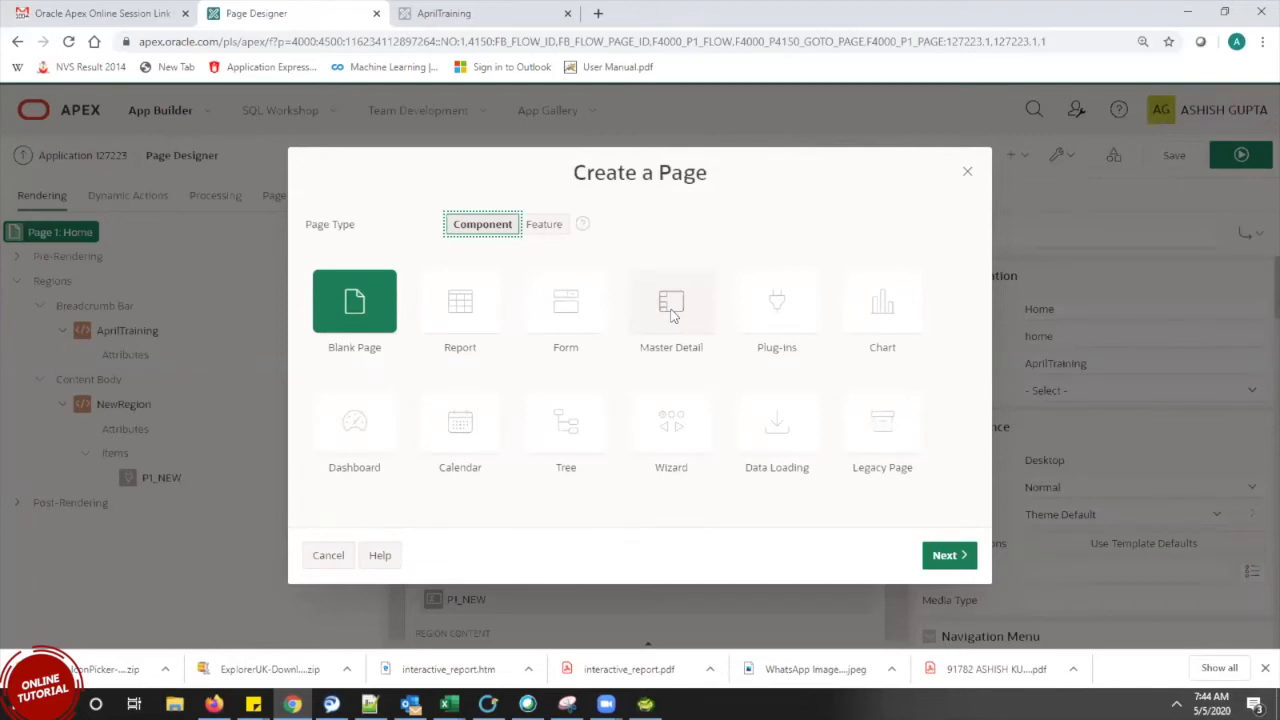
Choose the Master Detail page type with the Stacked layout, reaching Page Attributes for page 8
click(673, 314)
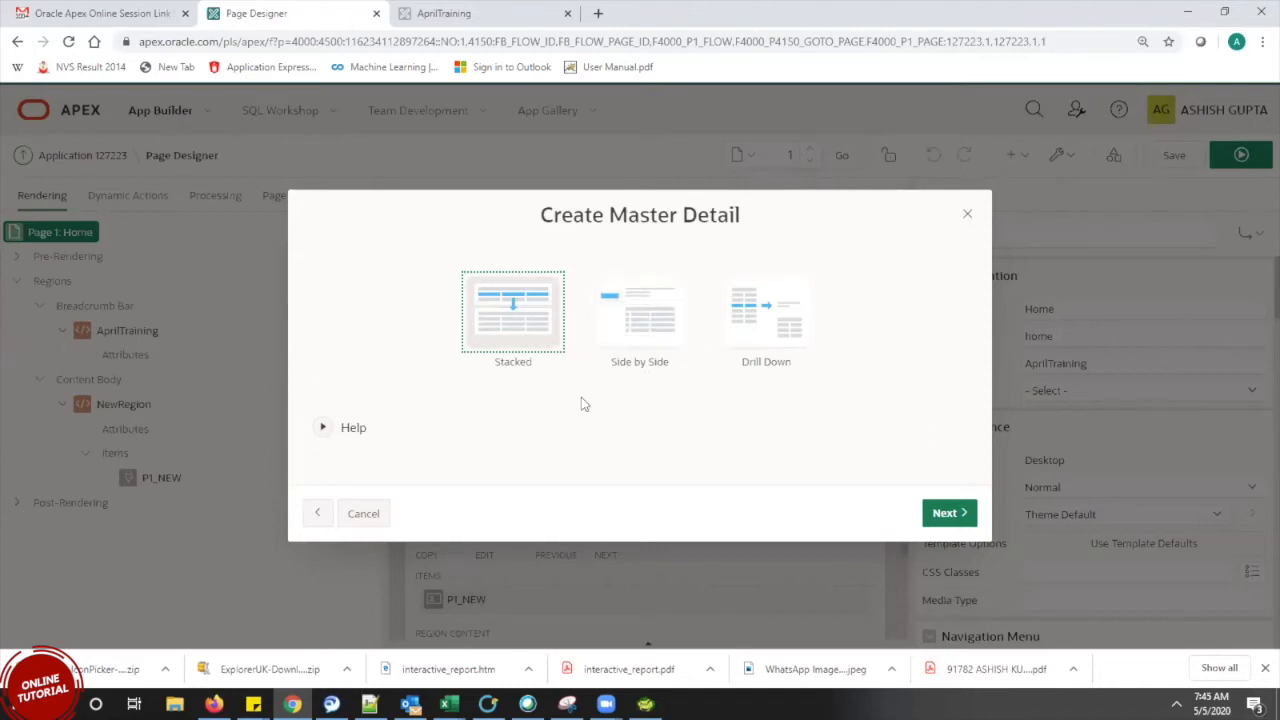
click(558, 368)
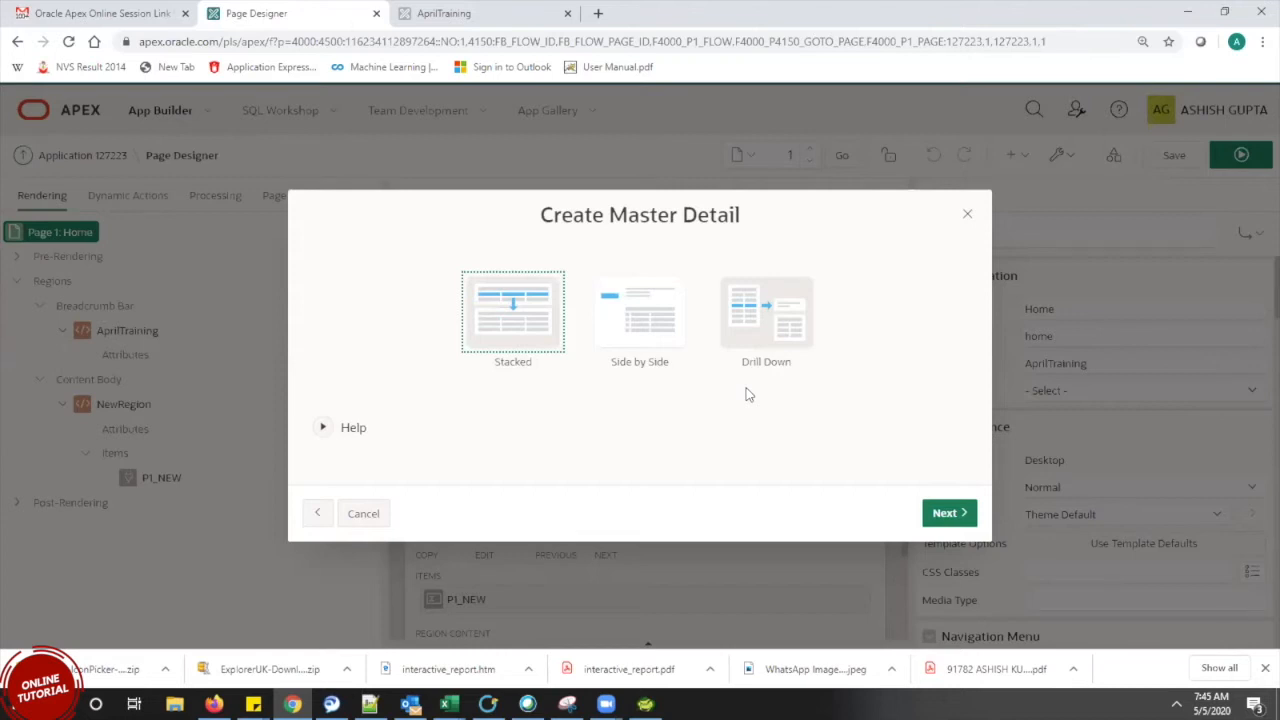
click(536, 337)
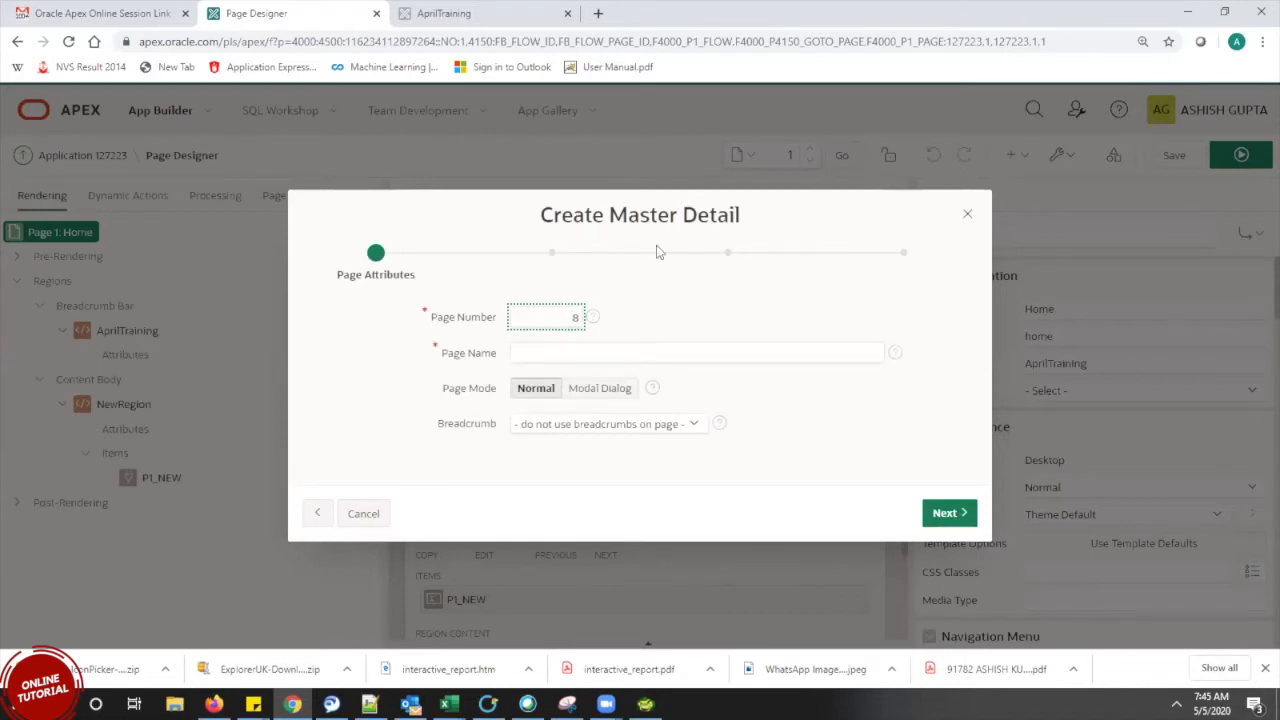
Name the new page 'deptname' and continue past the Page Attributes and Navigation Menu steps
click(691, 353)
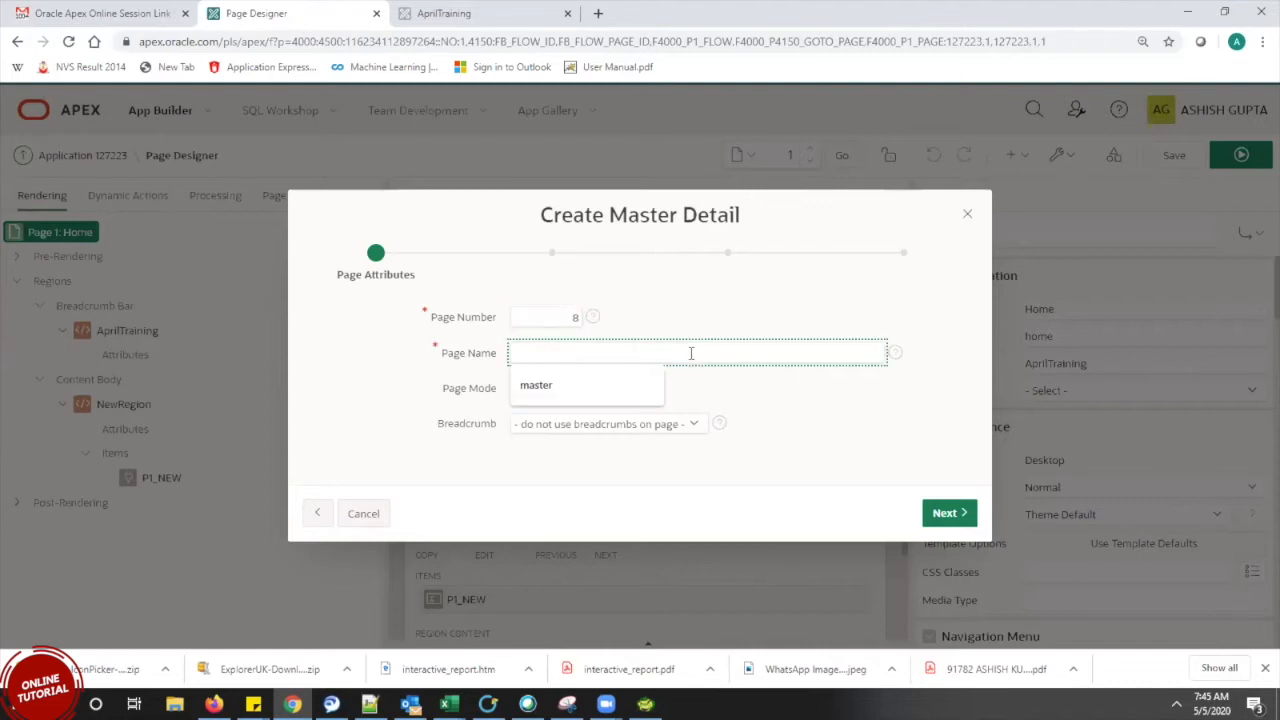
text(deptname)
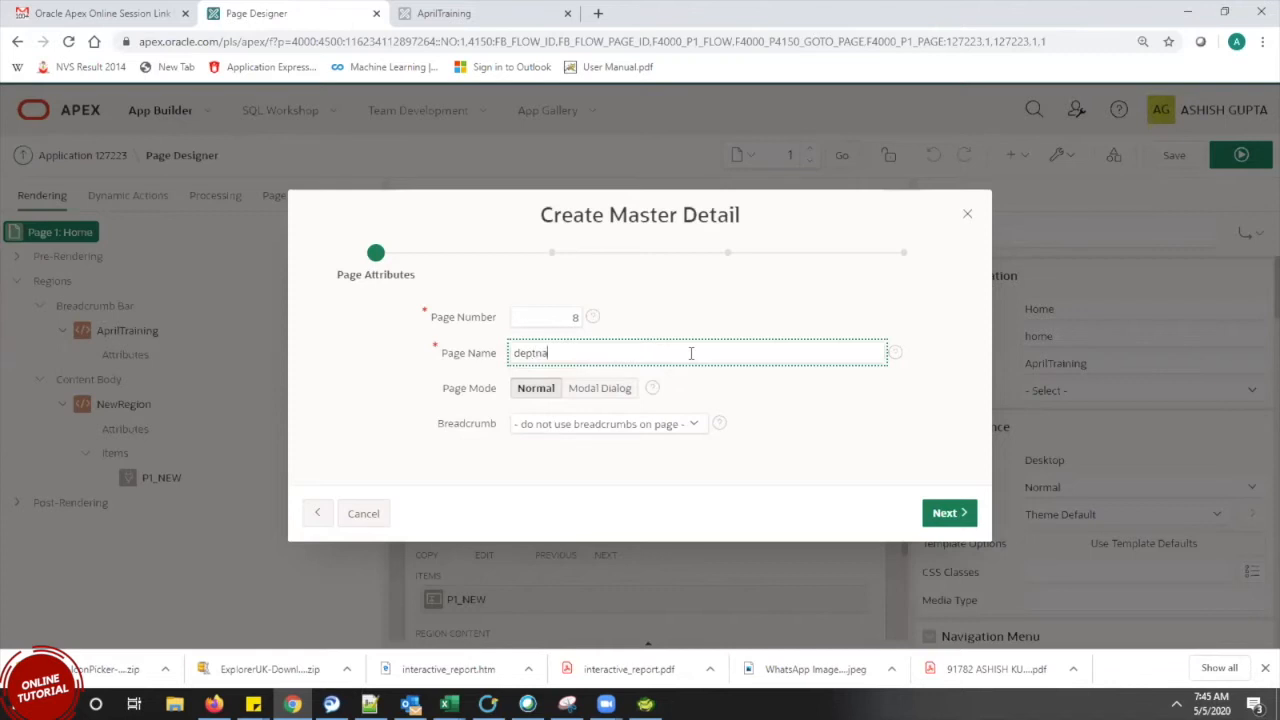
click(947, 514)
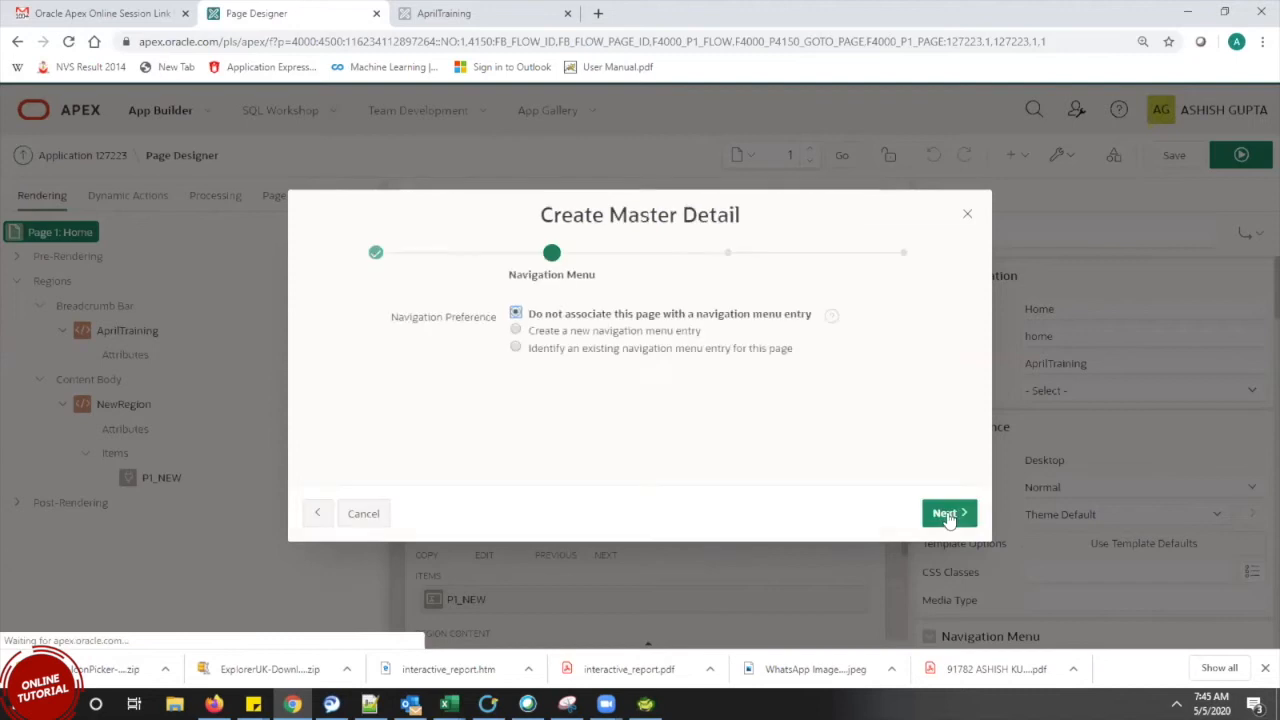
click(948, 514)
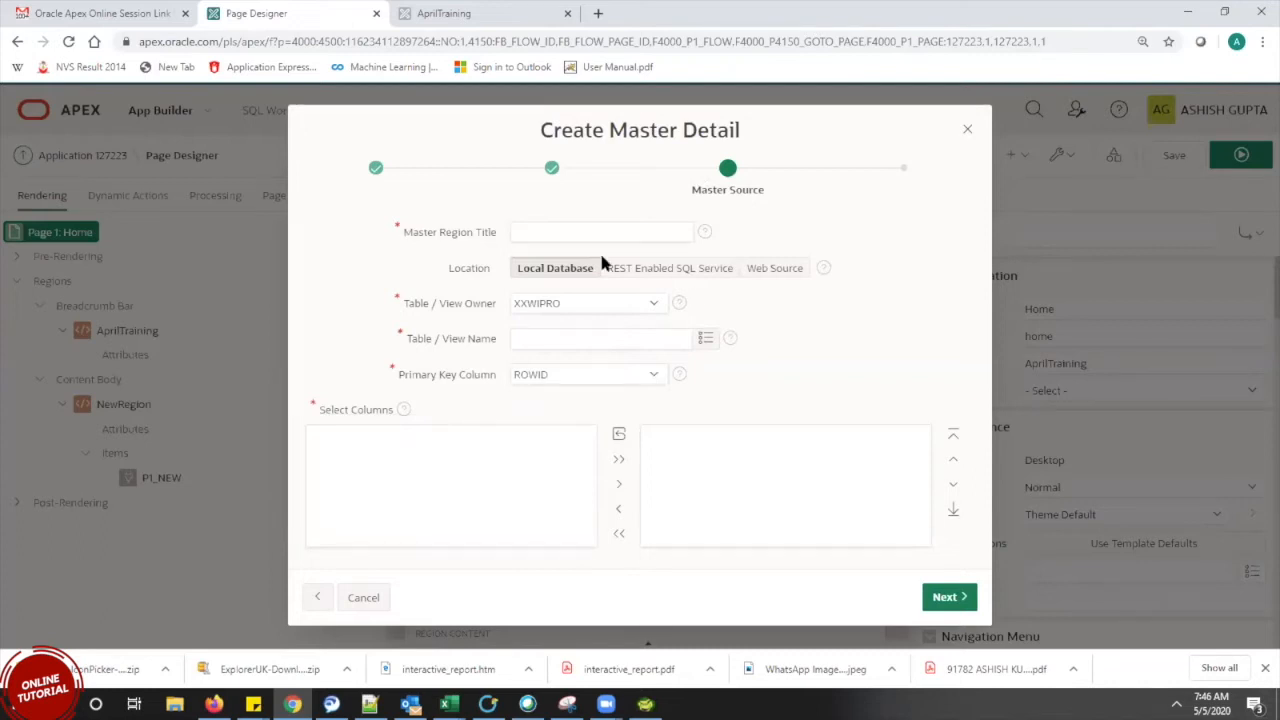
Title the master region 'dept', base it on EBA_DEMO_DA_DEPT with ROWID key, and continue
click(566, 233)
text(dept)
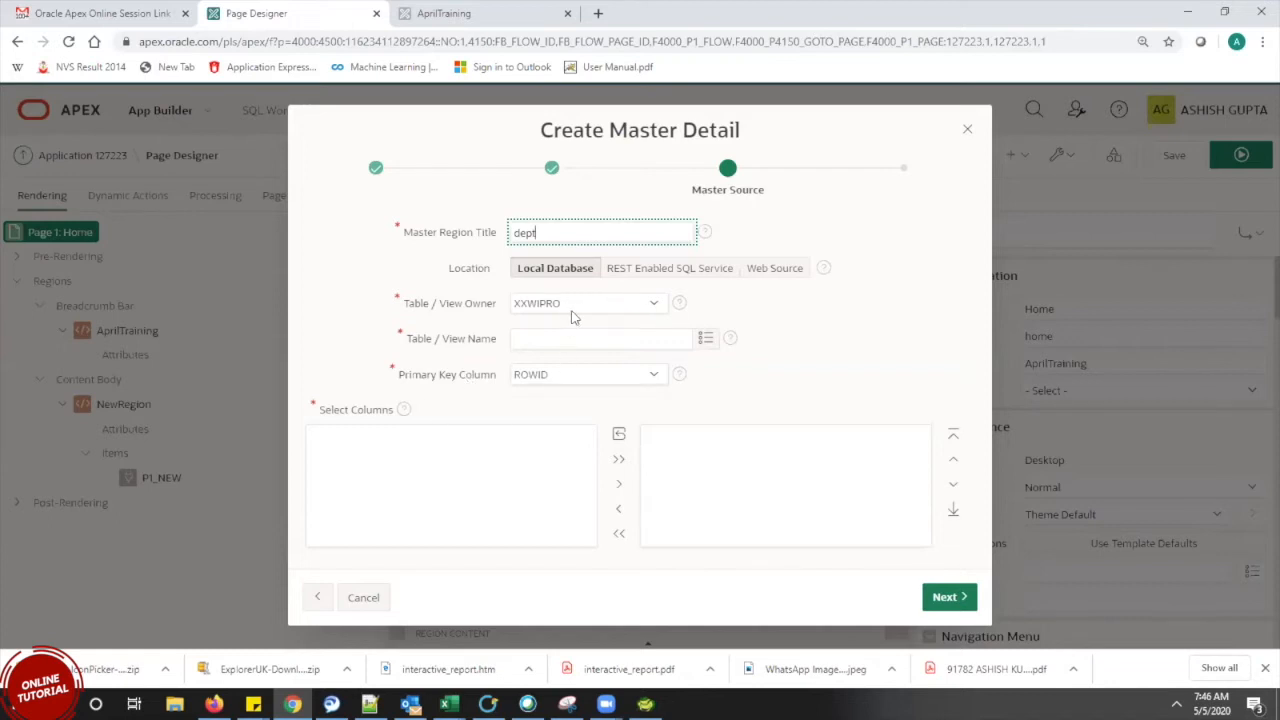
click(705, 342)
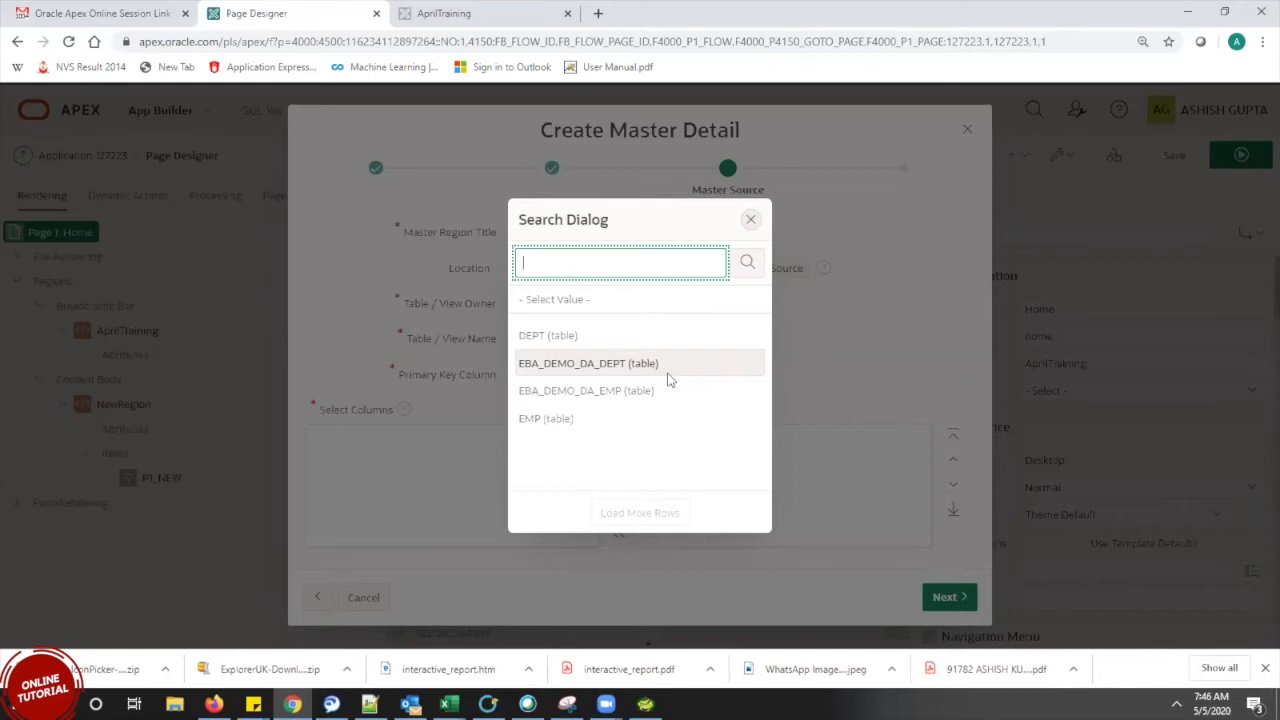
click(669, 374)
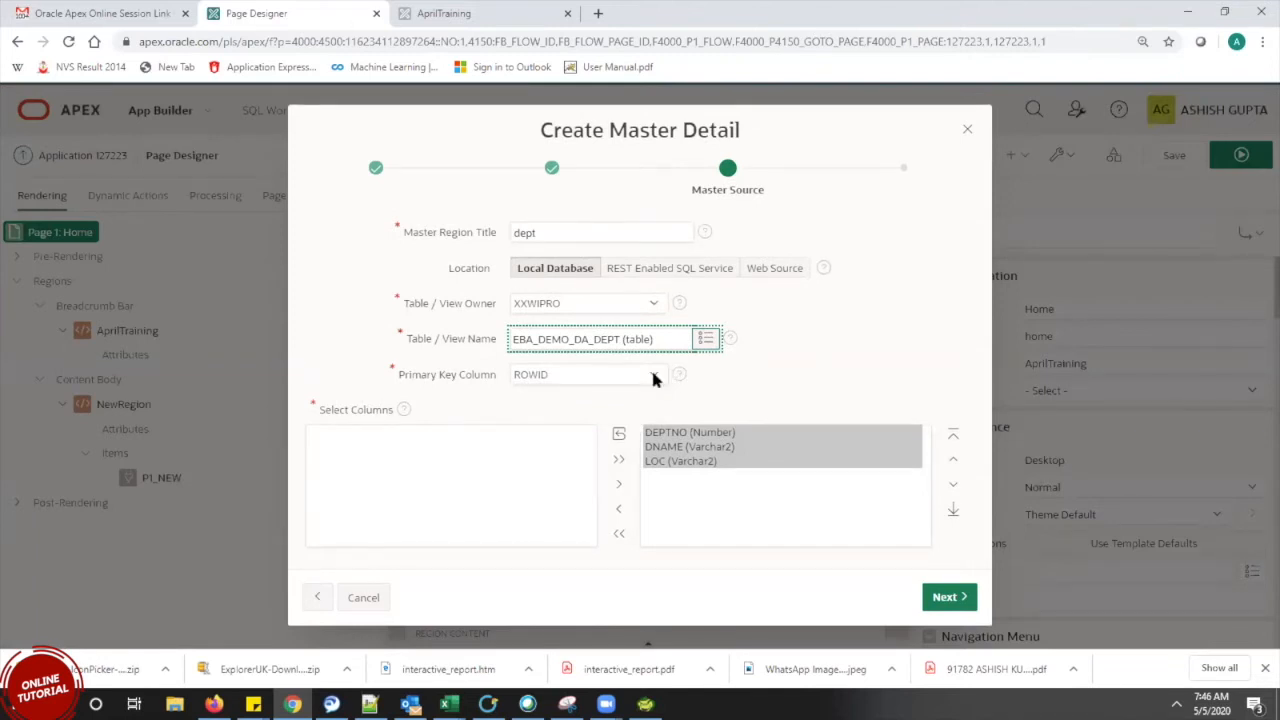
click(565, 377)
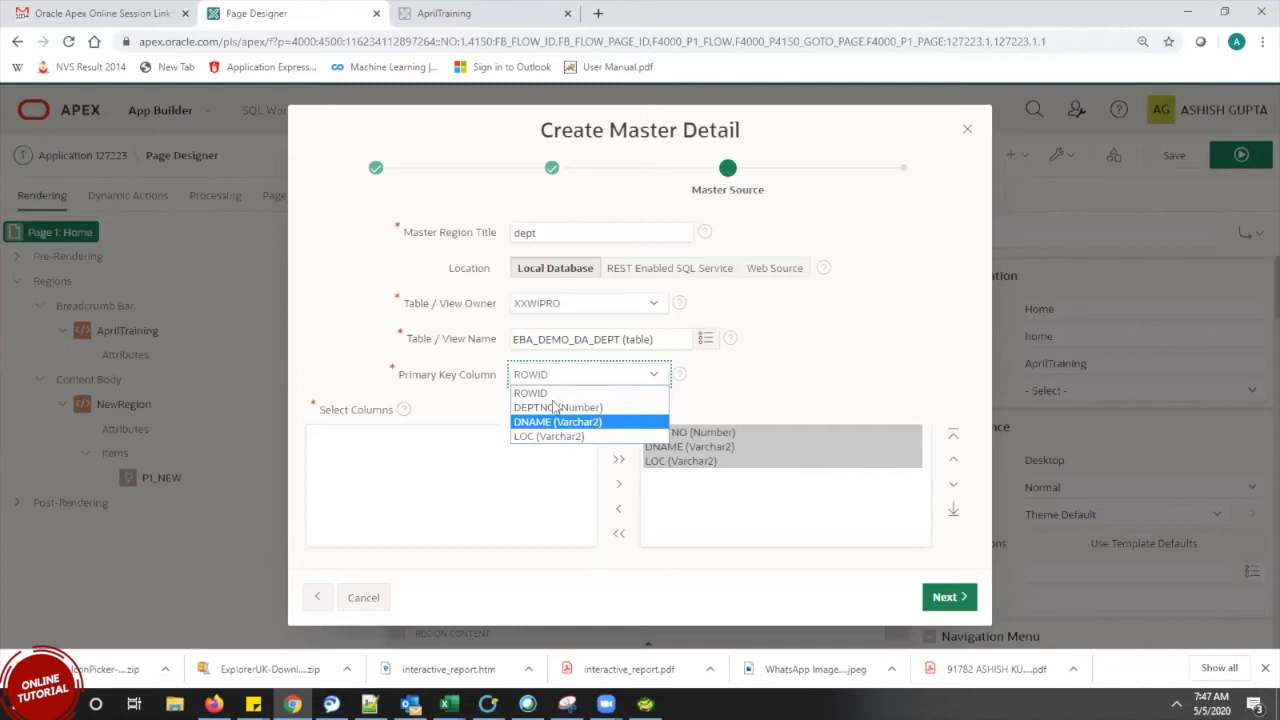
click(562, 394)
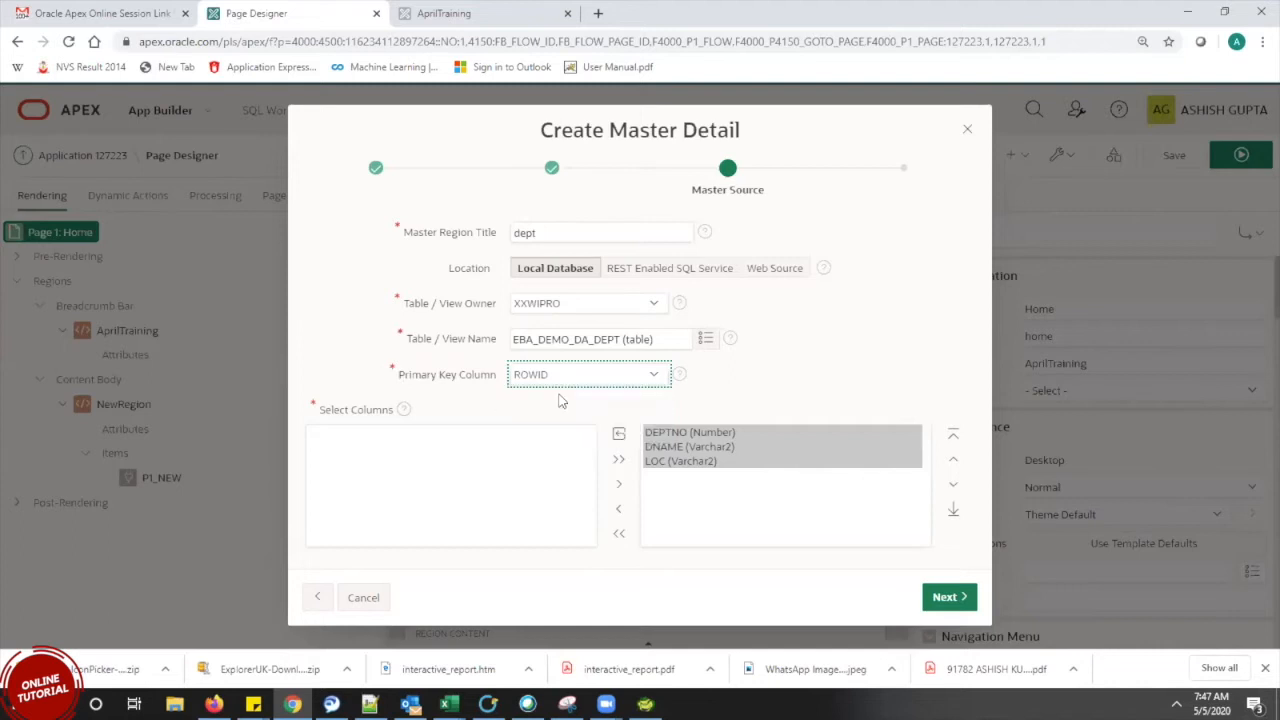
click(950, 604)
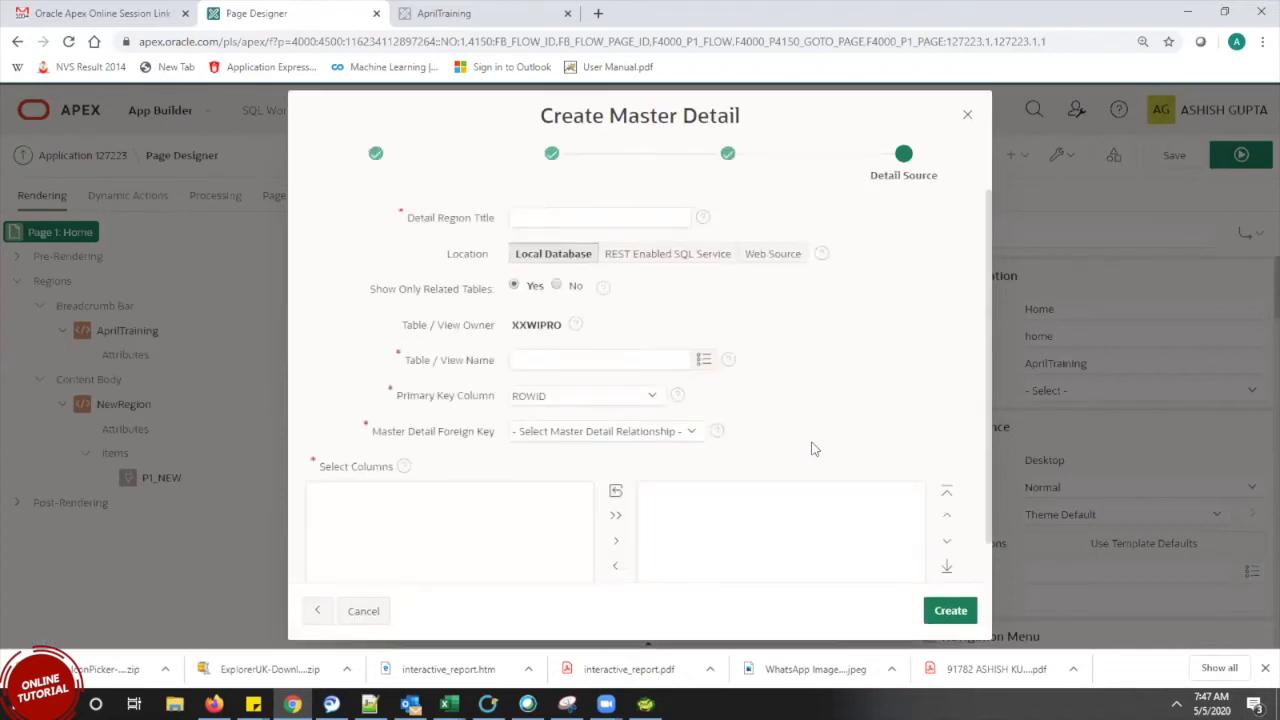
Title the detail region 'empdetails' and open the table search for its source
key(XF86AudioRaiseVolume)
key(XF86AudioRaiseVolume)
key(XF86AudioRaiseVolume)
key(XF86AudioRaiseVolume)
key(XF86AudioRaiseVolume)
key(XF86AudioRaiseVolume)
key(XF86AudioRaiseVolume)
key(XF86AudioRaiseVolume)
key(XF86AudioRaiseVolume)
key(XF86AudioRaiseVolume)
key(XF86AudioRaiseVolume)
key(XF86AudioRaiseVolume)
key(XF86AudioRaiseVolume)
key(XF86AudioRaiseVolume)
key(XF86AudioRaiseVolume)
key(XF86AudioRaiseVolume)
key(XF86AudioRaiseVolume)
key(XF86AudioRaiseVolume)
key(XF86AudioRaiseVolume)
key(XF86AudioRaiseVolume)
key(XF86AudioRaiseVolume)
key(XF86AudioRaiseVolume)
key(XF86AudioRaiseVolume)
click(534, 229)
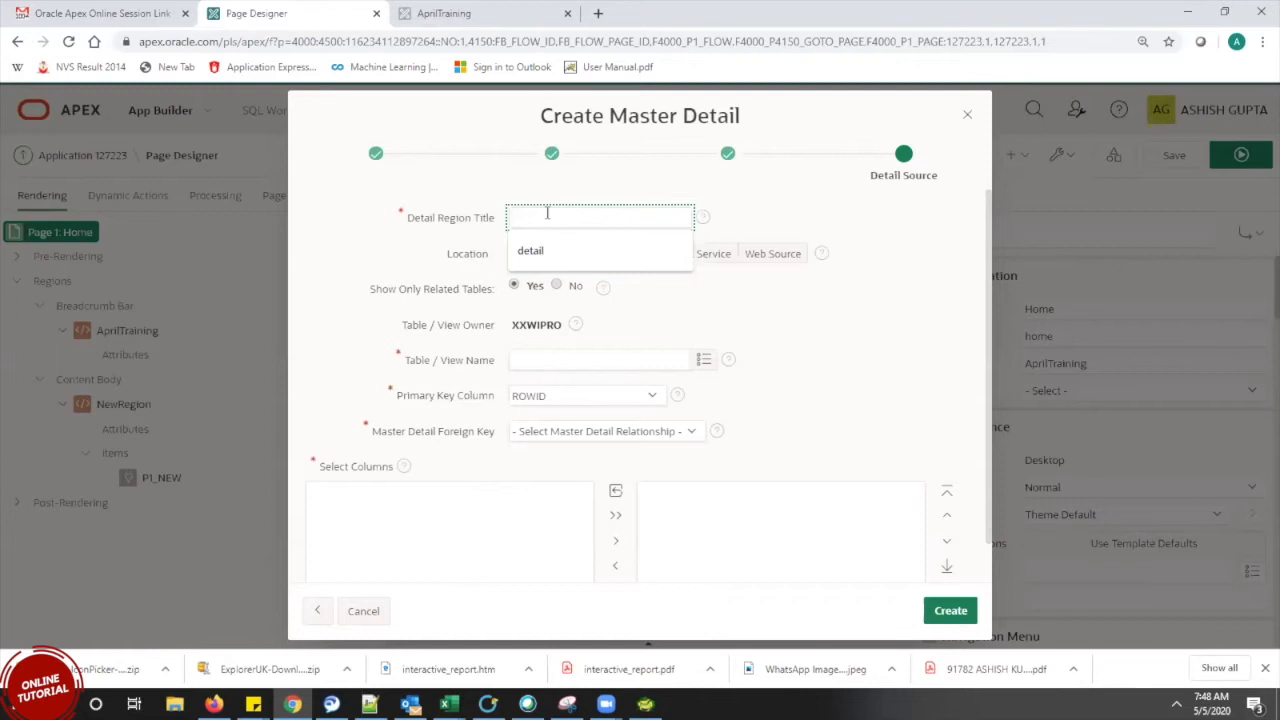
text(em)
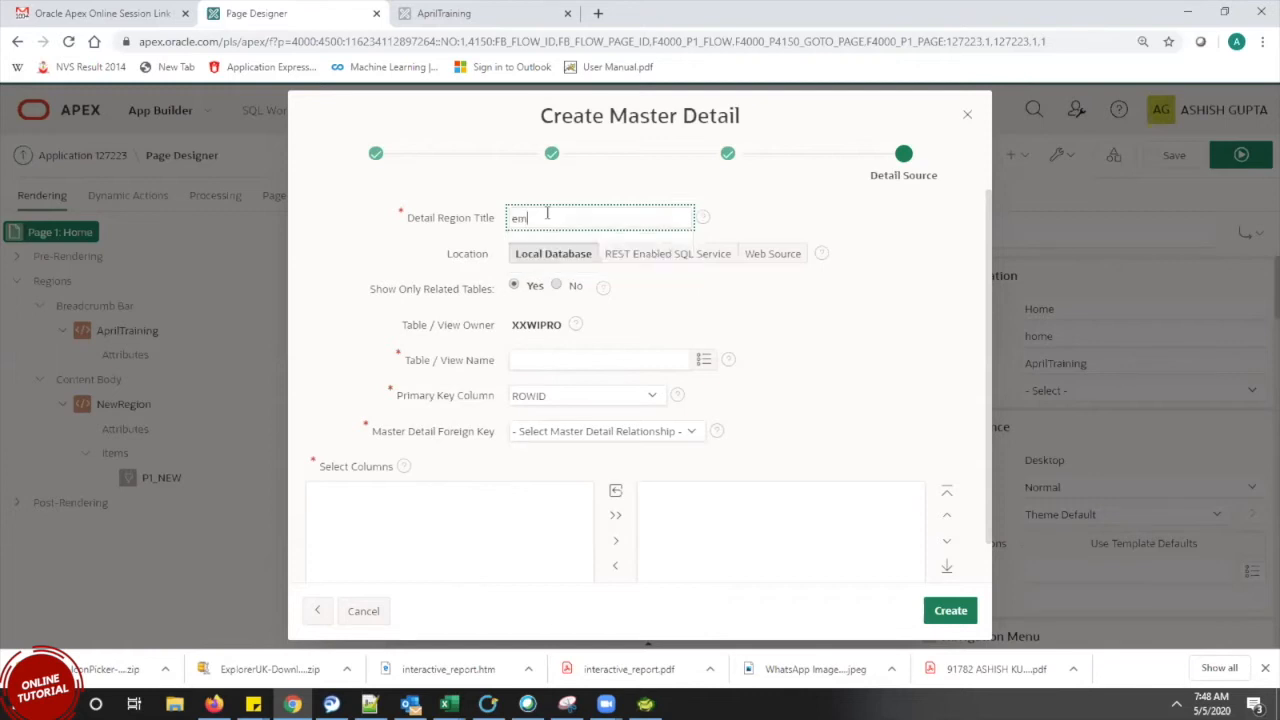
text(pdetails)
click(704, 360)
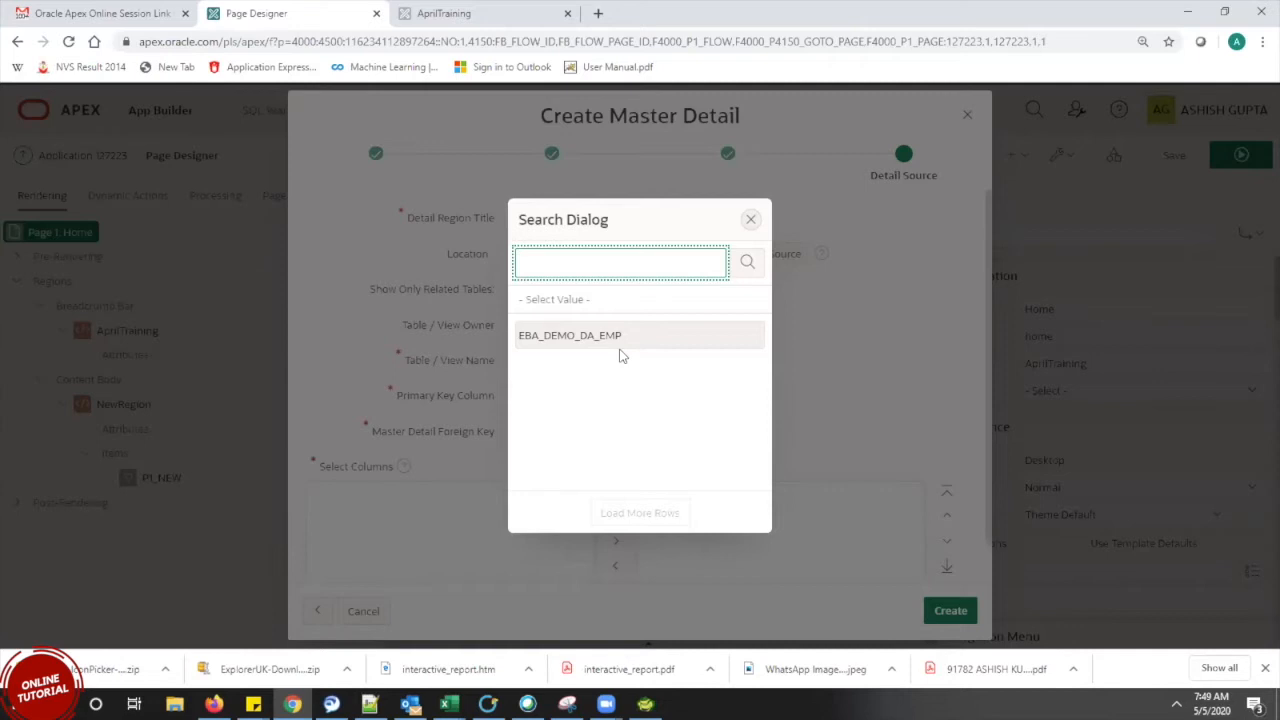
Base the detail on EBA_DEMO_DA_EMP with ROWID key, link it on DEPTNO, and create the page
click(619, 350)
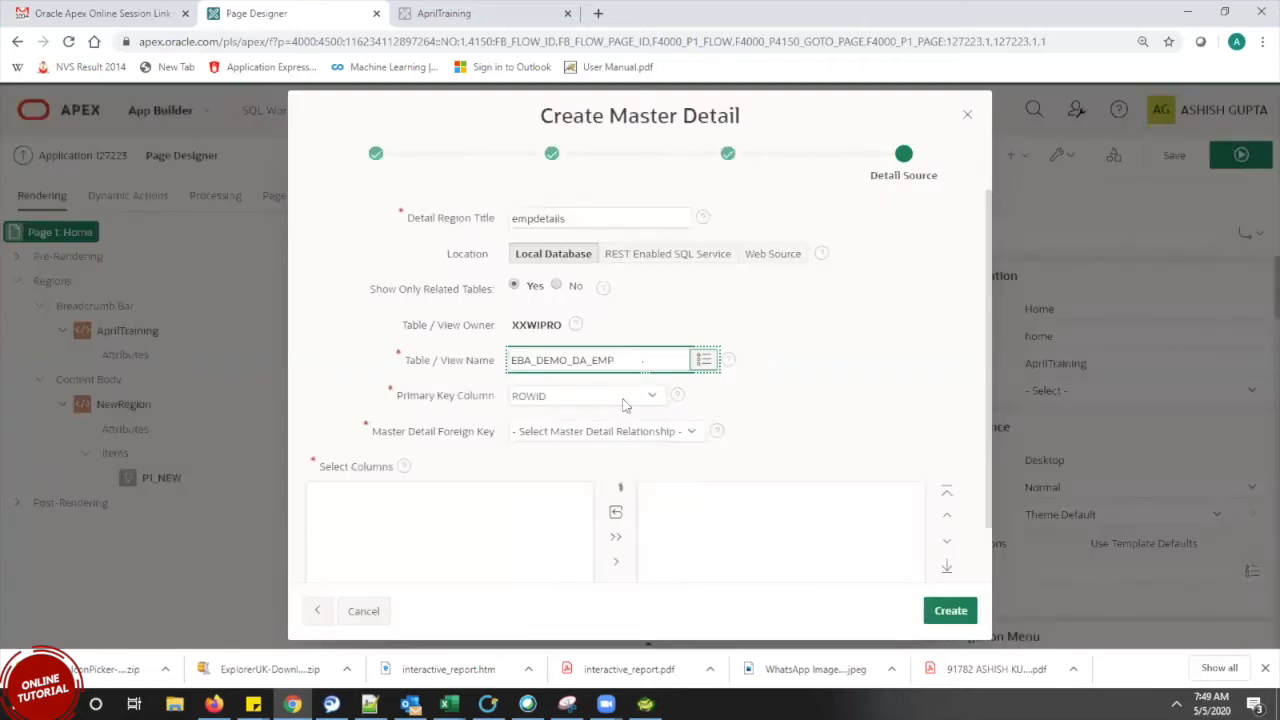
click(623, 404)
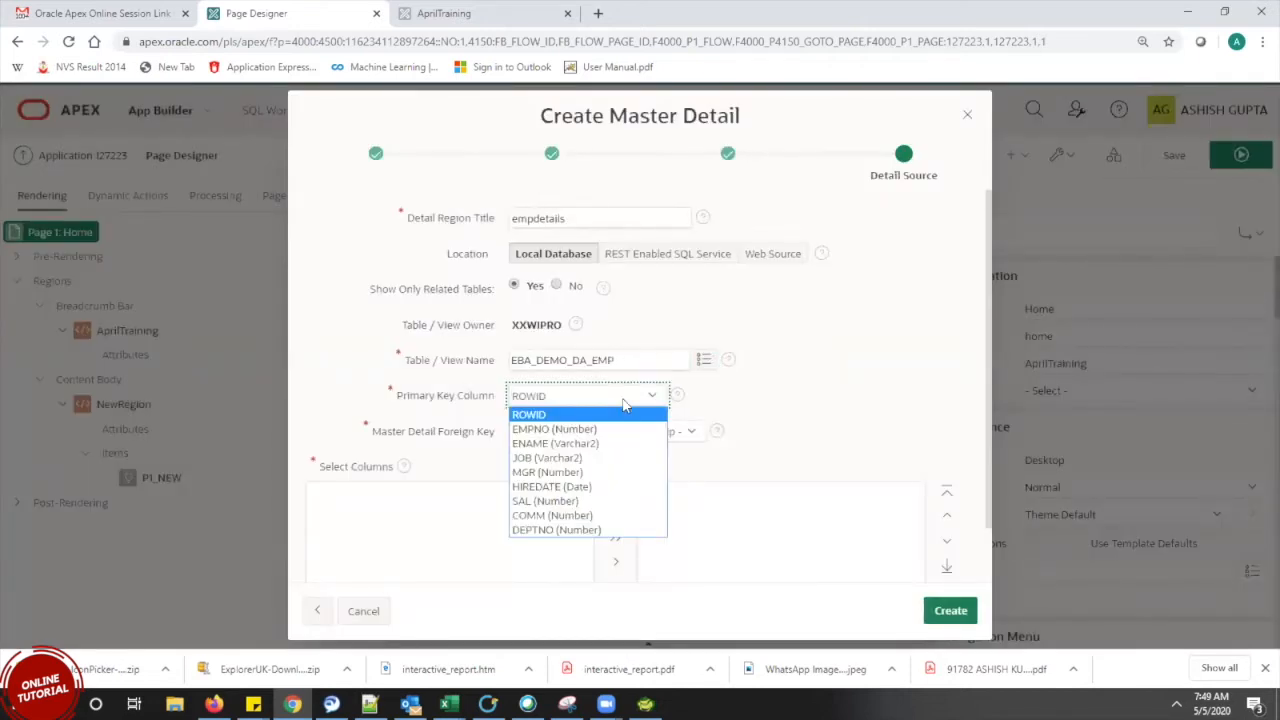
click(797, 400)
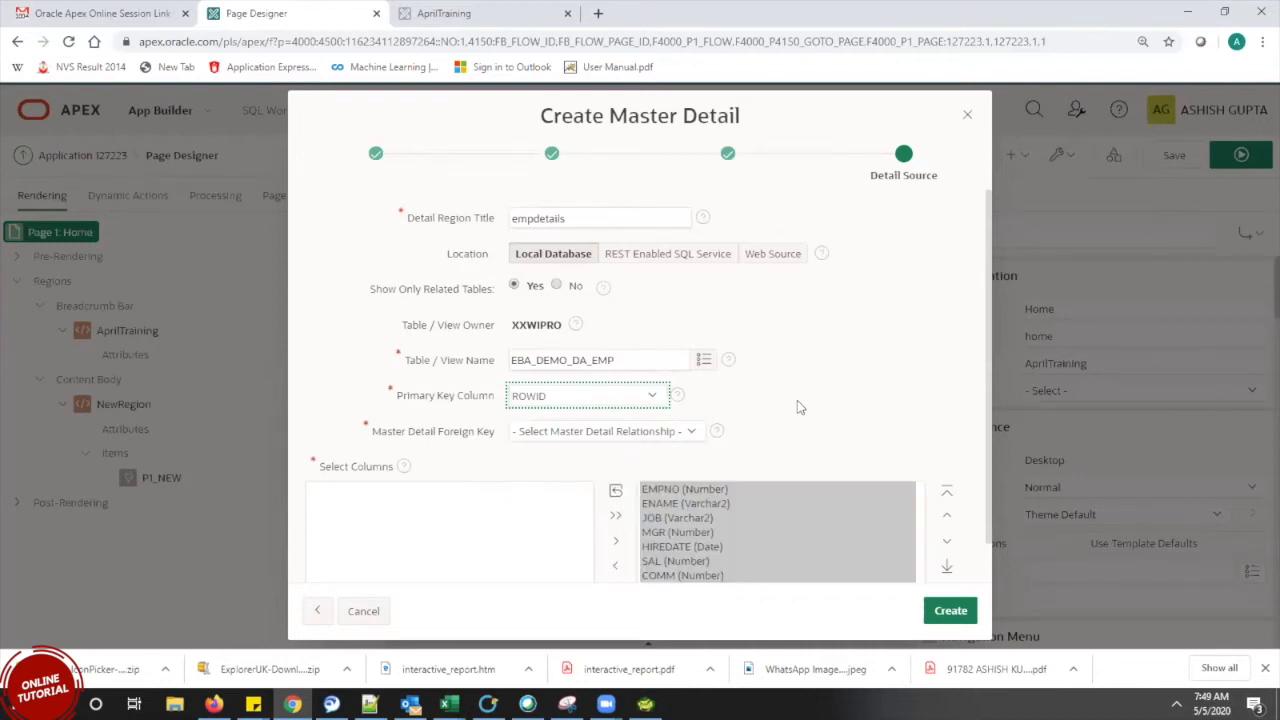
click(605, 436)
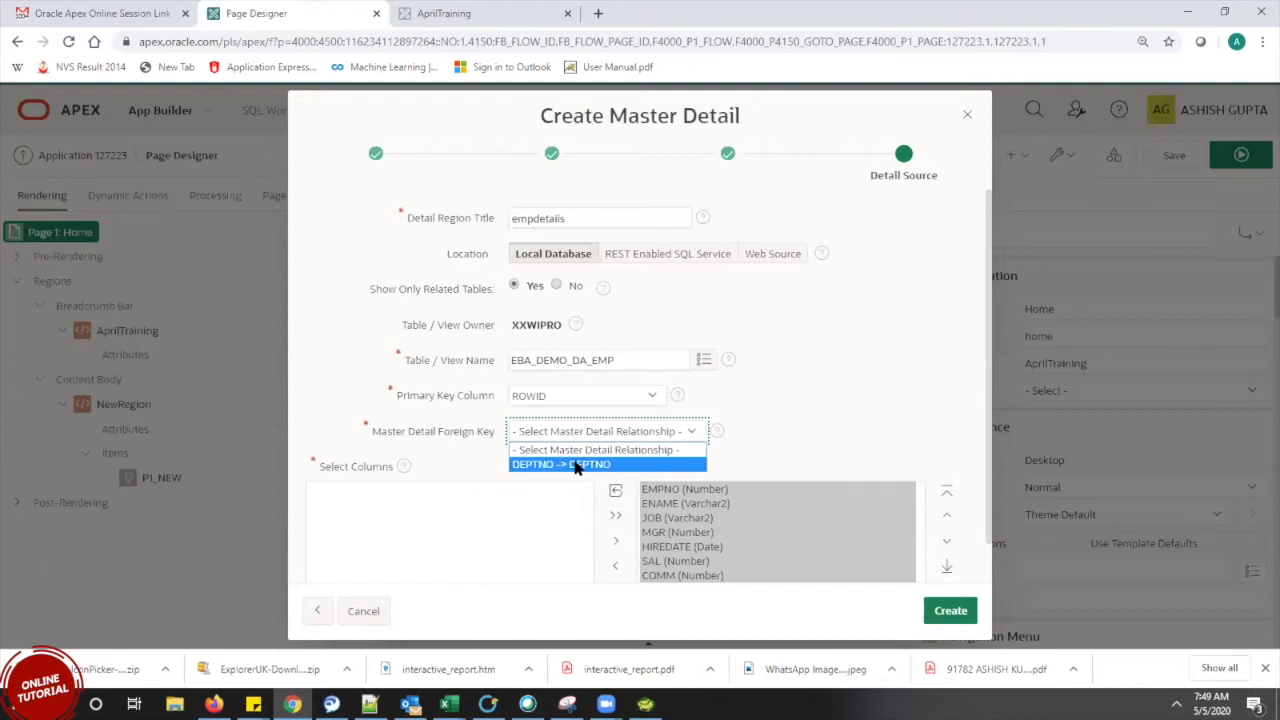
click(576, 466)
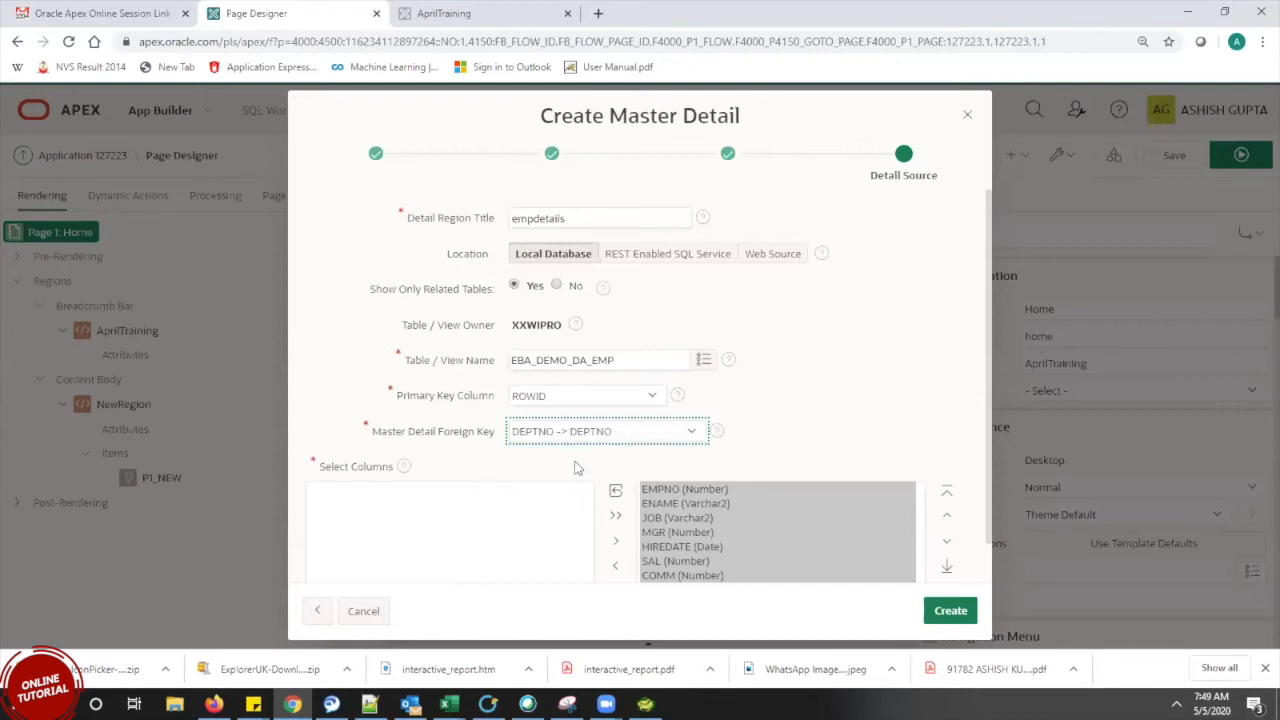
click(811, 397)
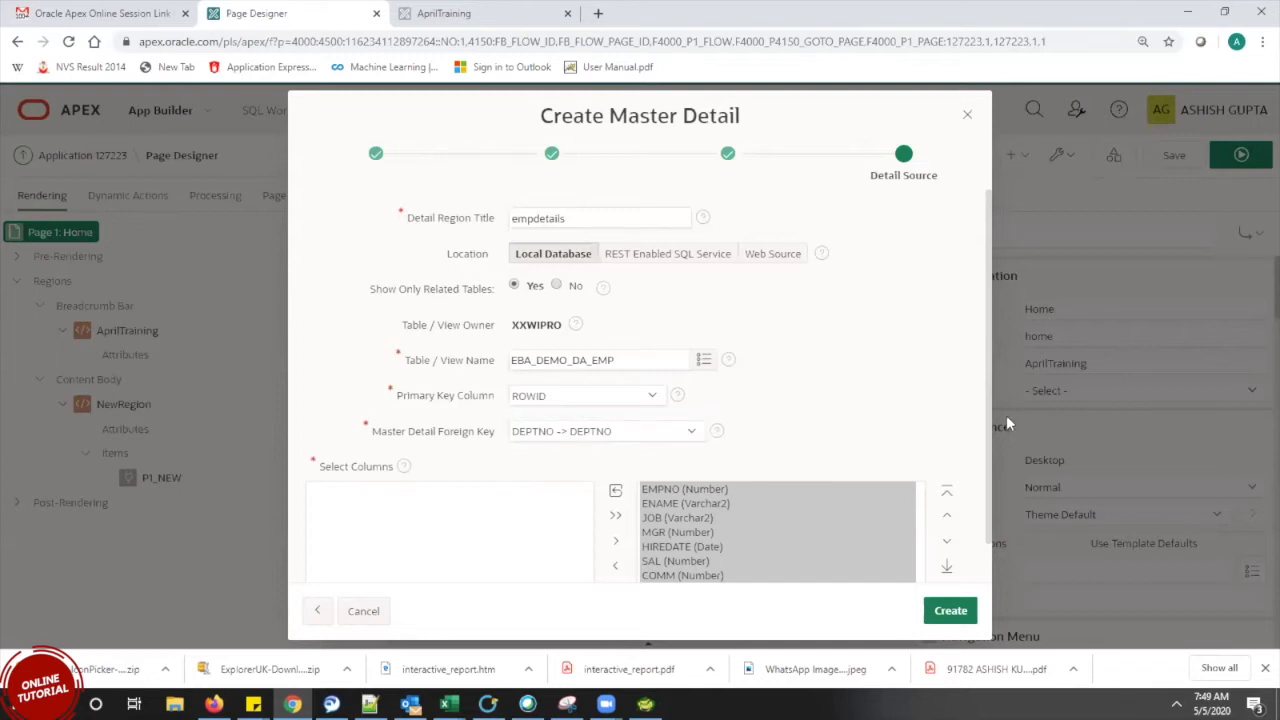
drag(989, 385, 1009, 487)
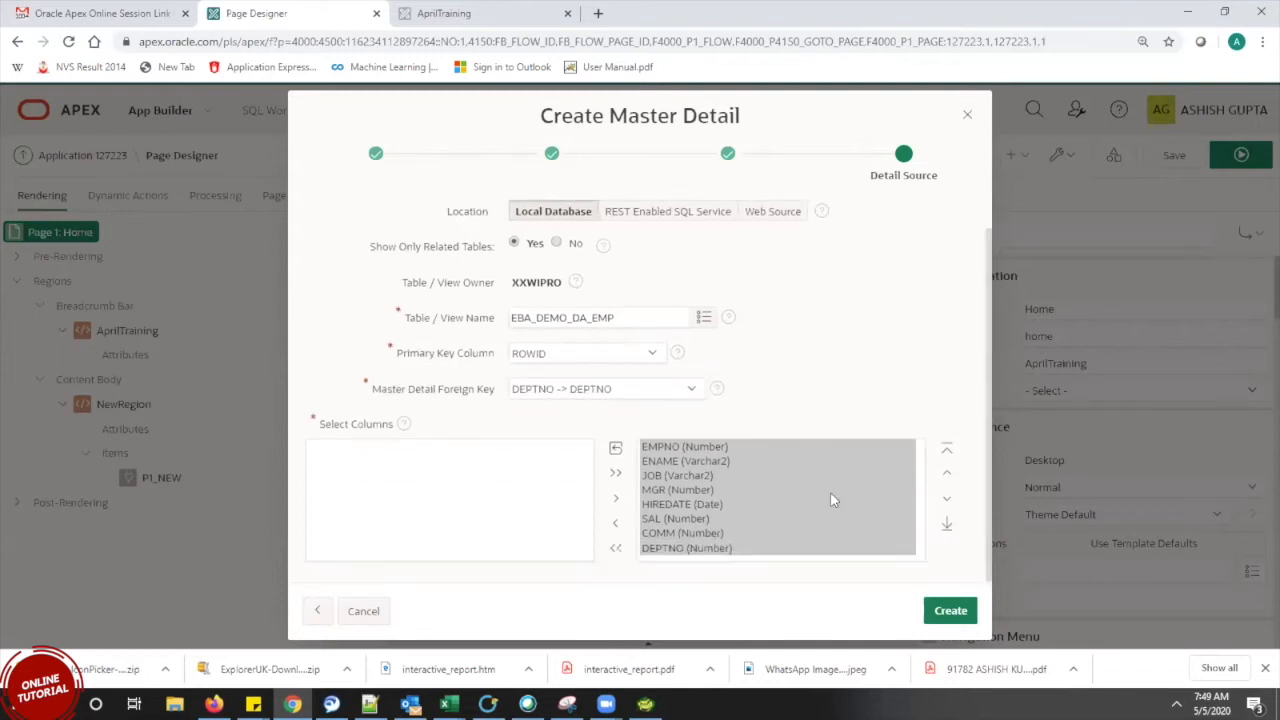
click(951, 611)
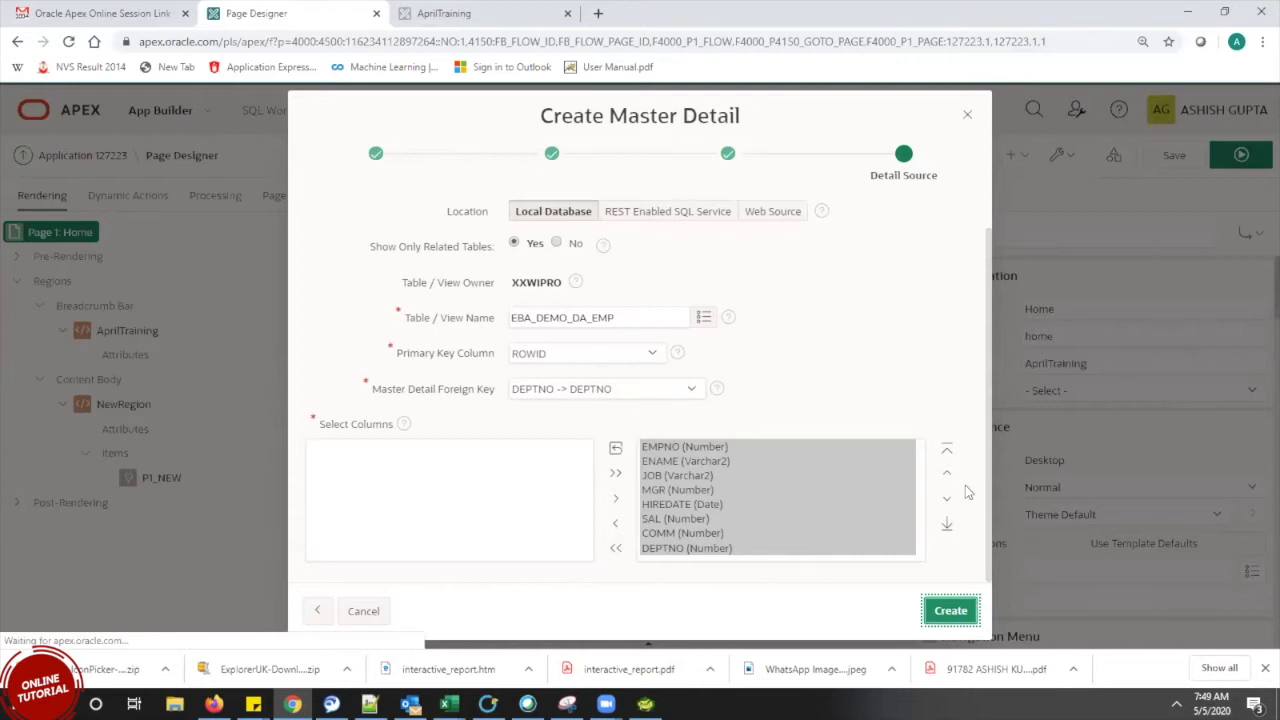
scroll(978, 512, up, 1)
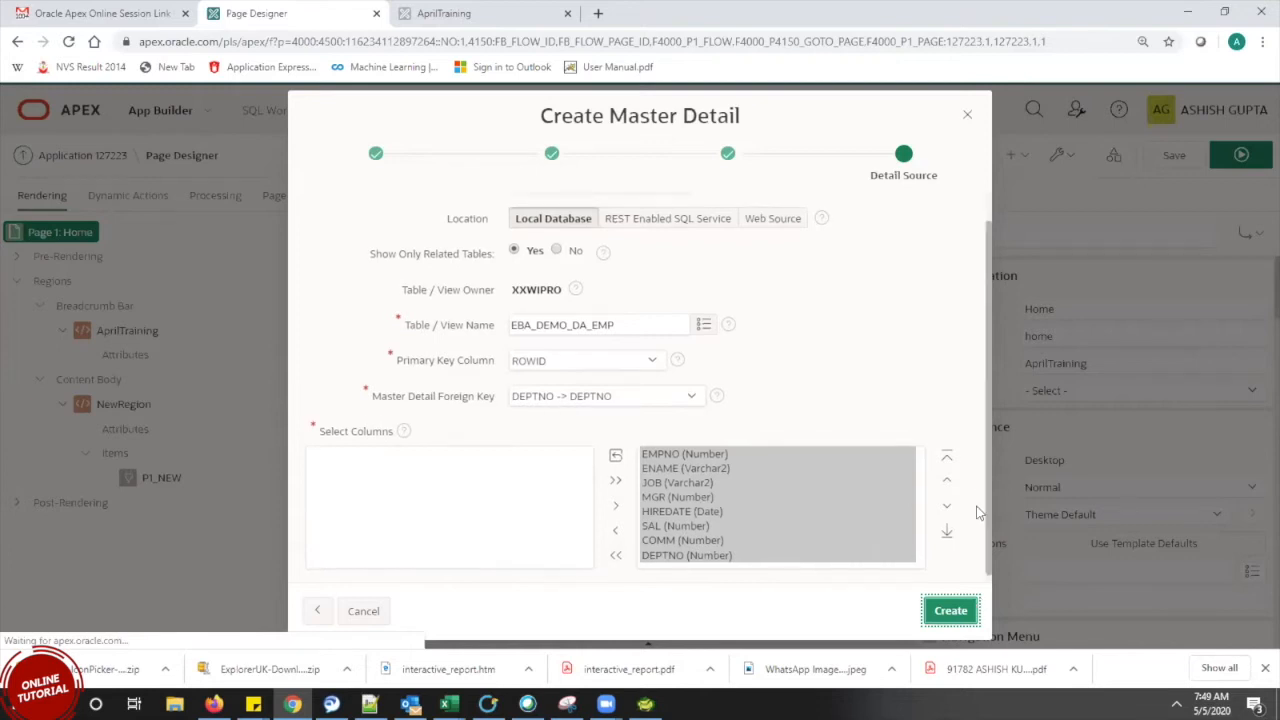
scroll(972, 577, down, 1)
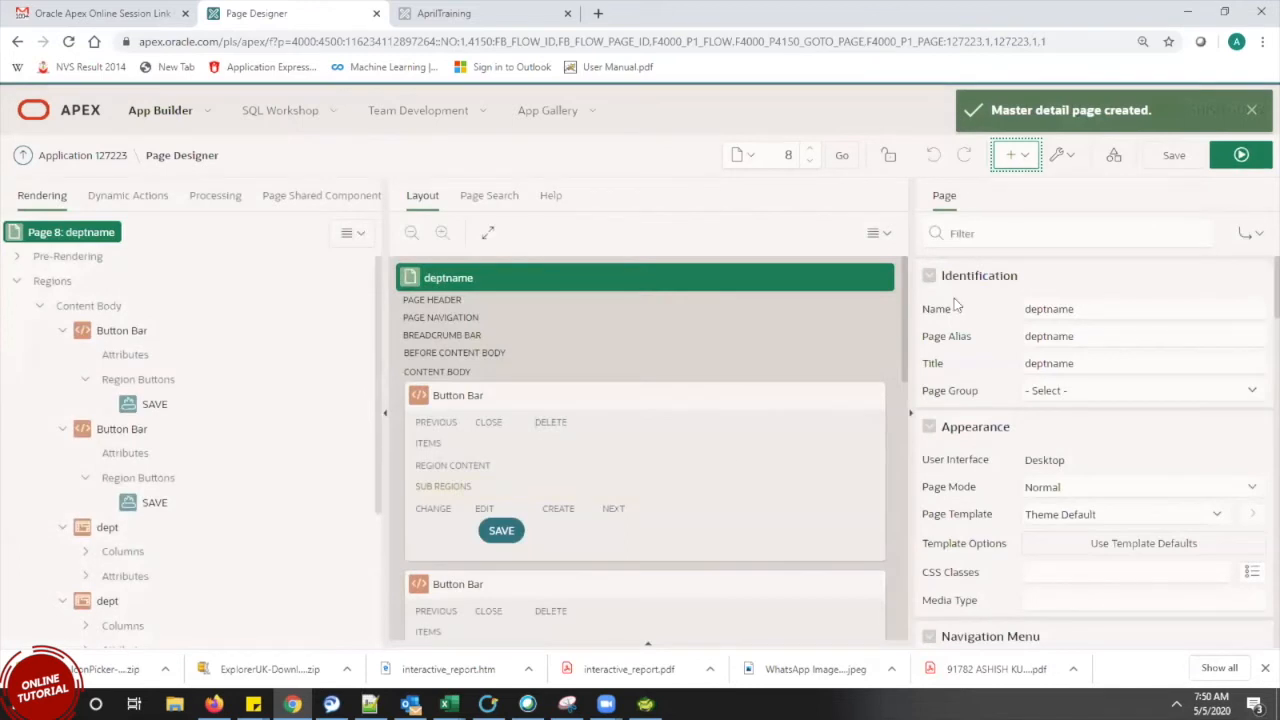
Delete the duplicate empdetails region from the Rendering tree
scroll(910, 300, down, 3)
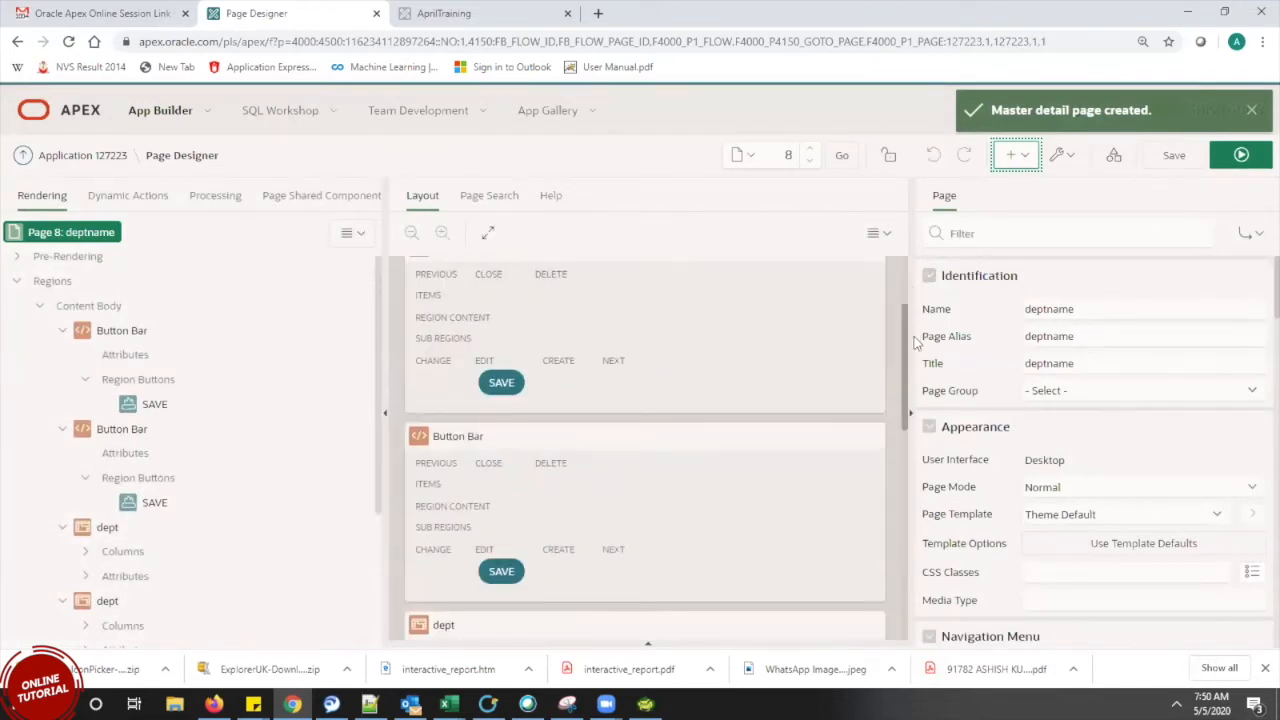
scroll(937, 450, down, 4)
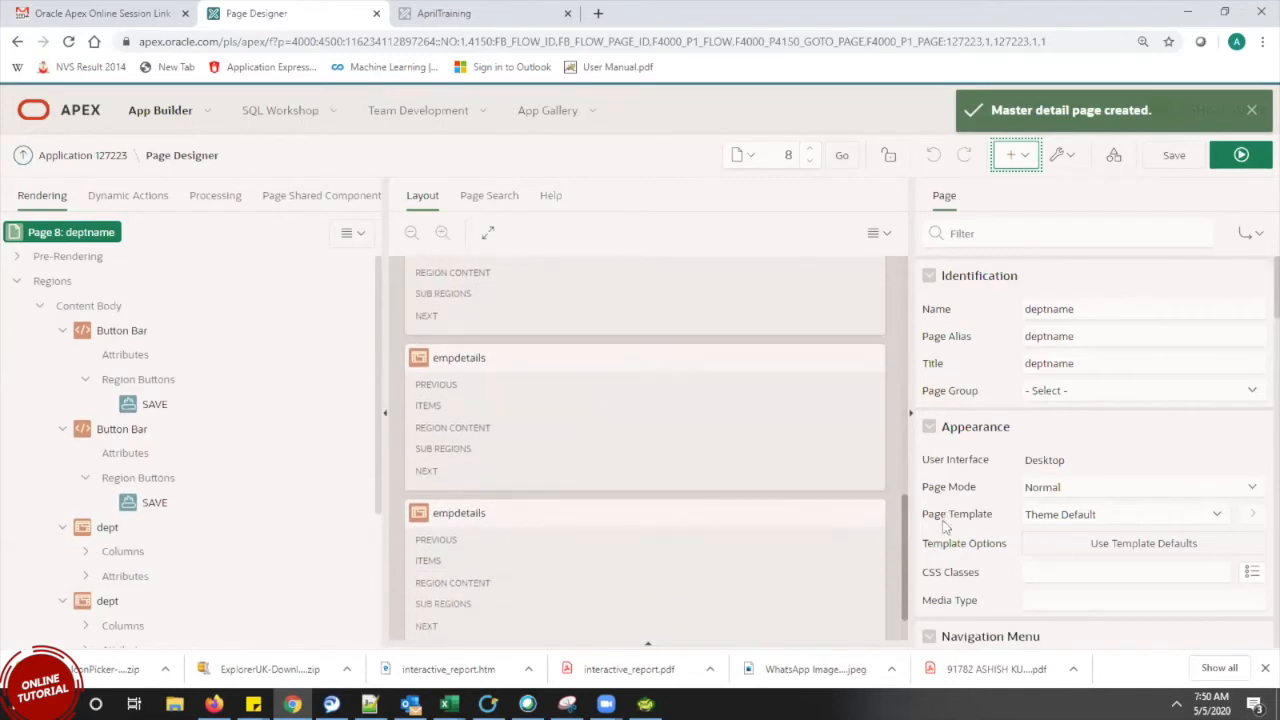
mouse_move(951, 558)
mouse_down()
mouse_move(953, 332)
mouse_move(952, 582)
mouse_up()
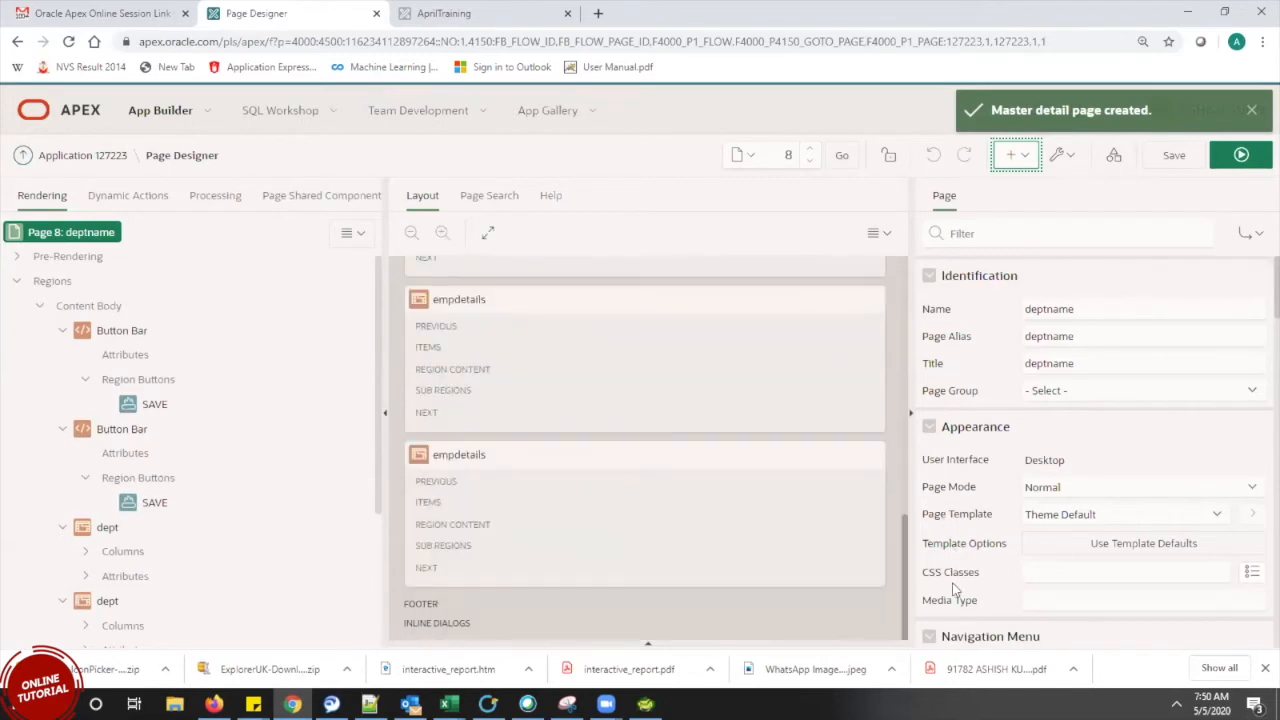
click(604, 468)
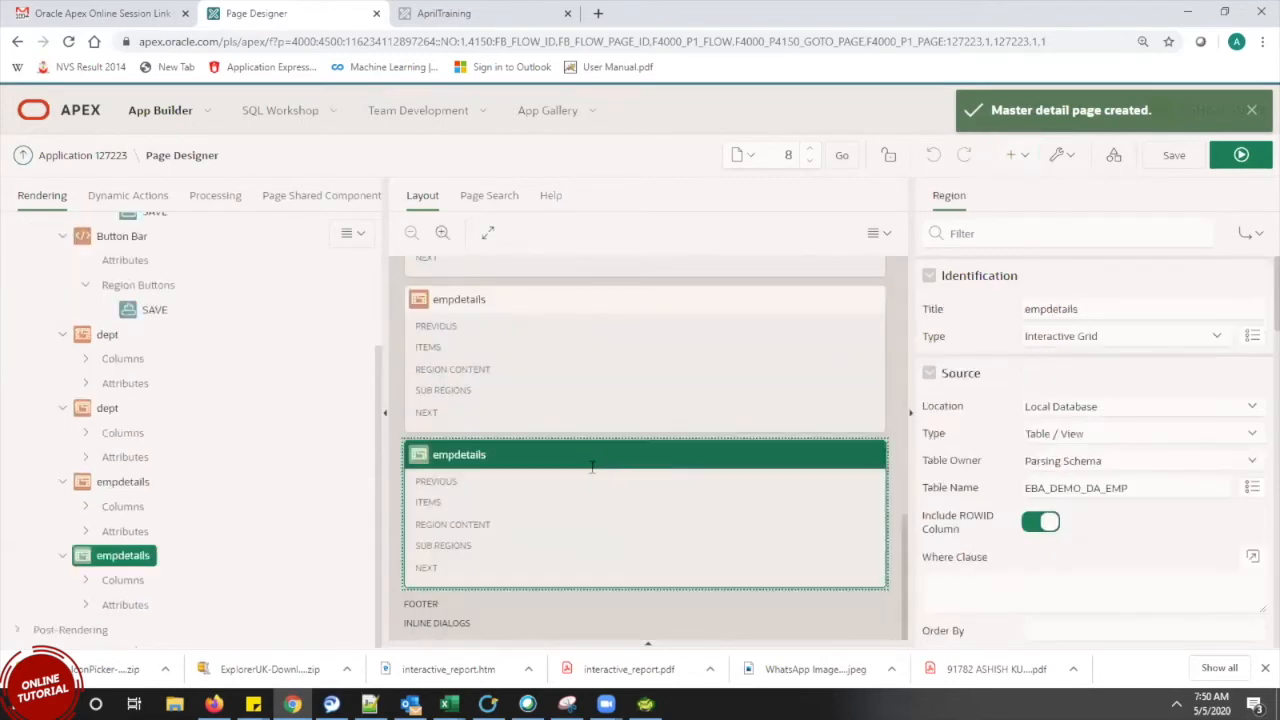
right_click(140, 560)
click(228, 438)
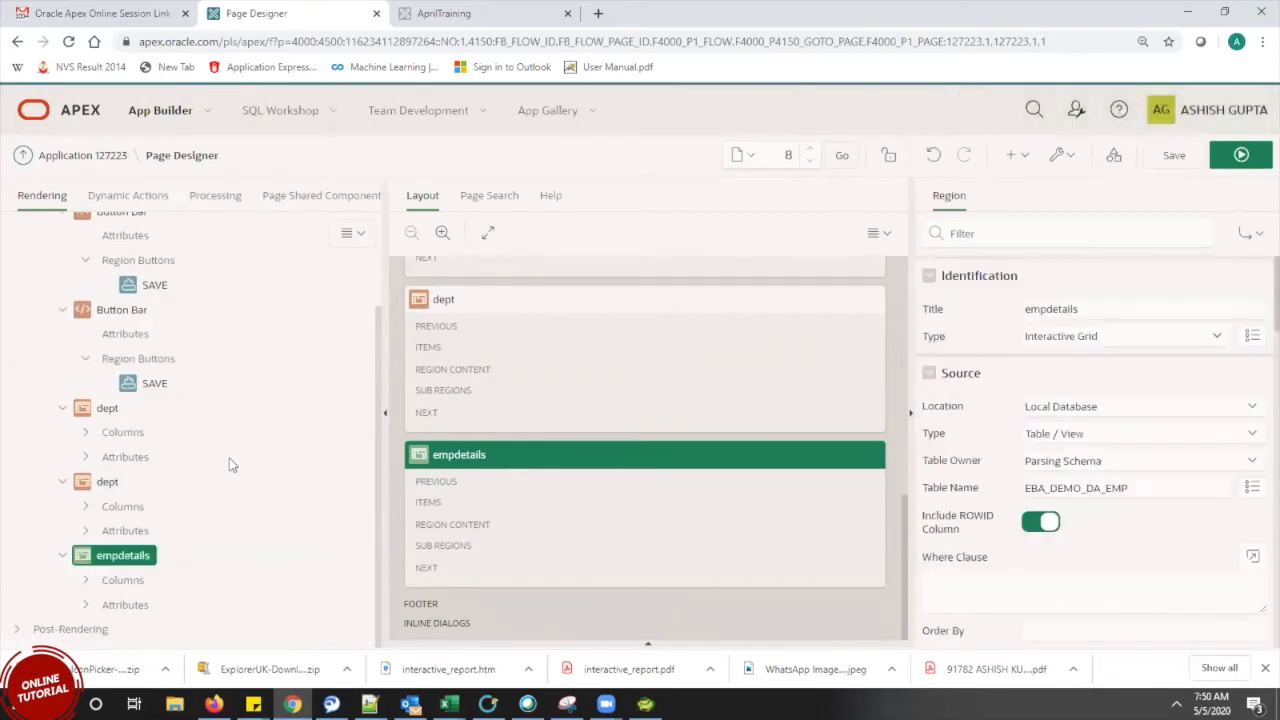
Delete the duplicate dept and Button Bar regions, then save and run page 8
click(110, 411)
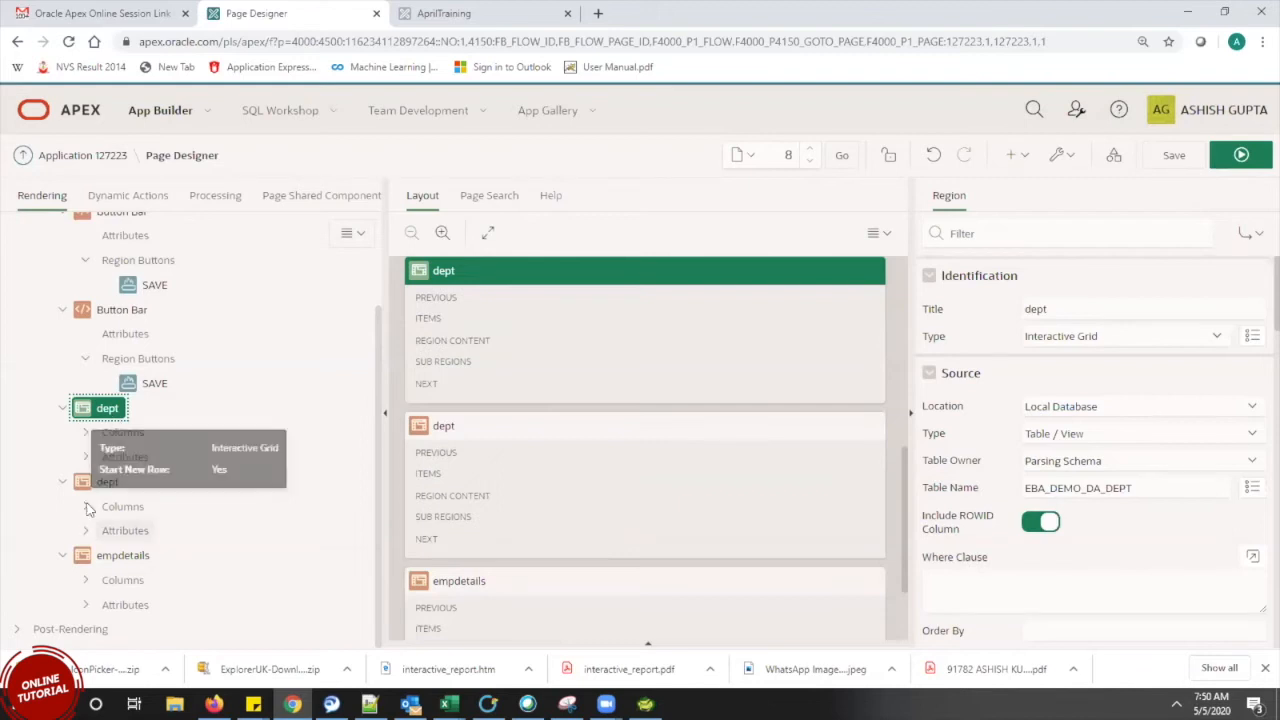
click(105, 483)
right_click(104, 486)
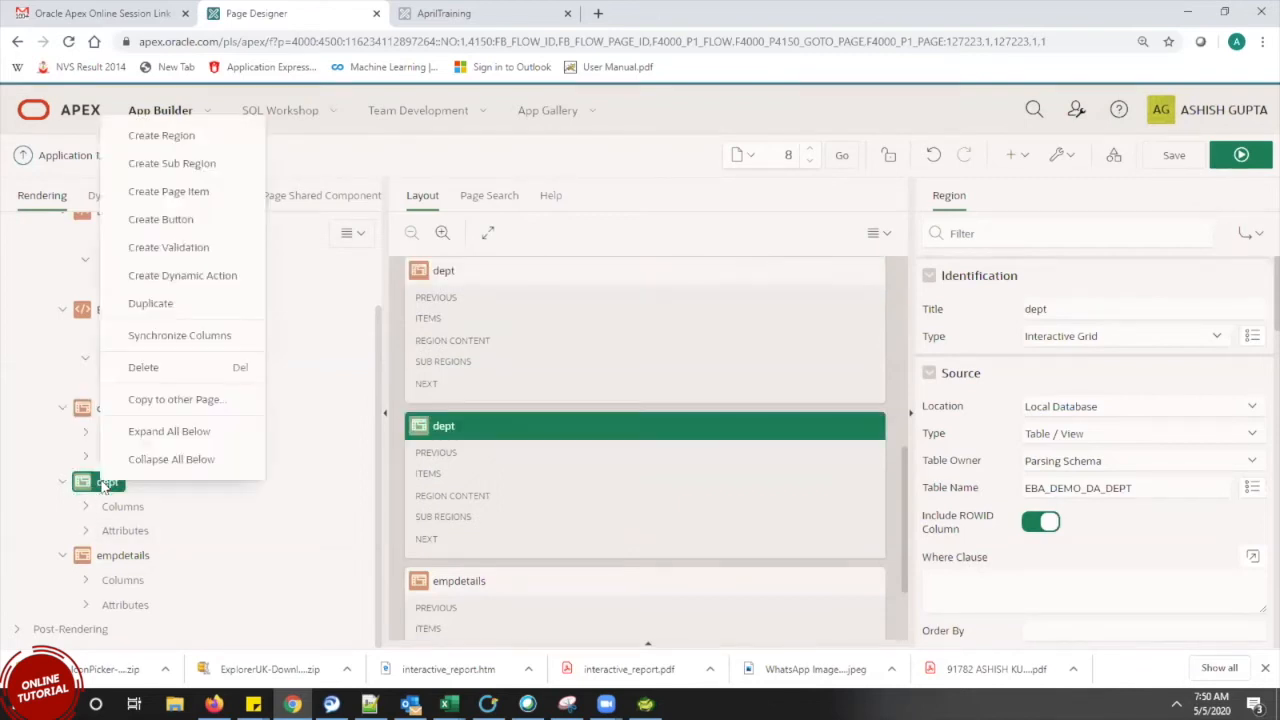
click(152, 366)
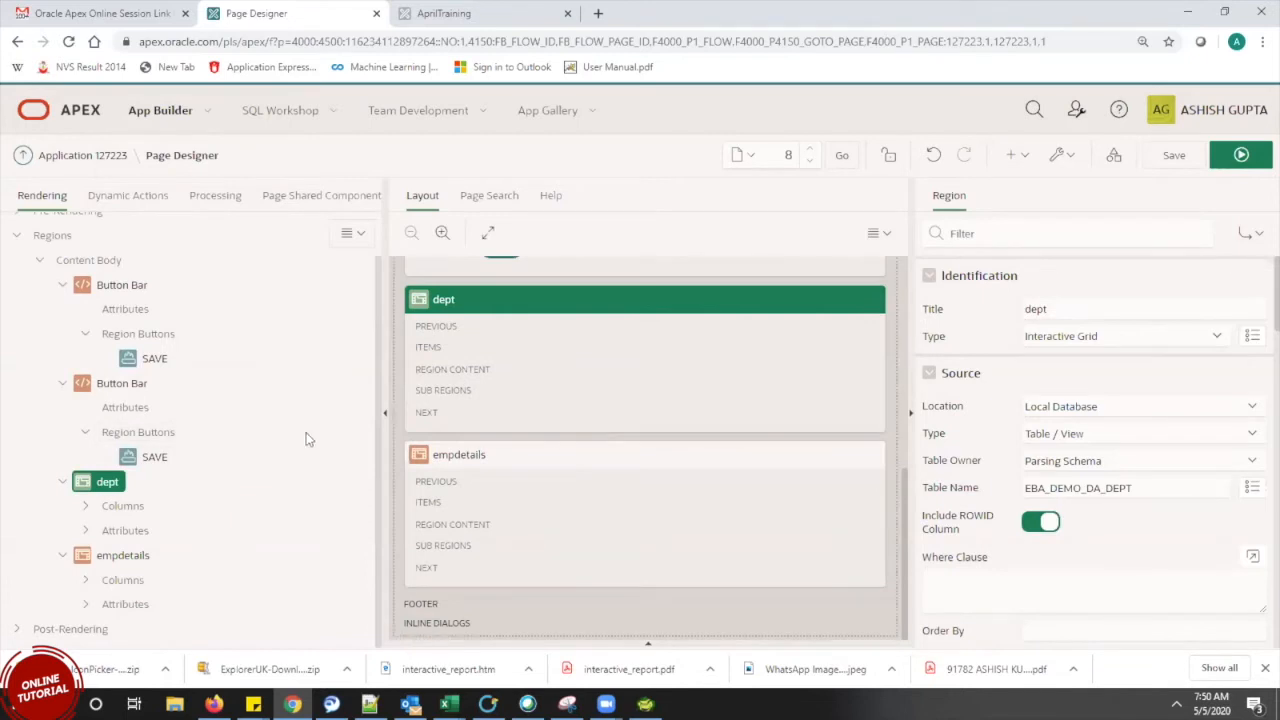
click(117, 388)
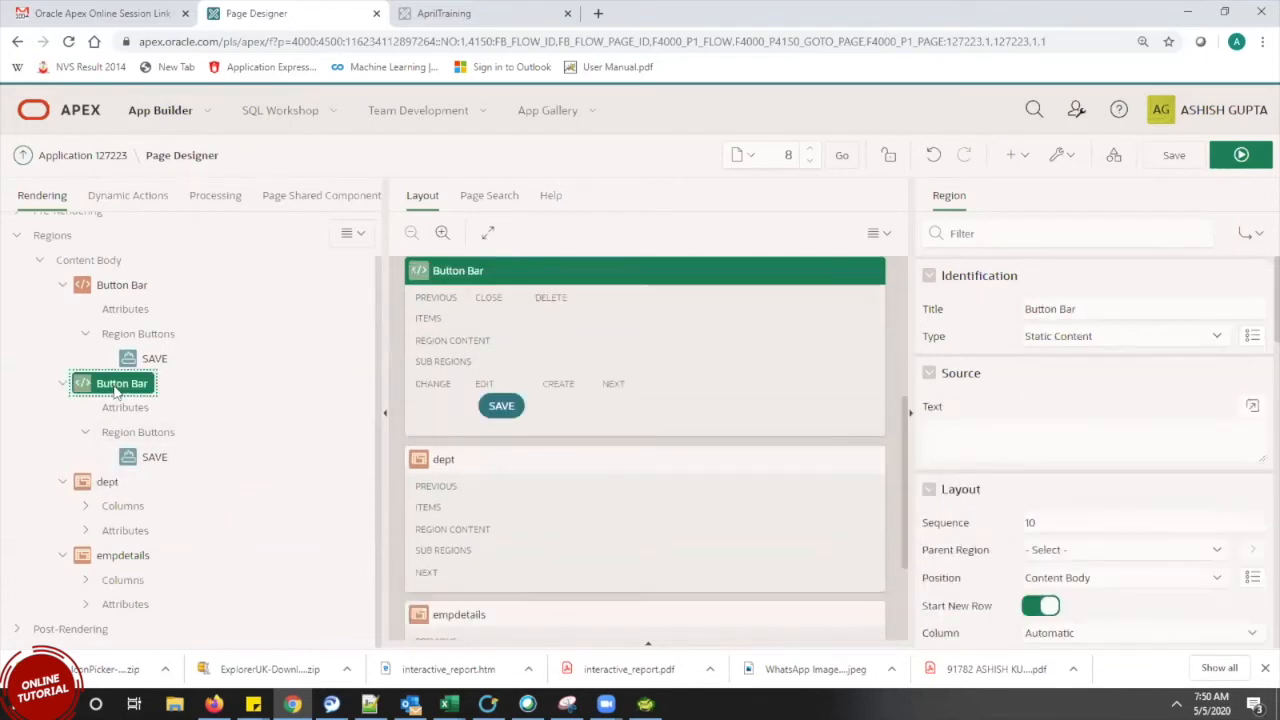
right_click(115, 384)
click(160, 279)
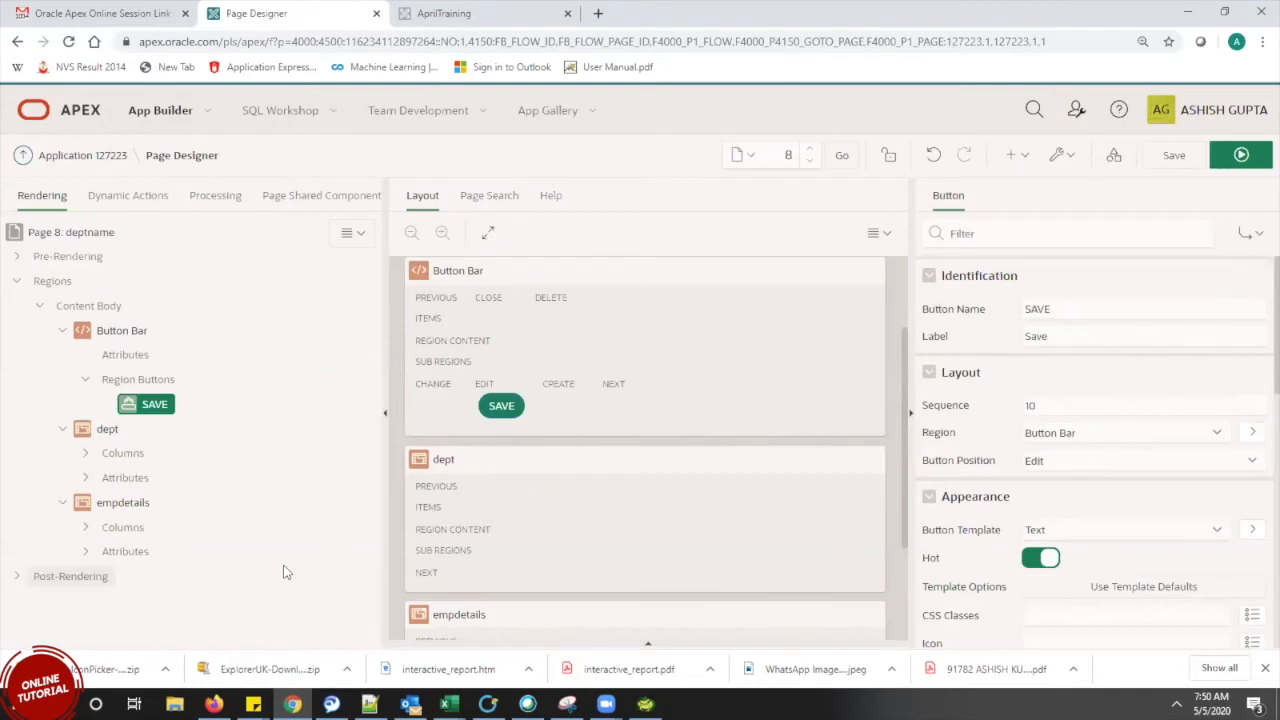
click(107, 428)
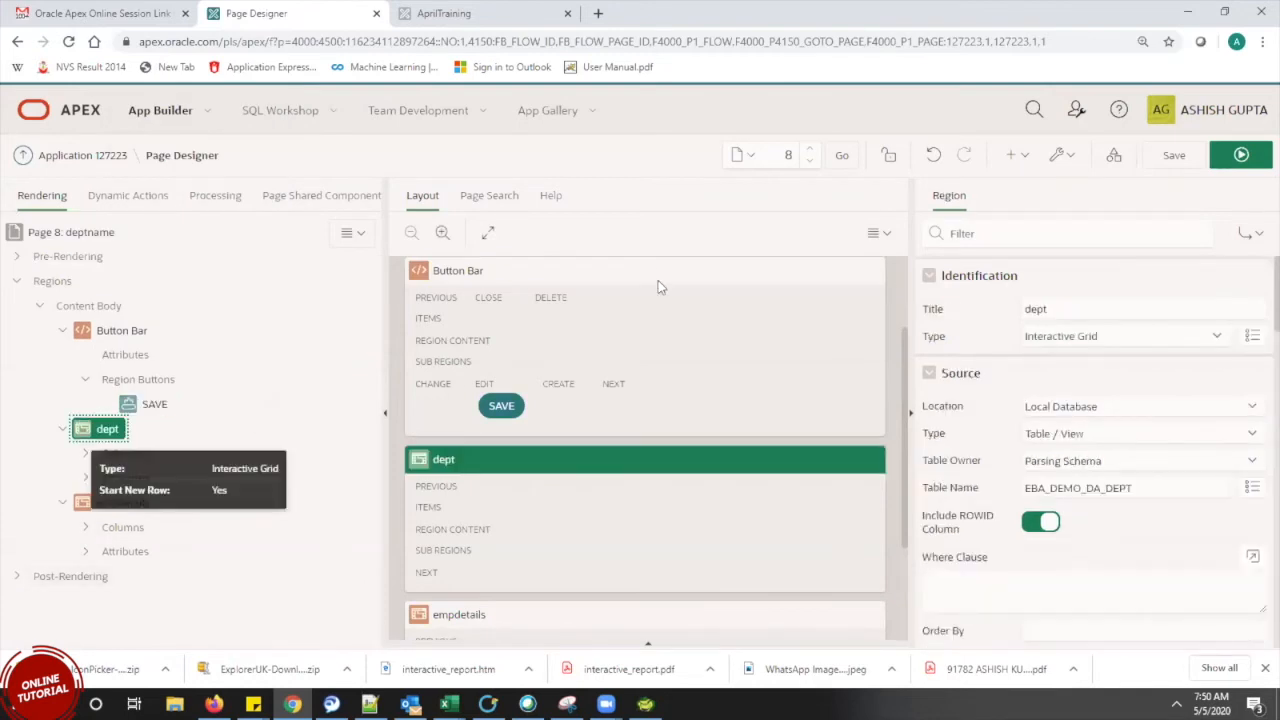
click(1236, 157)
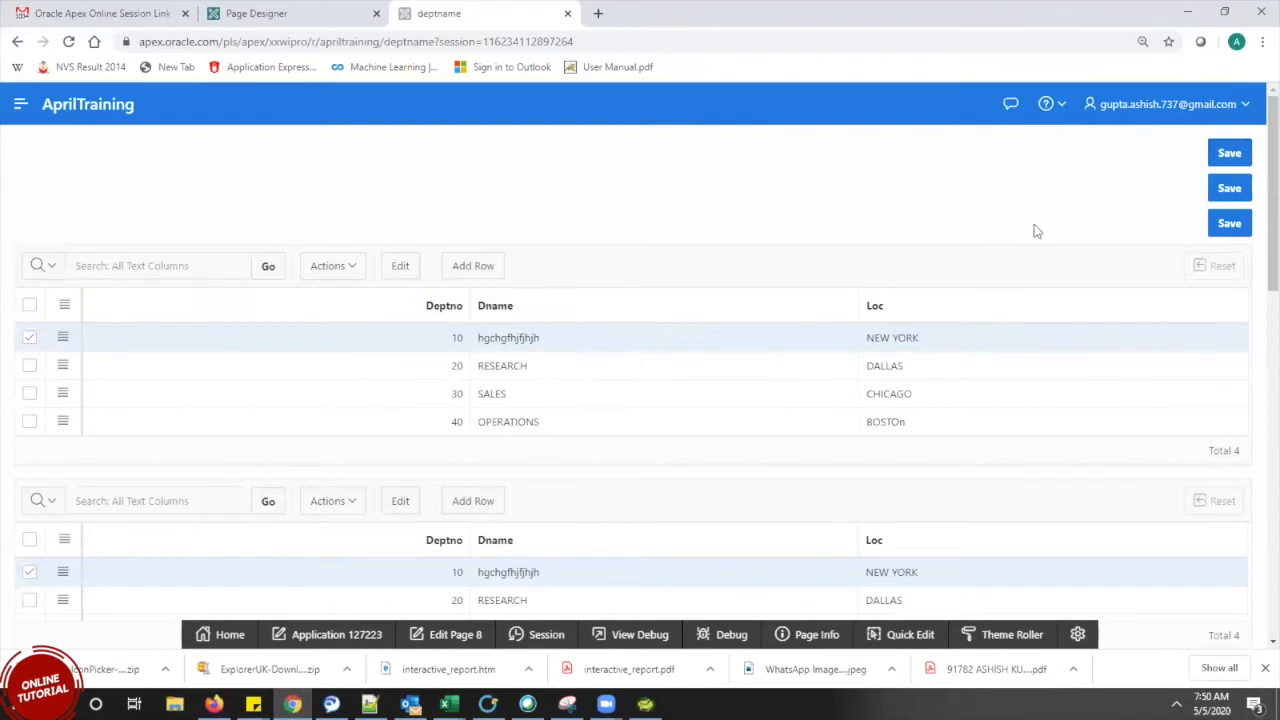
Review the department and employee grids on the running page, then return to Page Designer
scroll(1258, 216, down, 10)
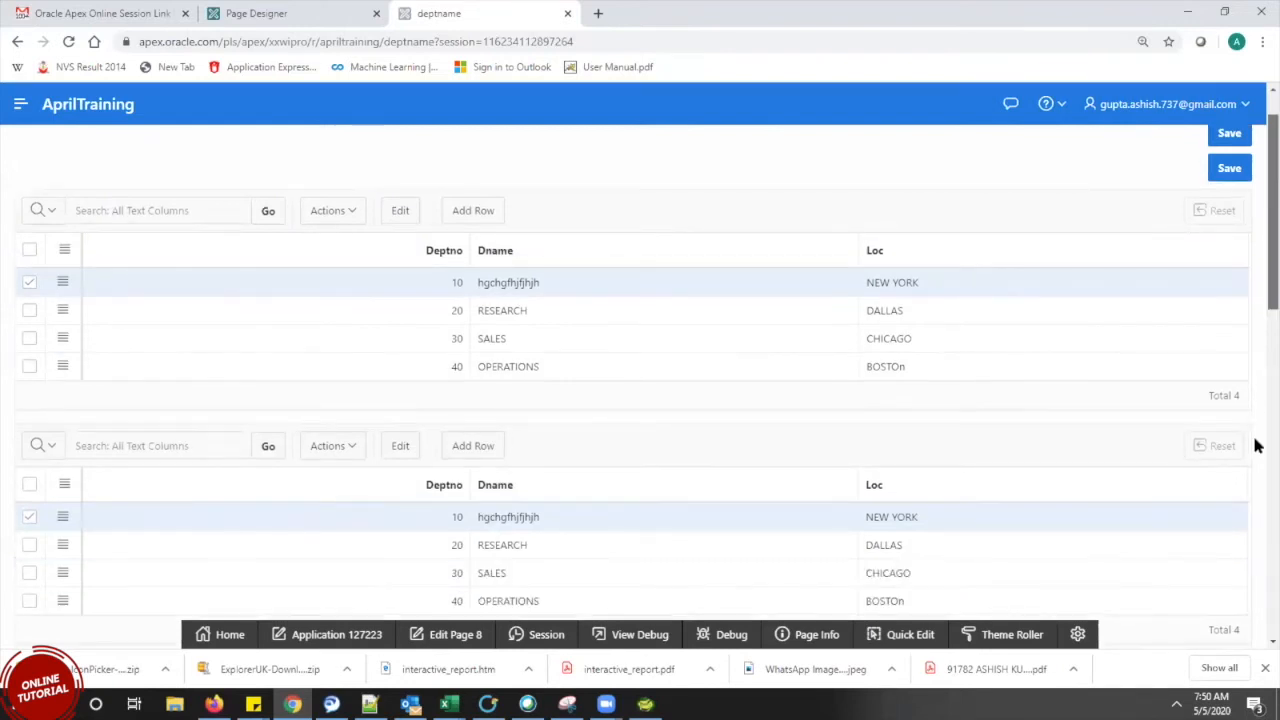
scroll(1257, 549, up, 8)
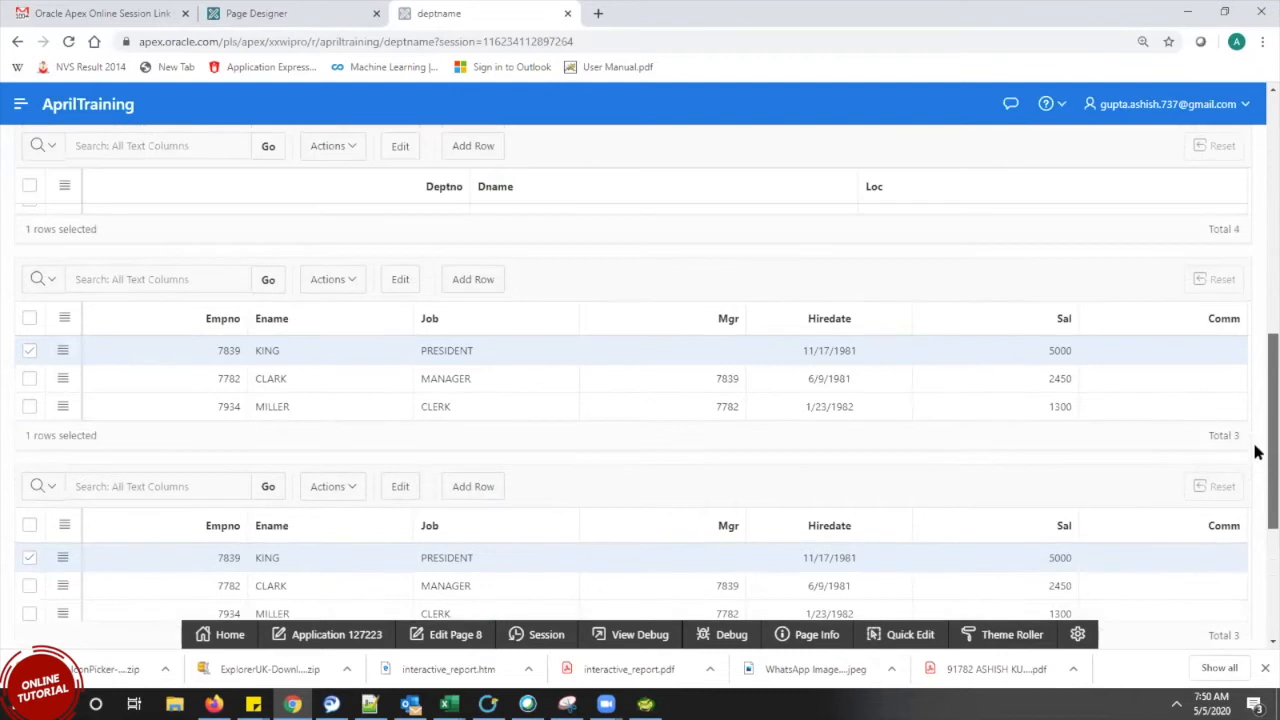
scroll(1247, 148, up, 2)
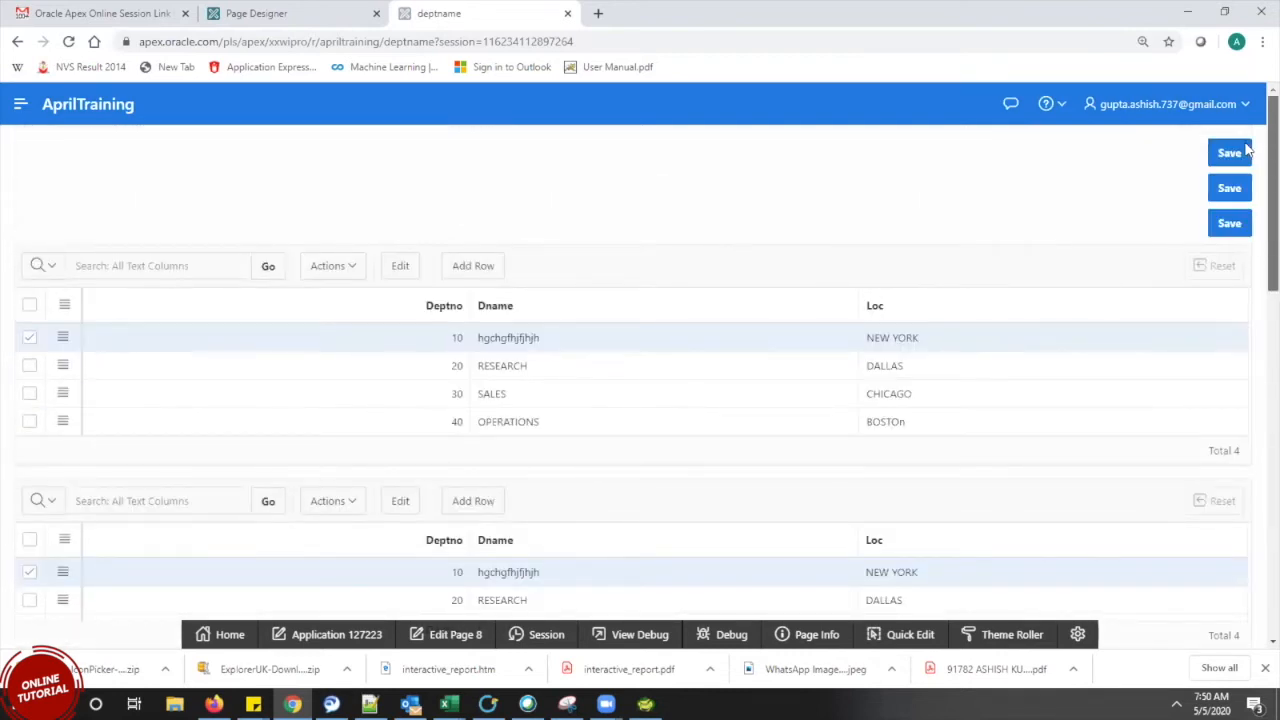
click(305, 10)
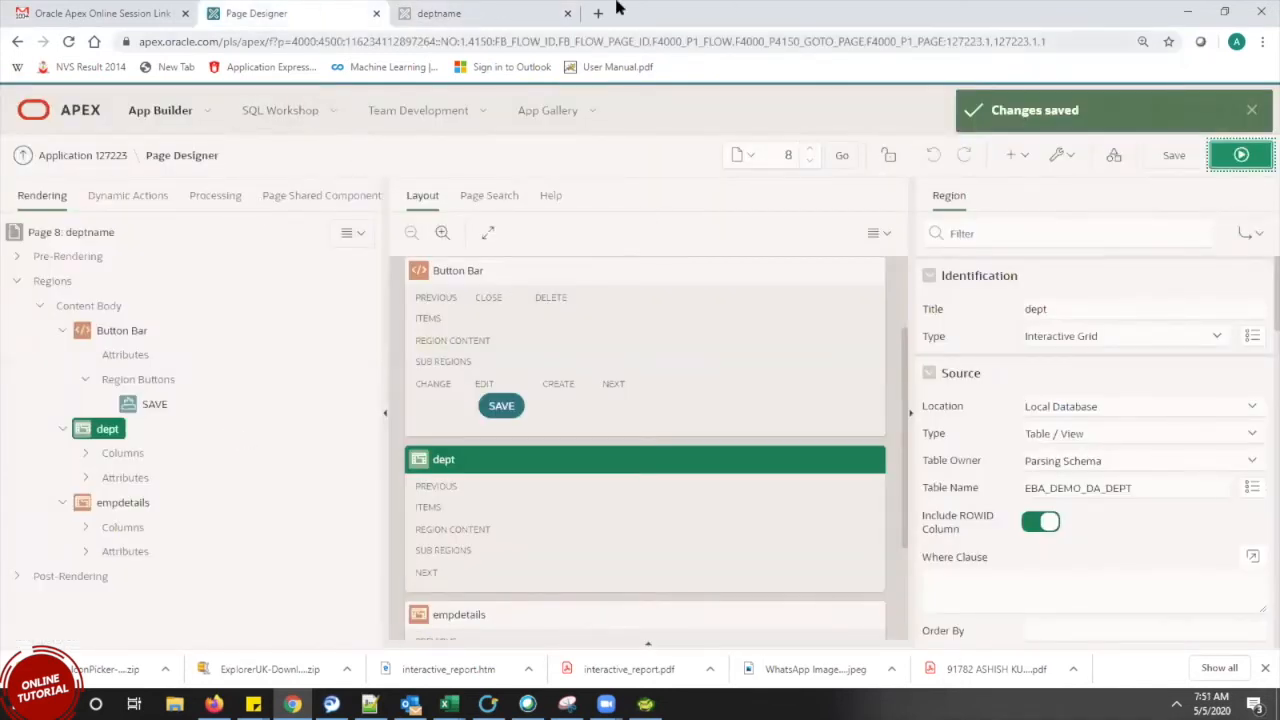
click(567, 13)
click(1256, 158)
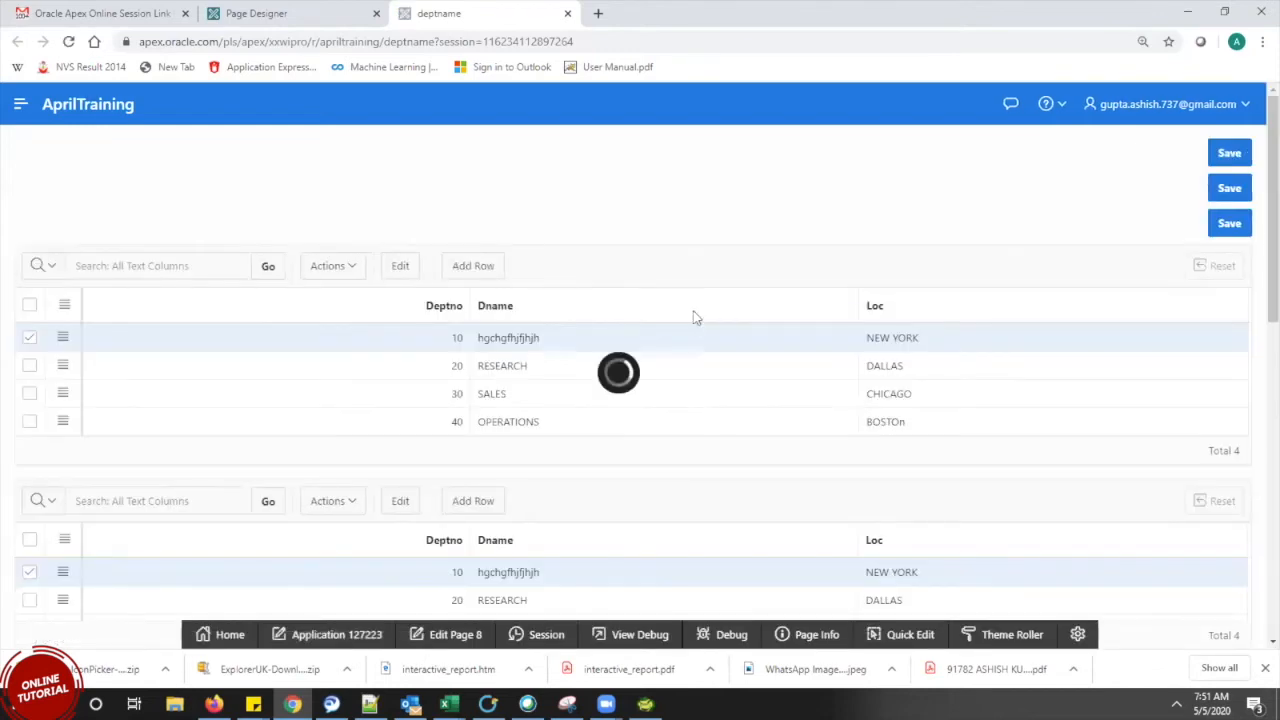
scroll(1256, 480, down, 15)
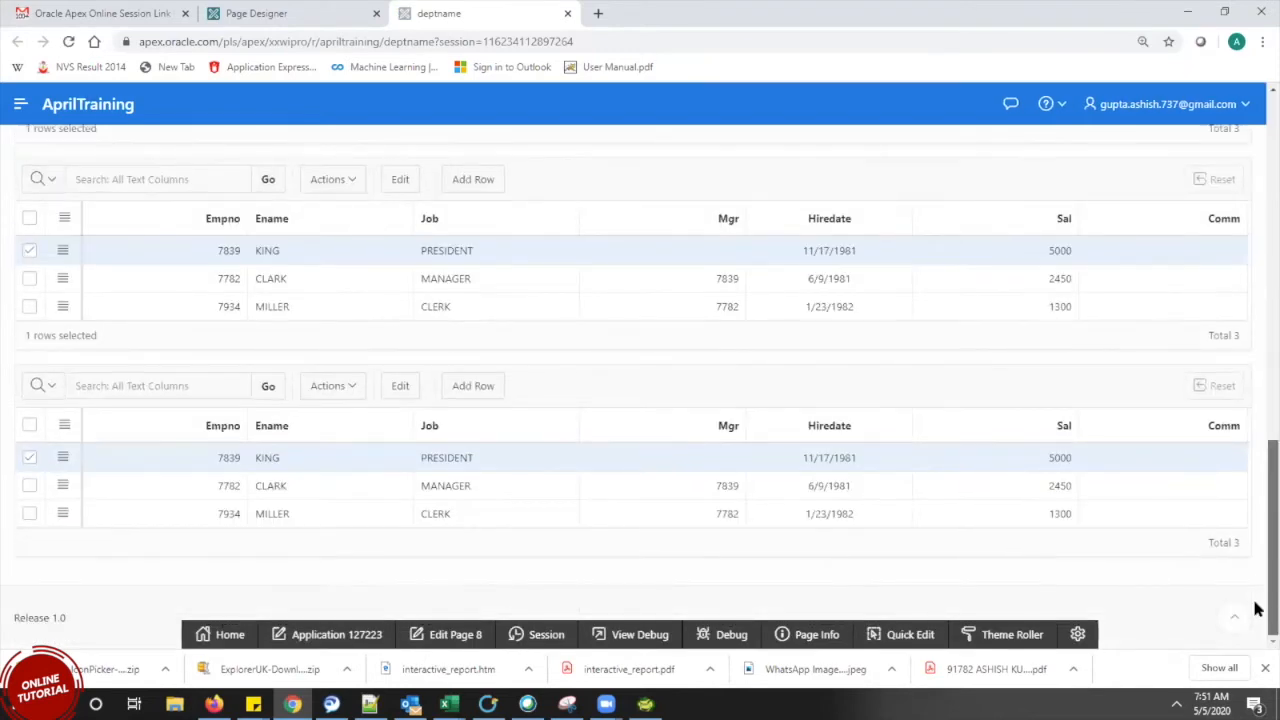
scroll(1257, 497, up, 1)
scroll(1258, 443, up, 5)
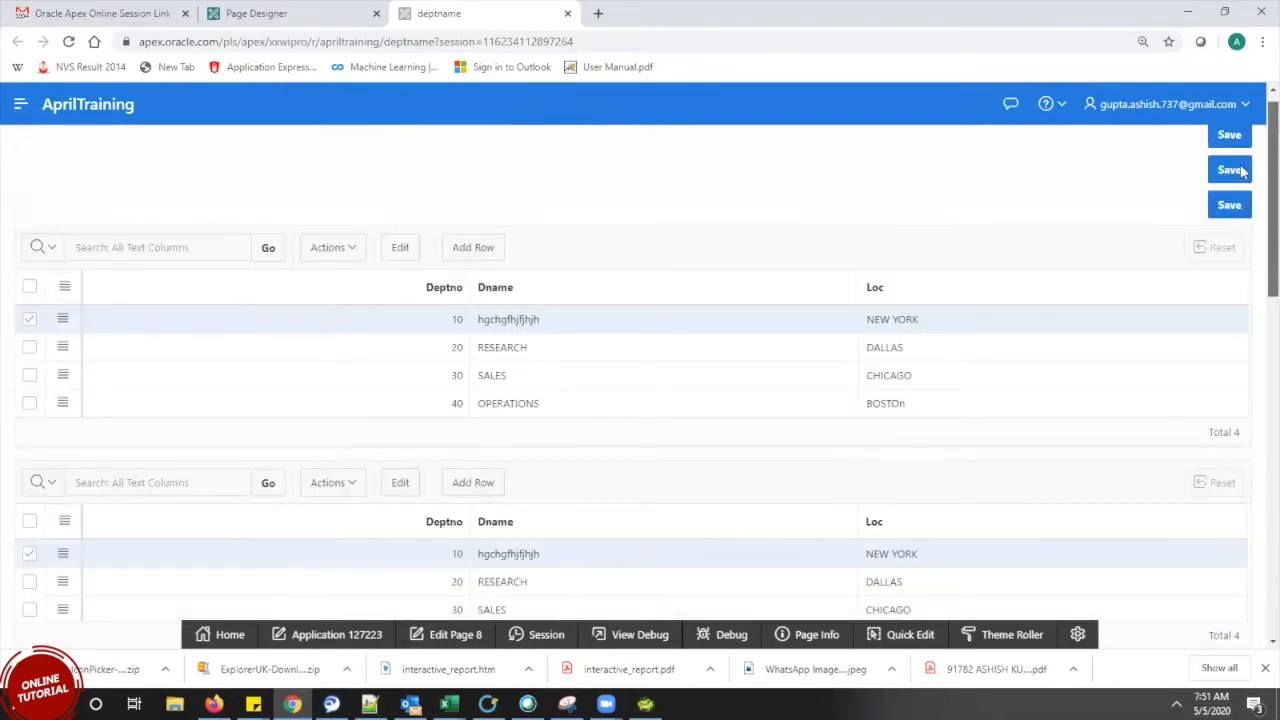
scroll(1257, 380, down, 5)
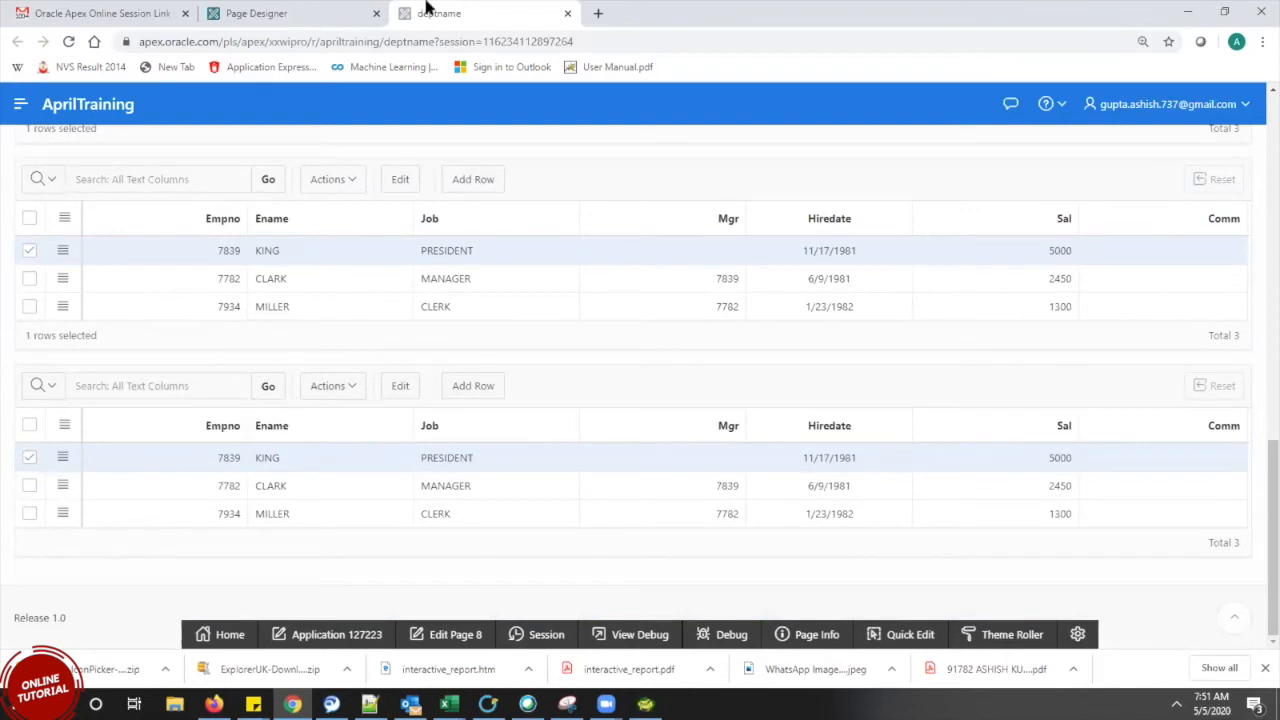
click(224, 10)
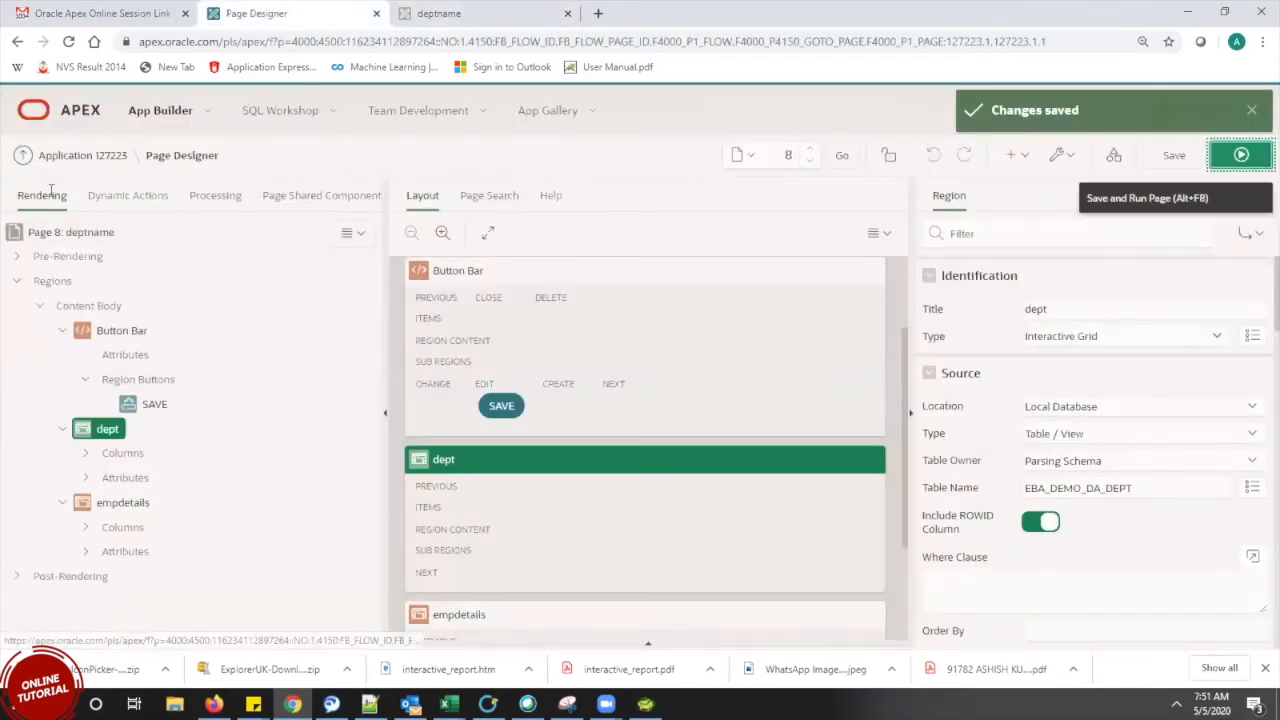
Expand the column lists of the dept and empdetails regions in the Rendering tree
click(17, 257)
click(17, 257)
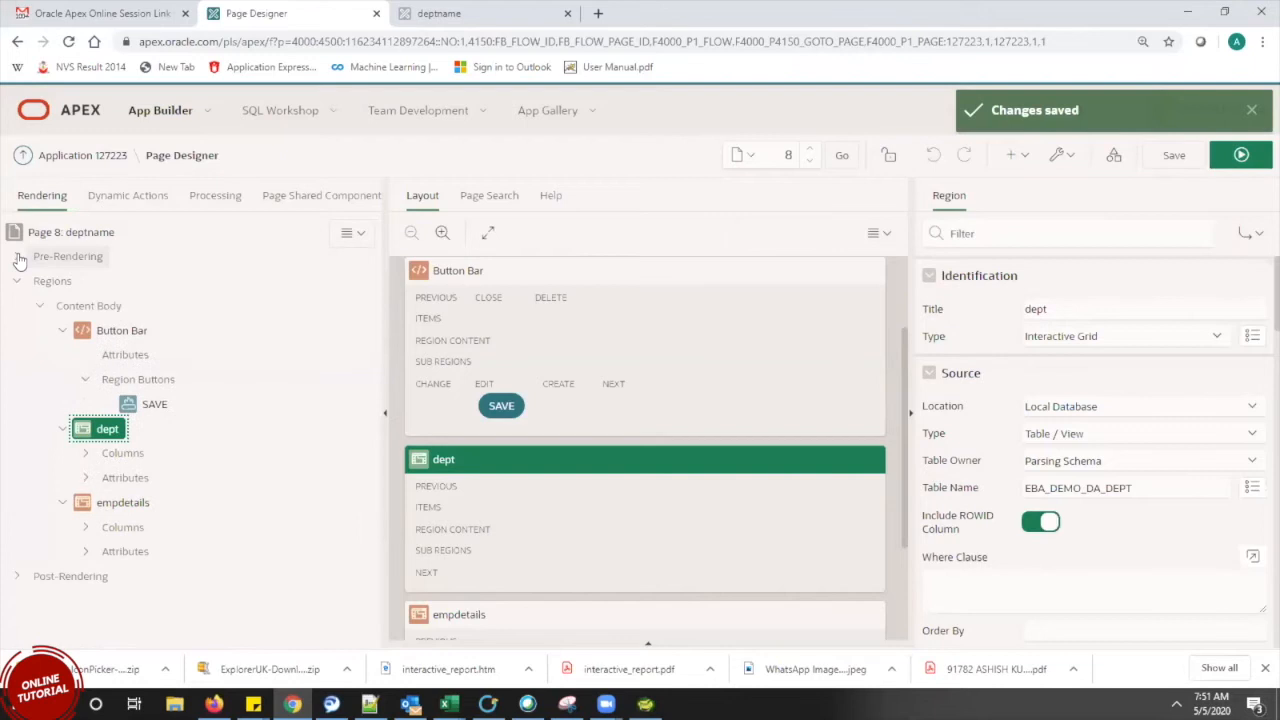
click(86, 454)
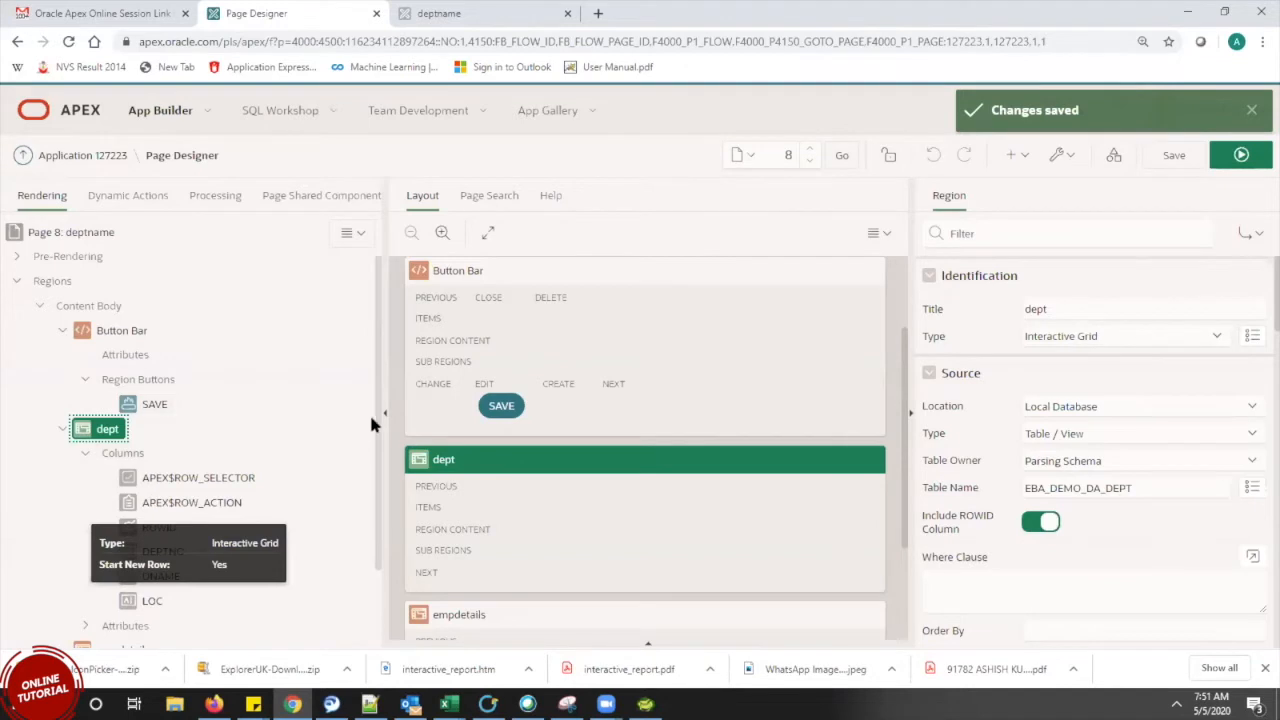
scroll(376, 467, down, 2)
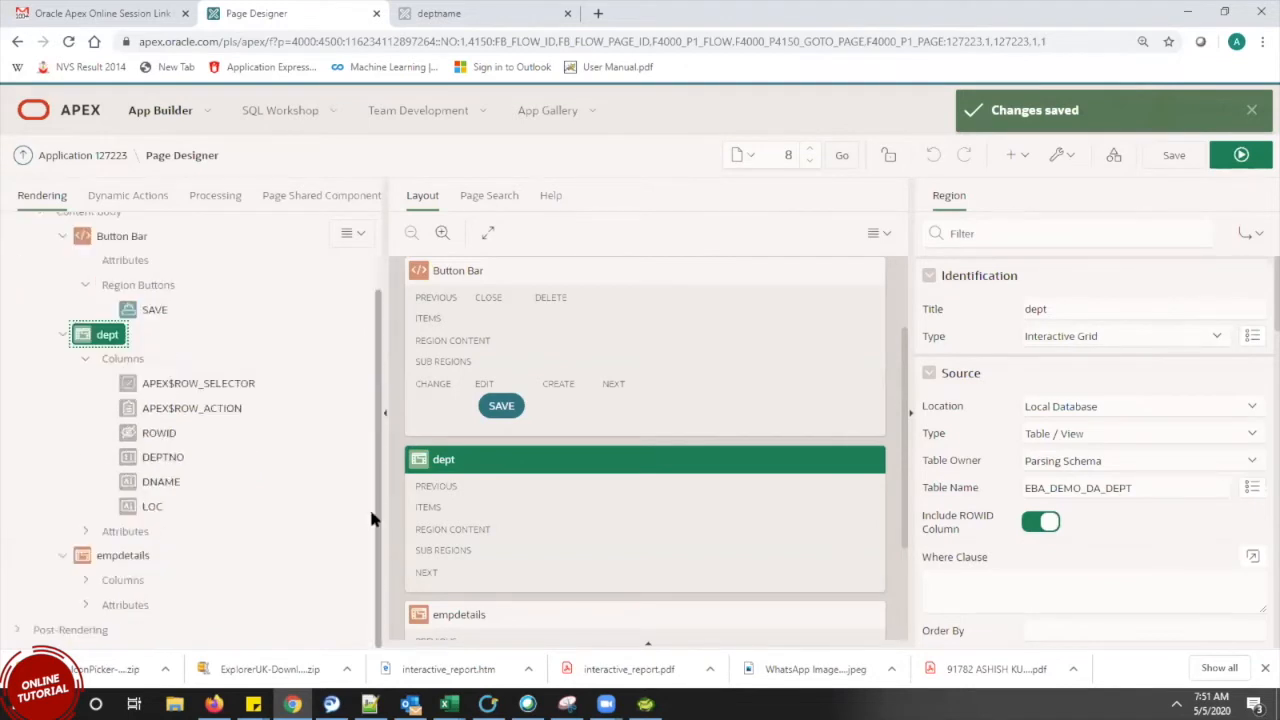
click(86, 532)
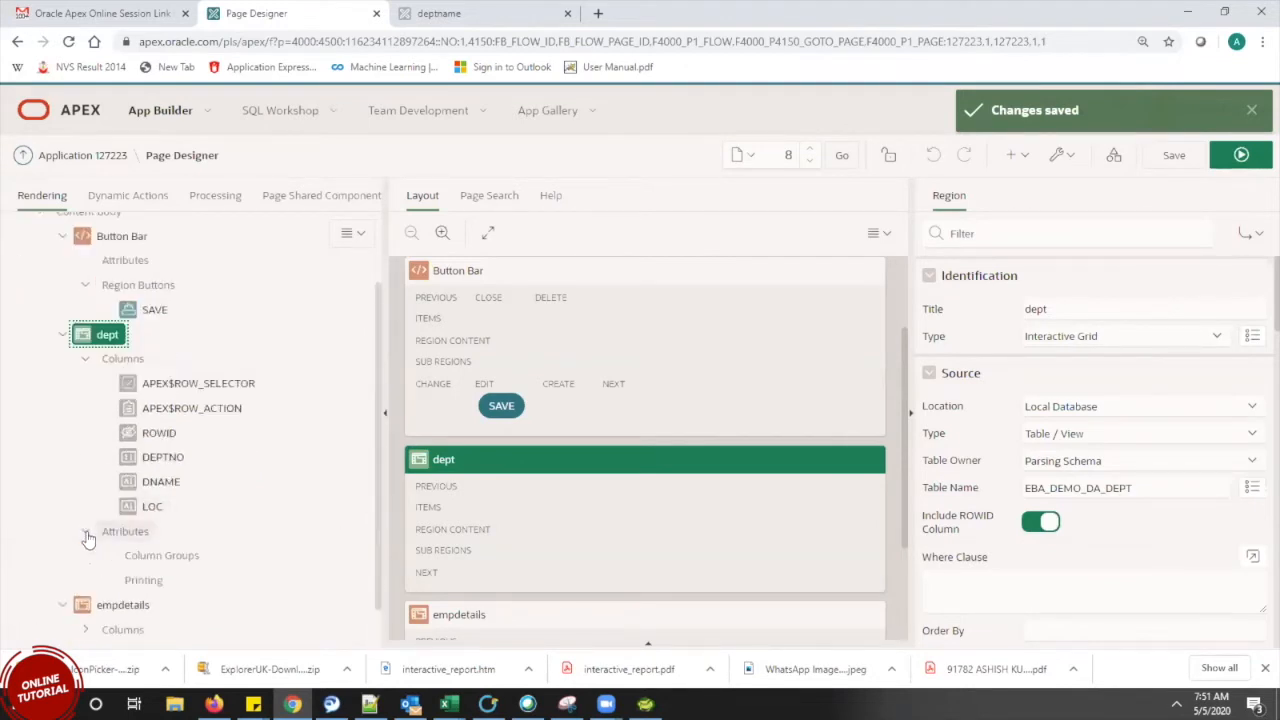
click(86, 533)
click(84, 583)
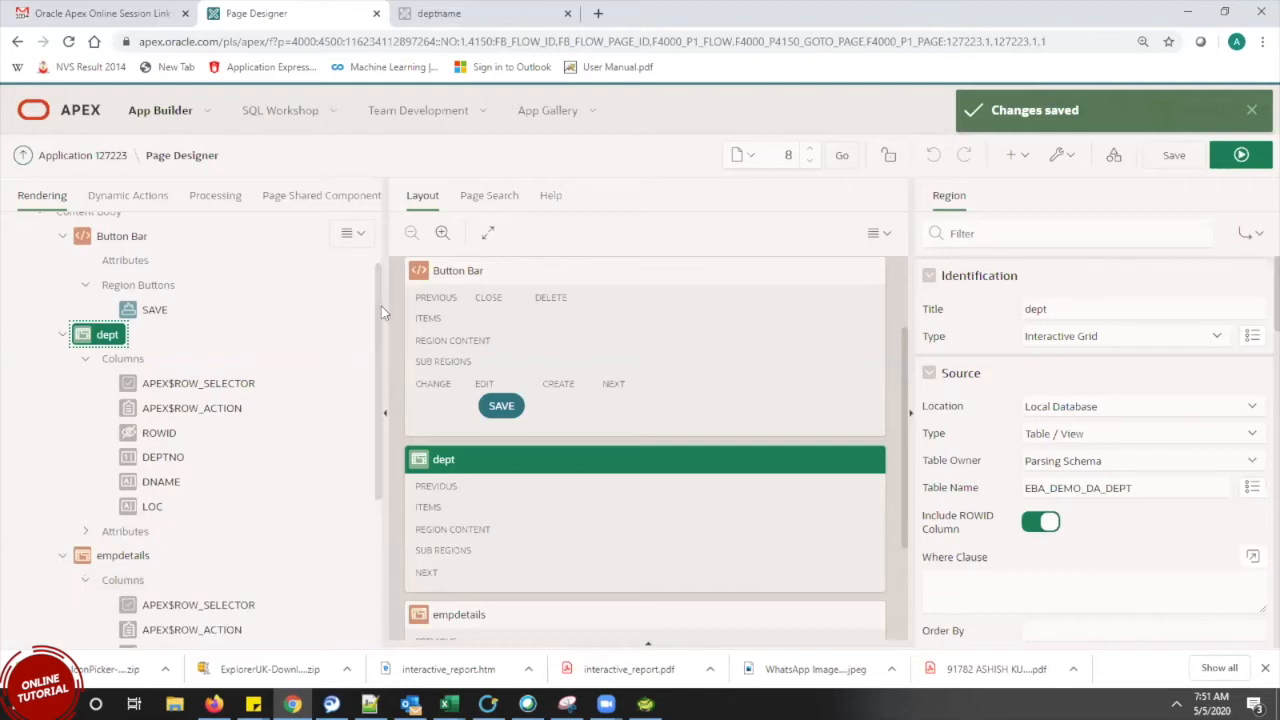
scroll(345, 580, down, 3)
scroll(345, 580, down, 2)
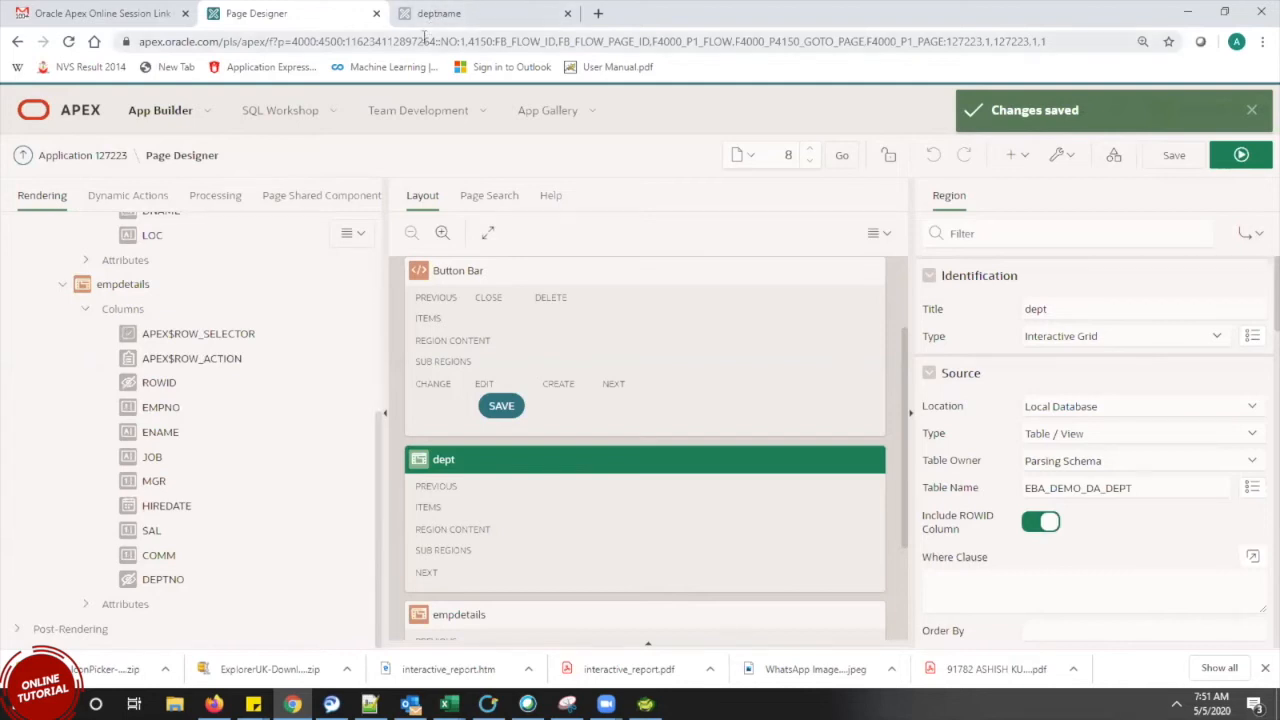
Select the page's web address and open a new Firefox tab
click(279, 44)
key(ctrl+c)
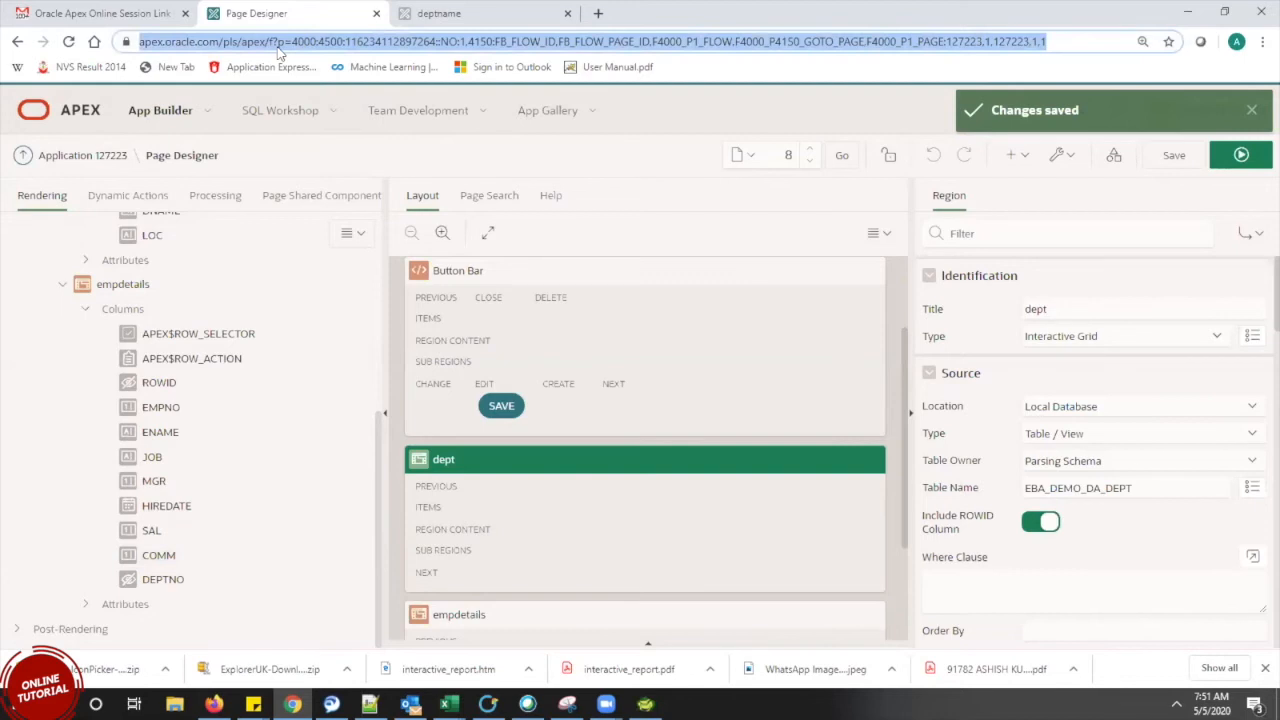
click(214, 704)
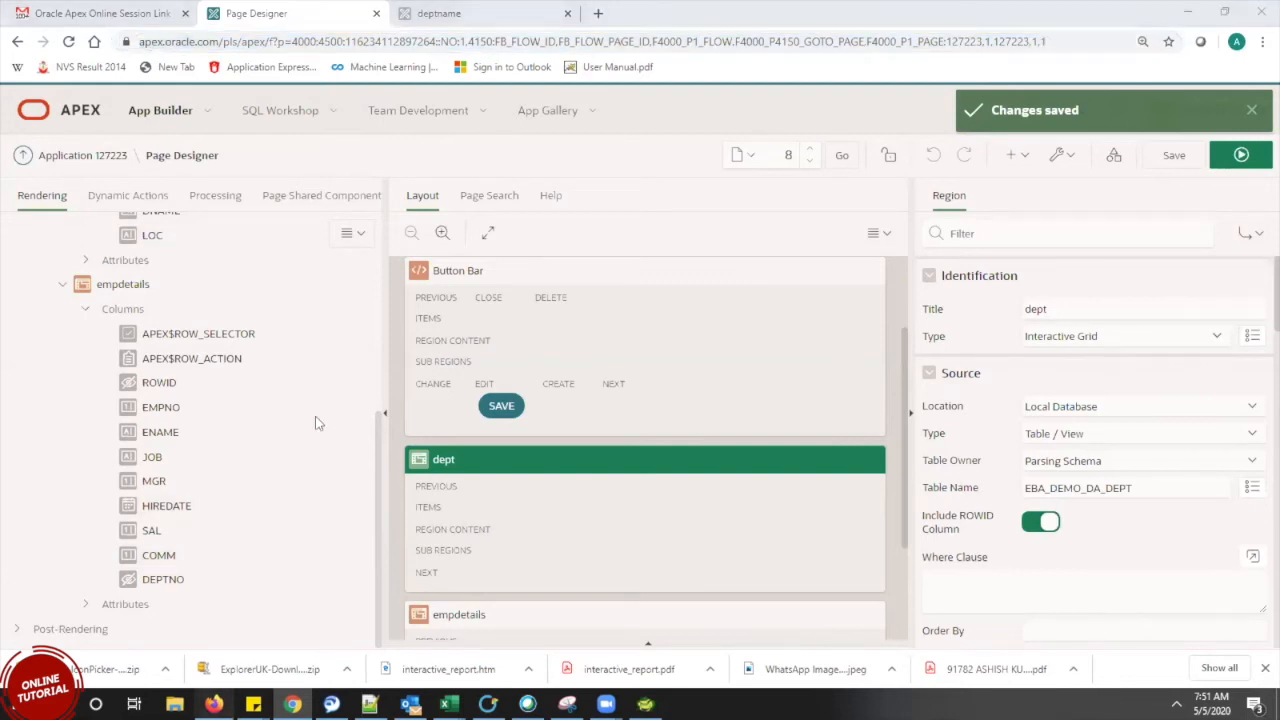
click(194, 13)
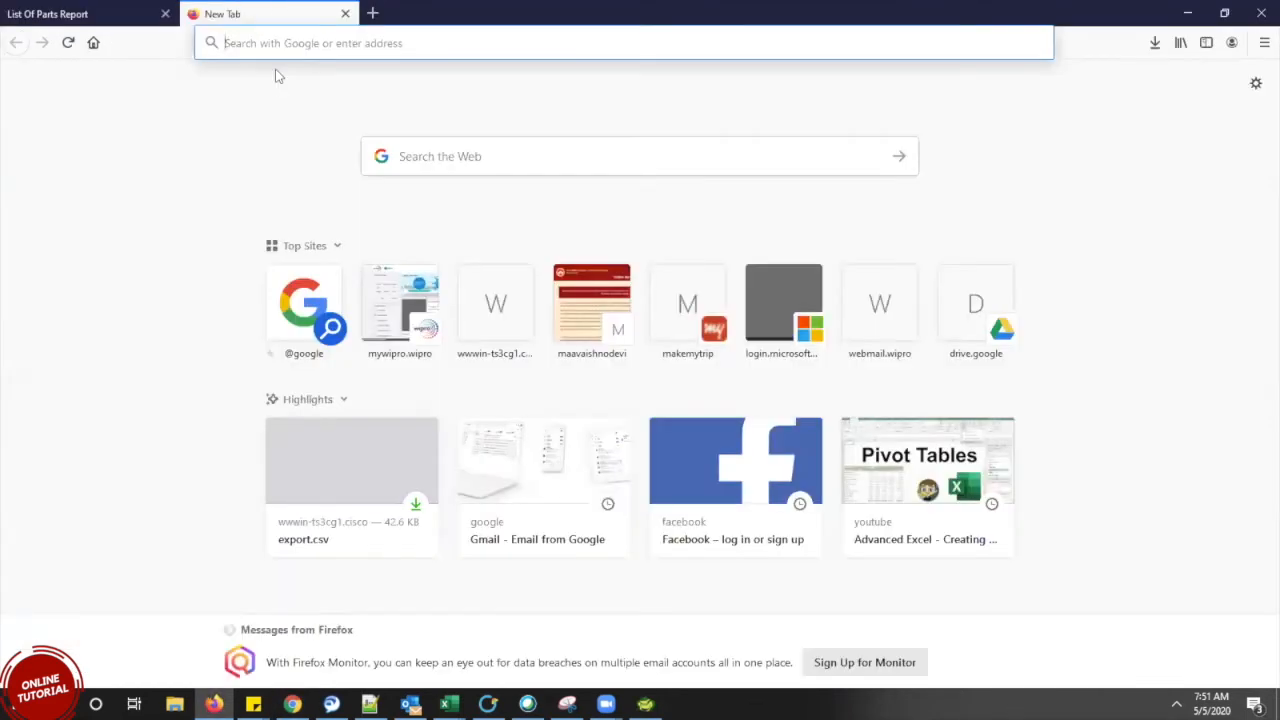
Load the APEX sign-in page in Firefox and enter the workspace name
key(ctrl+v)
key(Return)
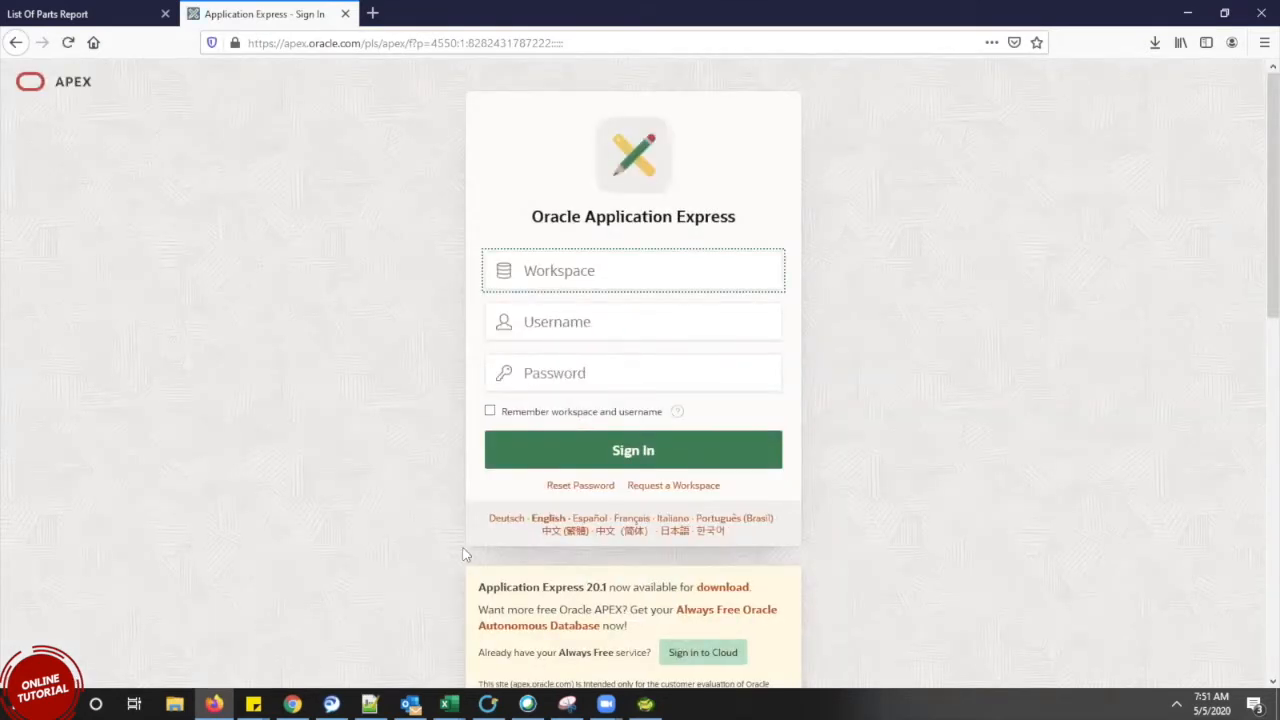
click(331, 704)
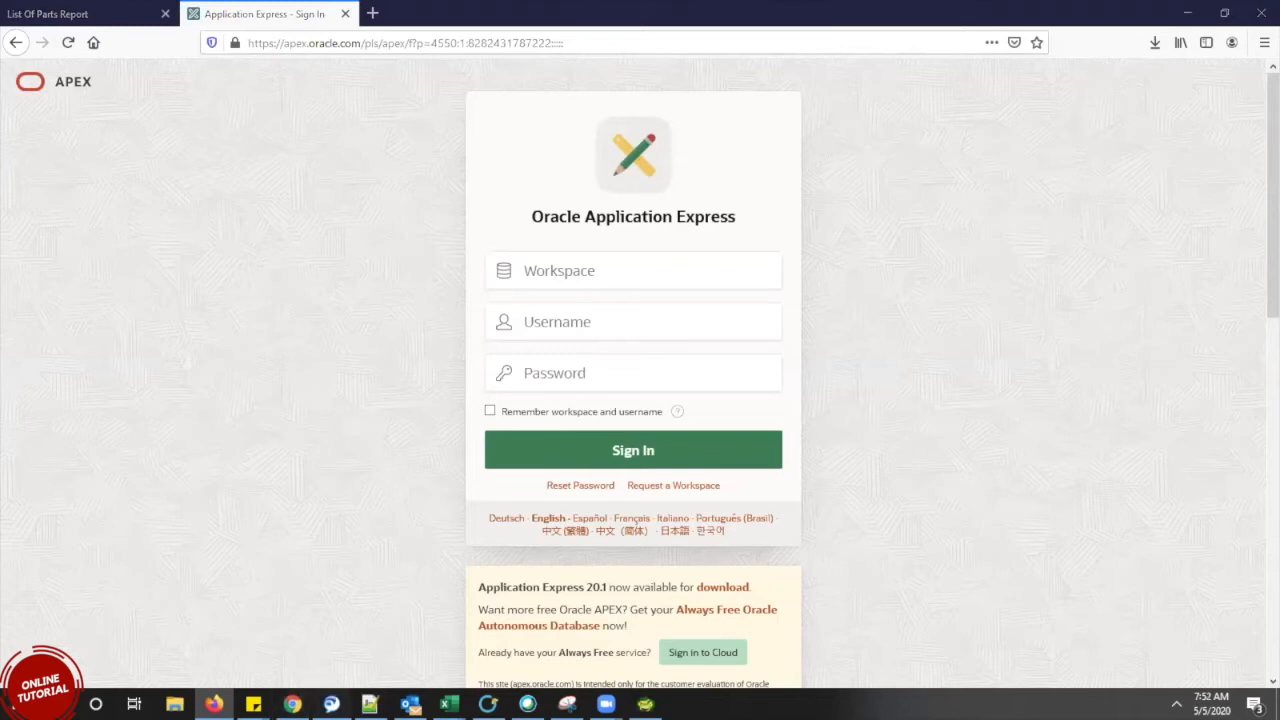
click(292, 704)
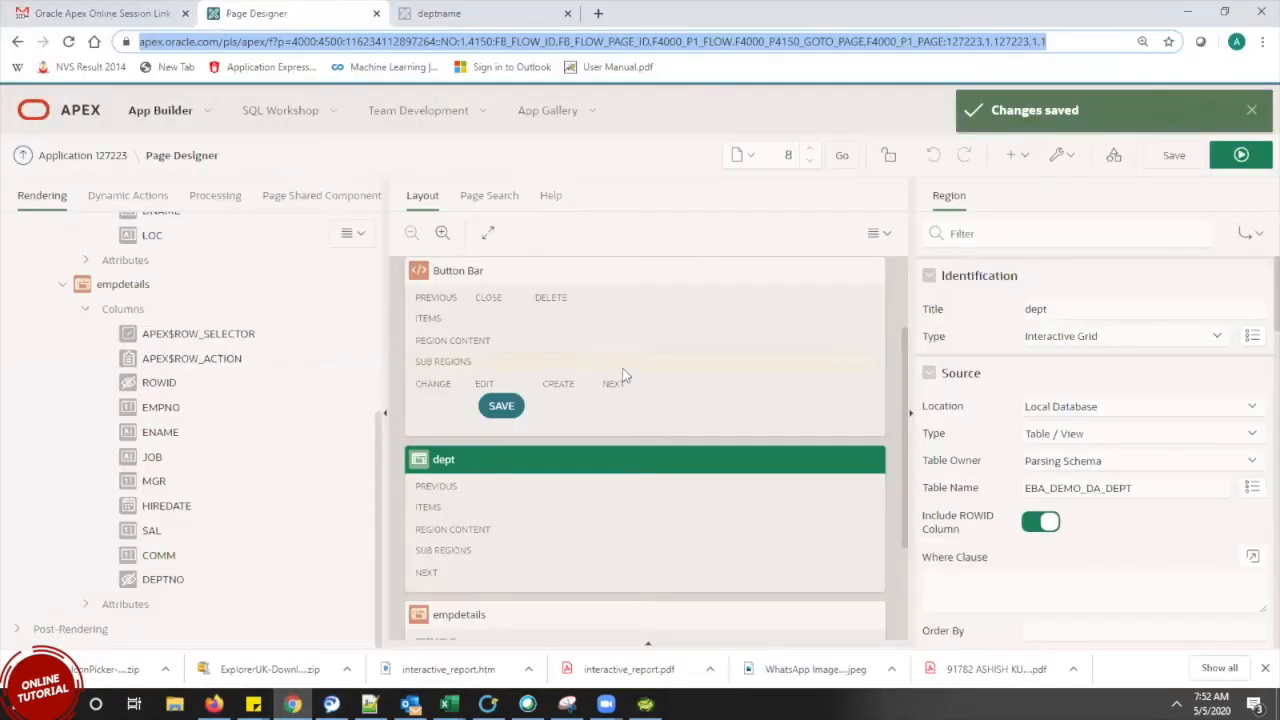
click(1252, 109)
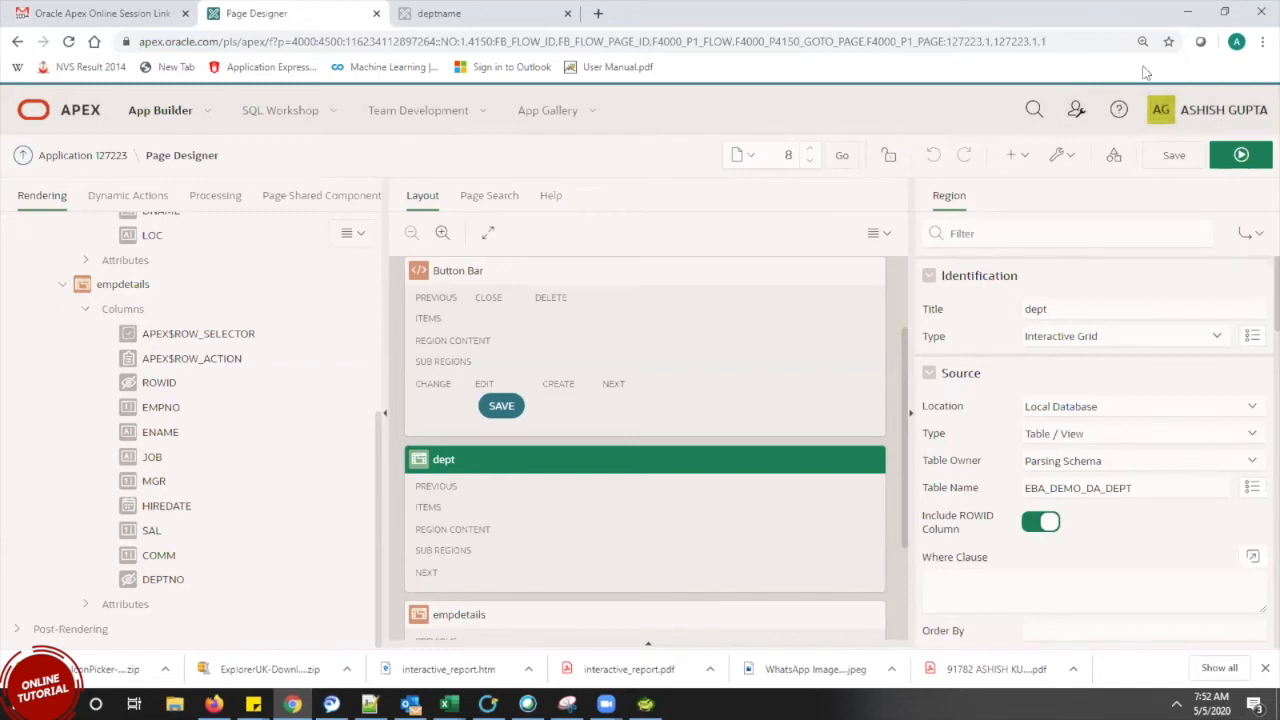
click(1220, 120)
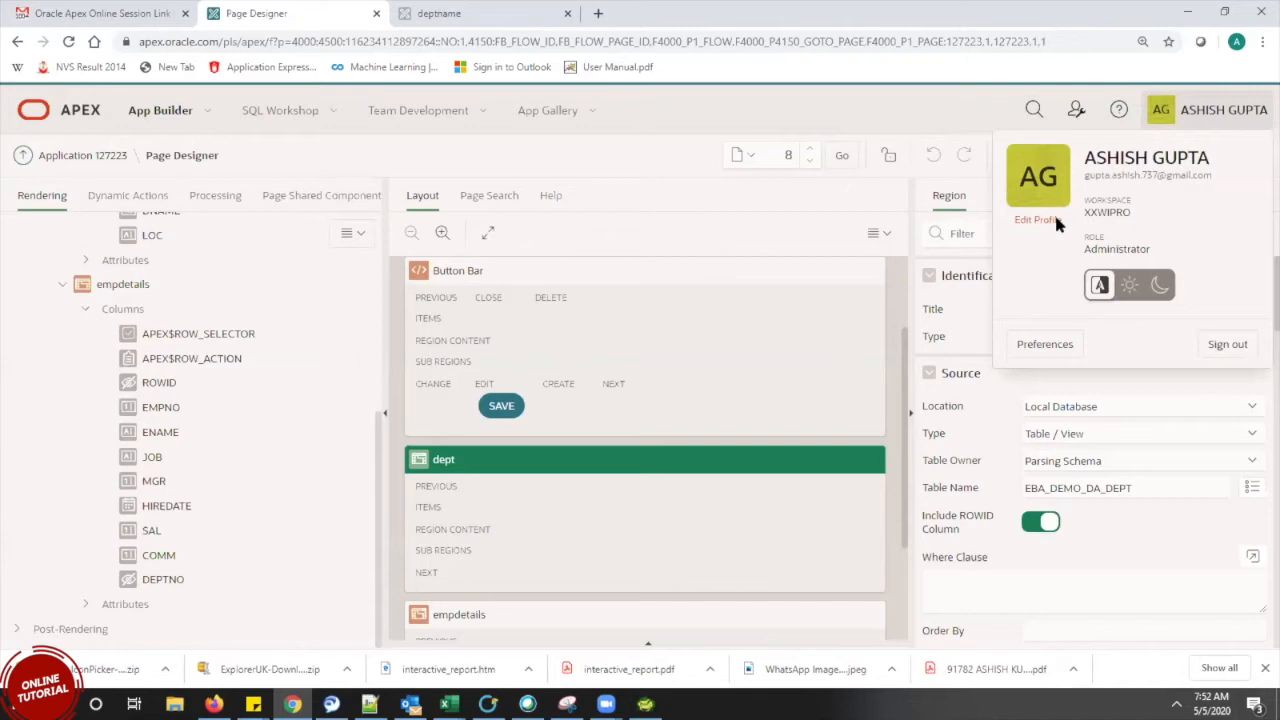
click(175, 704)
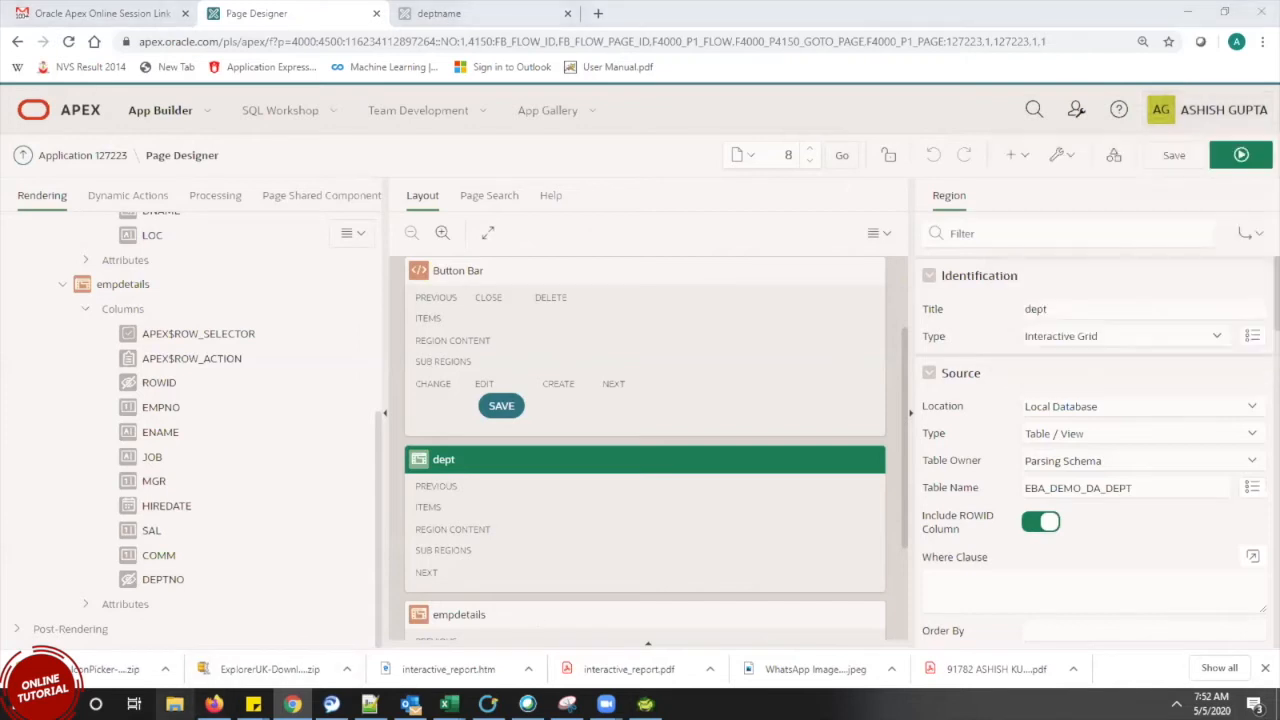
click(214, 704)
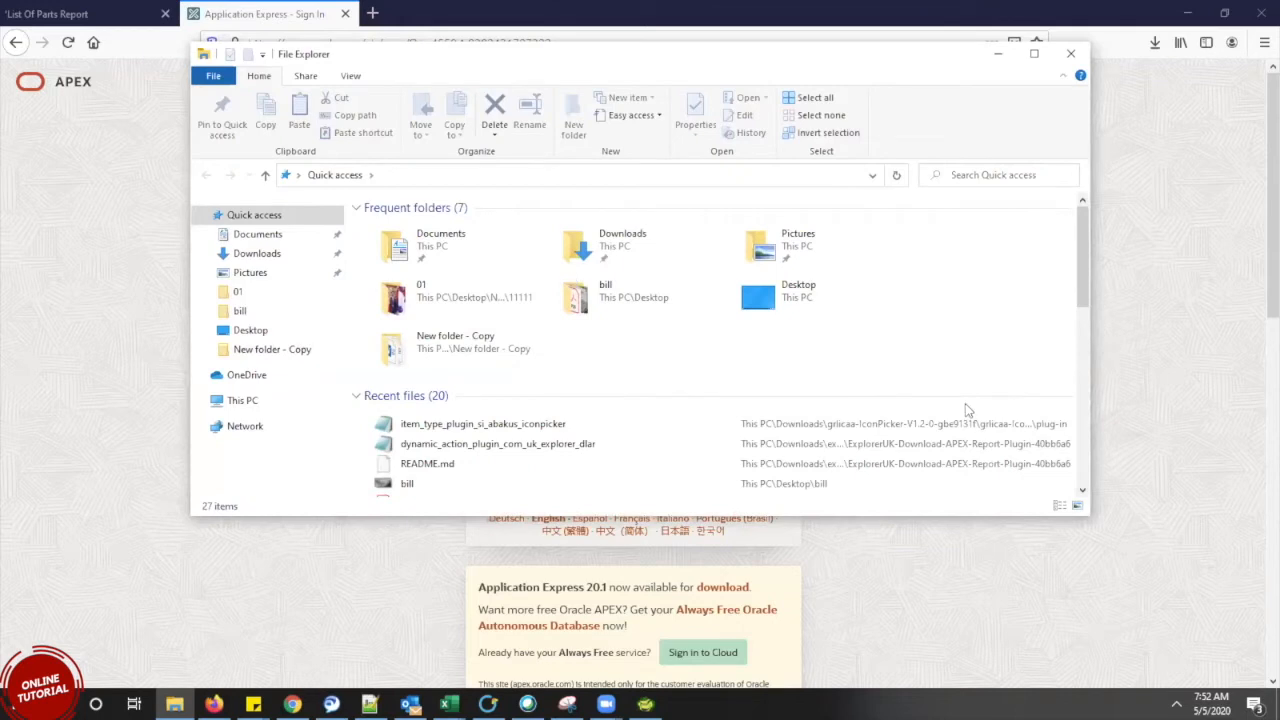
click(1071, 58)
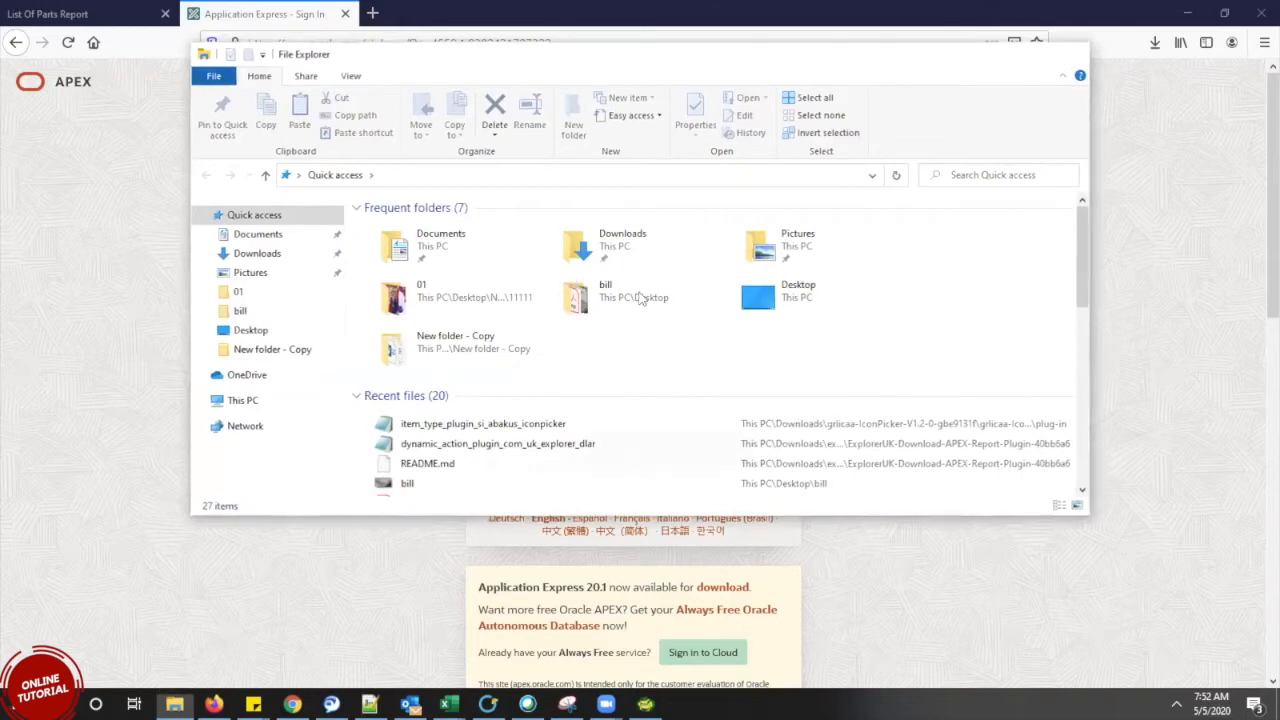
text(xxwipro)
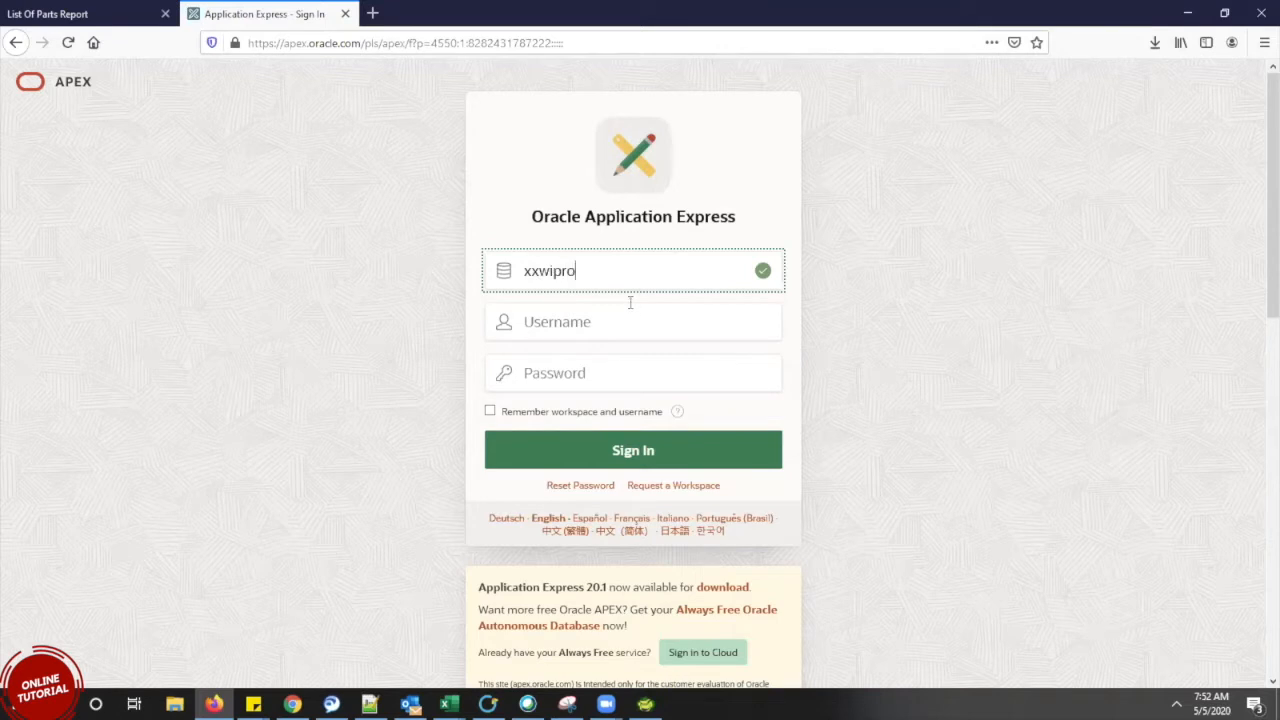
Sign in with username and password, remembering workspace and username, and save the login in Firefox
click(630, 314)
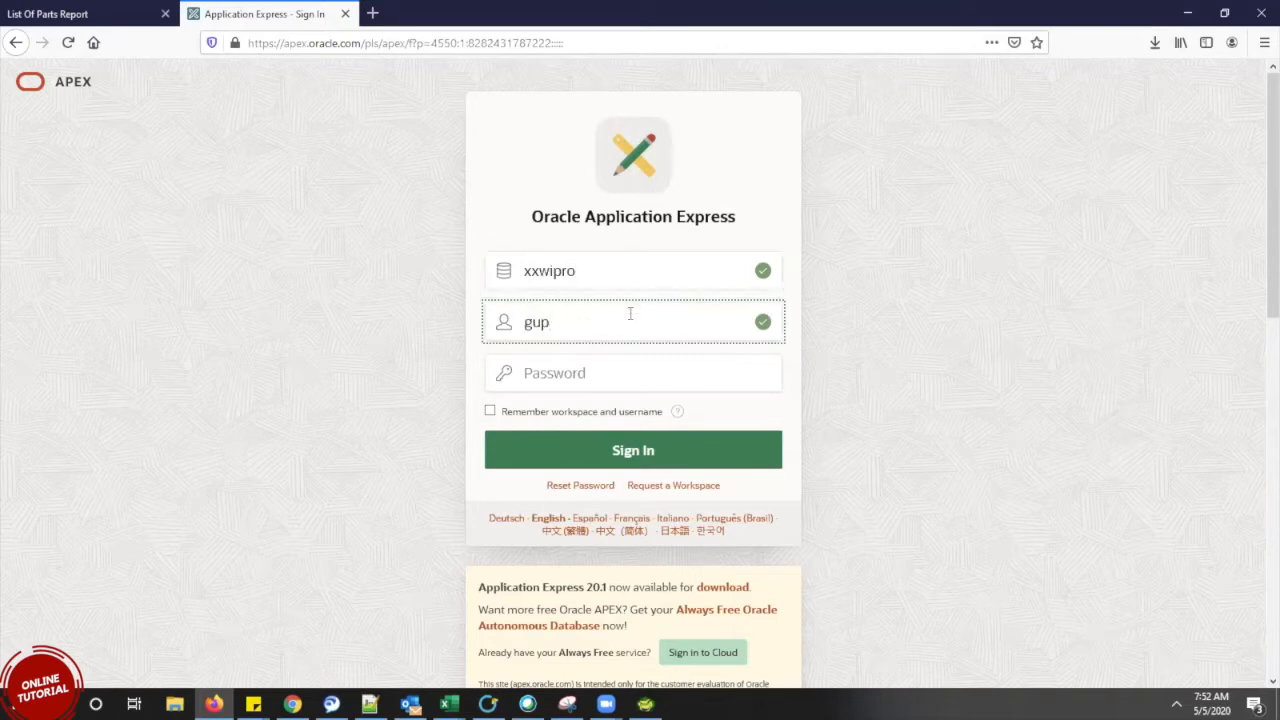
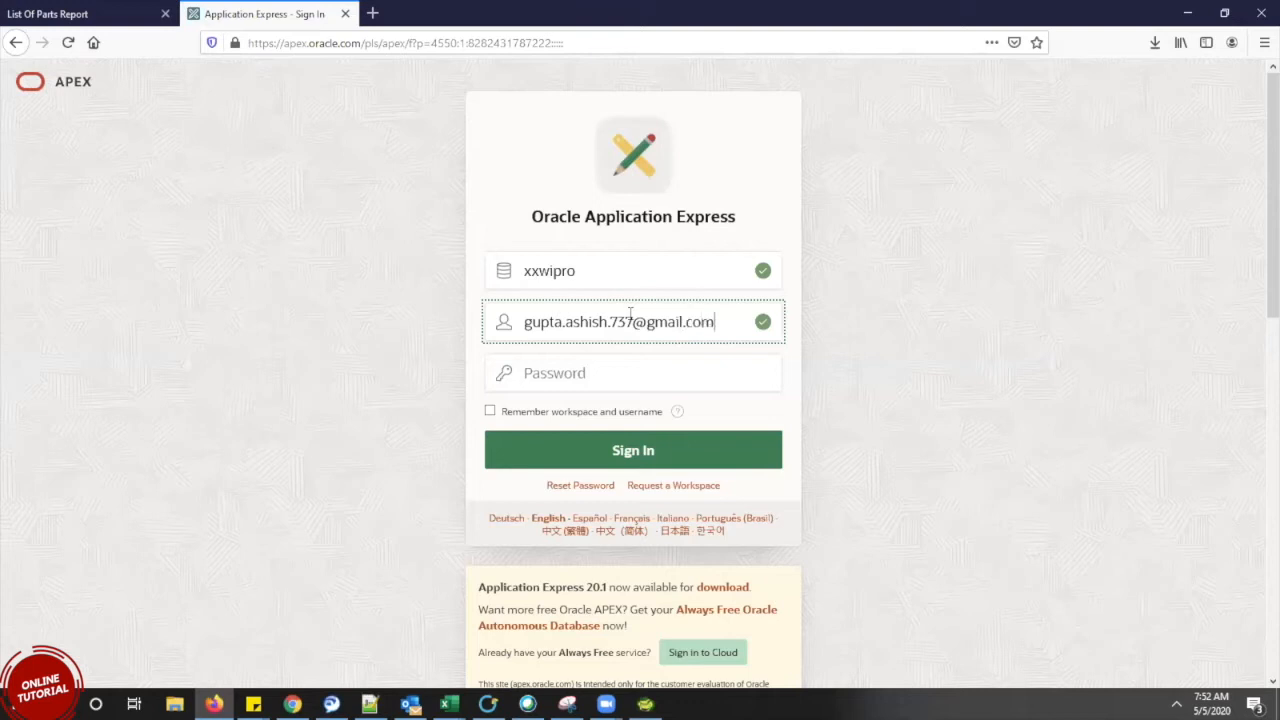
click(646, 385)
text(•)
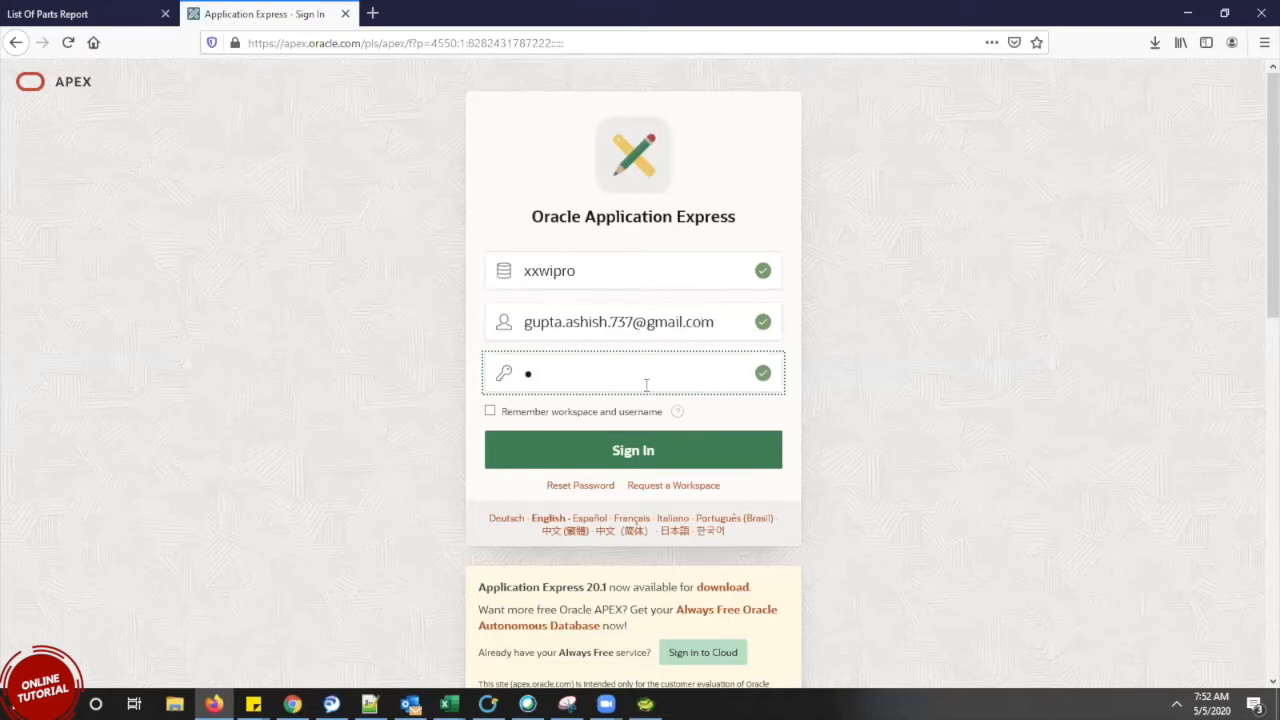
text(••)
key(BackSpace)
key(BackSpace)
key(BackSpace)
text(••••••••)
click(490, 411)
click(527, 454)
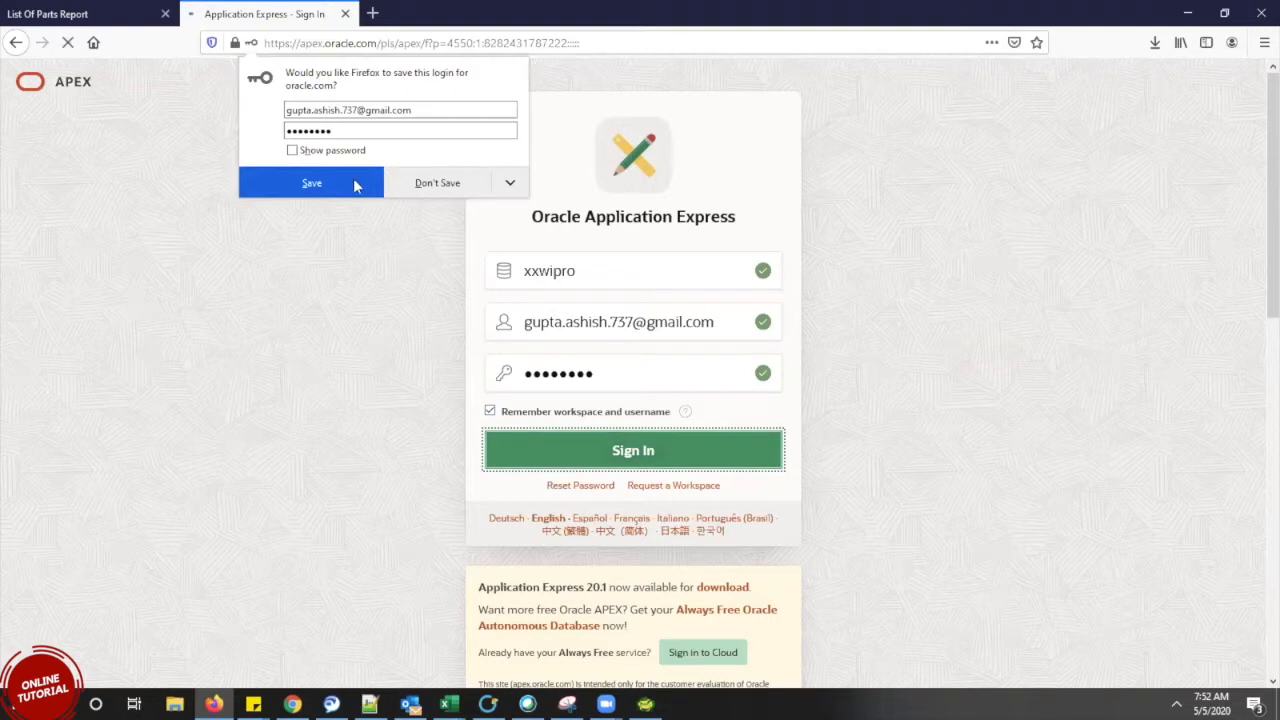
click(350, 190)
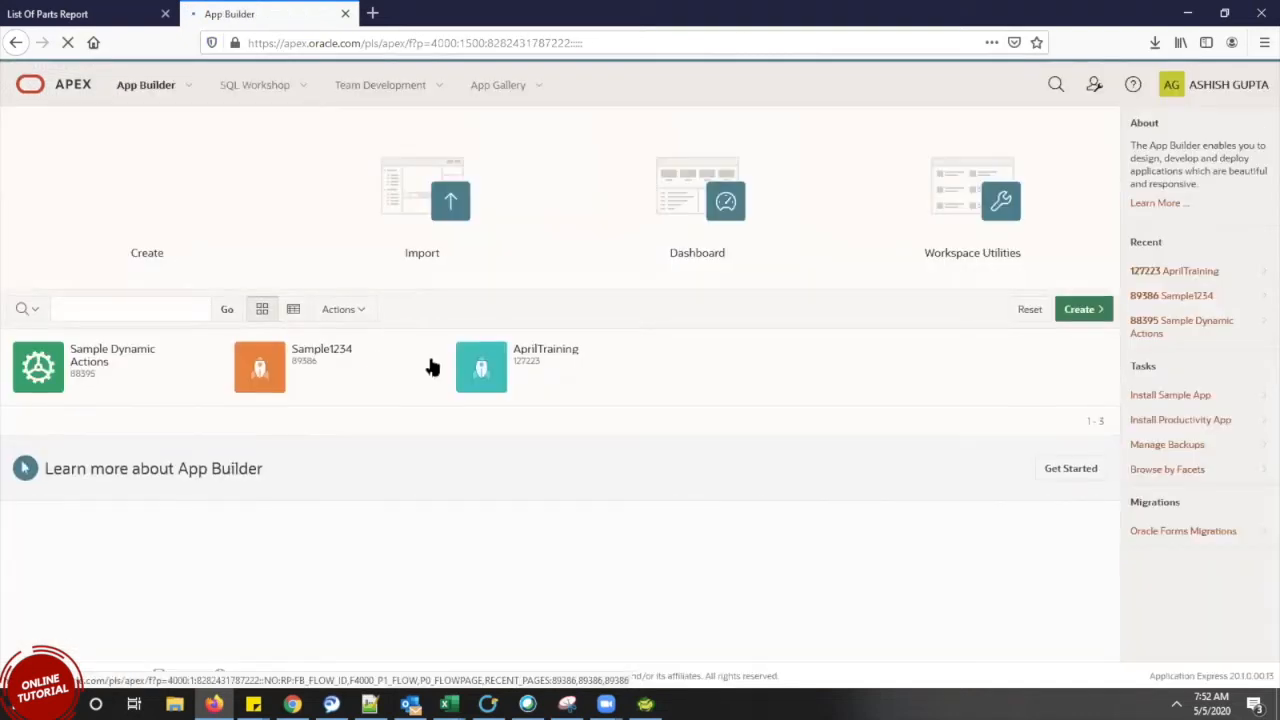
Open the AprilTraining application and browse its page list
click(525, 385)
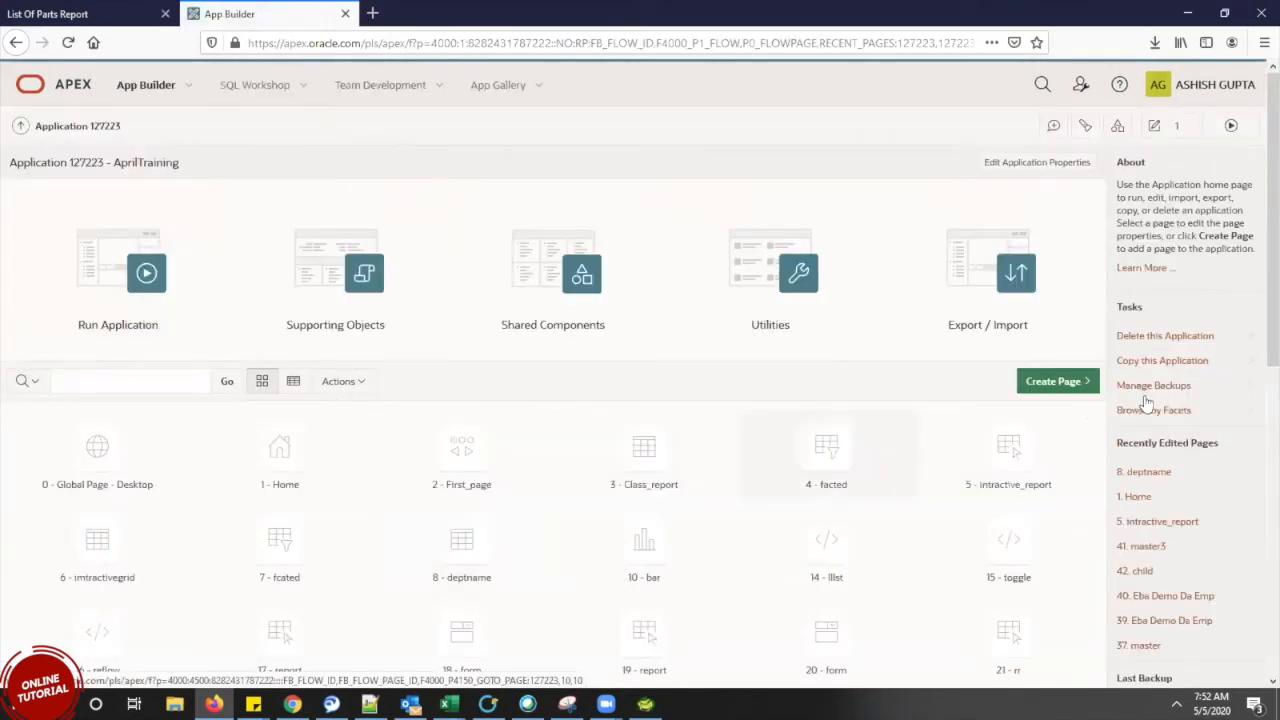
scroll(1256, 188, down, 10)
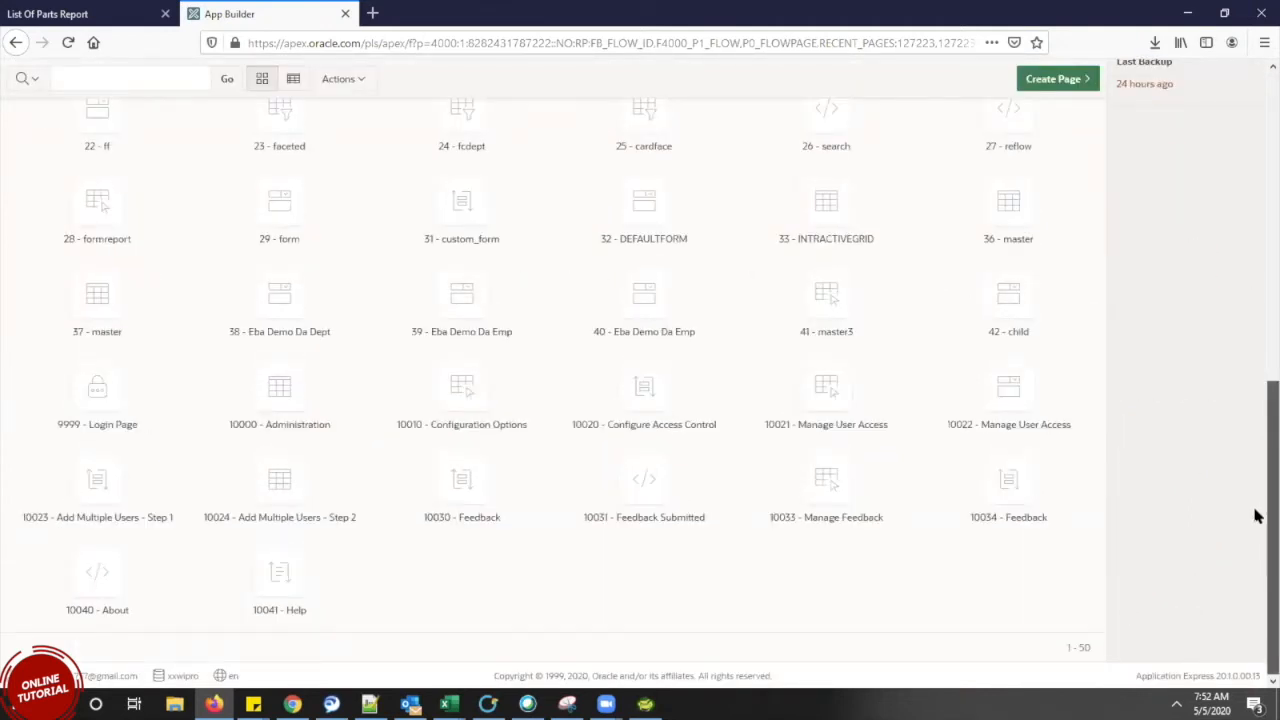
scroll(1257, 485, up, 1)
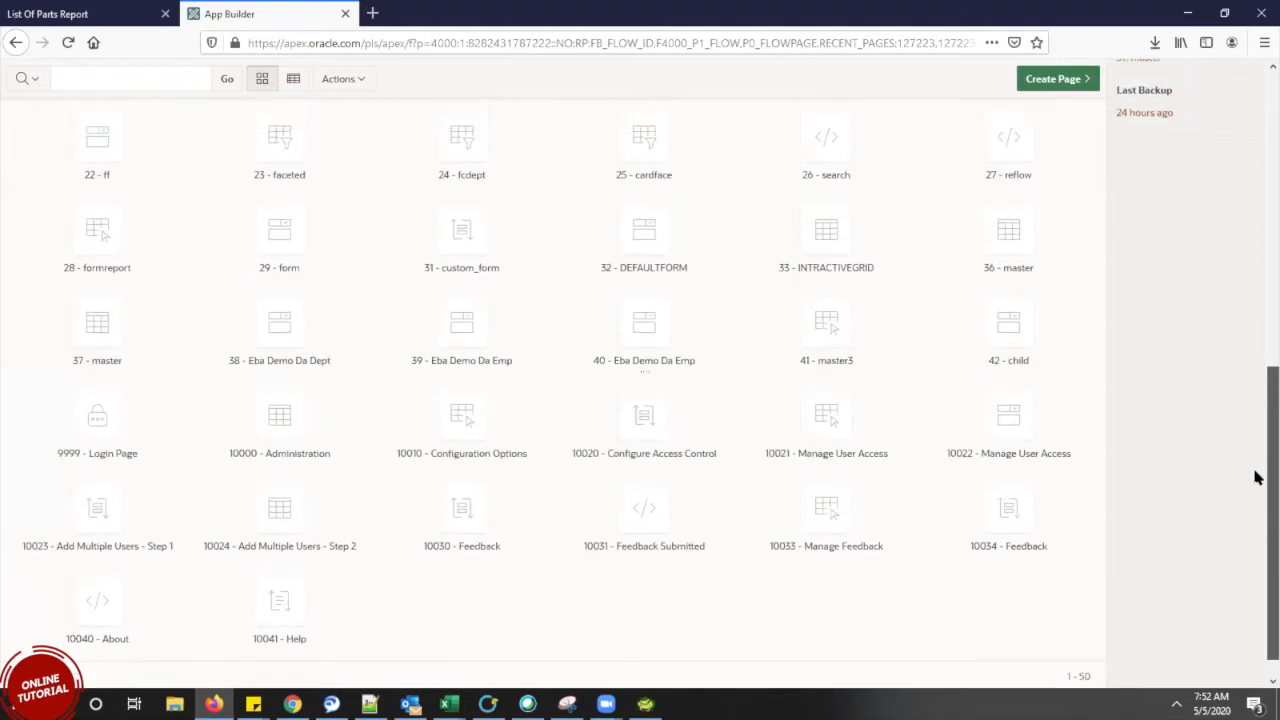
scroll(1257, 478, up, 1)
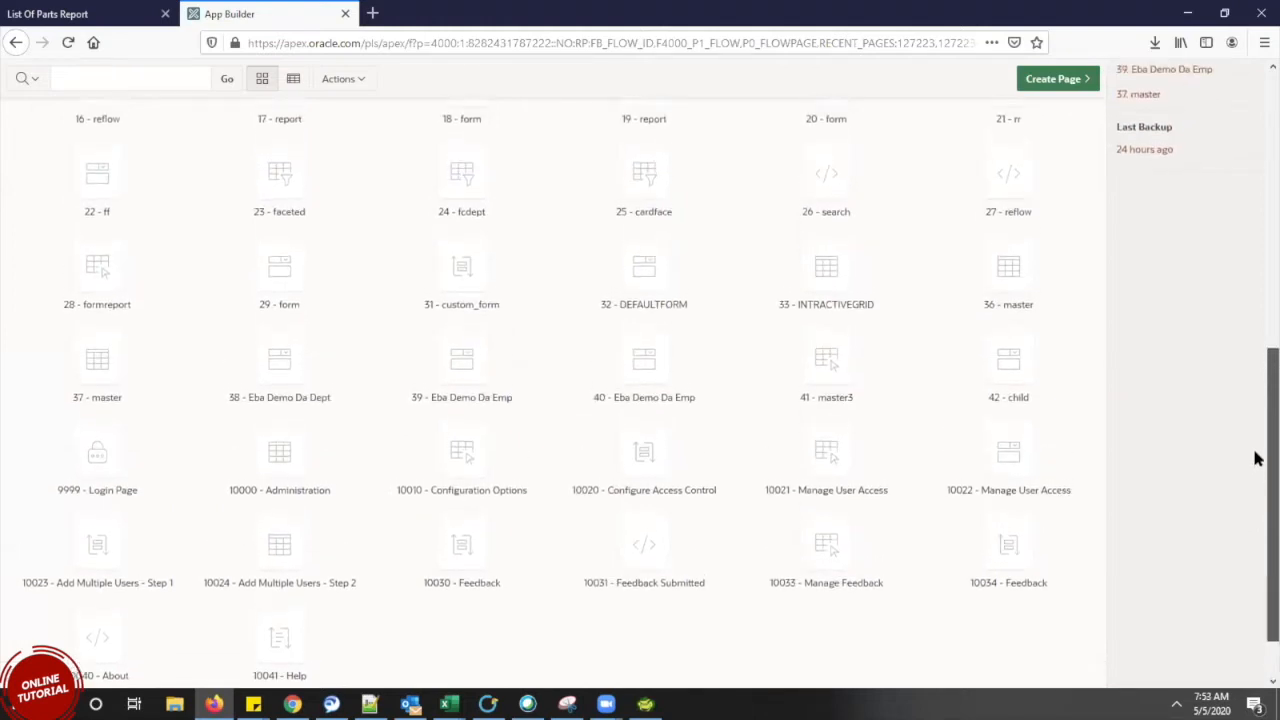
scroll(1257, 458, up, 2)
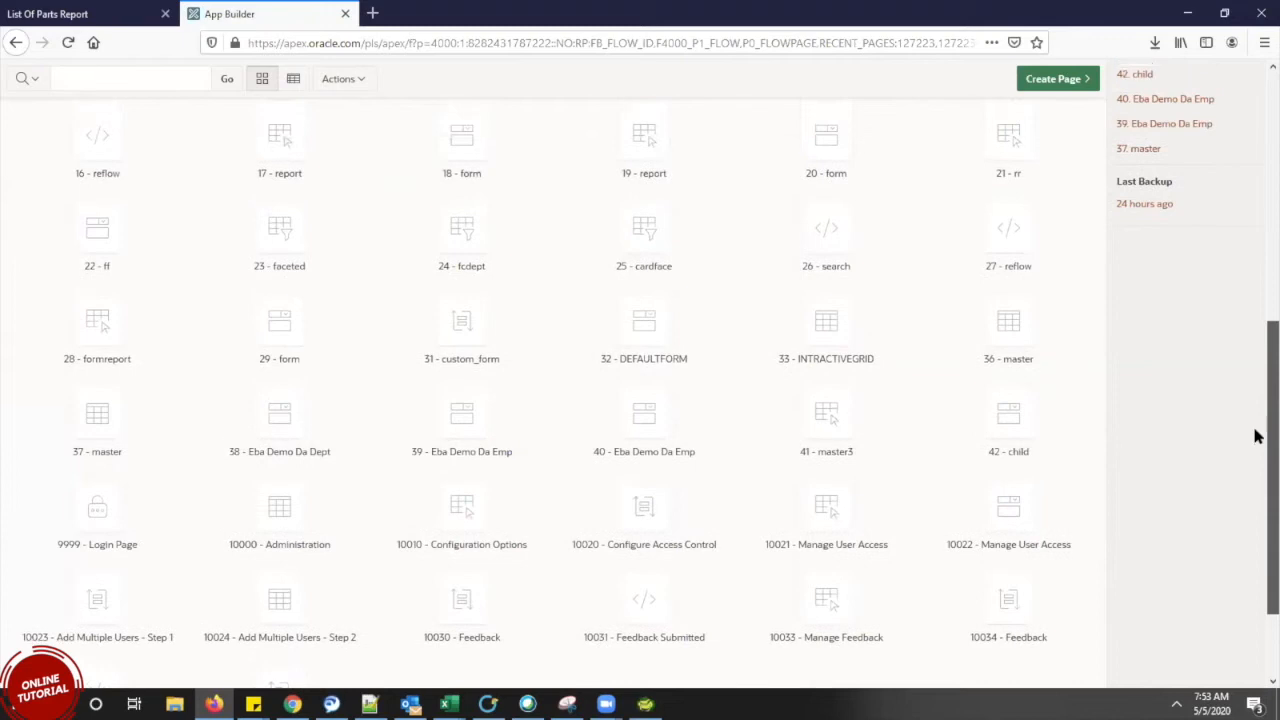
scroll(1256, 417, up, 1)
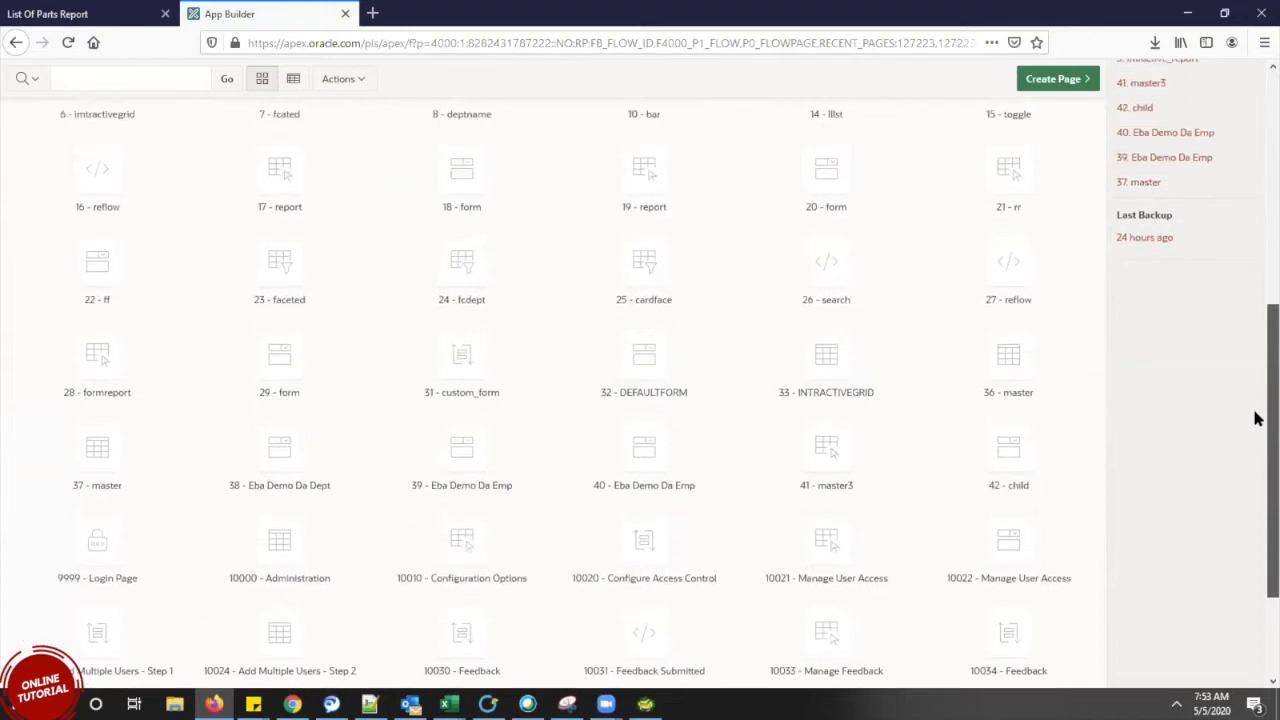
Check the running deptname page in the other browser, then open page 8 deptname for editing
click(292, 704)
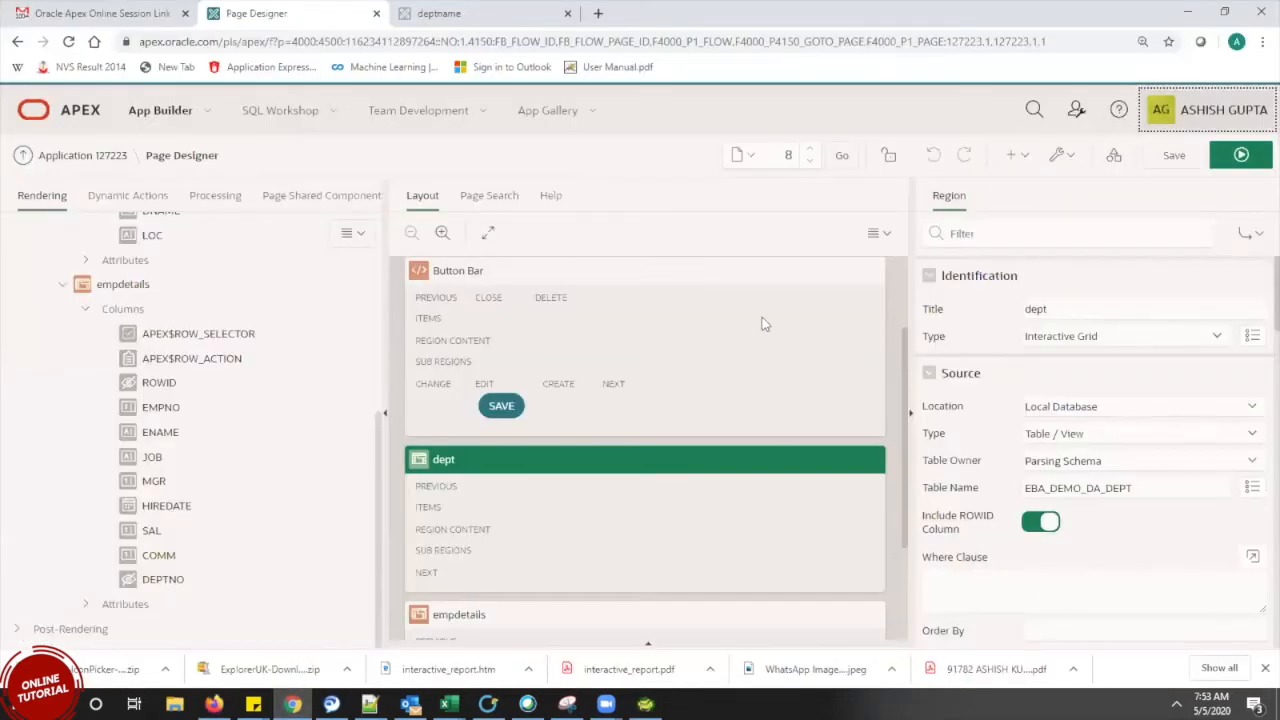
click(441, 10)
click(214, 704)
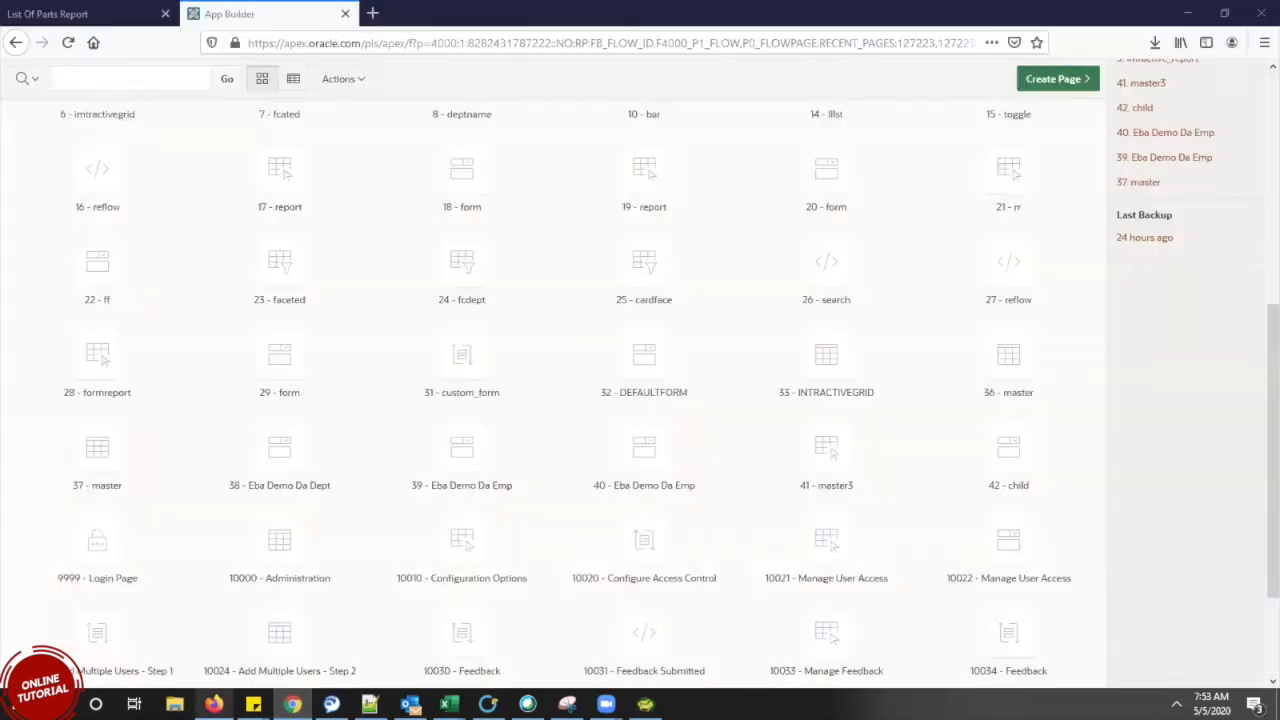
scroll(1257, 300, up, 5)
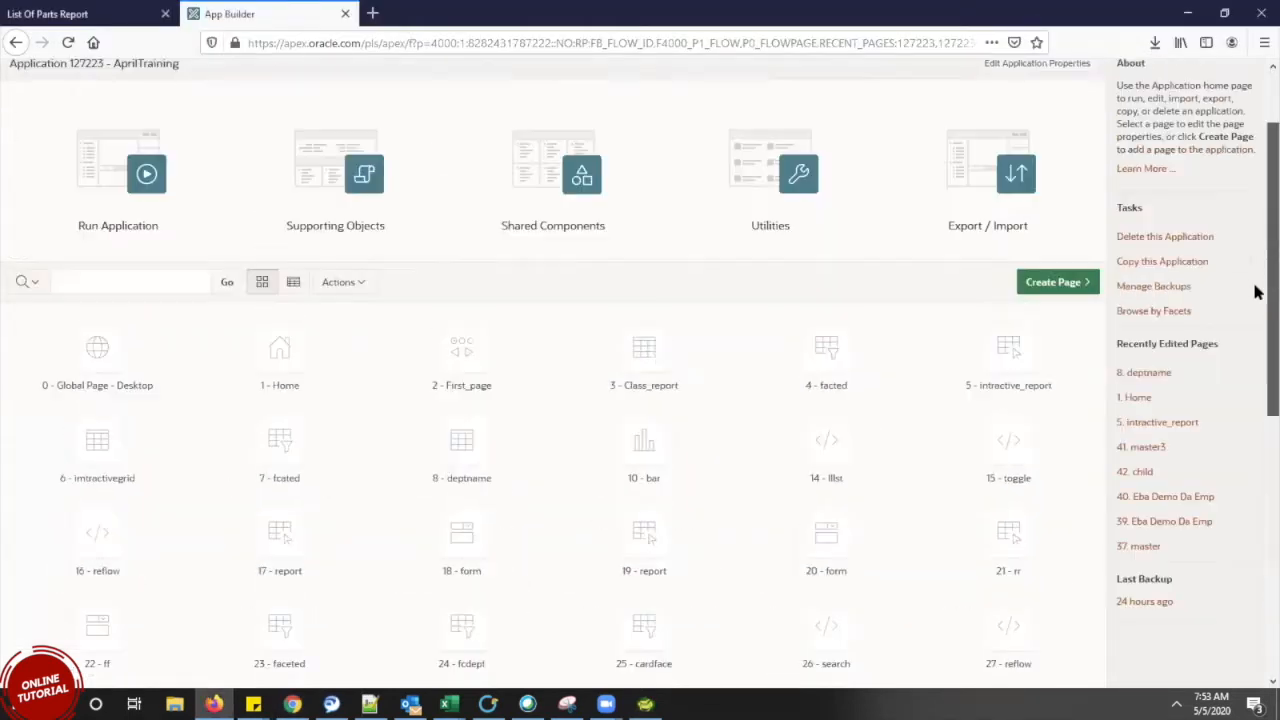
click(478, 458)
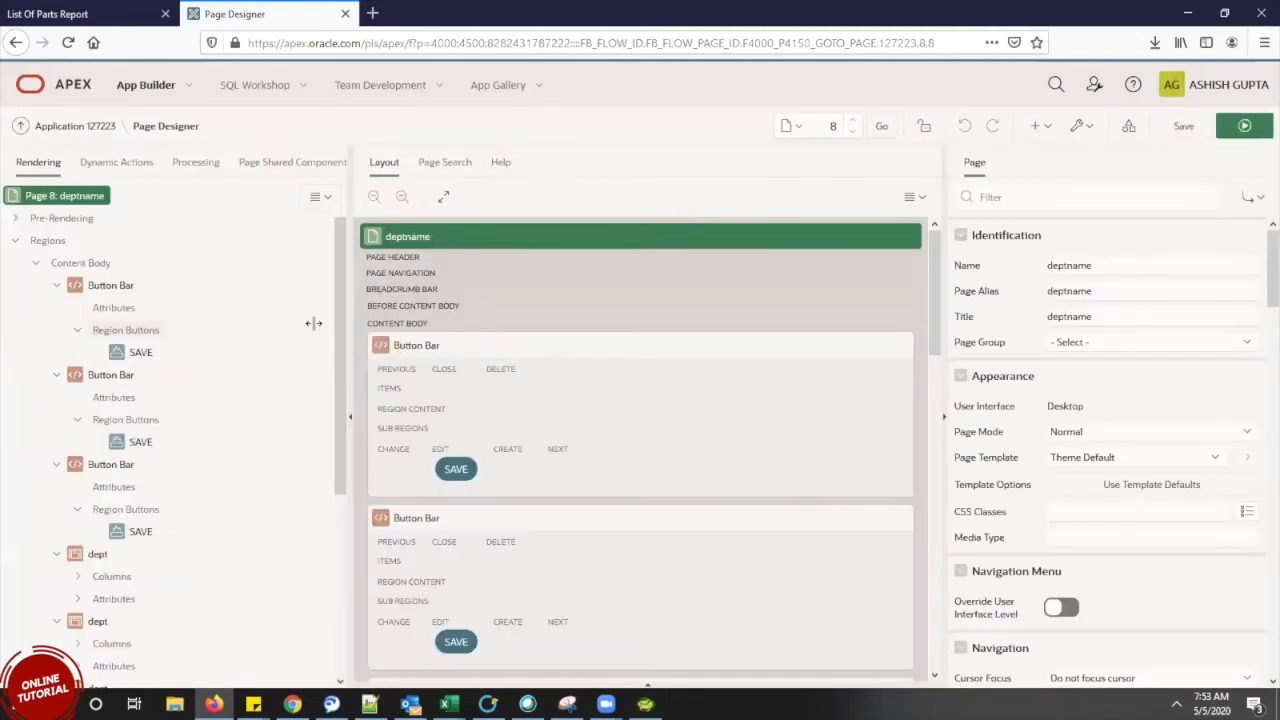
Delete the two duplicate Button Bar regions from page 8's Rendering tree
scroll(343, 320, down, 2)
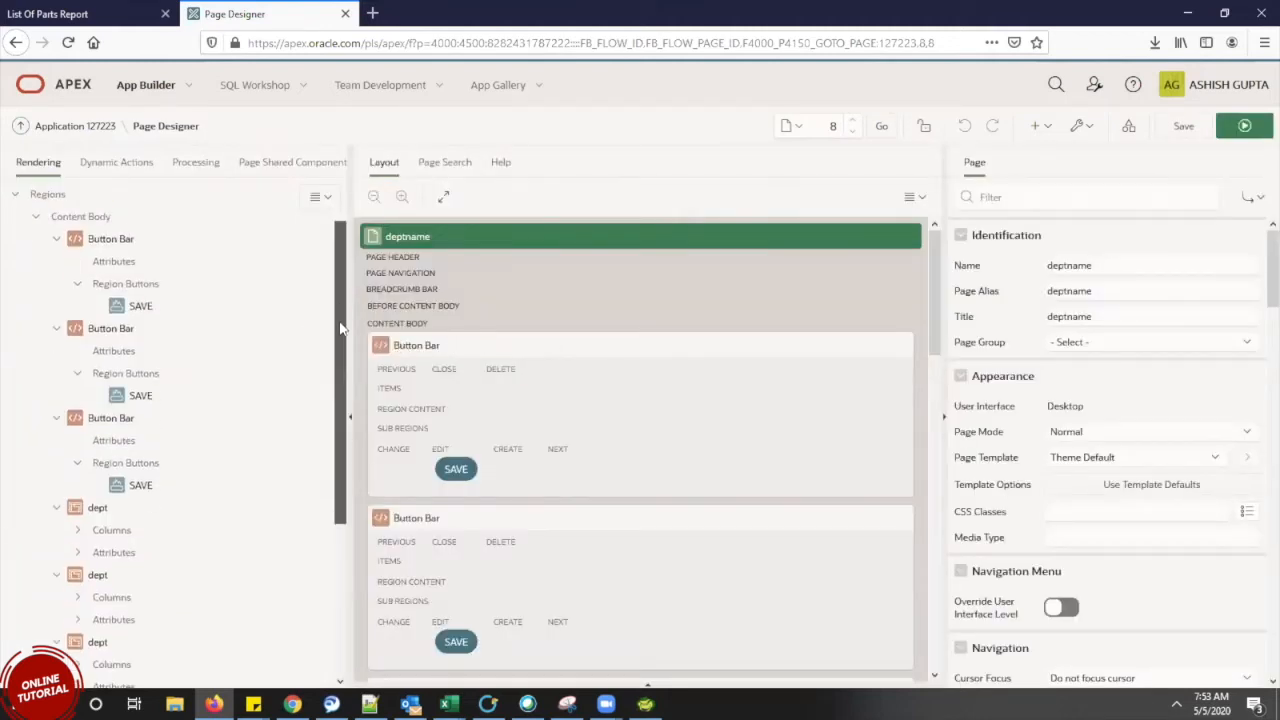
click(110, 240)
right_click(110, 242)
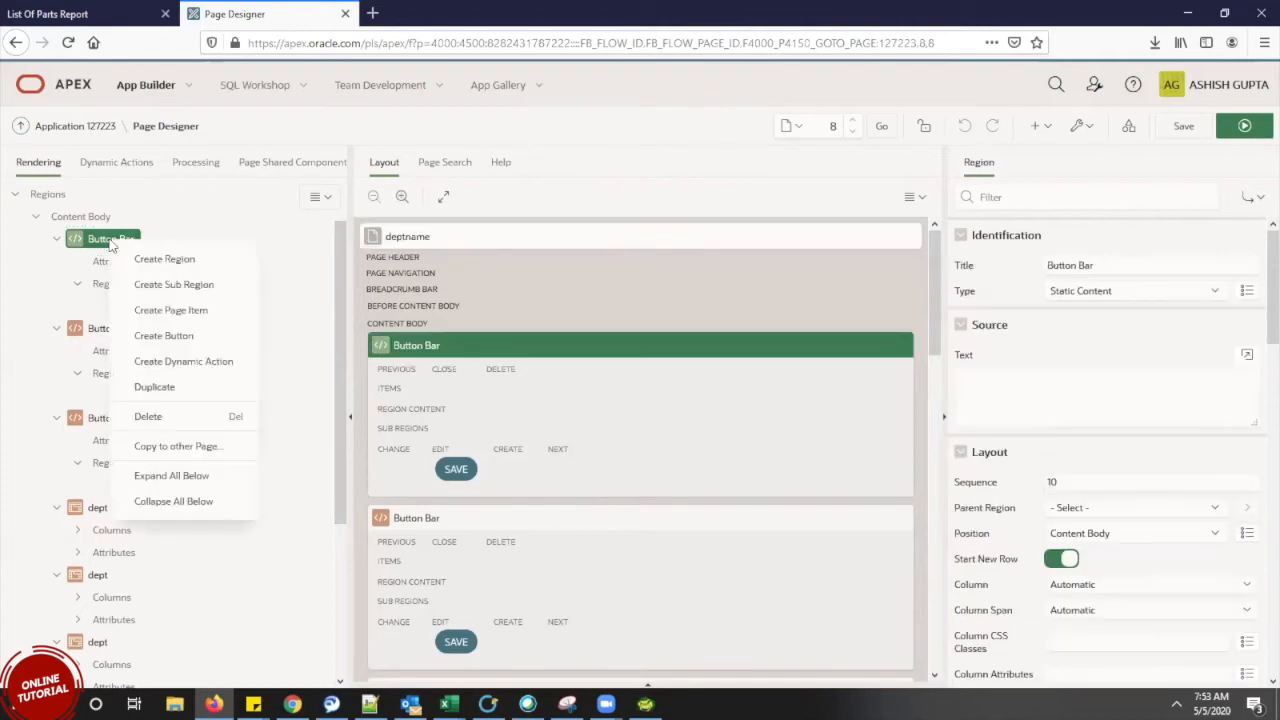
click(160, 427)
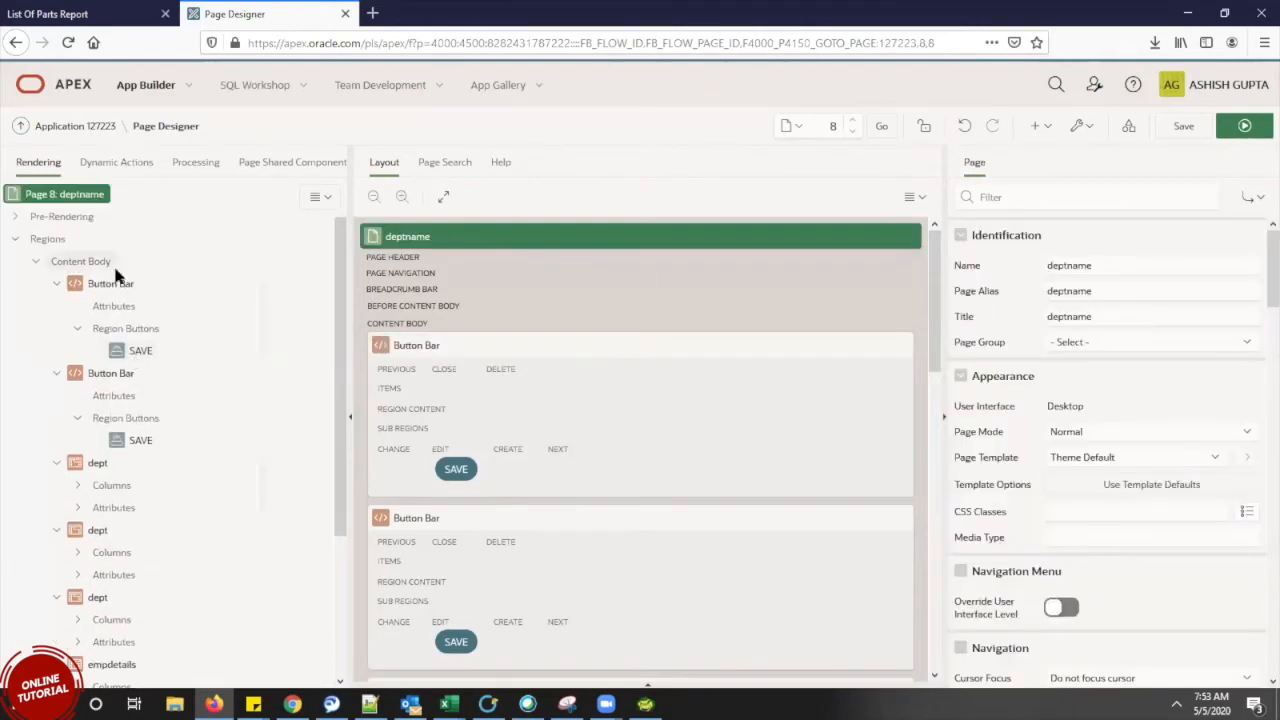
click(115, 286)
right_click(115, 286)
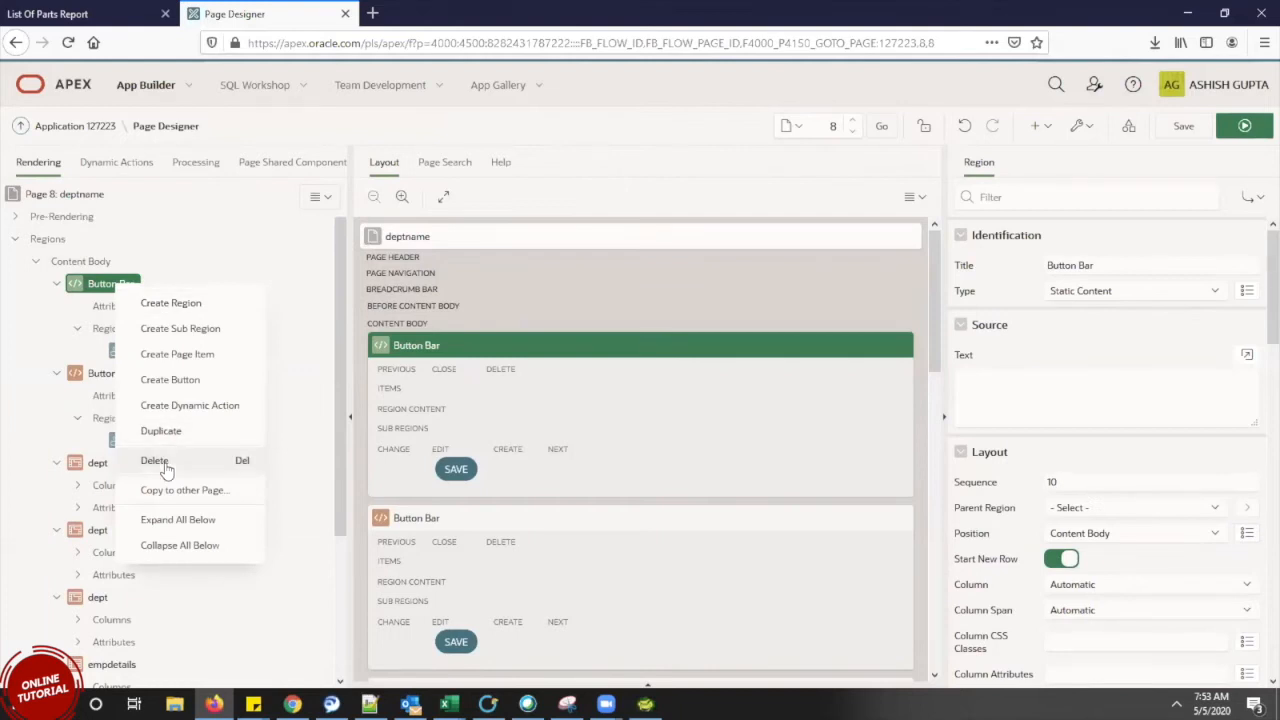
click(166, 466)
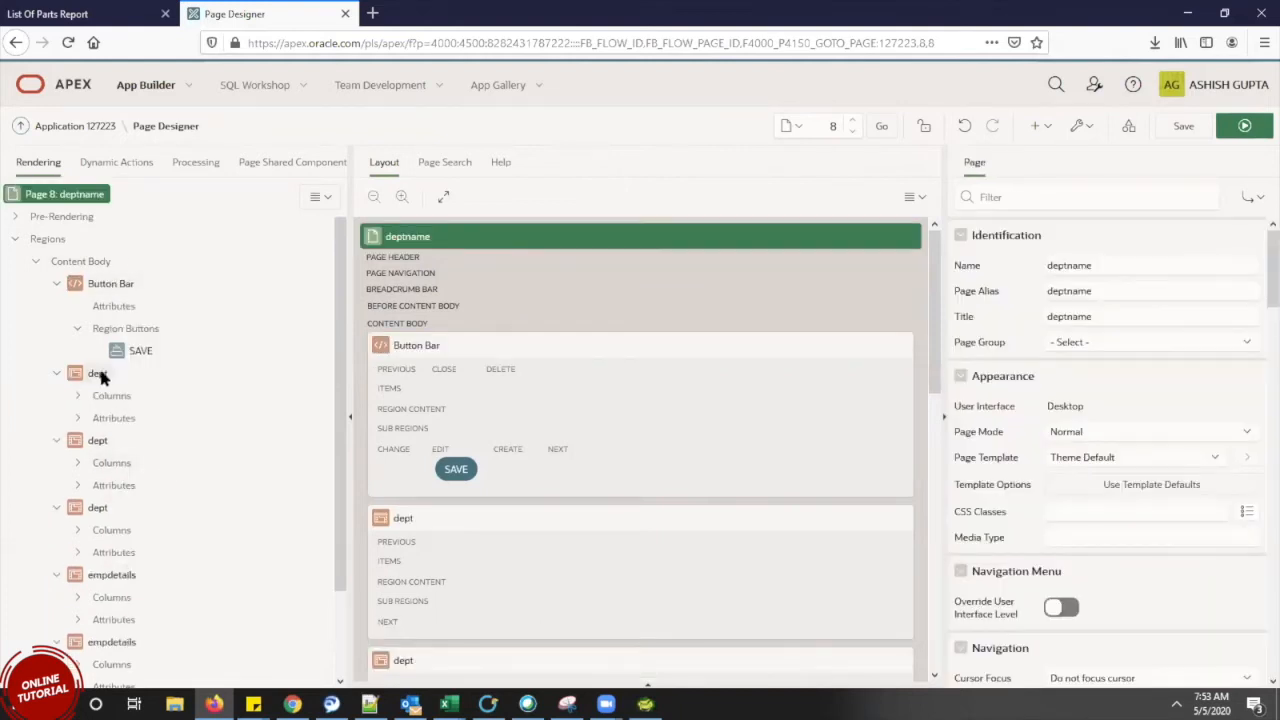
Delete the two extra dept regions
click(100, 375)
right_click(100, 375)
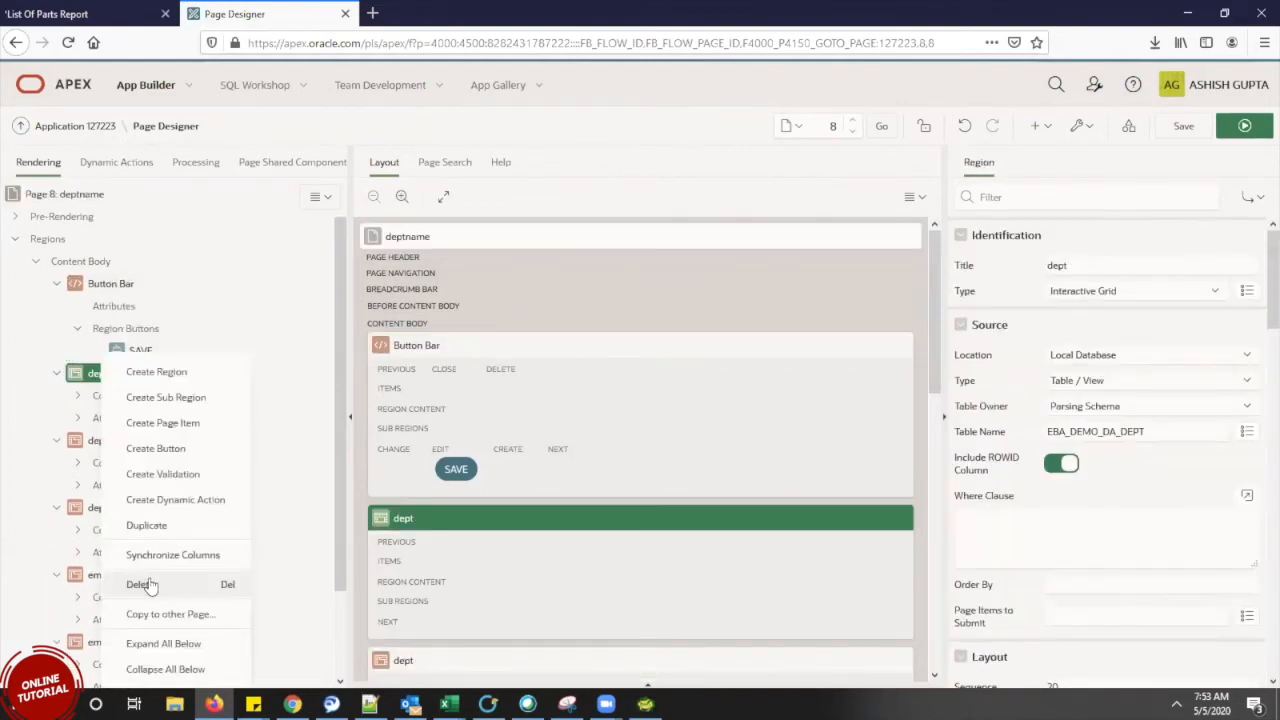
click(141, 585)
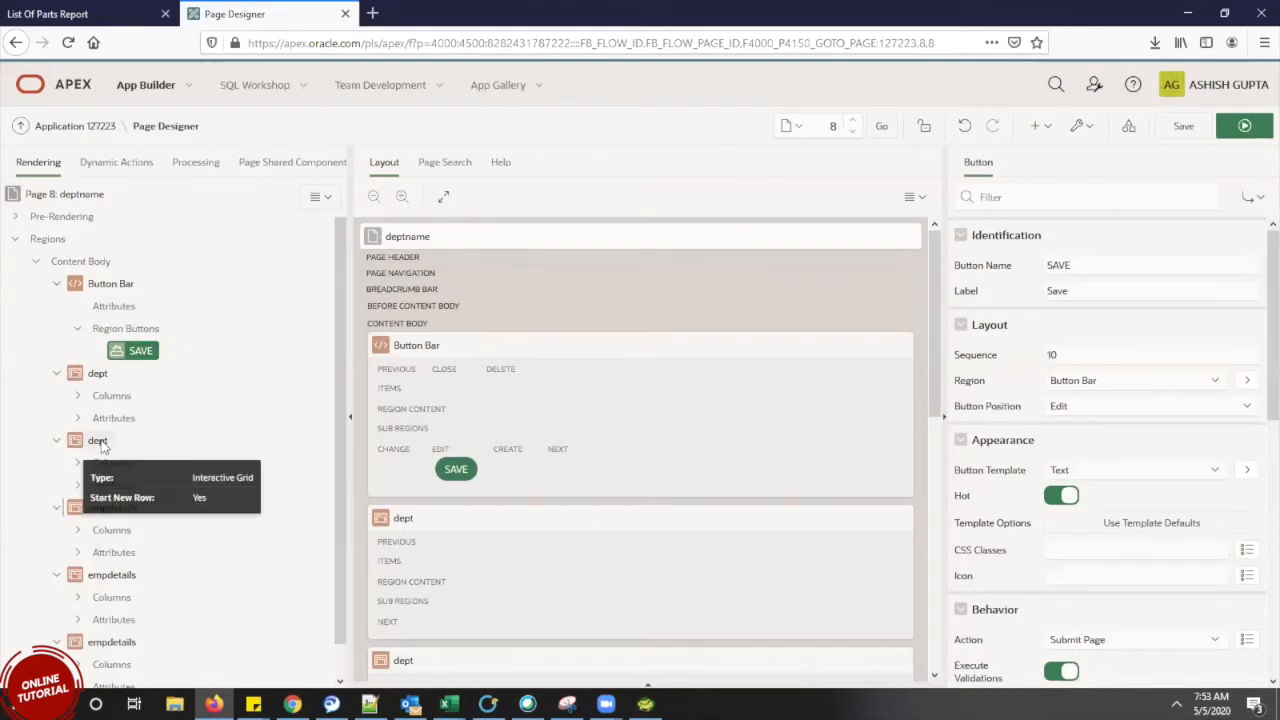
click(100, 375)
right_click(100, 375)
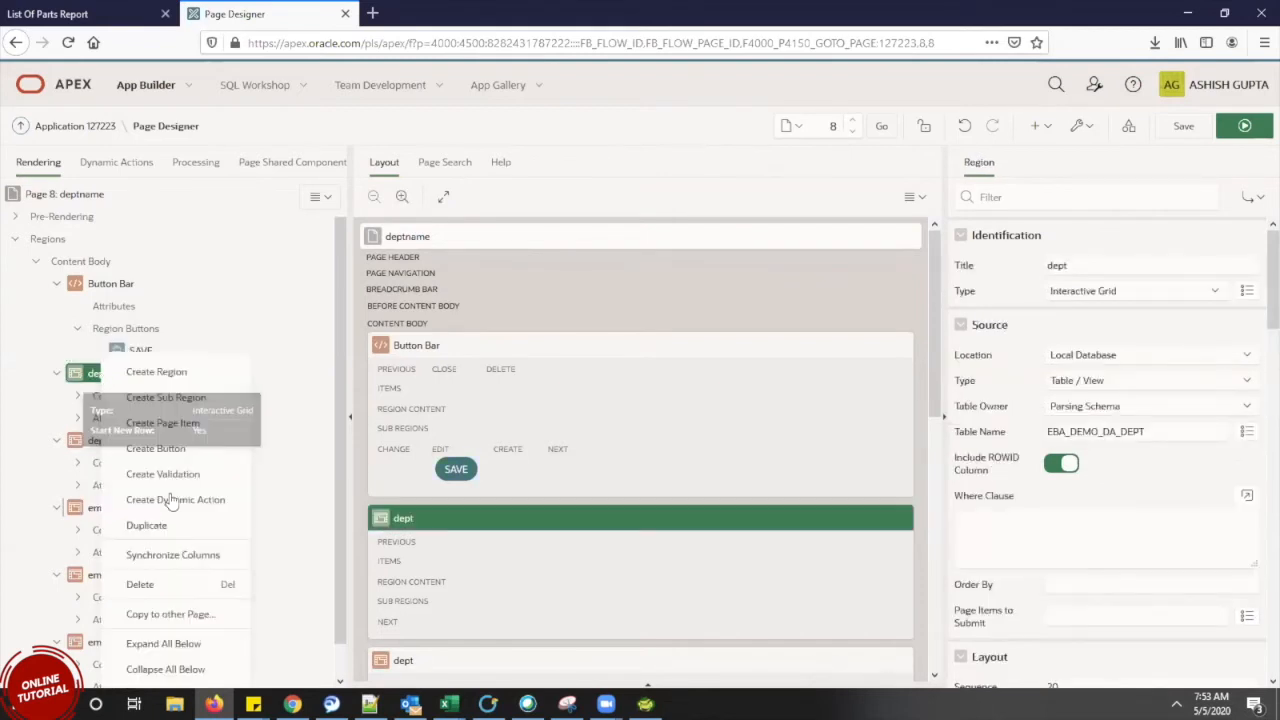
click(141, 585)
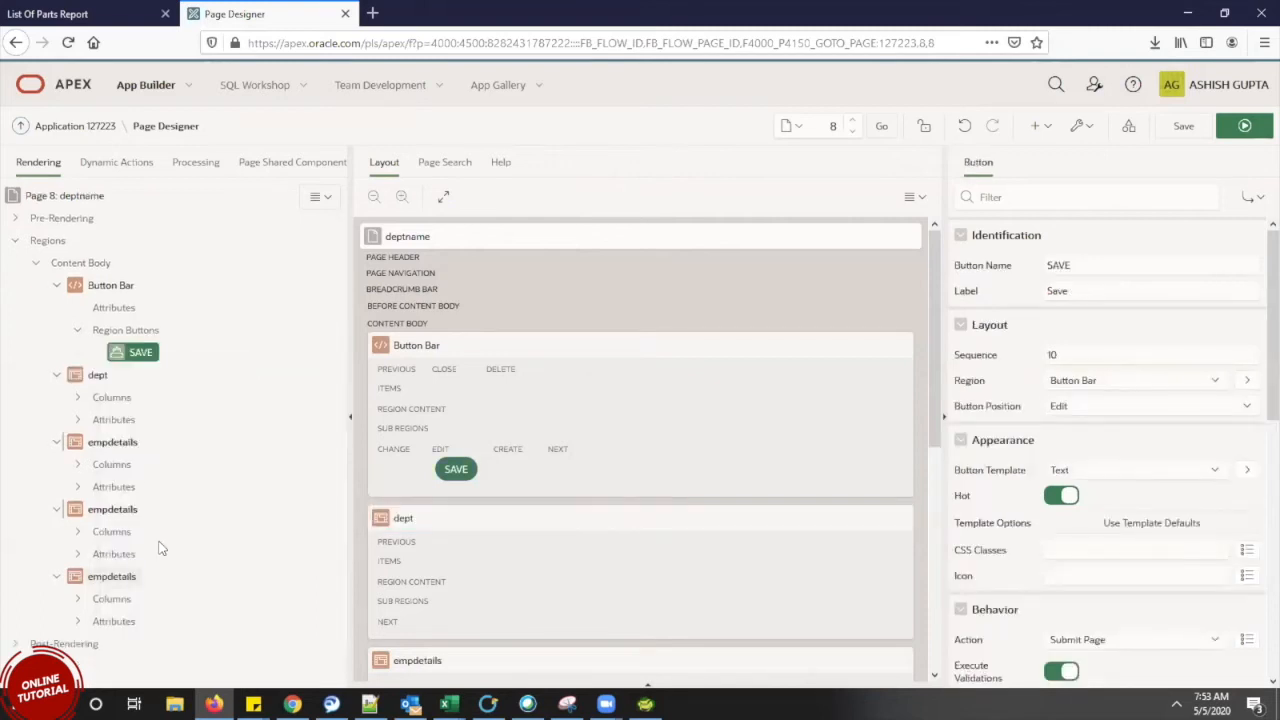
Delete the two extra empdetails regions and save page 8
right_click(115, 445)
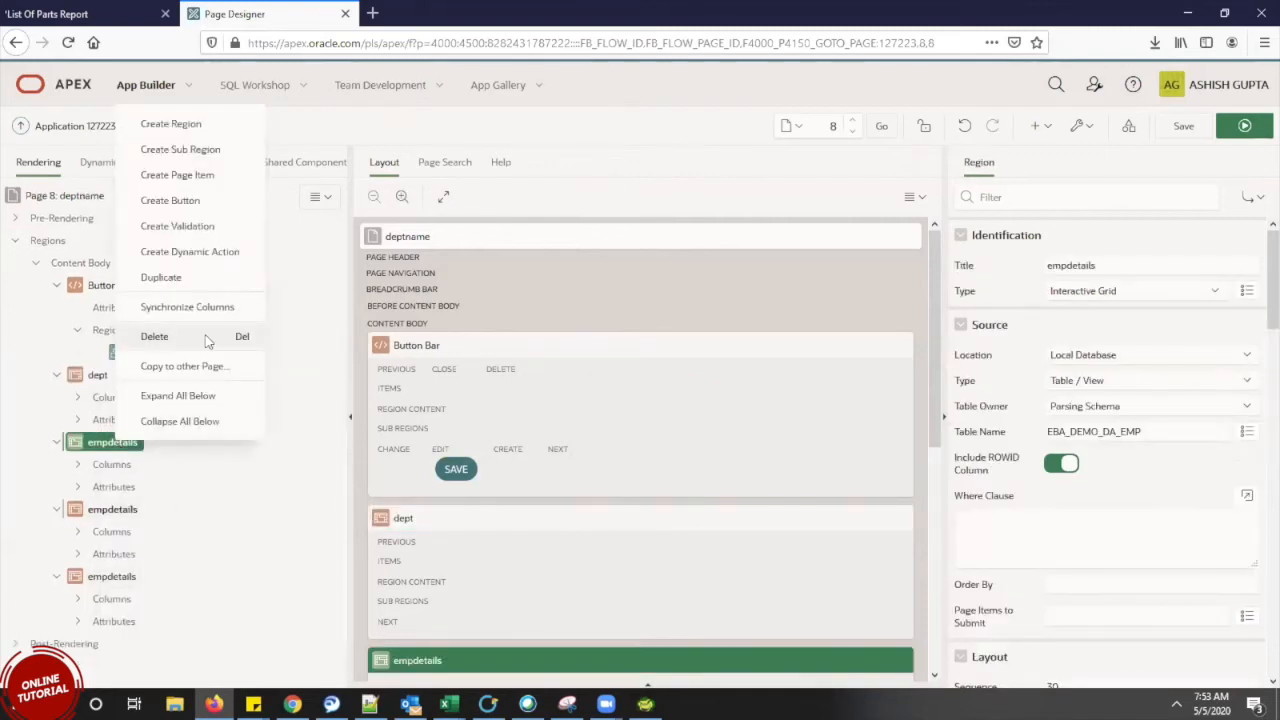
click(208, 343)
click(110, 445)
right_click(110, 445)
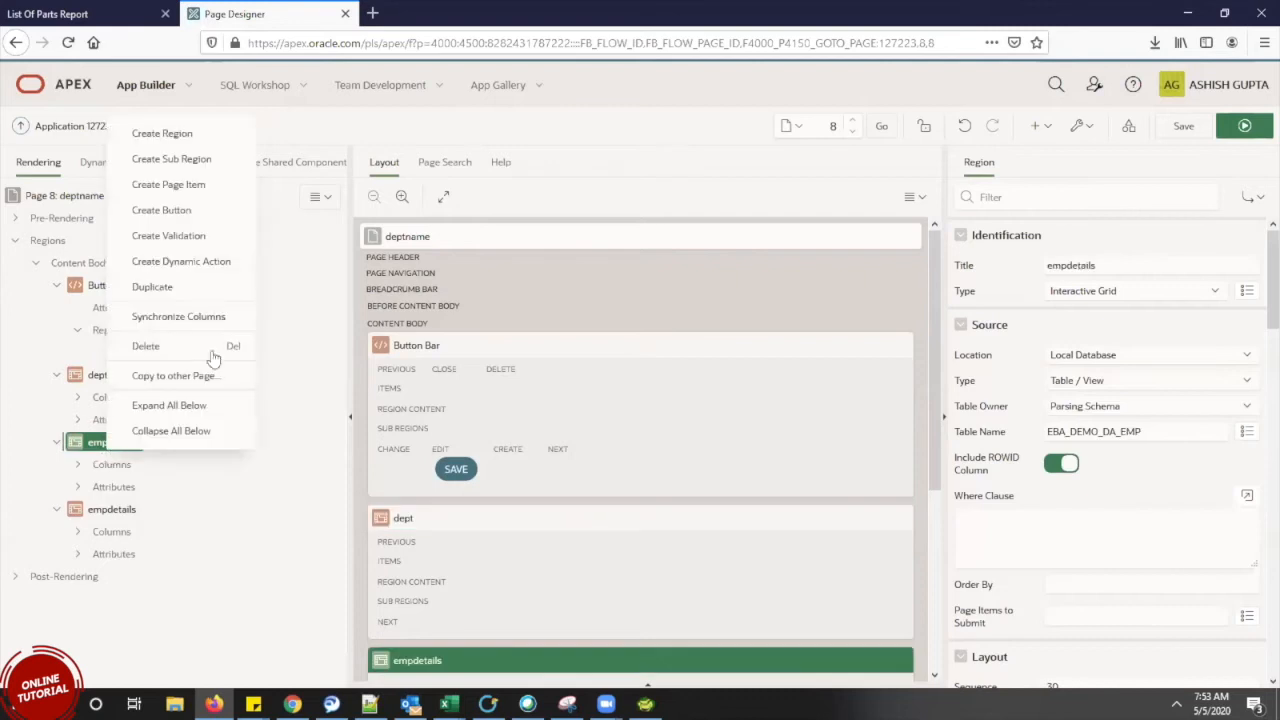
click(215, 343)
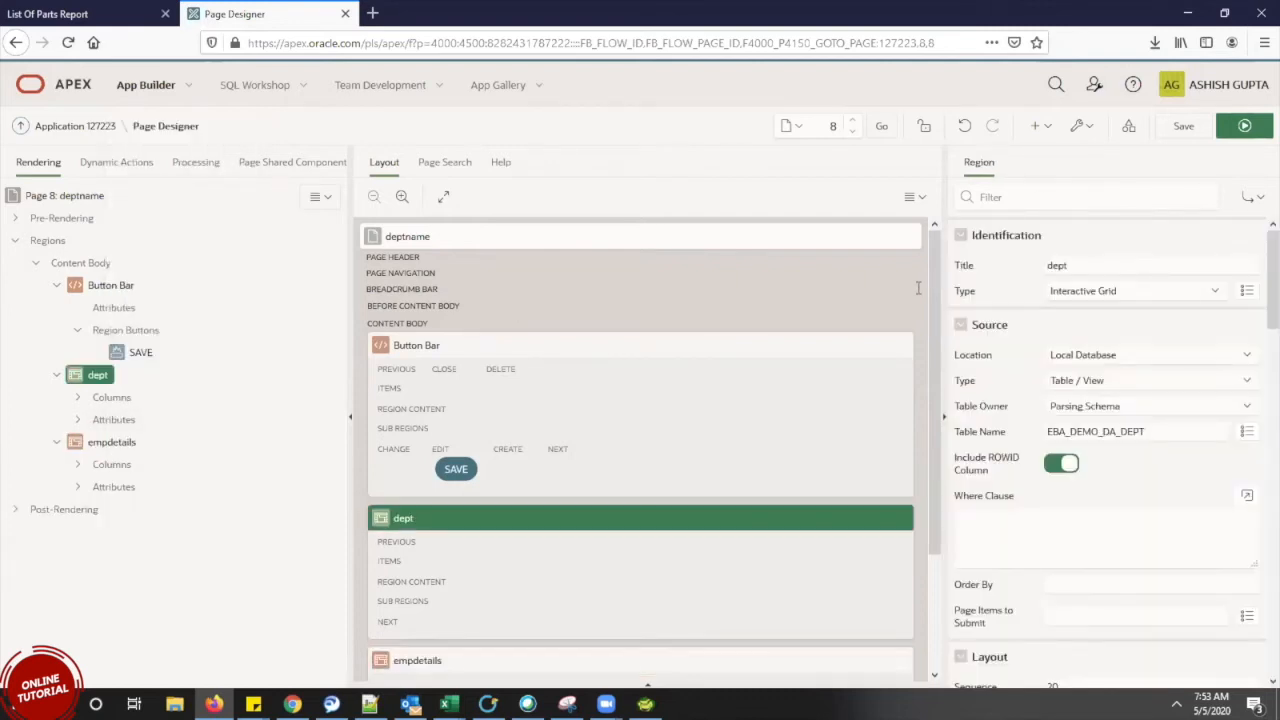
click(1186, 126)
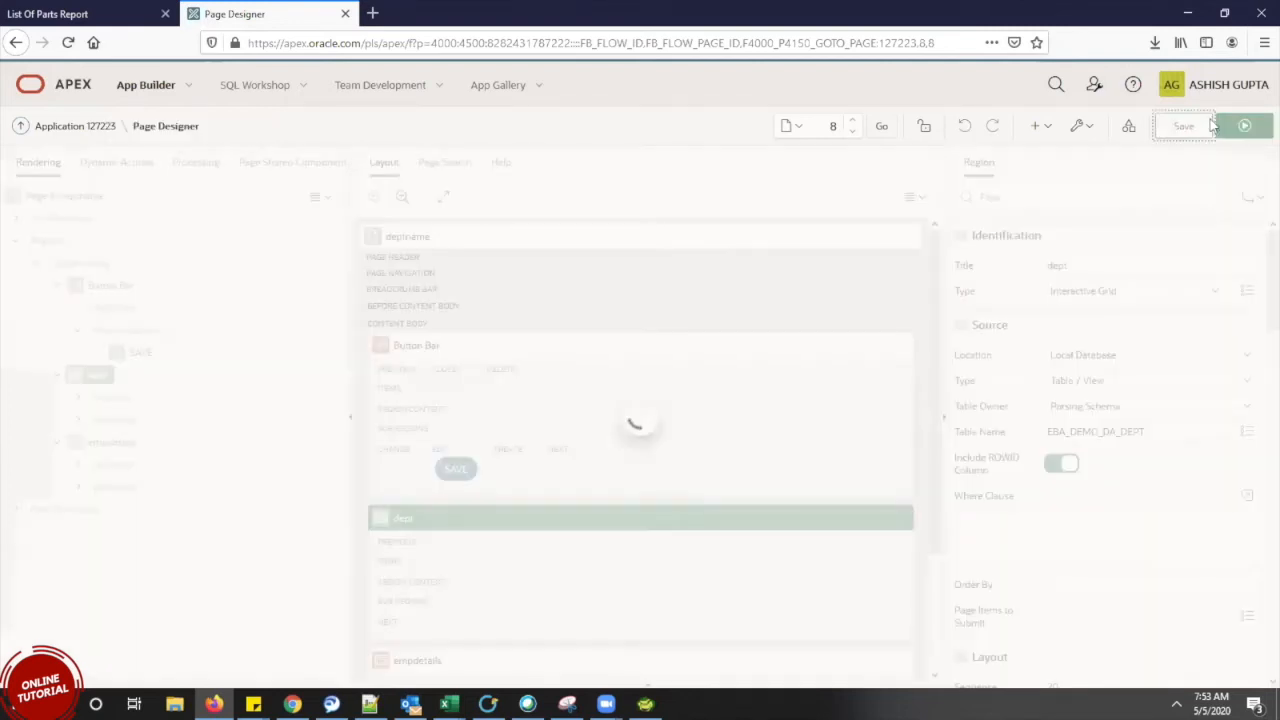
Run page 8 and sign in to the AprilTraining application
click(1245, 127)
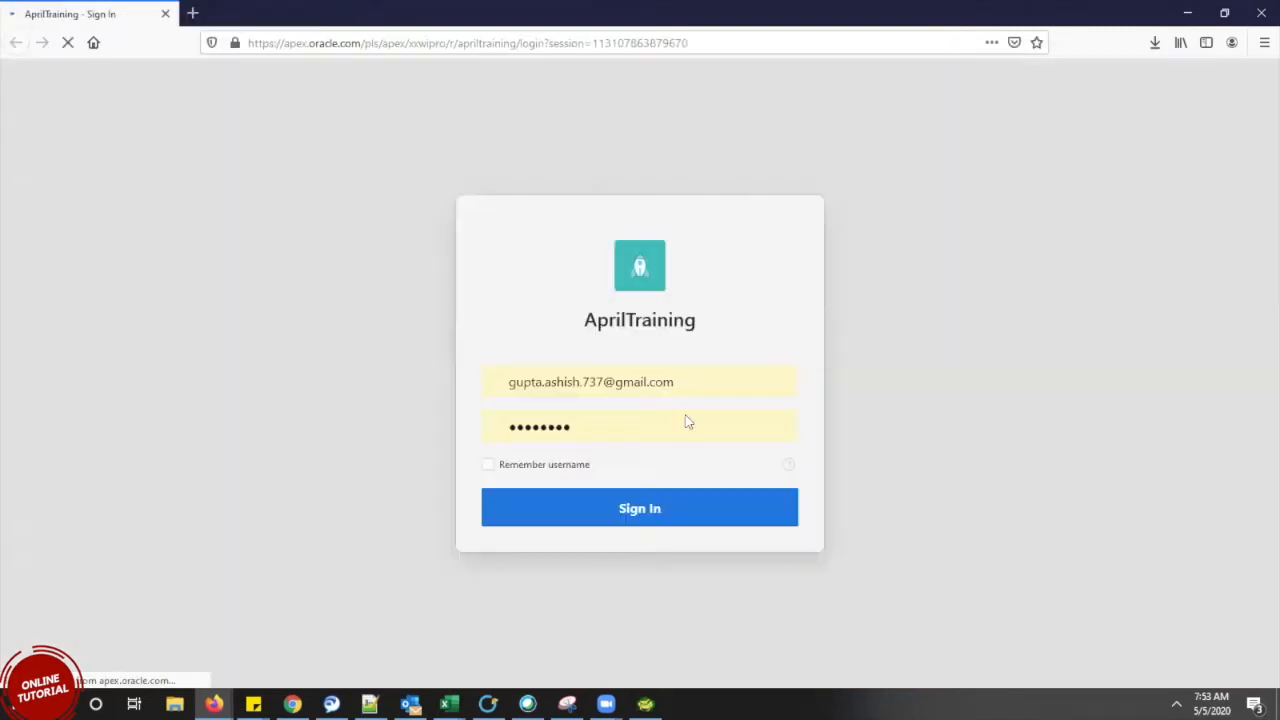
click(621, 524)
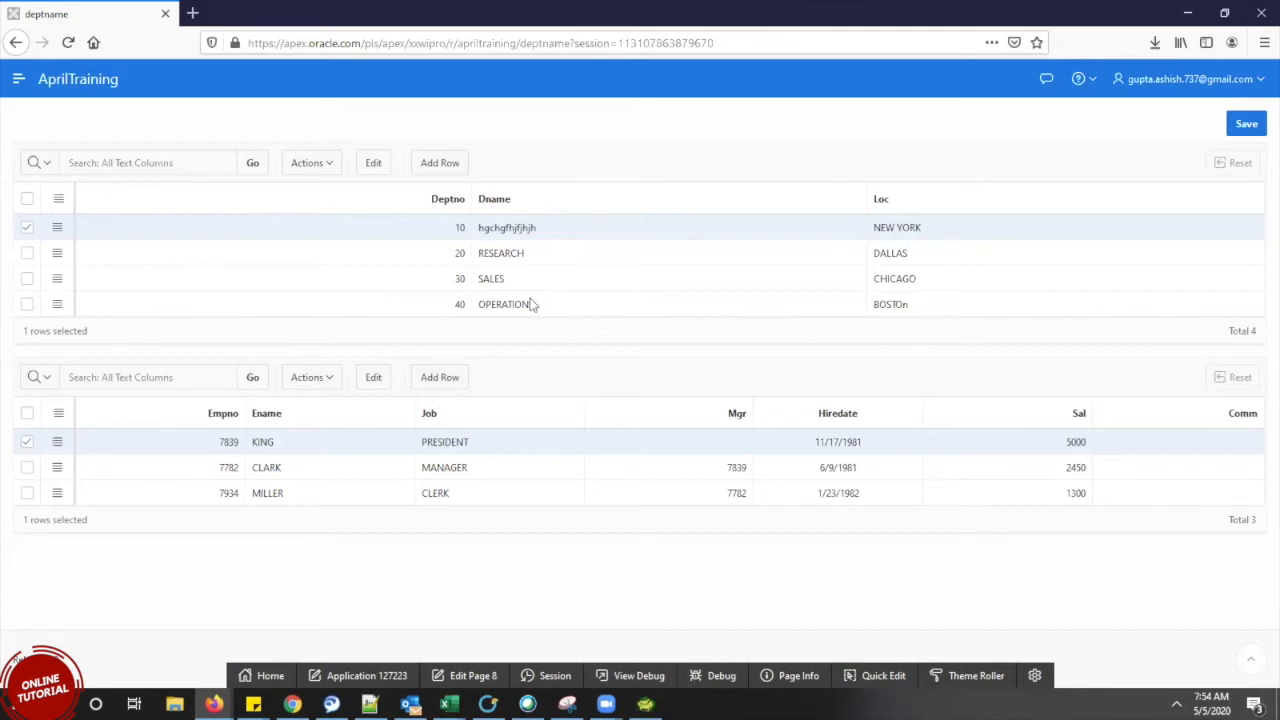
Switch the selected department from 10 to RESEARCH, then to SALES to show its six employees
click(27, 253)
click(27, 227)
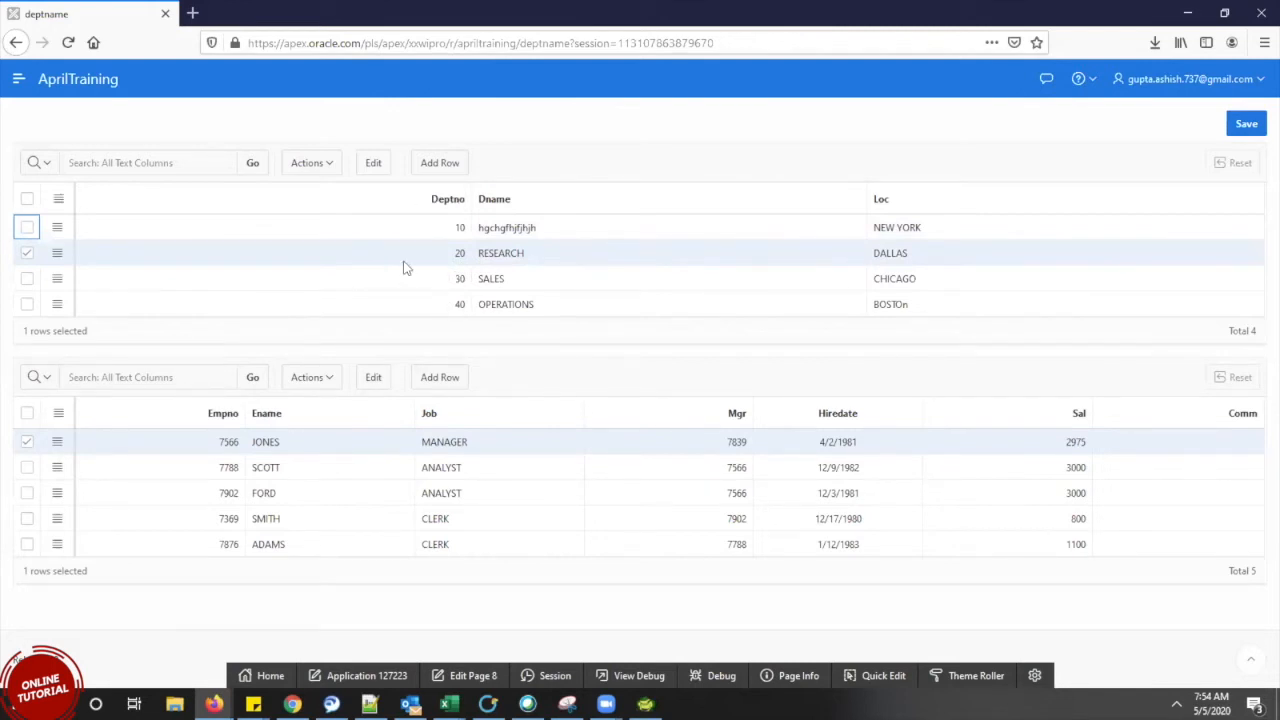
click(27, 280)
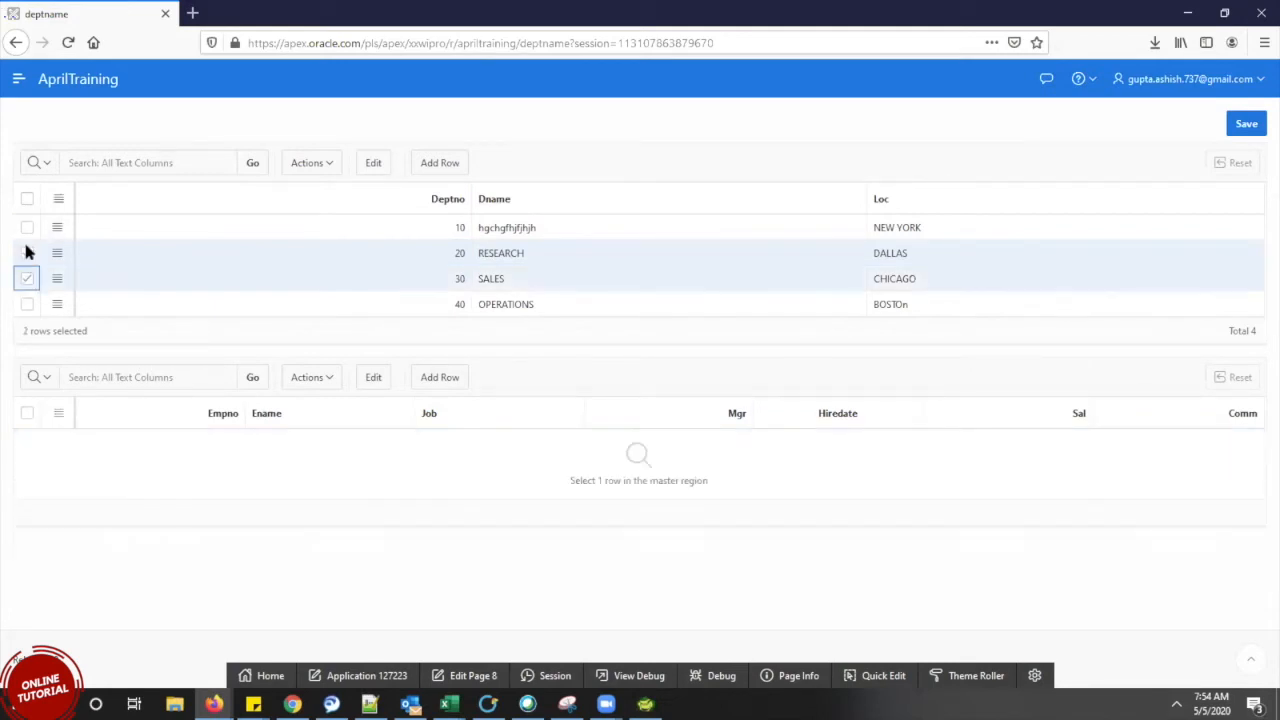
click(27, 253)
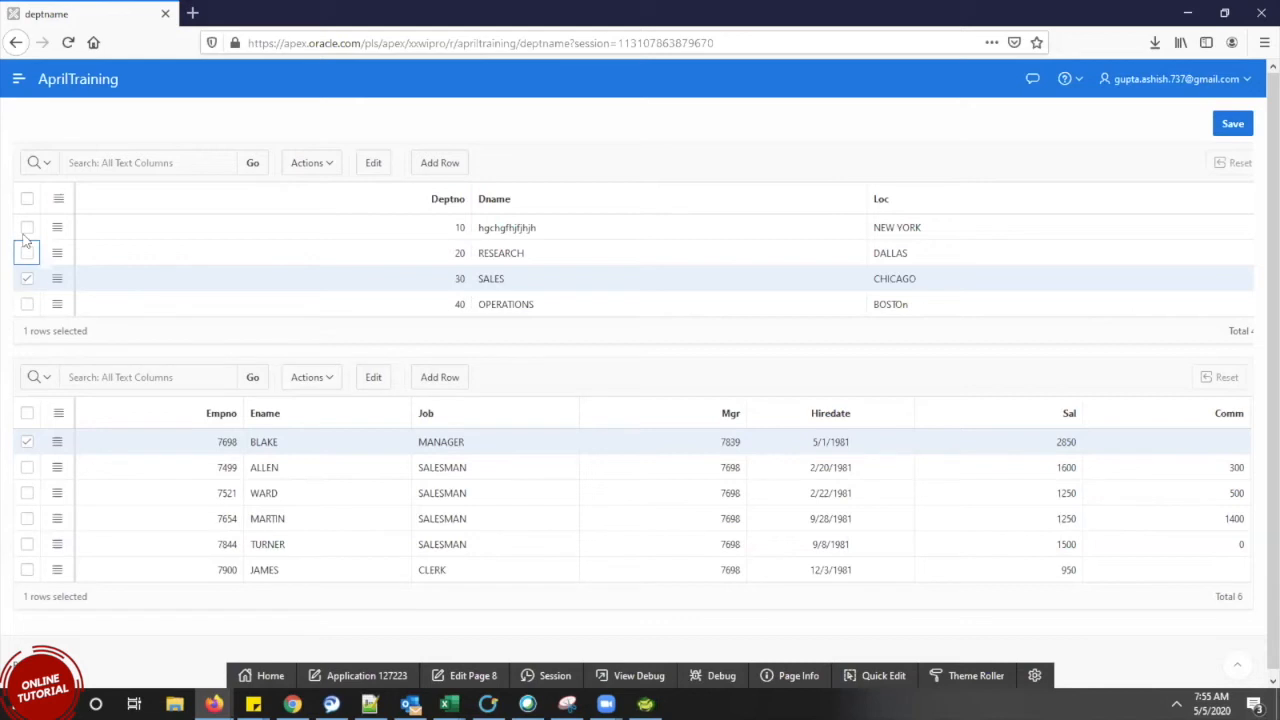
Select OPERATIONS instead of SALES, then tick RESEARCH and SALES together
click(27, 304)
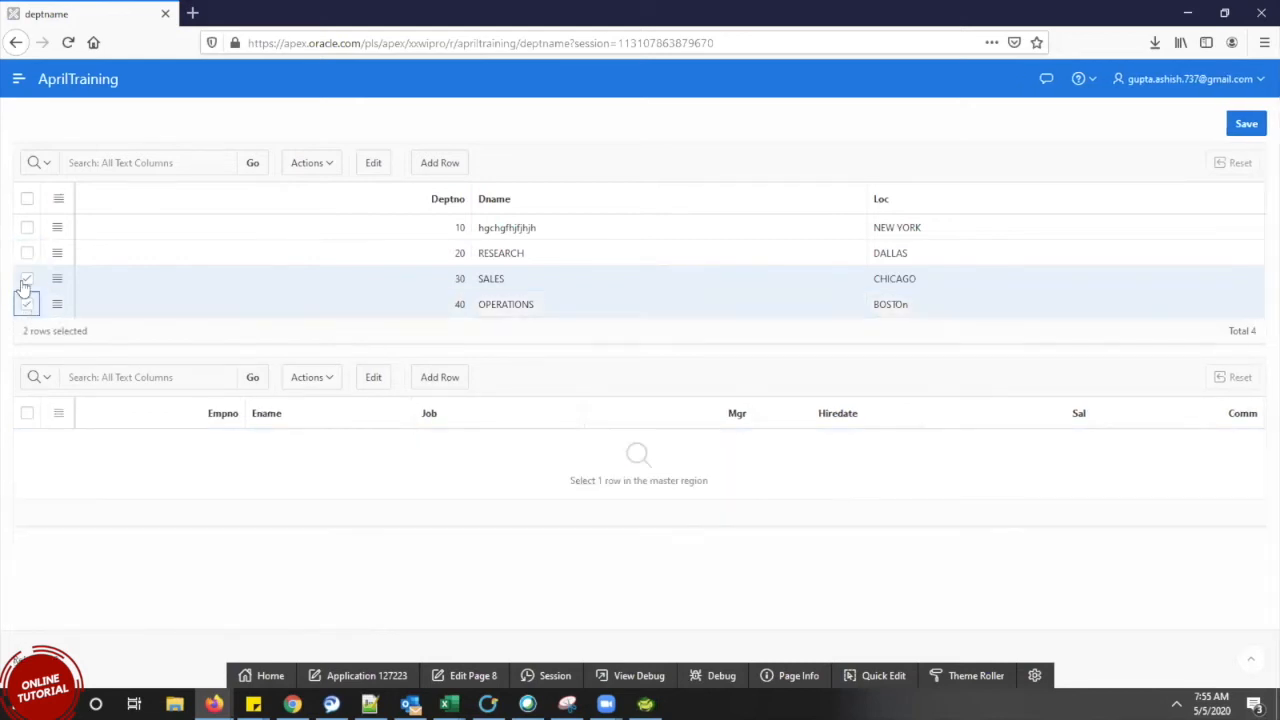
click(28, 280)
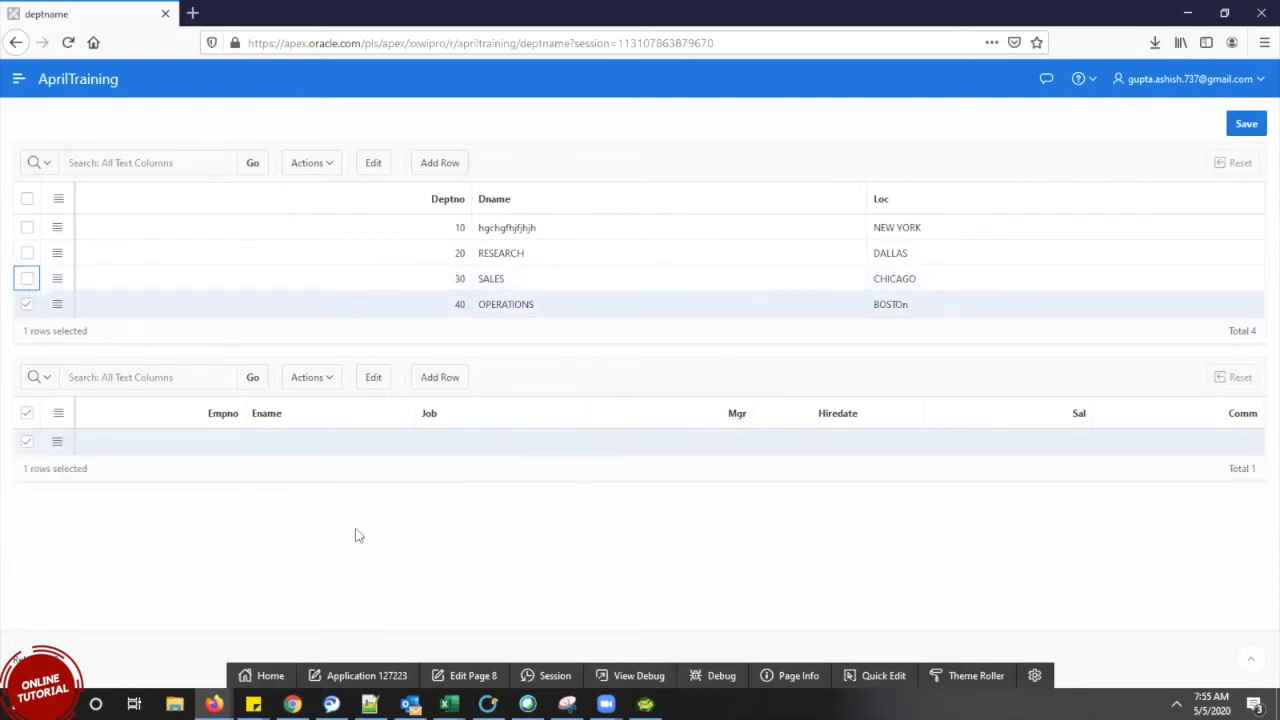
click(27, 253)
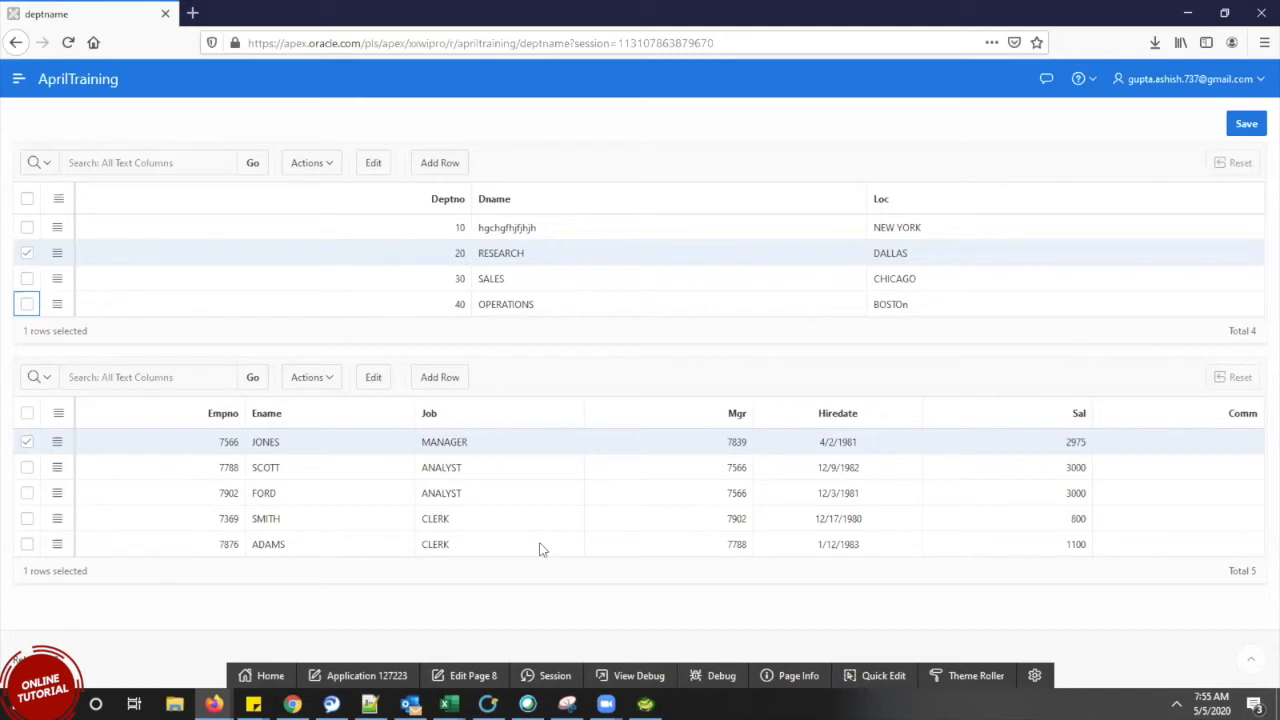
click(27, 281)
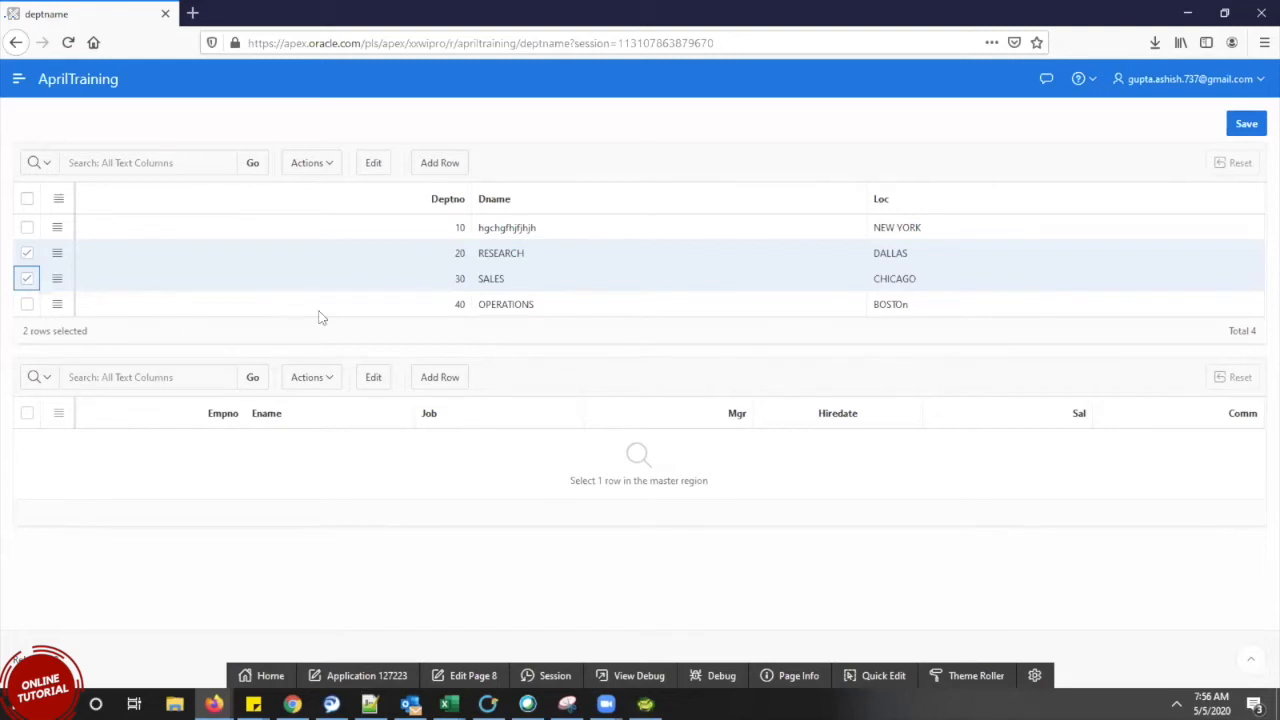
Untick RESEARCH so SALES is the only selected department
click(27, 255)
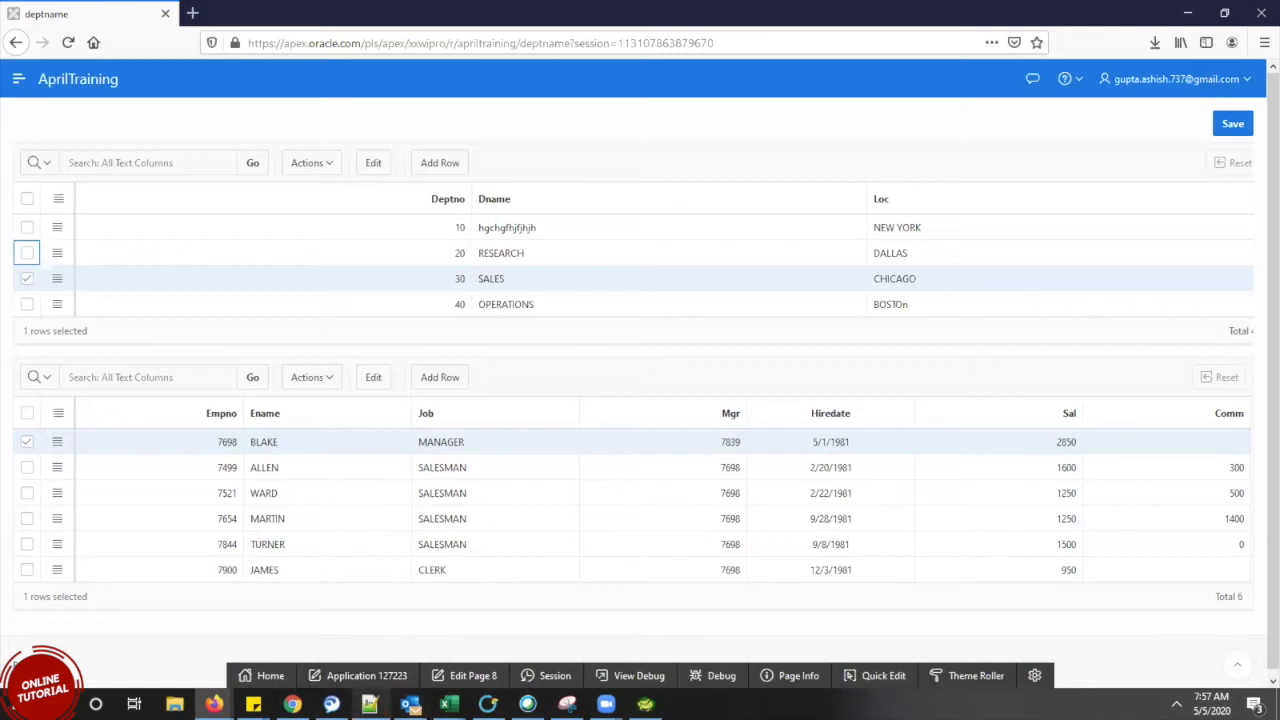
Add the note 'parent ... cid...chid' in Notepad++ and return to the deptname page
click(369, 704)
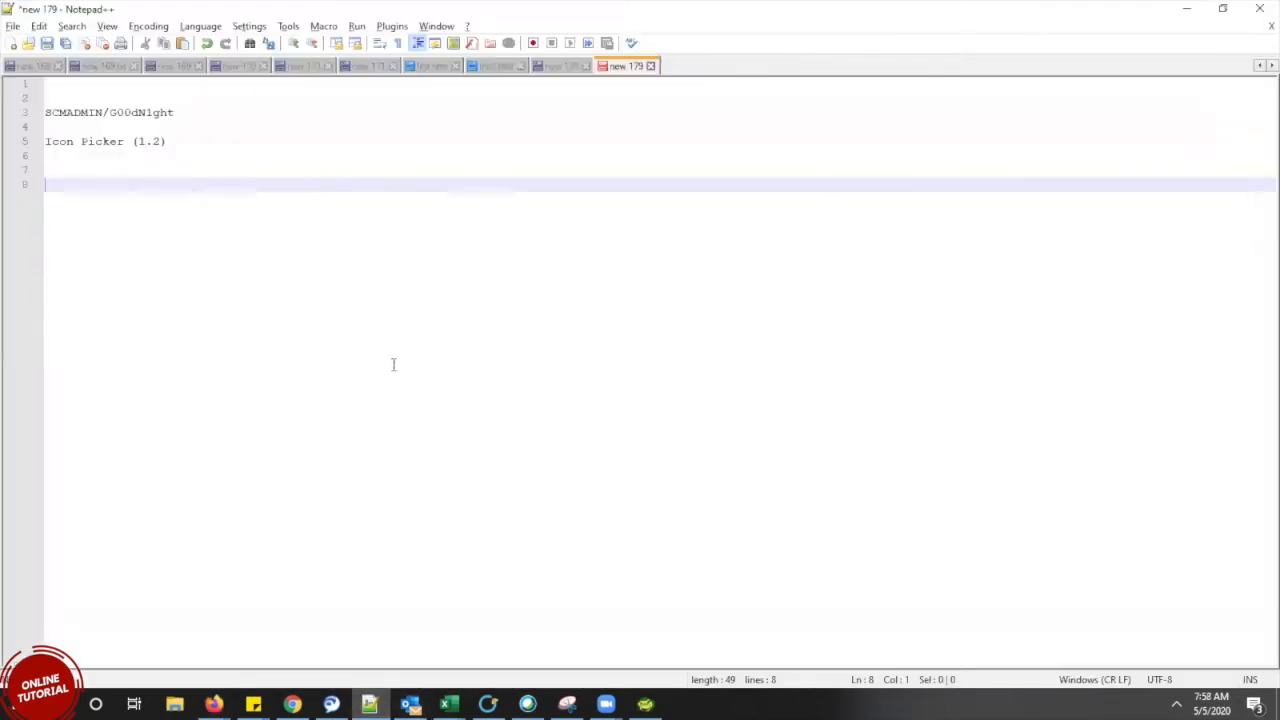
text(parent ... cid...chid)
key(alt+Tab)
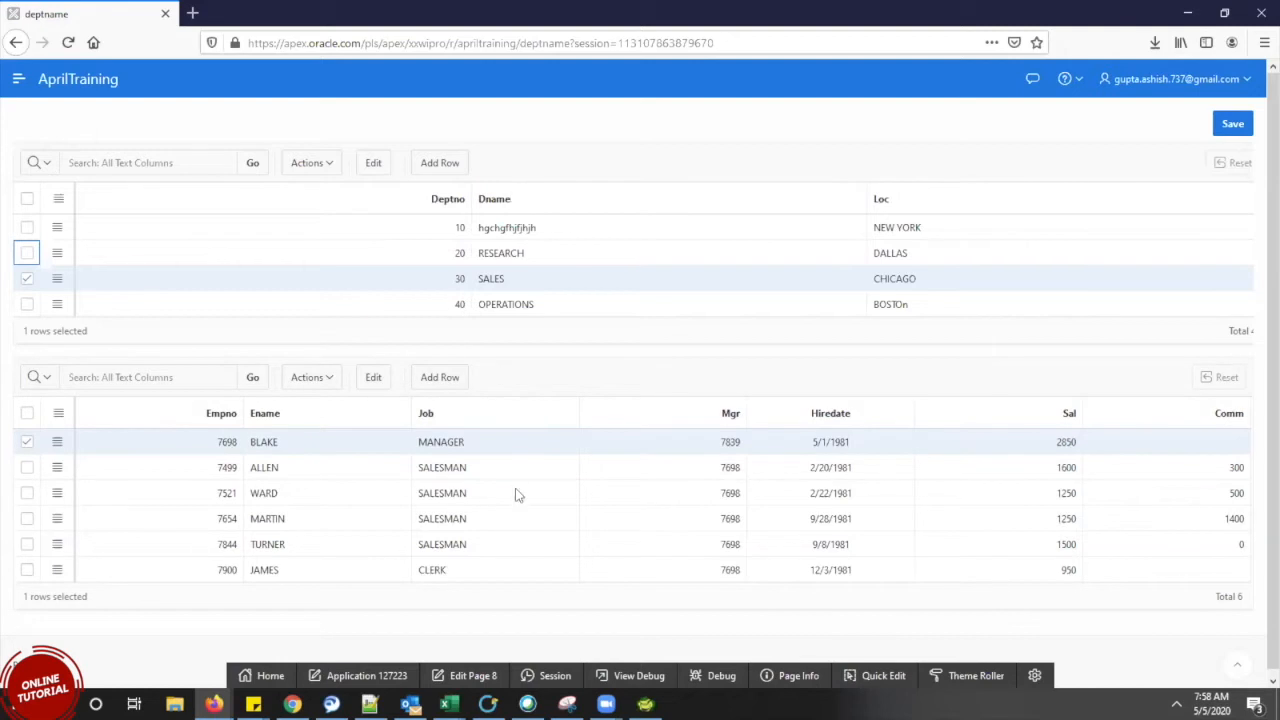
From page 8, start creating a new drill-down Master Detail page
click(472, 675)
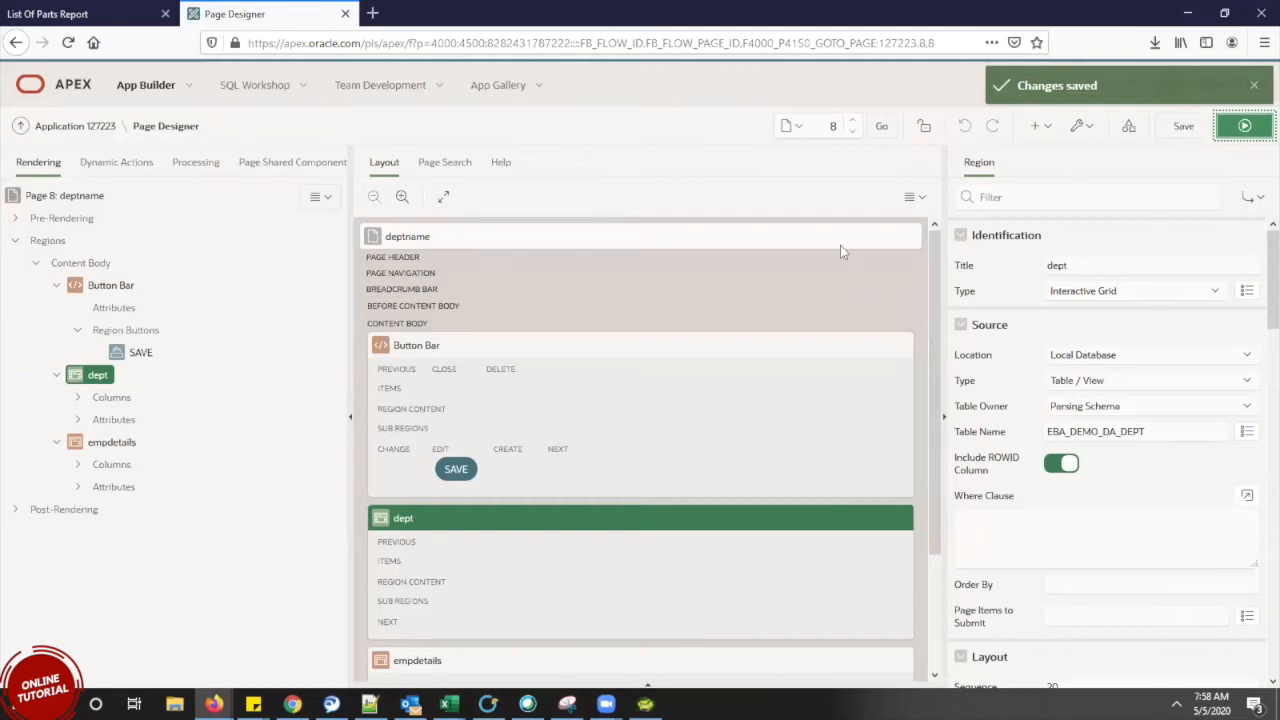
click(1040, 127)
click(1045, 154)
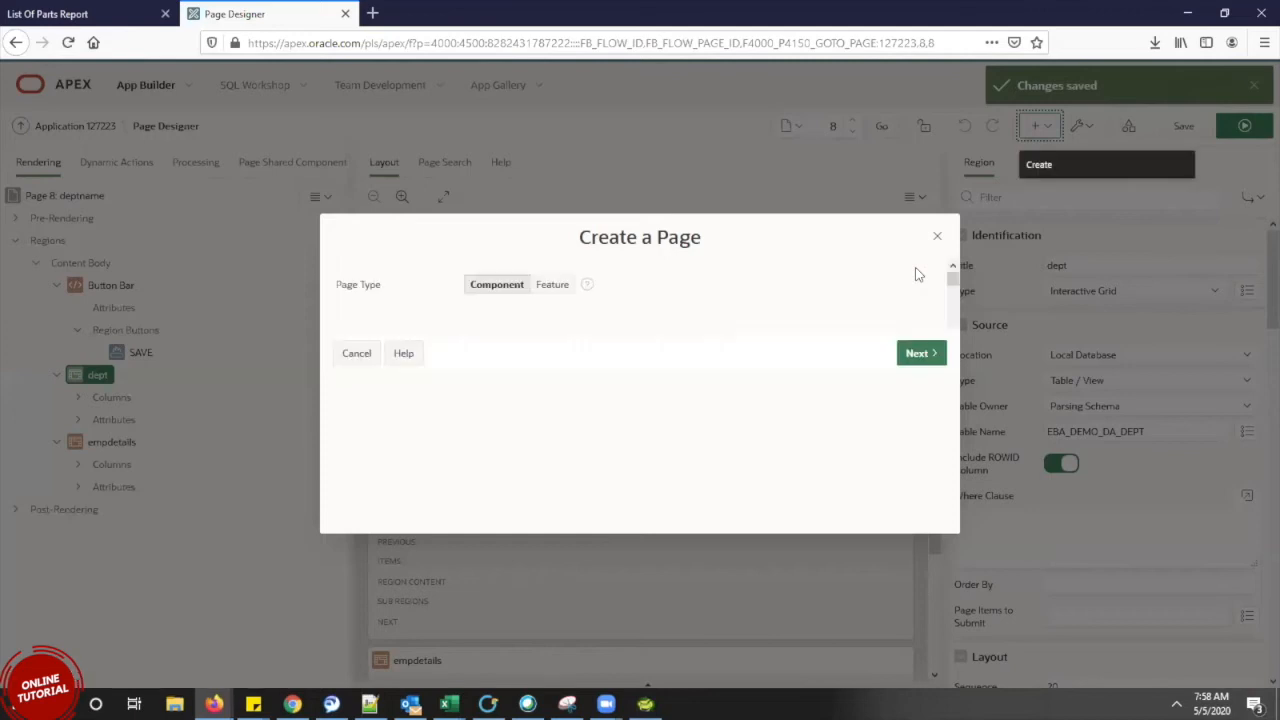
click(668, 333)
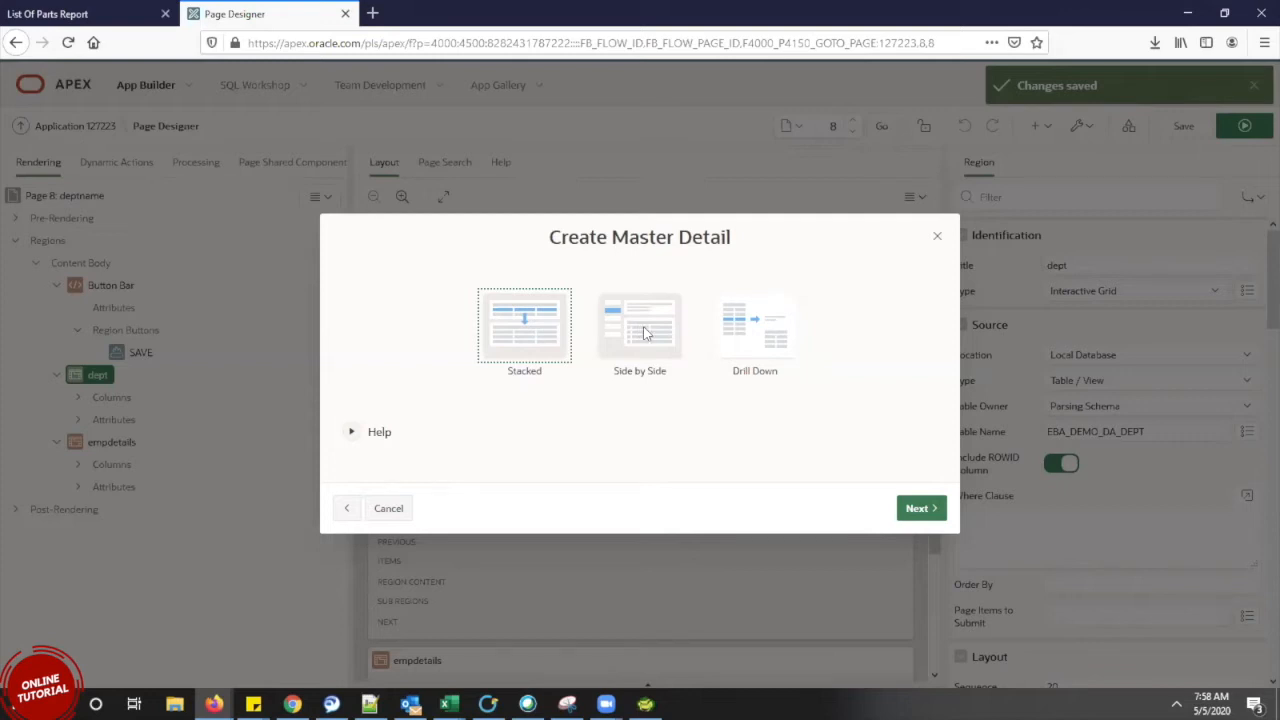
click(784, 341)
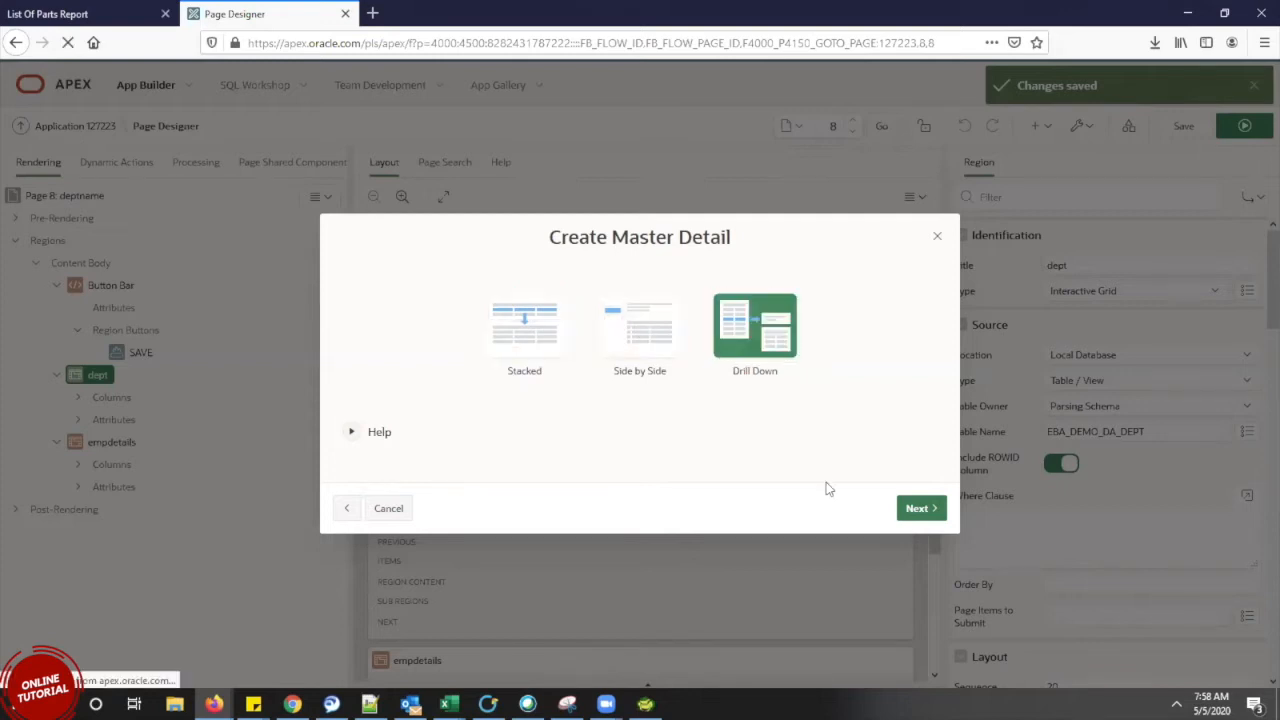
click(910, 511)
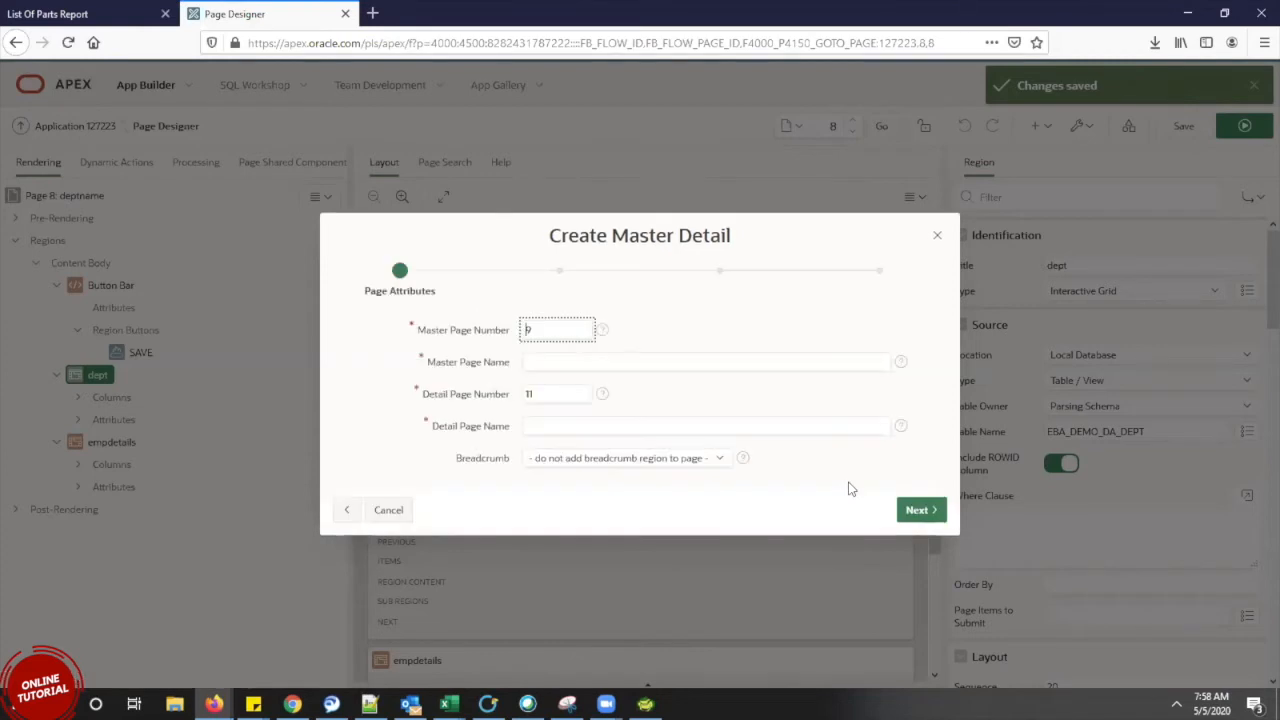
Name master page 9 'deptmaster'
click(579, 363)
double_click(524, 330)
double_click(526, 394)
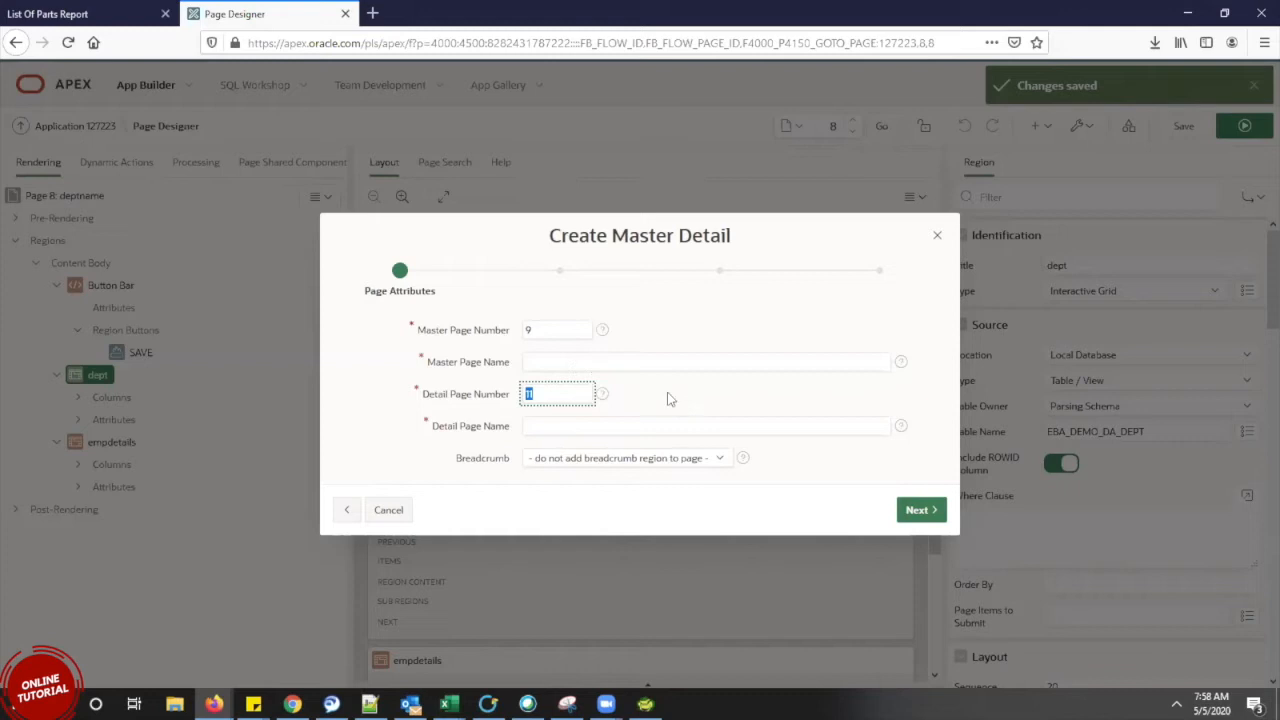
click(651, 371)
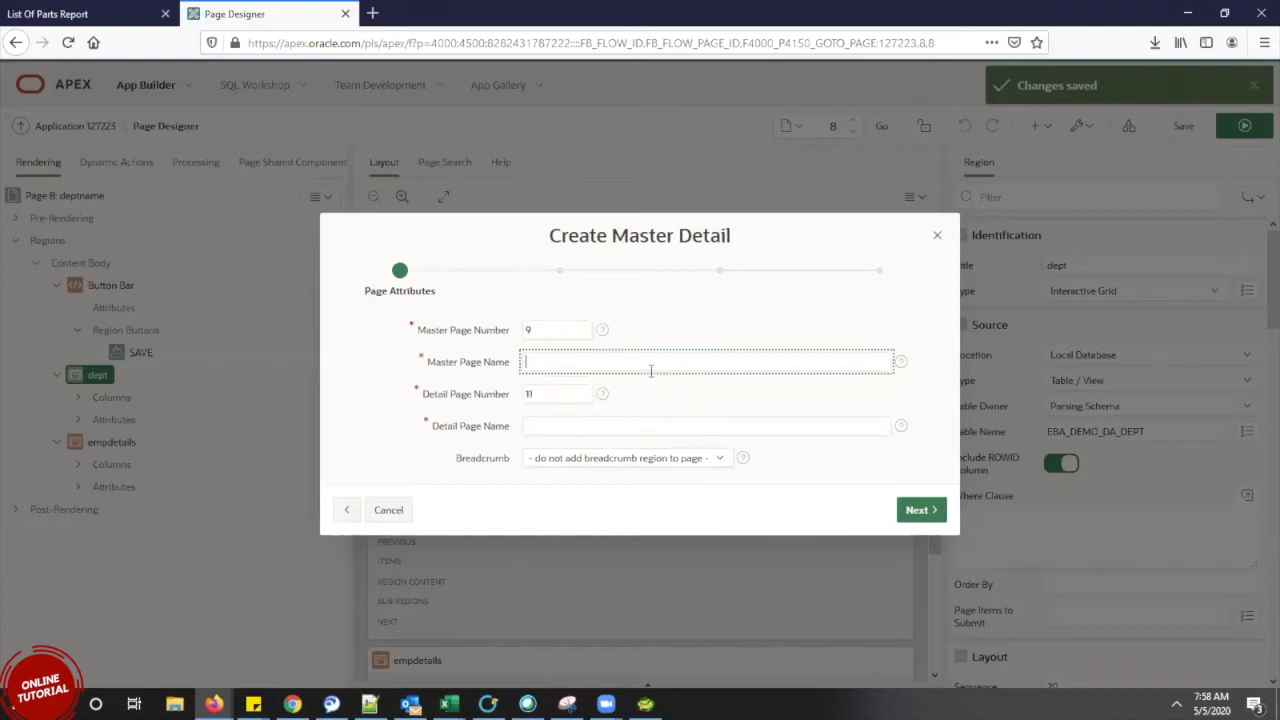
text(deptmaster)
Name detail page 11 'empdetail' and continue past the page attributes
click(642, 427)
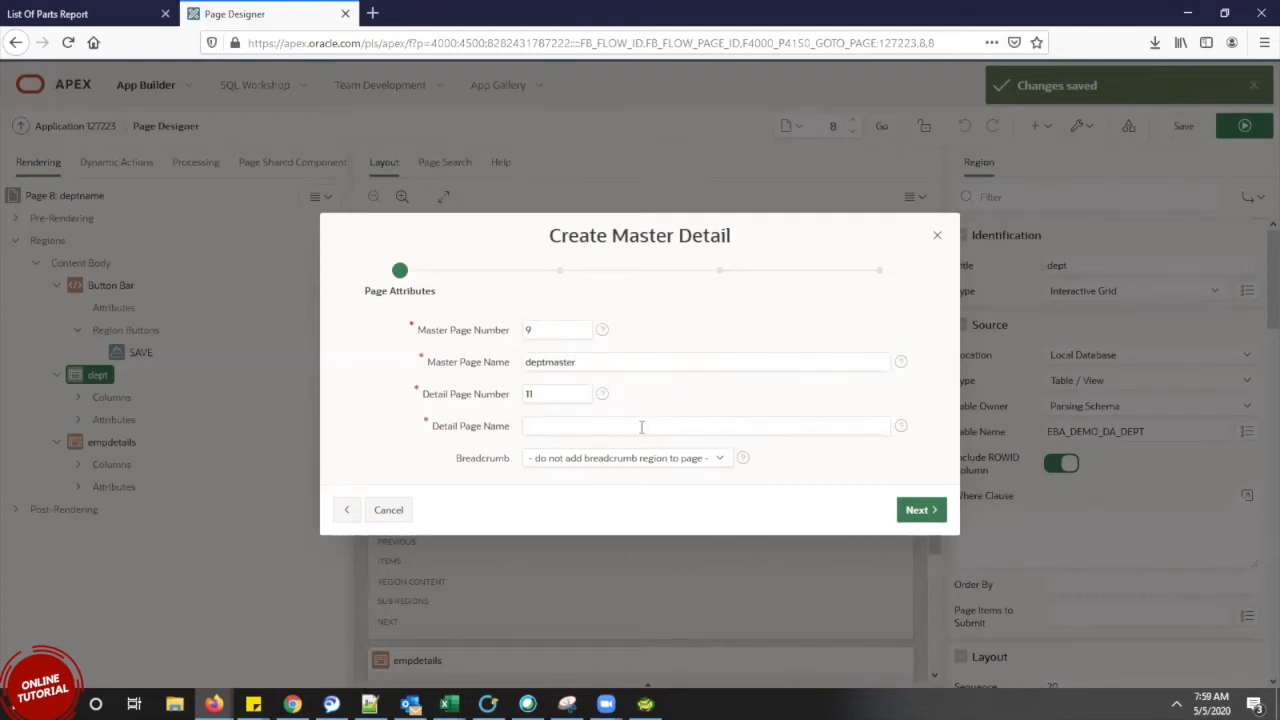
text(emo)
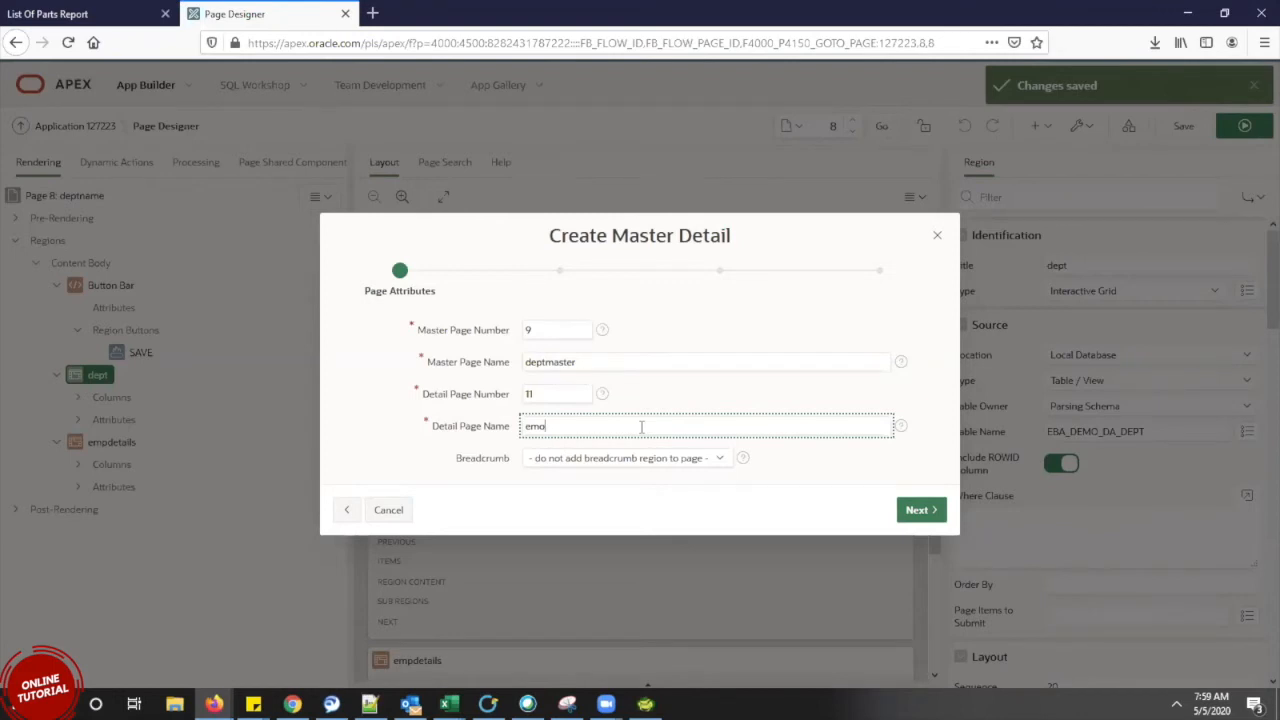
key(BackSpace)
text(pdetail)
click(558, 393)
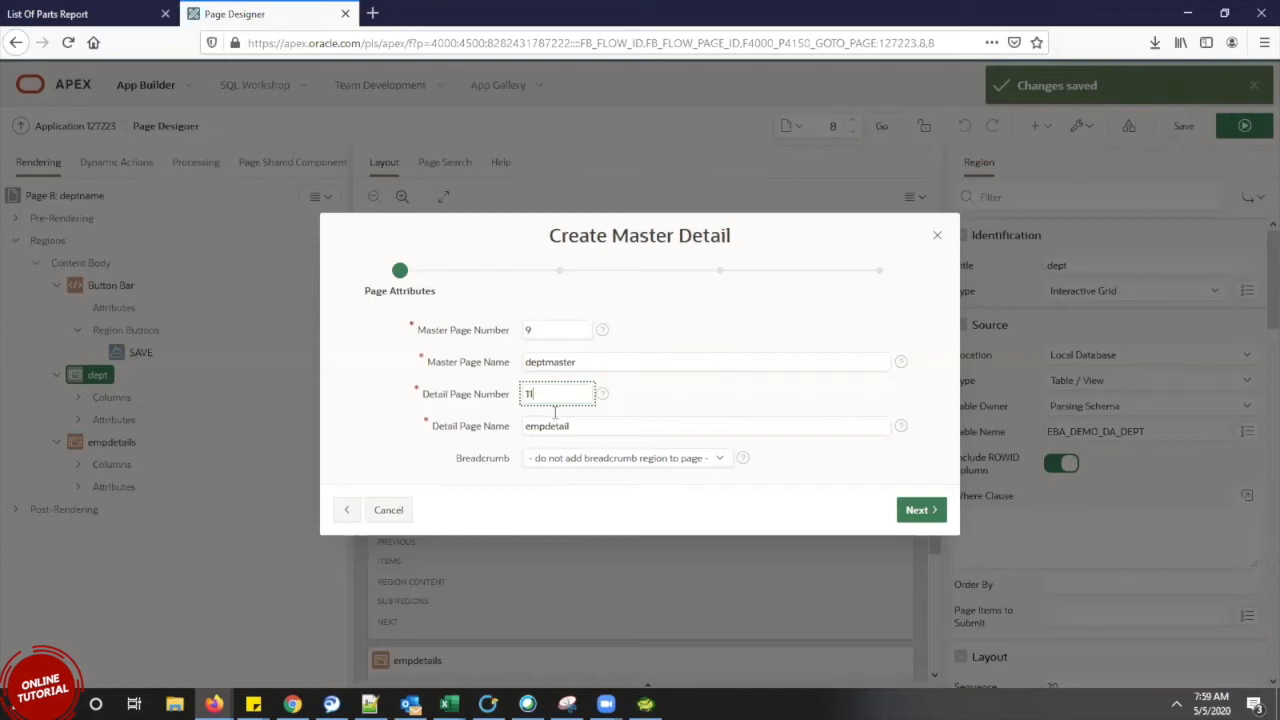
double_click(524, 393)
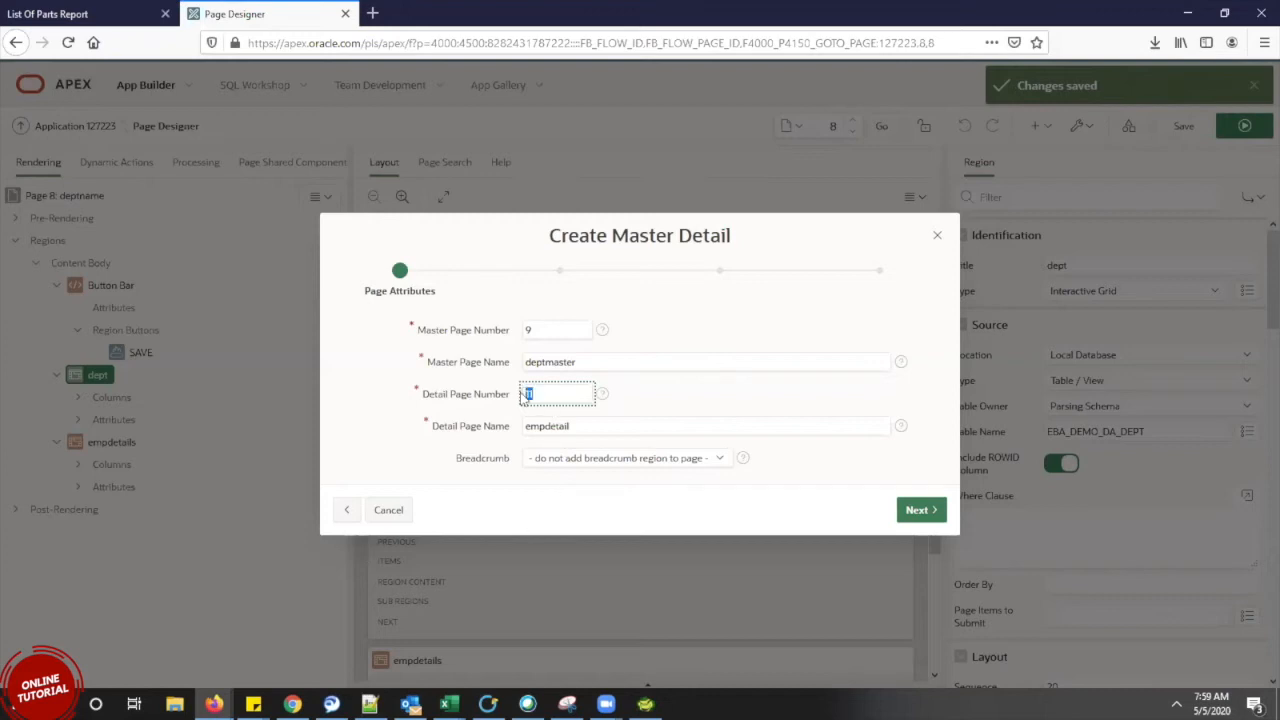
click(540, 508)
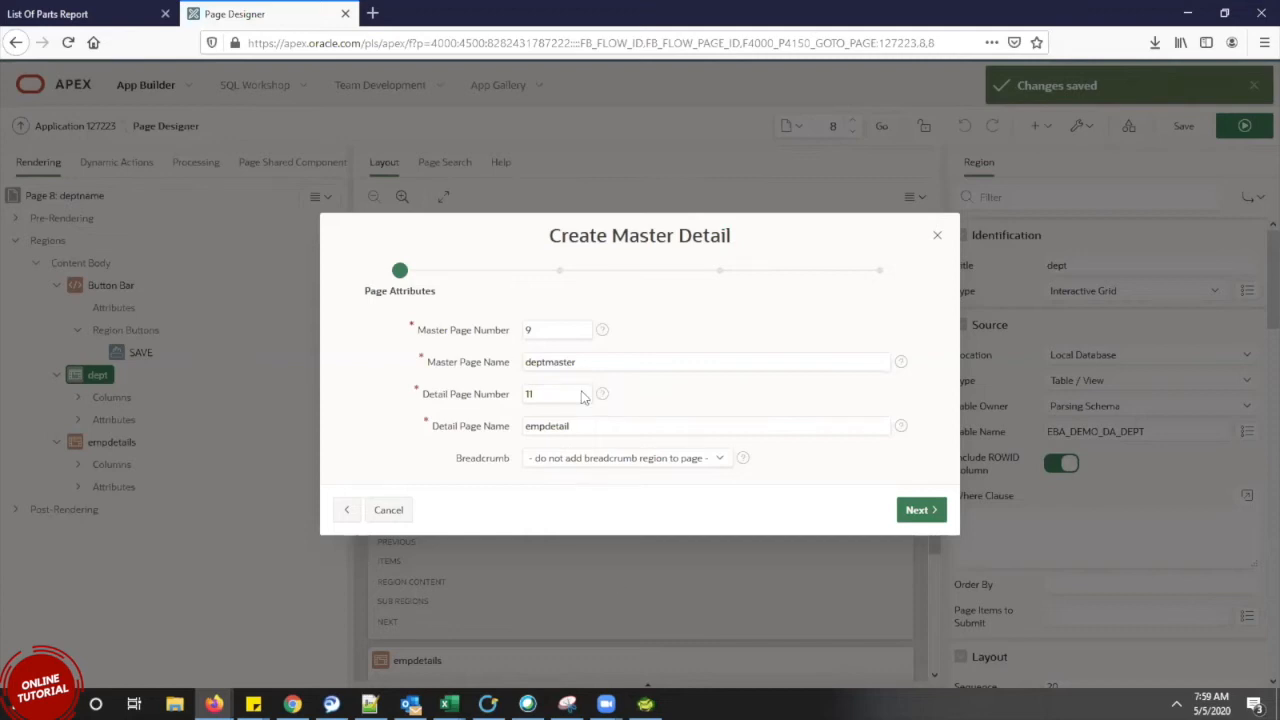
double_click(530, 330)
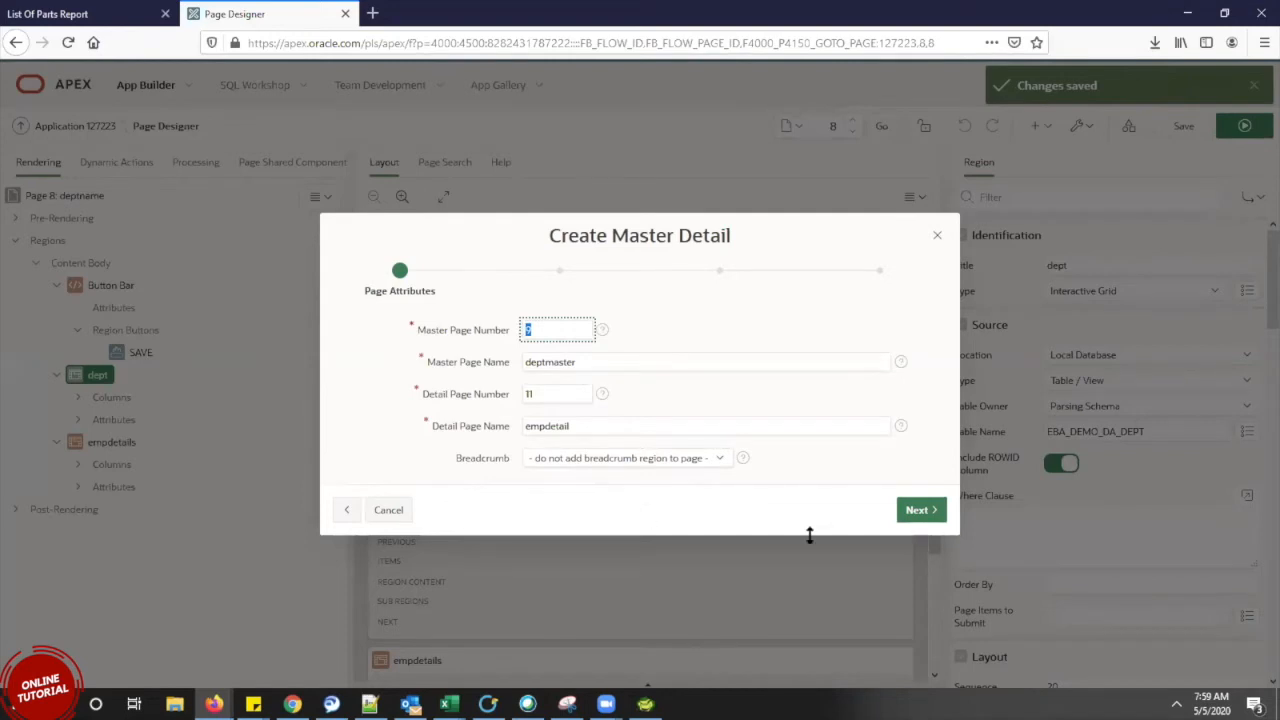
click(930, 510)
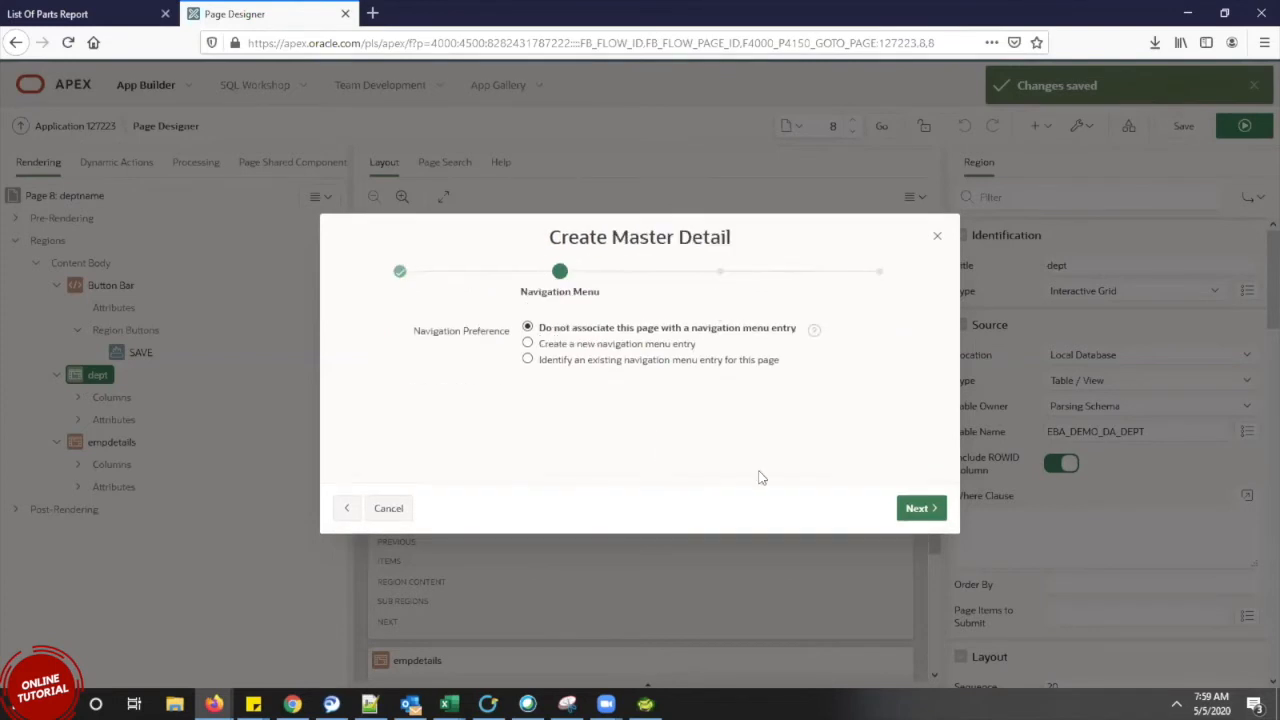
Keep the new pages without a navigation menu entry and continue to the master source
click(98, 20)
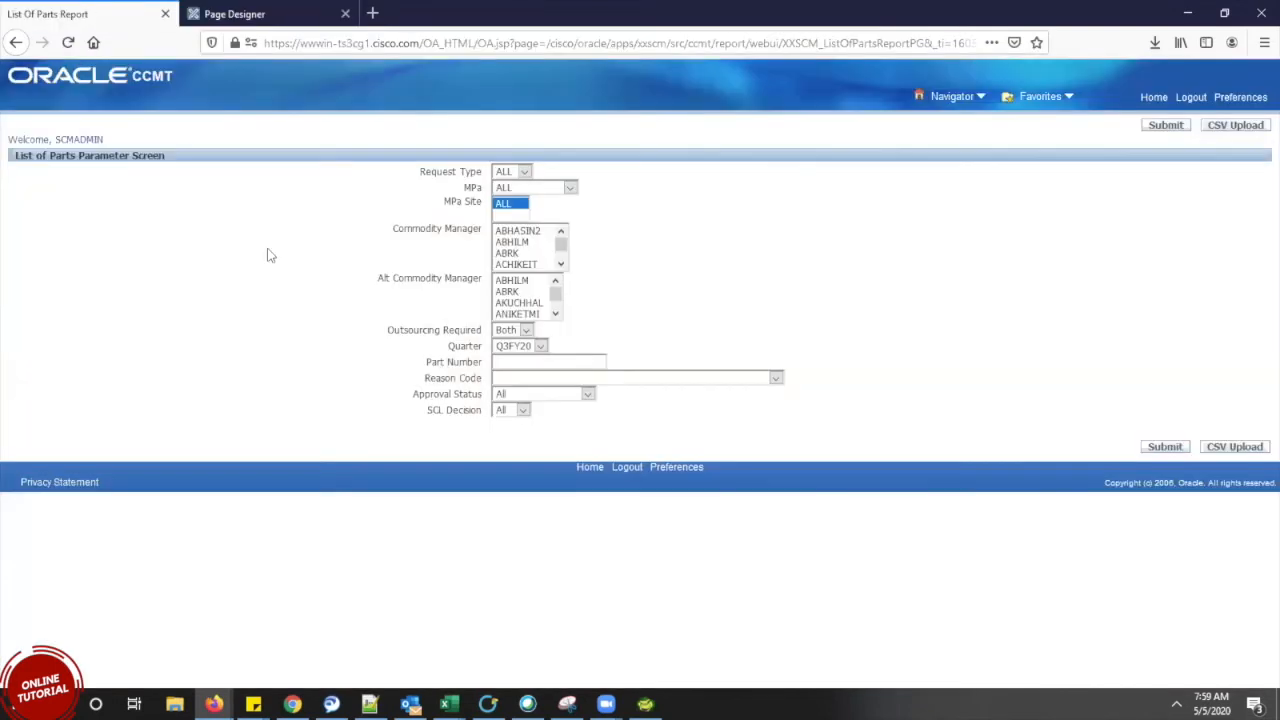
click(238, 20)
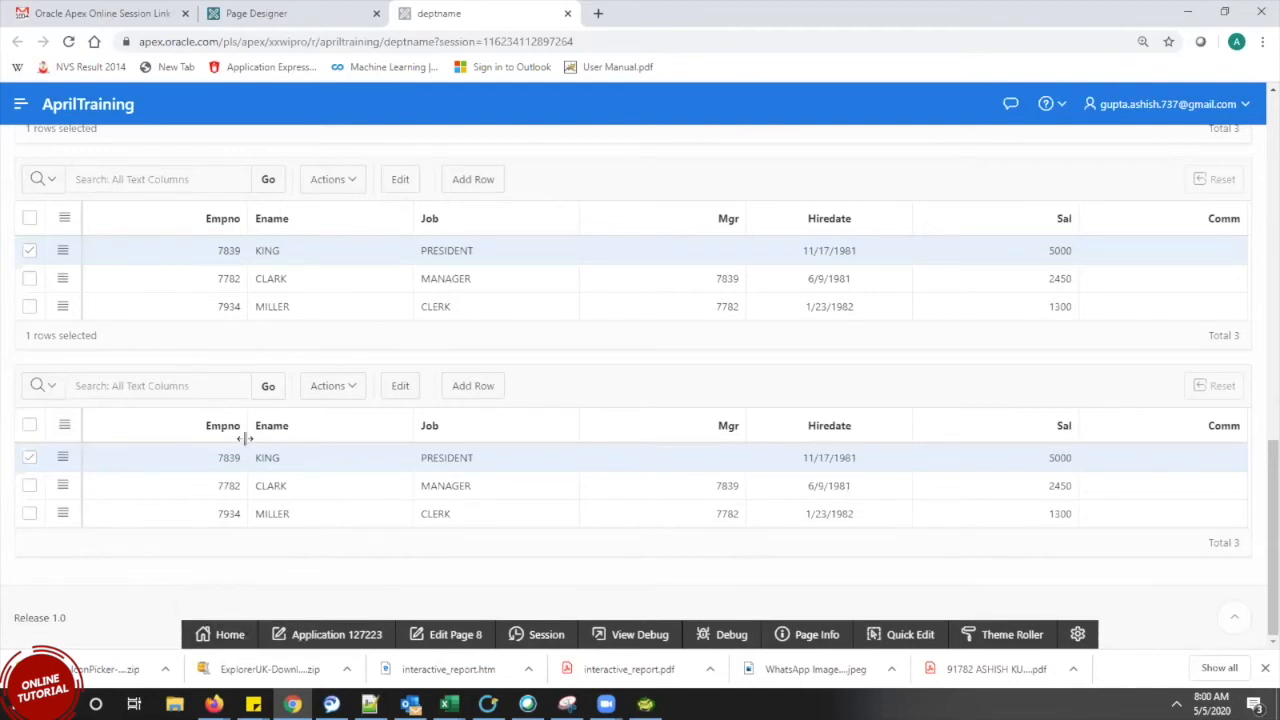
key(alt+Tab)
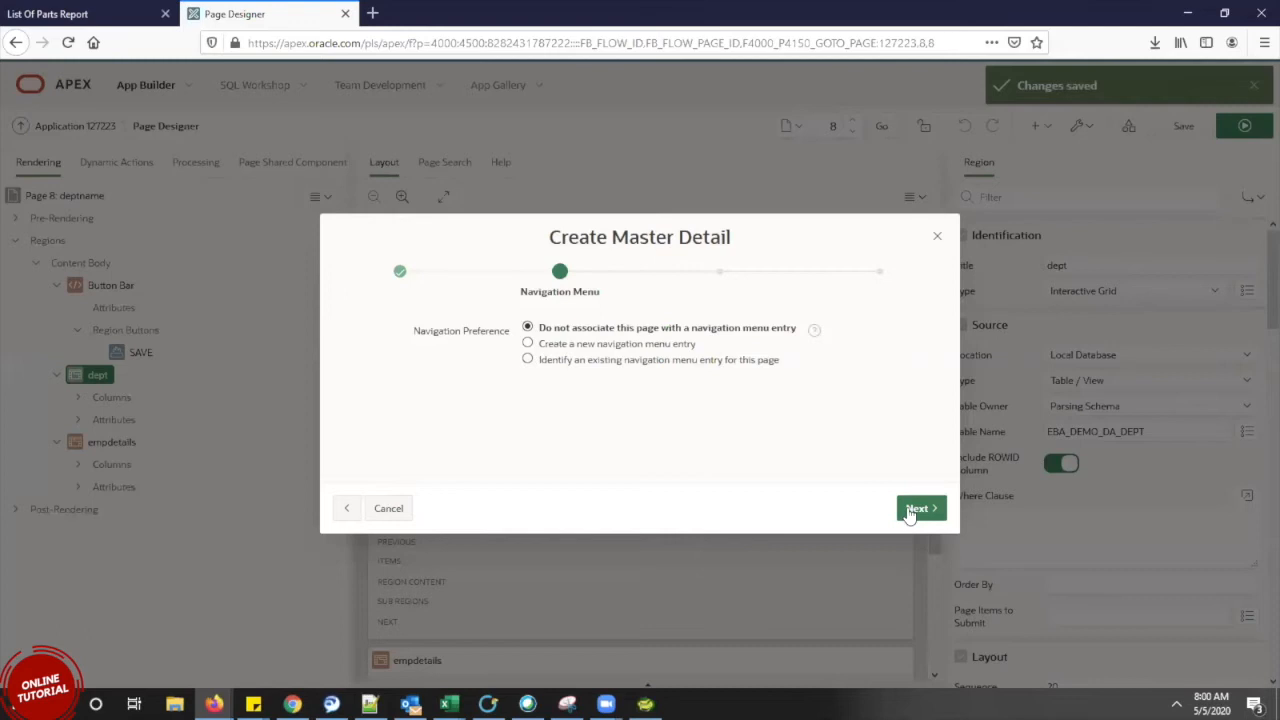
click(910, 510)
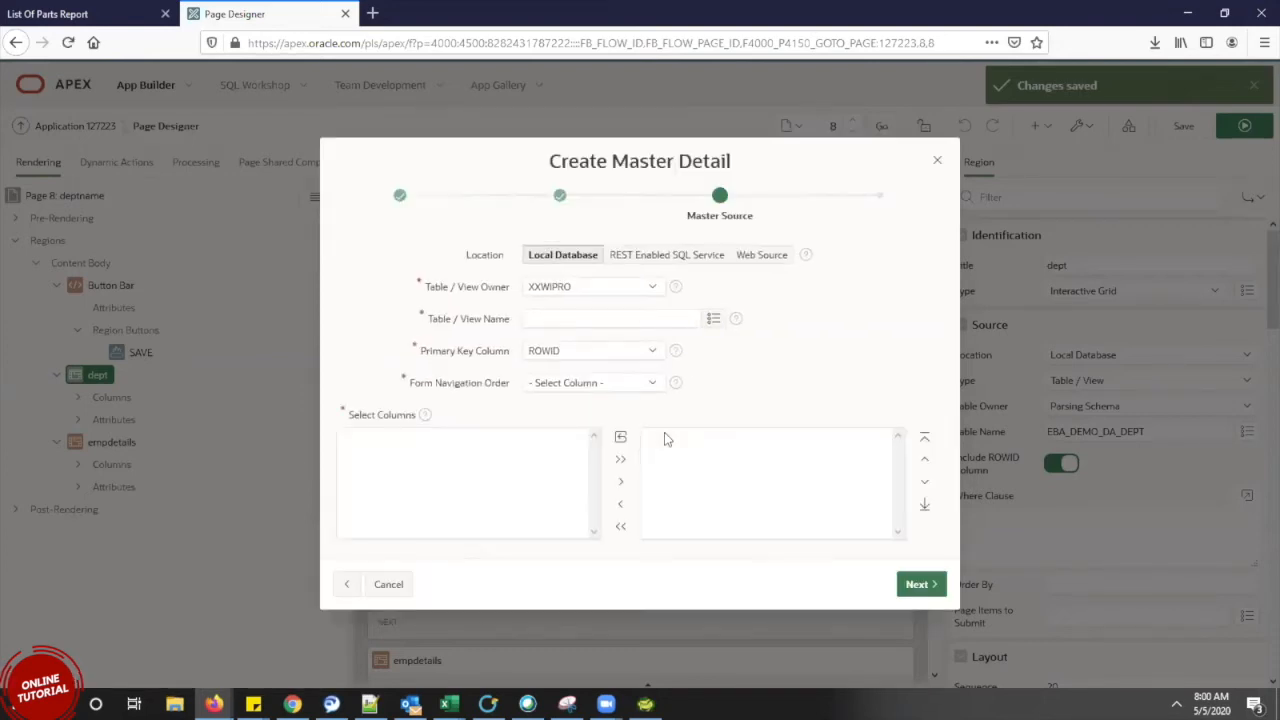
Choose EBA_DEMO_DA_DEPT as the master table with DEPTNO navigation order, and continue
click(713, 318)
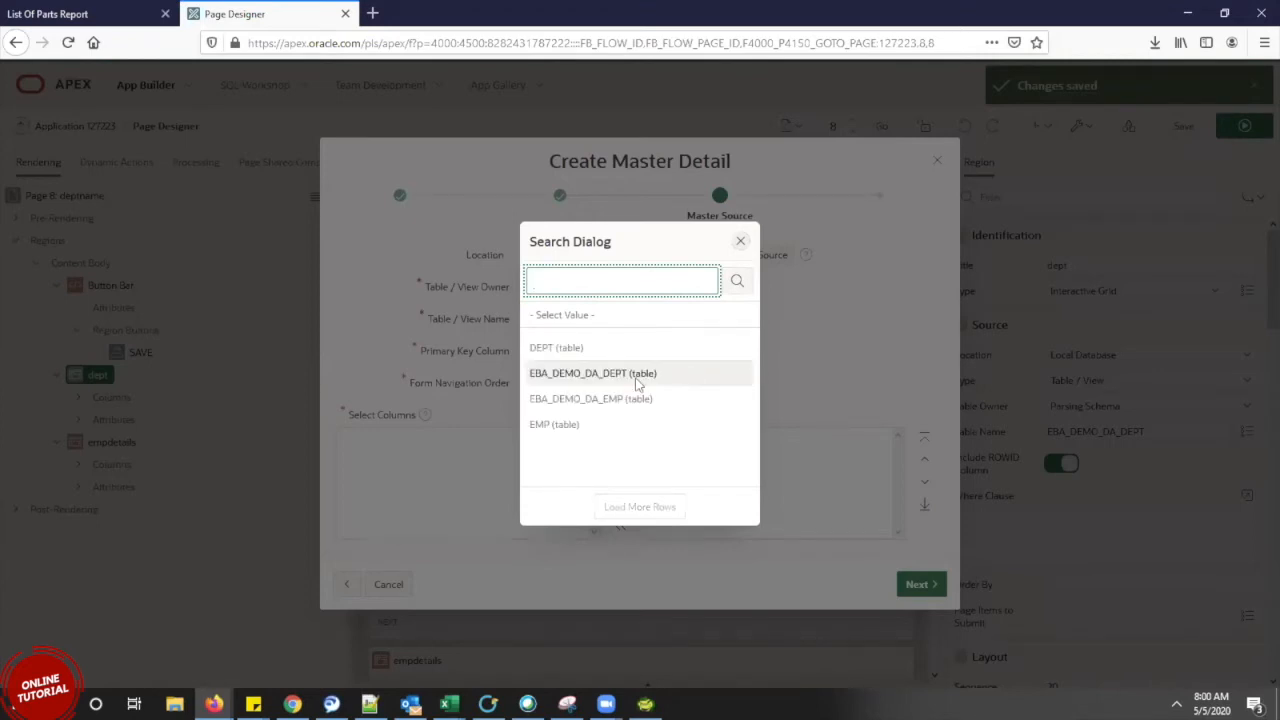
click(638, 383)
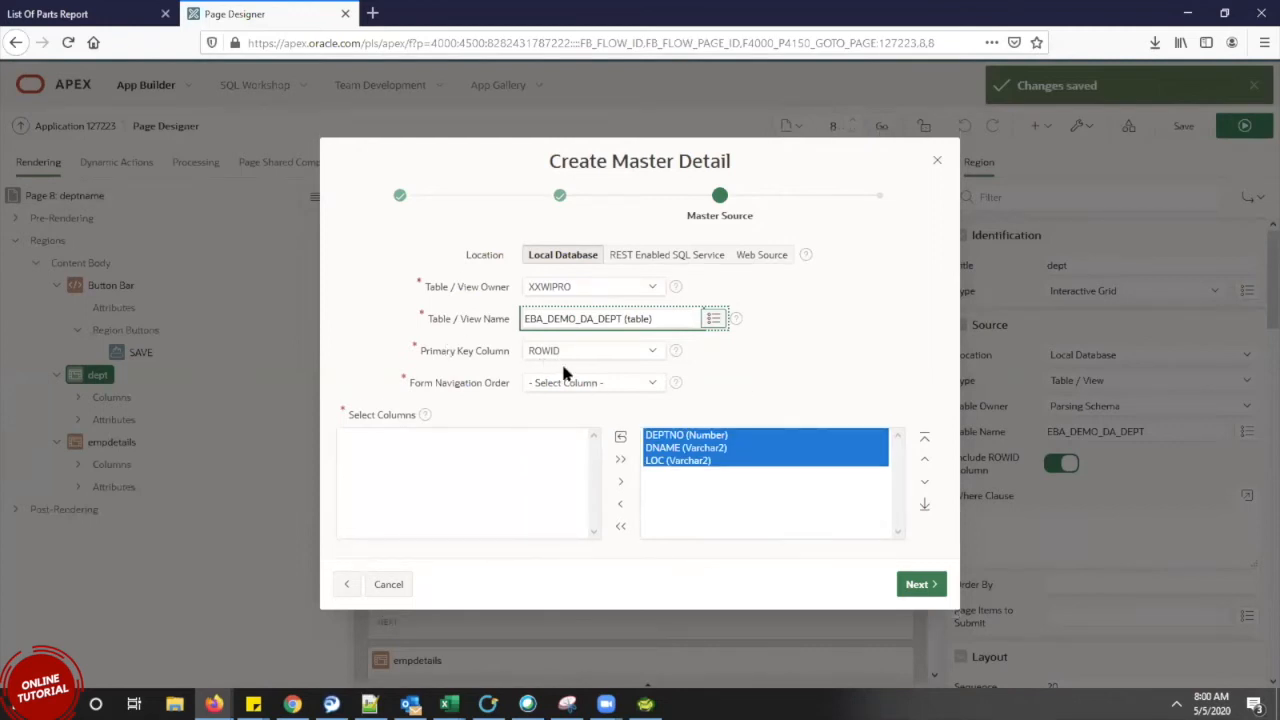
click(572, 385)
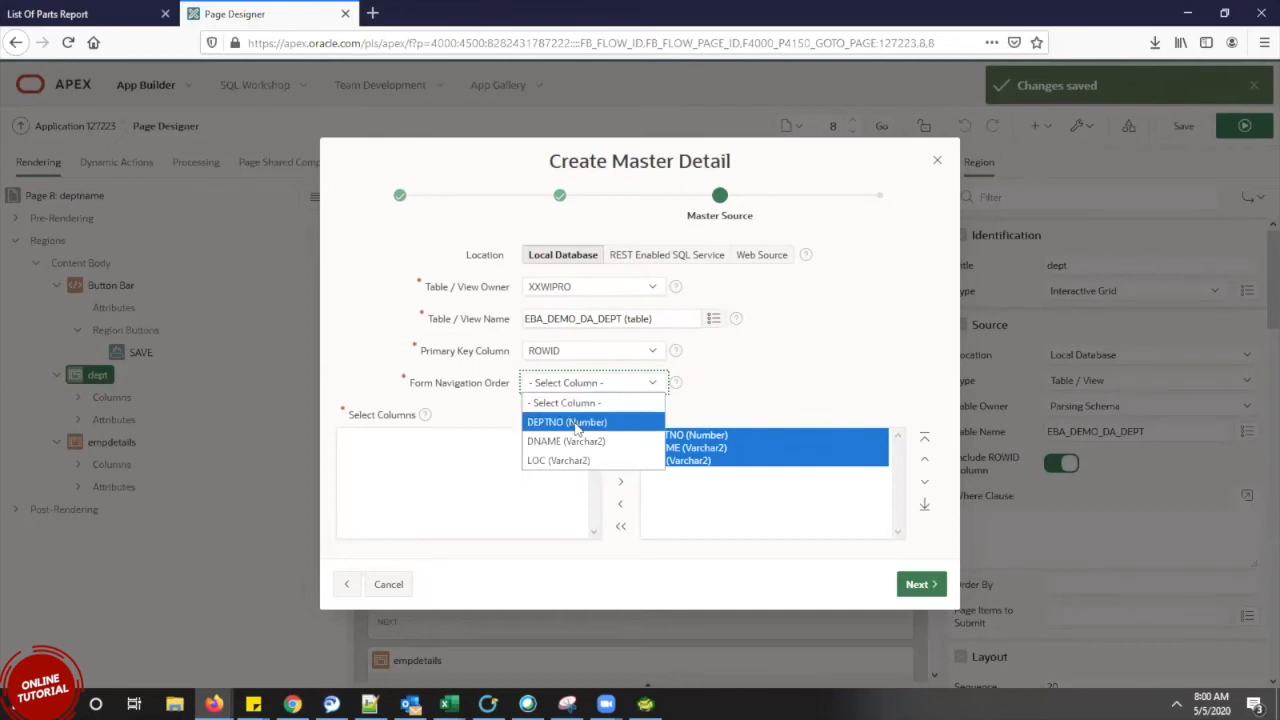
click(576, 428)
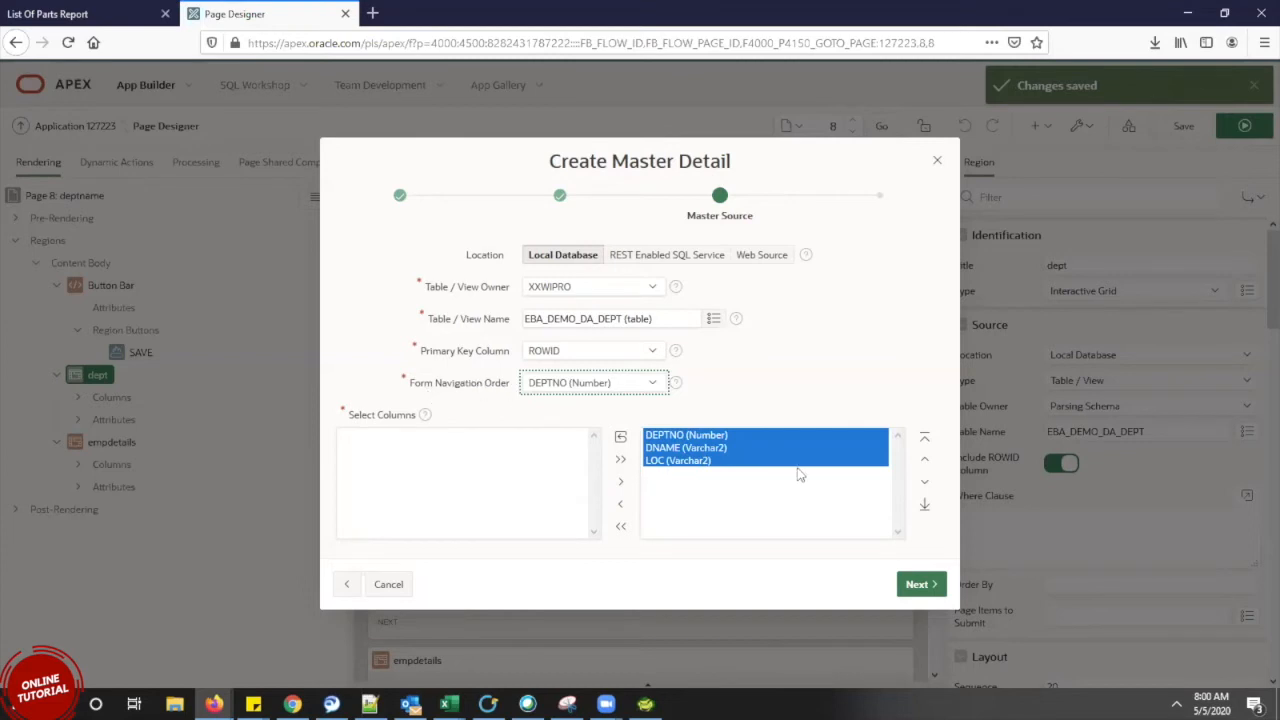
click(920, 585)
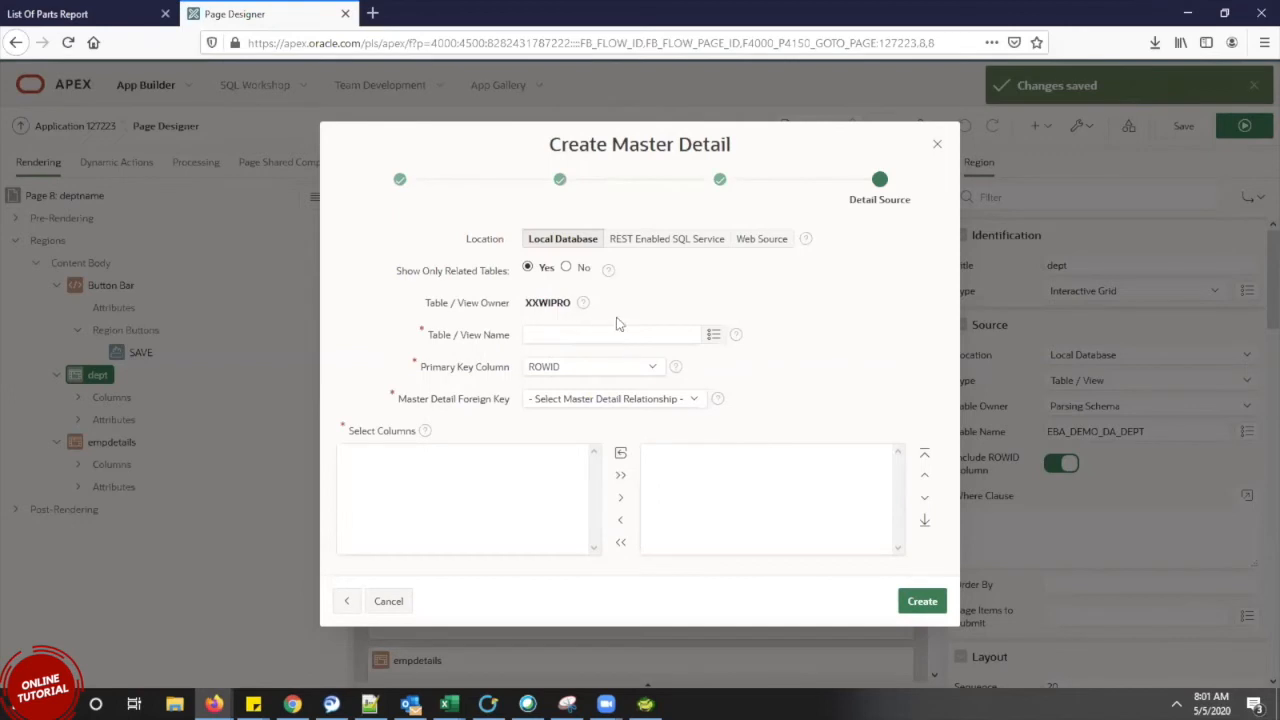
Create the master-detail pages with EBA_DEMO_DA_EMP as detail table, linked DEPTNO -> DEPTNO
click(716, 336)
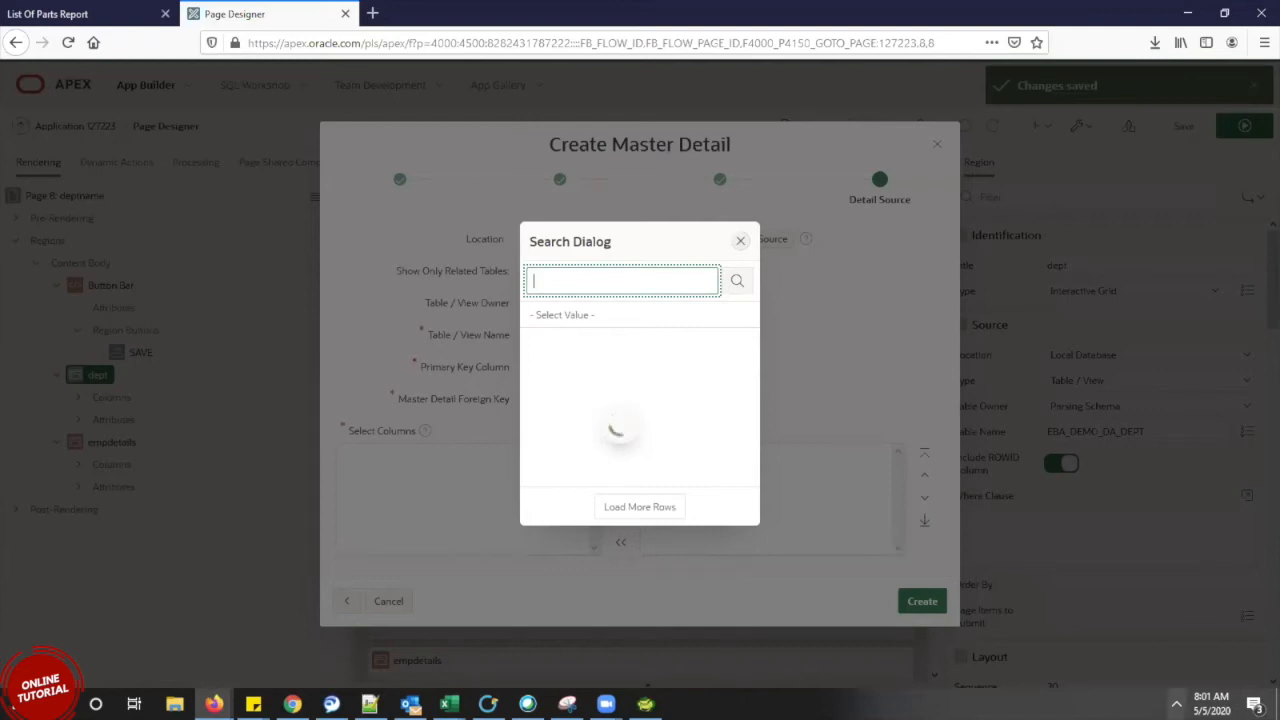
click(1176, 704)
click(1176, 704)
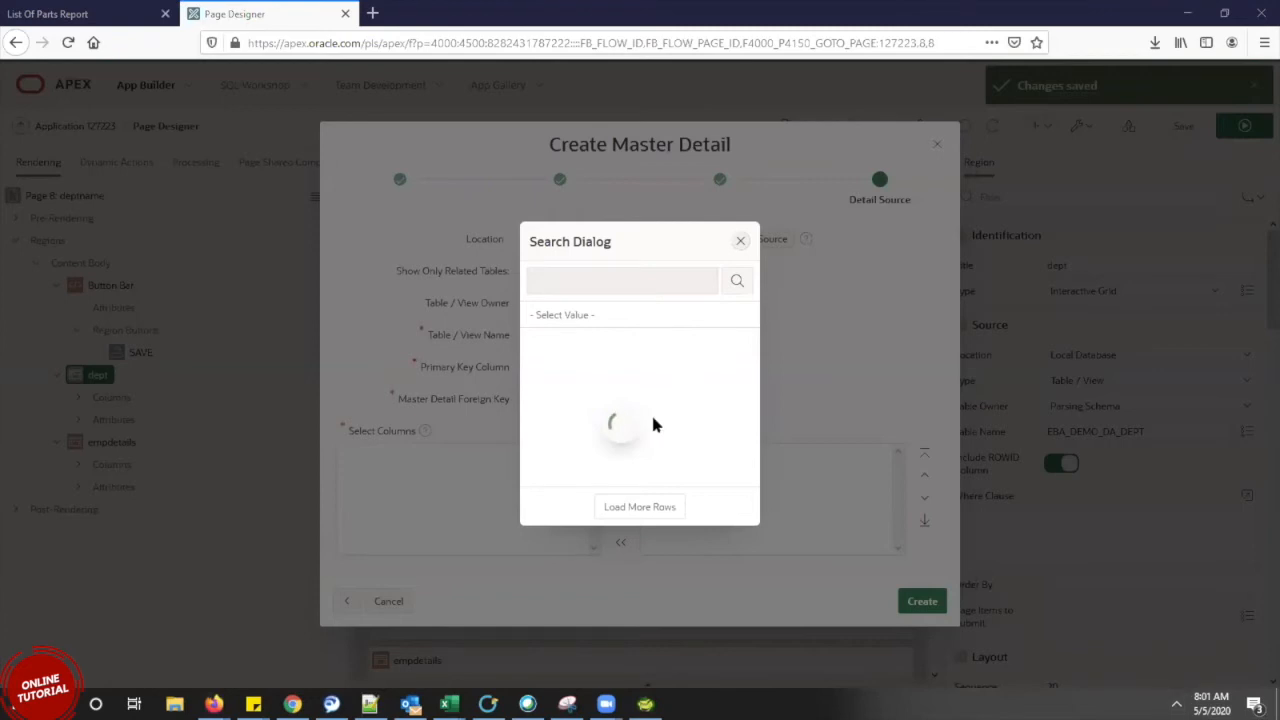
click(582, 346)
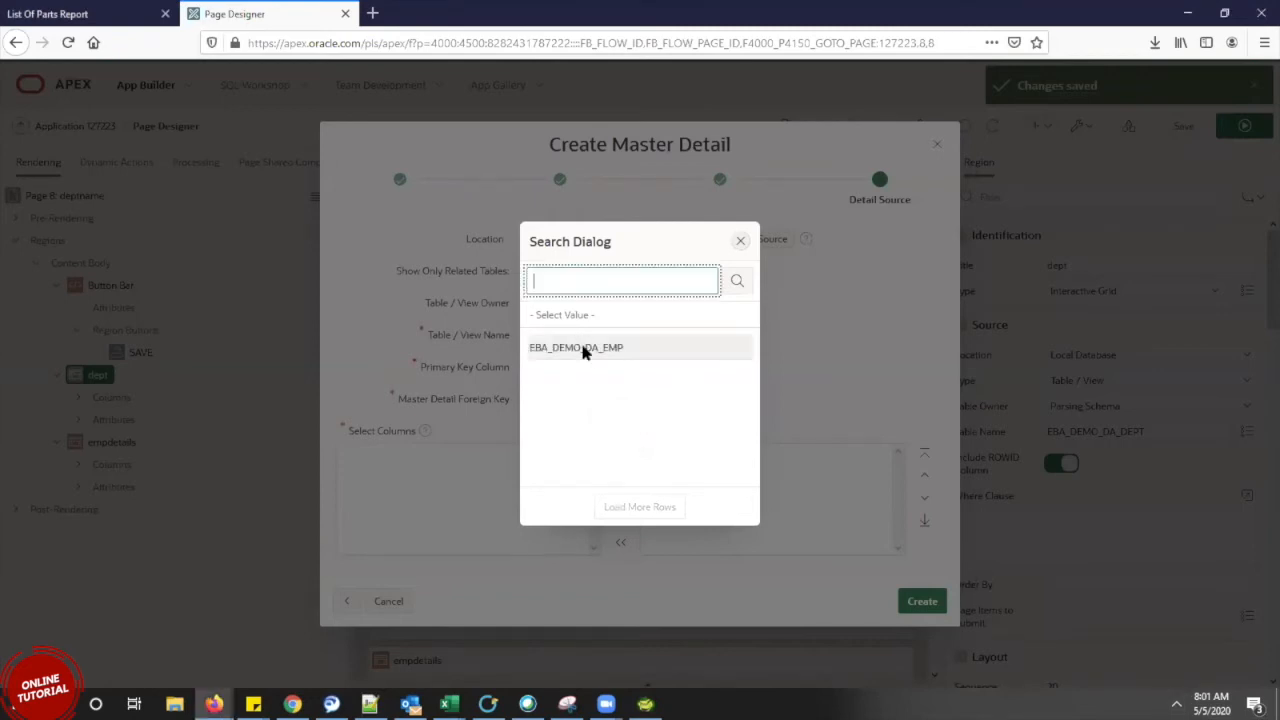
click(585, 348)
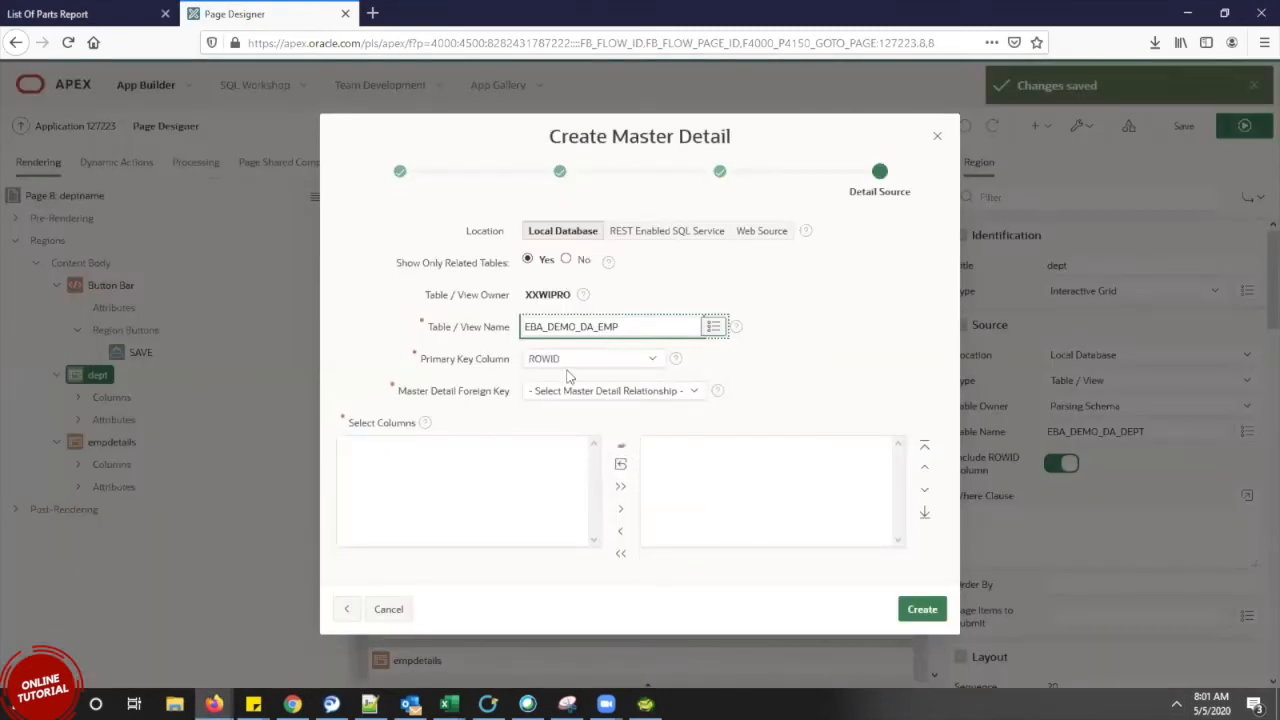
click(647, 399)
click(650, 434)
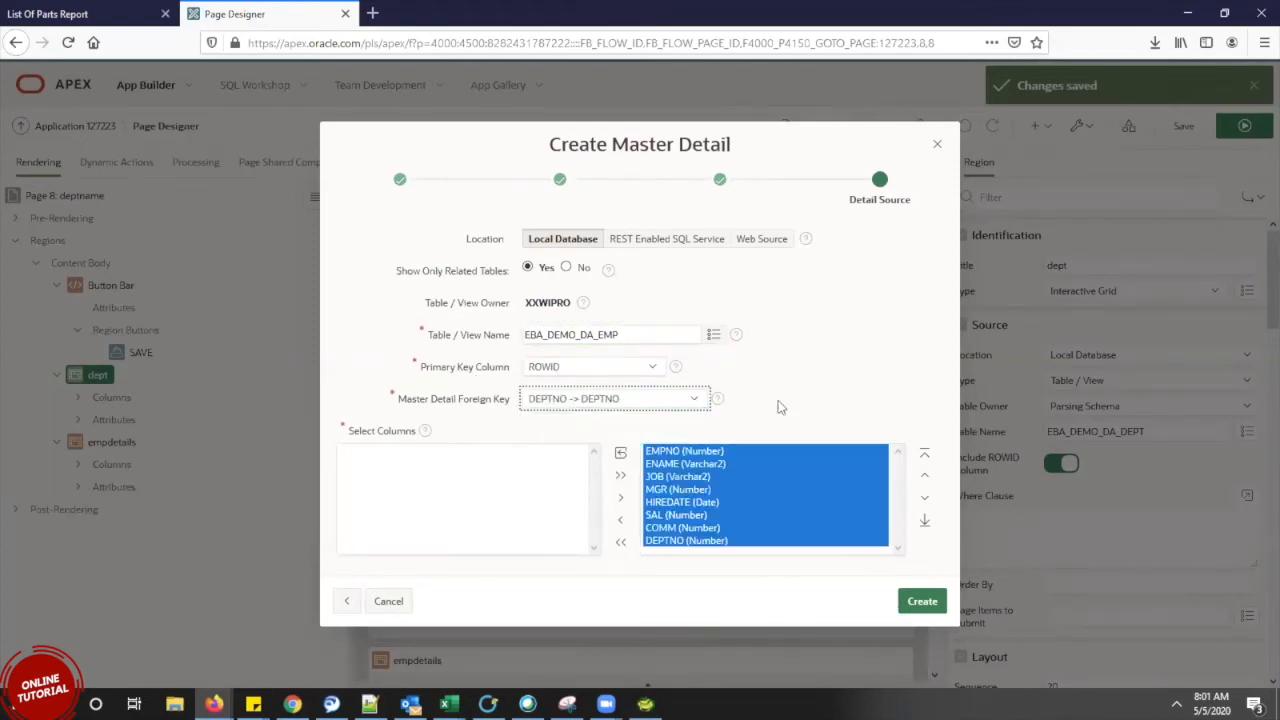
click(922, 606)
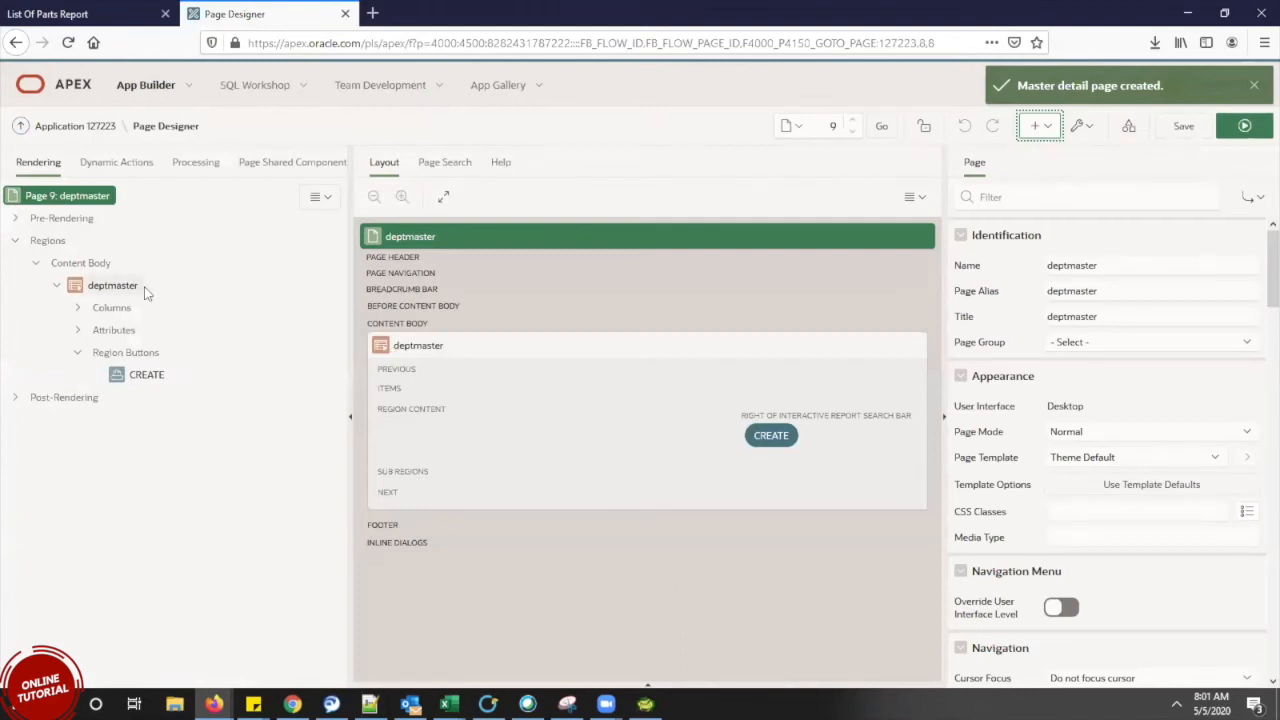
Run page 9, deptmaster, from Page Designer to list departments 10 to 40
click(1243, 127)
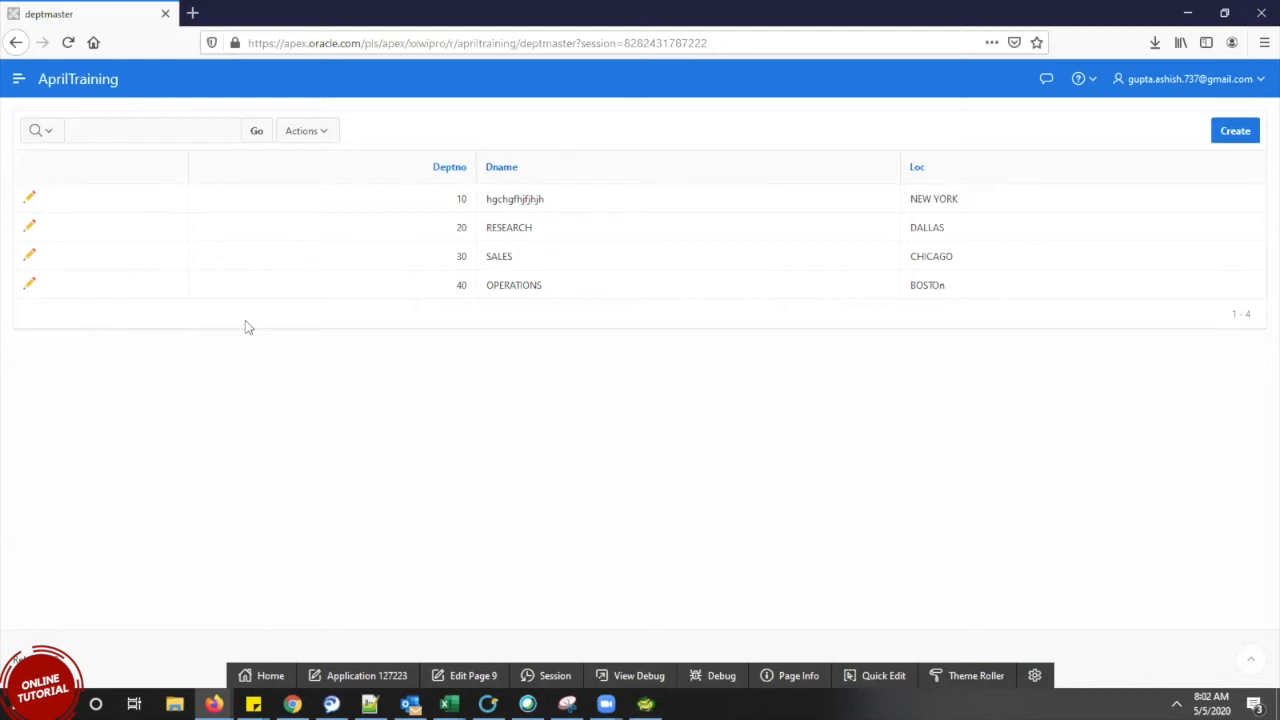
click(30, 205)
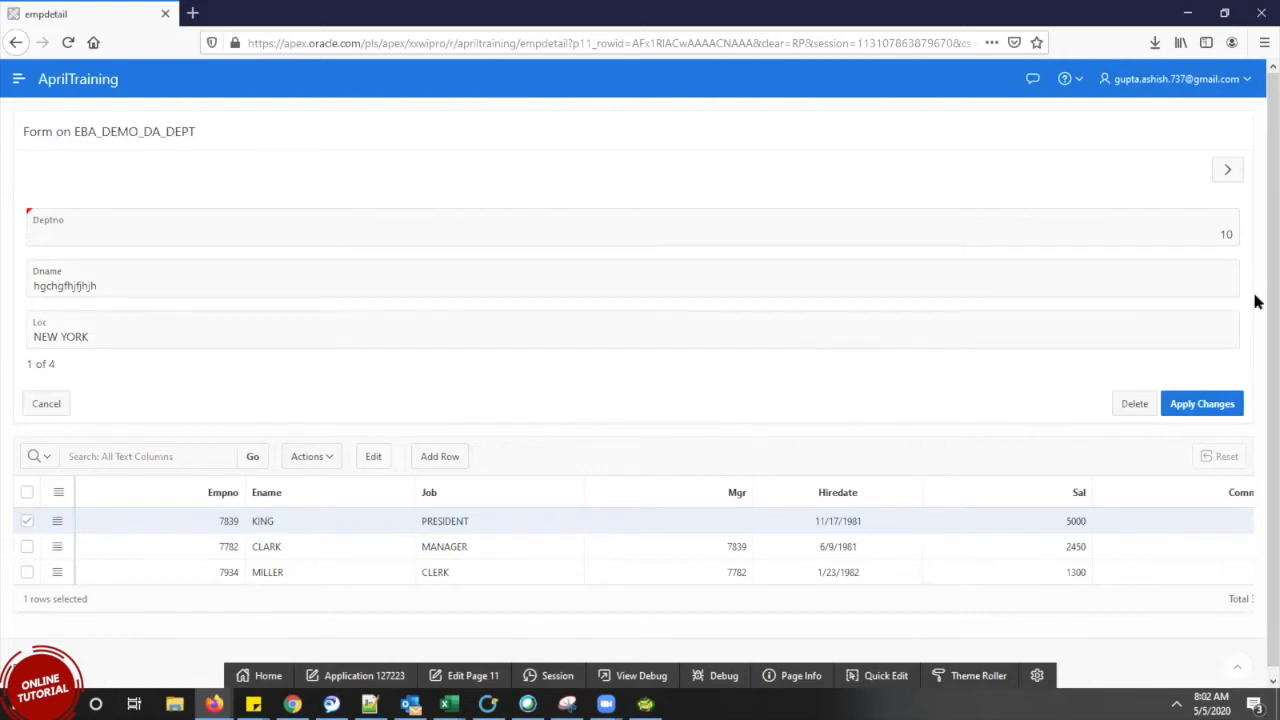
scroll(659, 424, down, 1)
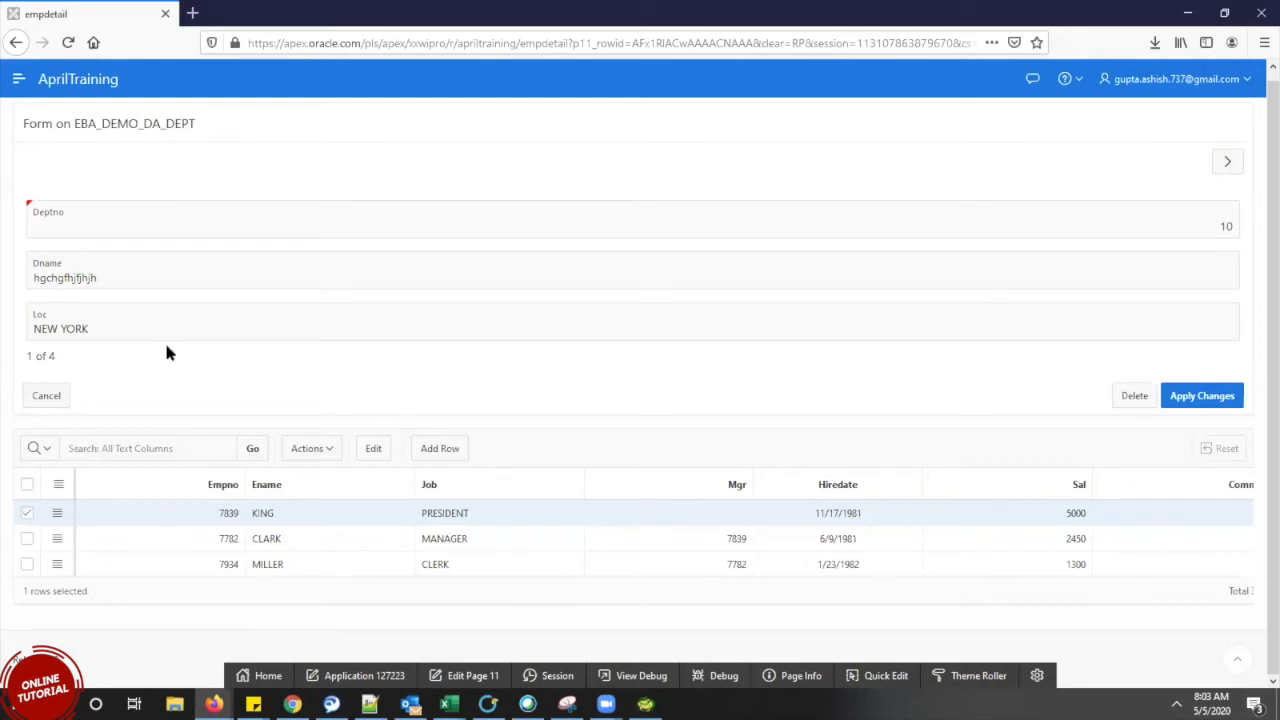
click(44, 400)
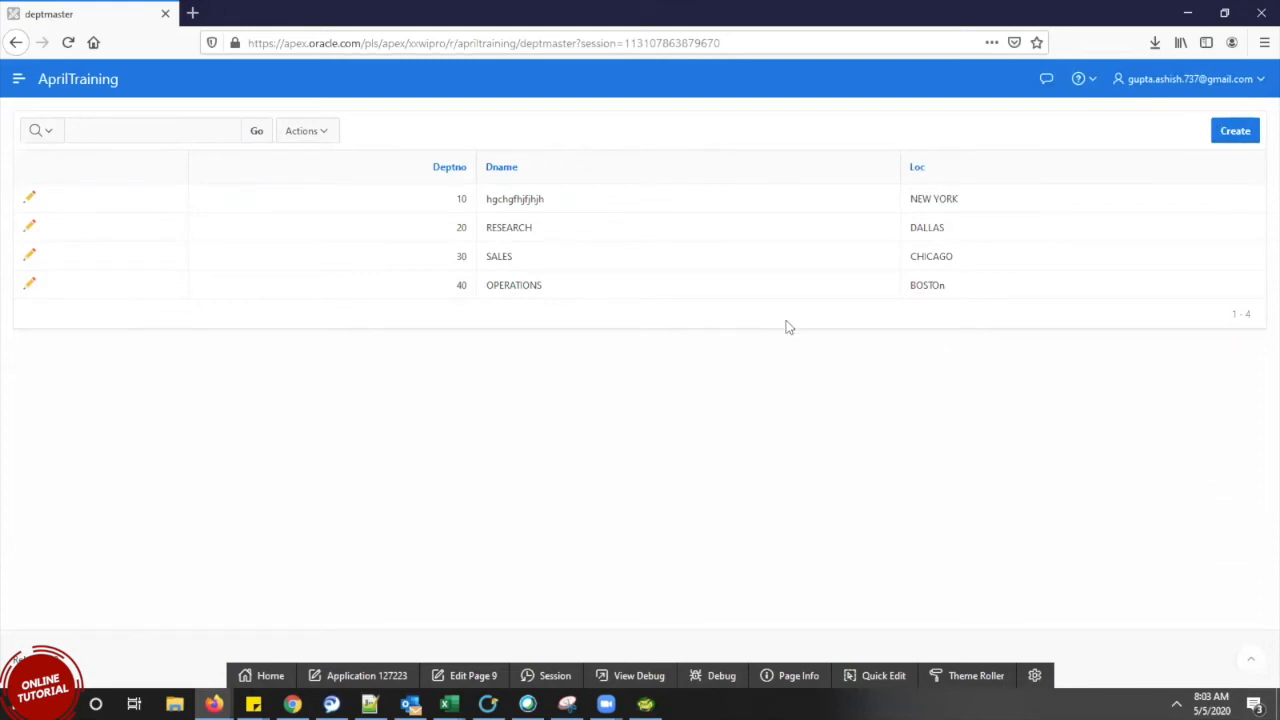
Open department 20 in empdetail, then advance to department 30, SALES in CHICAGO
click(30, 229)
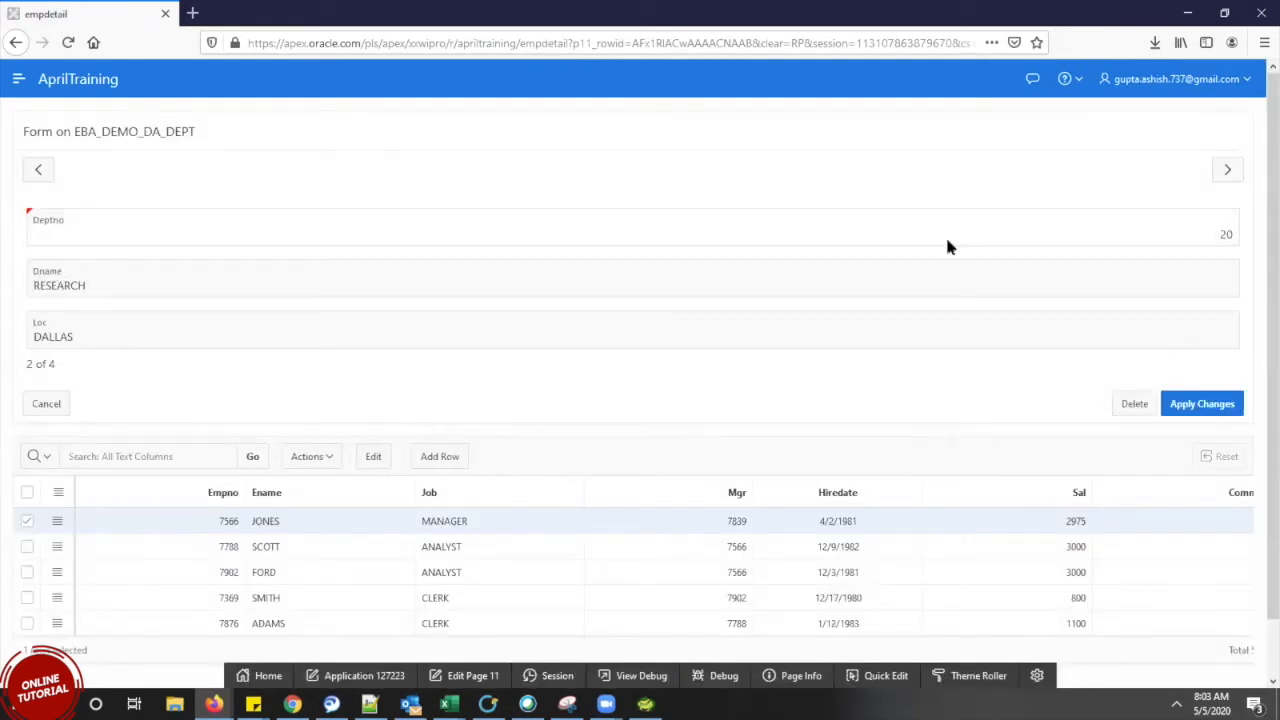
click(1226, 172)
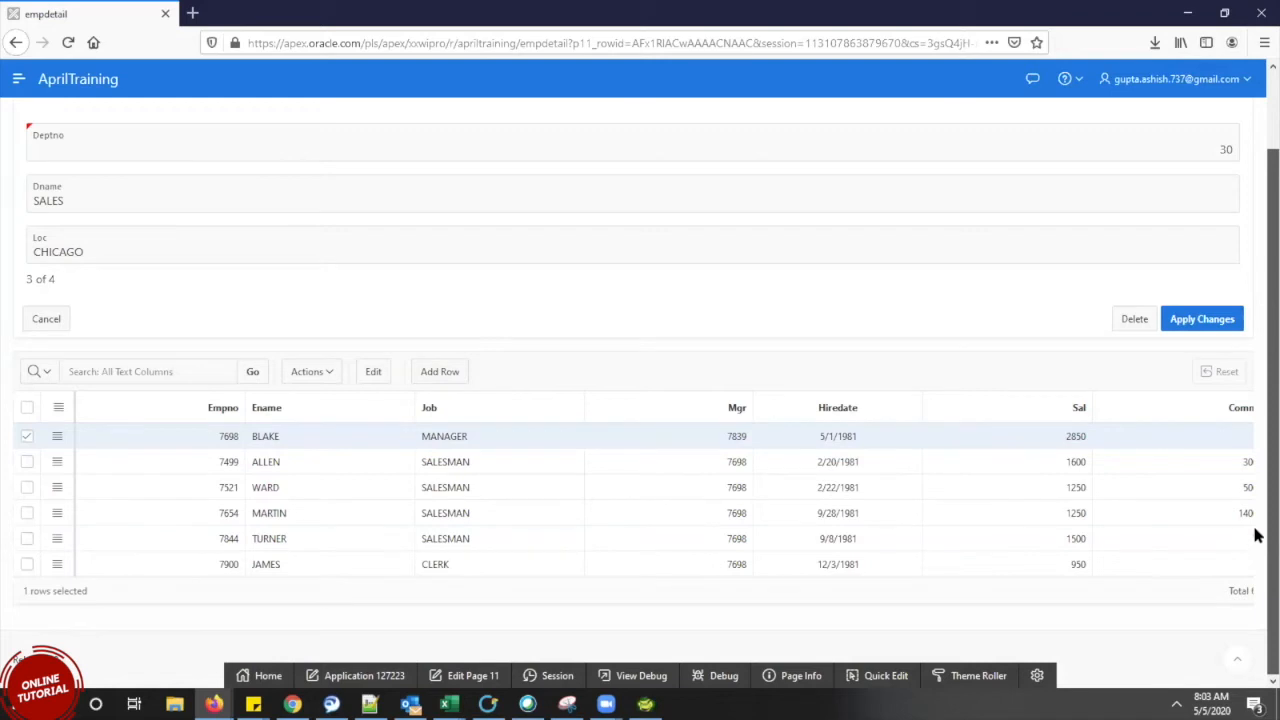
scroll(1254, 350, up, 2)
drag(1254, 325, 1253, 282)
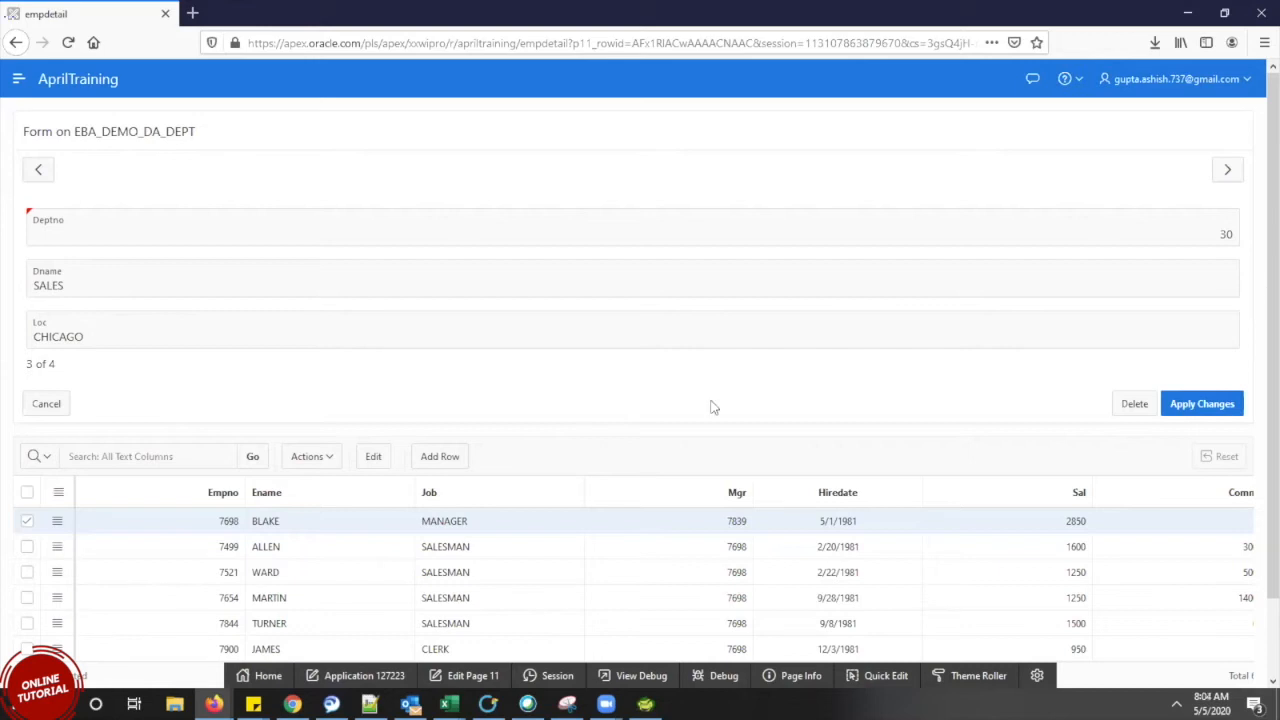
Browse the employee grid's Actions submenus, dismiss them, and close the running form window
click(313, 466)
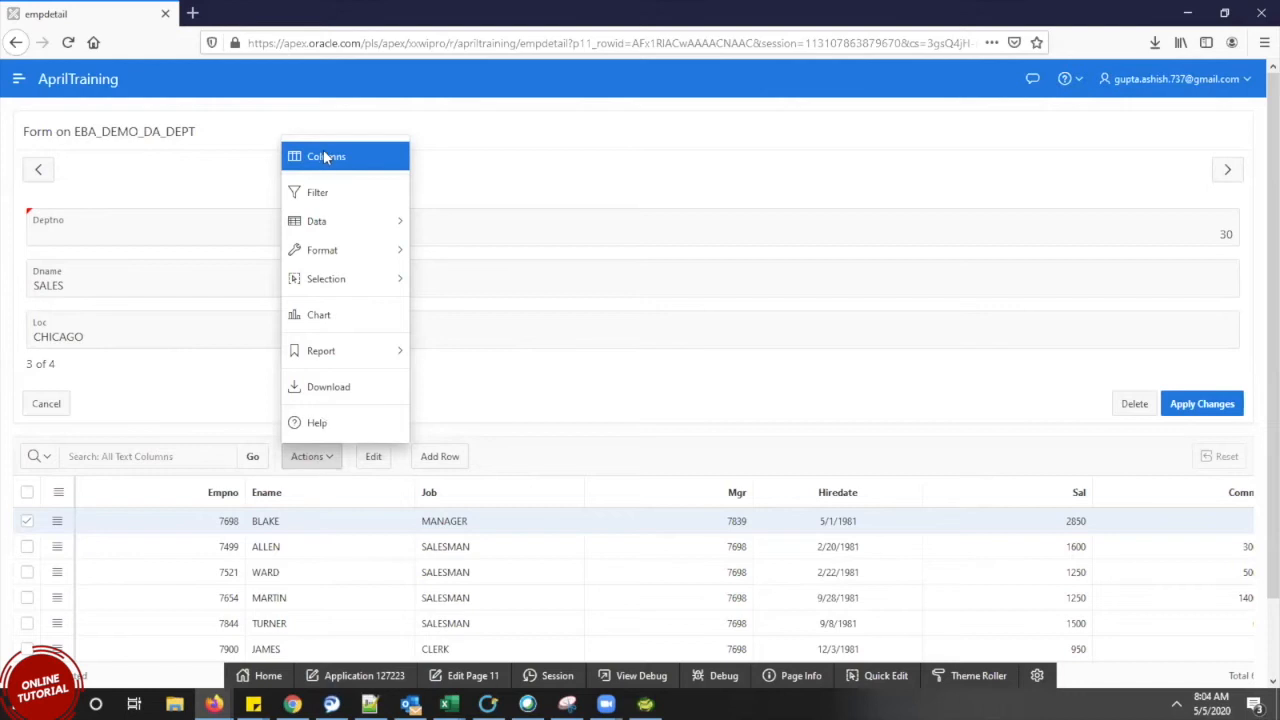
mouse_move(343, 262)
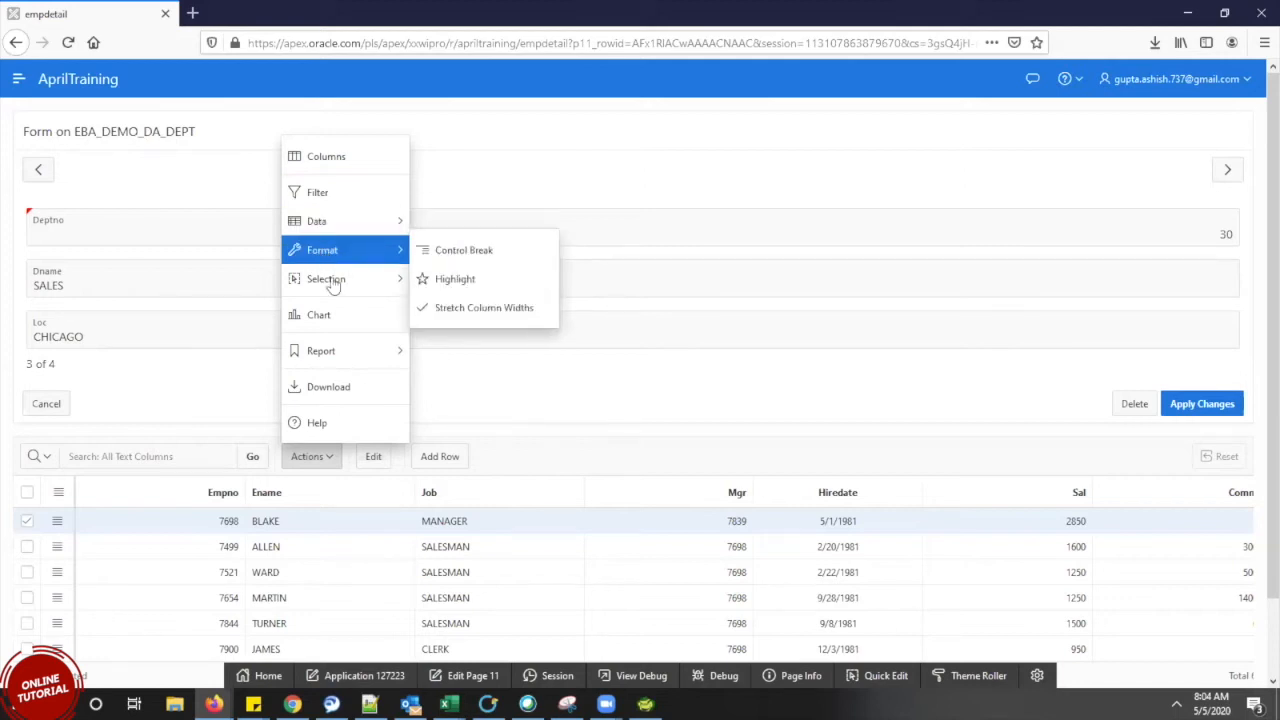
mouse_move(333, 284)
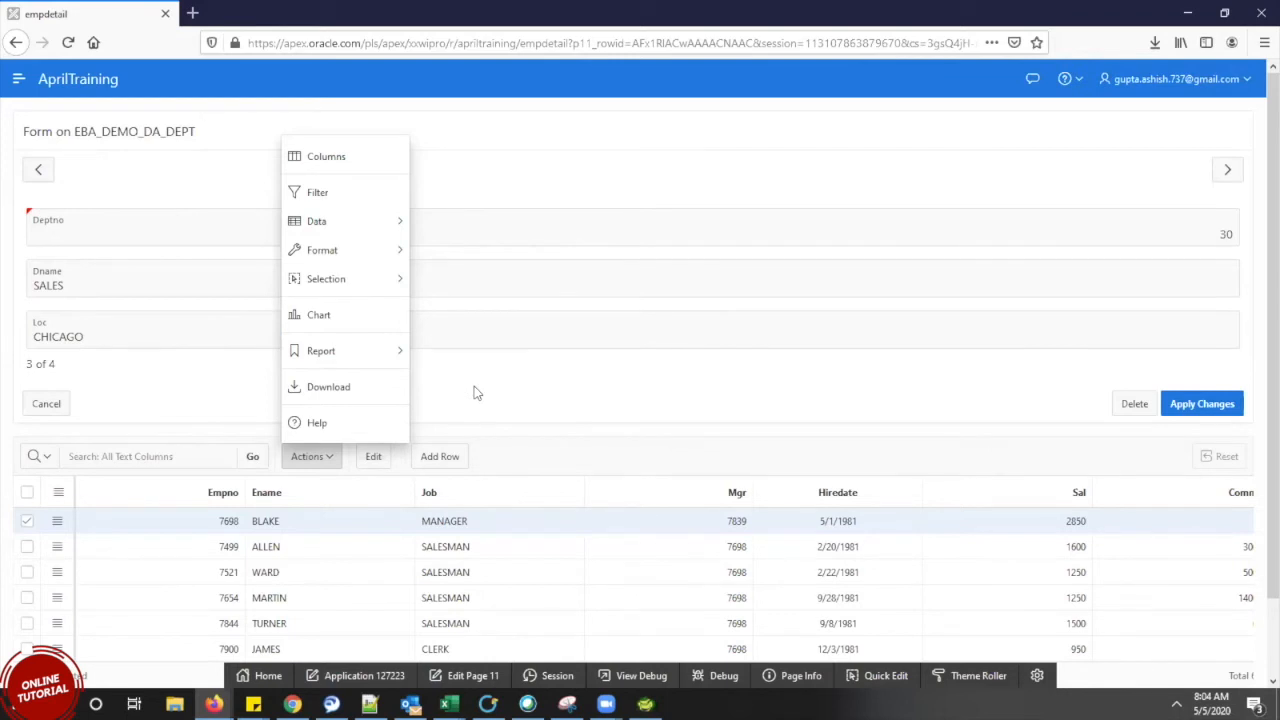
key(Escape)
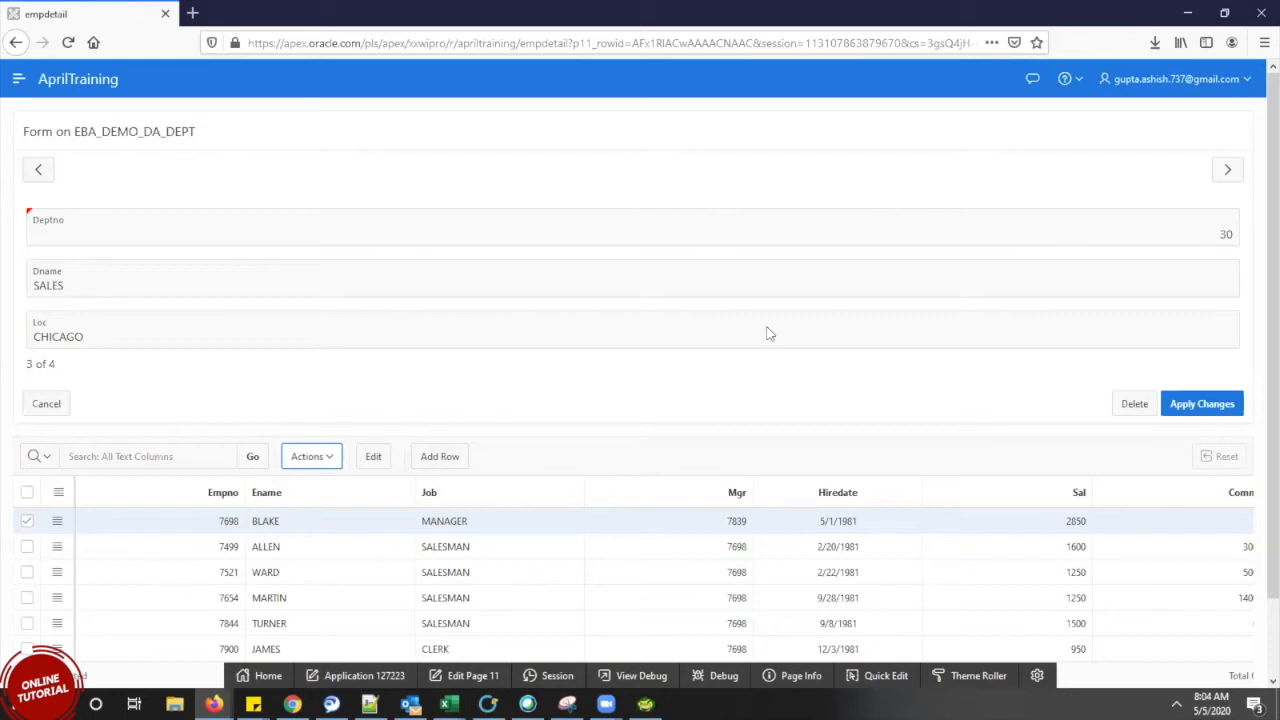
click(1260, 12)
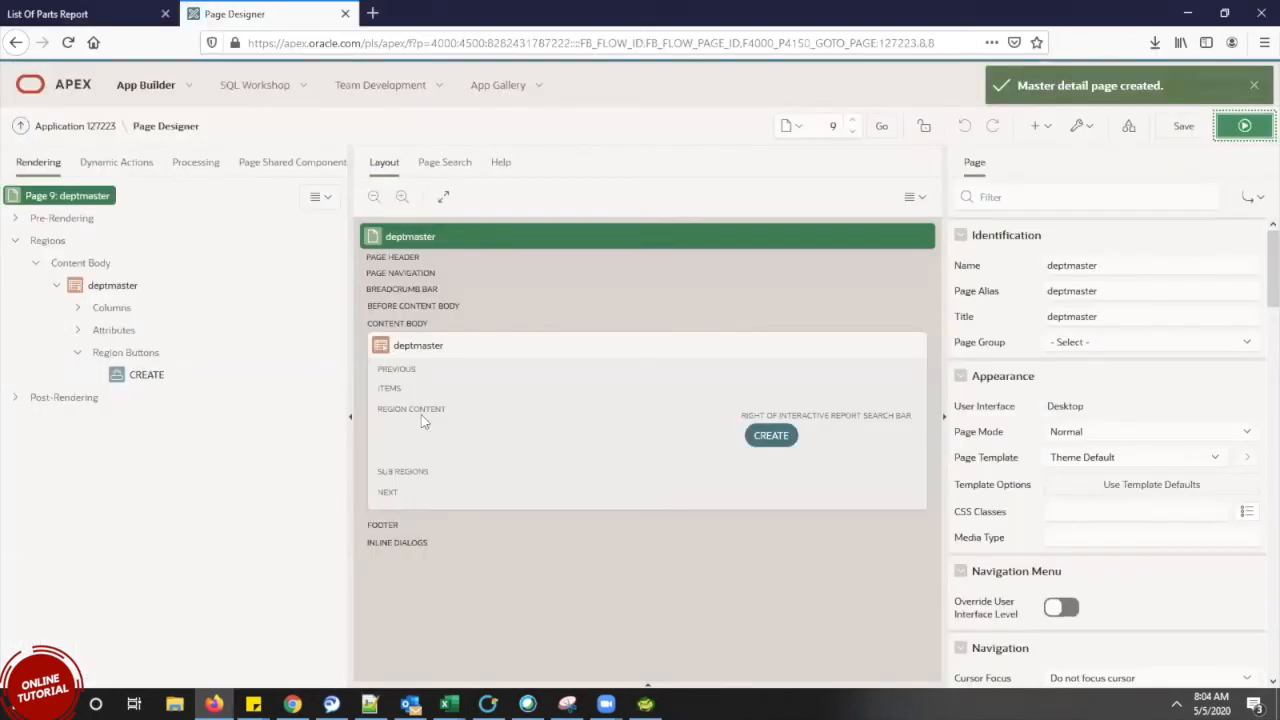
Return to Chrome's page 8 designer and start creating a new page
click(292, 704)
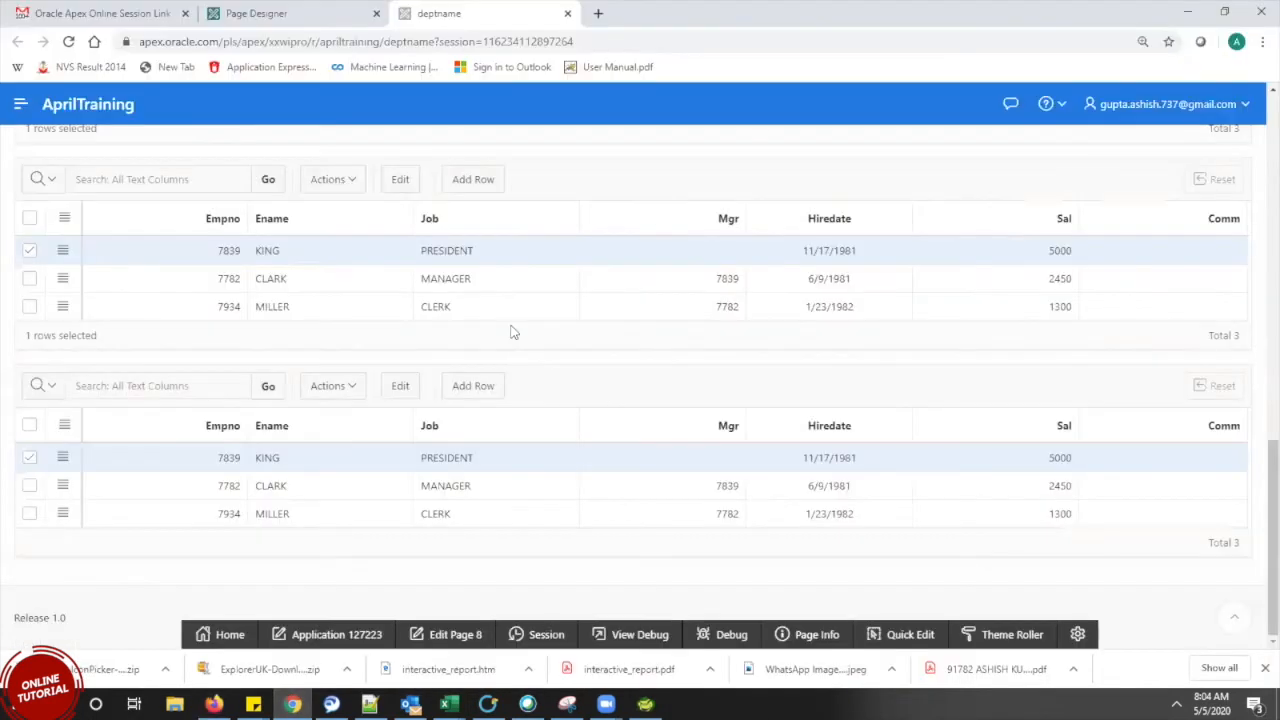
click(453, 636)
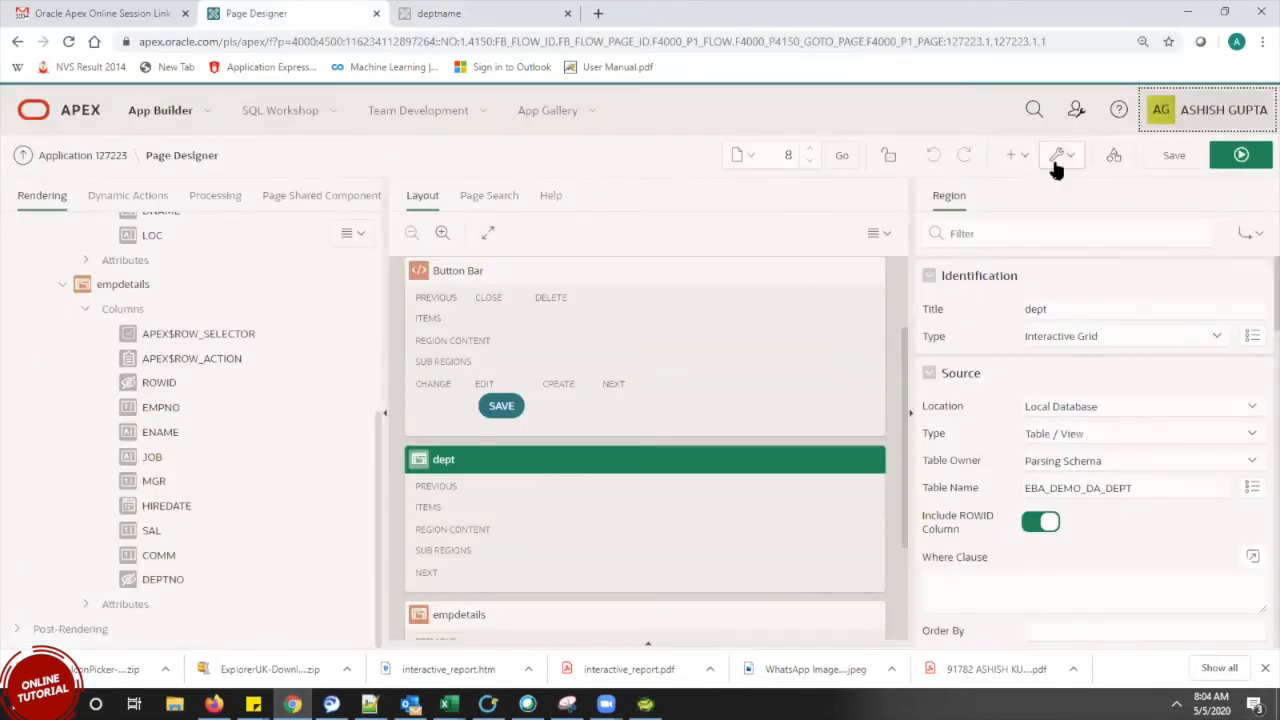
click(1018, 160)
click(1019, 180)
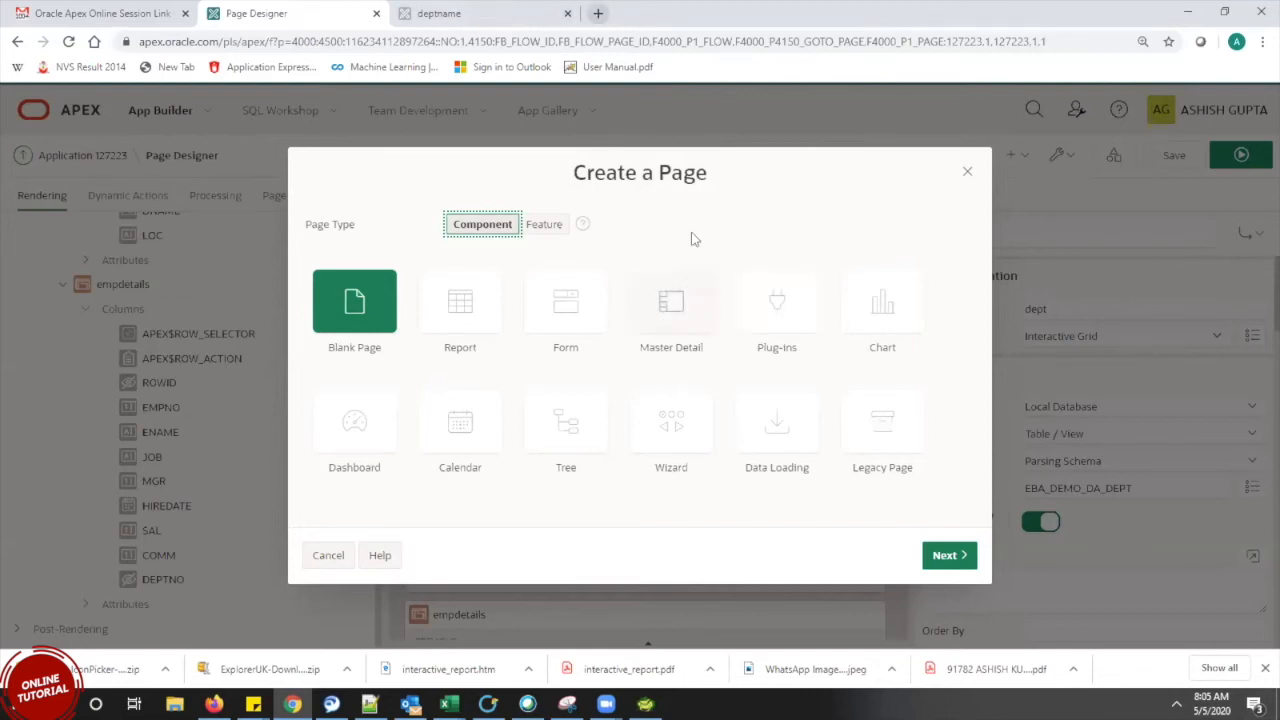
Check the Master Detail and Plug-Ins page types, see no plug-ins installed, and close the dialog
click(661, 320)
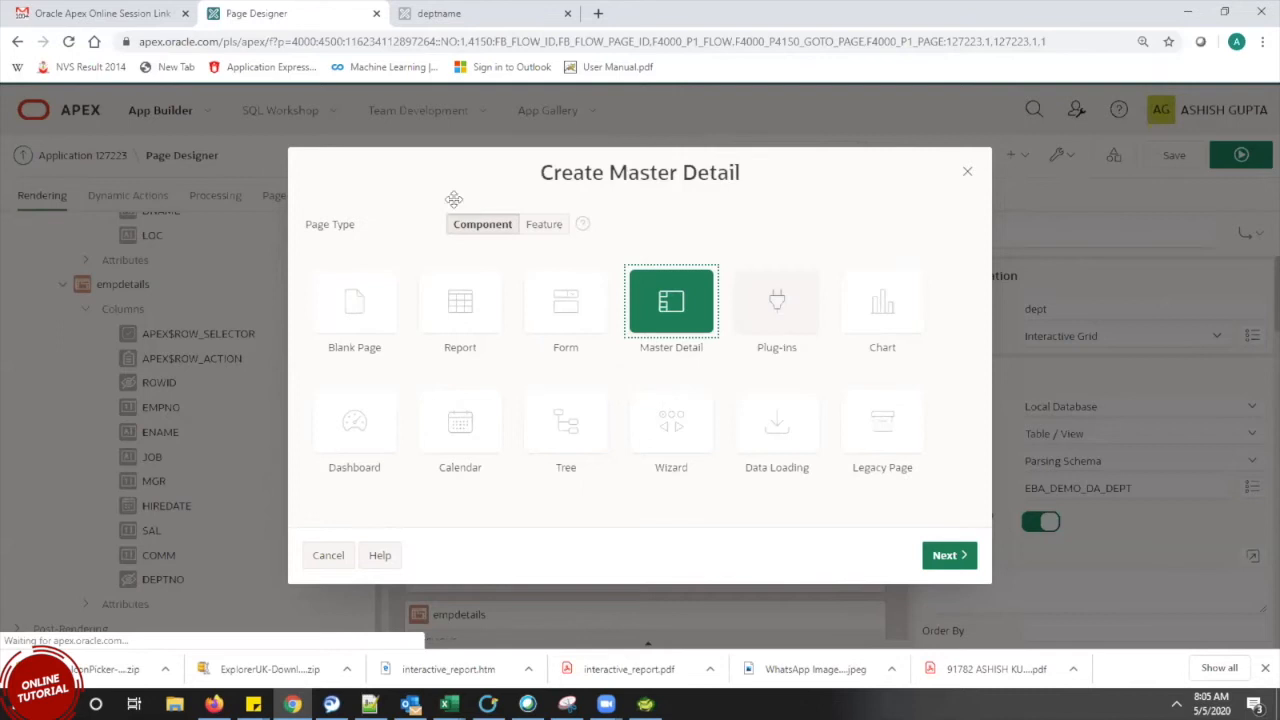
click(17, 41)
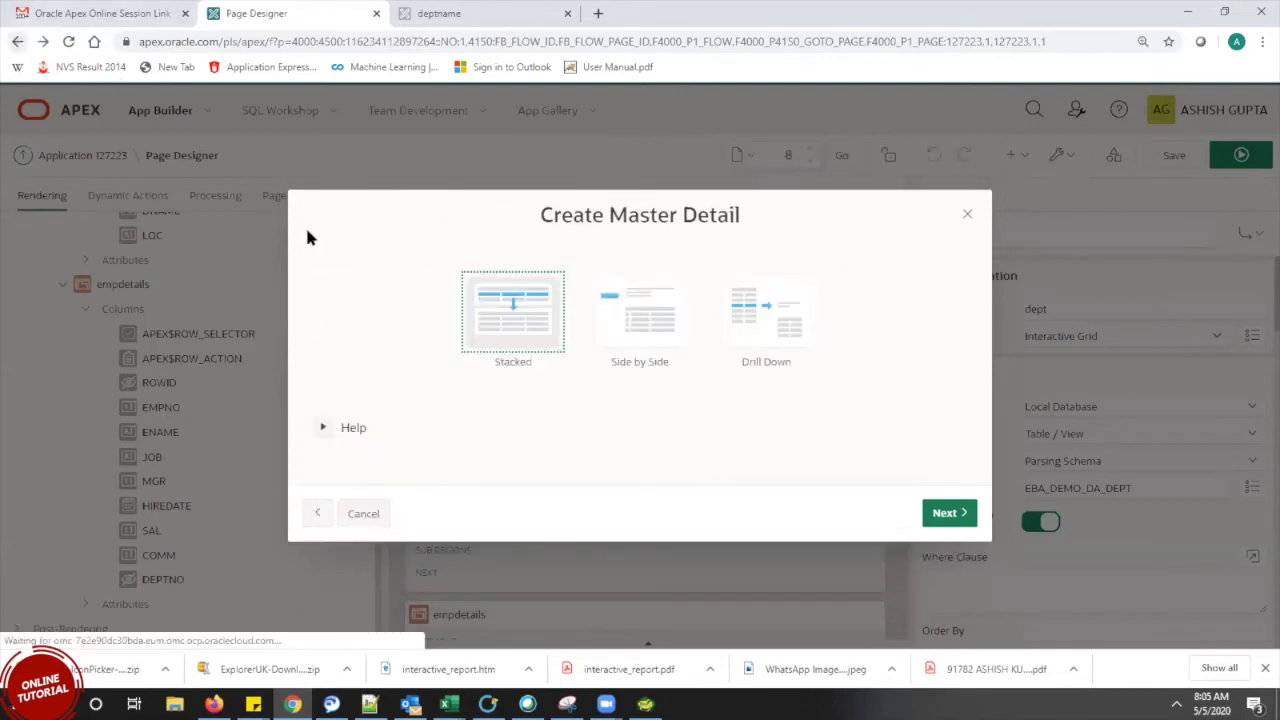
click(785, 318)
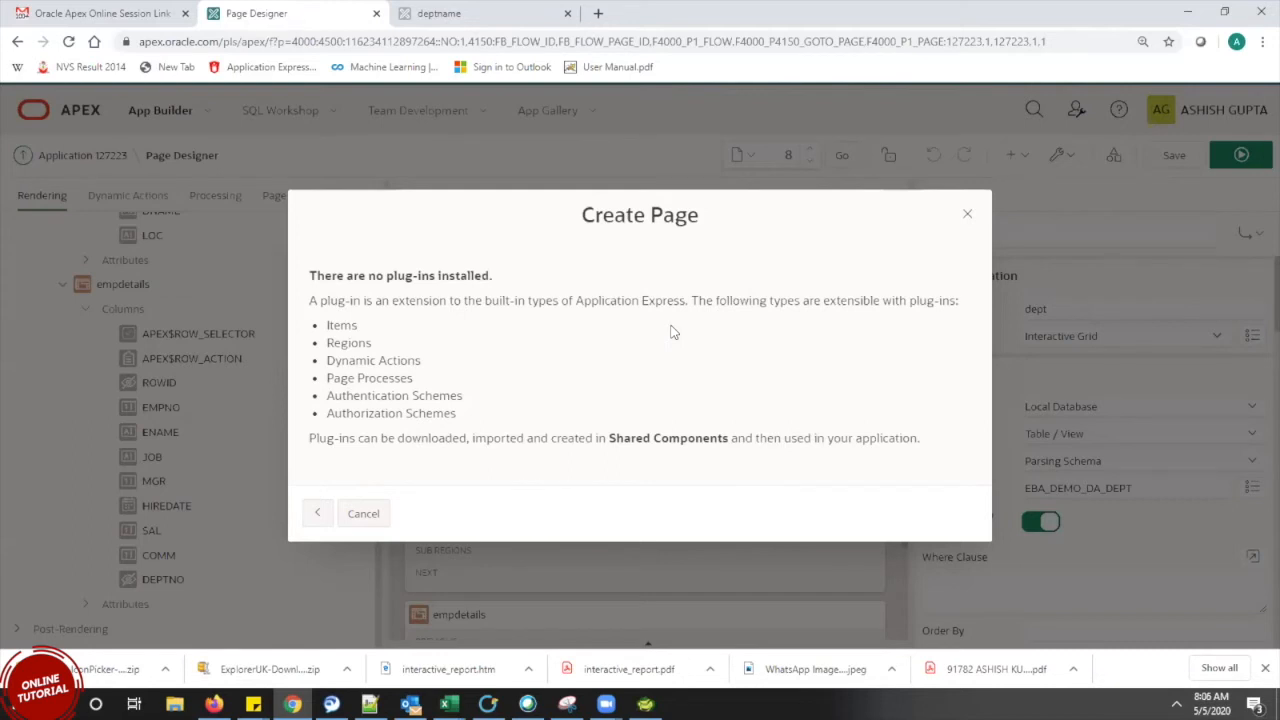
click(968, 216)
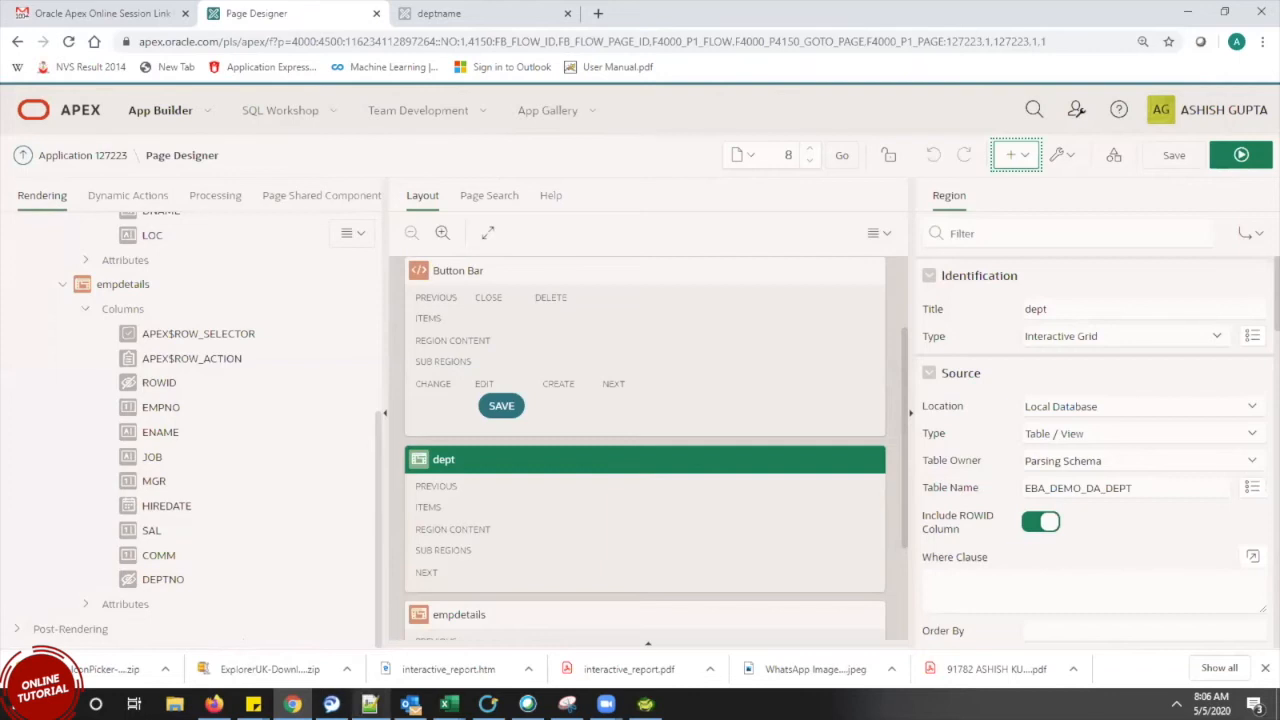
mouse_move(369, 704)
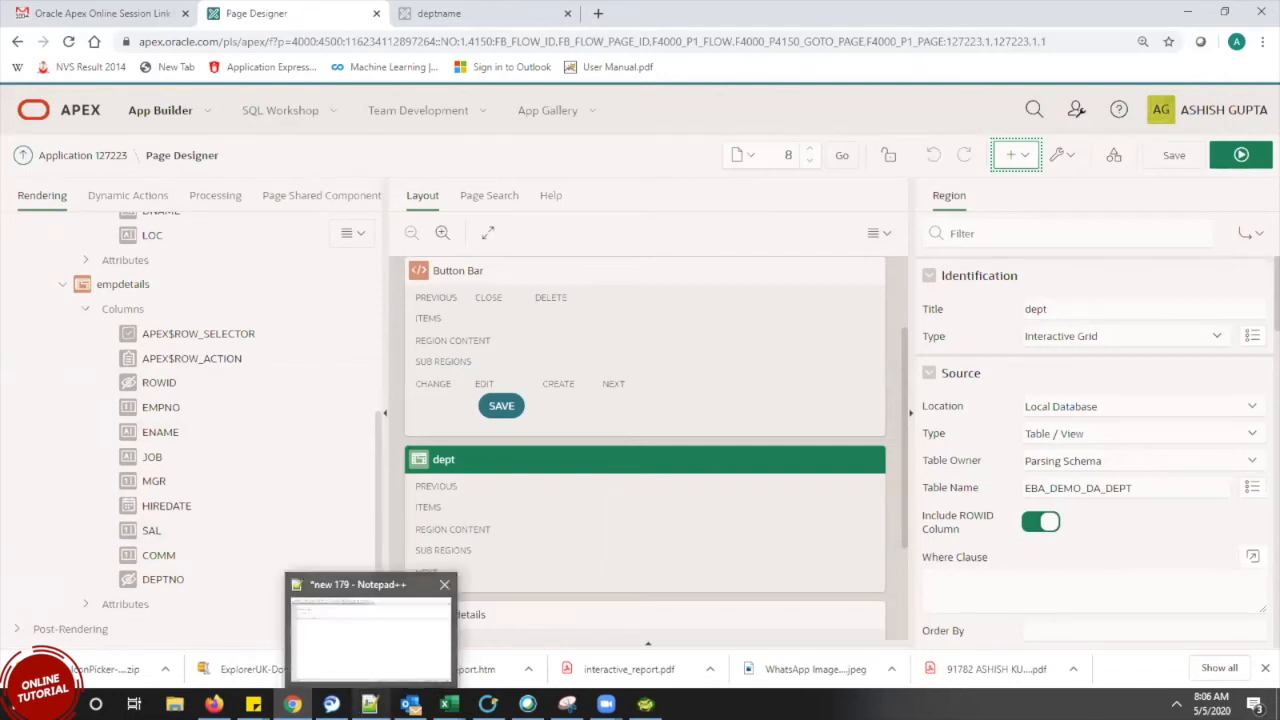
Google 'oracle apex plugin' in a new tab and open Oracle's Plug-Ins result in another tab
click(376, 676)
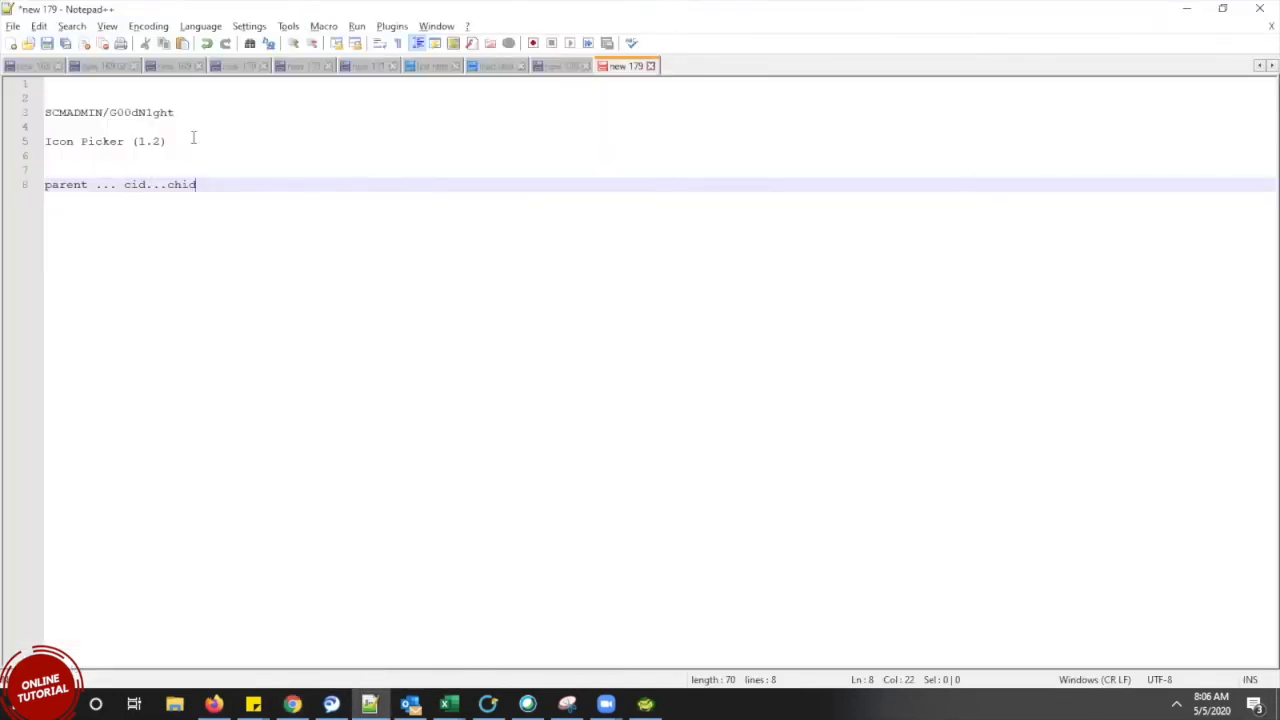
key(alt+Tab)
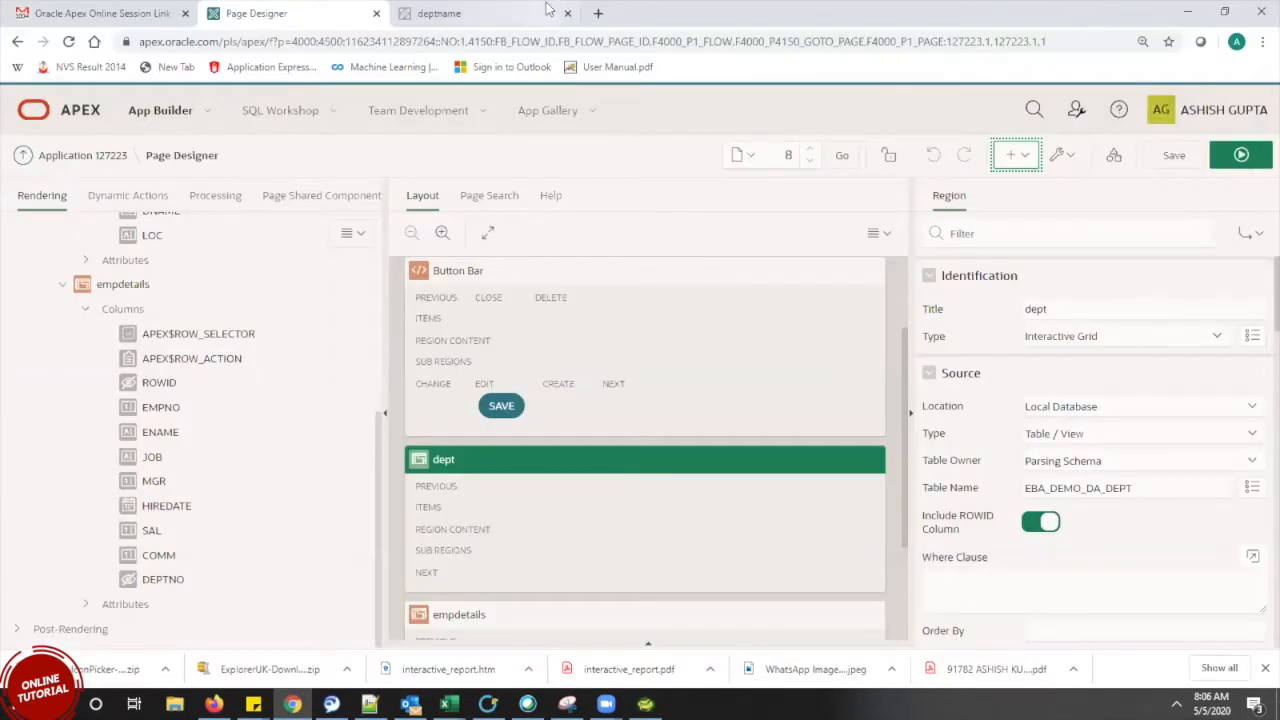
key(ctrl+t)
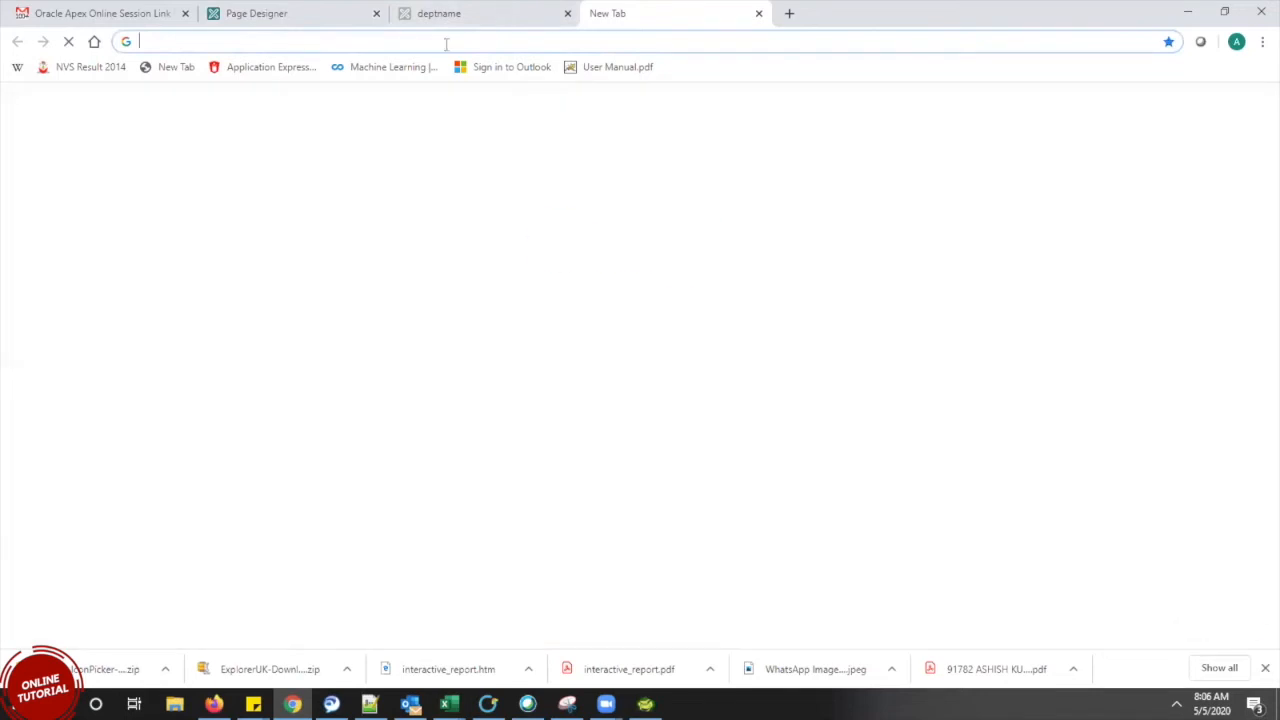
text(or)
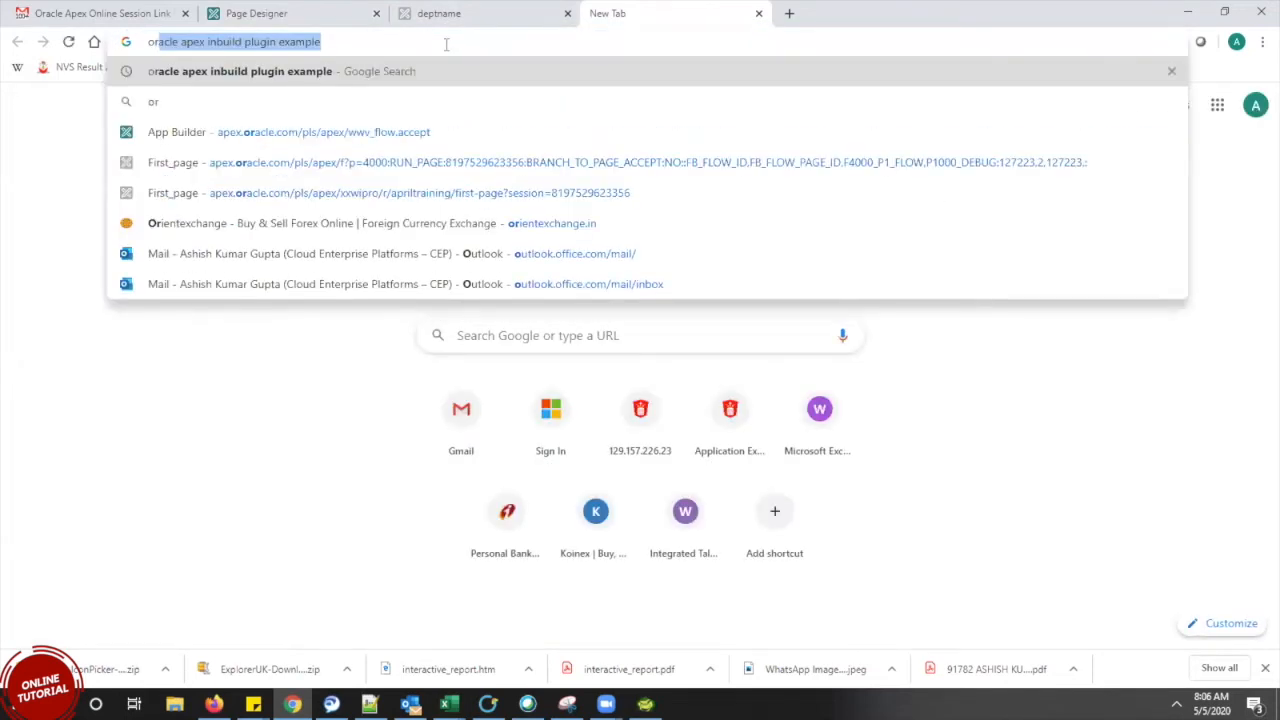
text(acle a)
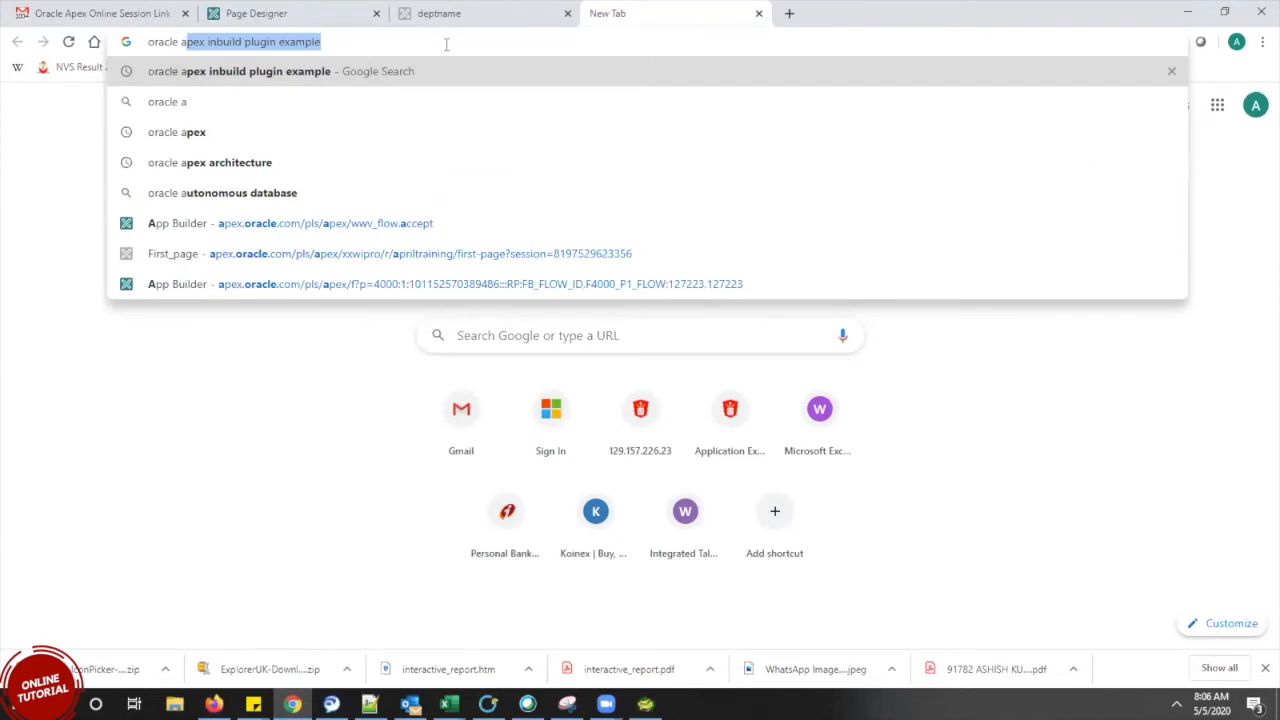
text(pex pl)
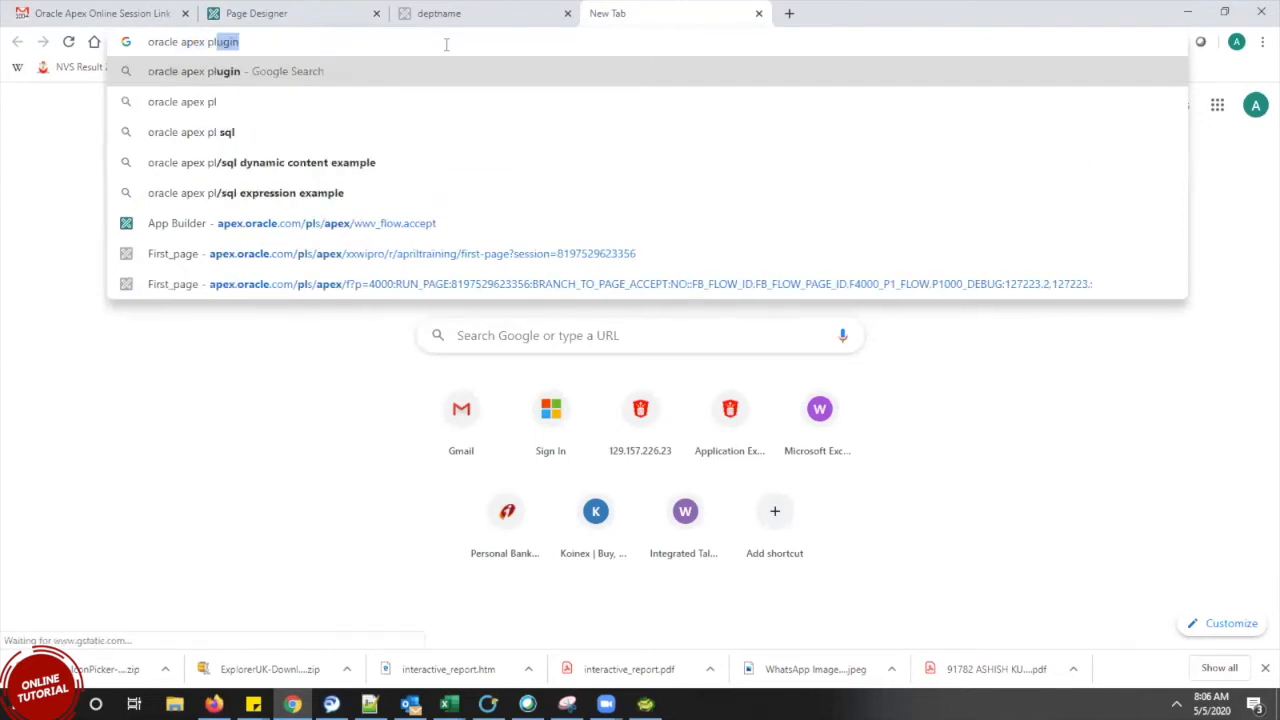
text(ugin)
key(Return)
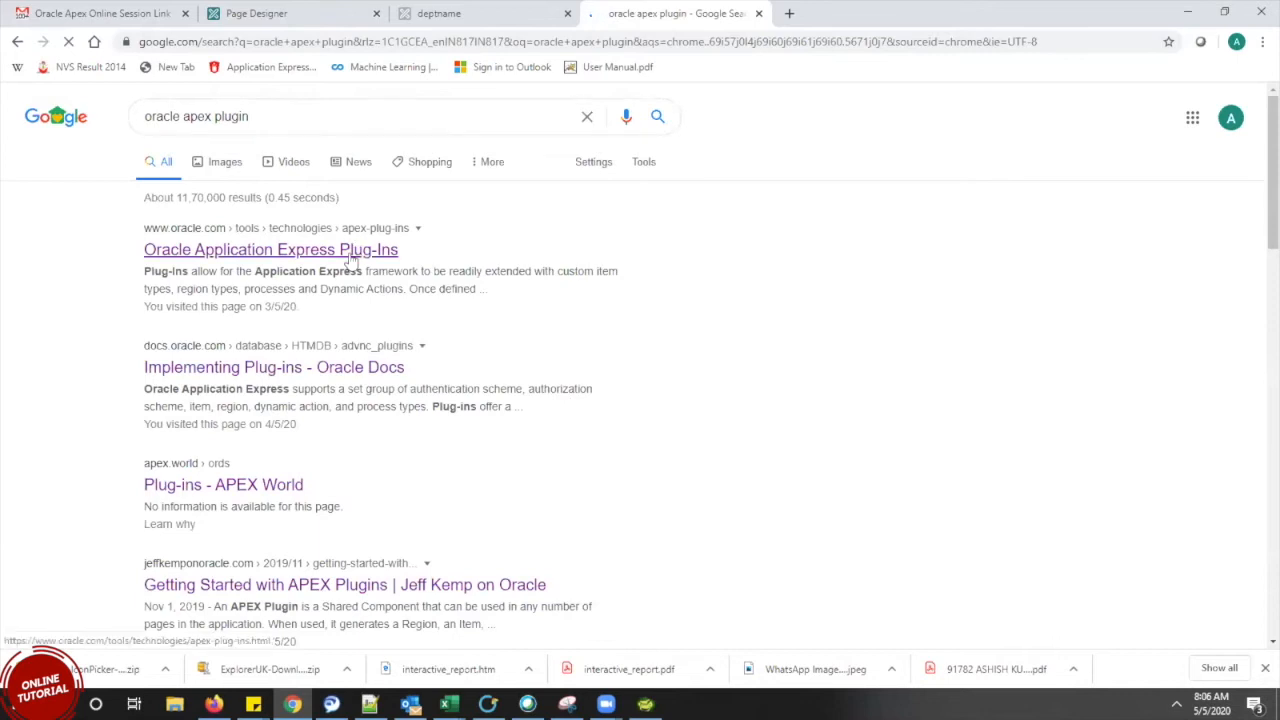
right_click(350, 260)
click(390, 266)
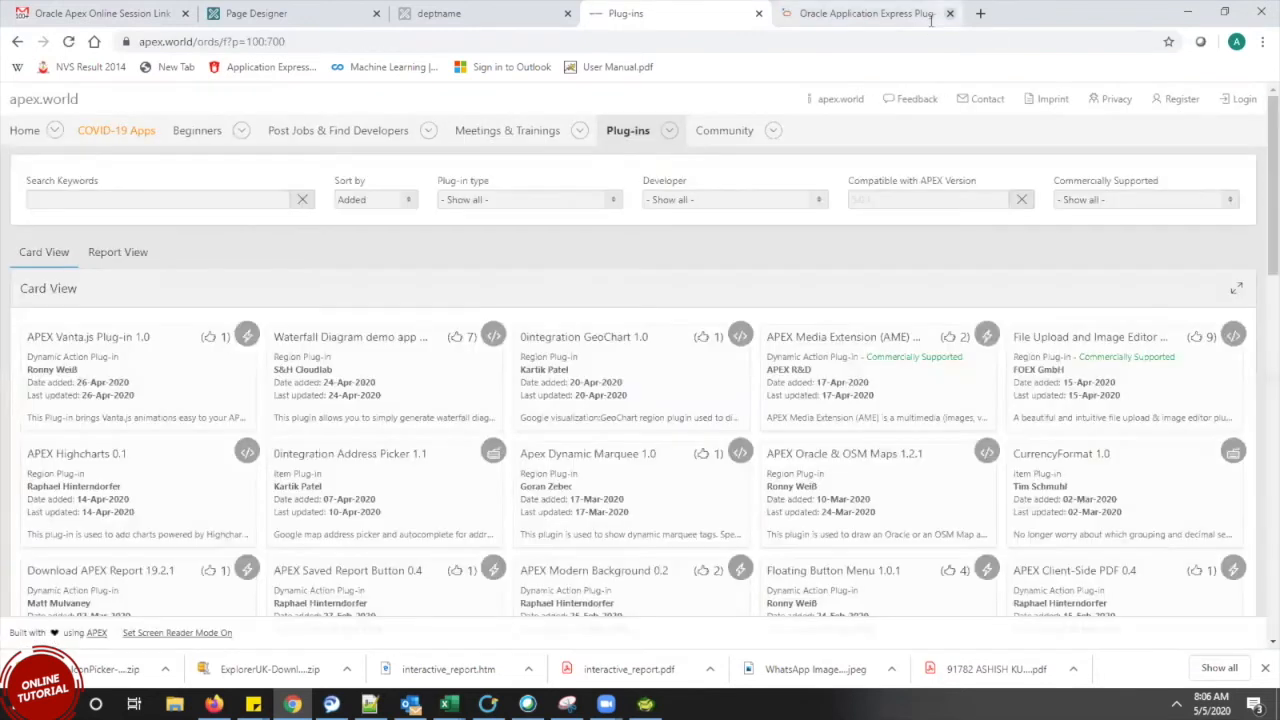
Close the Oracle plug-ins tab and scroll down apex.world's Card View plug-in gallery
click(949, 13)
click(734, 39)
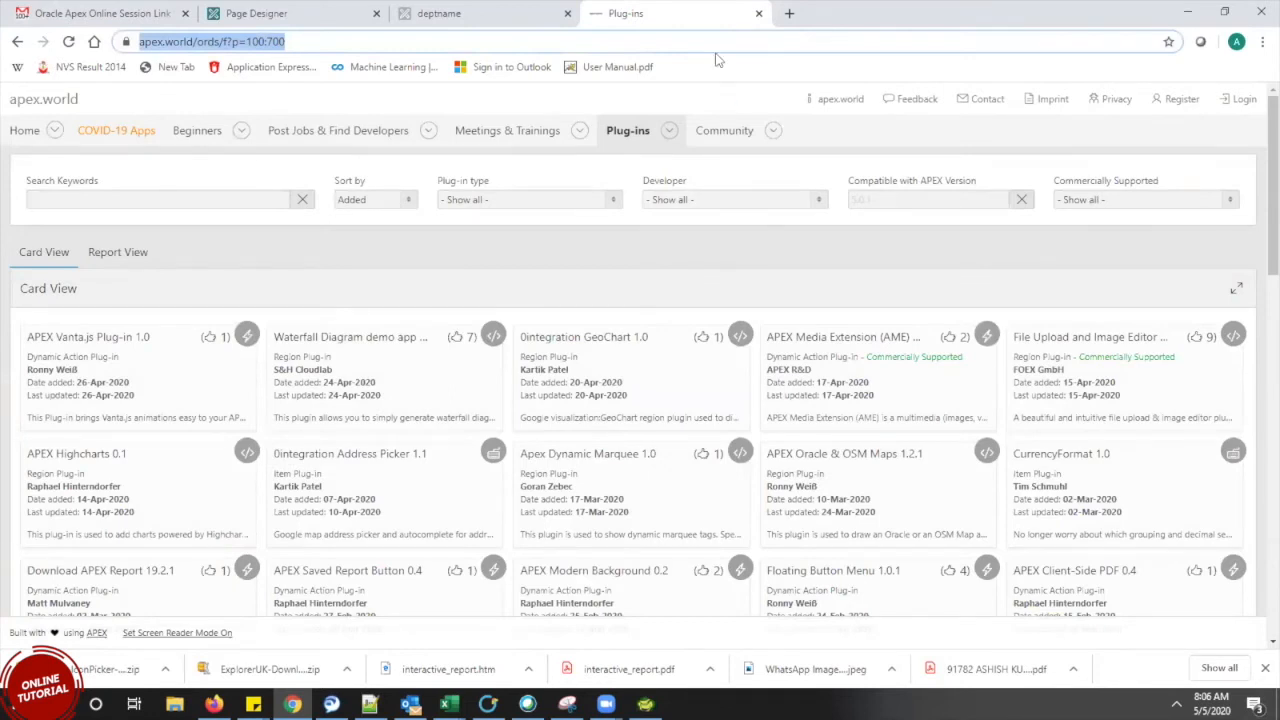
click(704, 45)
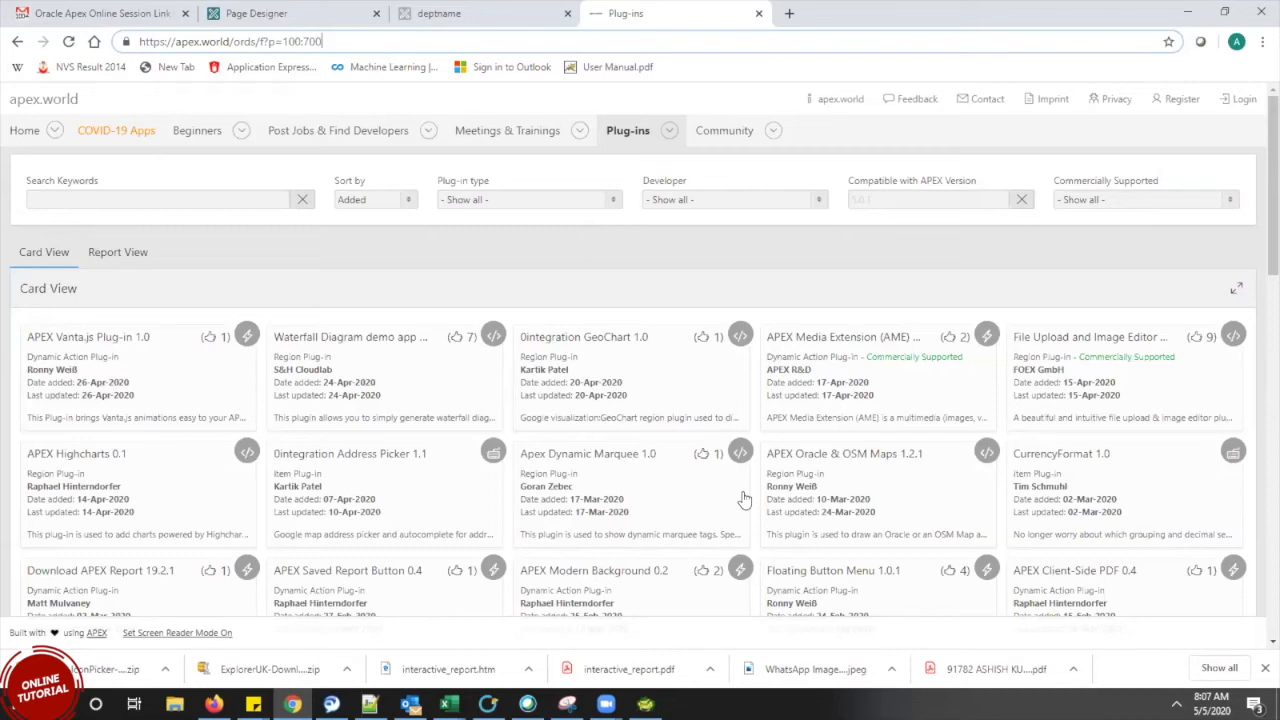
click(700, 437)
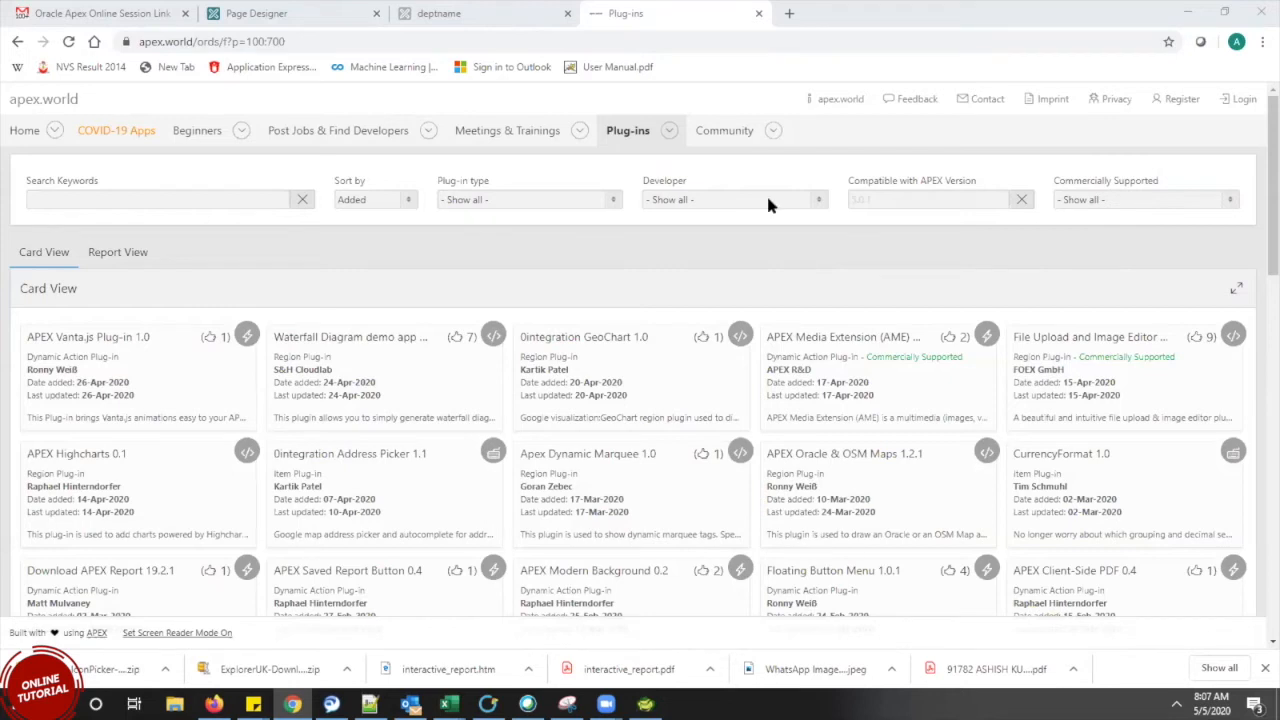
scroll(1258, 250, down, 1)
scroll(1258, 250, down, 2)
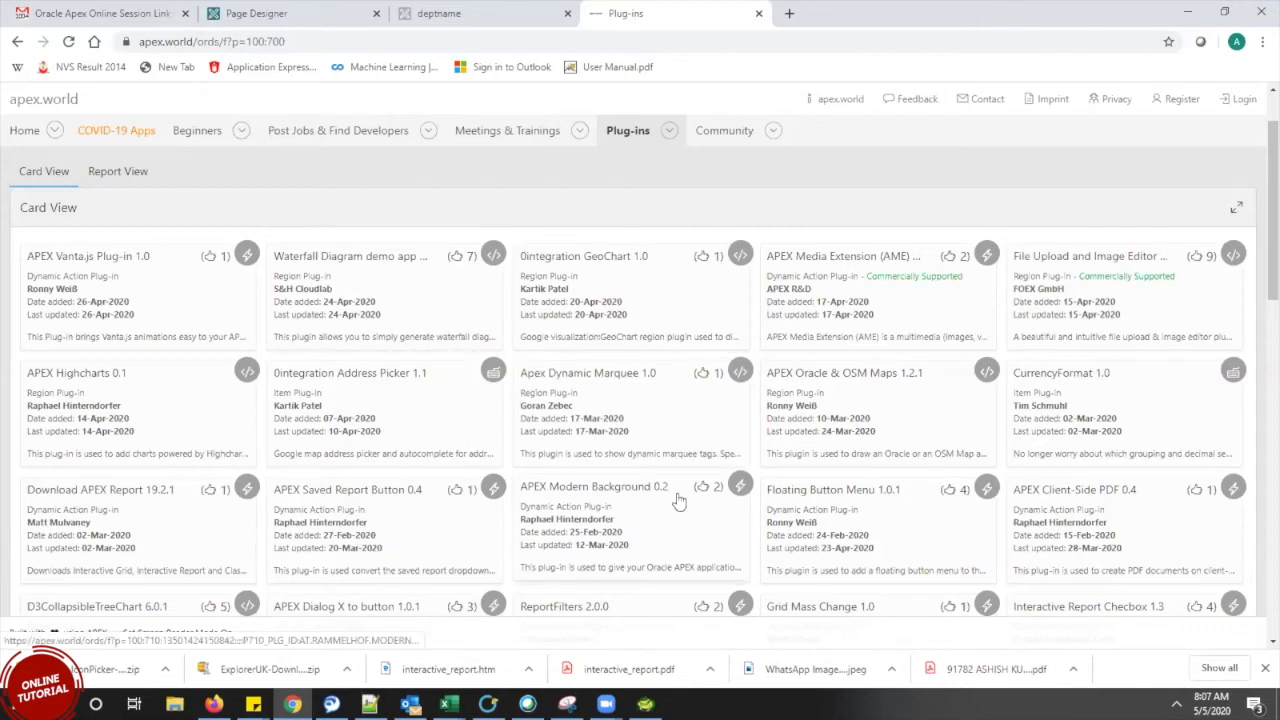
click(368, 296)
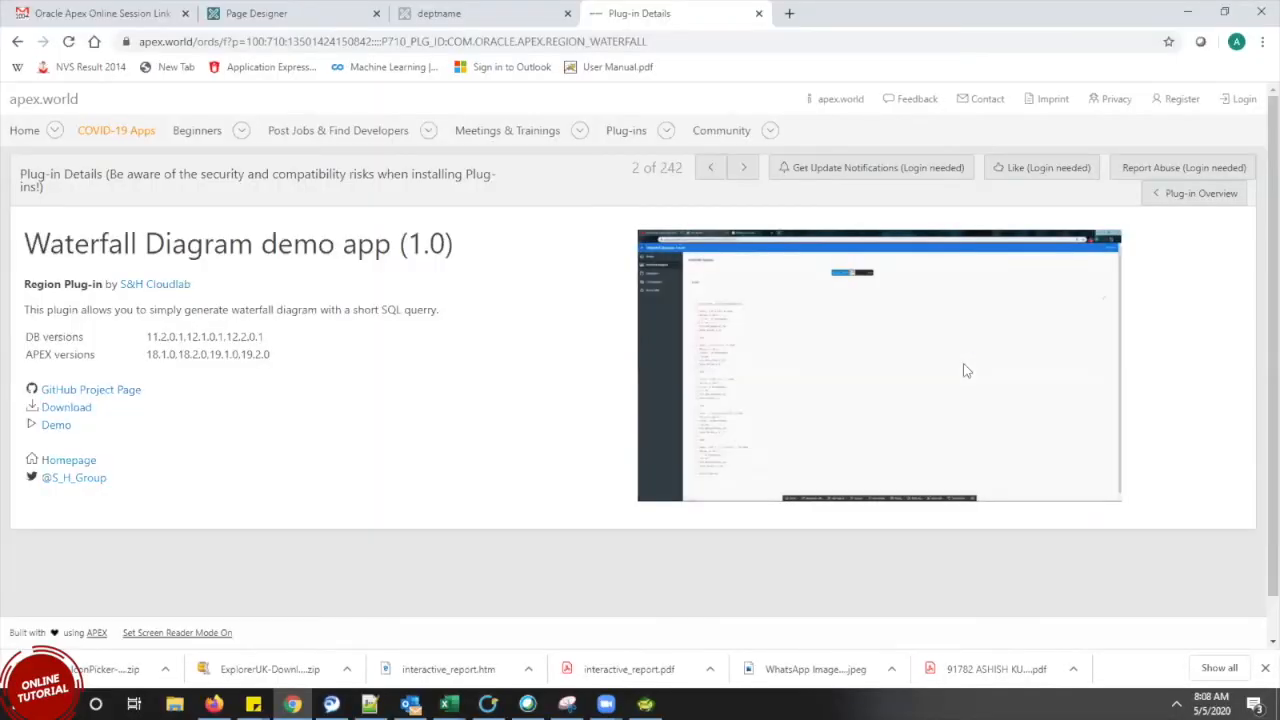
click(17, 42)
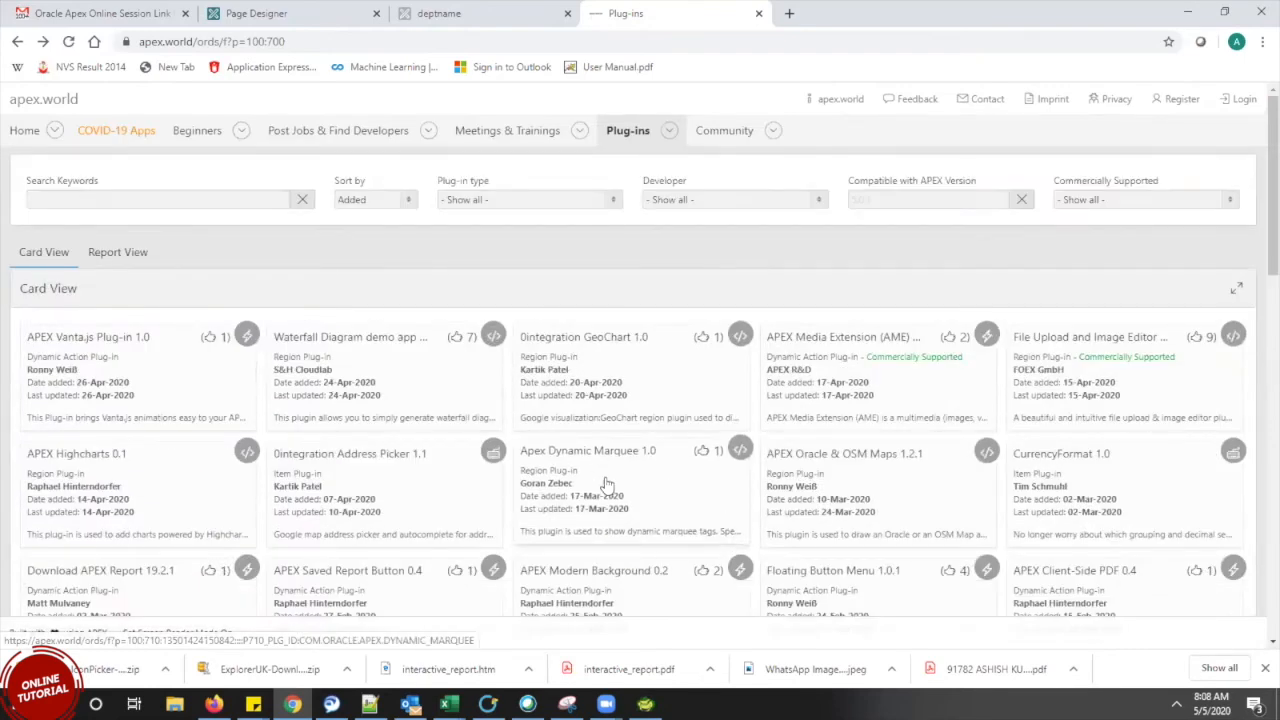
Try the 0integration Address Picker demo with an Iconic Building search, then go back to the gallery
click(352, 487)
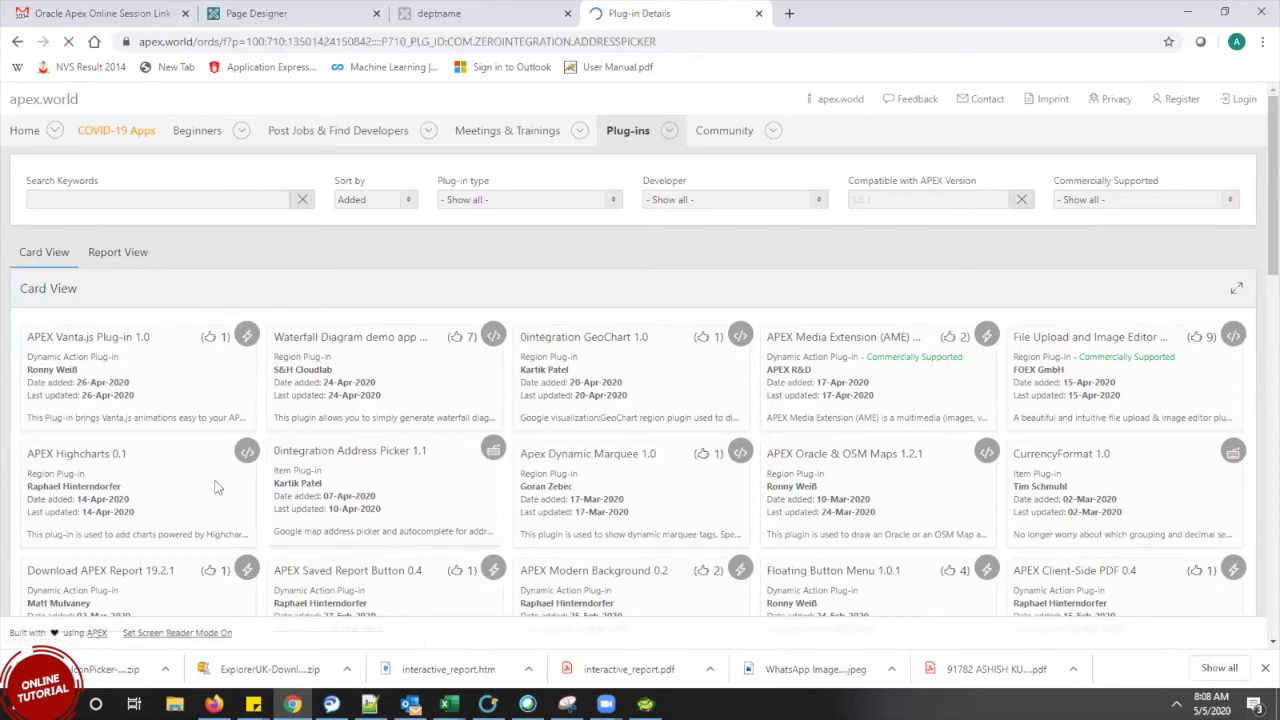
text(con)
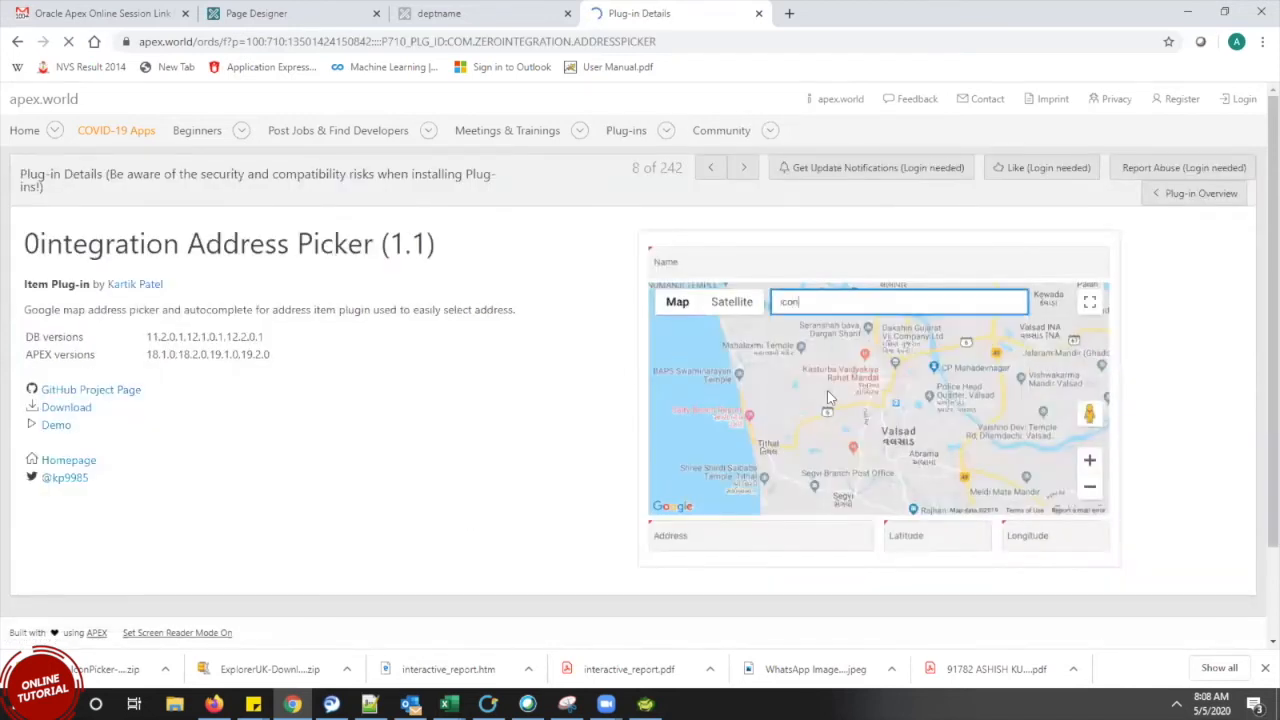
text(ic building)
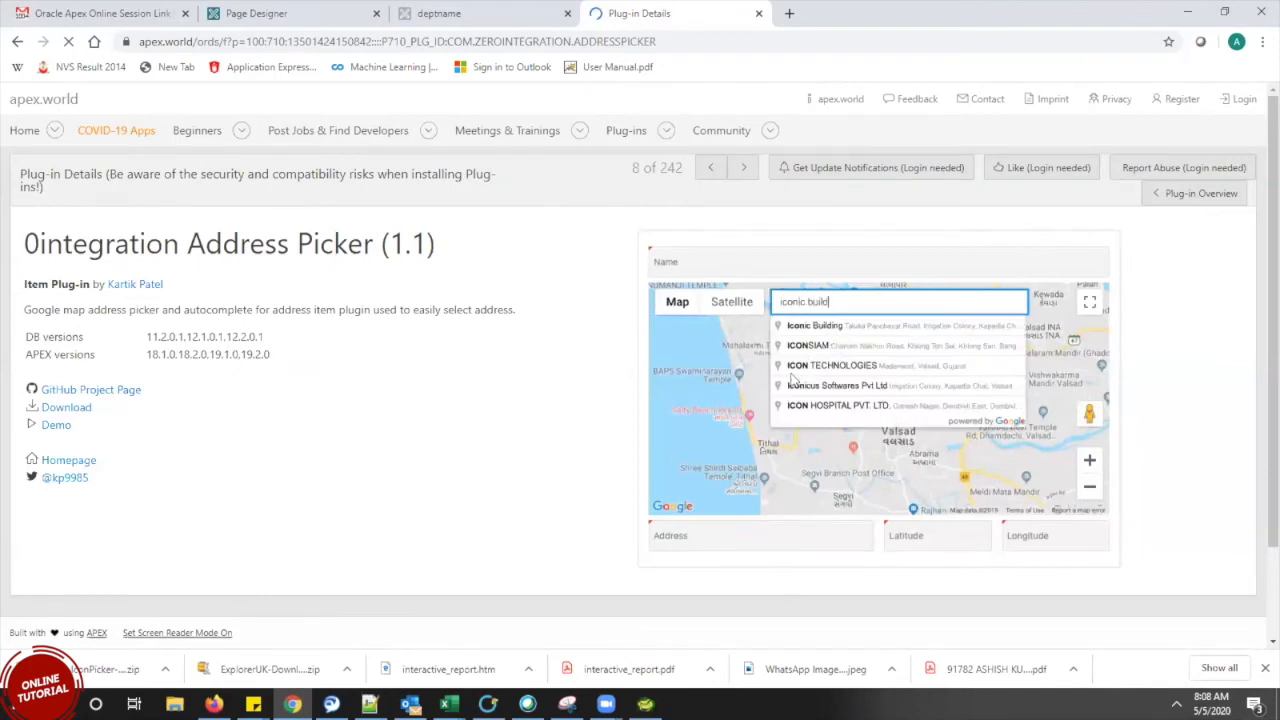
click(818, 329)
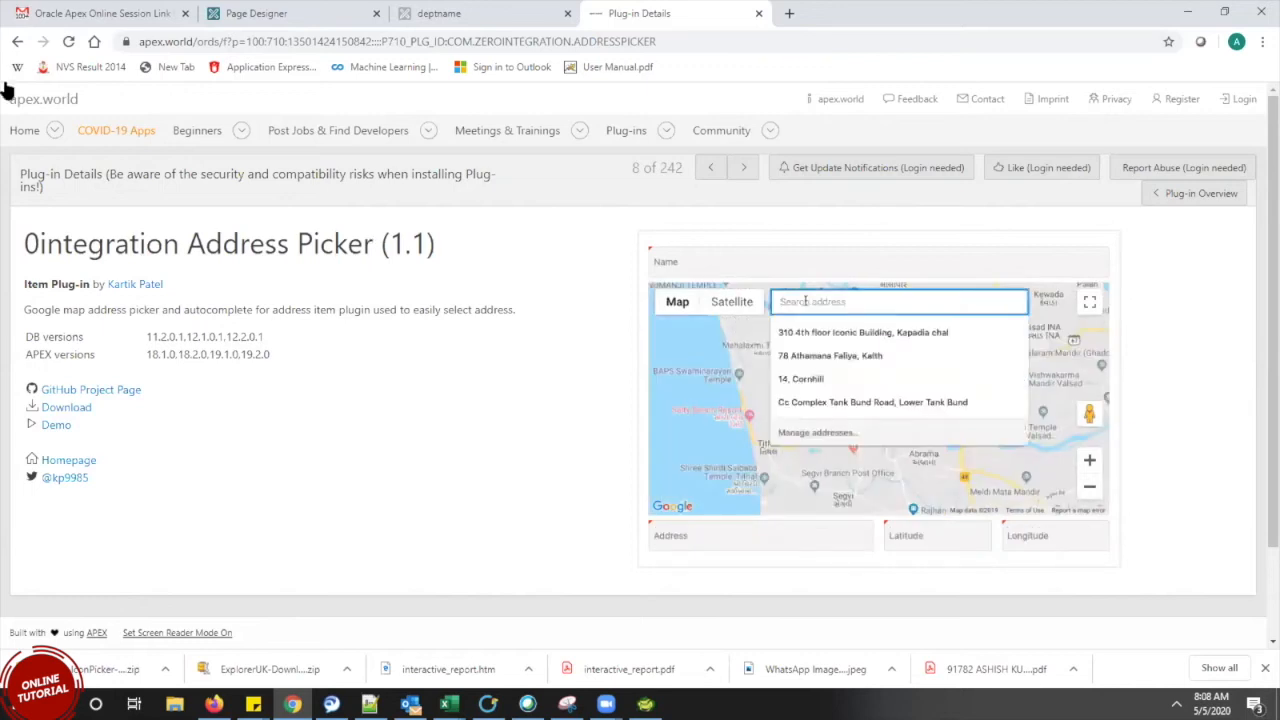
click(16, 42)
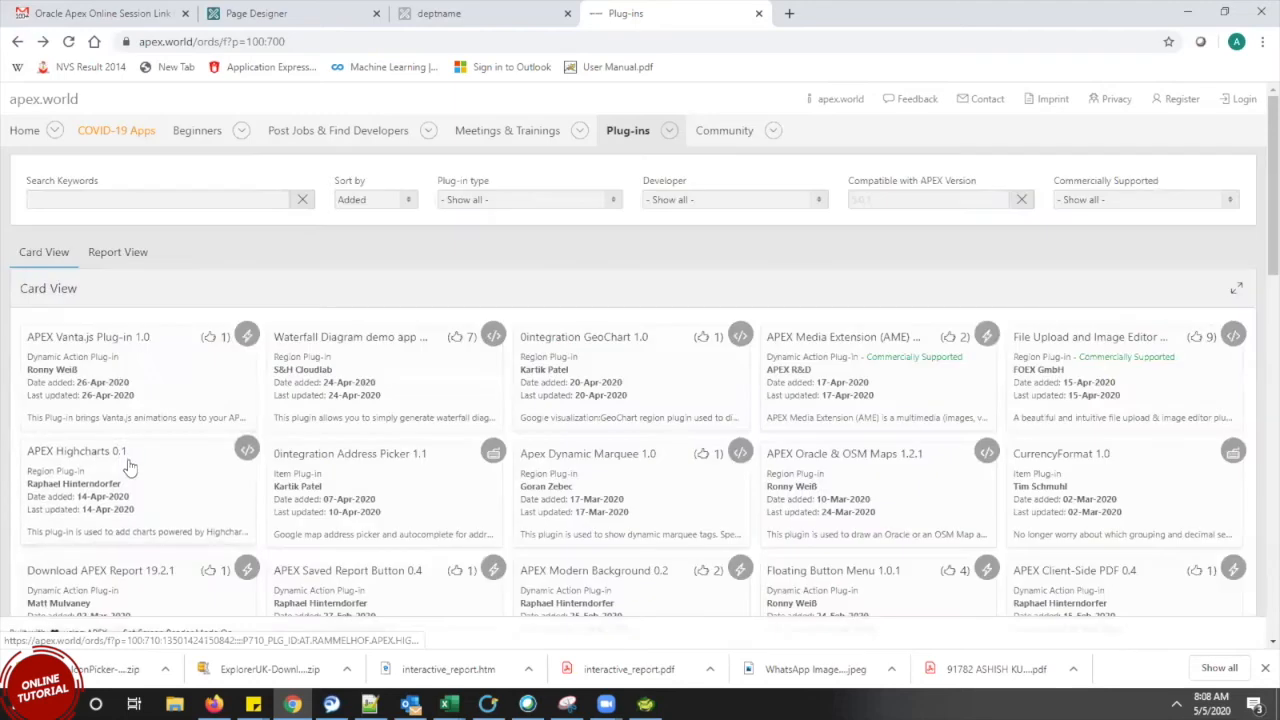
click(100, 455)
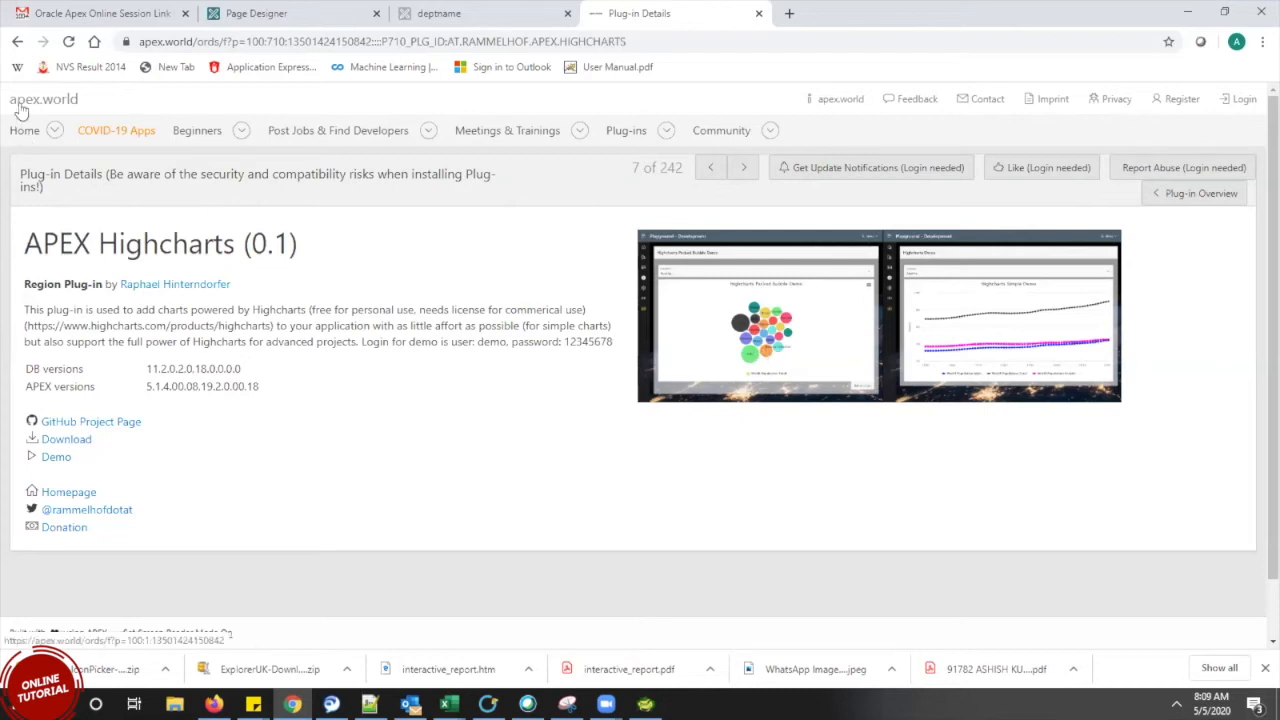
click(16, 42)
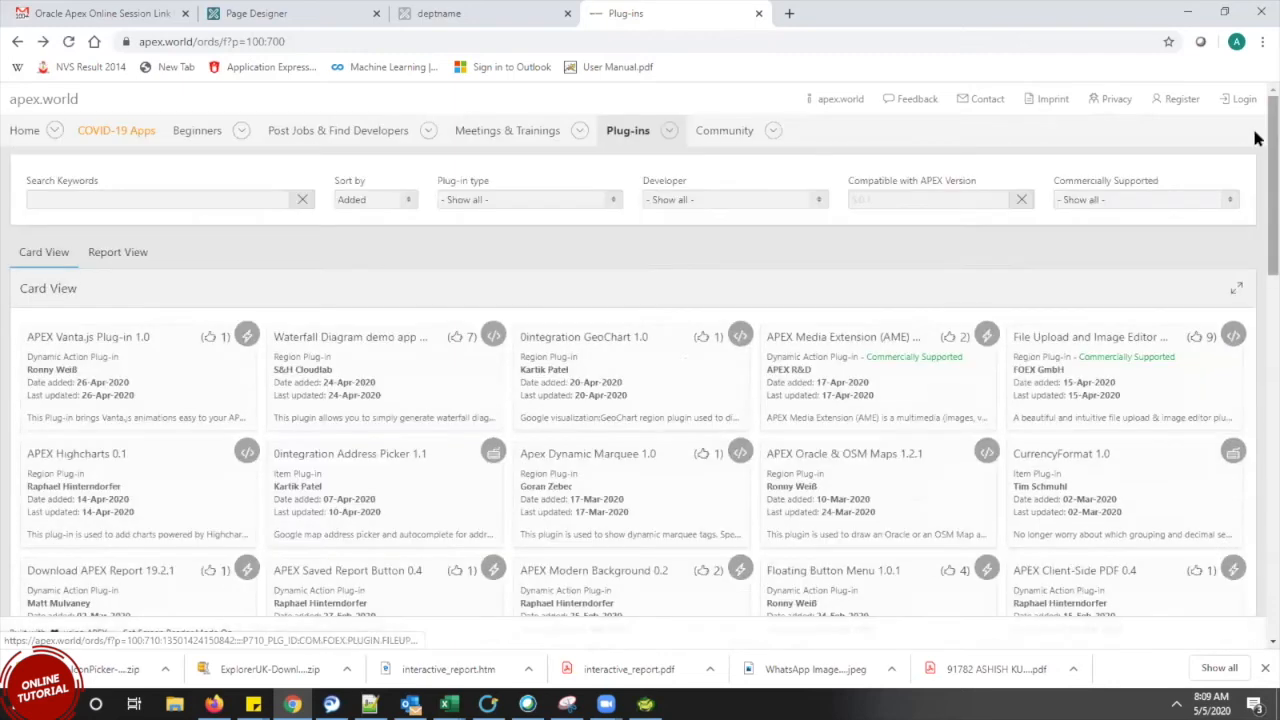
scroll(1257, 157, down, 1)
scroll(1257, 214, down, 10)
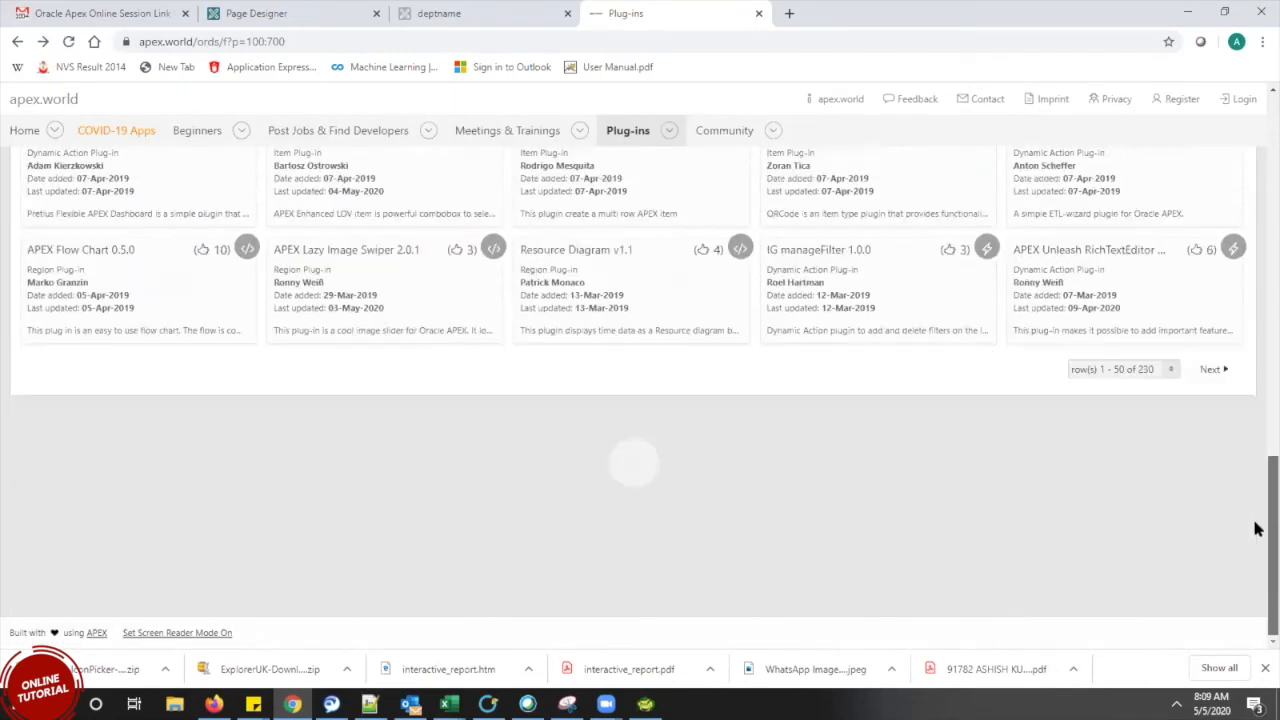
click(1150, 372)
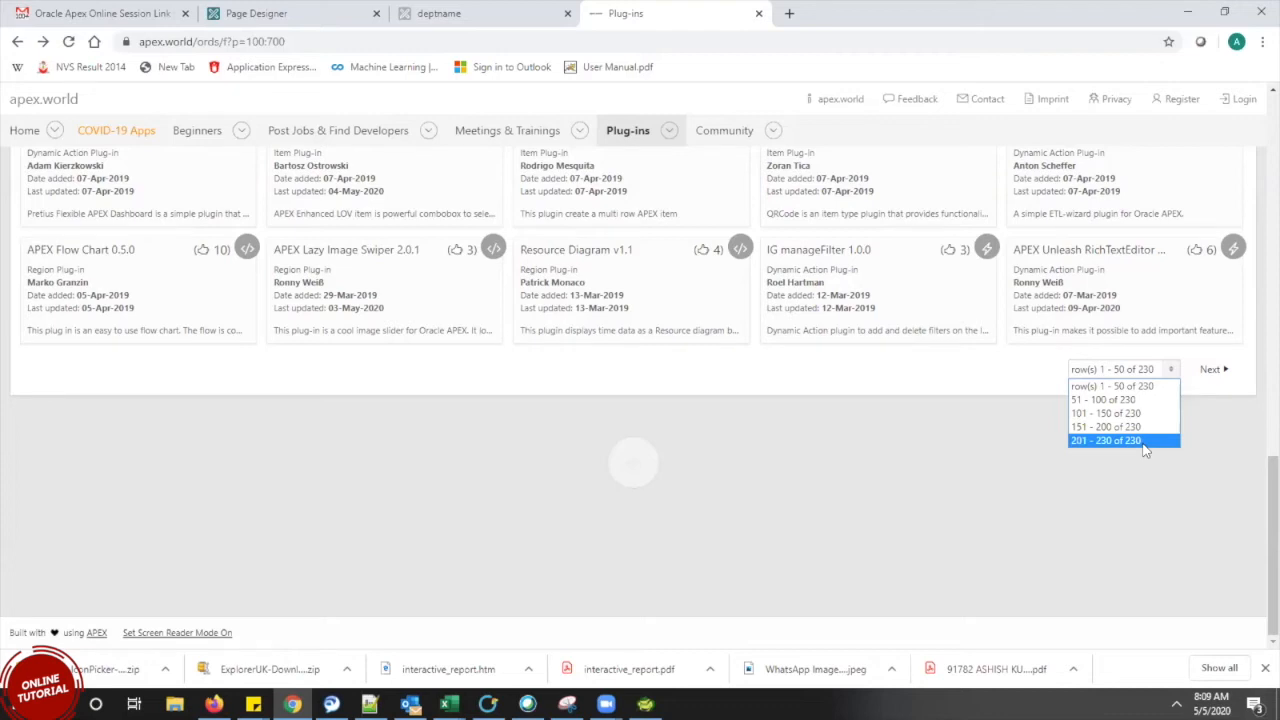
click(1075, 466)
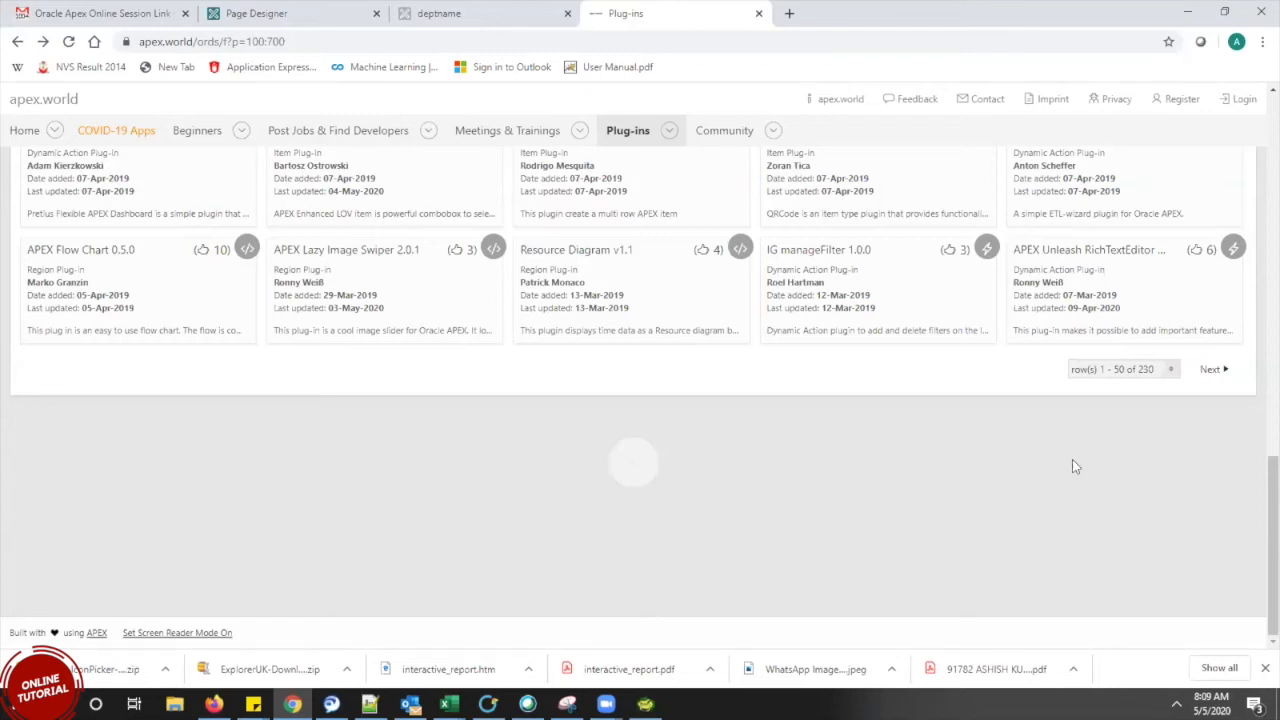
scroll(1252, 563, up, 1)
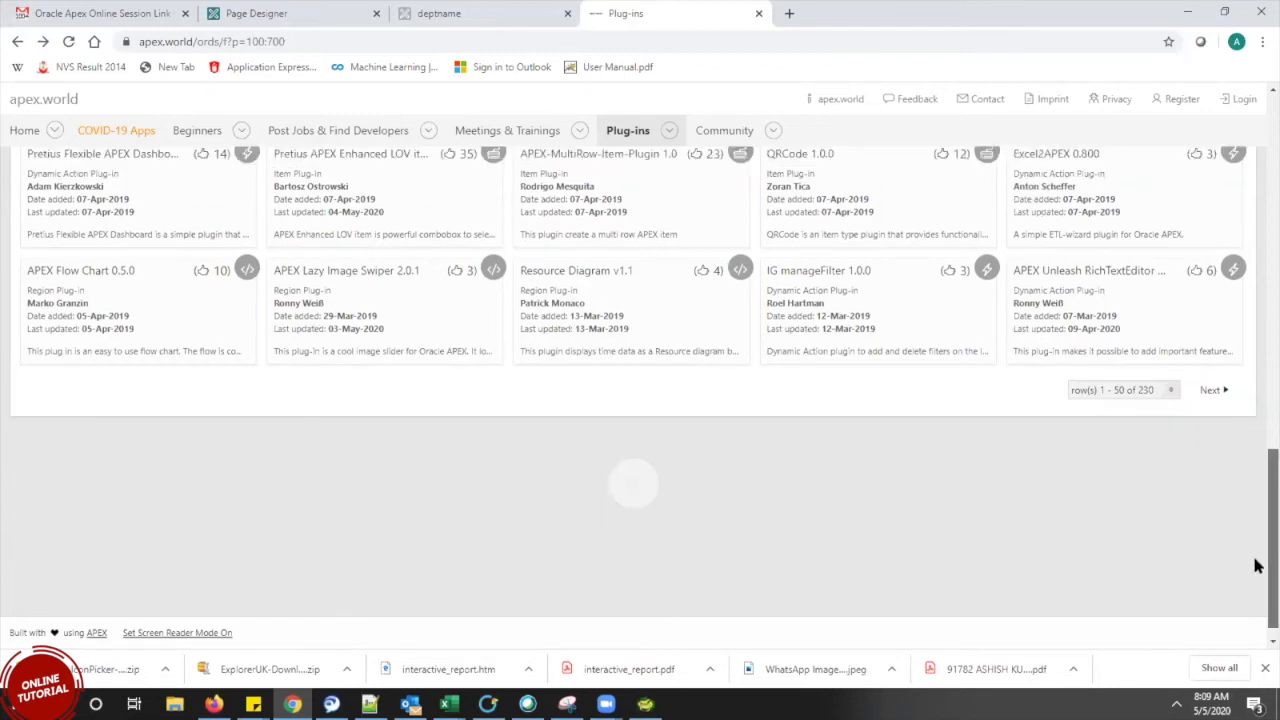
scroll(1257, 560, up, 5)
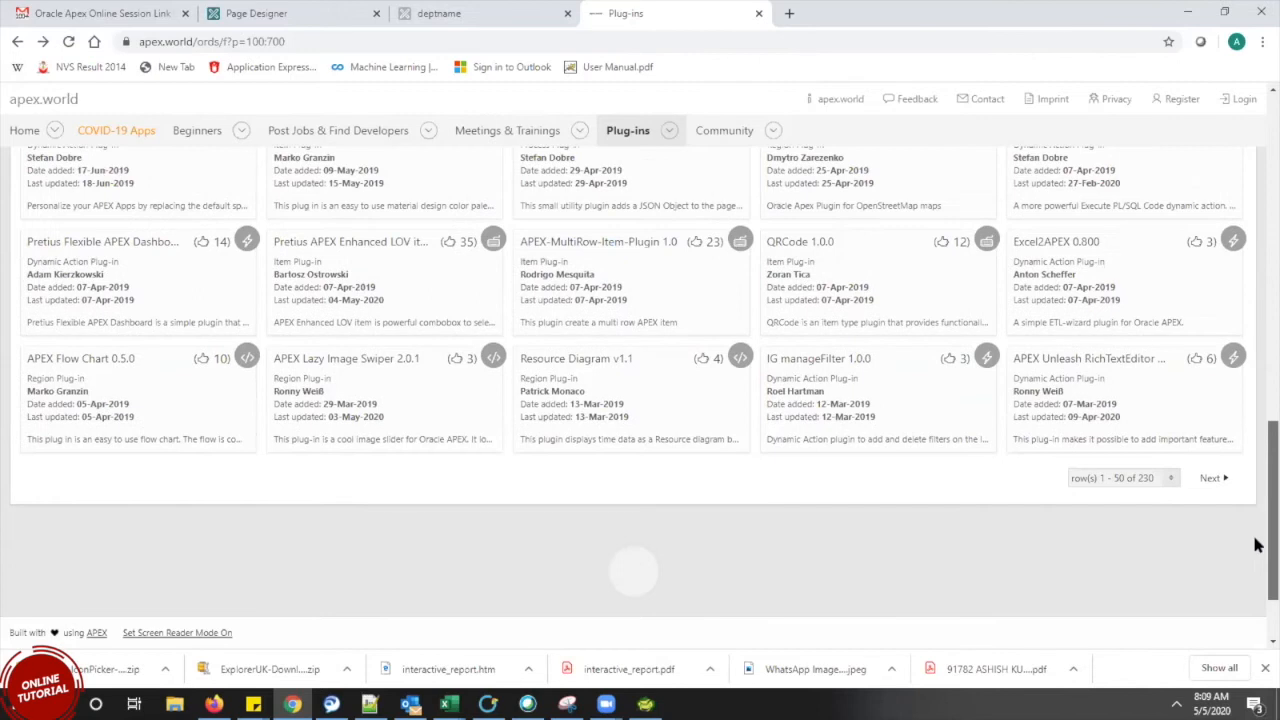
scroll(1245, 478, up, 2)
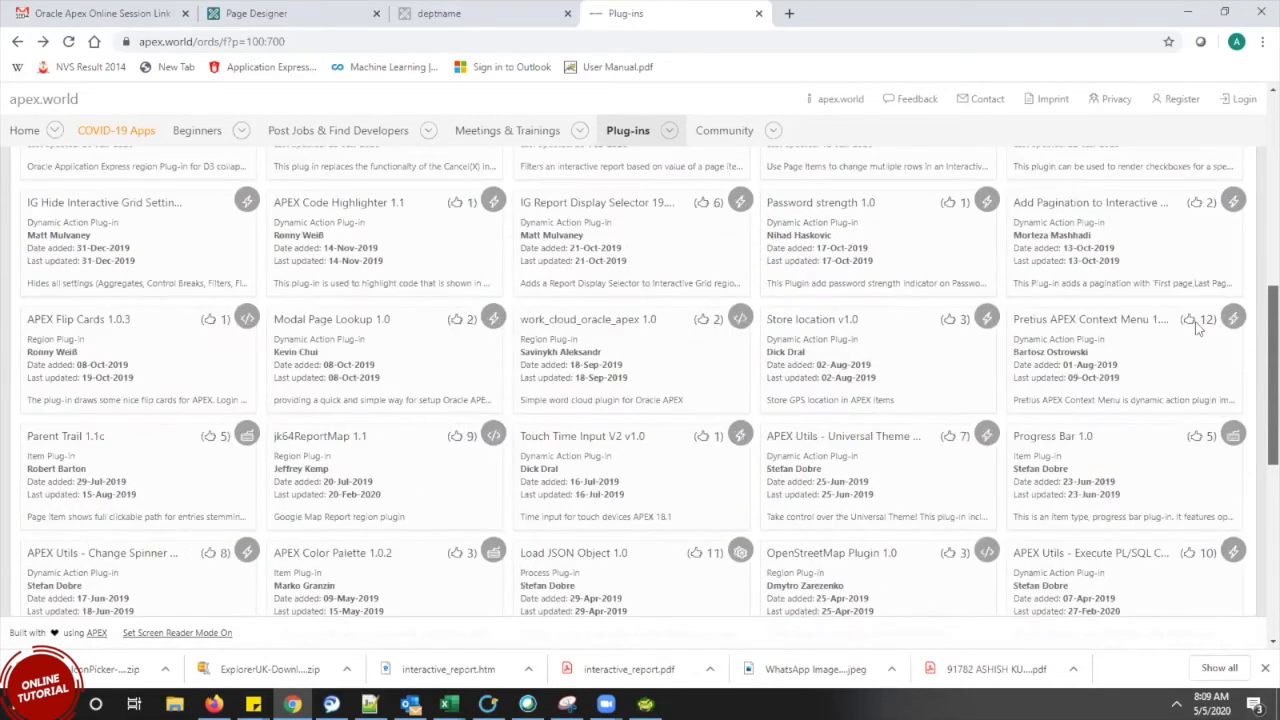
scroll(1200, 330, up, 5)
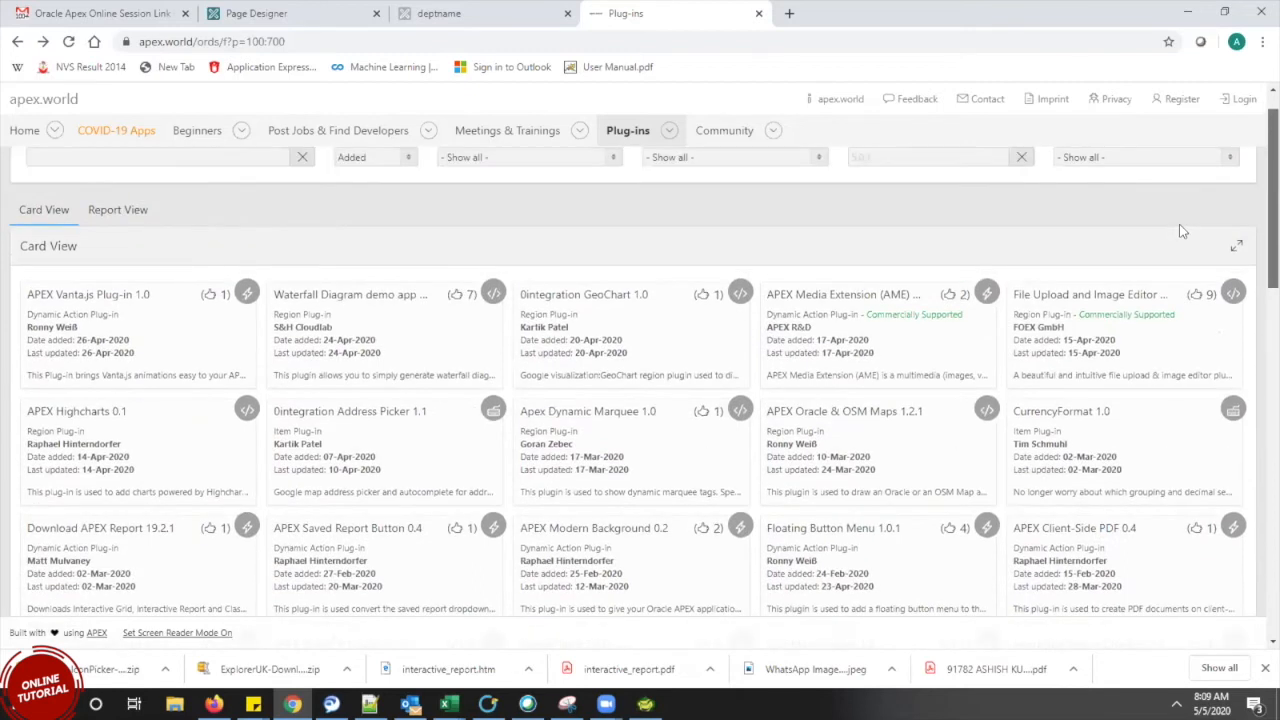
scroll(1245, 440, down, 10)
scroll(1257, 598, down, 3)
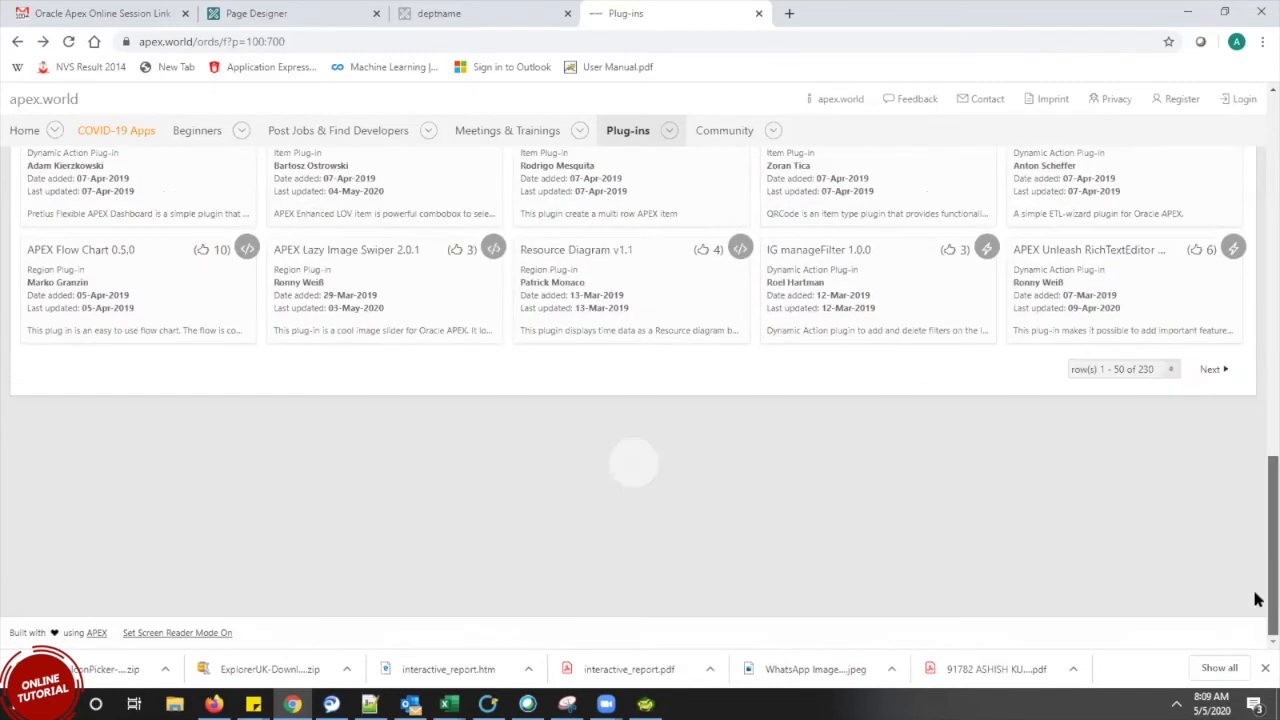
drag(1254, 574, 1217, 407)
scroll(1216, 407, up, 5)
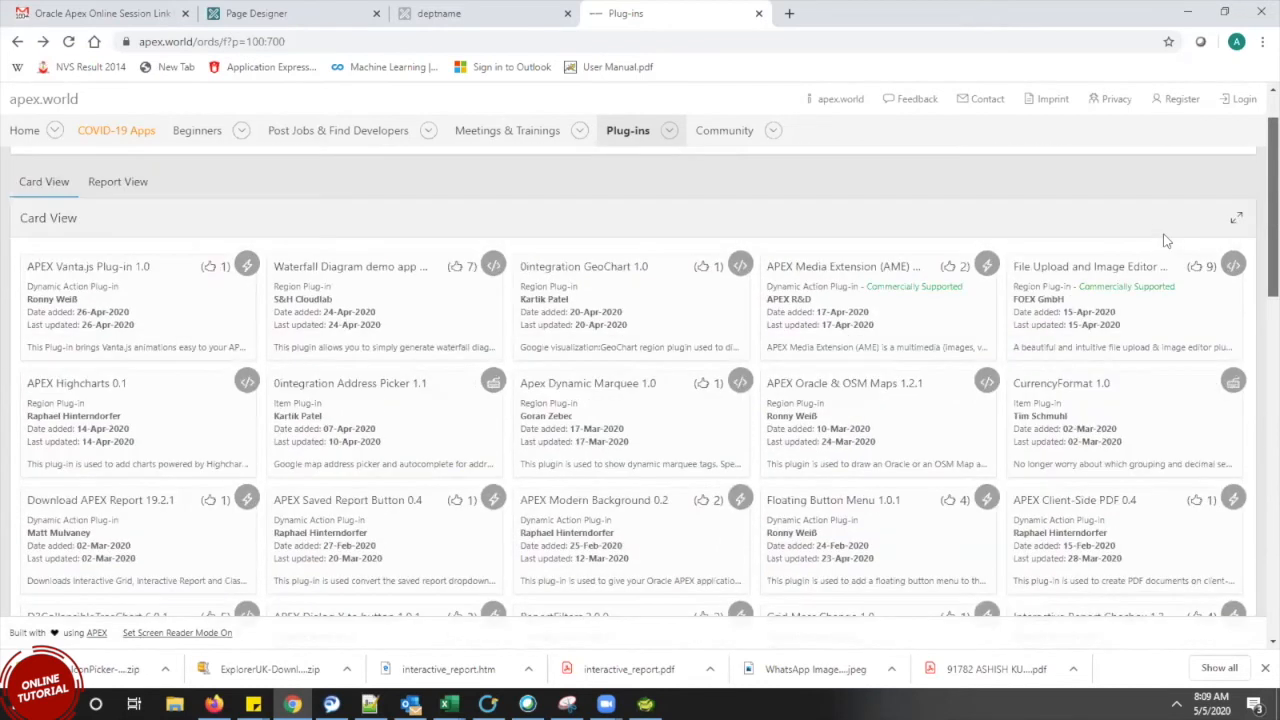
drag(1210, 394, 1254, 554)
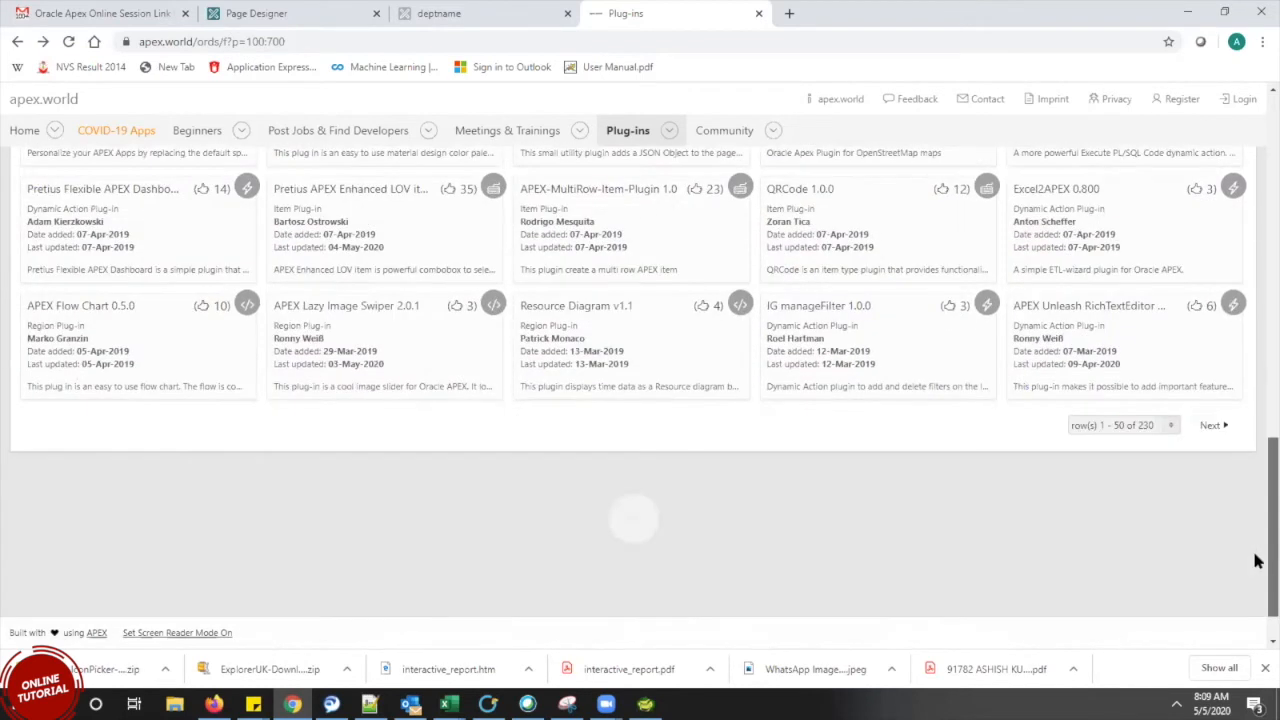
drag(1254, 554, 1254, 587)
scroll(1194, 357, up, 5)
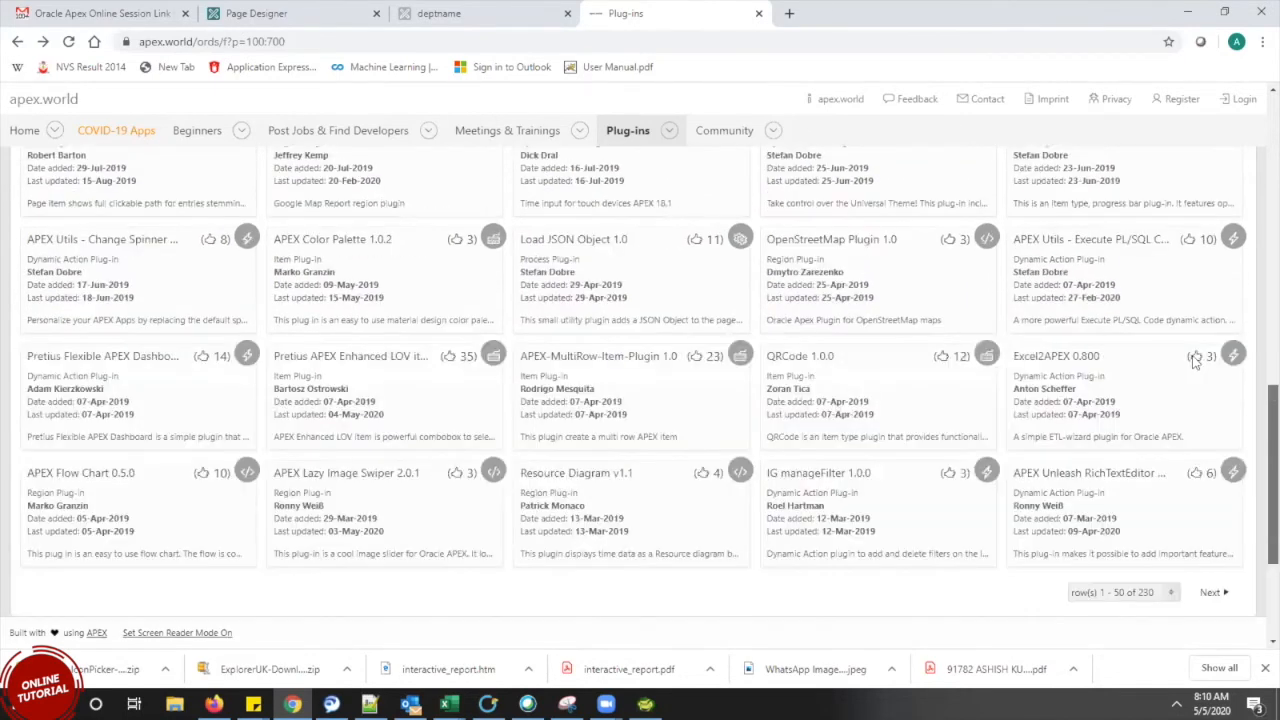
scroll(1154, 289, down, 5)
scroll(1238, 200, up, 15)
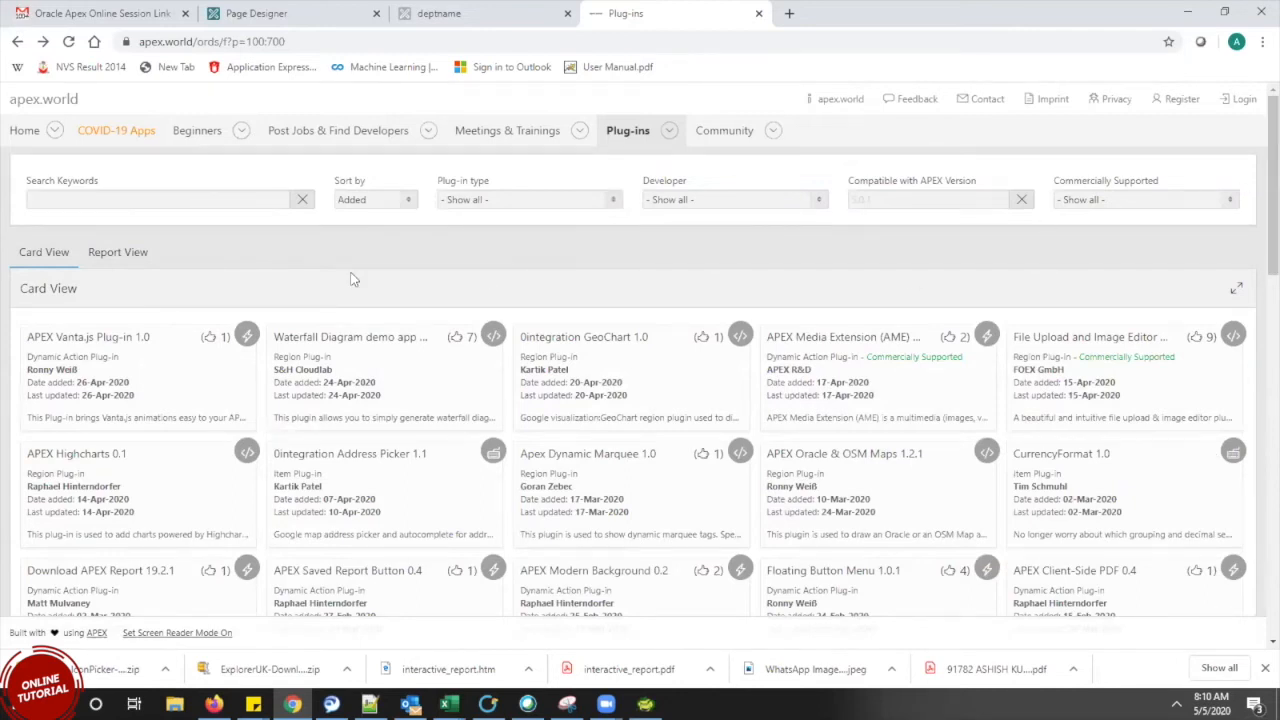
Search the plug-ins for 'icon picker' and open the Icon Picker 1.2 card
click(90, 197)
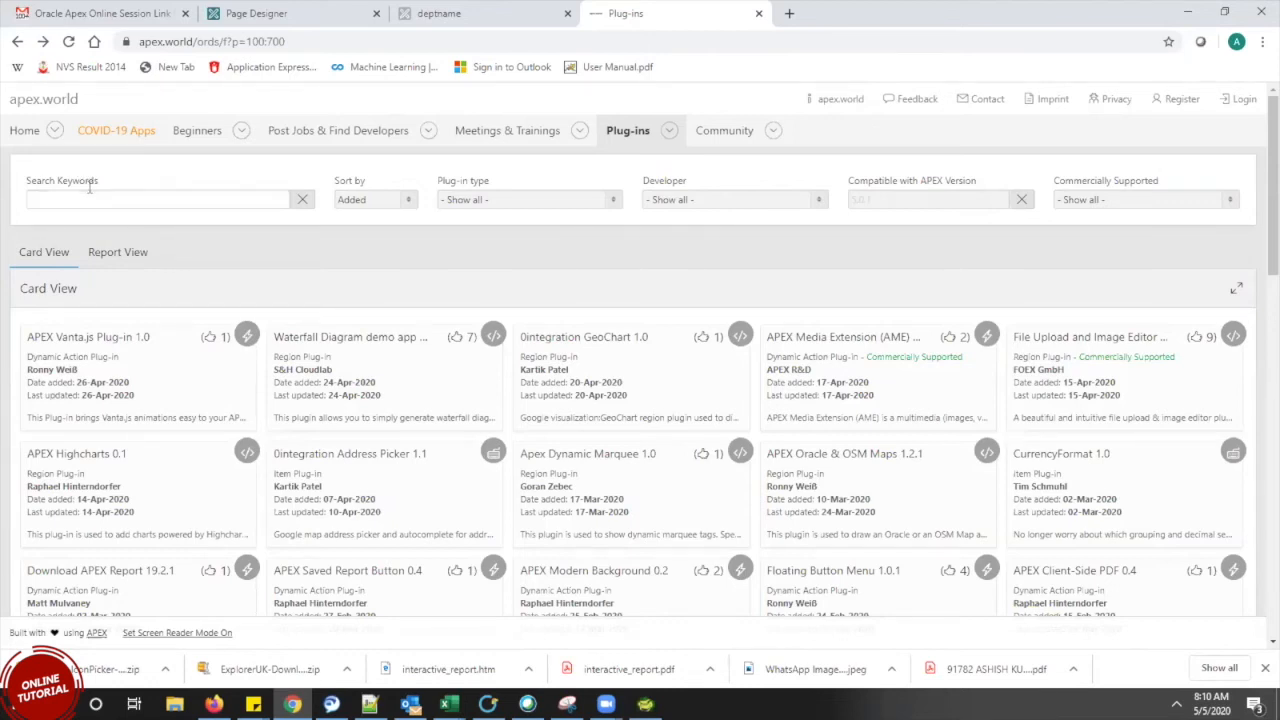
text(icon)
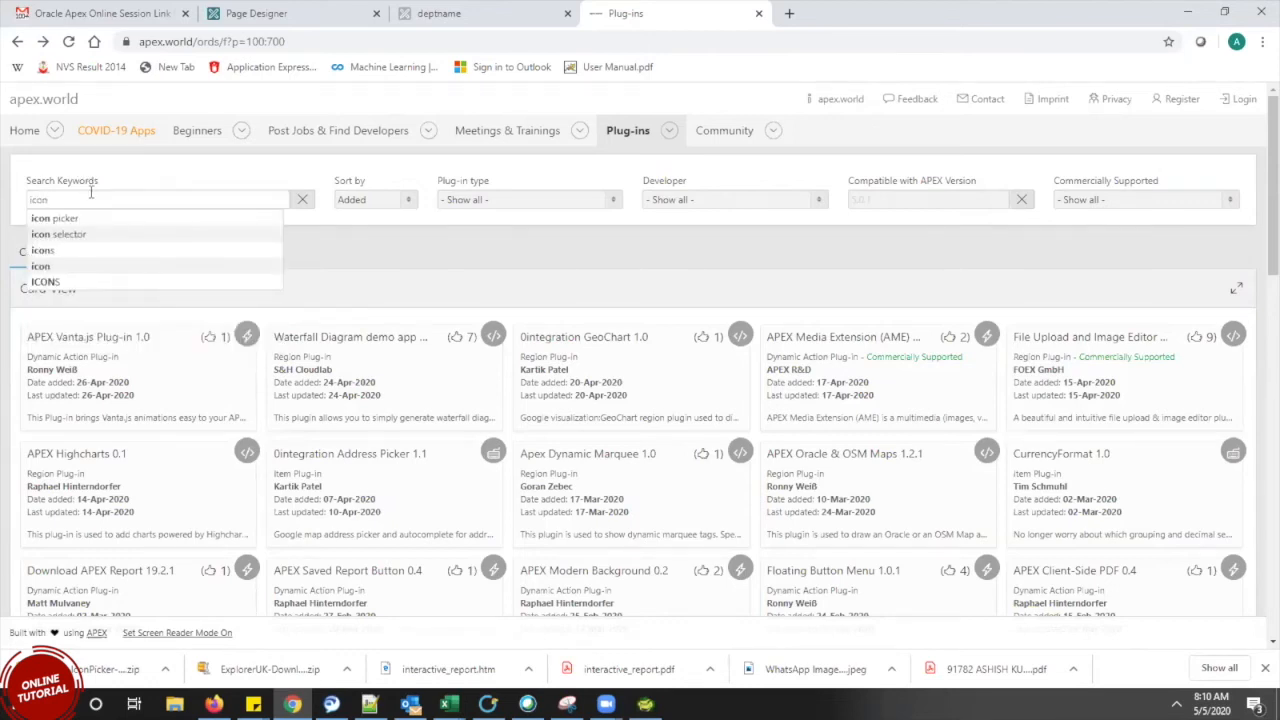
click(67, 219)
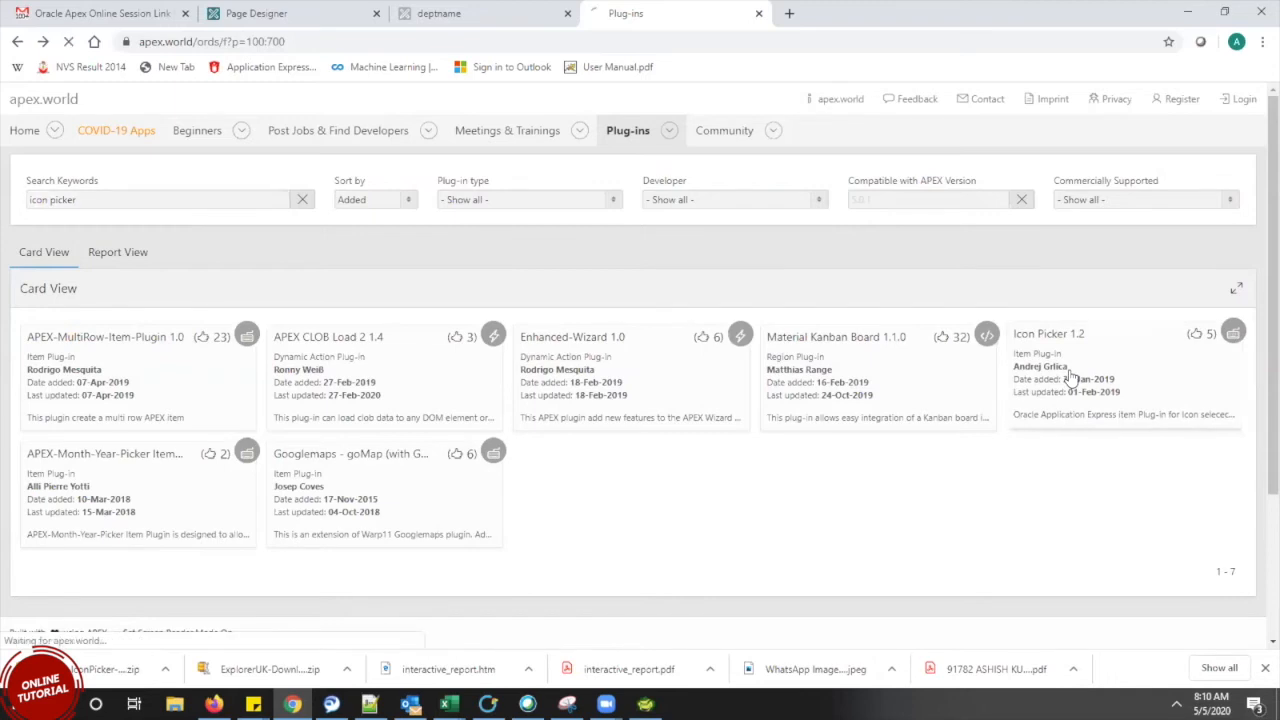
click(1078, 365)
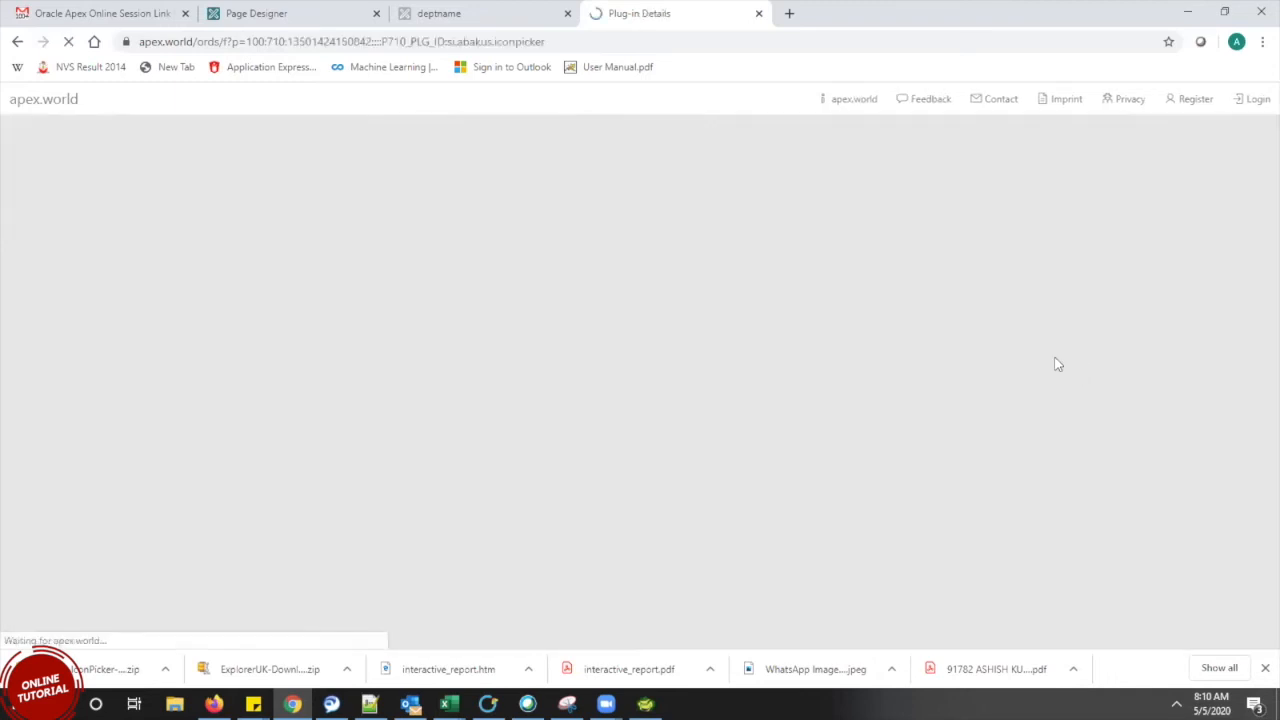
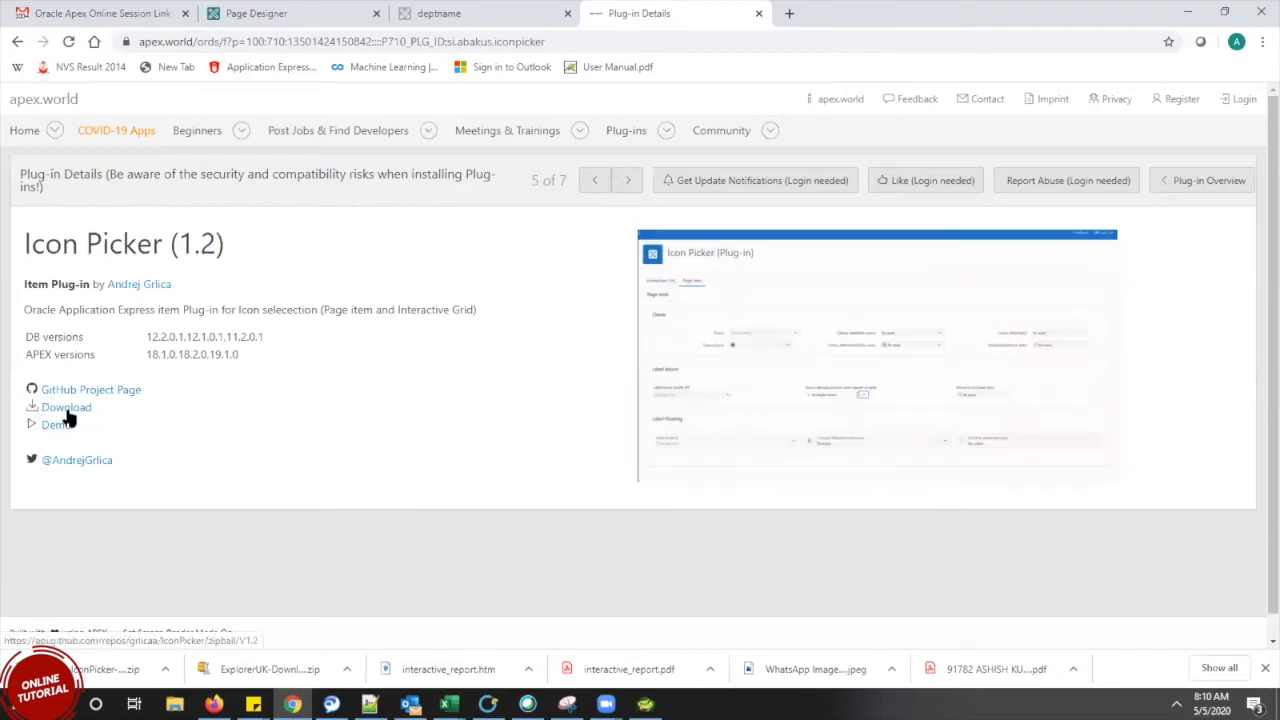
Download the Icon Picker 1.2 plug-in zip and show it in the Downloads folder
click(65, 410)
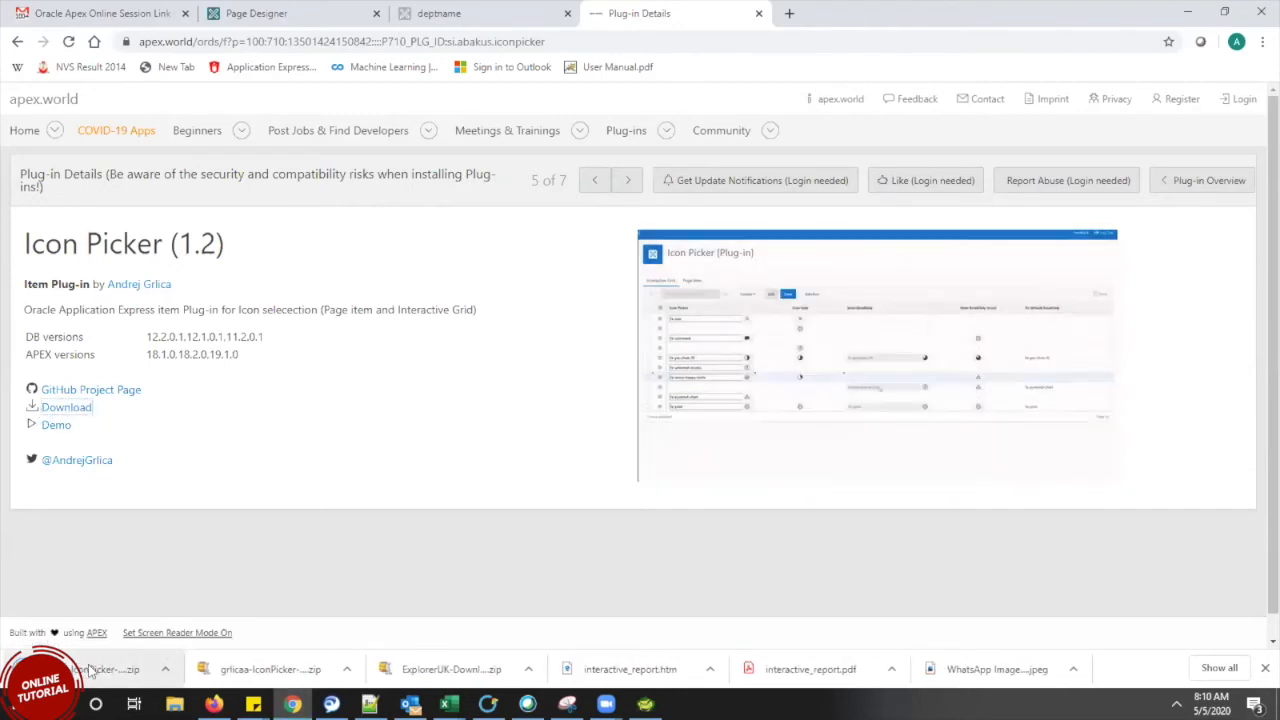
click(166, 670)
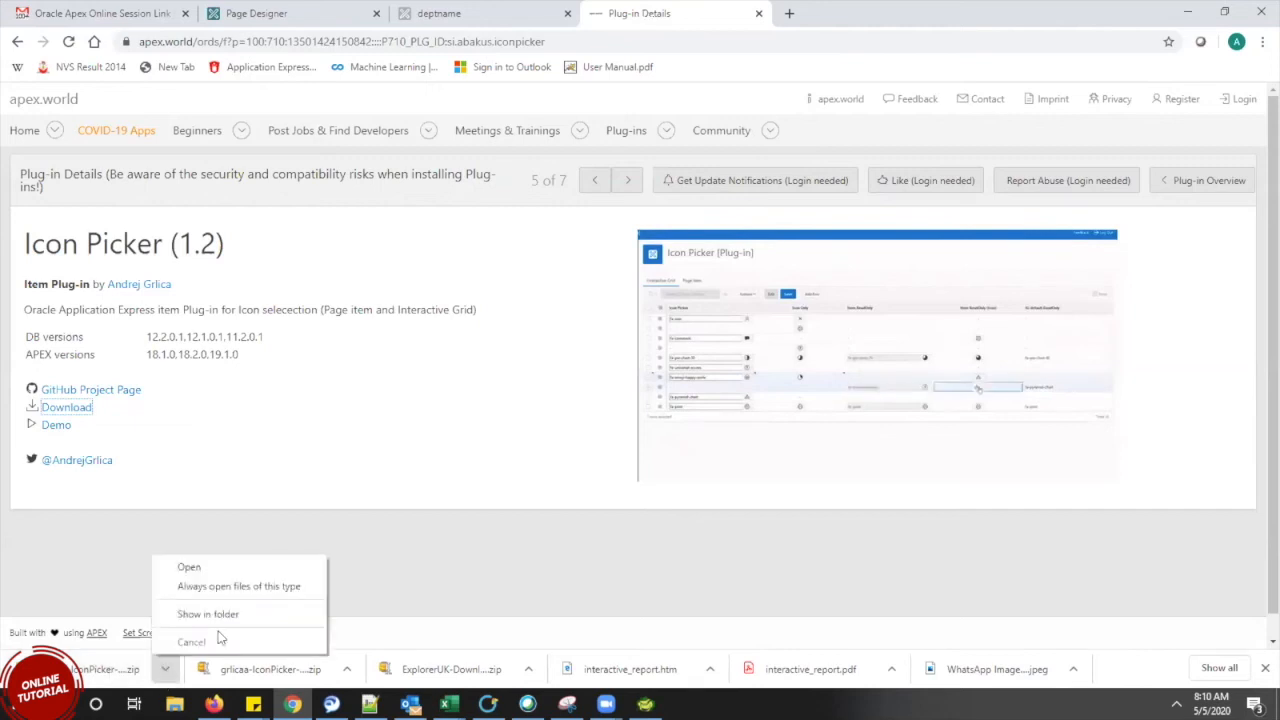
click(231, 622)
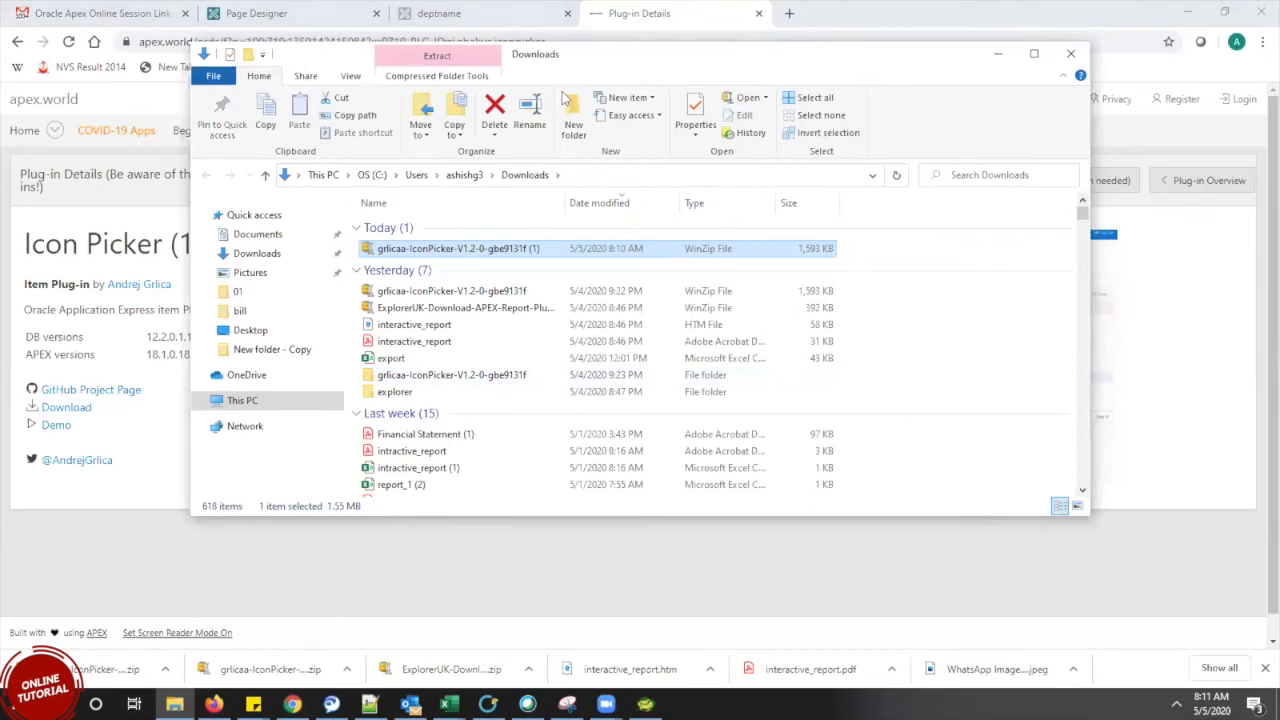
Maximize the Downloads window and extract the Icon Picker zip here with 7-Zip
double_click(618, 50)
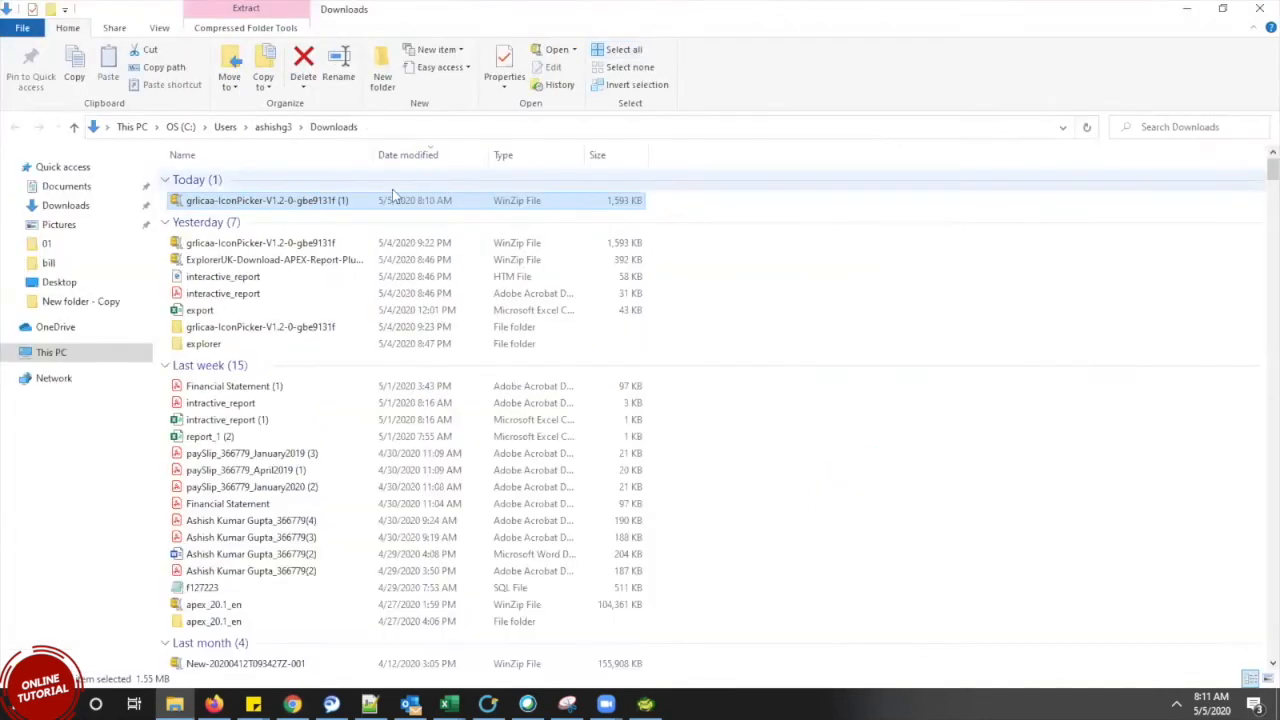
right_click(358, 200)
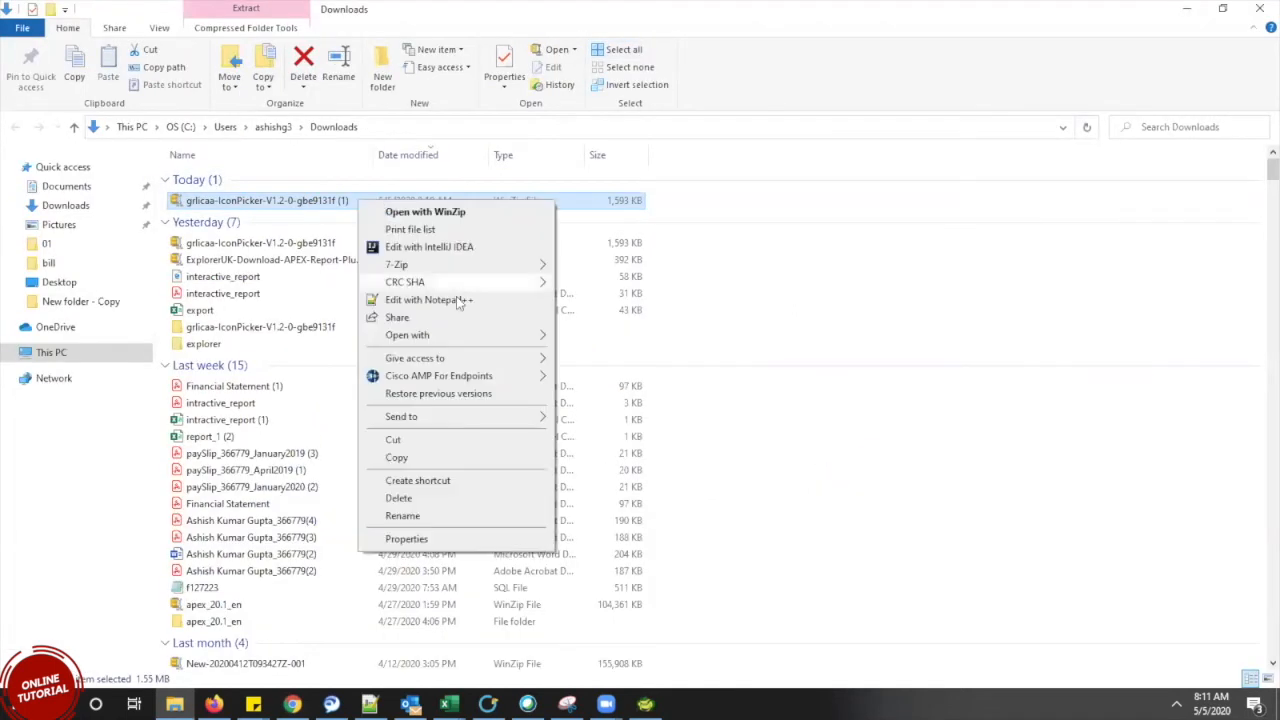
mouse_move(450, 266)
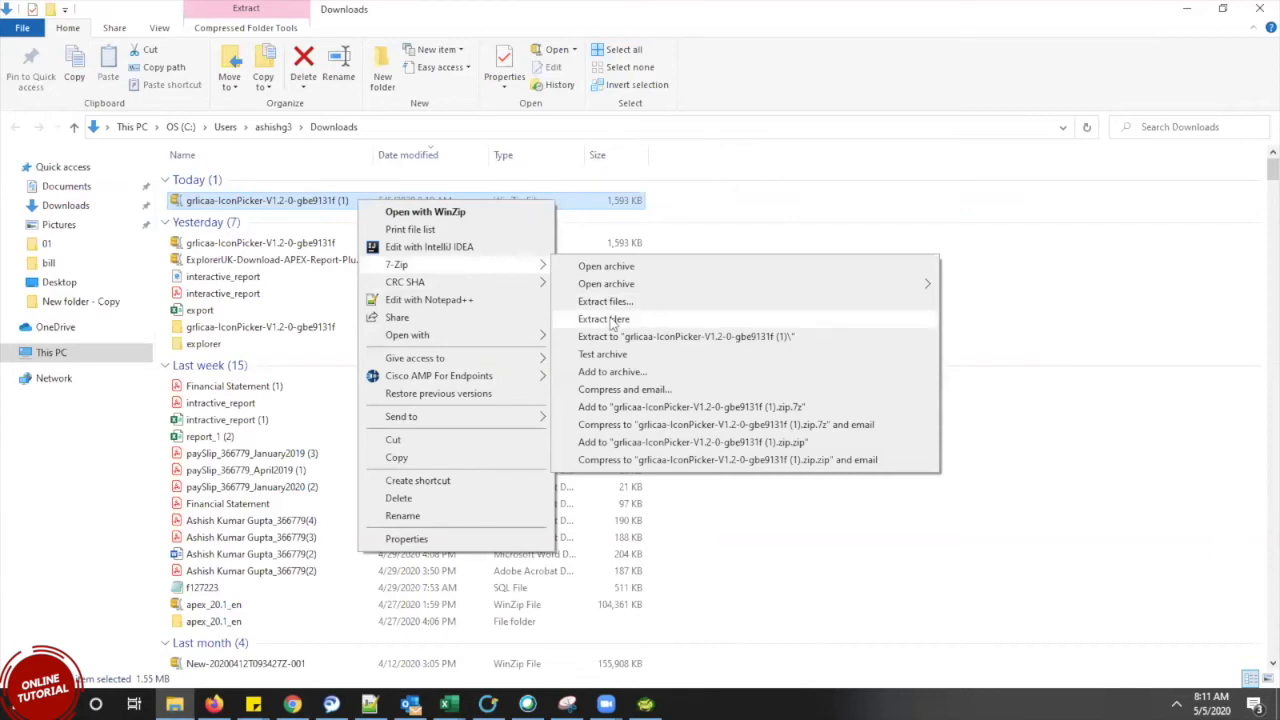
click(604, 319)
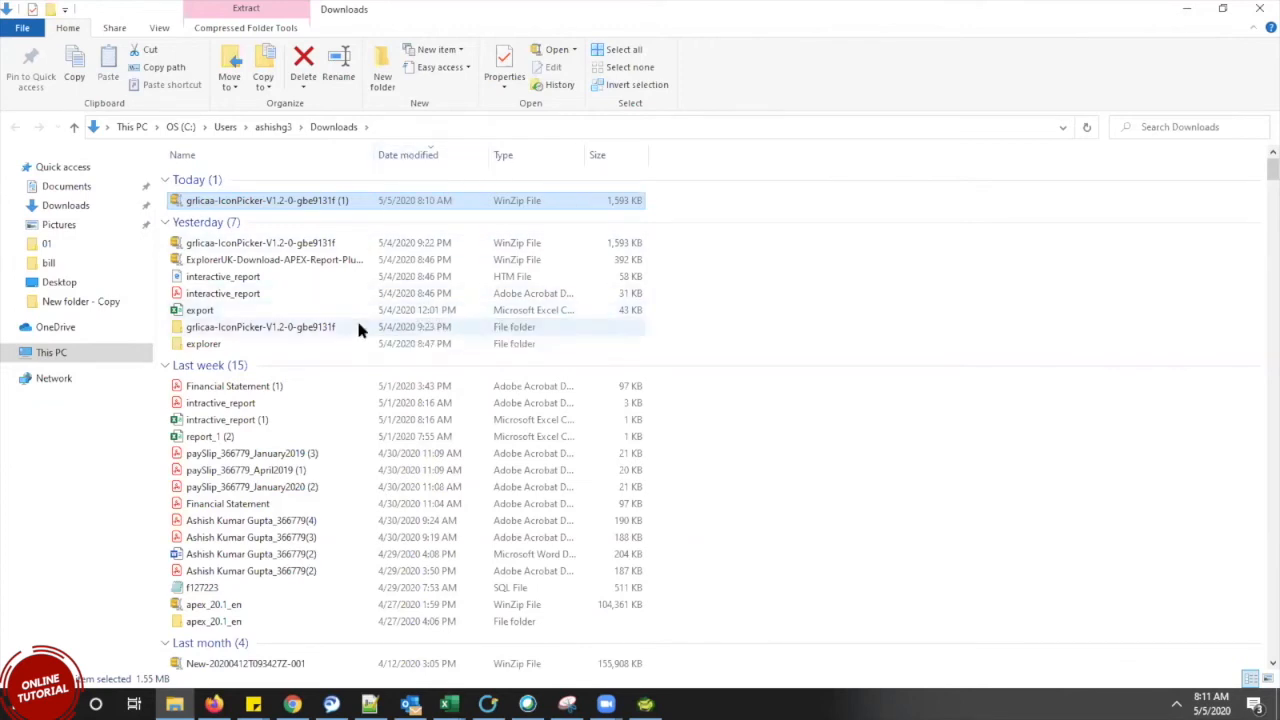
Open the extracted IconPicker folders down through grlicaa-IconPicker-be9131f to the plug-in folder
click(285, 331)
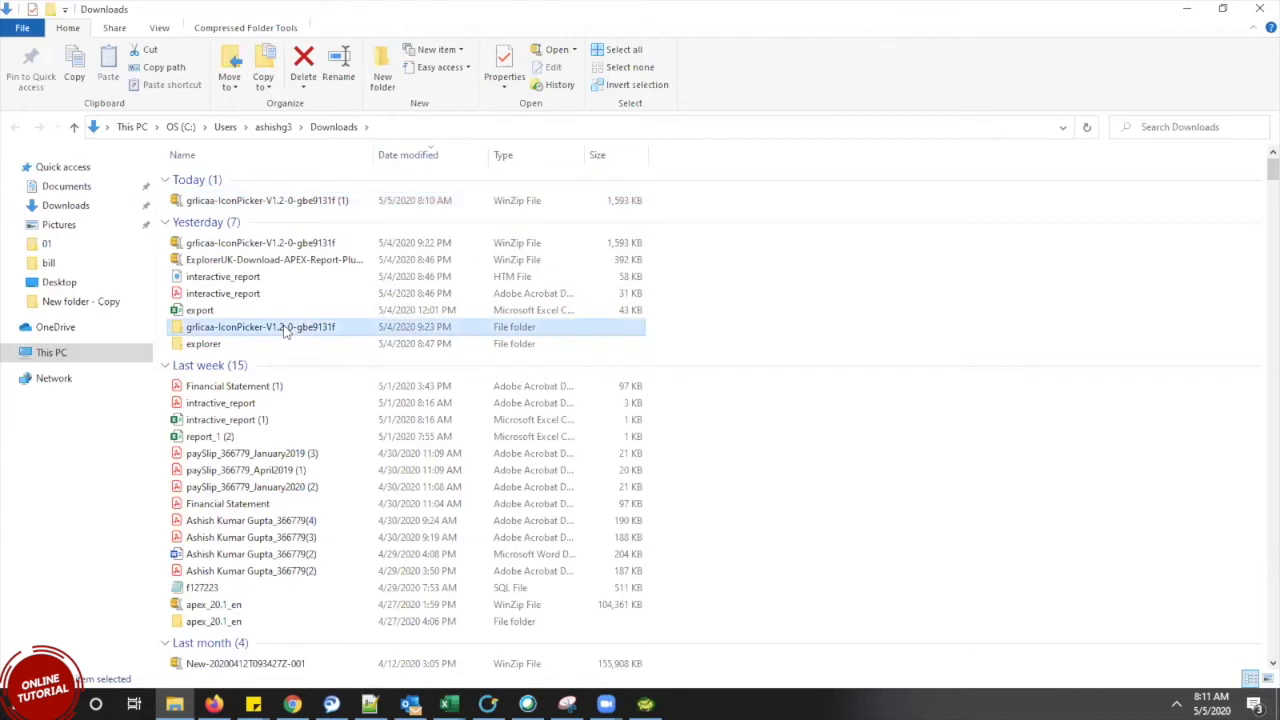
double_click(285, 331)
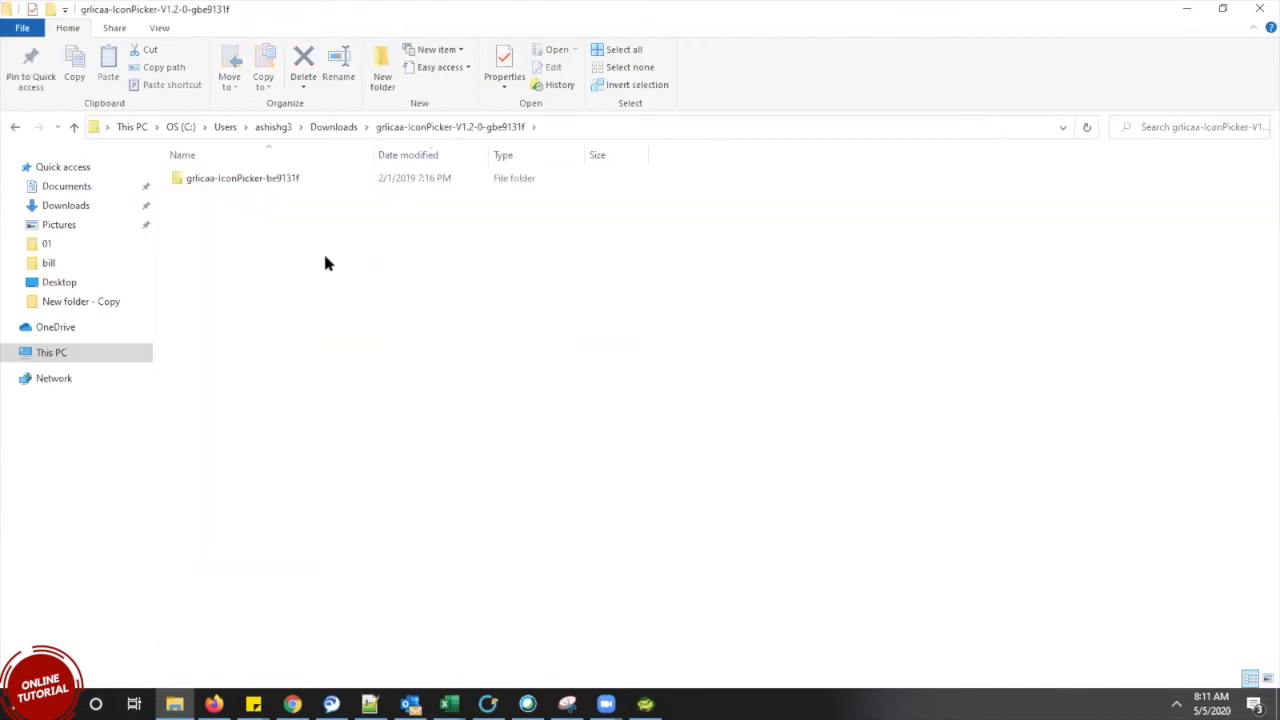
double_click(268, 185)
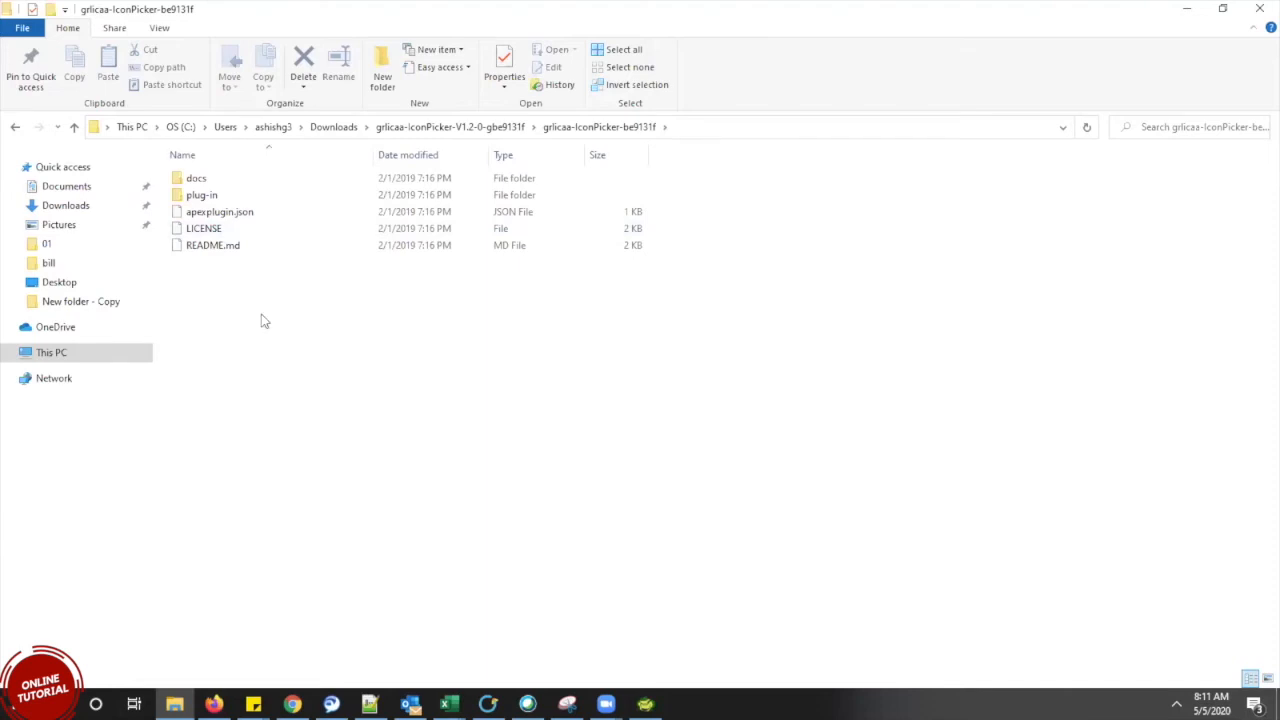
click(217, 197)
double_click(217, 197)
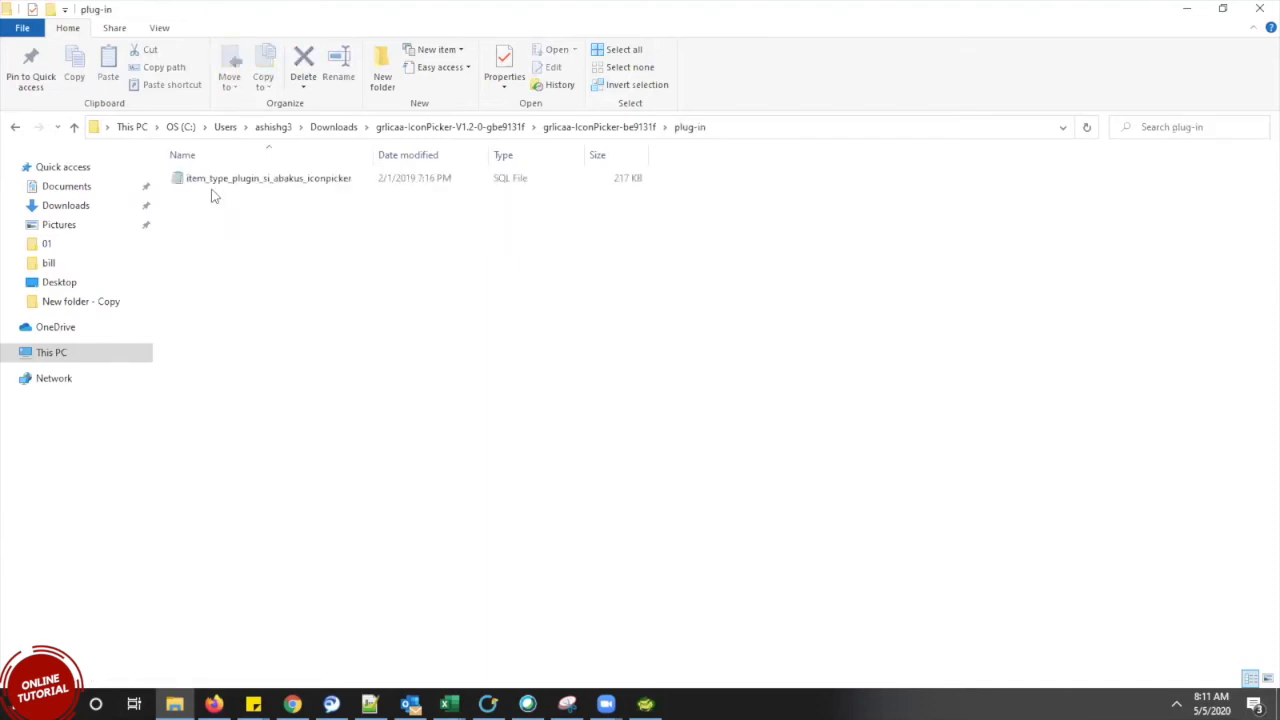
Open item_type_plugin_si_abakus_iconpicker.sql in Notepad++ instead of the plain-text viewer
double_click(306, 180)
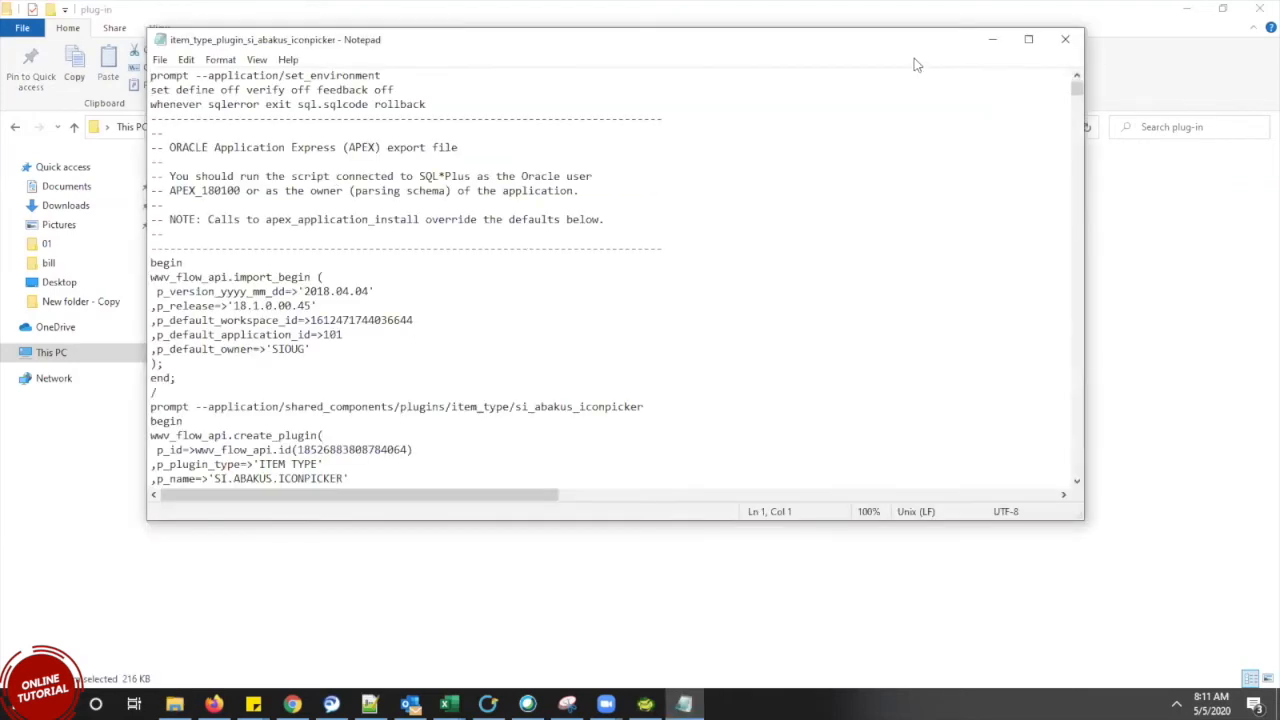
click(1066, 40)
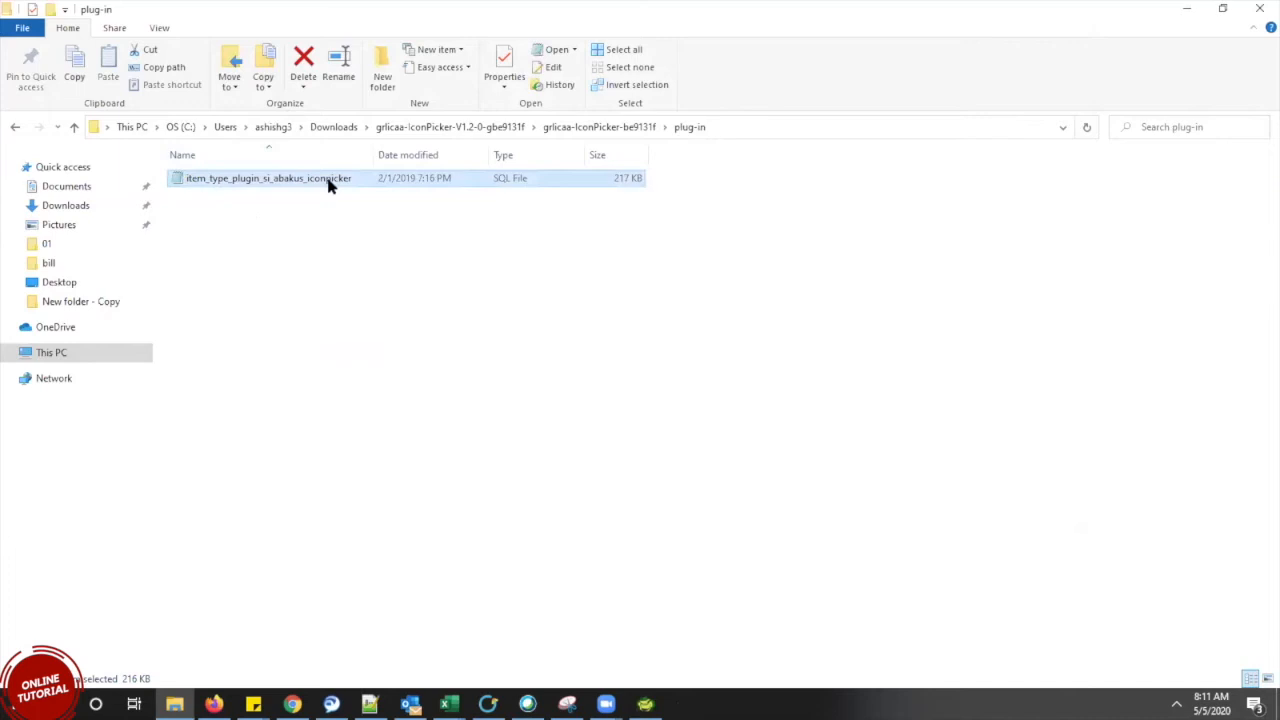
right_click(330, 182)
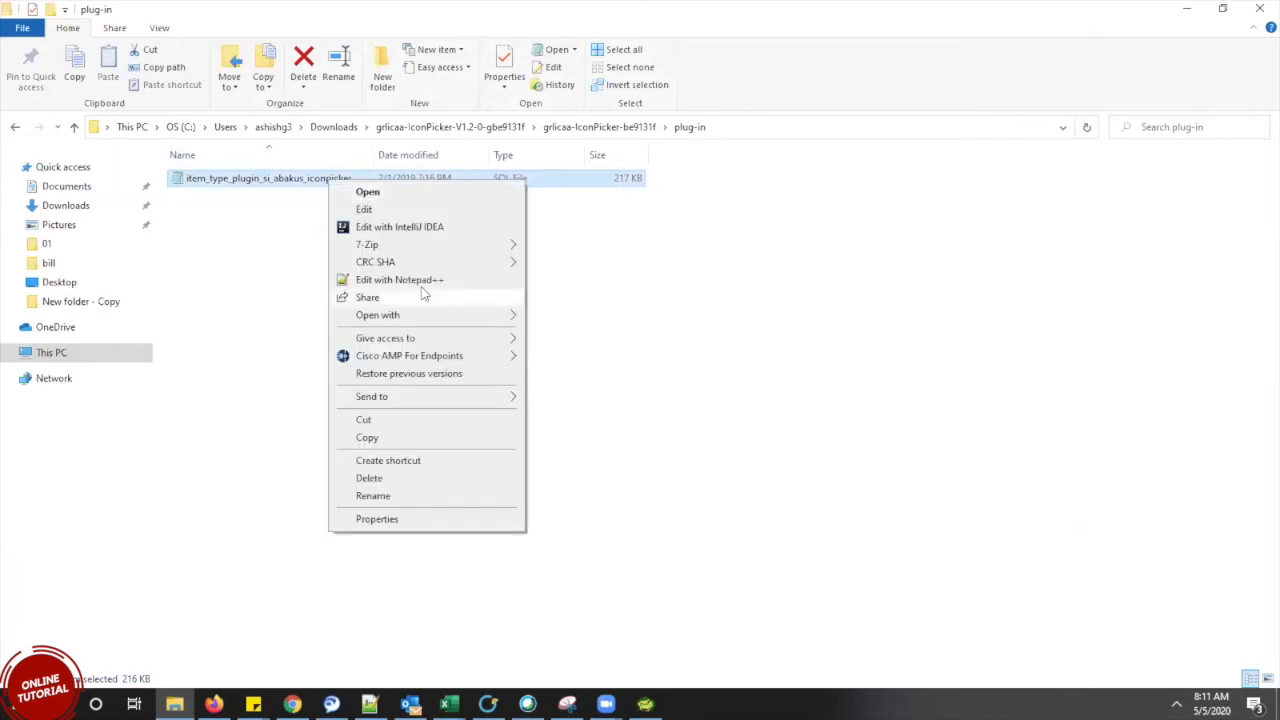
click(422, 282)
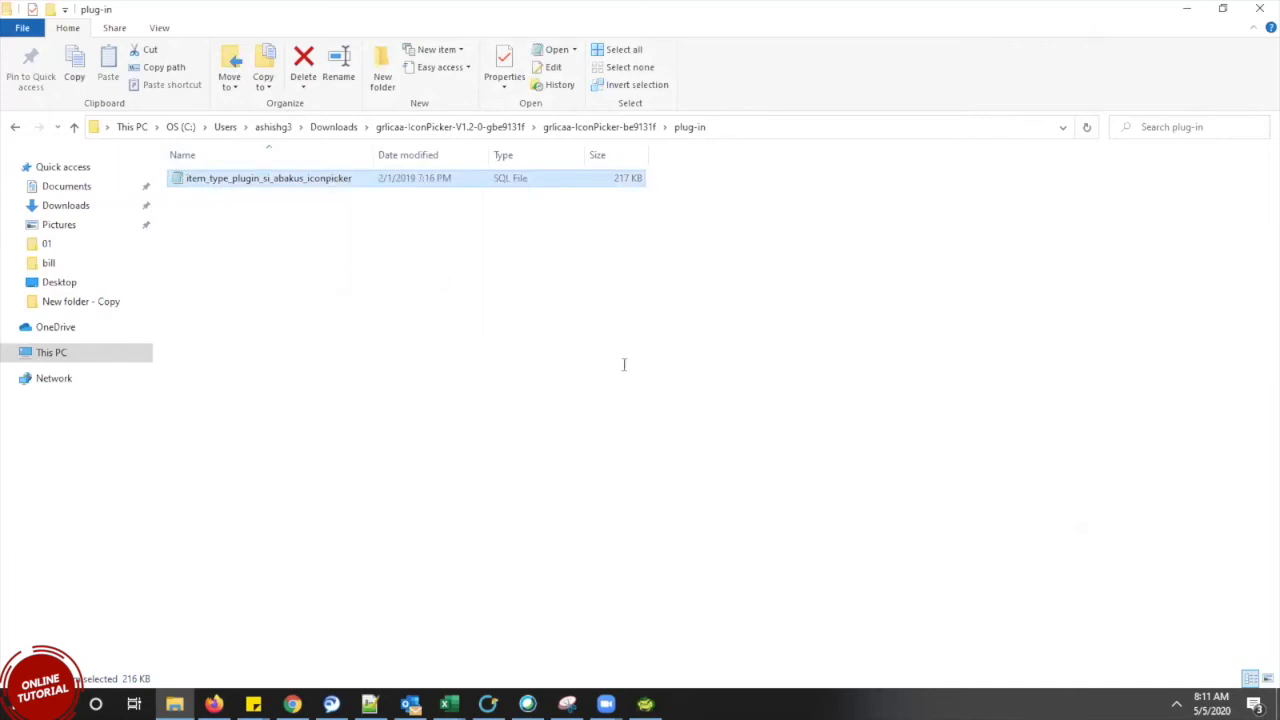
Read down through the plug-in SQL: render procedure, button markup, onload code and attribute definitions
click(439, 329)
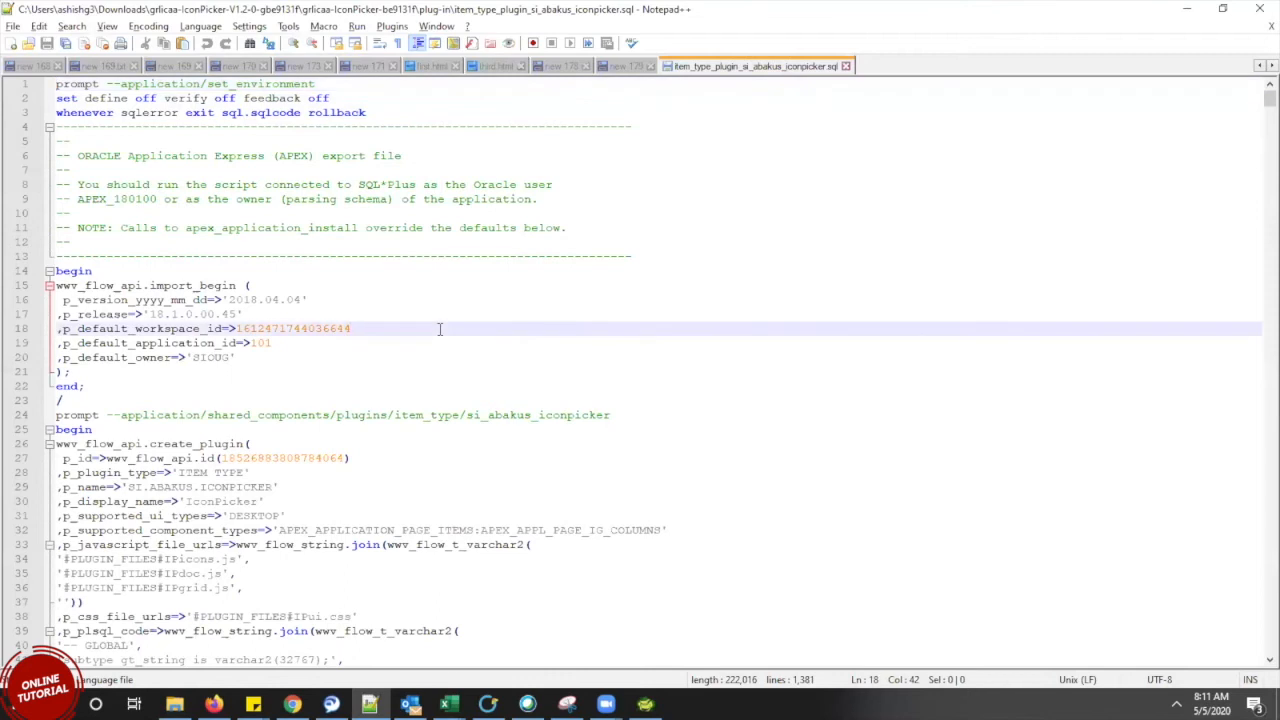
key(Down)
key(Down)
key(Down)
key(Down)
key(Down)
key(Down)
key(Down)
key(Down)
key(Down)
key(Down)
key(Down)
key(Down)
key(Down)
key(Down)
key(Down)
key(Down)
key(Down)
key(Down)
key(Down)
key(Down)
key(Down)
key(Down)
key(Down)
key(Down)
key(Down)
key(Down)
key(Down)
key(Down)
key(Down)
key(Down)
key(Down)
key(Down)
key(Down)
key(Down)
key(Down)
key(Down)
key(Down)
key(Down)
key(Down)
key(Down)
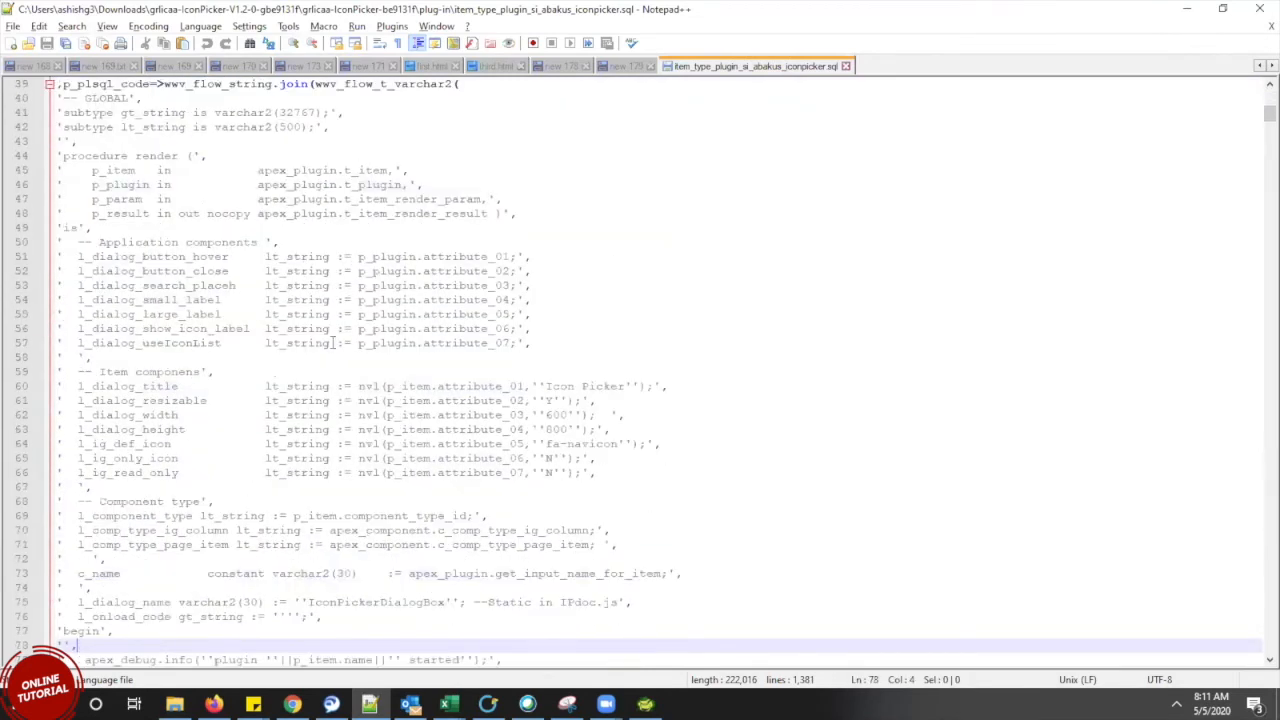
click(190, 314)
key(Down)
key(Down)
key(Down)
key(Down)
key(Down)
key(Down)
key(Down)
key(Down)
key(Down)
key(Down)
key(Down)
key(Down)
key(Down)
key(Down)
key(Down)
key(Down)
key(Down)
key(Down)
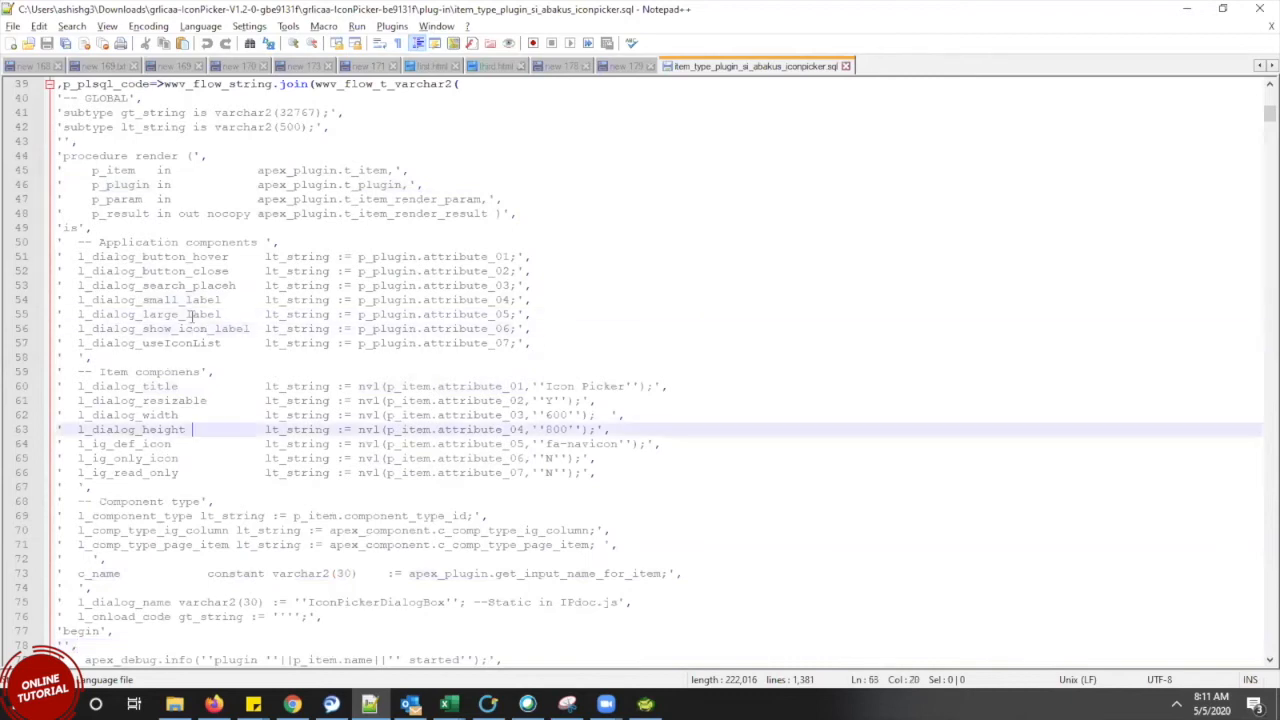
key(Down)
key(Down)
key(Down)
key(Down)
key(Down)
key(Down)
key(Down)
key(Down)
key(Down)
key(Down)
key(Down)
key(Down)
key(Down)
key(Down)
key(Down)
key(Down)
key(Down)
key(Down)
key(Down)
key(Down)
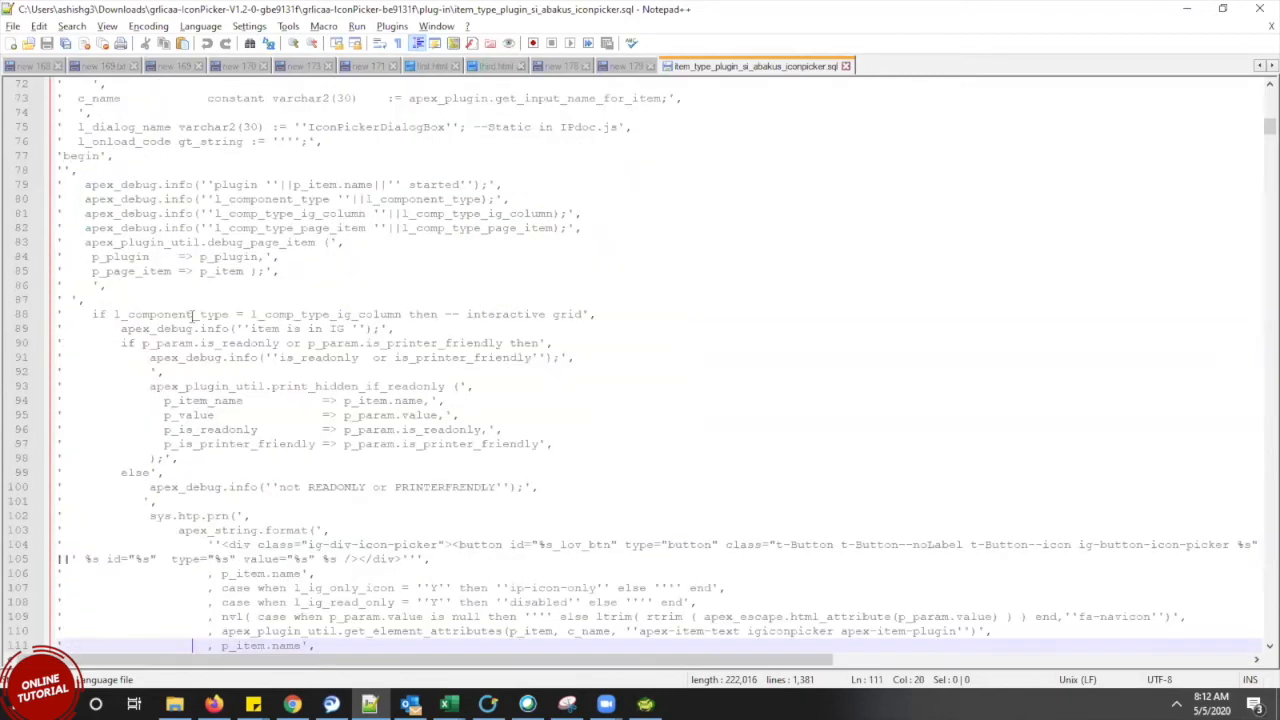
key(Down)
key(Down)
key(Down)
key(Down)
key(Down)
key(Down)
key(Down)
key(Down)
key(Down)
key(Down)
key(Down)
key(Down)
key(Down)
key(Down)
key(Down)
key(Down)
key(Down)
key(Down)
key(Down)
key(Down)
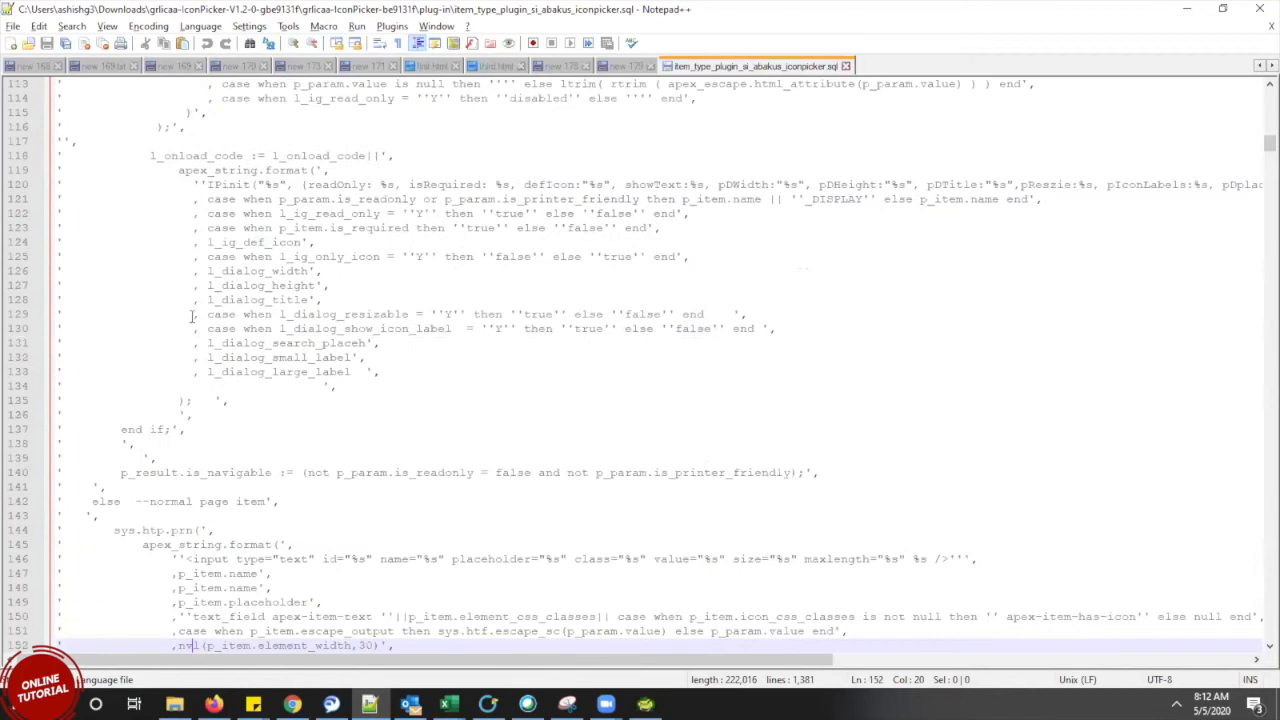
key(Down)
key(Down)
key(Down)
key(Down)
key(Down)
key(Down)
key(Down)
key(Down)
key(Down)
key(Down)
key(Down)
key(Down)
key(Down)
key(Down)
key(Down)
key(Down)
key(Down)
key(Down)
key(Down)
key(Down)
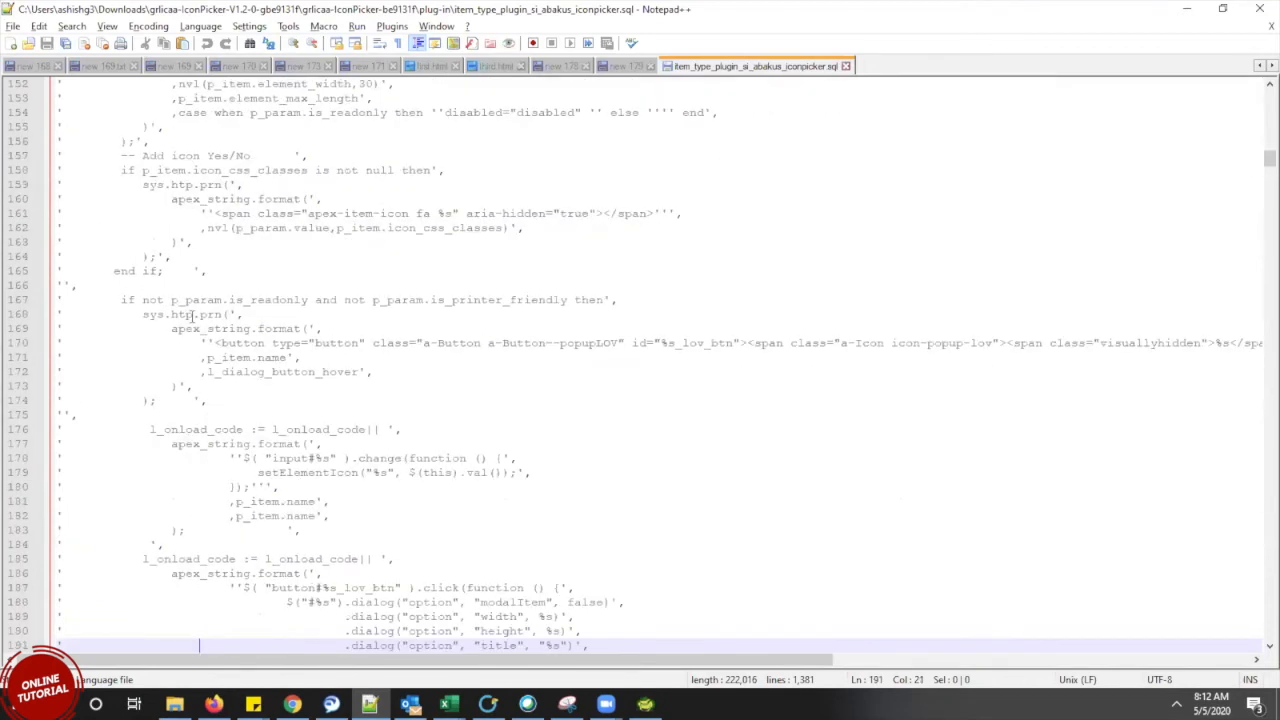
key(Down)
key(Down)
key(Down)
key(Down)
key(Down)
key(Down)
key(Down)
key(Down)
key(Down)
key(Down)
key(Down)
key(Down)
key(Down)
key(Down)
key(Down)
key(Down)
key(Down)
key(Down)
key(Down)
key(Down)
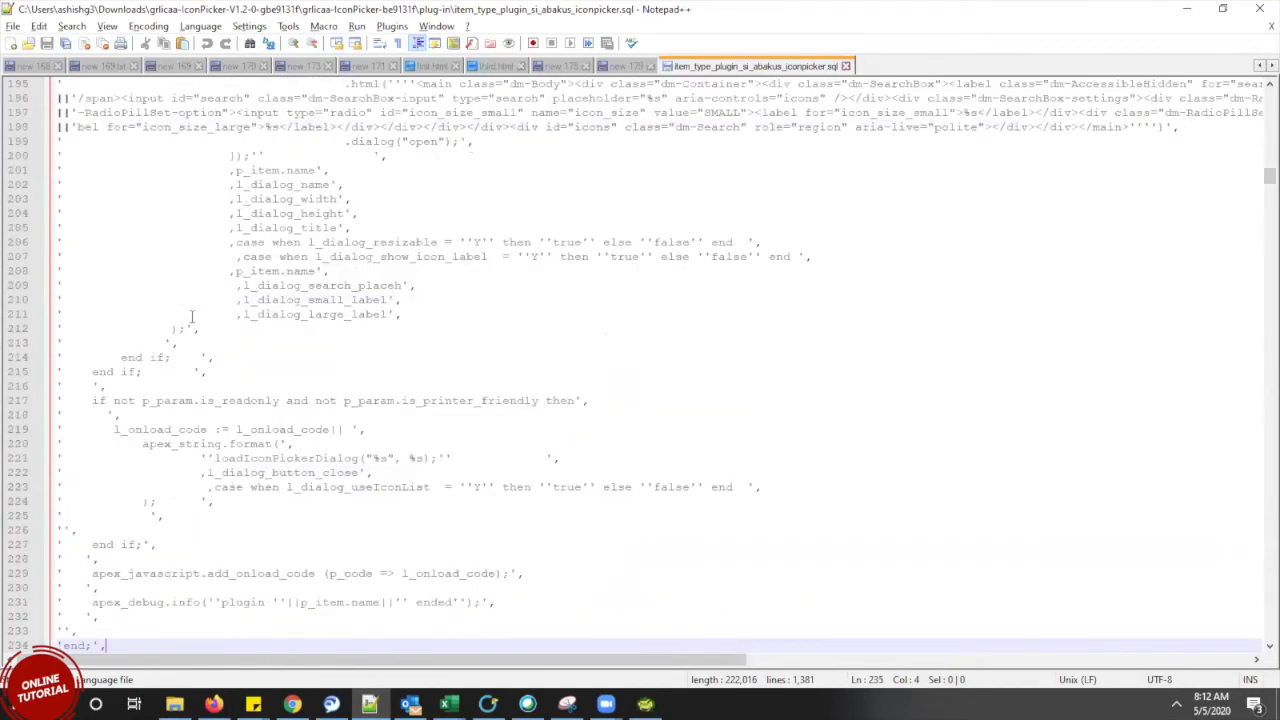
key(Down)
key(Down)
key(Down)
key(Down)
key(Down)
key(Down)
key(Down)
key(Down)
key(Down)
key(Down)
key(Down)
key(Down)
key(Down)
key(Down)
key(Down)
key(Down)
key(Down)
key(Down)
key(Down)
key(Down)
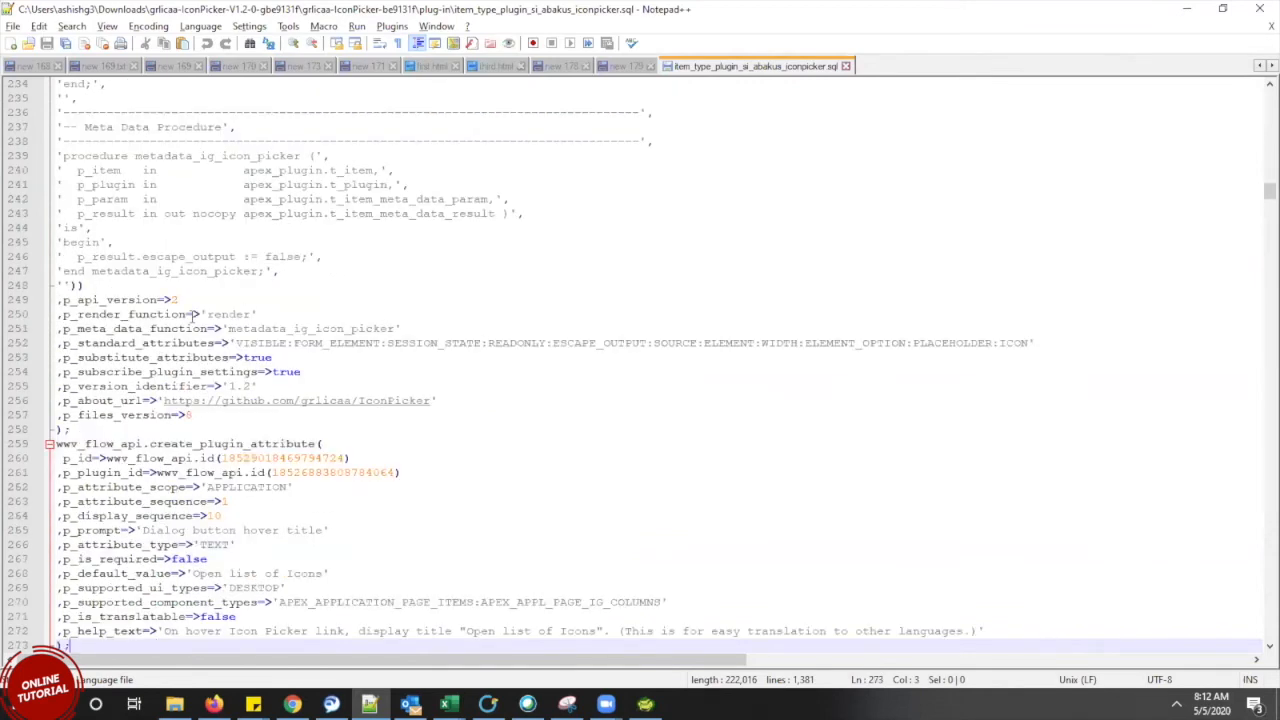
key(Down)
key(Down)
key(Down)
key(Down)
key(Down)
key(Down)
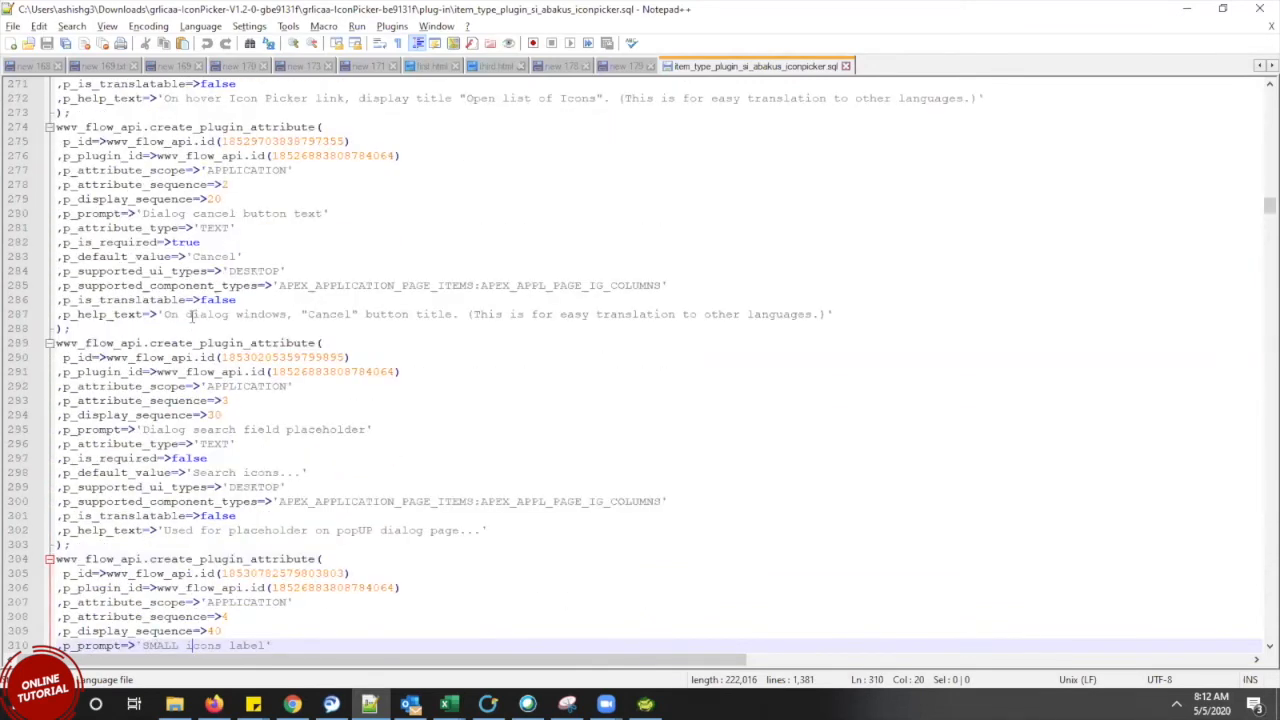
Close the SQL file, minimize Notepad++ and return to the APEX Page Designer in the browser
click(845, 66)
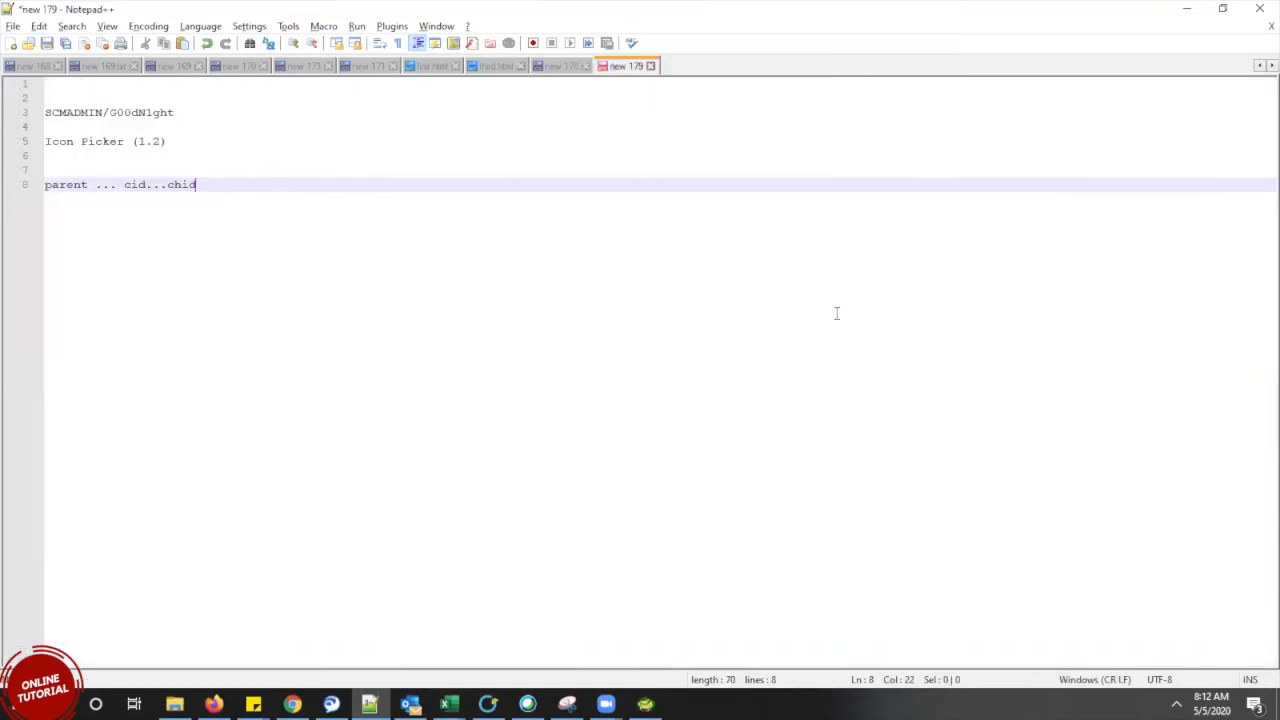
click(1183, 14)
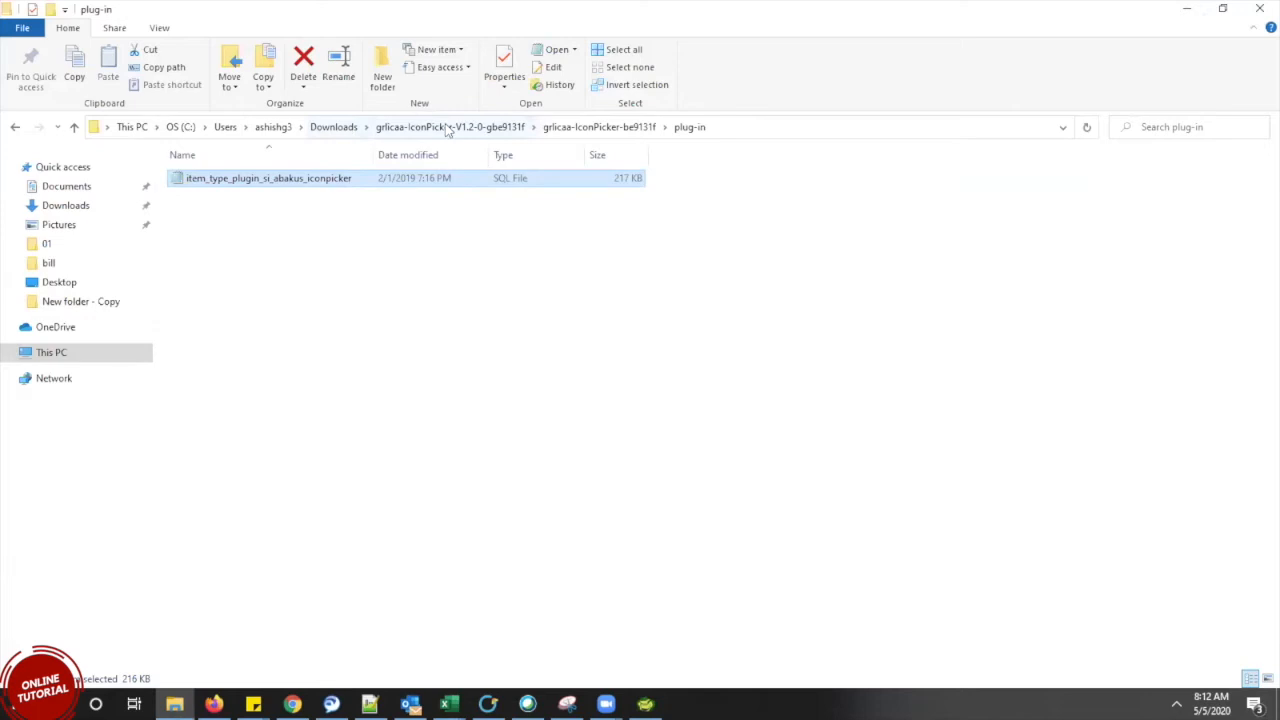
click(585, 130)
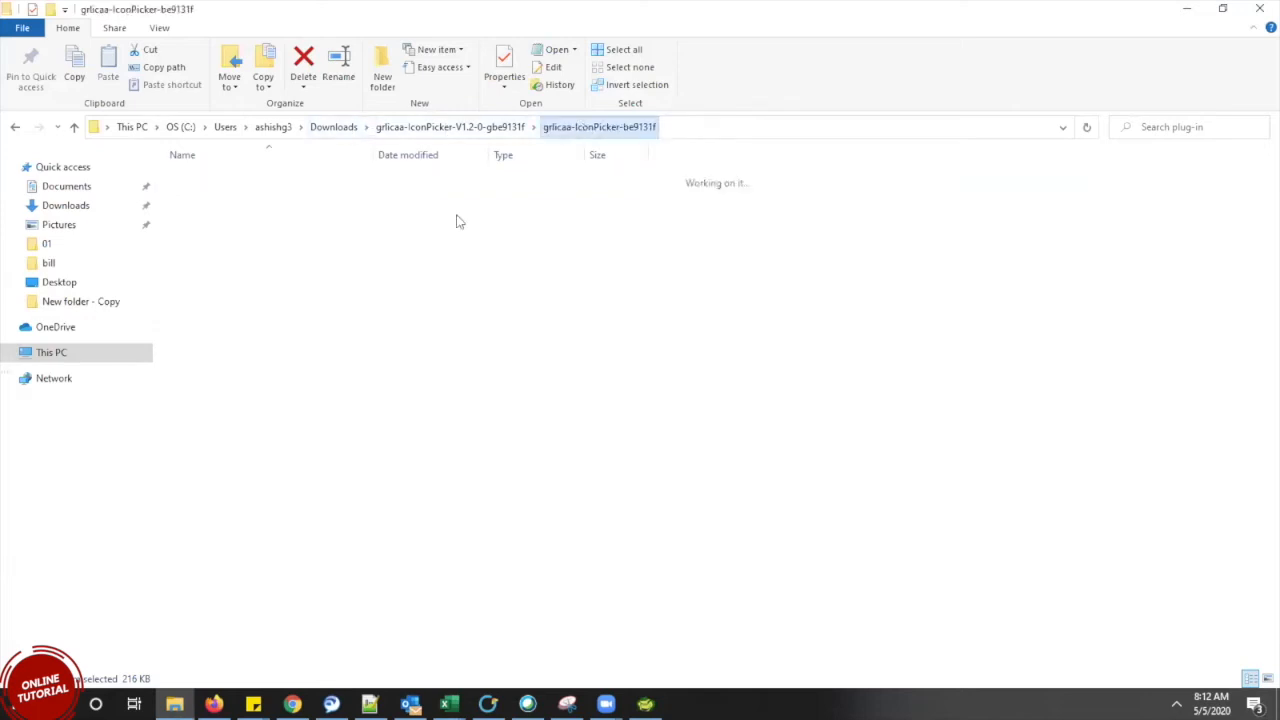
click(292, 703)
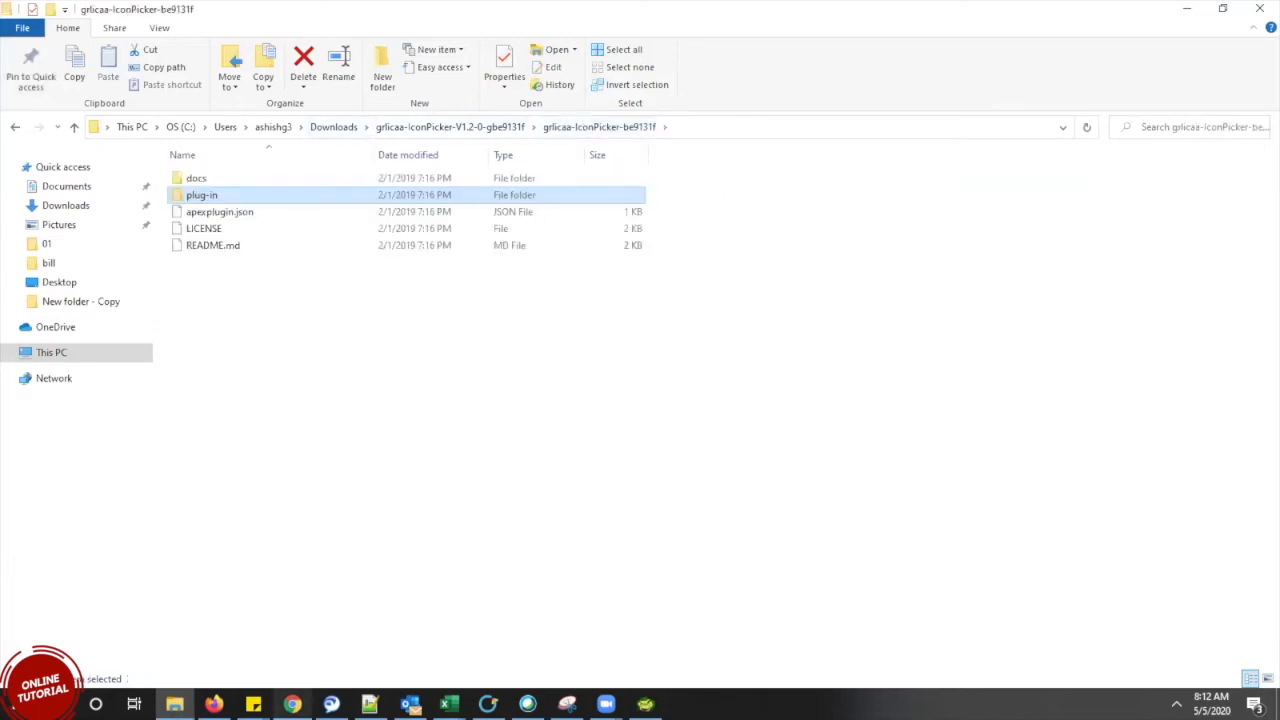
click(278, 14)
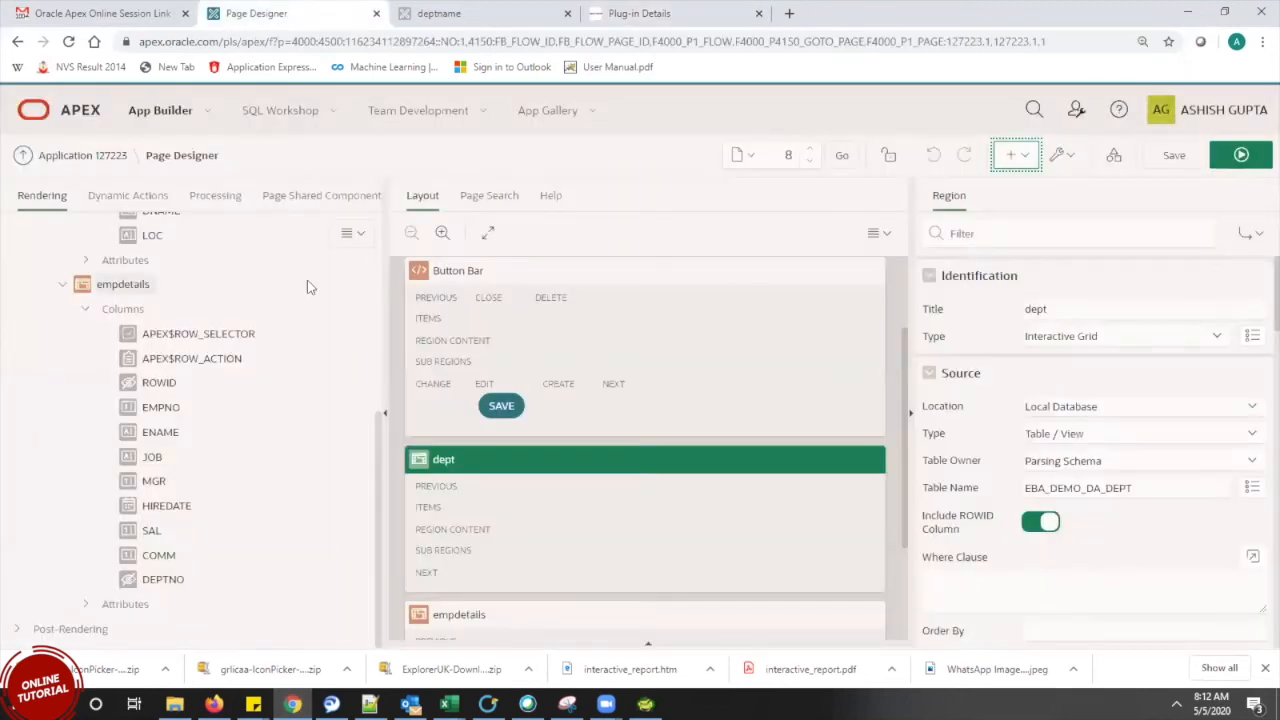
Go from application 127223's home through Shared Components and Plug-ins to the plug-in Import page
click(92, 160)
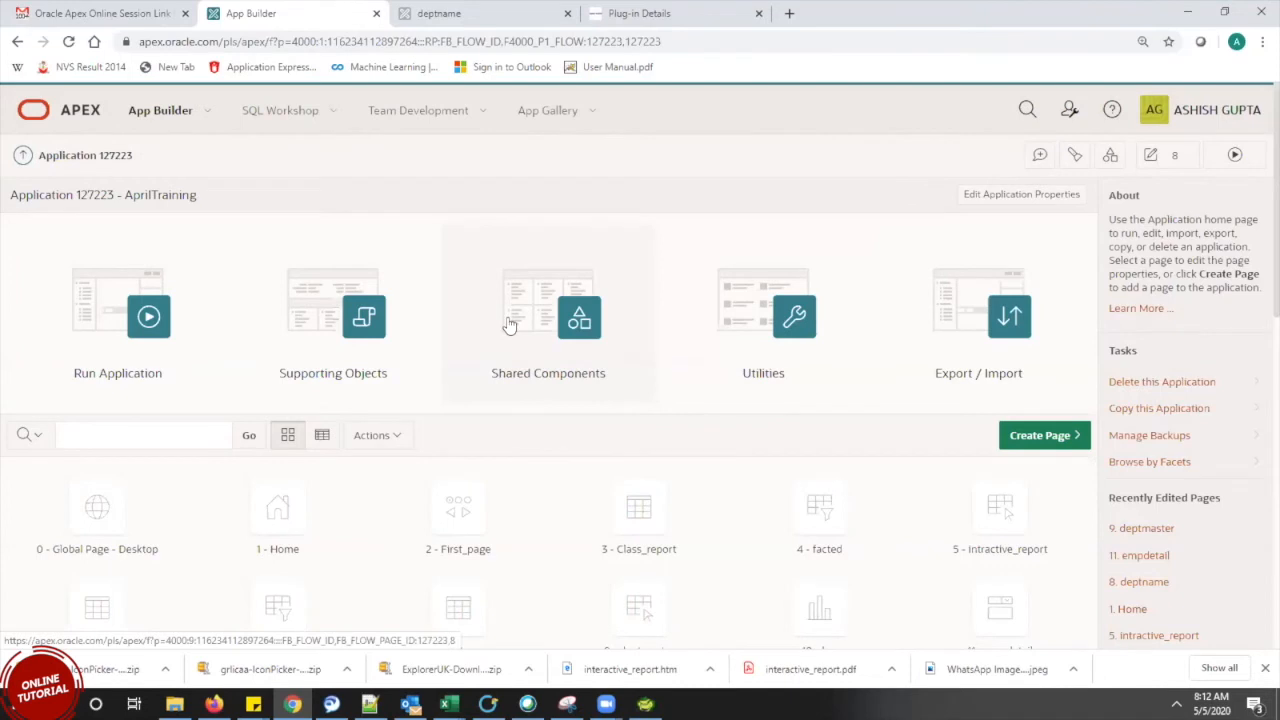
click(572, 363)
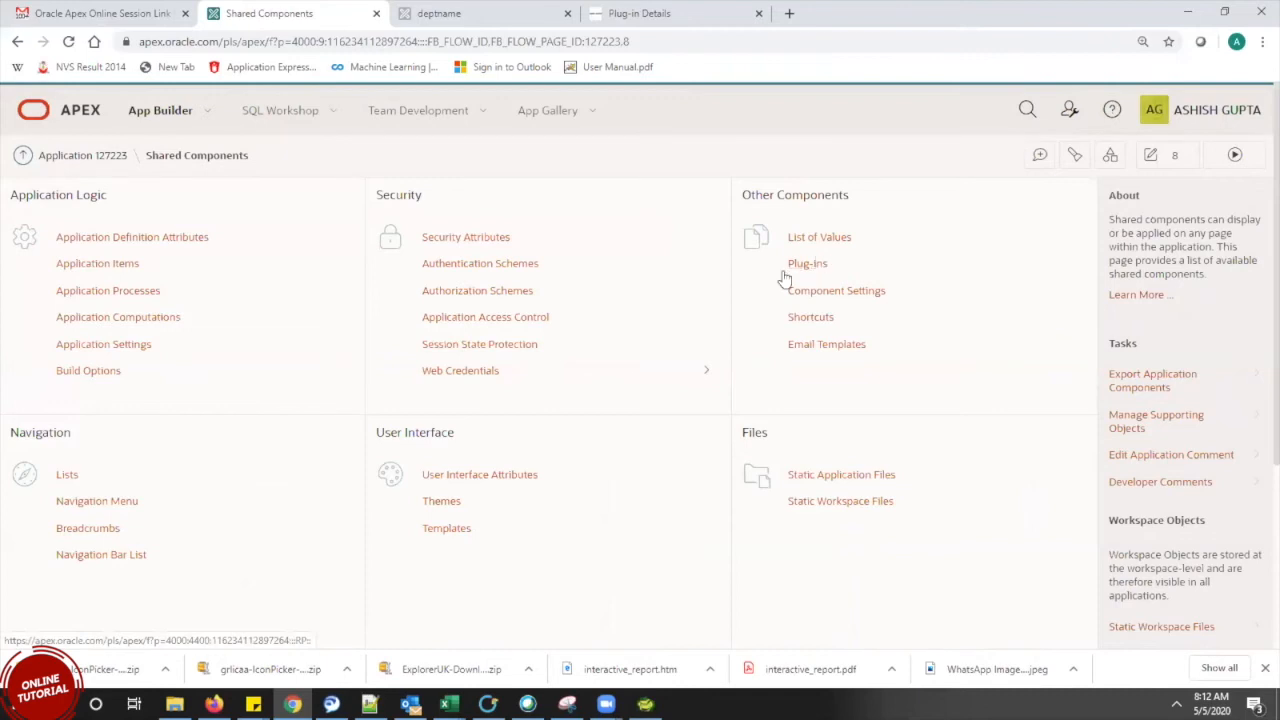
click(816, 268)
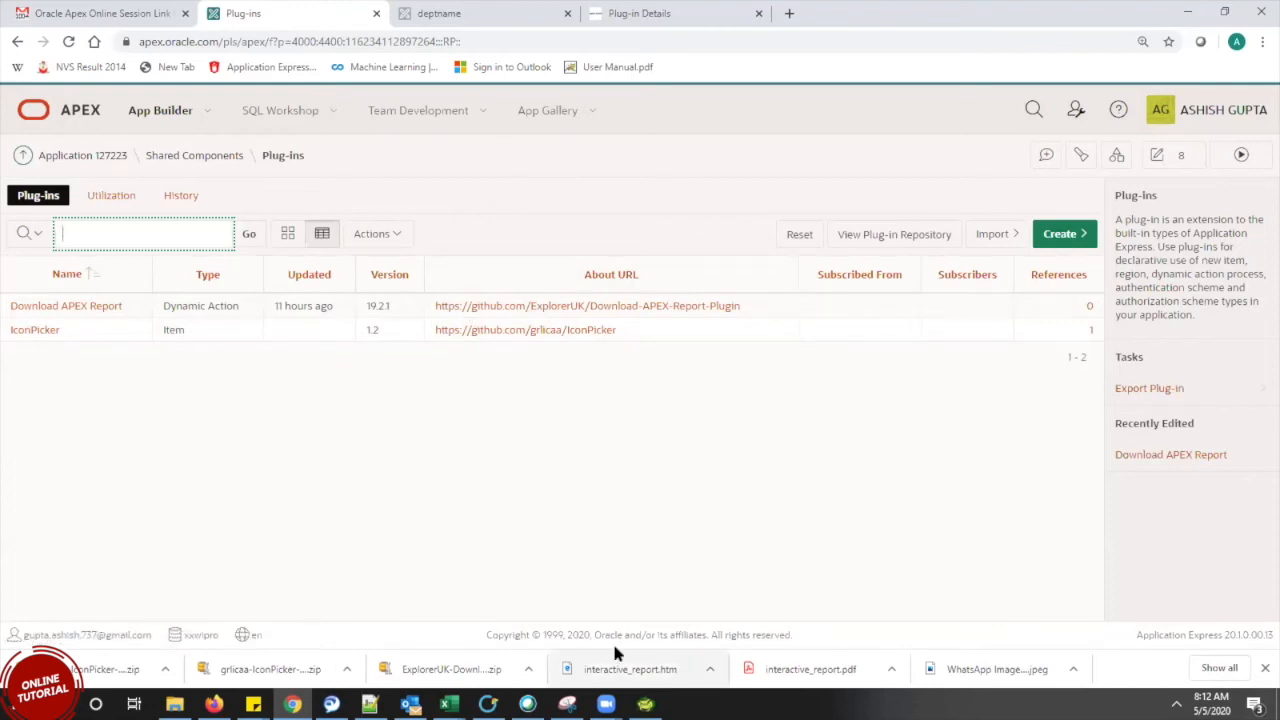
click(993, 236)
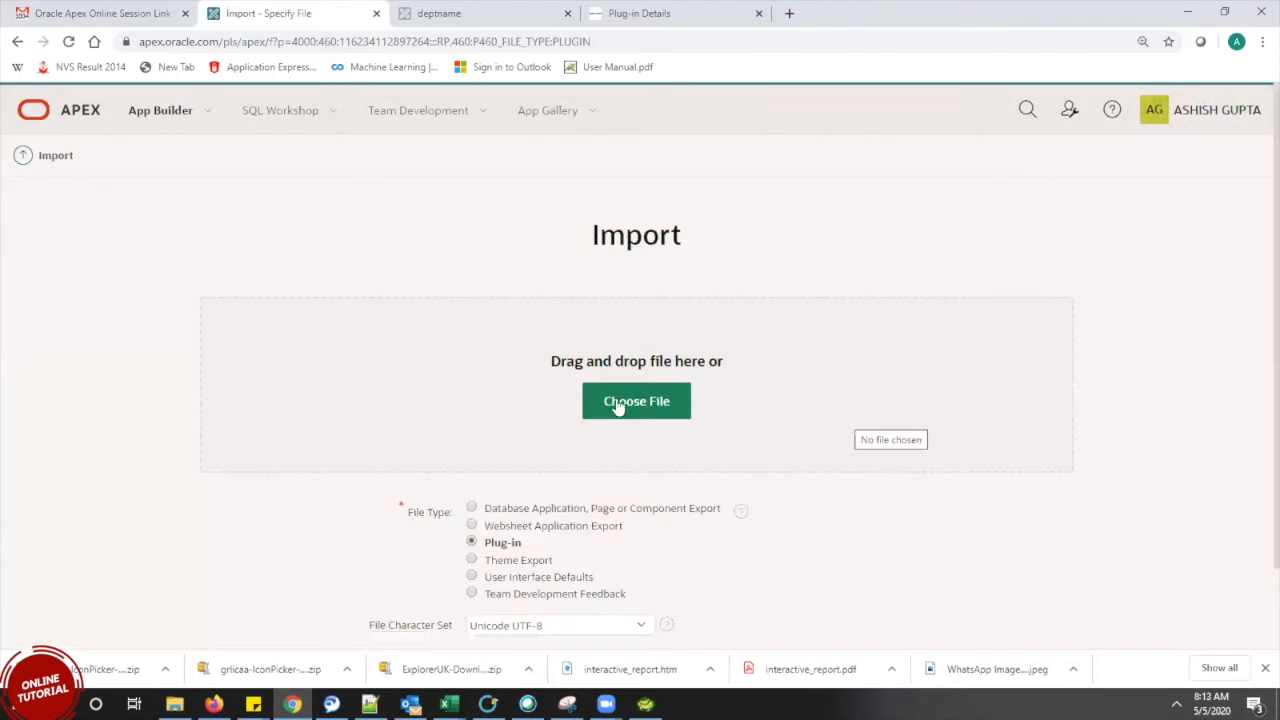
Import item_type_plugin_si_abakus_iconpicker.sql with the Unicode UTF-8 character set
click(646, 404)
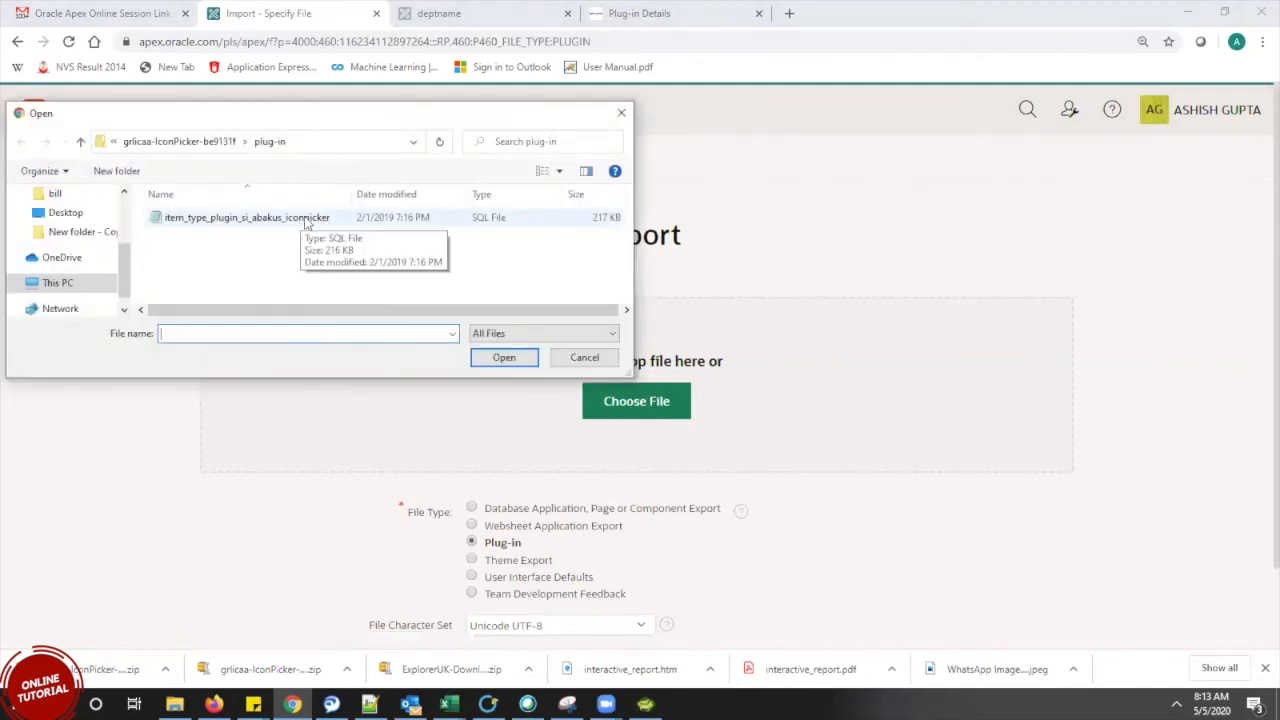
click(306, 219)
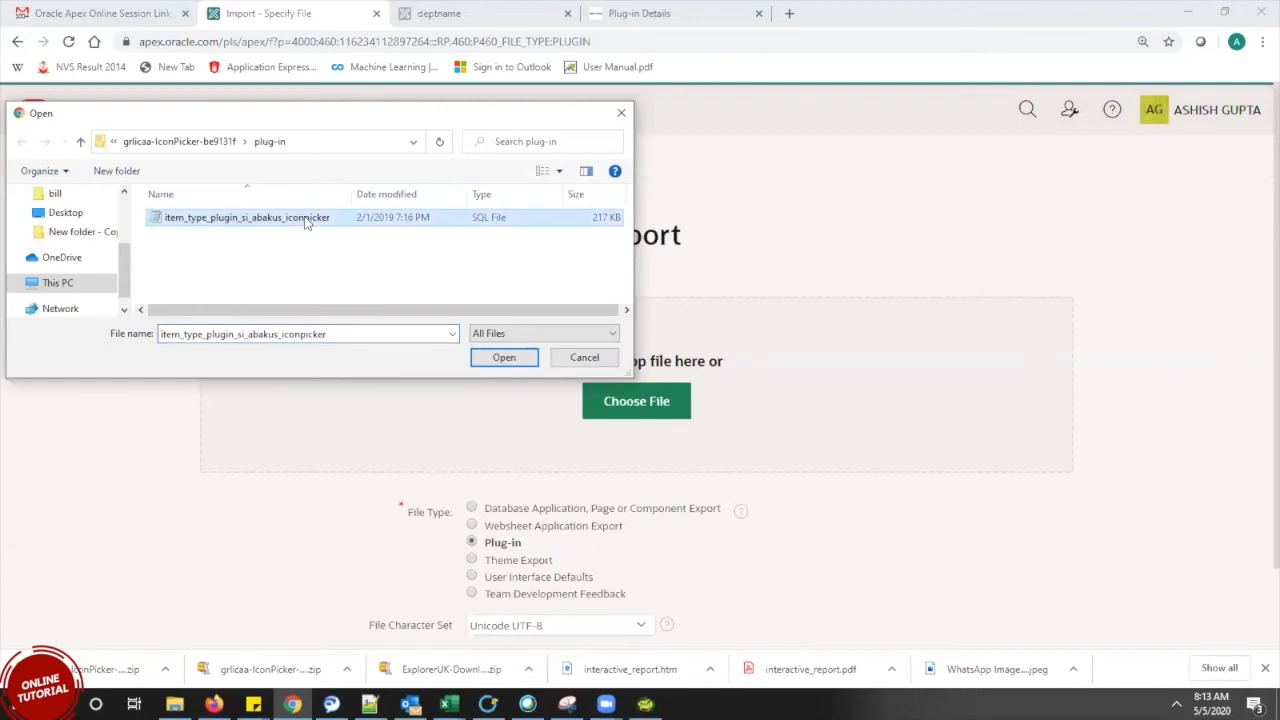
click(503, 358)
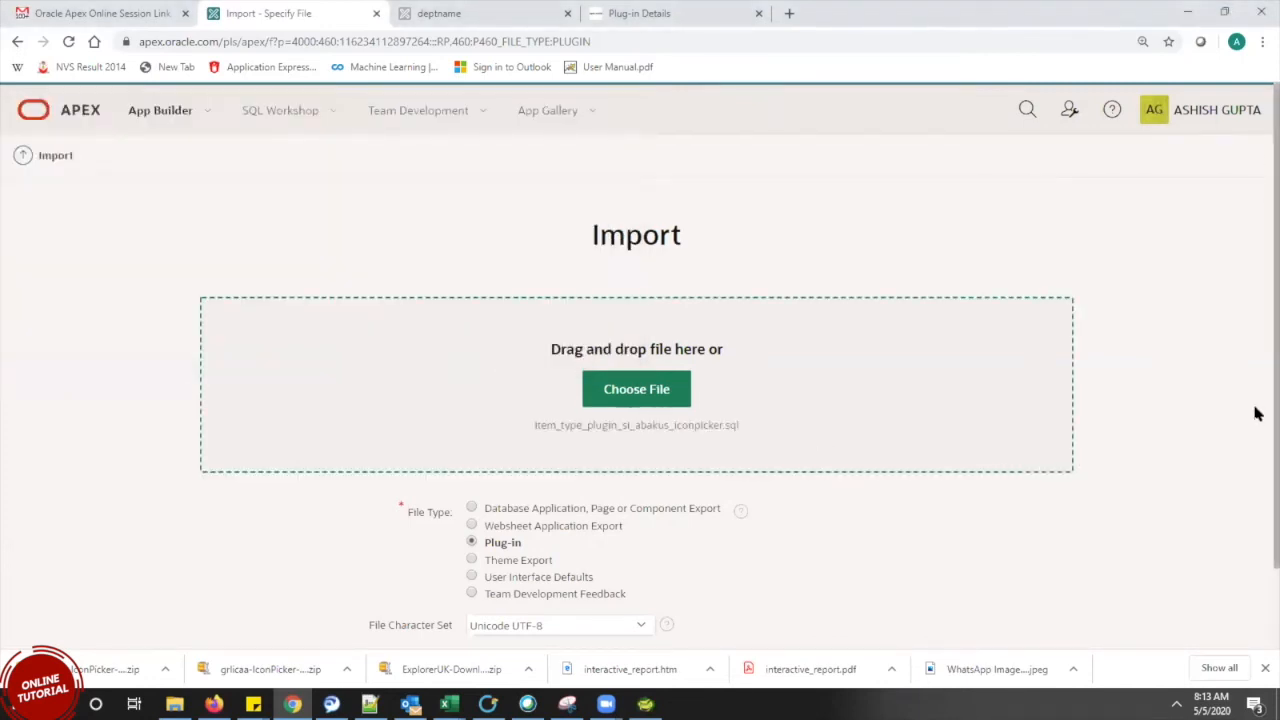
scroll(1256, 410, down, 2)
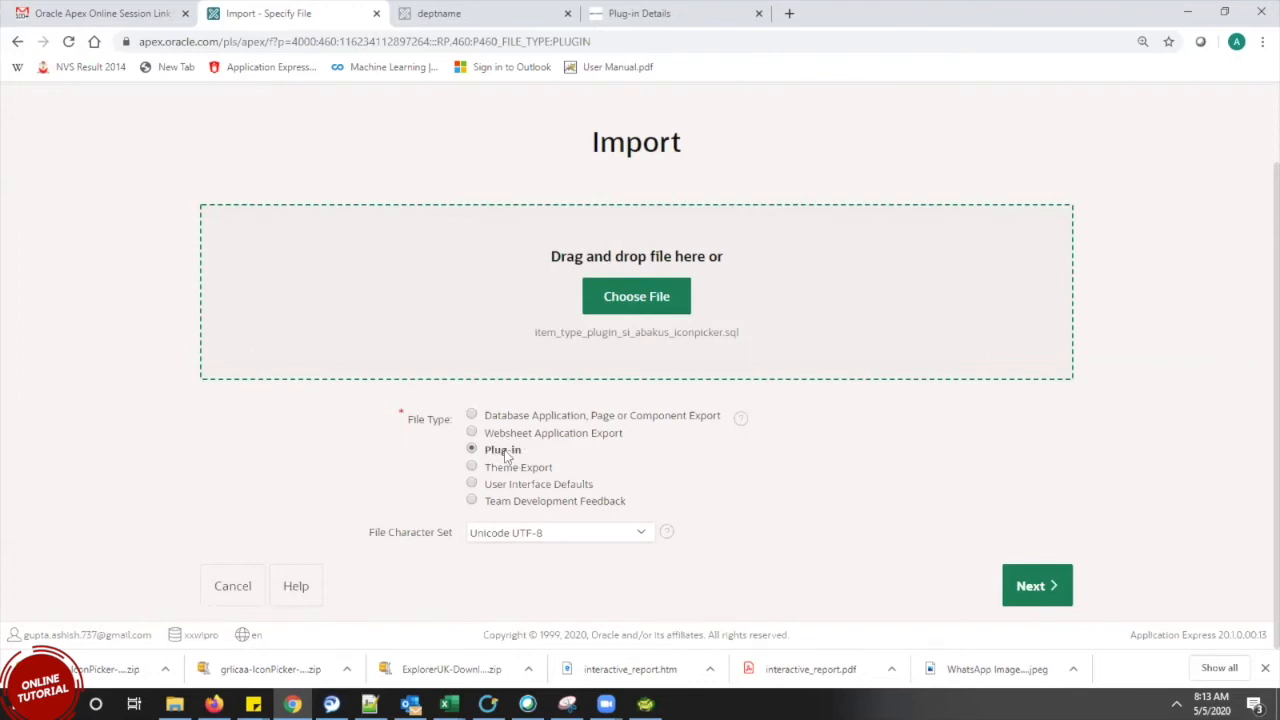
click(537, 541)
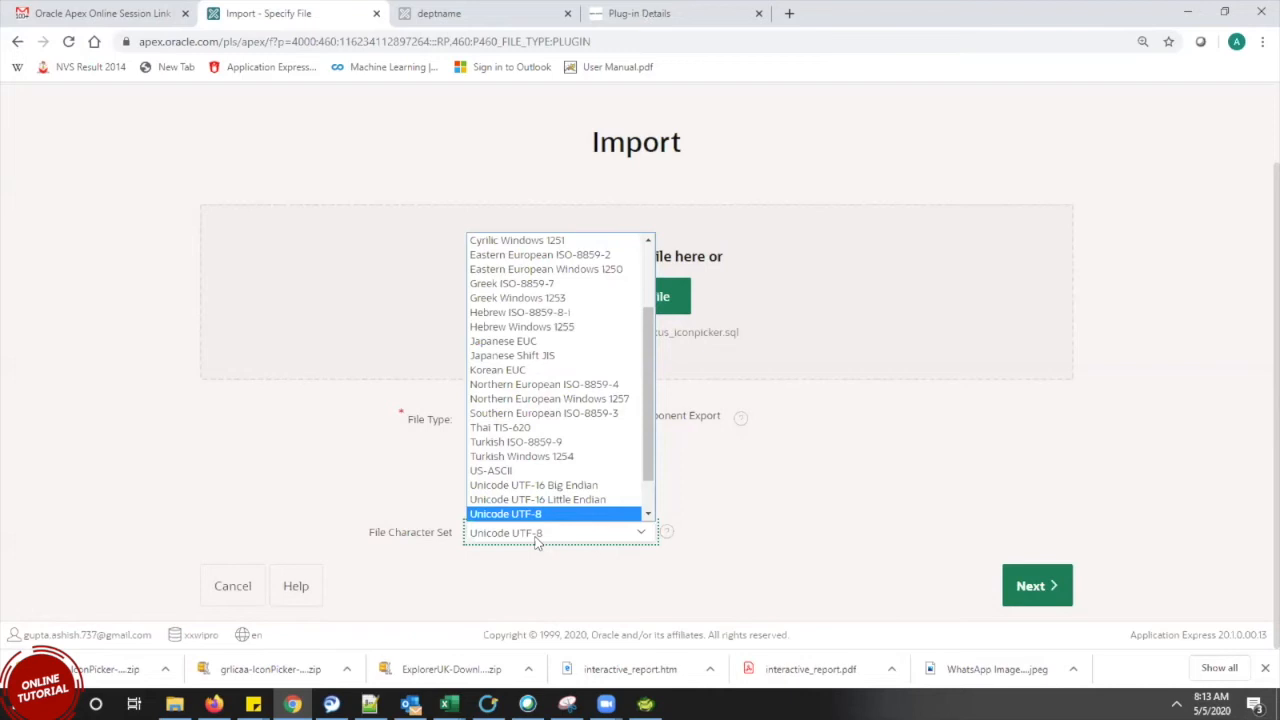
click(537, 541)
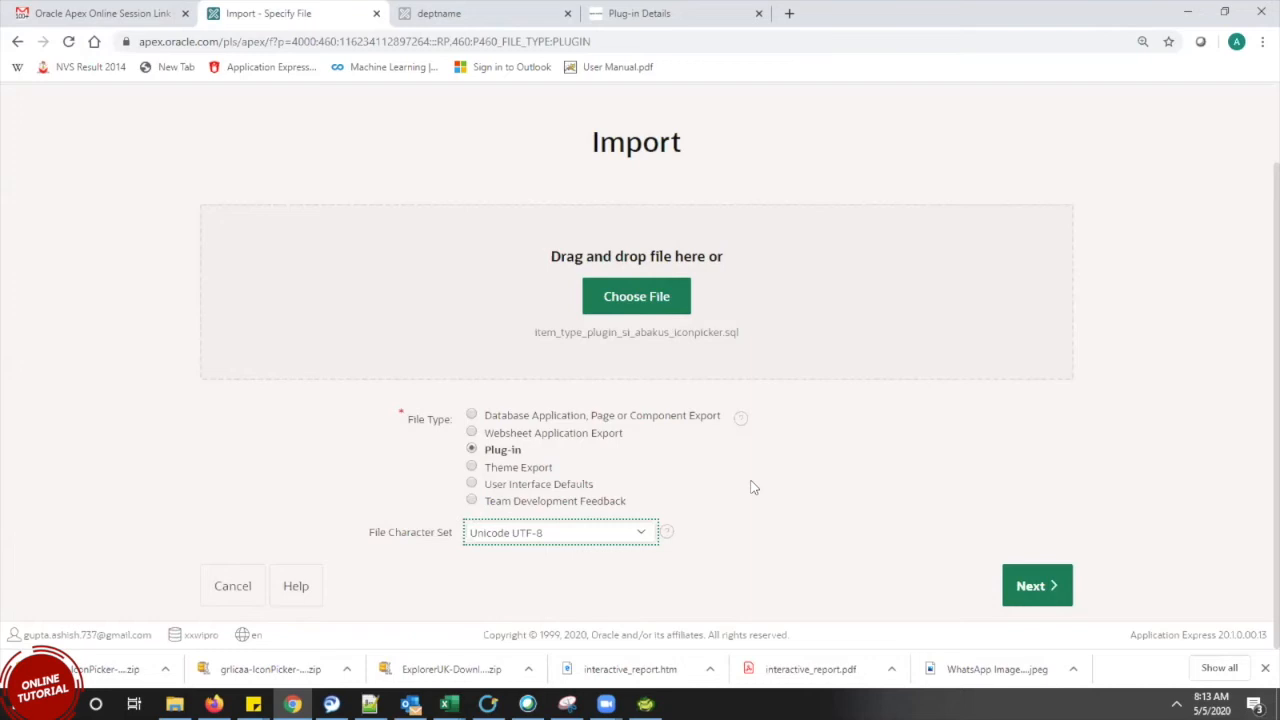
click(1035, 585)
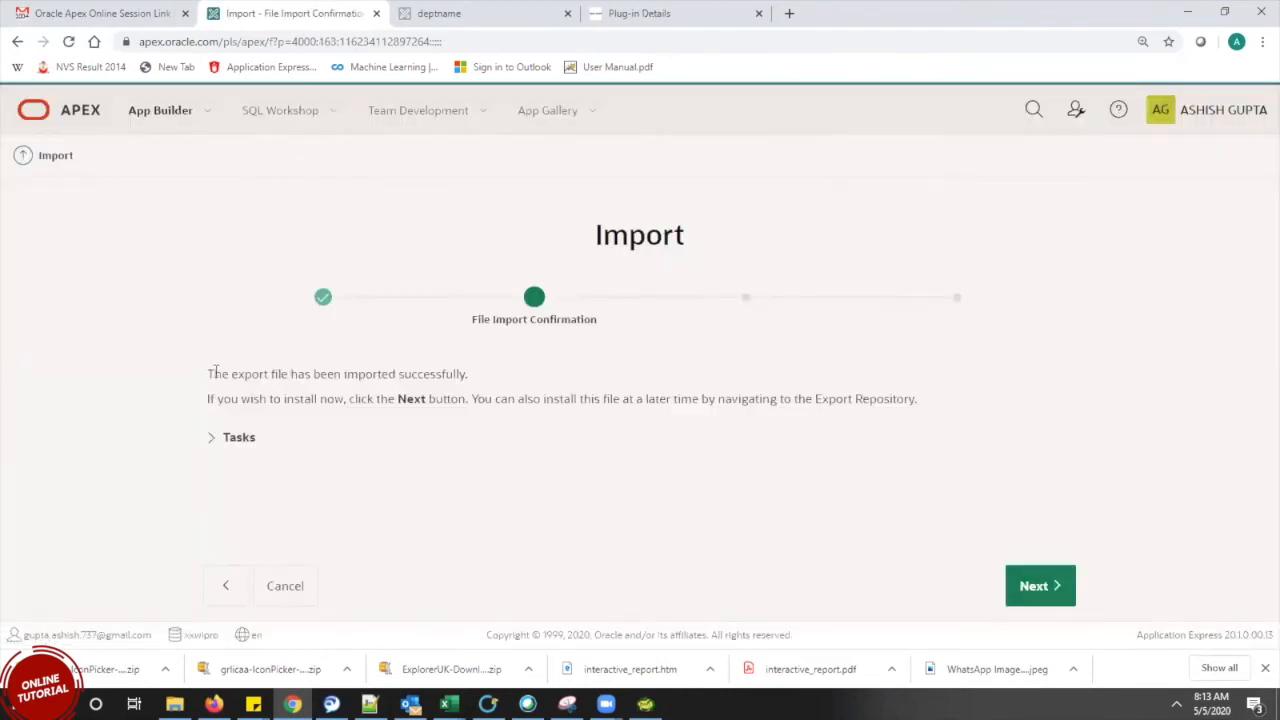
Highlight the 'has been imported' success message to point it out
drag(214, 374, 467, 390)
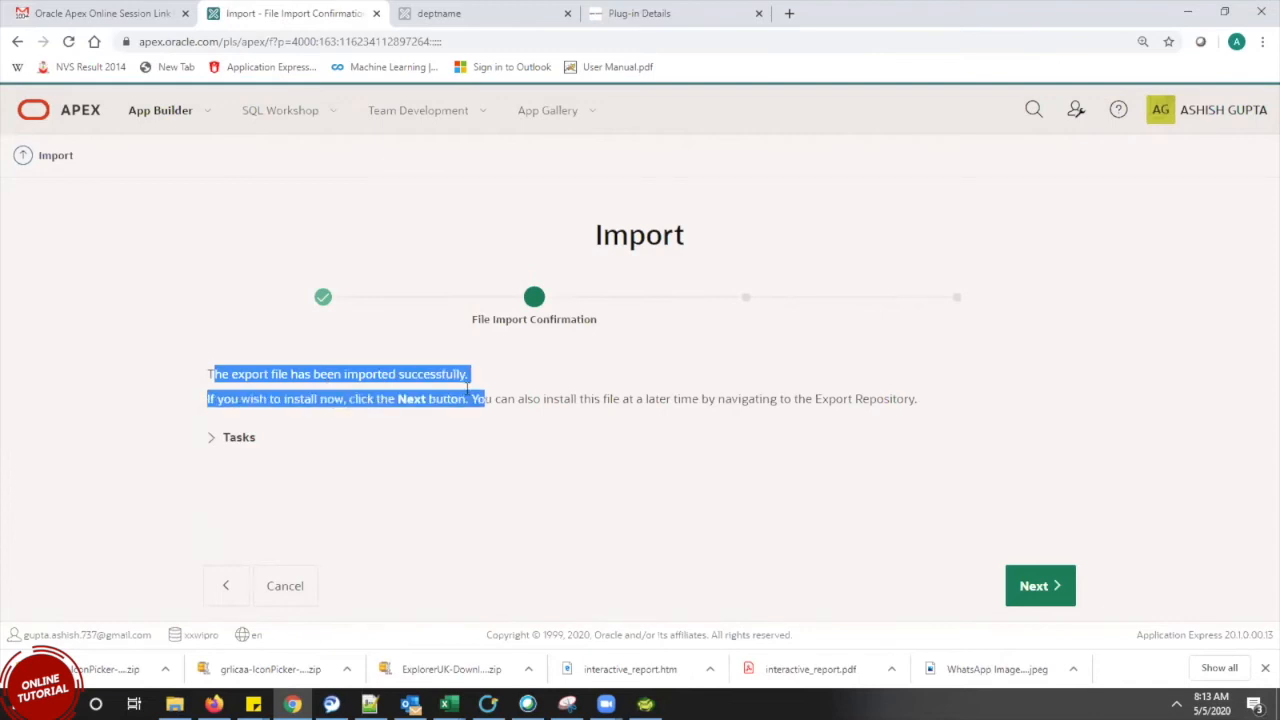
double_click(480, 398)
double_click(412, 398)
click(425, 401)
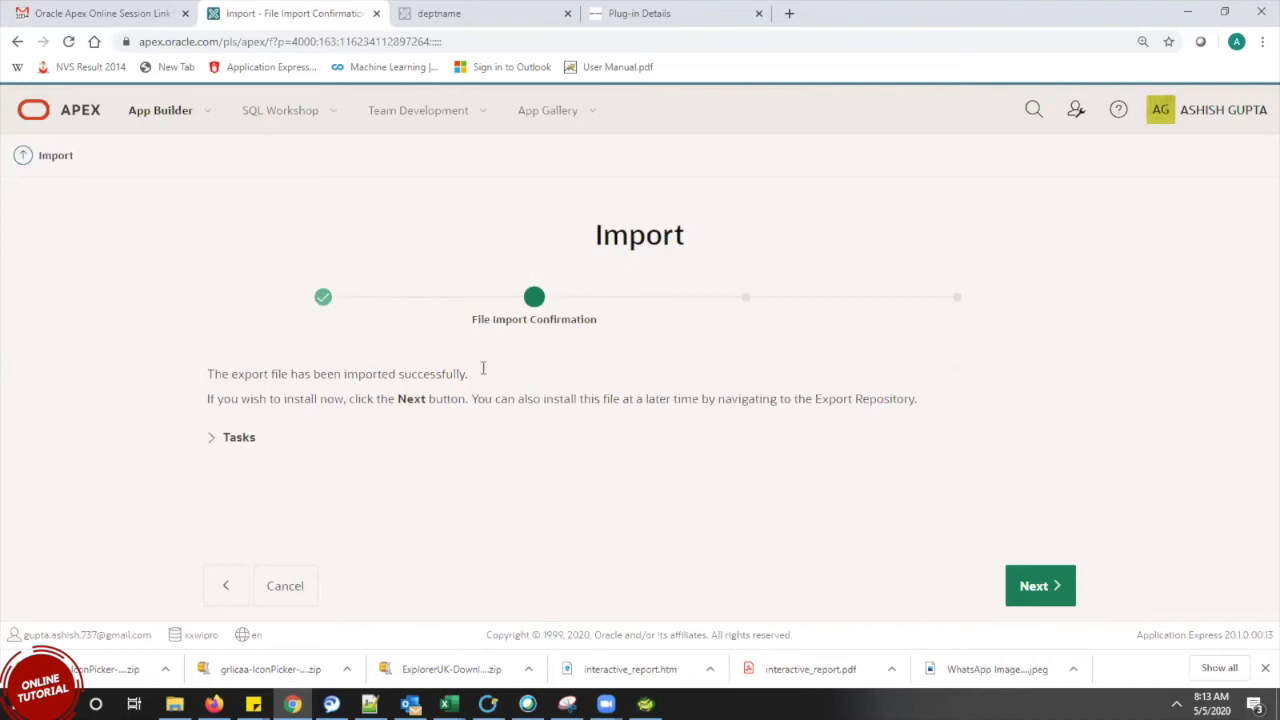
drag(266, 378, 510, 380)
click(512, 380)
drag(289, 376, 619, 371)
click(619, 371)
Proceed to Install Plug-in and keep 127223 AprilTraining as the target application
click(1022, 594)
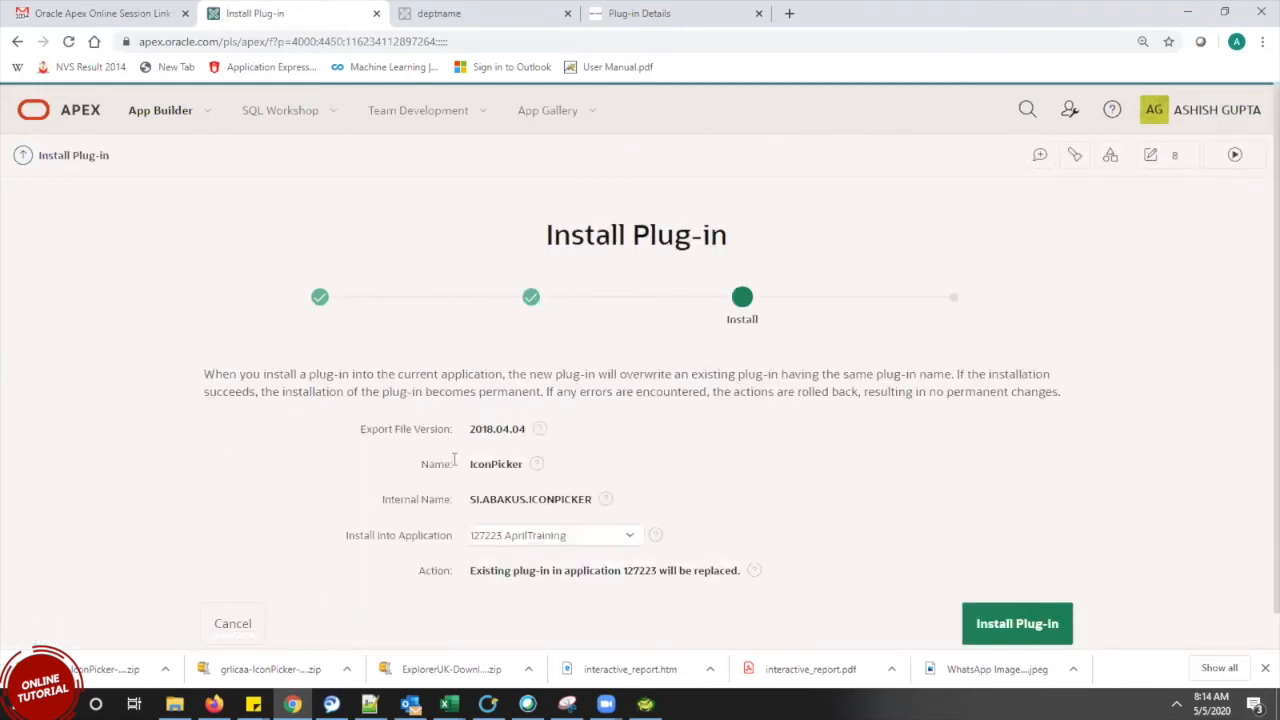
double_click(488, 464)
click(474, 497)
click(532, 541)
click(530, 541)
click(530, 541)
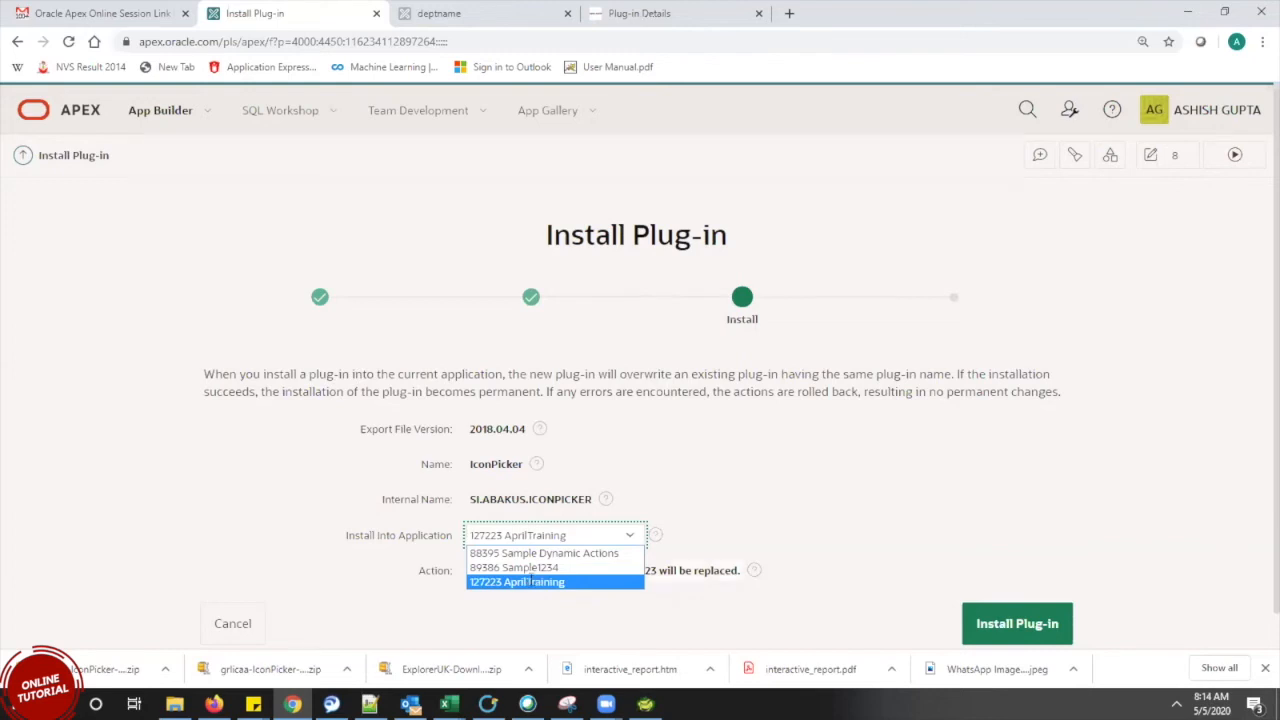
click(528, 581)
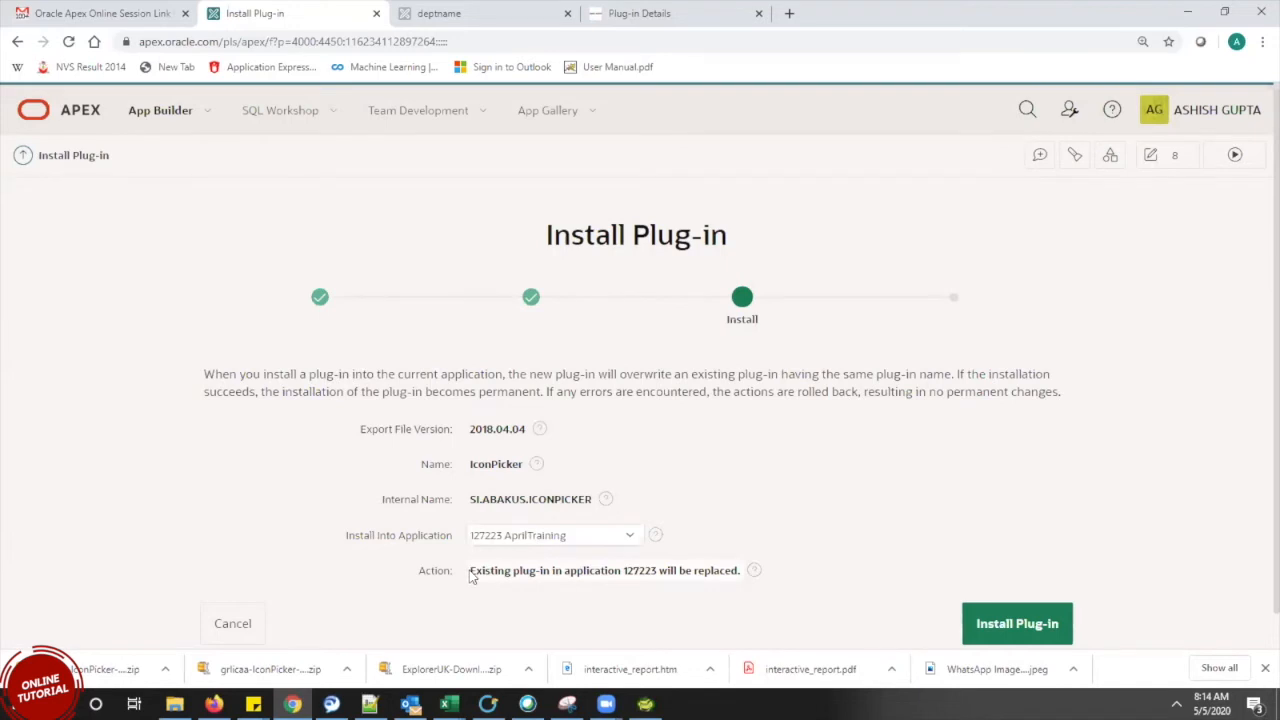
mouse_move(470, 572)
mouse_down()
mouse_move(708, 572)
mouse_move(573, 590)
mouse_move(468, 576)
mouse_up()
click(700, 572)
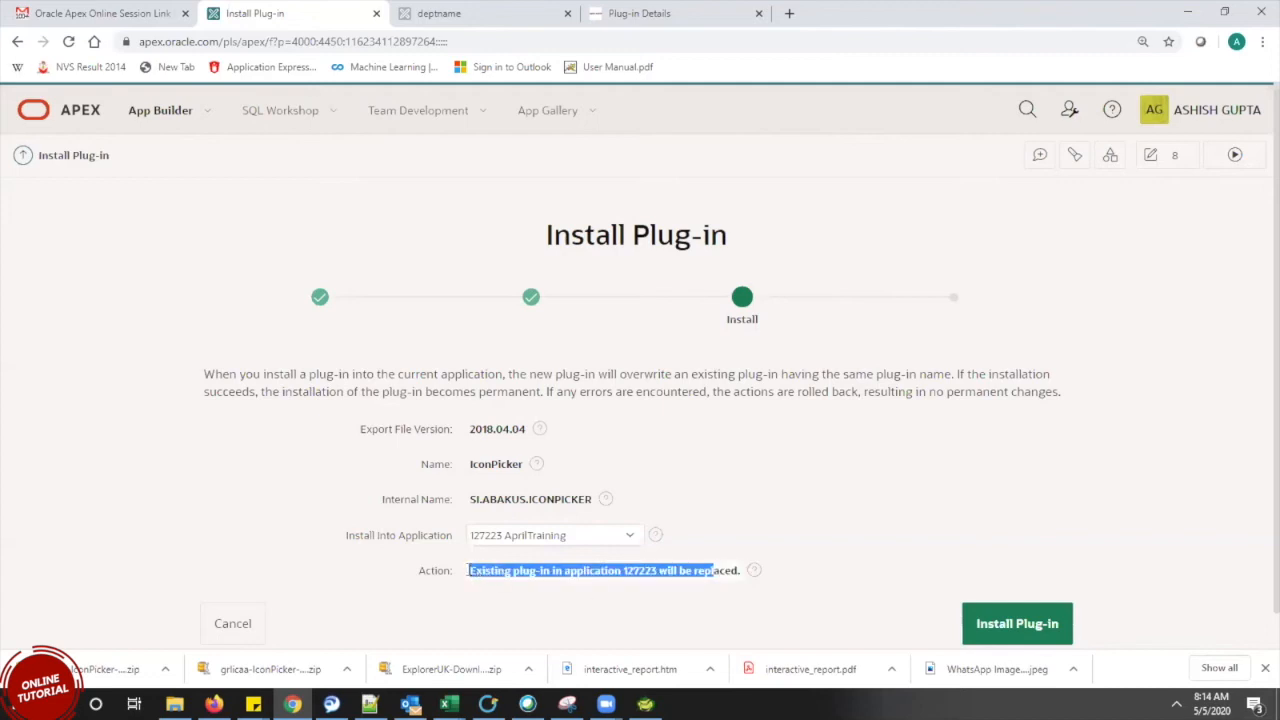
click(594, 585)
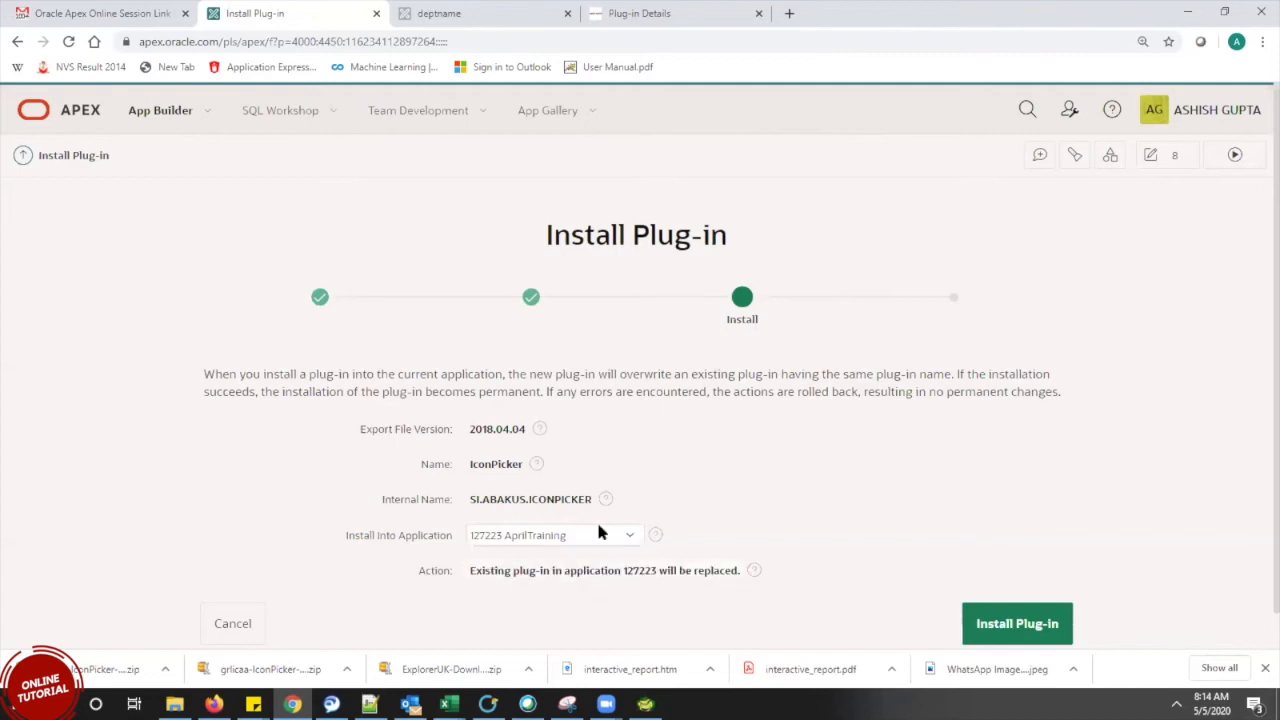
Try 89386 Sample1234 as the target application, then switch back to 127223 AprilTraining
click(596, 530)
click(560, 567)
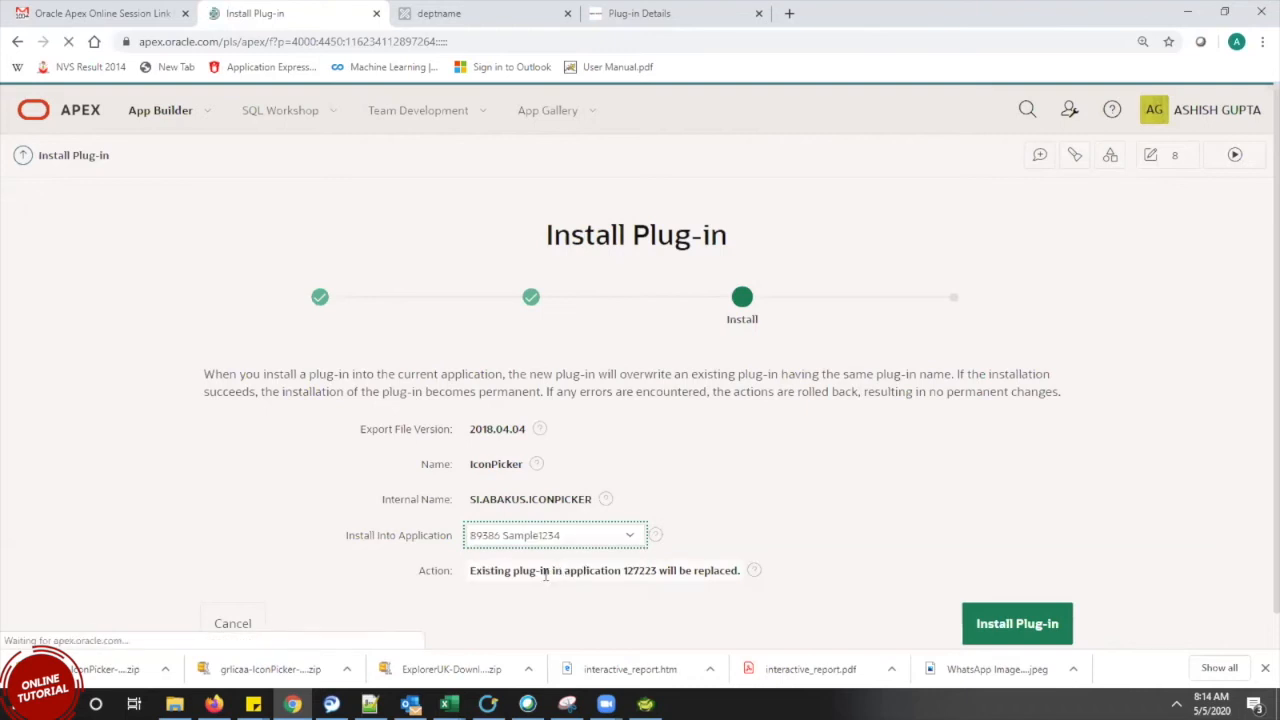
drag(472, 569, 706, 580)
click(678, 594)
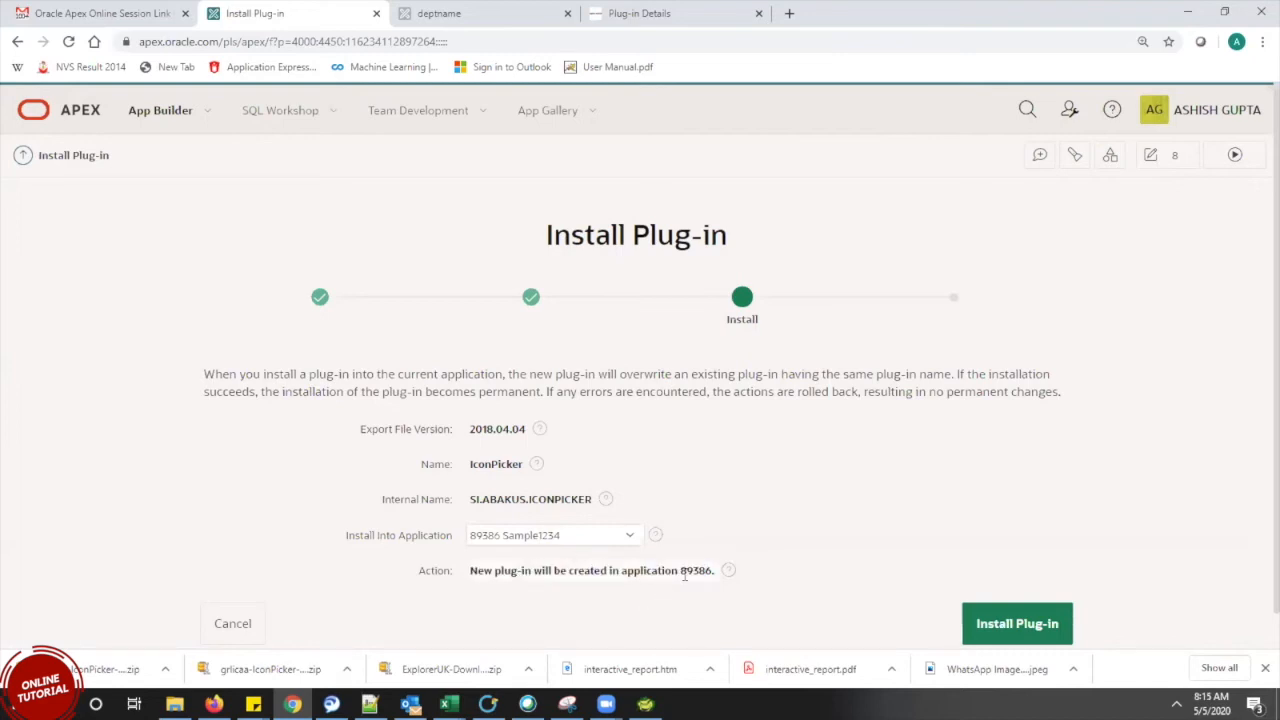
click(575, 540)
click(549, 582)
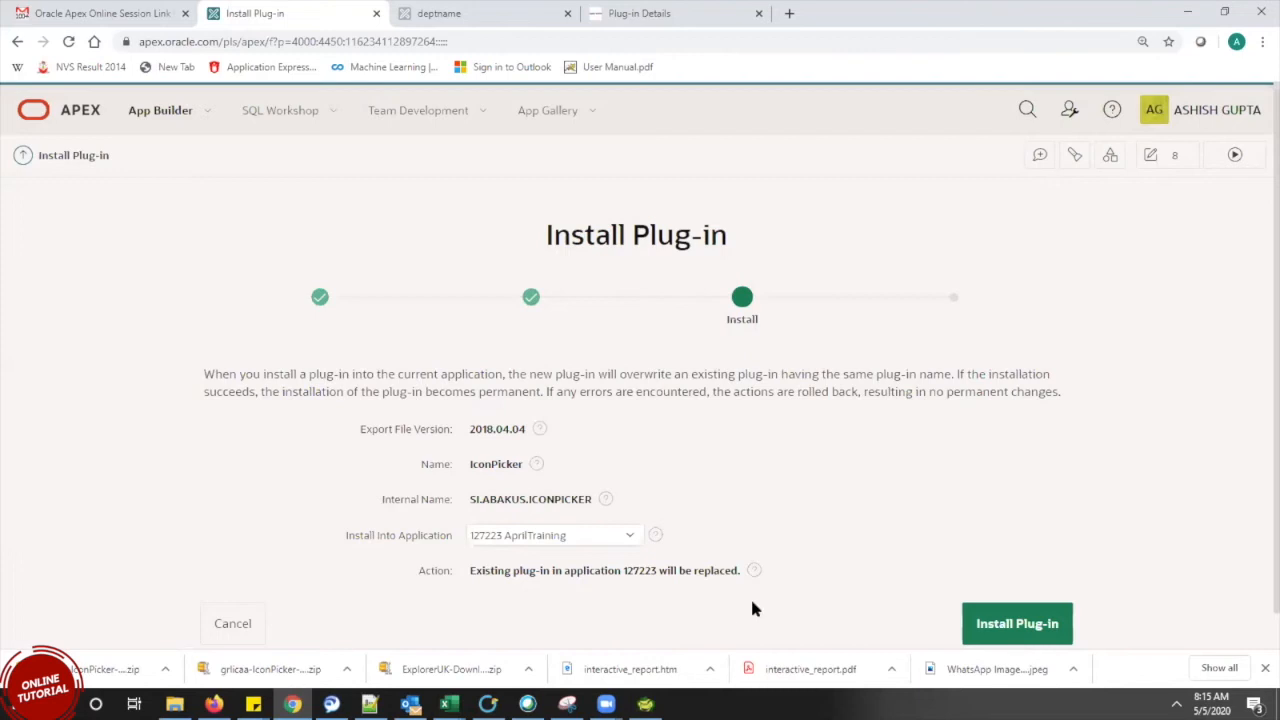
Install IconPicker, replacing the existing copy, and apply its component settings
click(1064, 606)
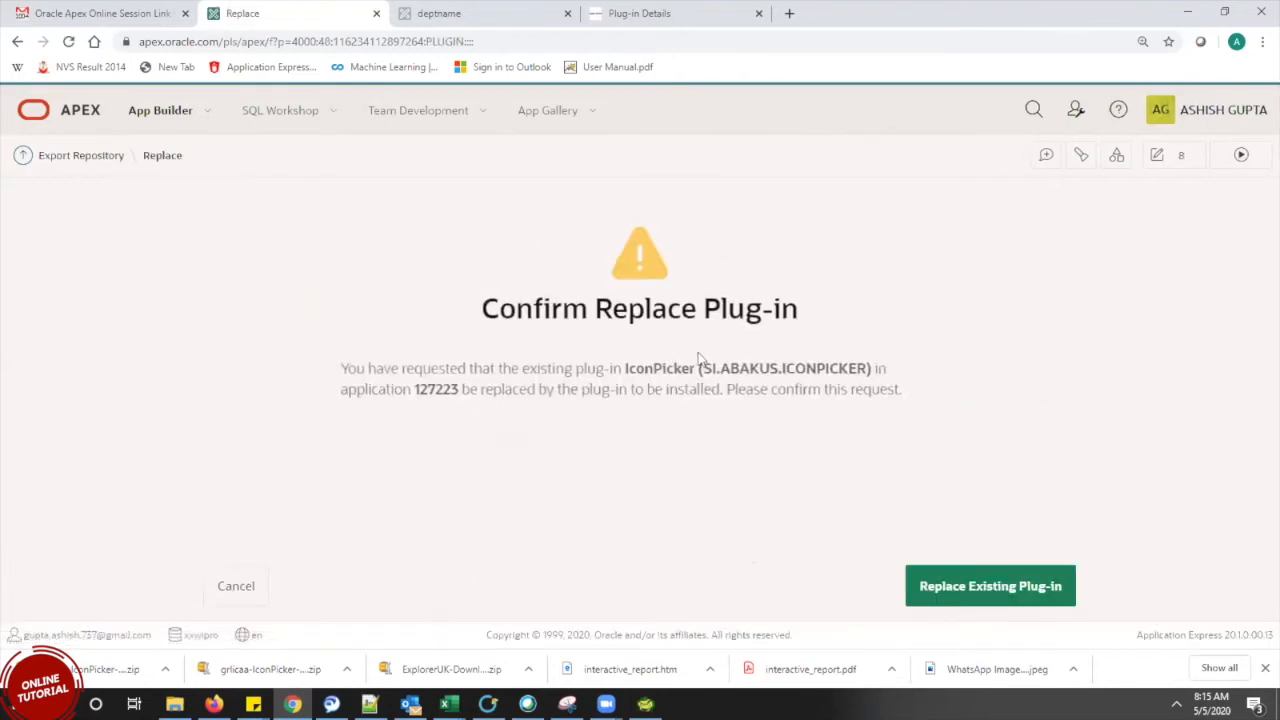
click(980, 592)
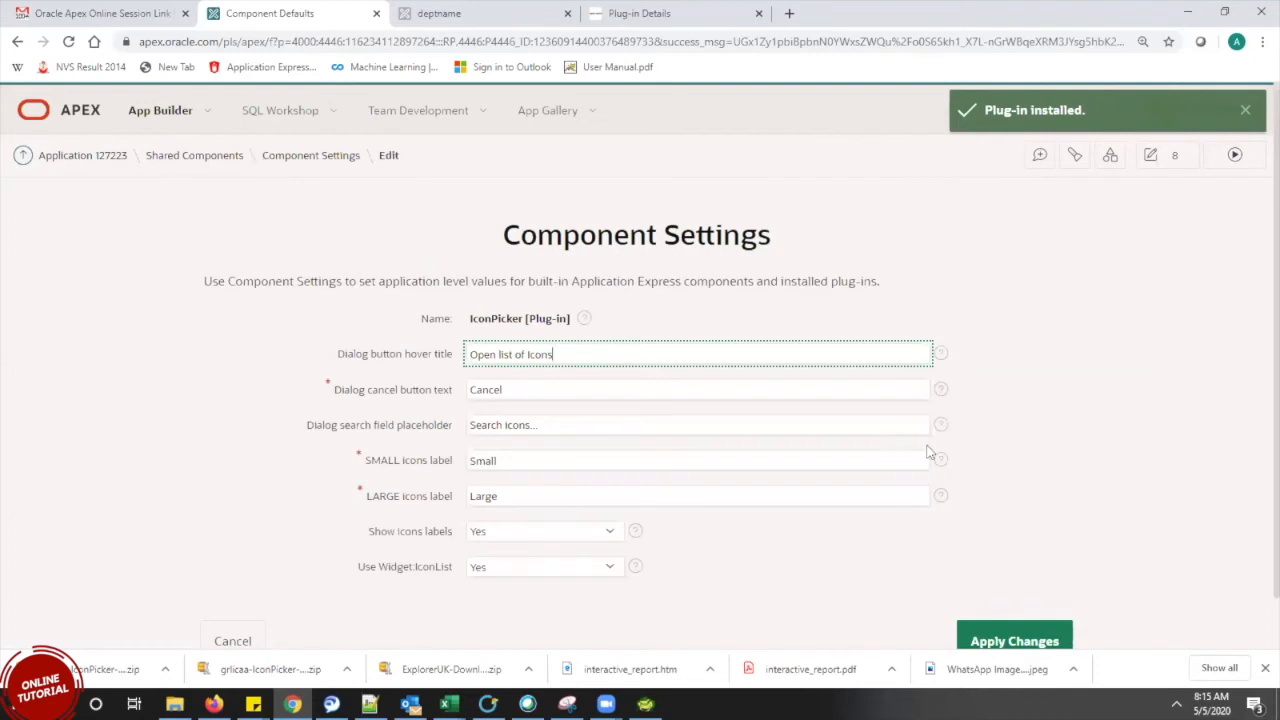
scroll(1257, 470, down, 1)
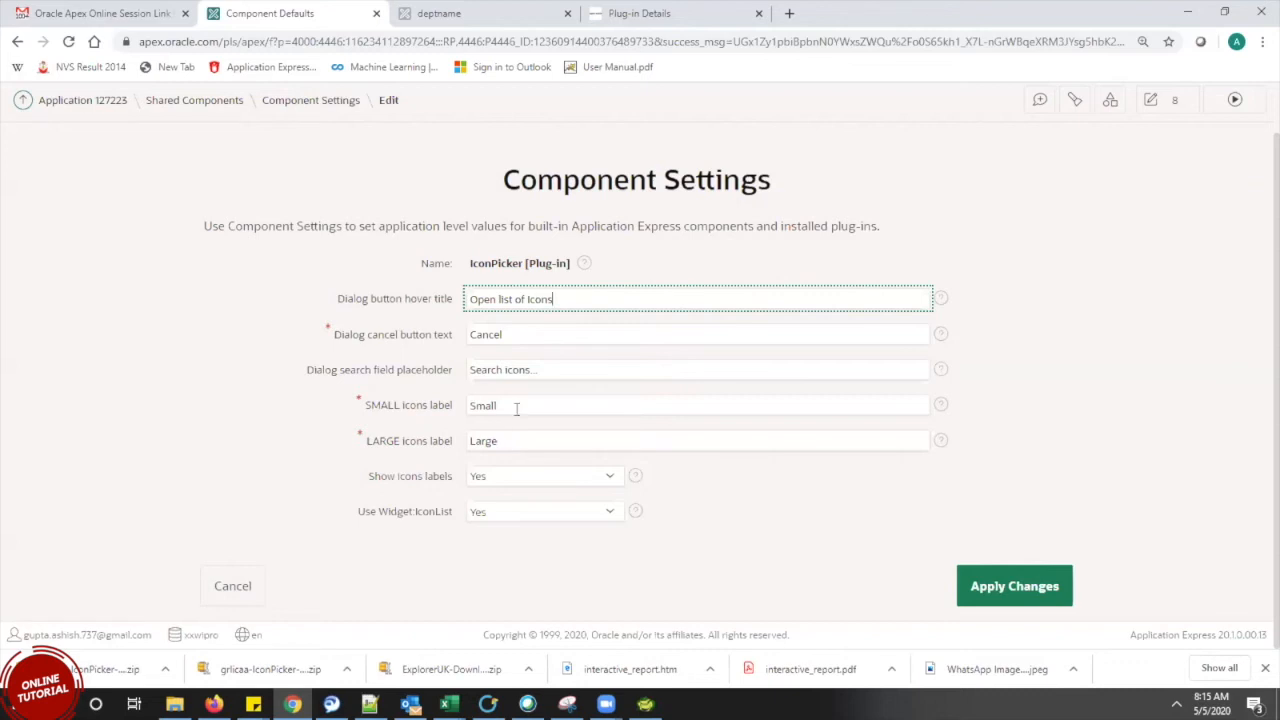
click(998, 598)
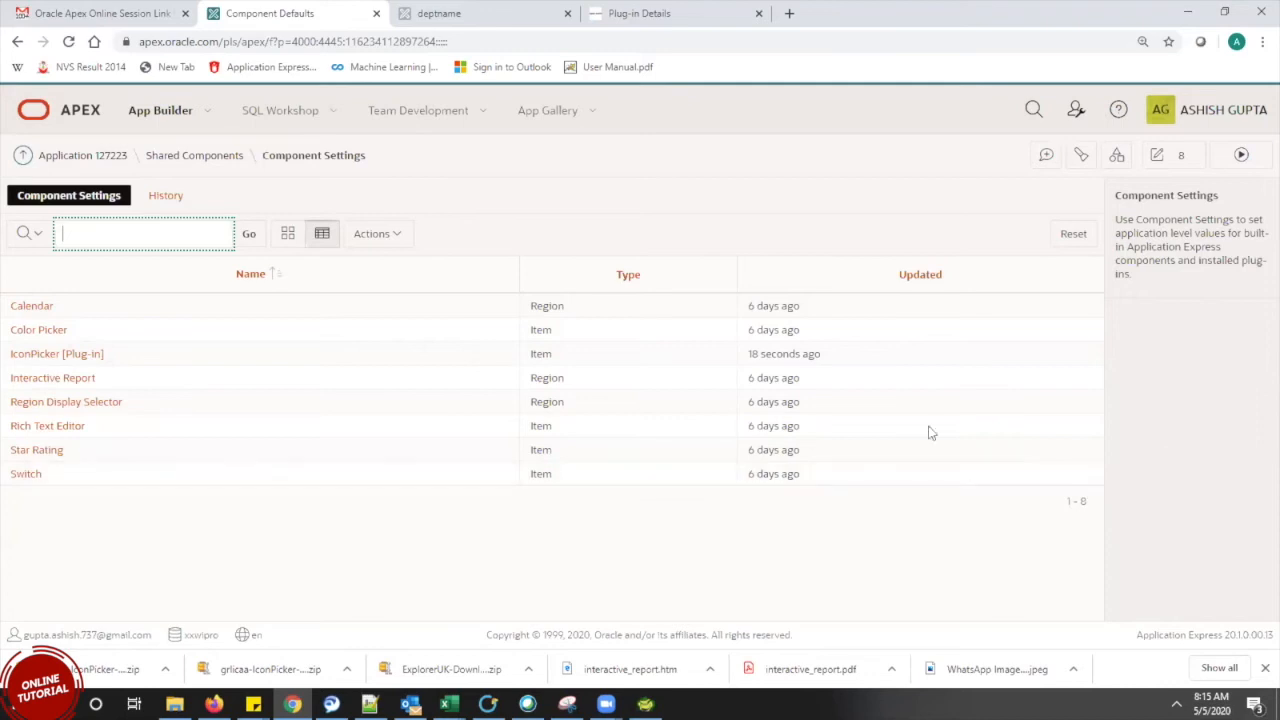
Return to Shared Components and open the Plug-ins list showing IconPicker version 1.2
click(921, 543)
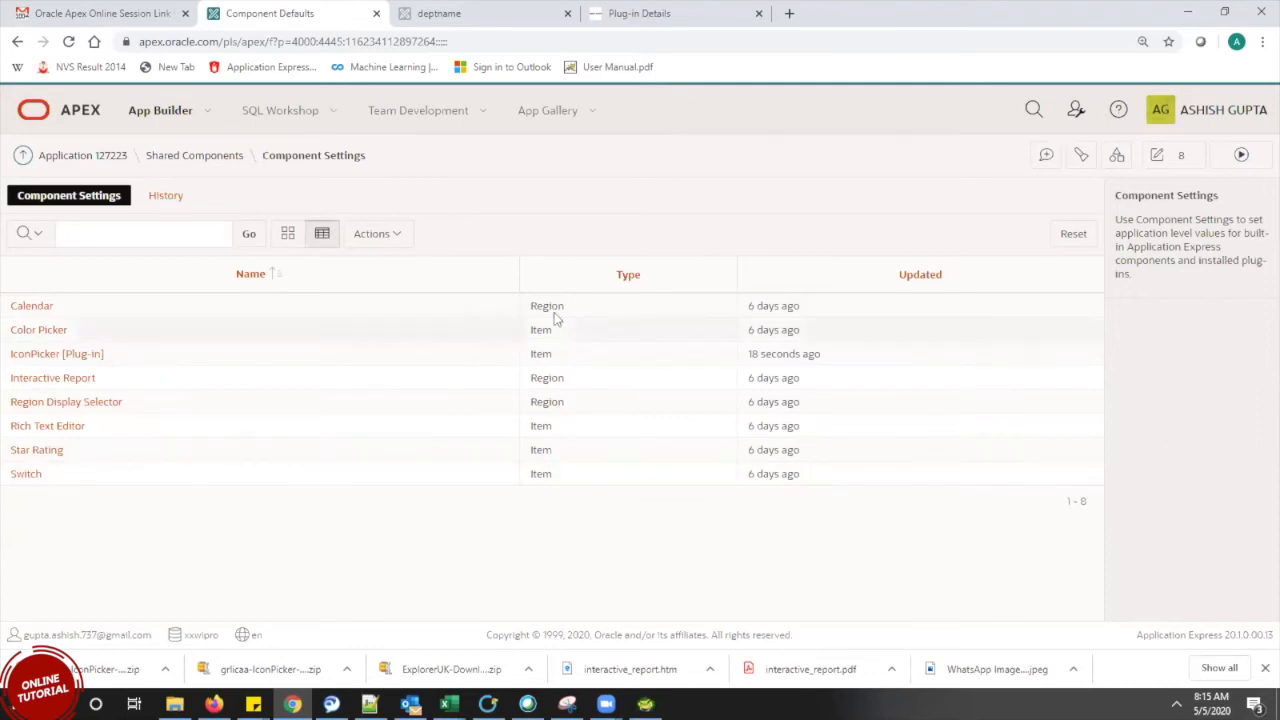
click(184, 160)
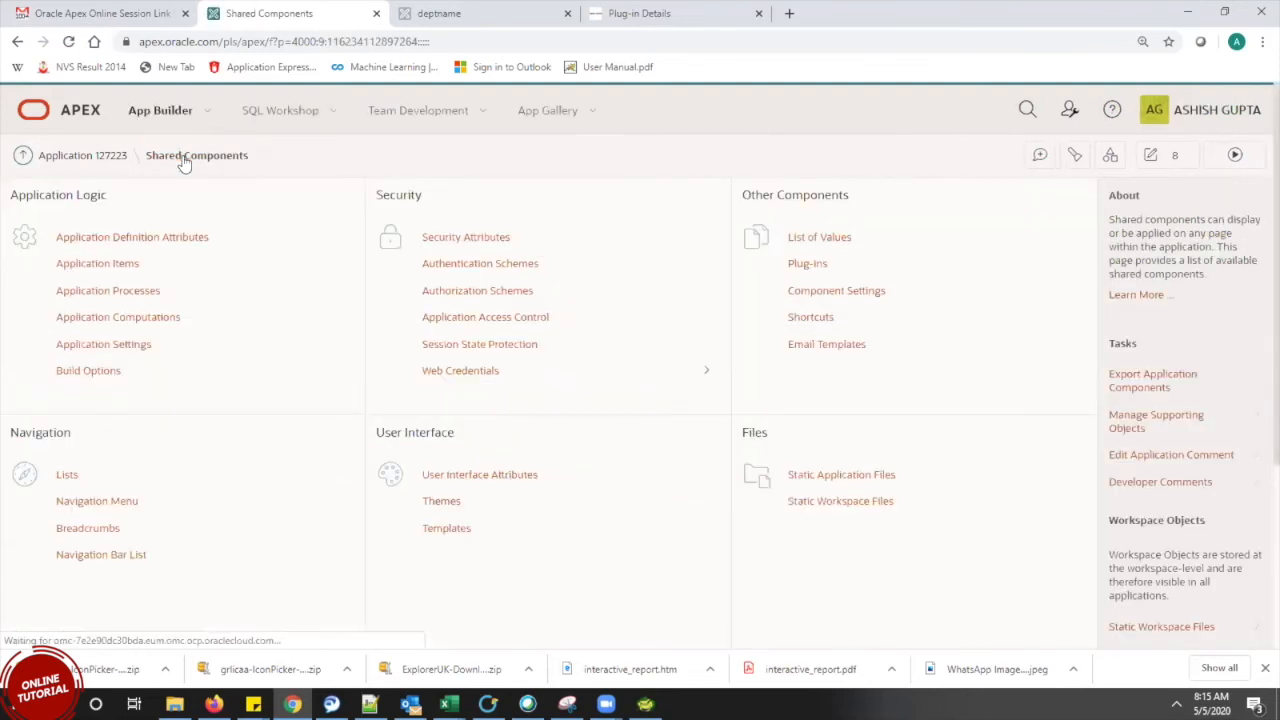
click(808, 265)
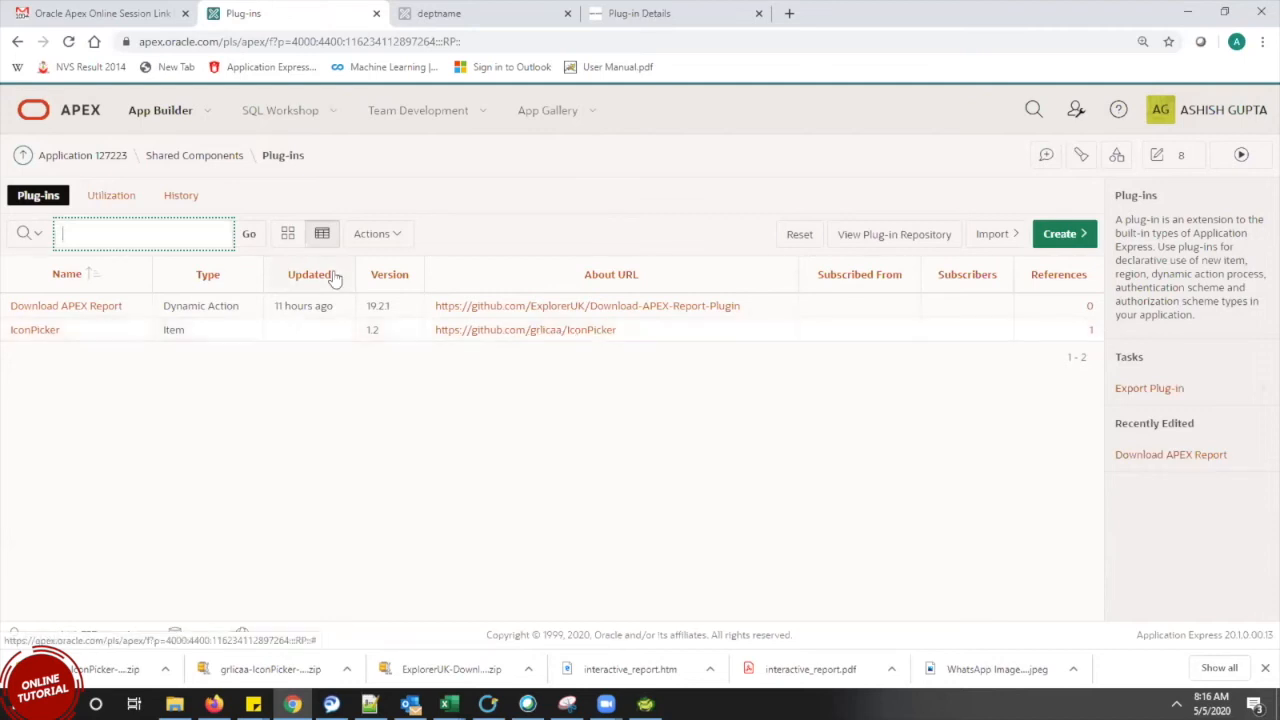
Open the IconPicker plug-in's edit page and highlight its Item plug-in type
click(46, 335)
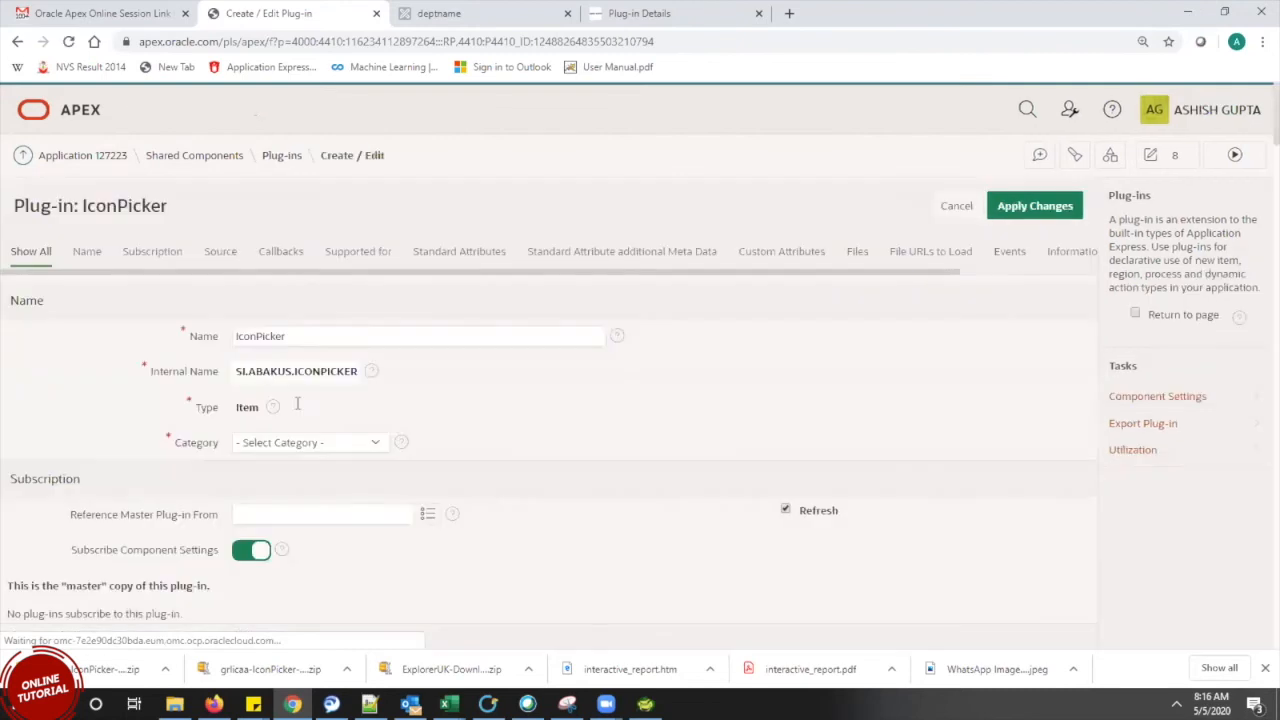
double_click(241, 408)
click(452, 408)
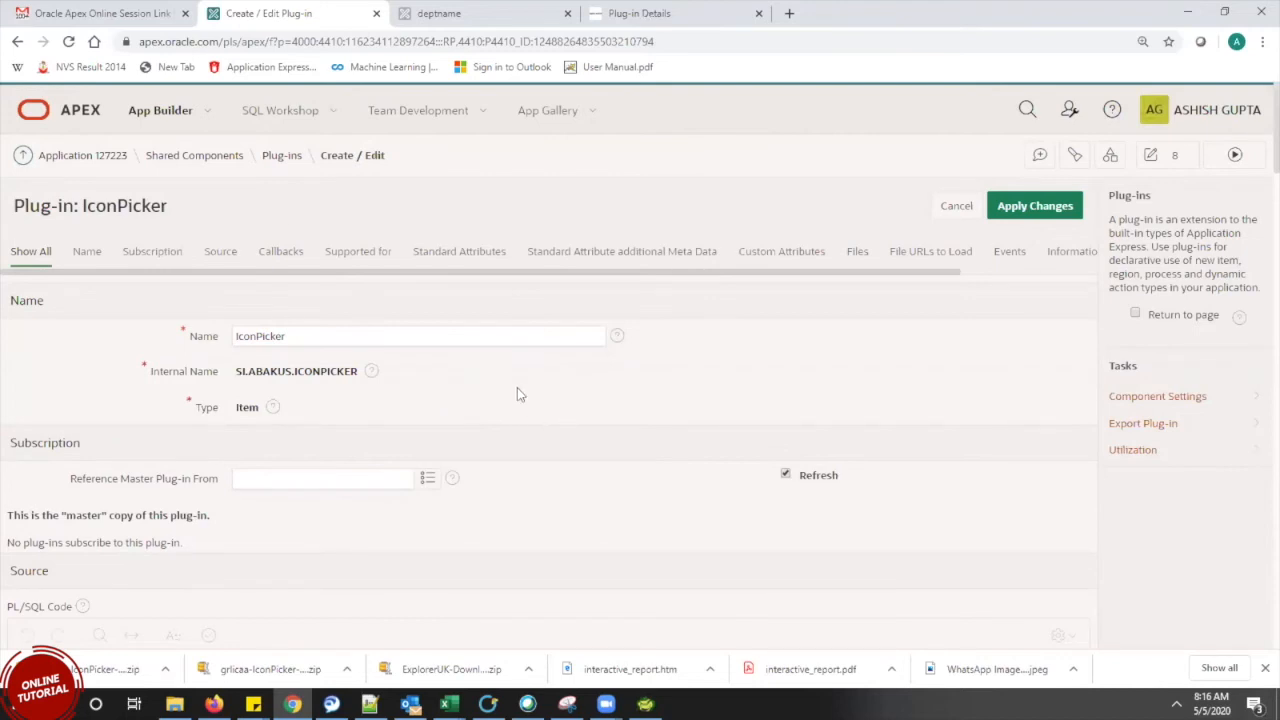
double_click(248, 410)
Open page 2 First_page from the app home, run it, then edit it in Page Designer
click(112, 160)
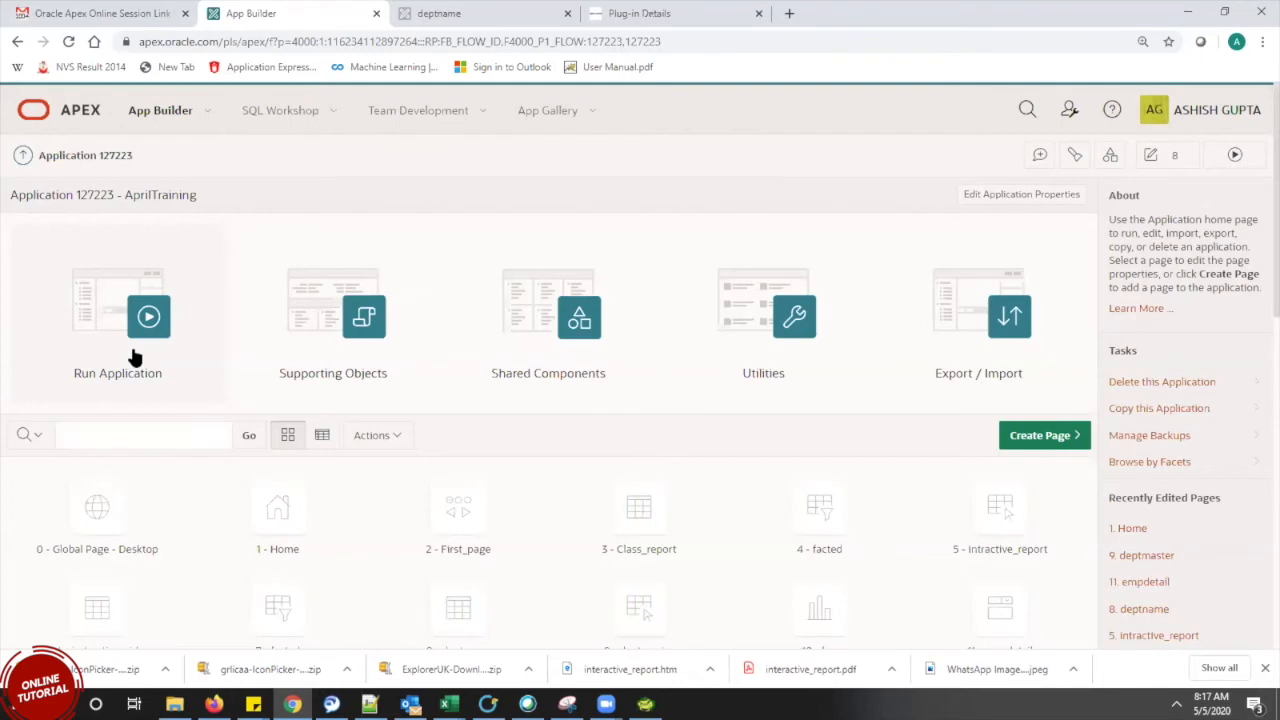
click(451, 533)
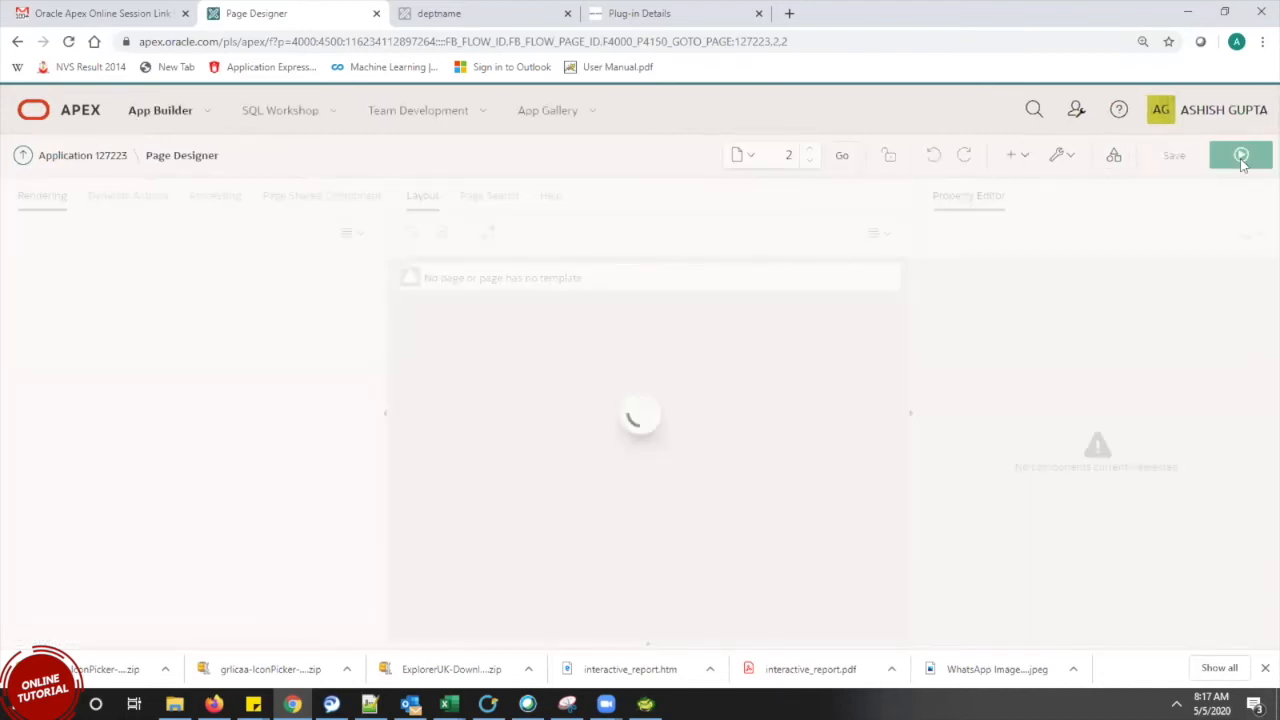
click(1241, 160)
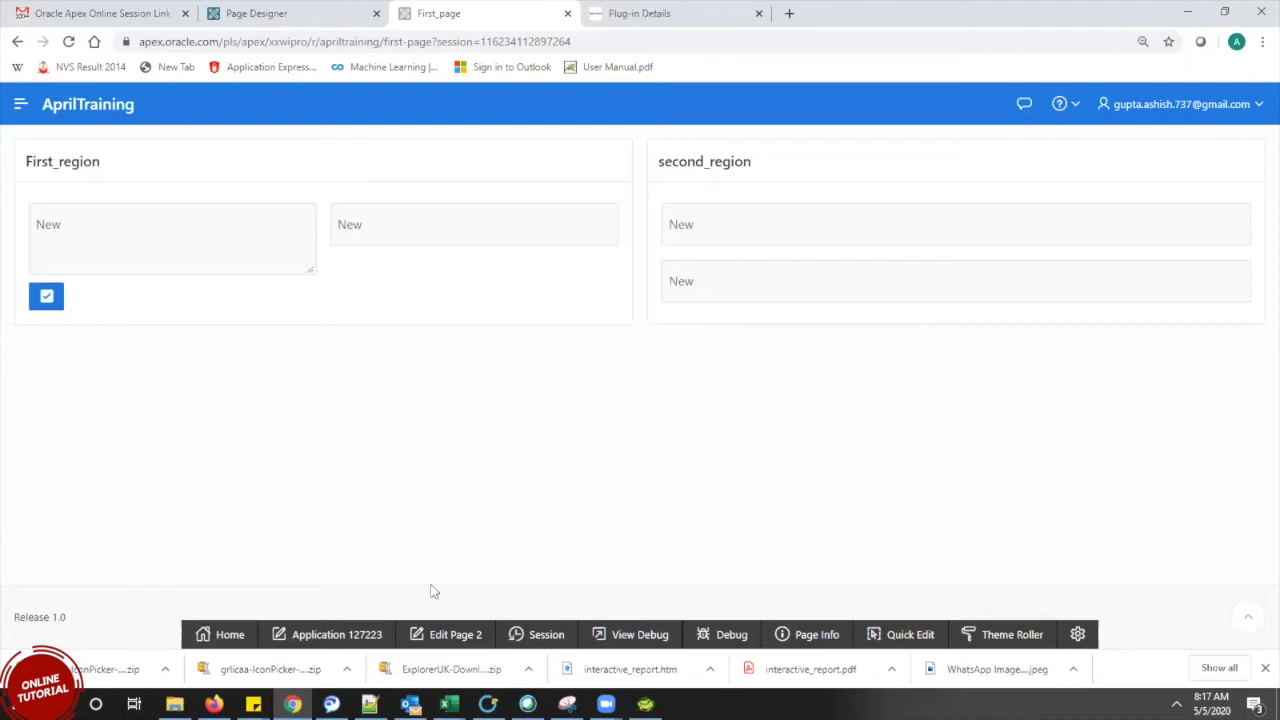
click(446, 634)
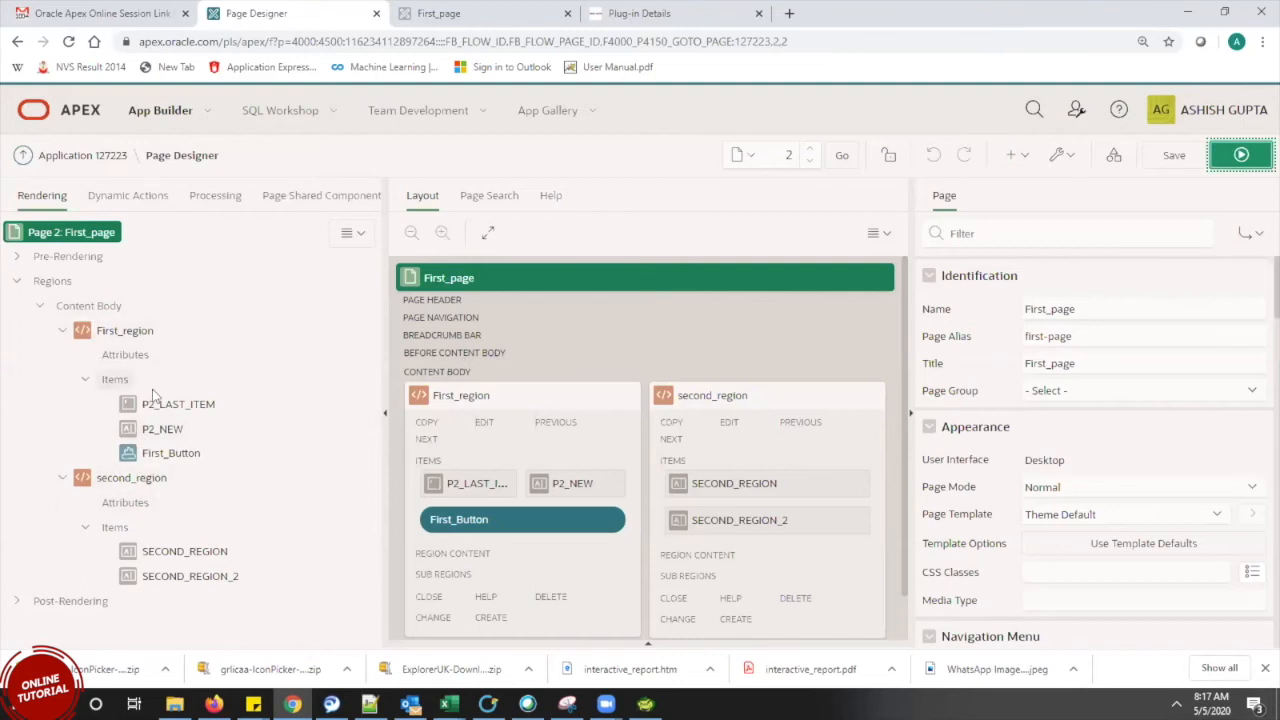
Add a region titled 'plugin' to page 2's Content Body, save, and move P2_NEW into second_region
click(103, 308)
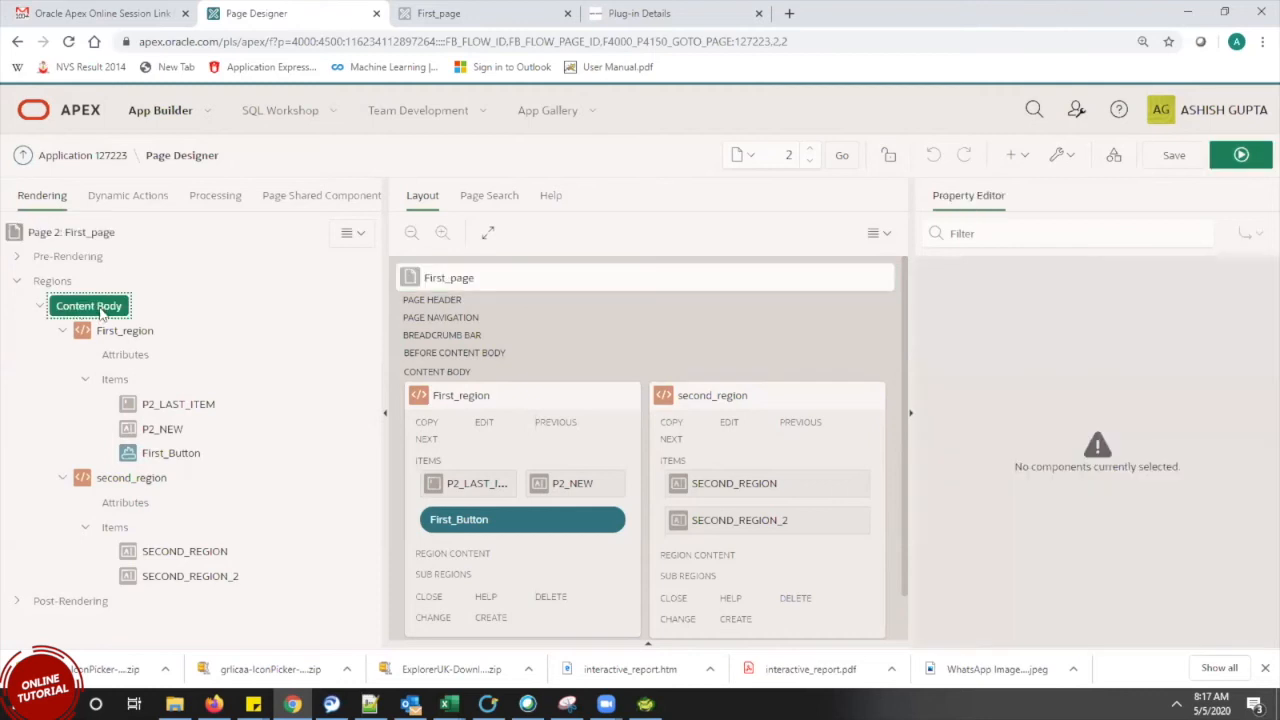
right_click(81, 320)
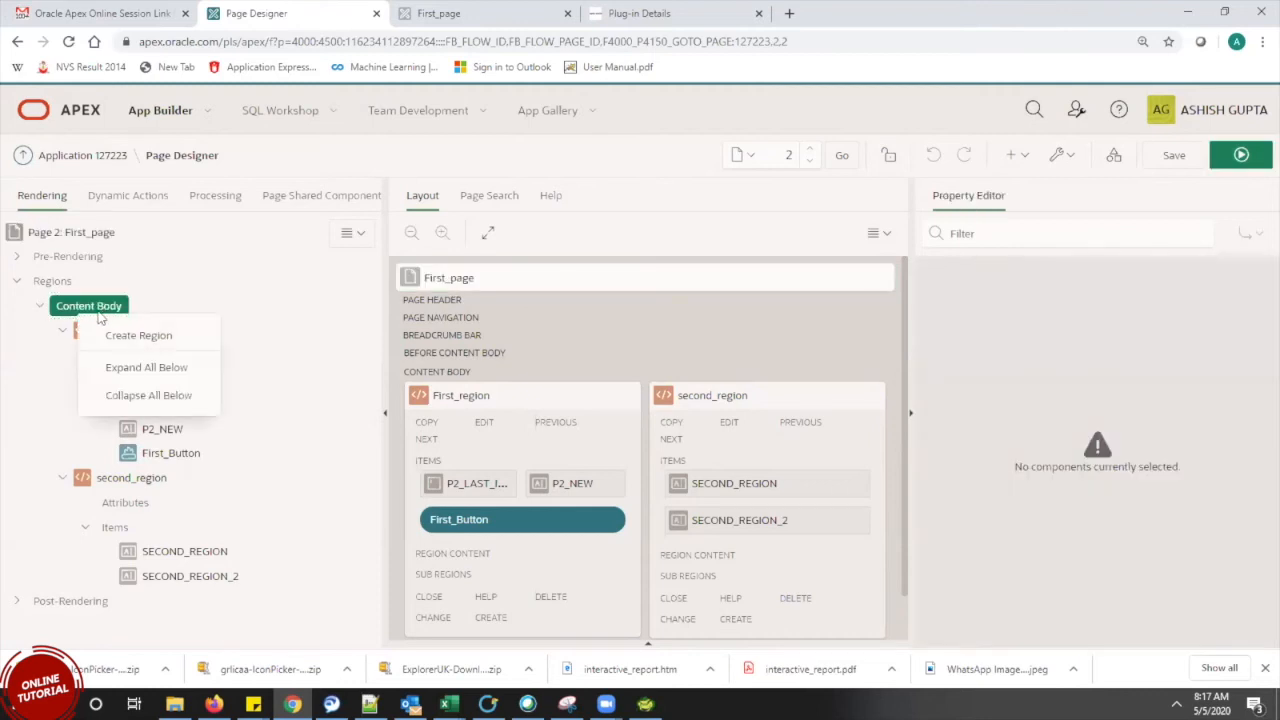
click(135, 337)
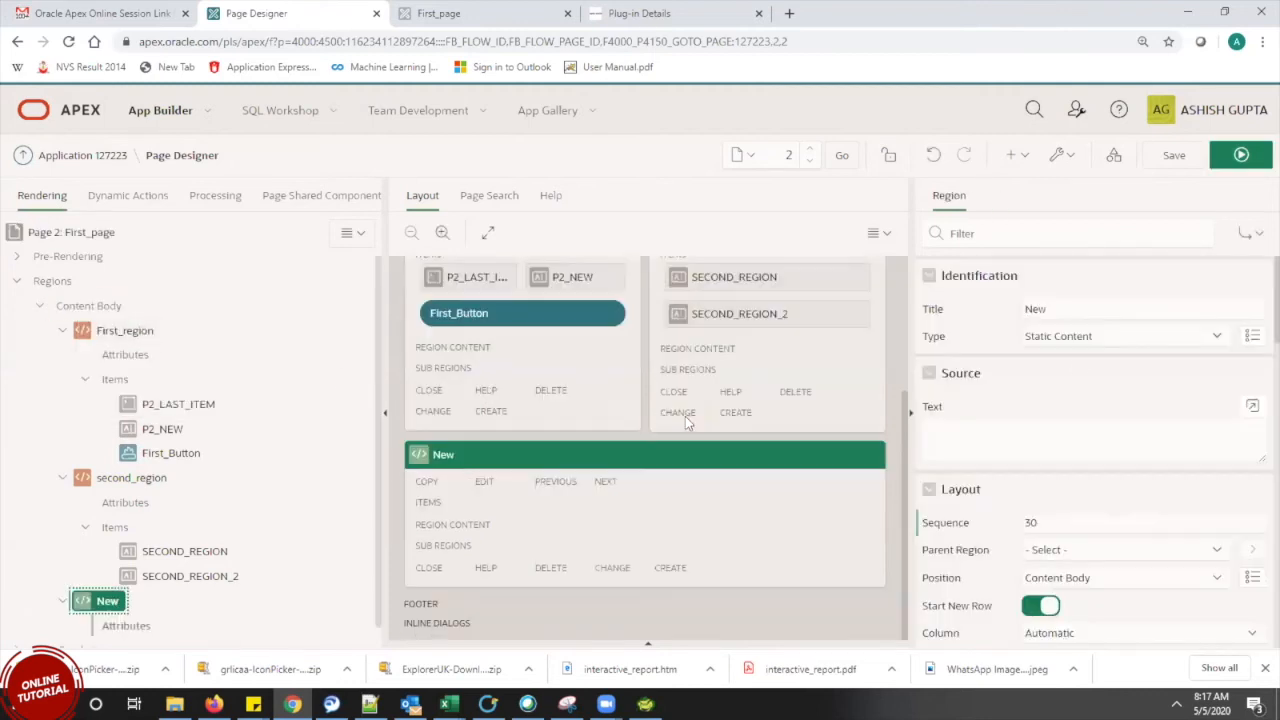
double_click(1056, 312)
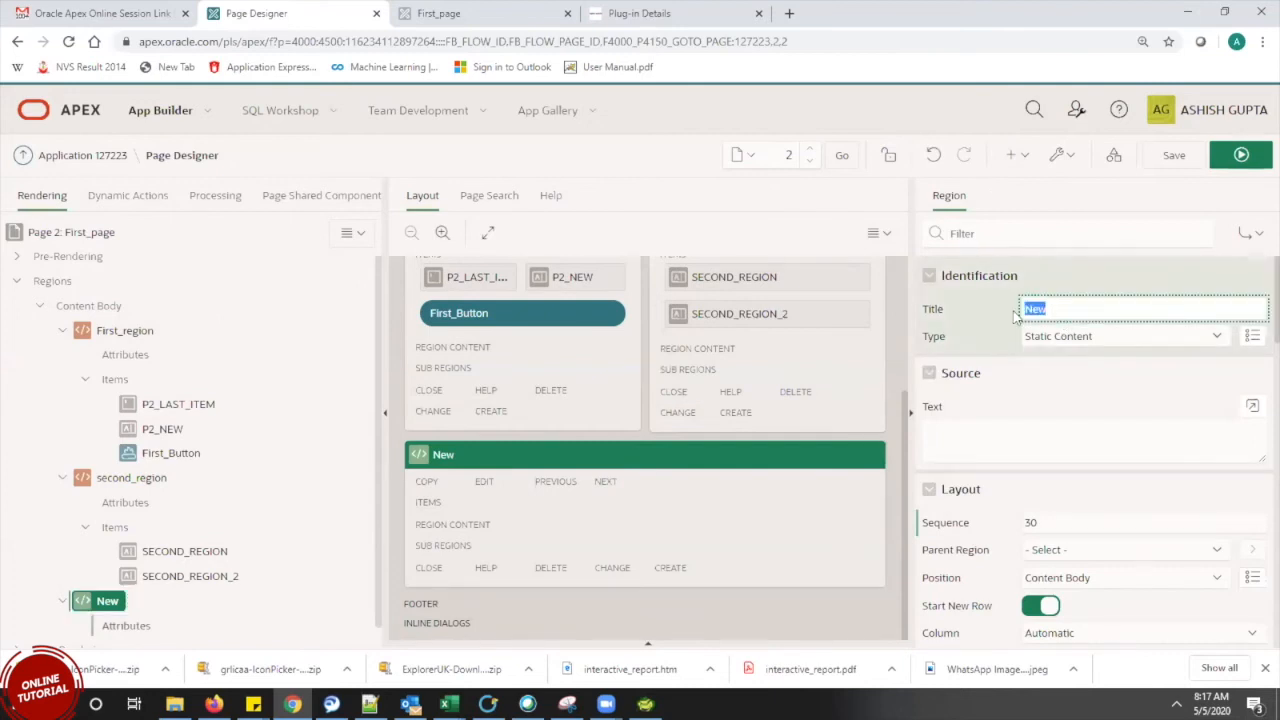
text(plugin)
click(1172, 158)
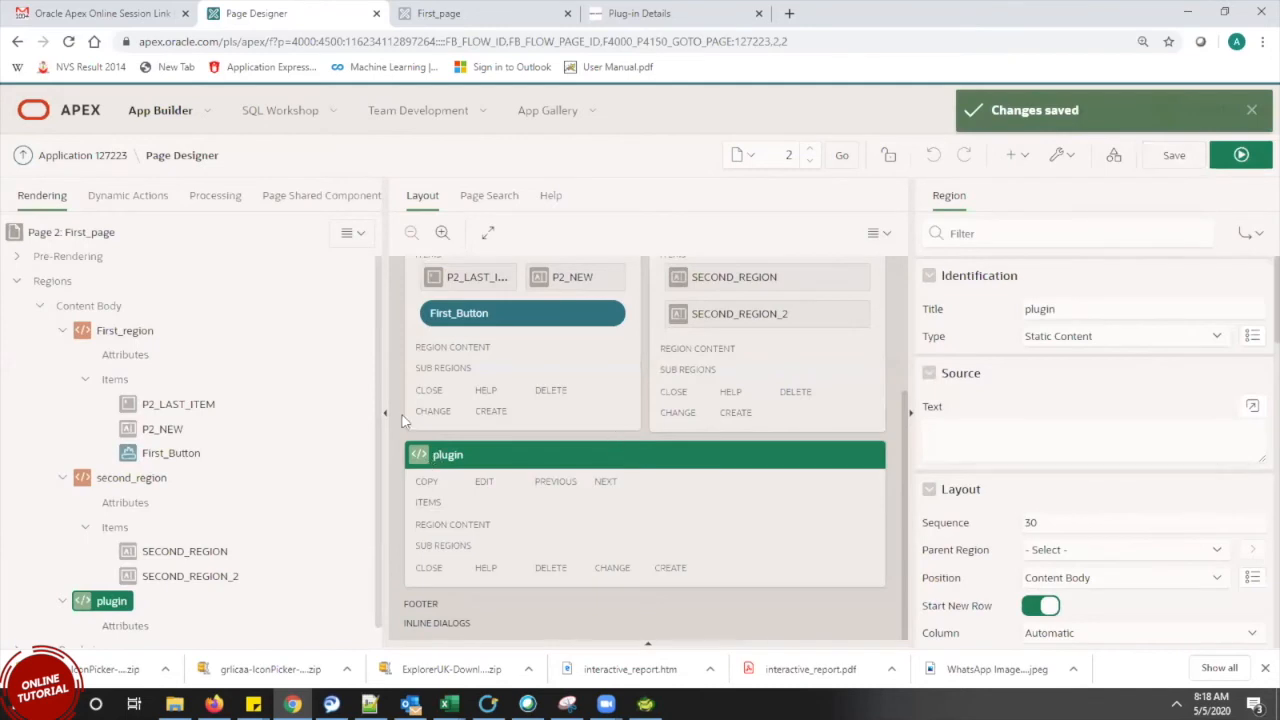
drag(162, 428, 140, 548)
Create page item P2_NEW_PLUGIN in the plugin region with type IconPicker [Plug-In]
click(112, 601)
right_click(114, 602)
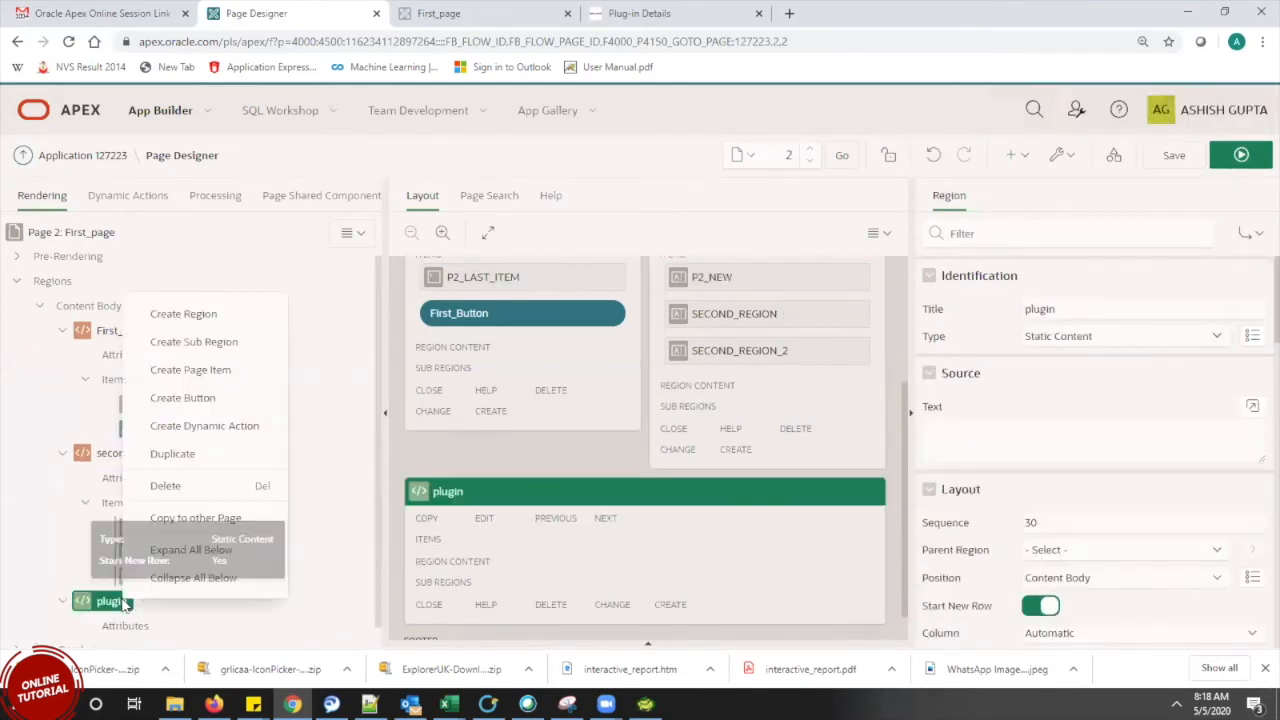
click(220, 376)
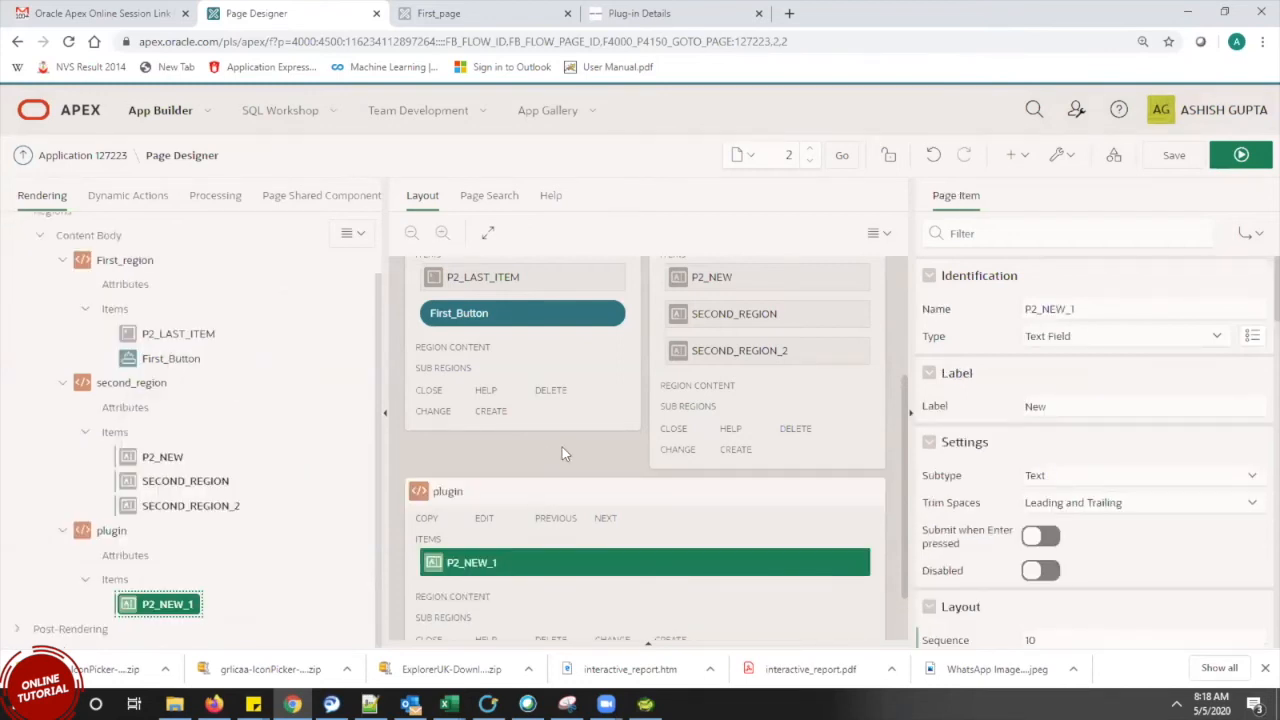
click(1104, 316)
key(BackSpace)
text(PLU)
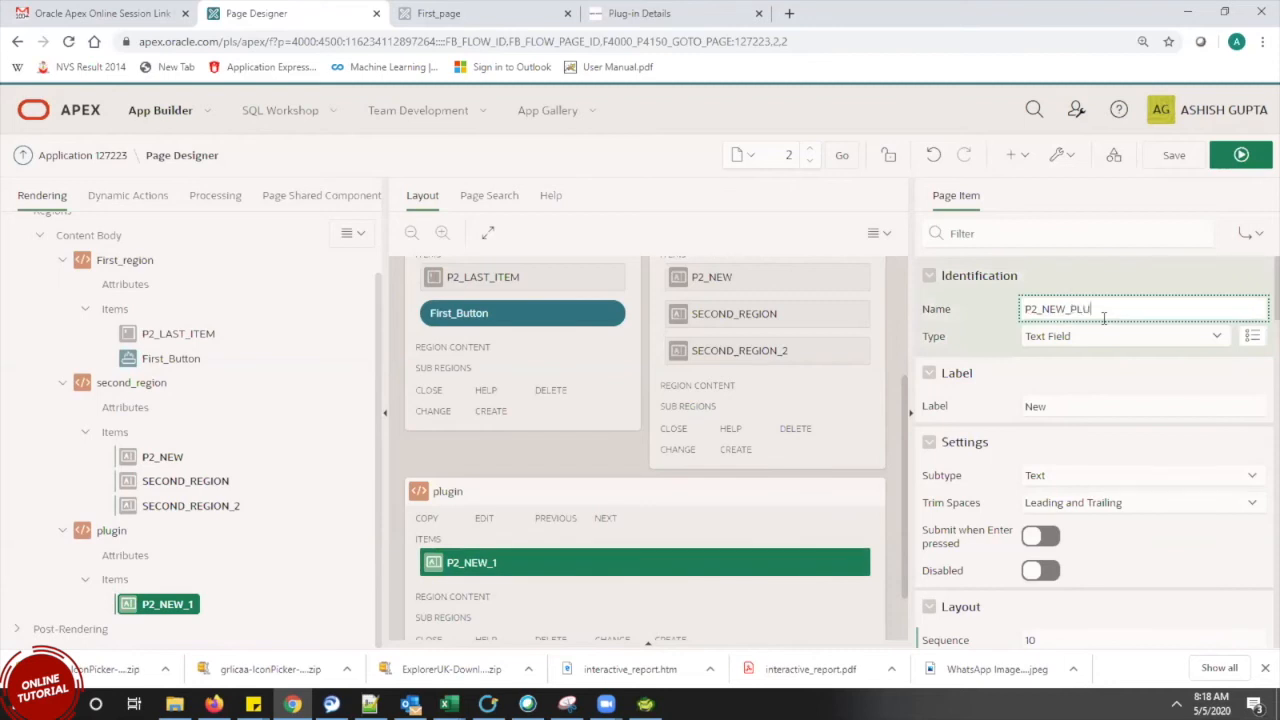
text(GIN)
click(1133, 338)
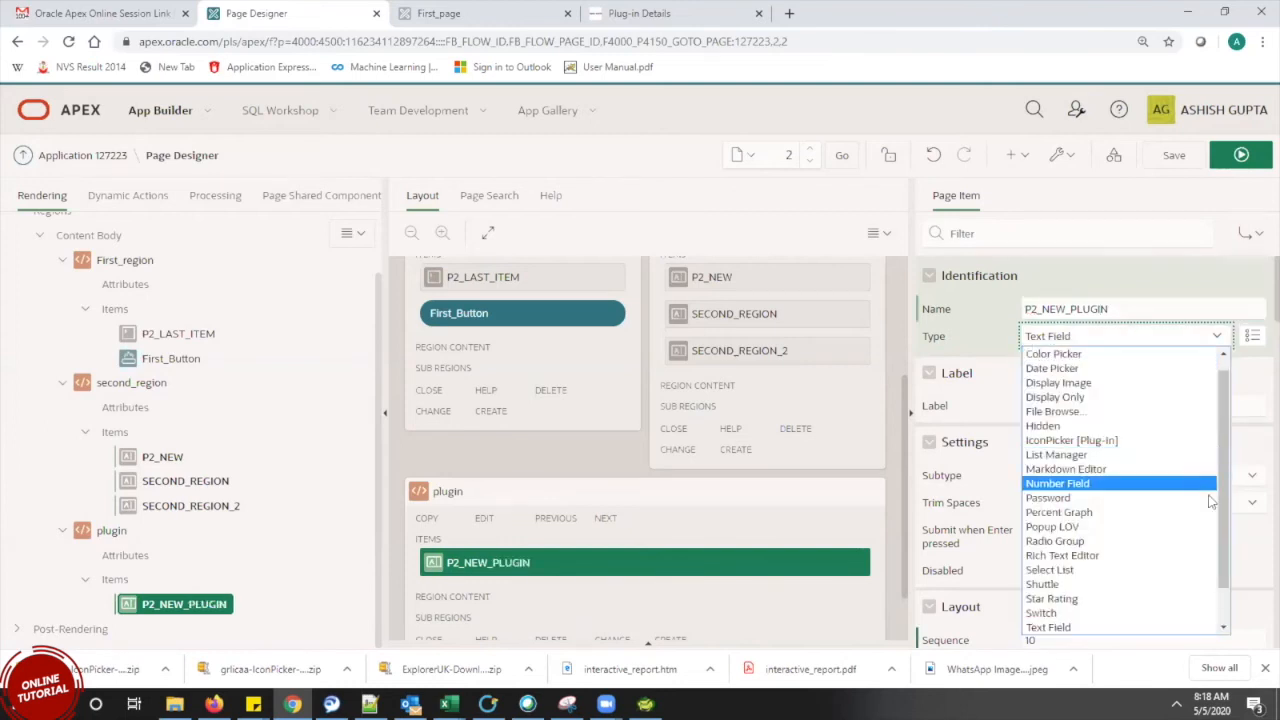
scroll(1228, 578, down, 1)
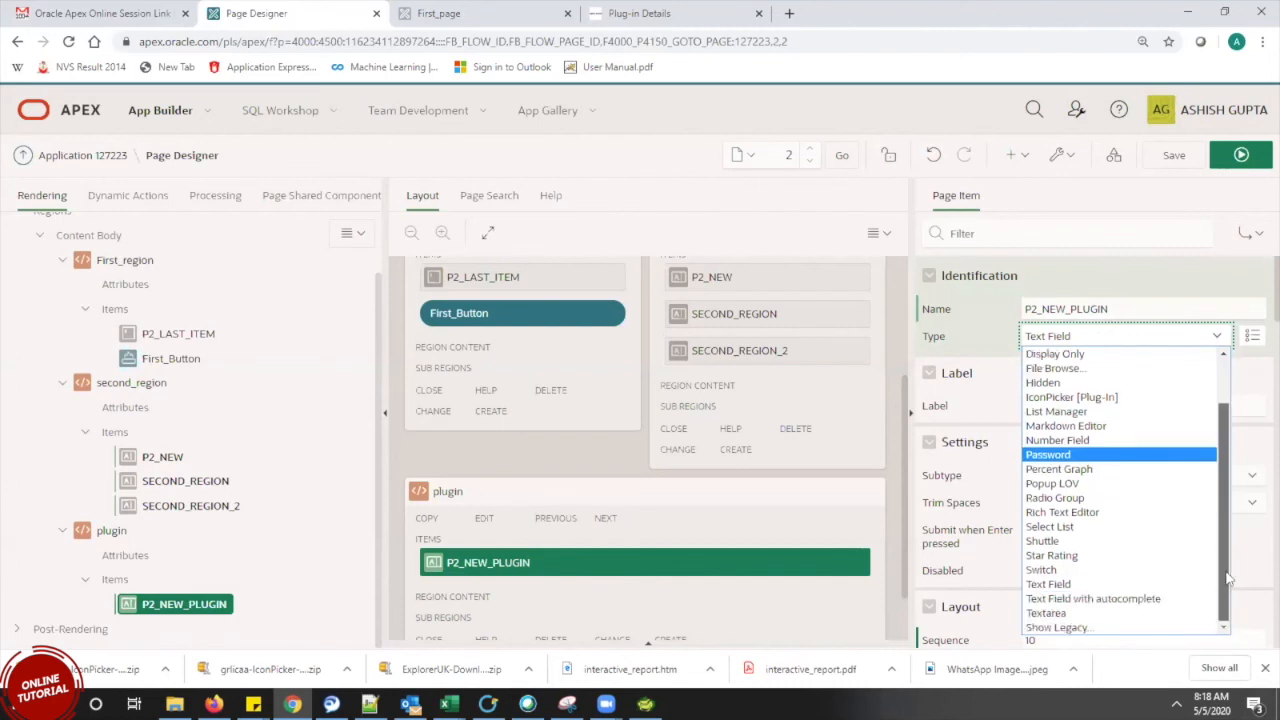
scroll(1230, 480, up, 2)
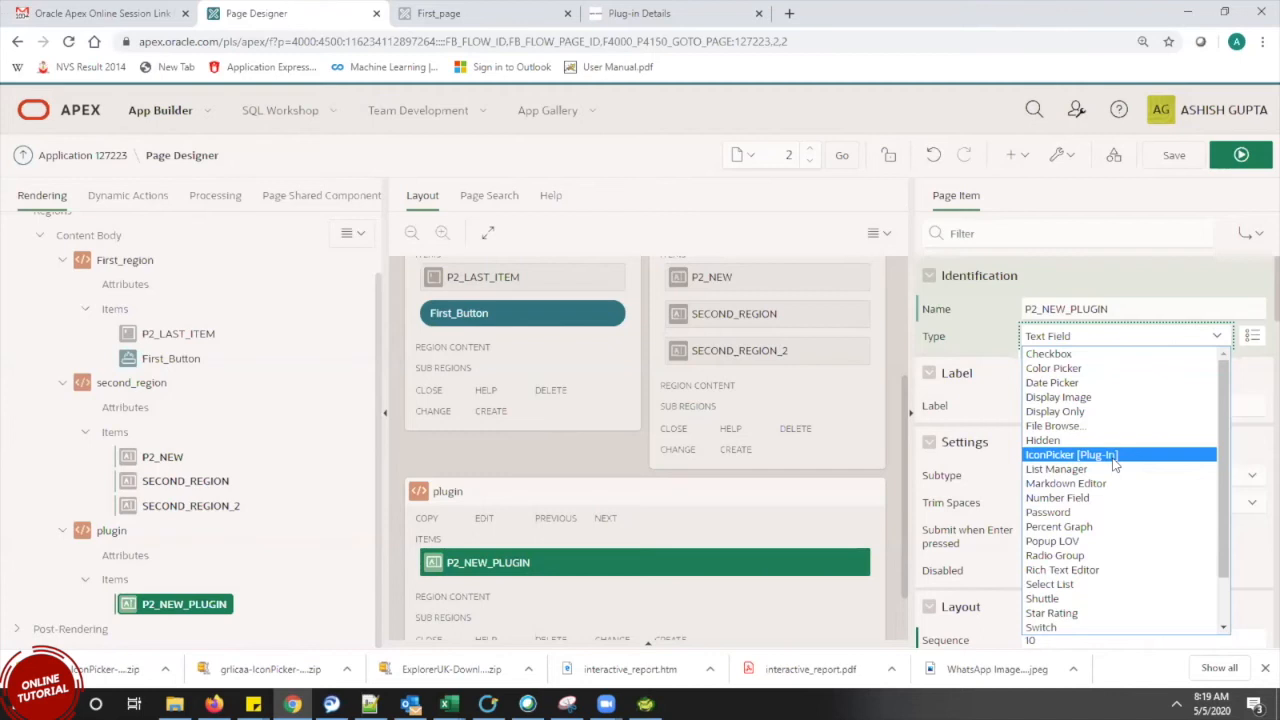
click(1090, 459)
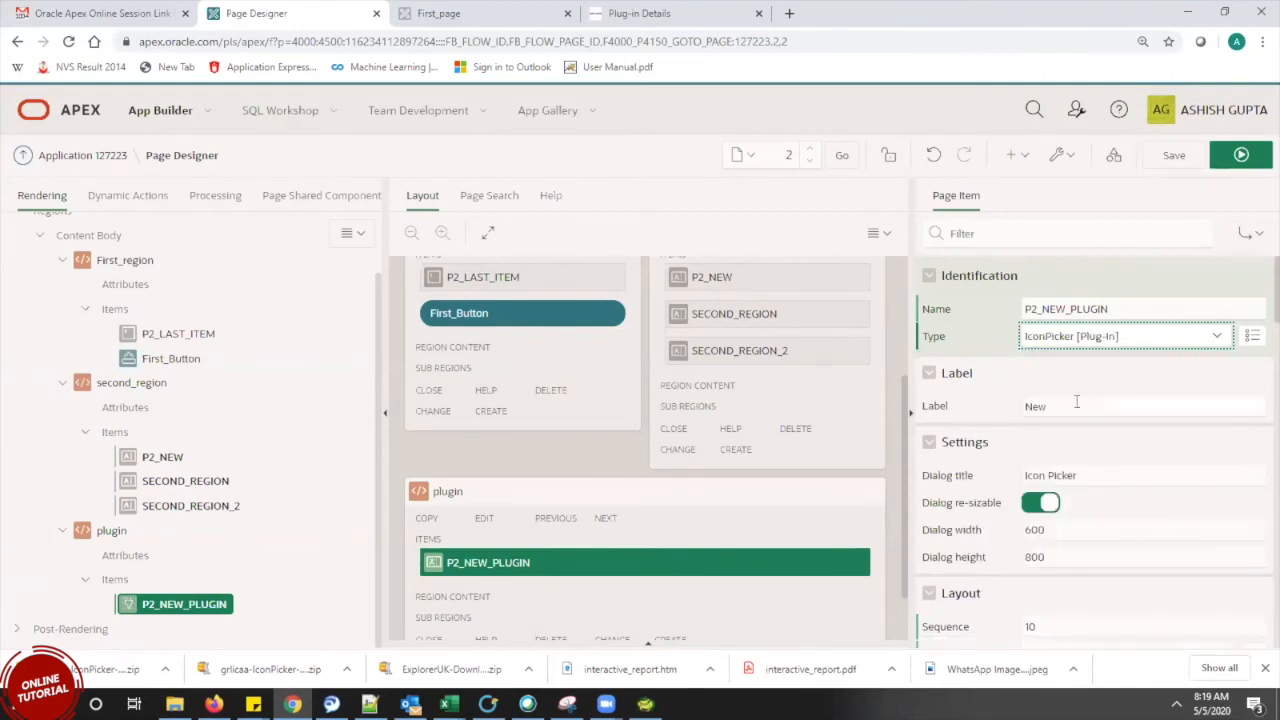
Label the item 'icon' with the Optional template, then save and run the page
double_click(1024, 407)
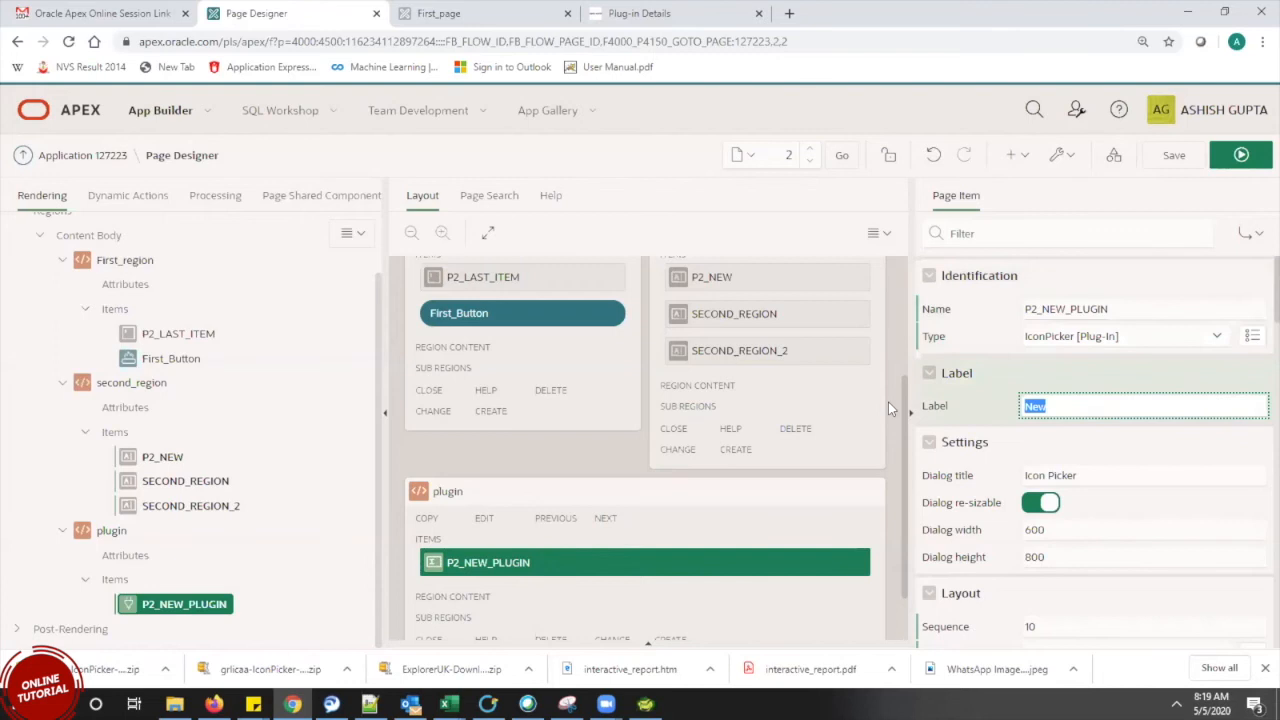
text(icon)
scroll(1257, 305, down, 3)
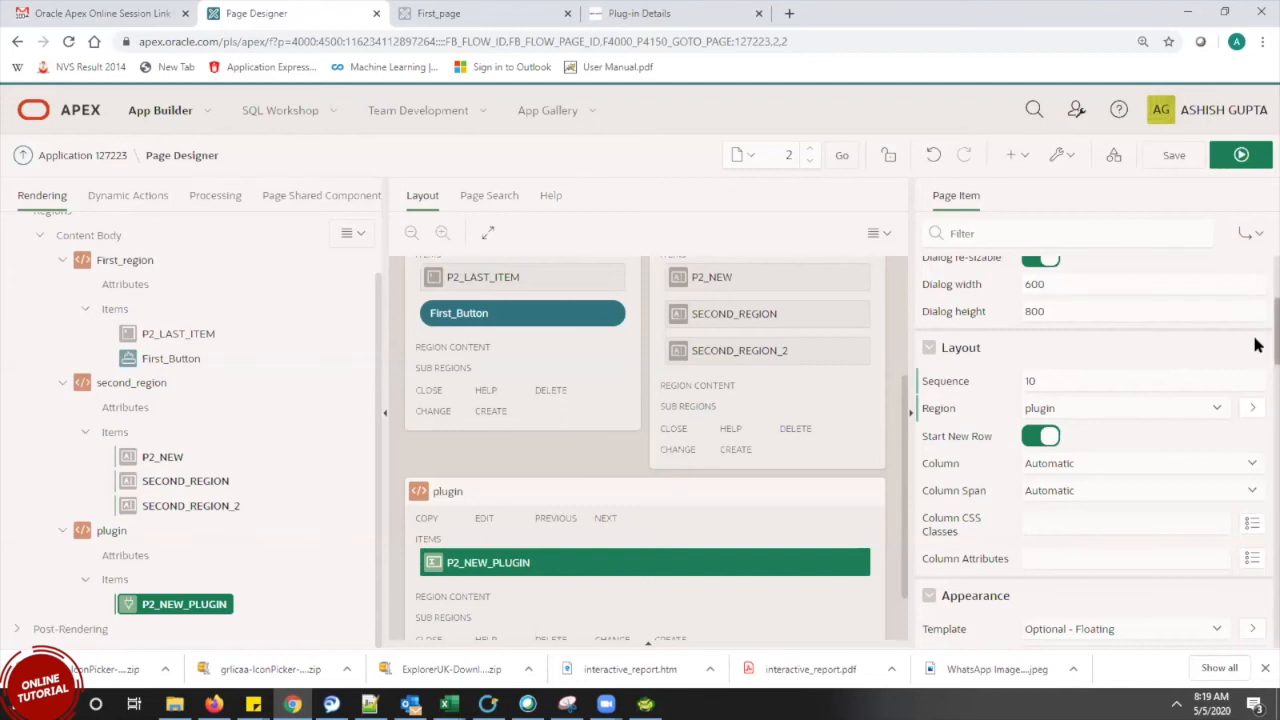
scroll(1257, 350, down, 2)
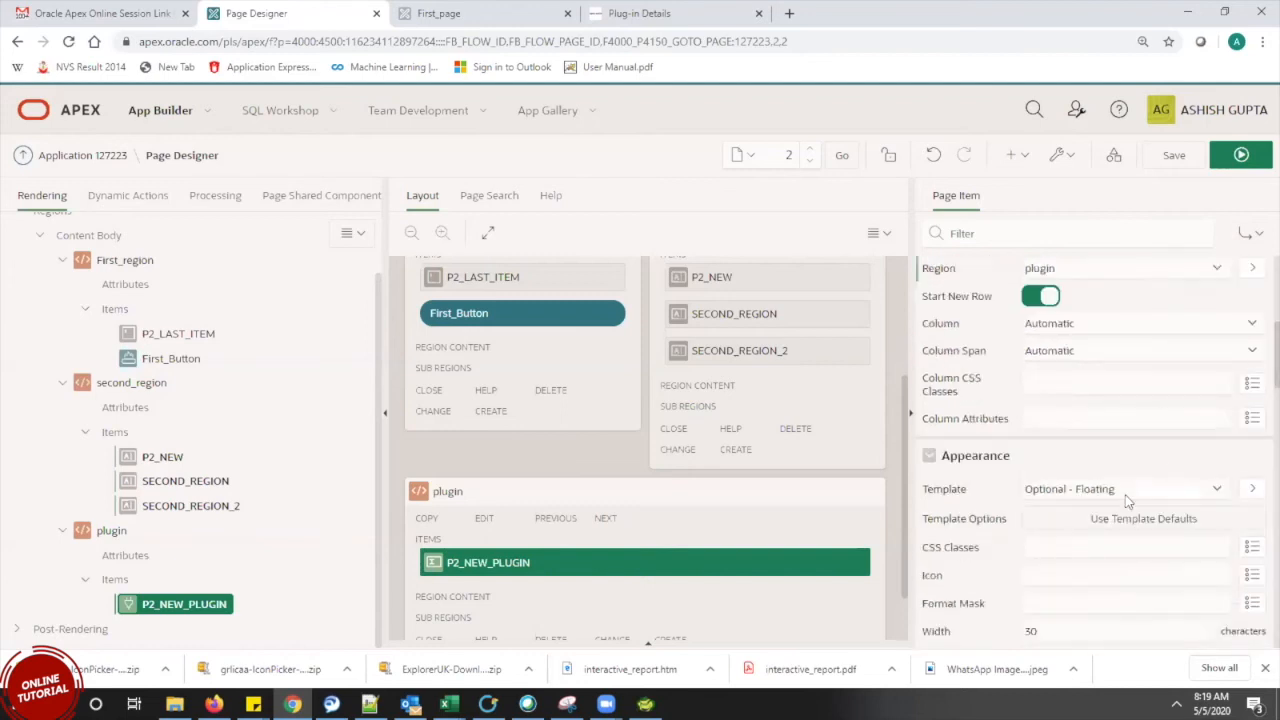
click(1127, 495)
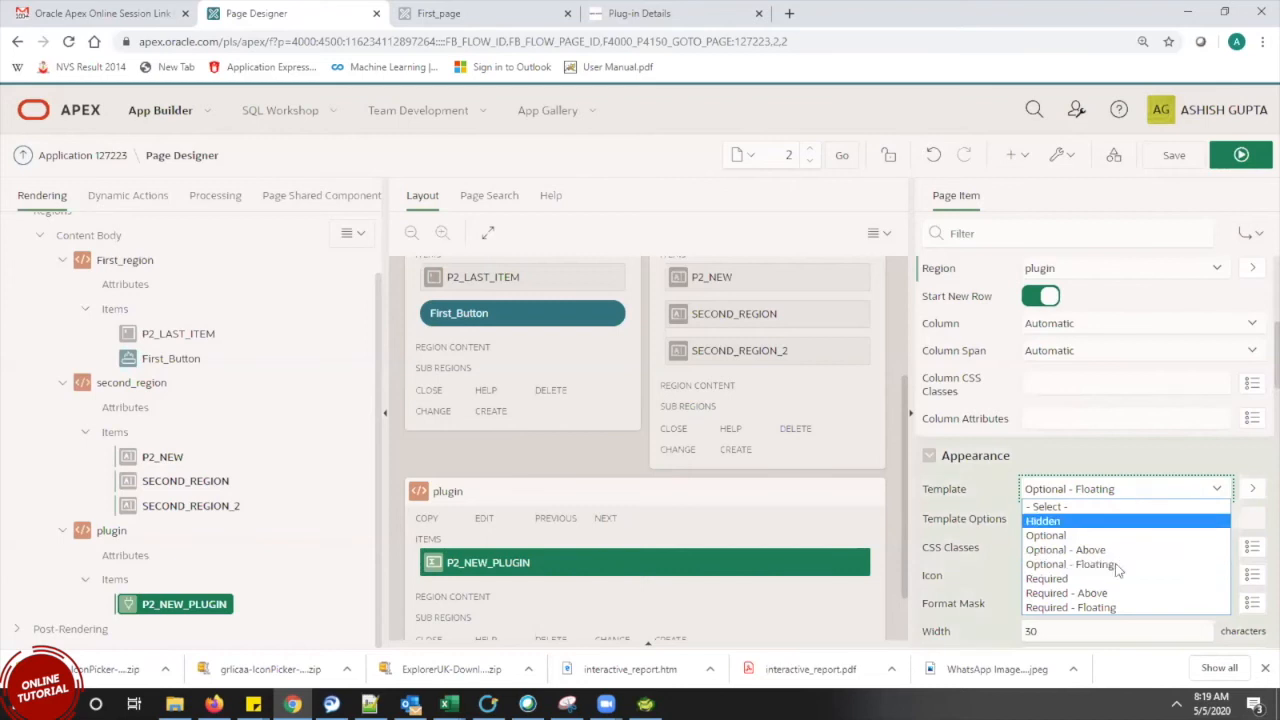
click(1100, 536)
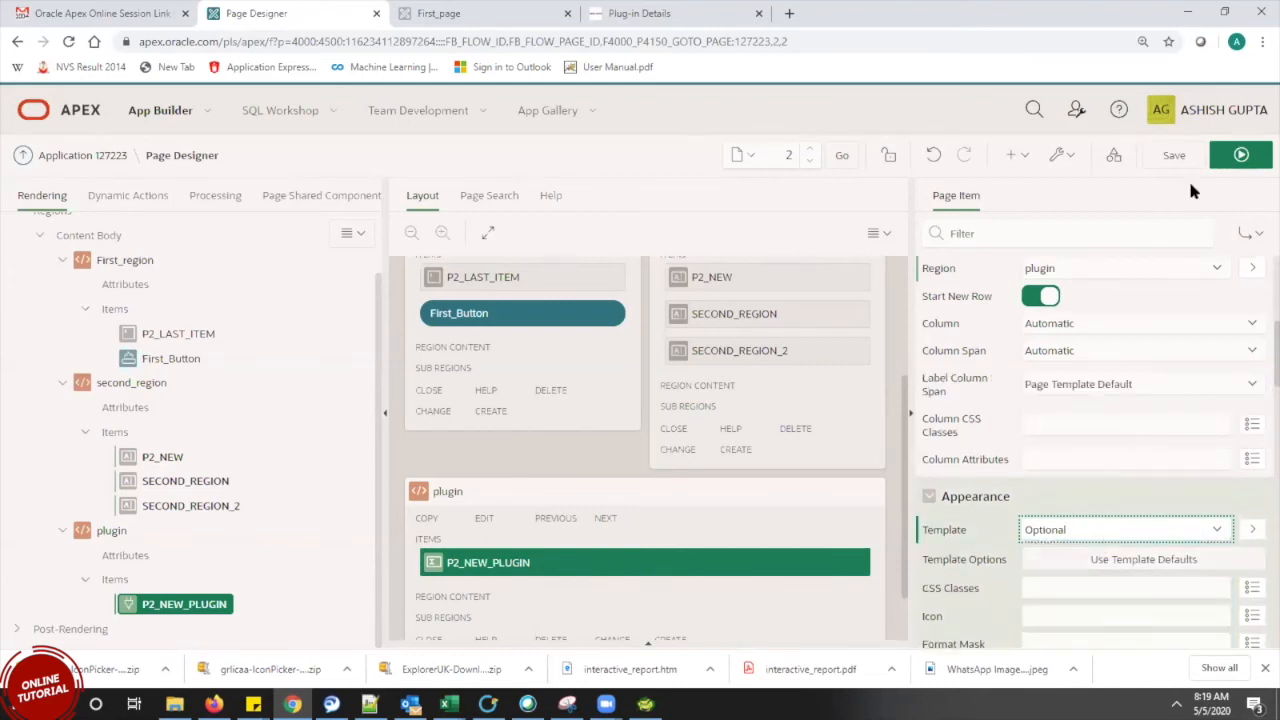
click(1175, 156)
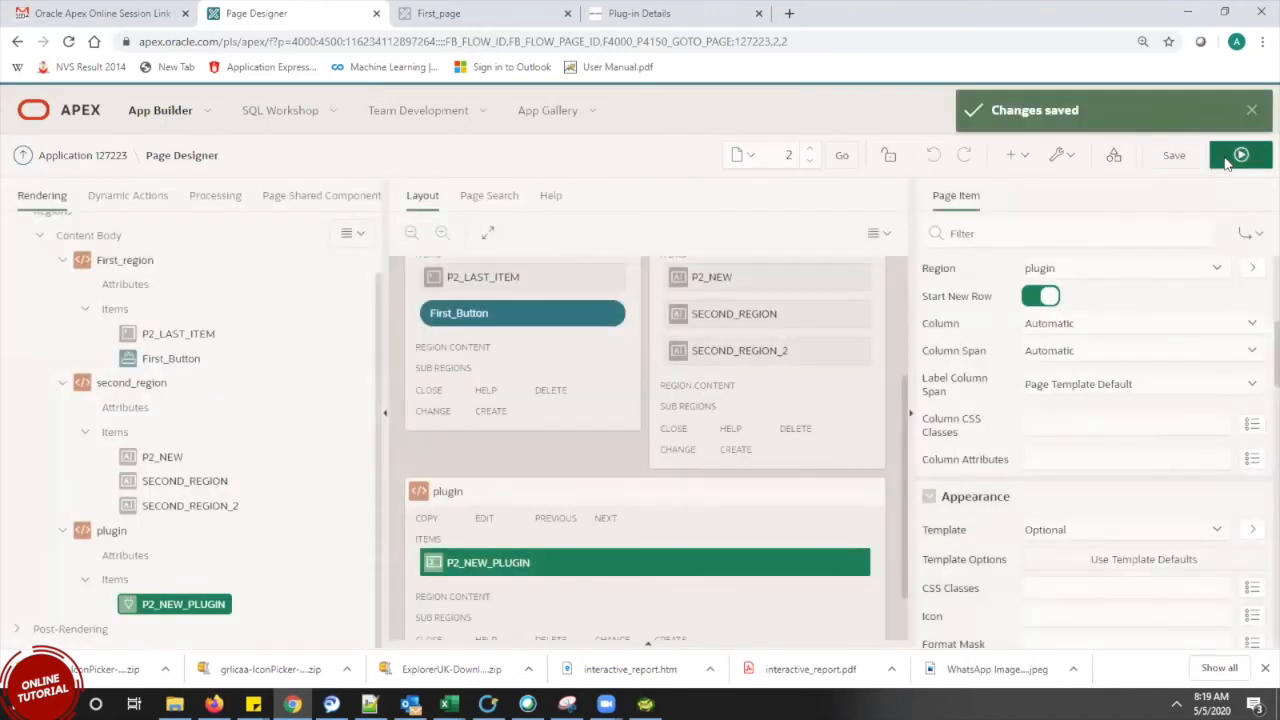
click(1227, 161)
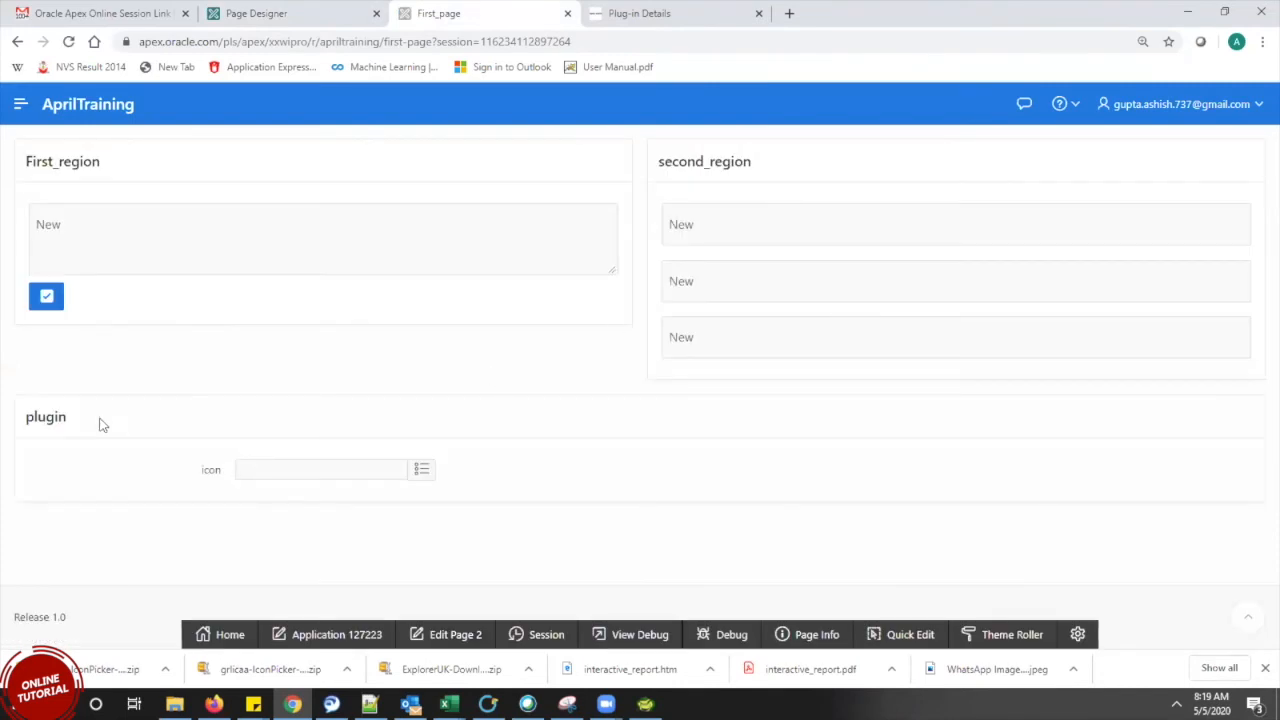
Choose fa-sign-language for the icon field from the Icon Picker dialog
double_click(64, 424)
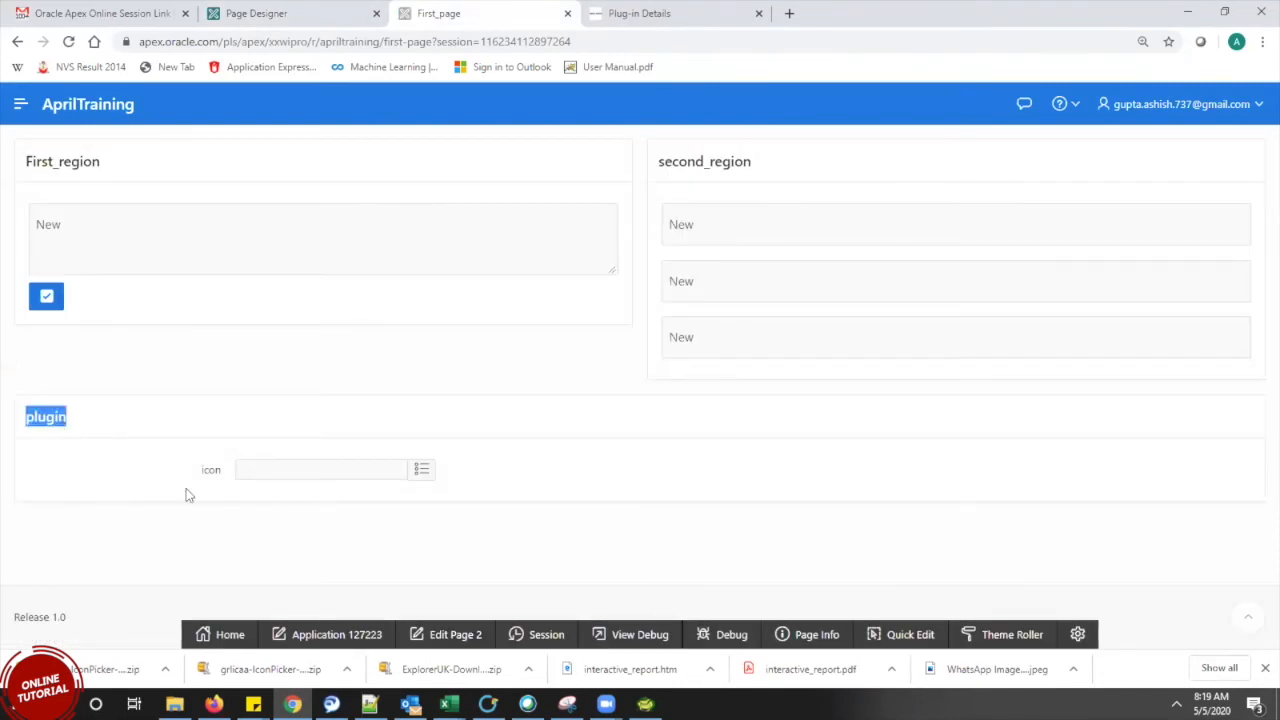
click(220, 475)
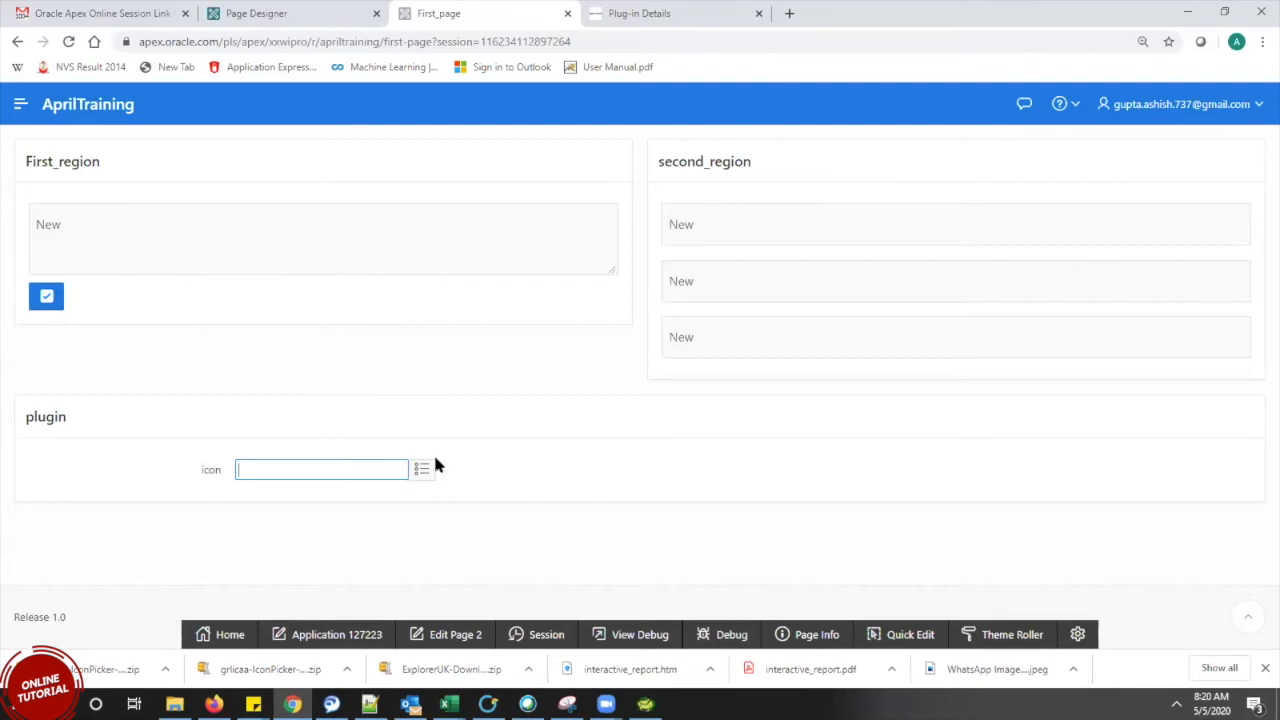
click(418, 478)
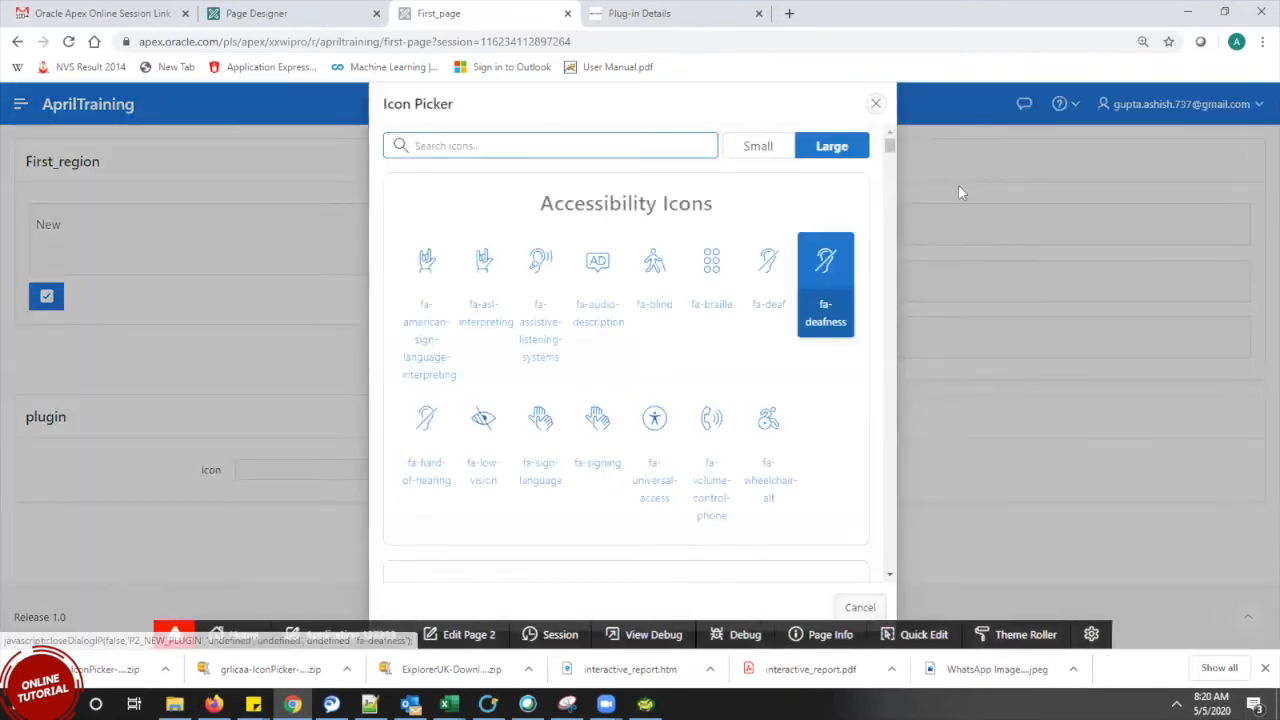
scroll(875, 244, down, 4)
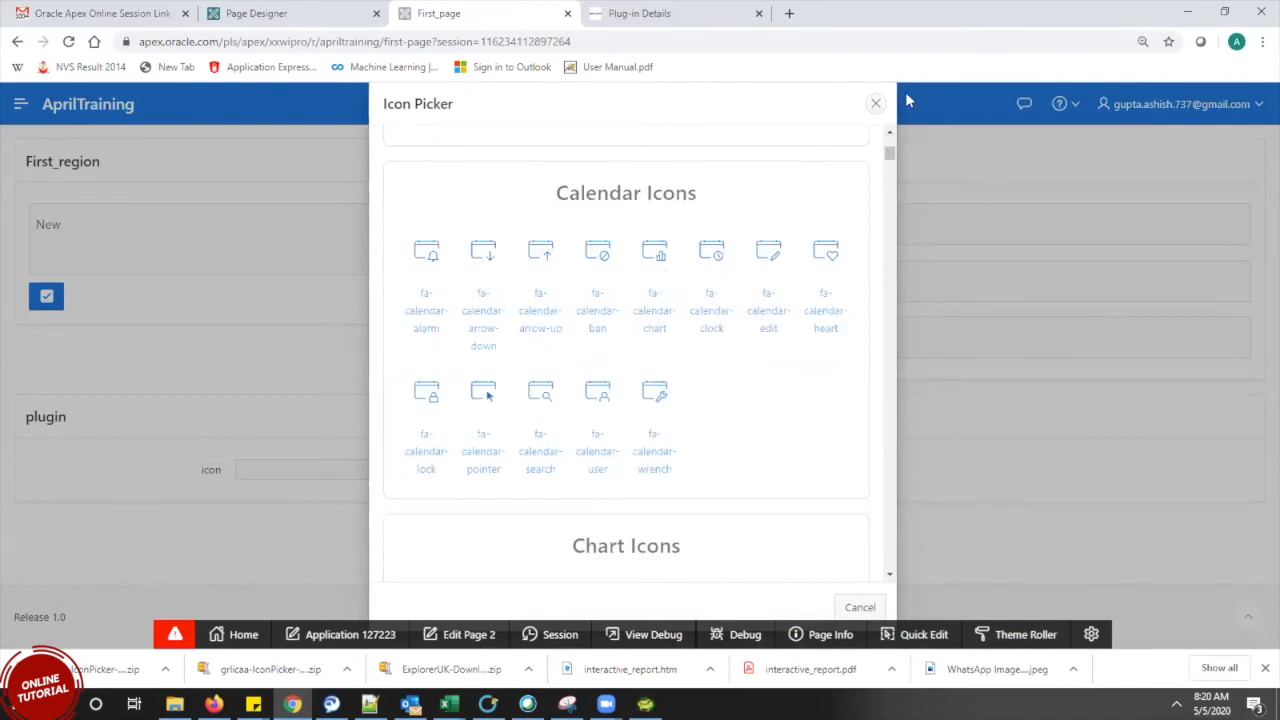
scroll(890, 155, down, 4)
scroll(890, 150, up, 8)
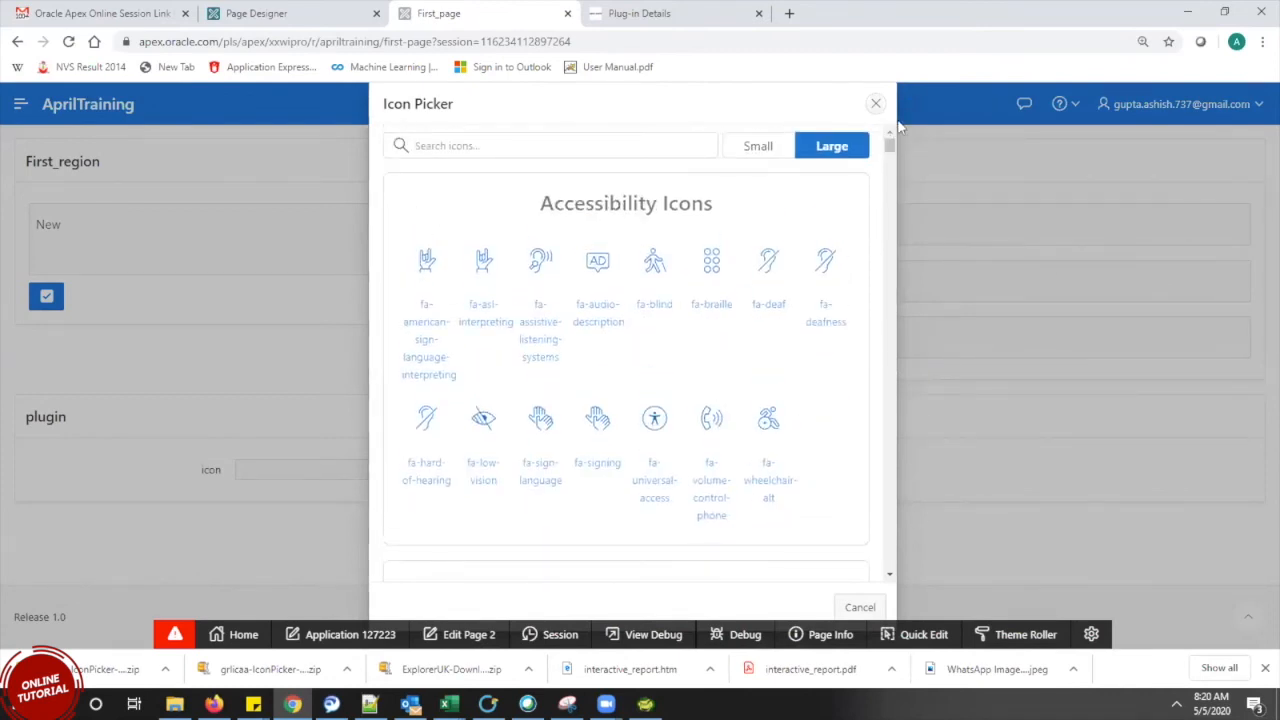
scroll(889, 162, down, 4)
drag(889, 165, 887, 128)
click(541, 425)
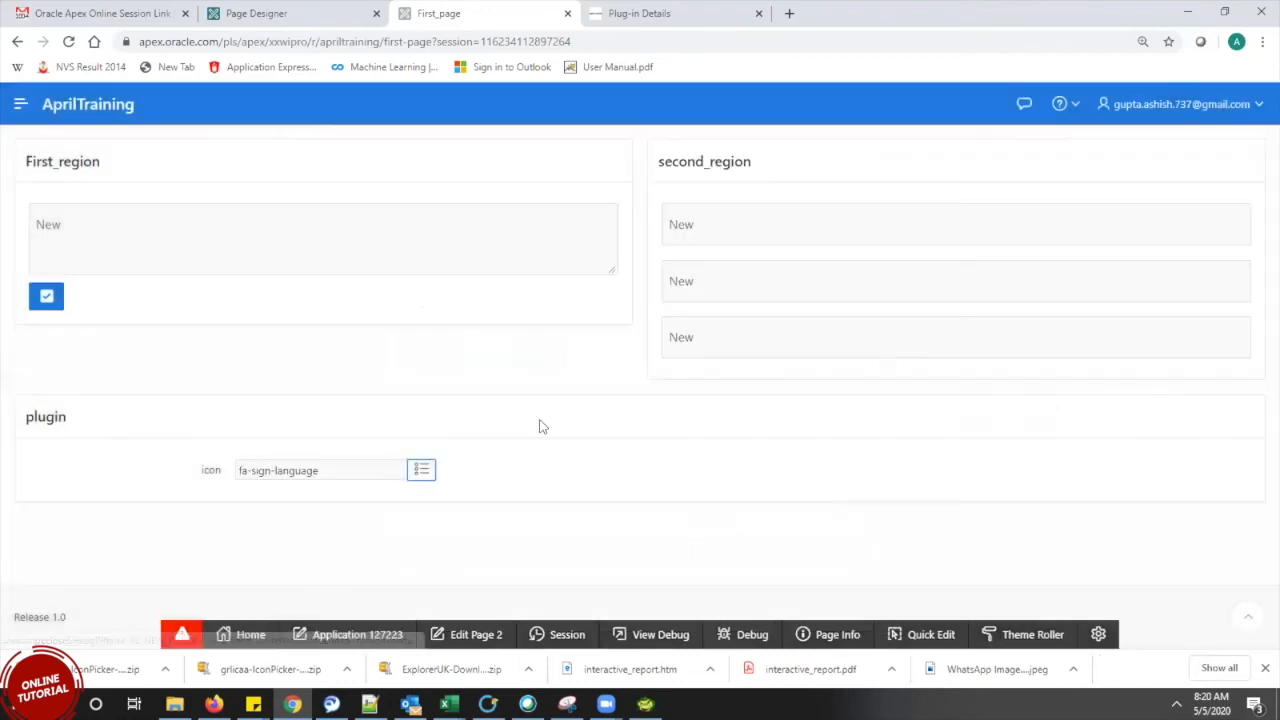
Highlight the fa-sign-language value in the icon field
click(313, 470)
drag(313, 470, 206, 452)
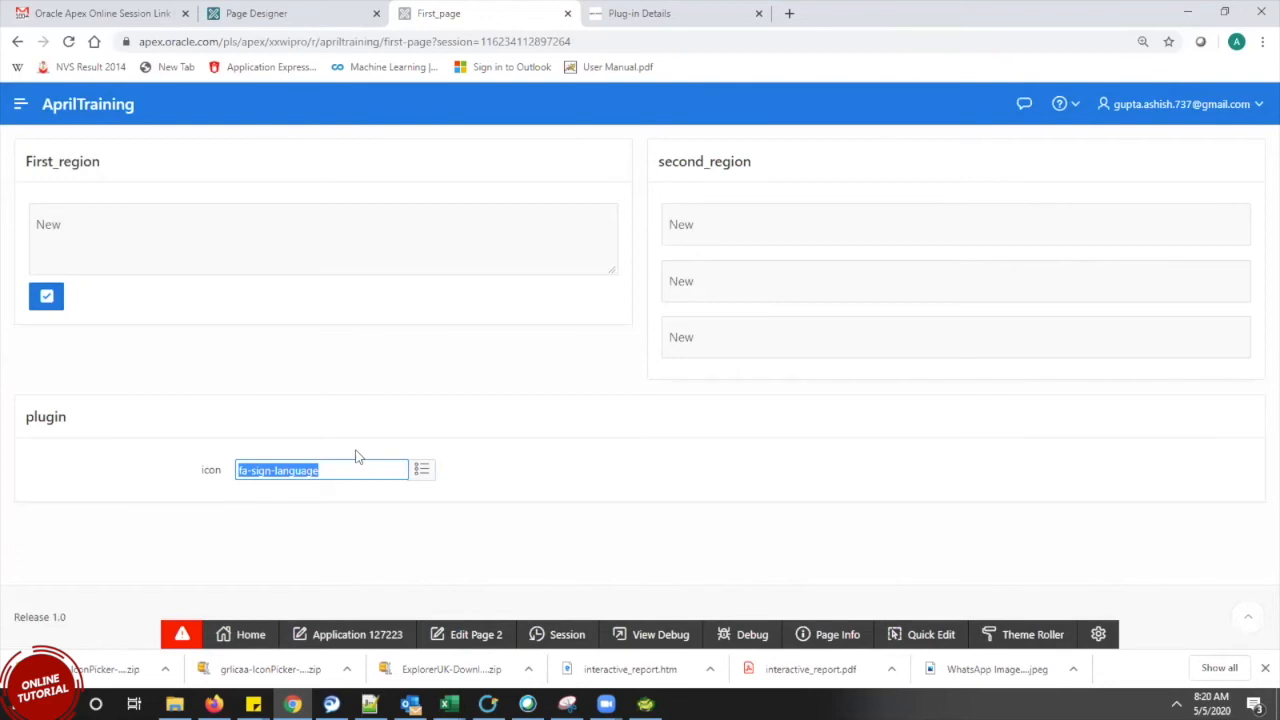
drag(356, 467, 224, 469)
drag(364, 476, 157, 398)
drag(366, 467, 240, 469)
drag(356, 471, 177, 443)
Review the Icon Picker plug-in description, then return to the running AprilTraining page
click(659, 18)
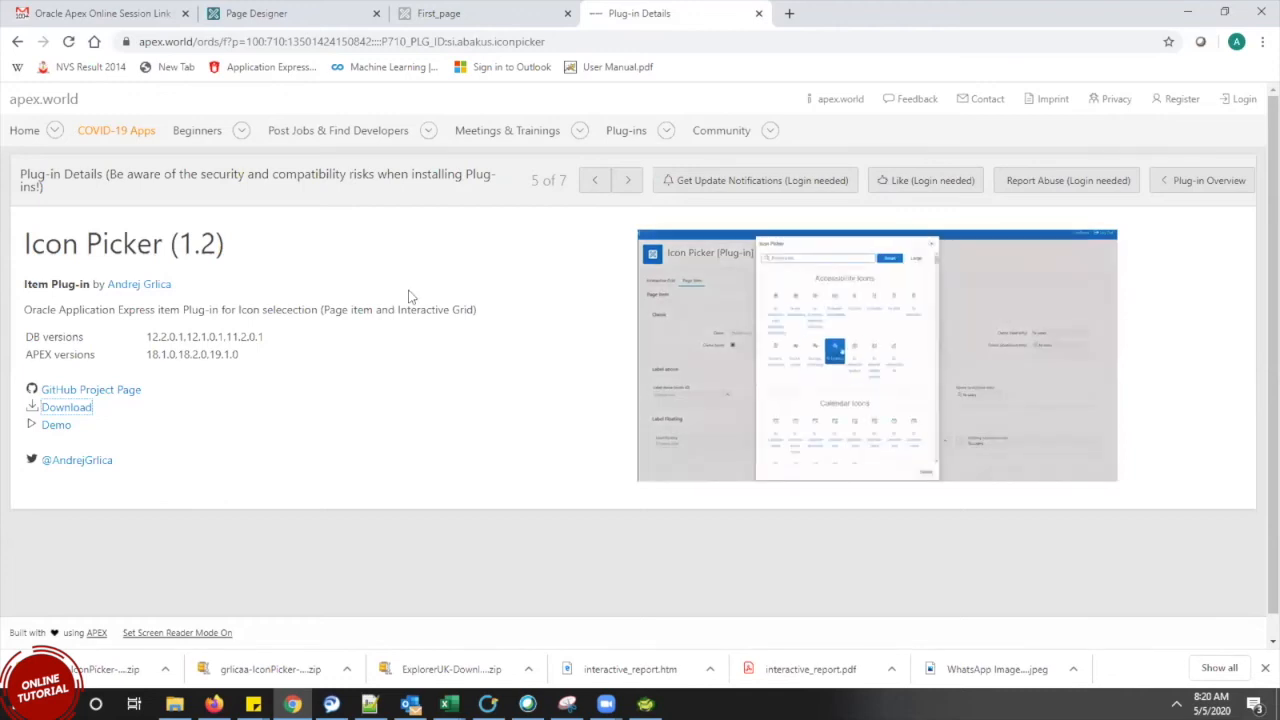
drag(409, 294, 536, 387)
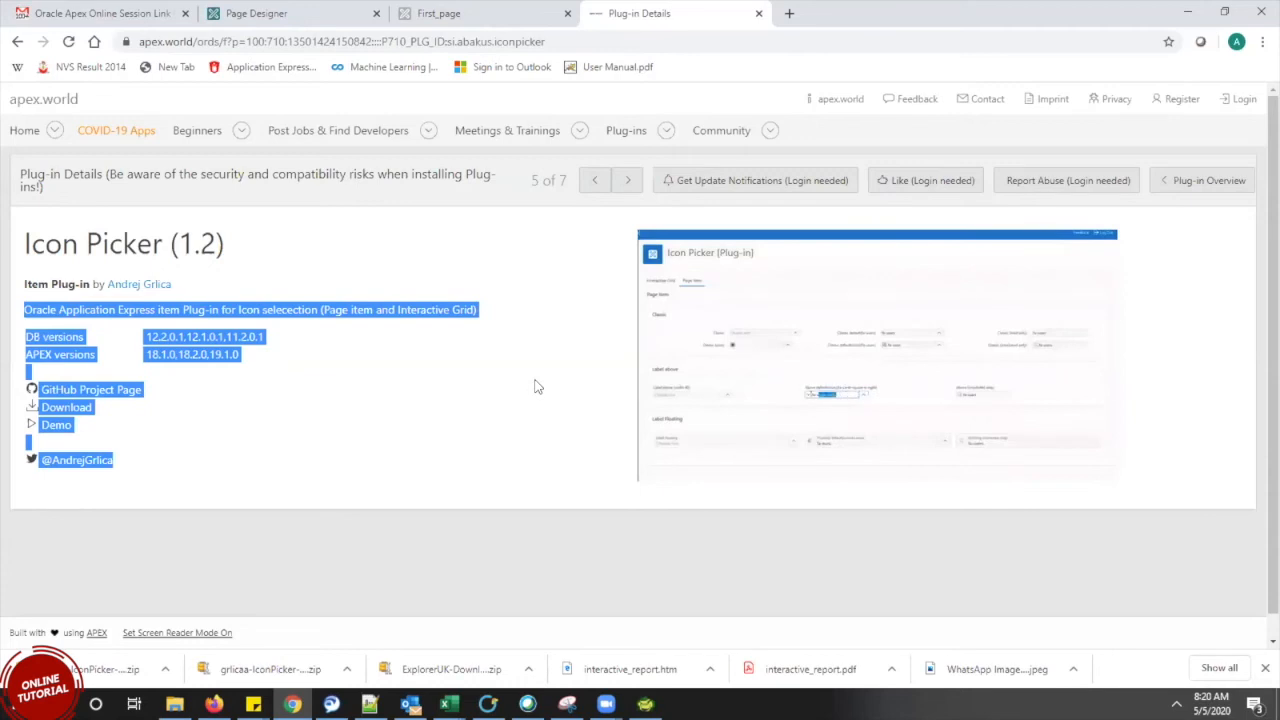
click(490, 12)
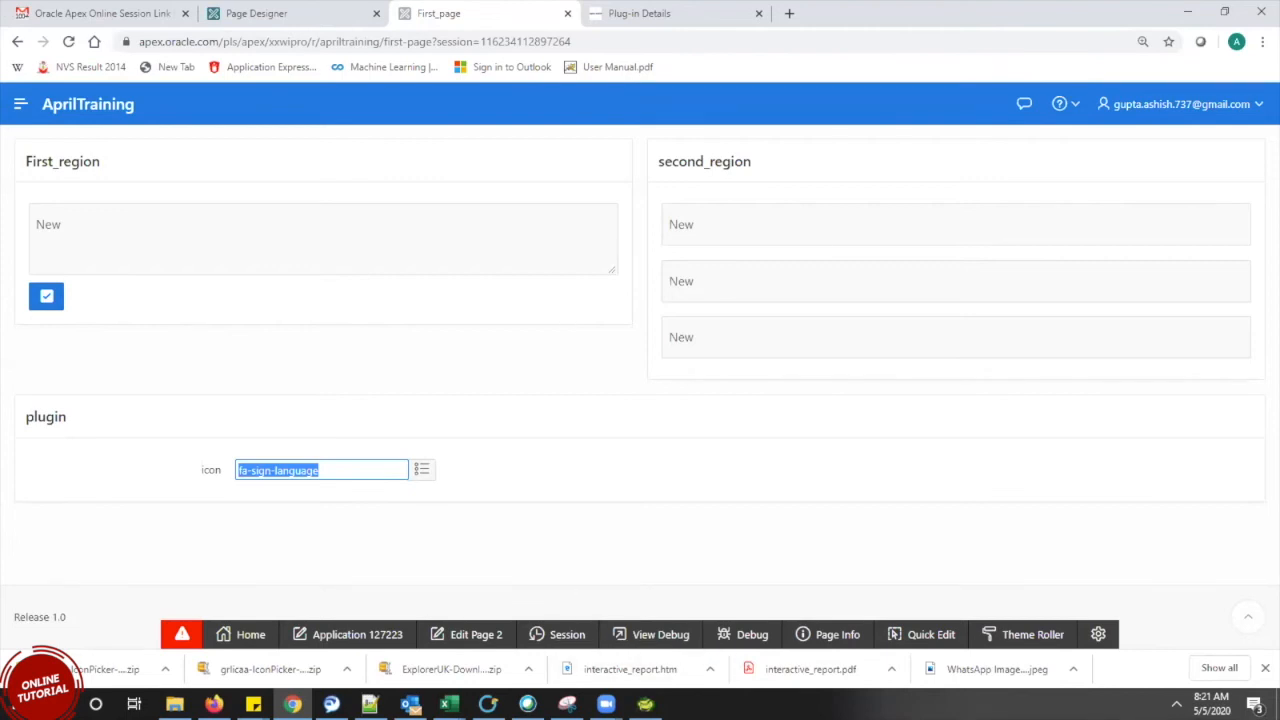
View the icon chooser at small size, close it unchanged, and return to the Icon Picker details
click(805, 195)
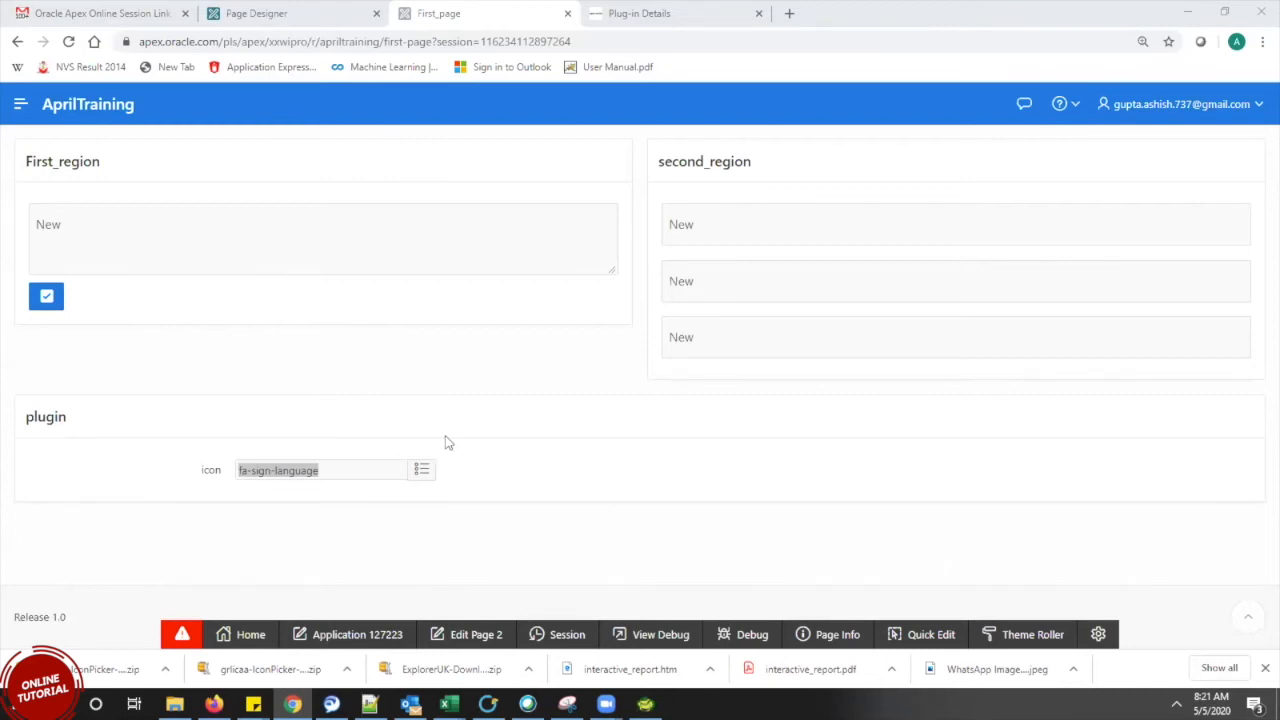
click(422, 472)
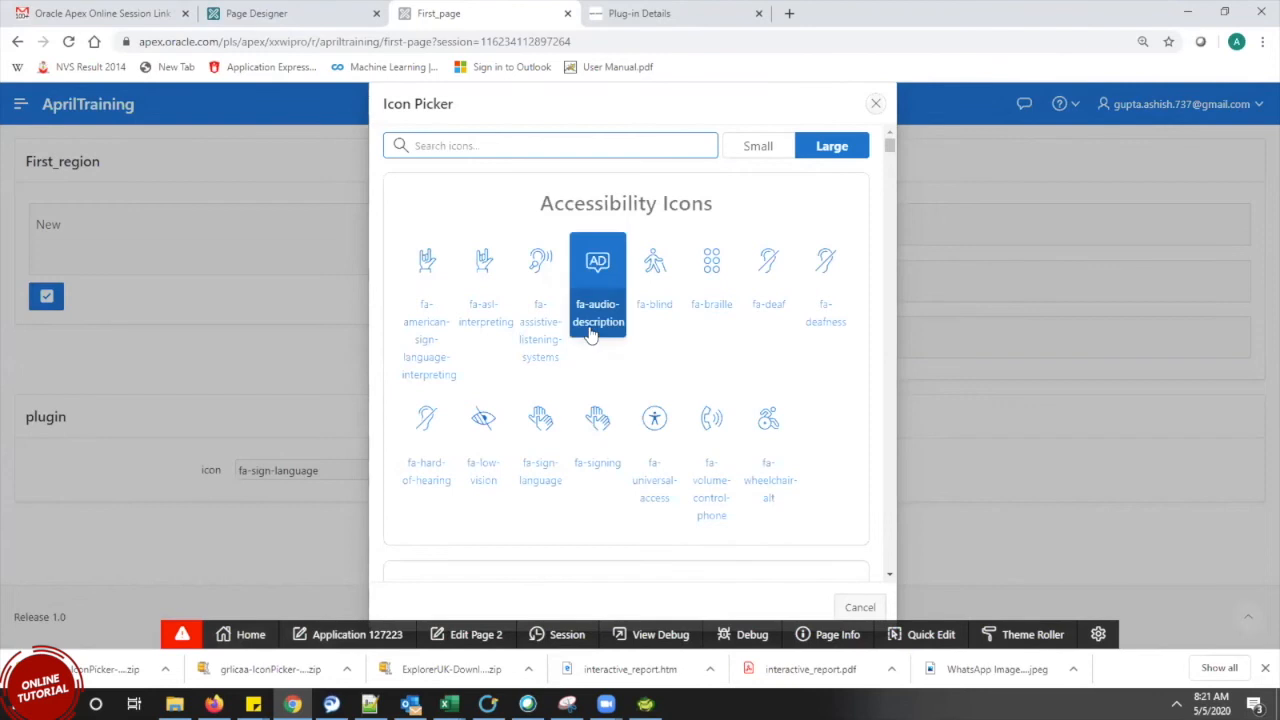
click(774, 152)
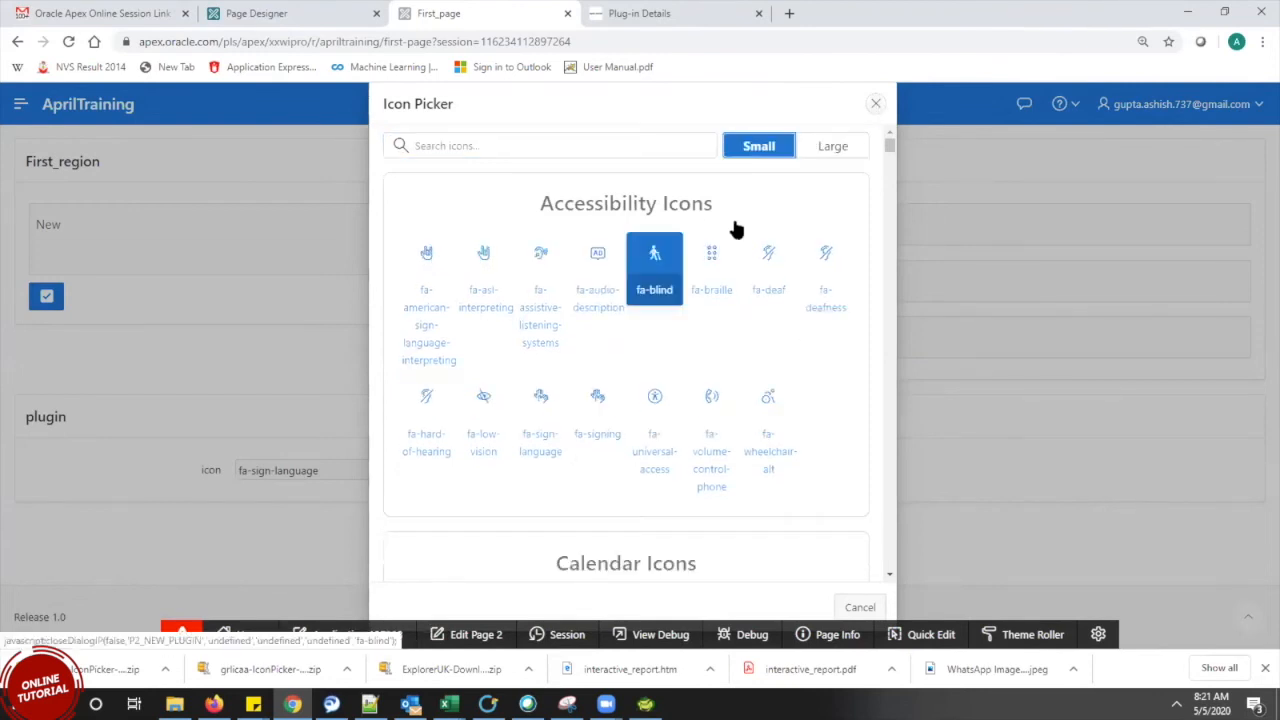
click(876, 104)
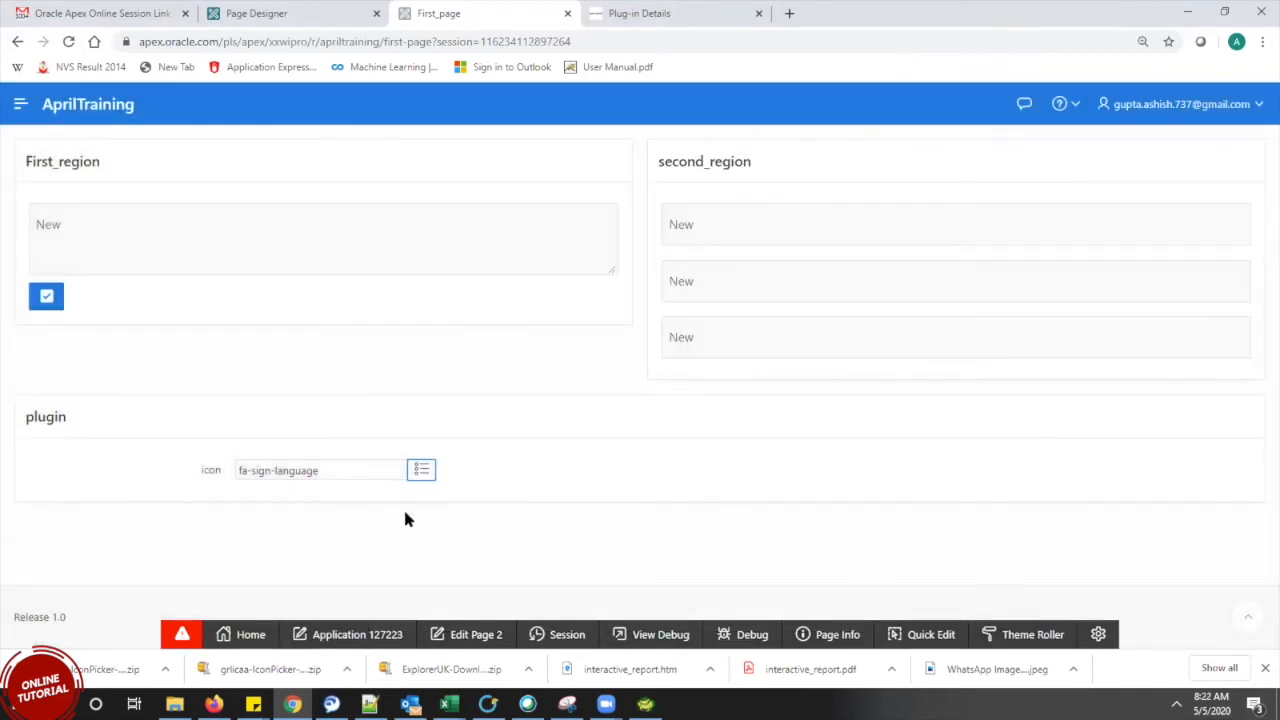
click(705, 17)
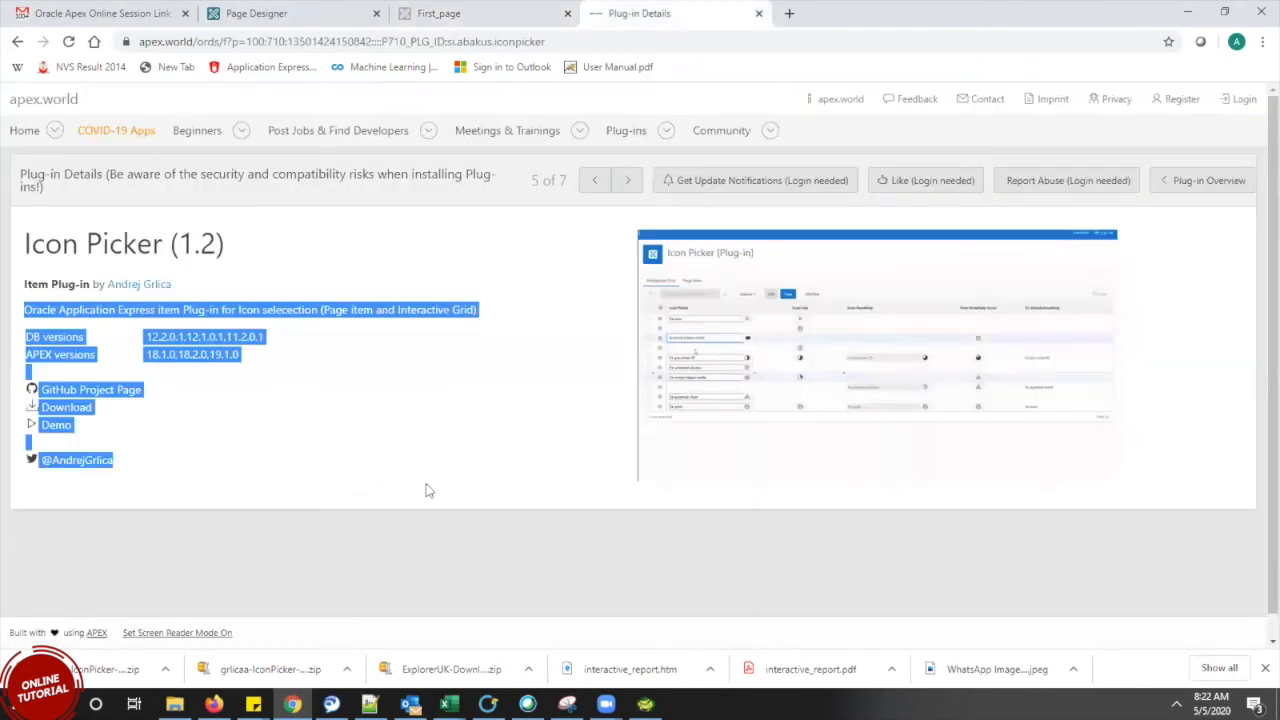
Browse the plug-ins list, glance at Googlemaps, and open the APEX-Month-Year-Picker Item Plugin (1.4)
click(297, 276)
click(18, 44)
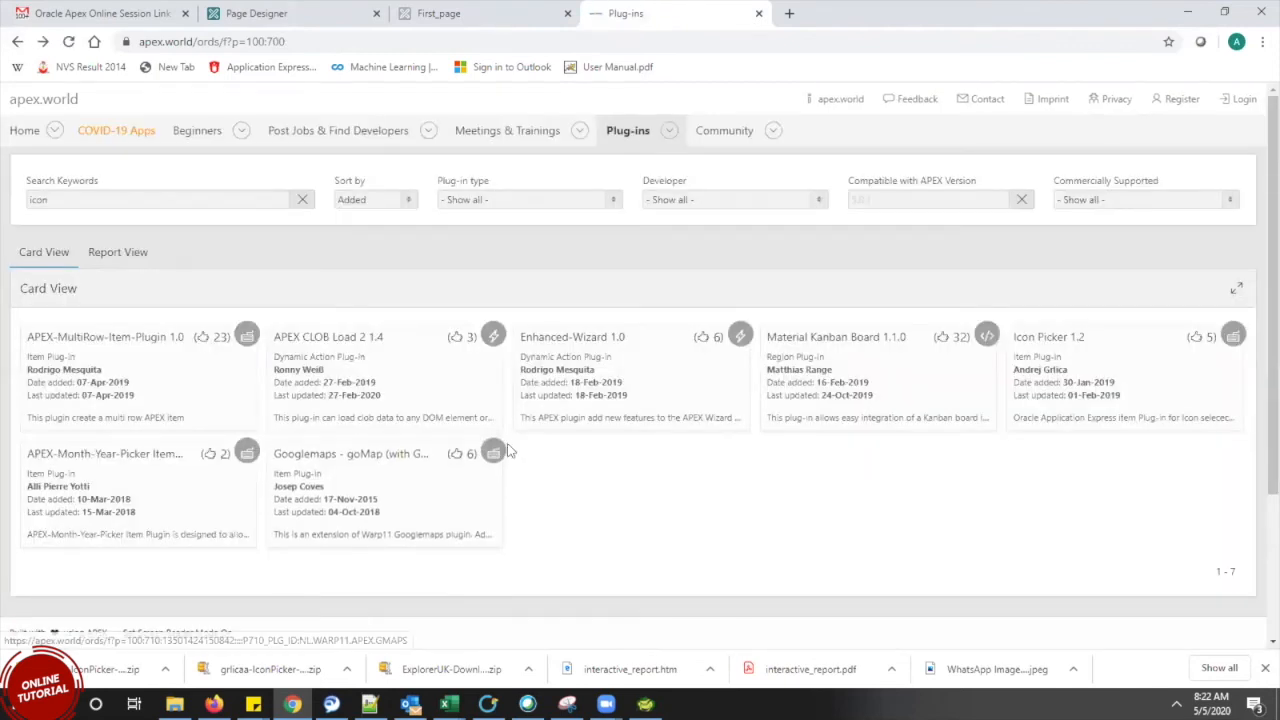
click(333, 466)
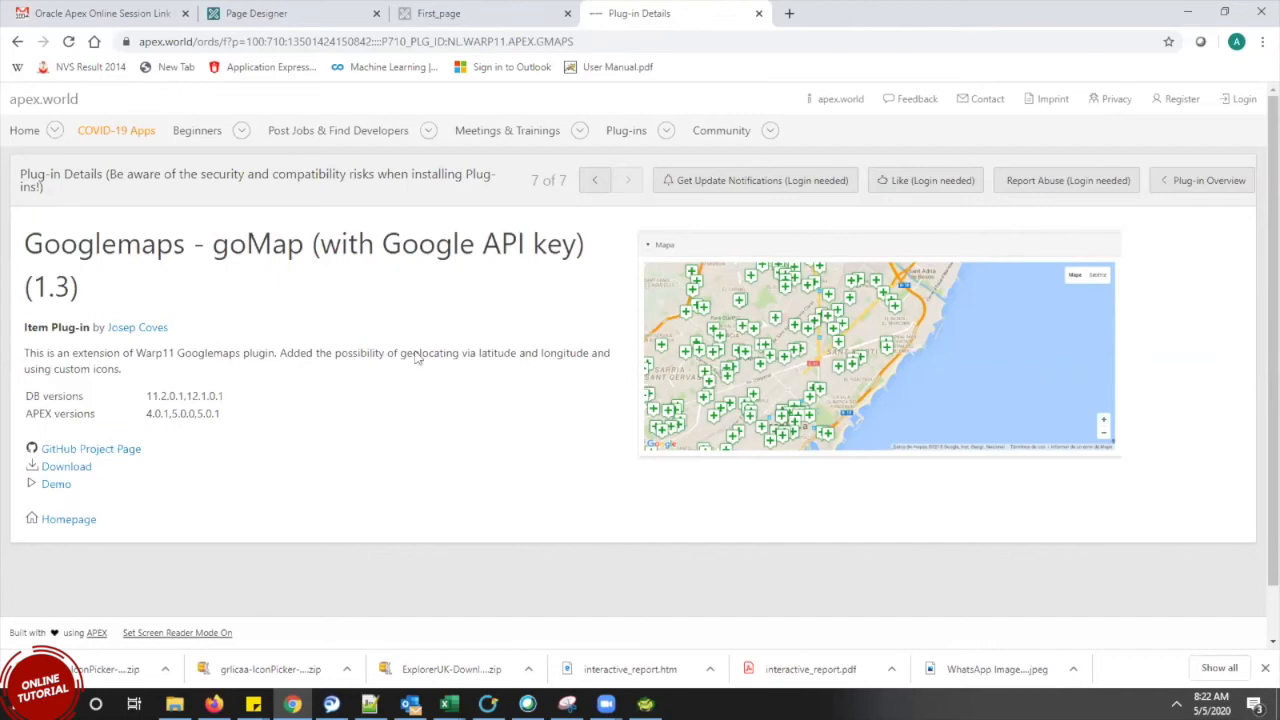
click(17, 41)
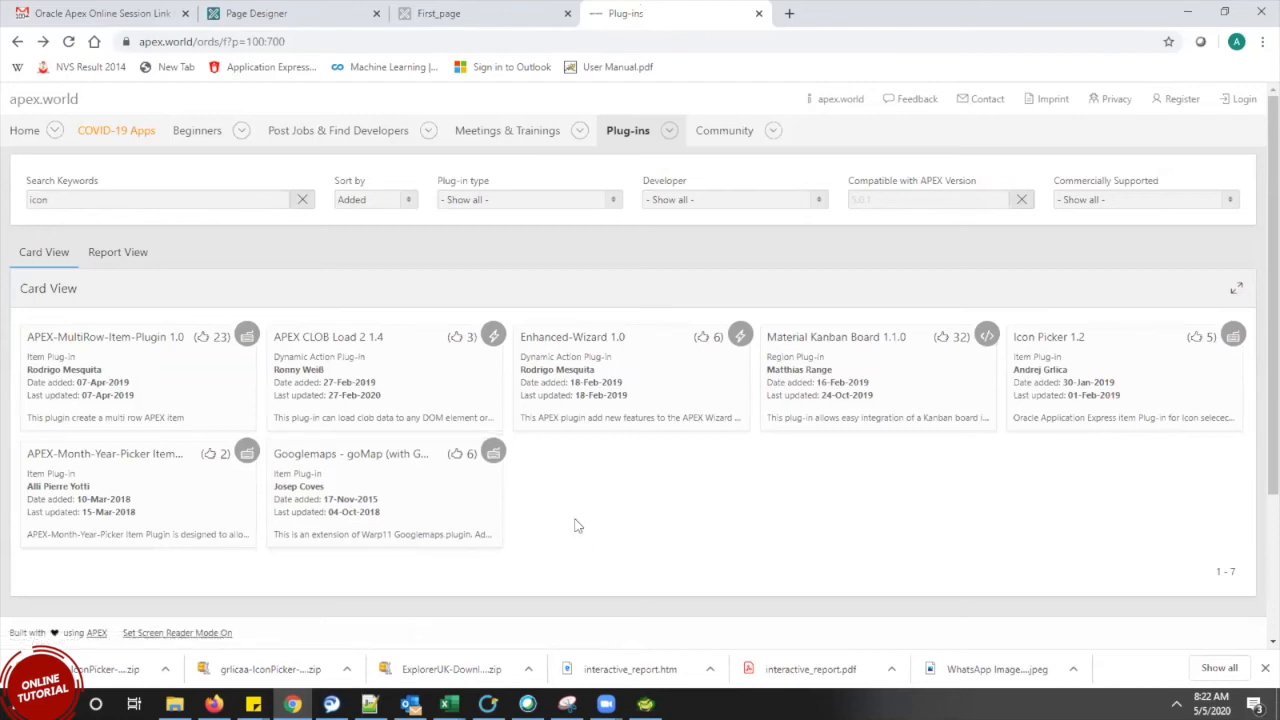
click(66, 469)
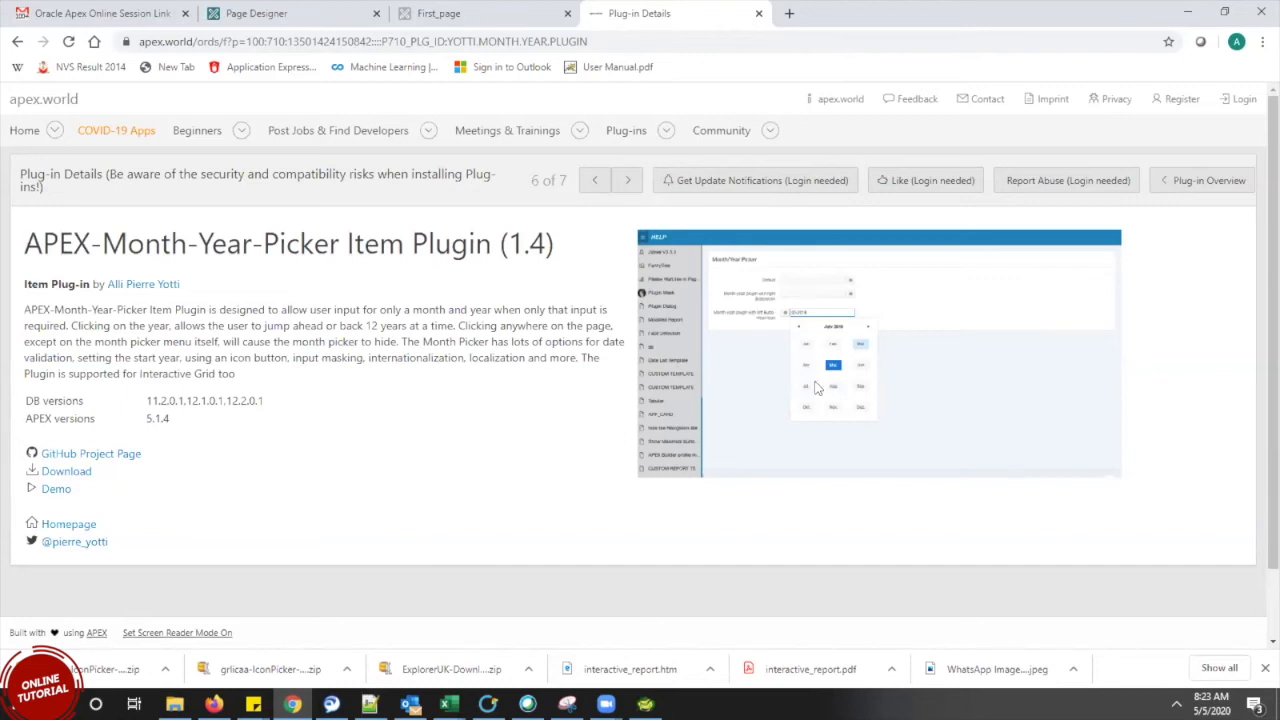
Download the Month-Year-Picker plug-in zip and return to the running AprilTraining page
click(72, 470)
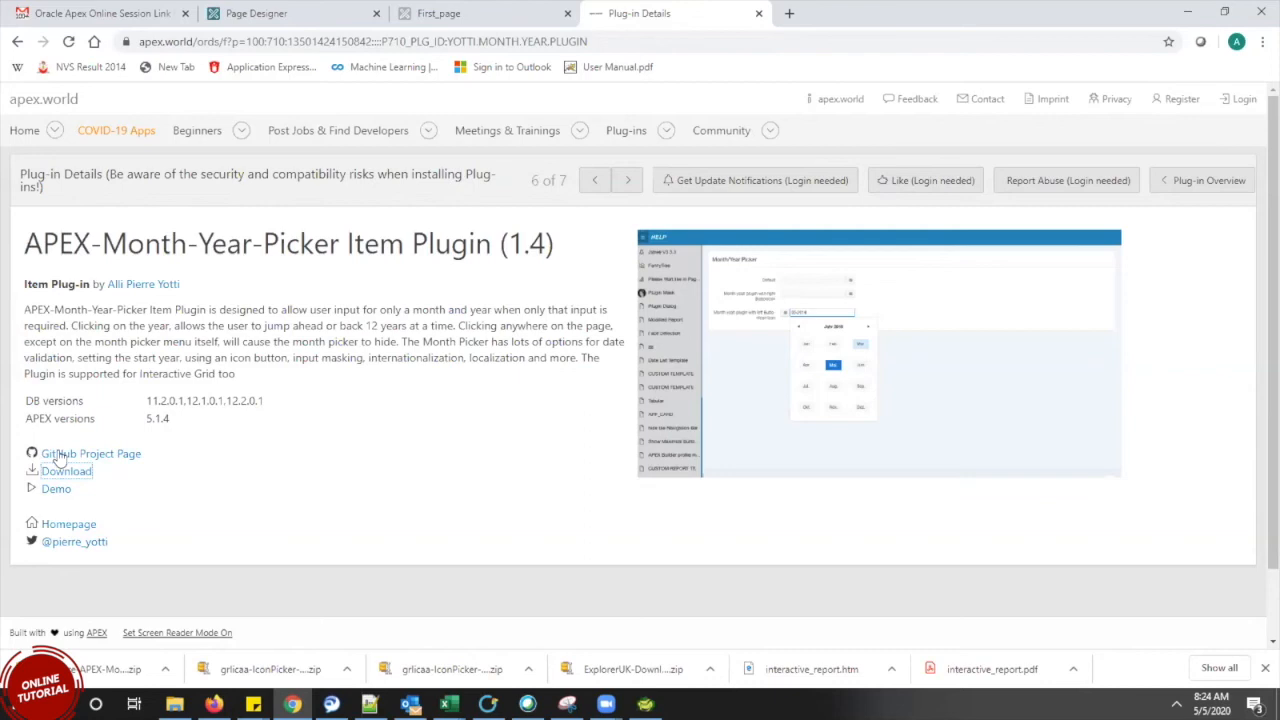
double_click(44, 284)
click(270, 522)
click(478, 16)
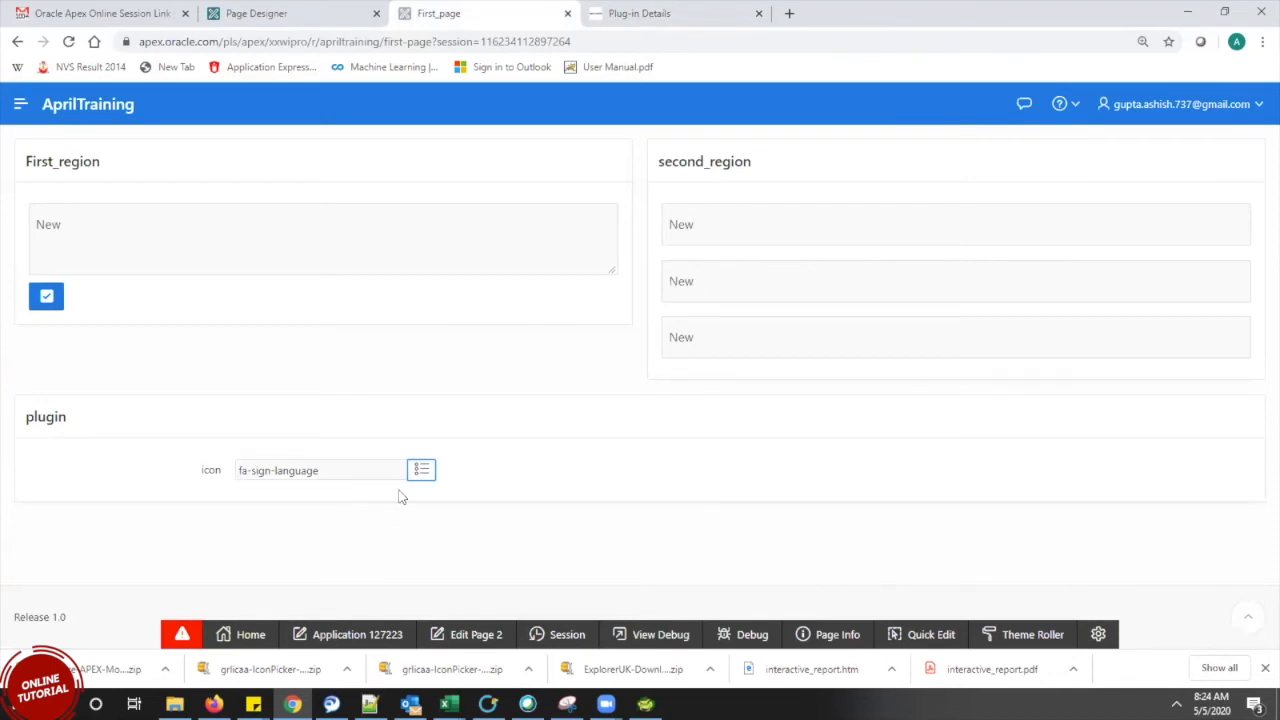
Open the Googlemaps goMap (1.3) plug-in details and launch its demo in a new tab
click(660, 19)
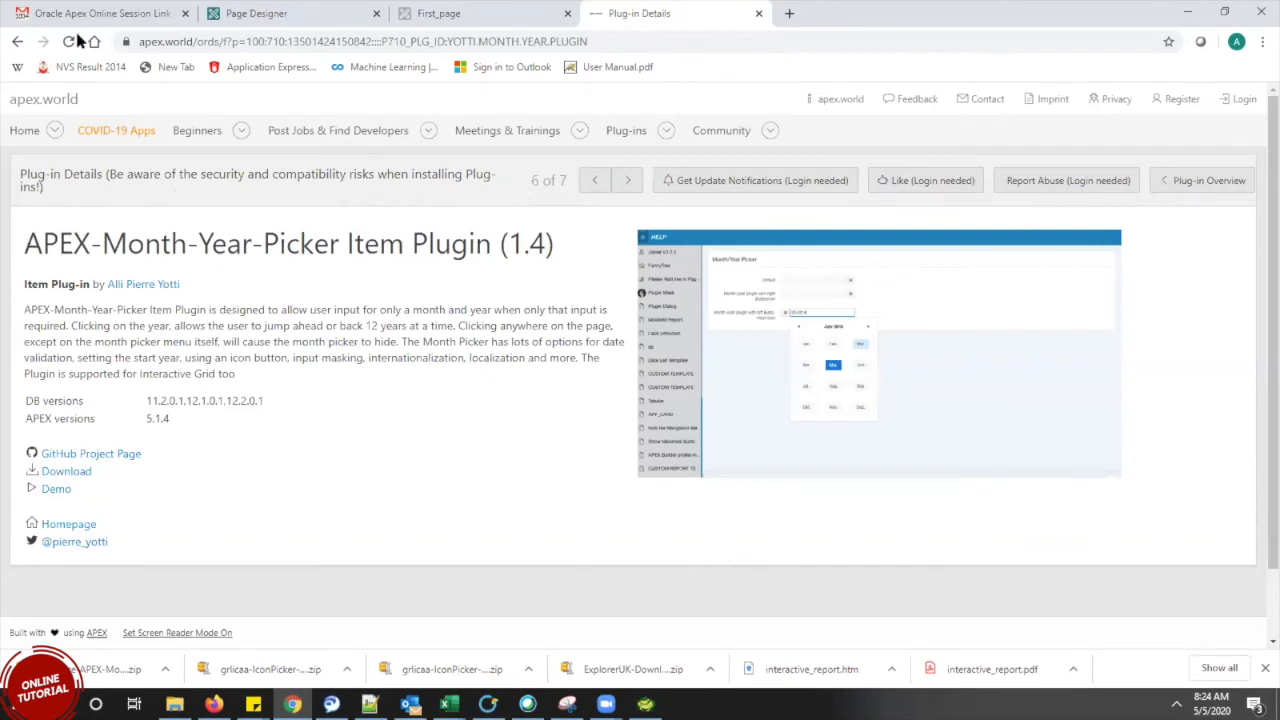
click(16, 44)
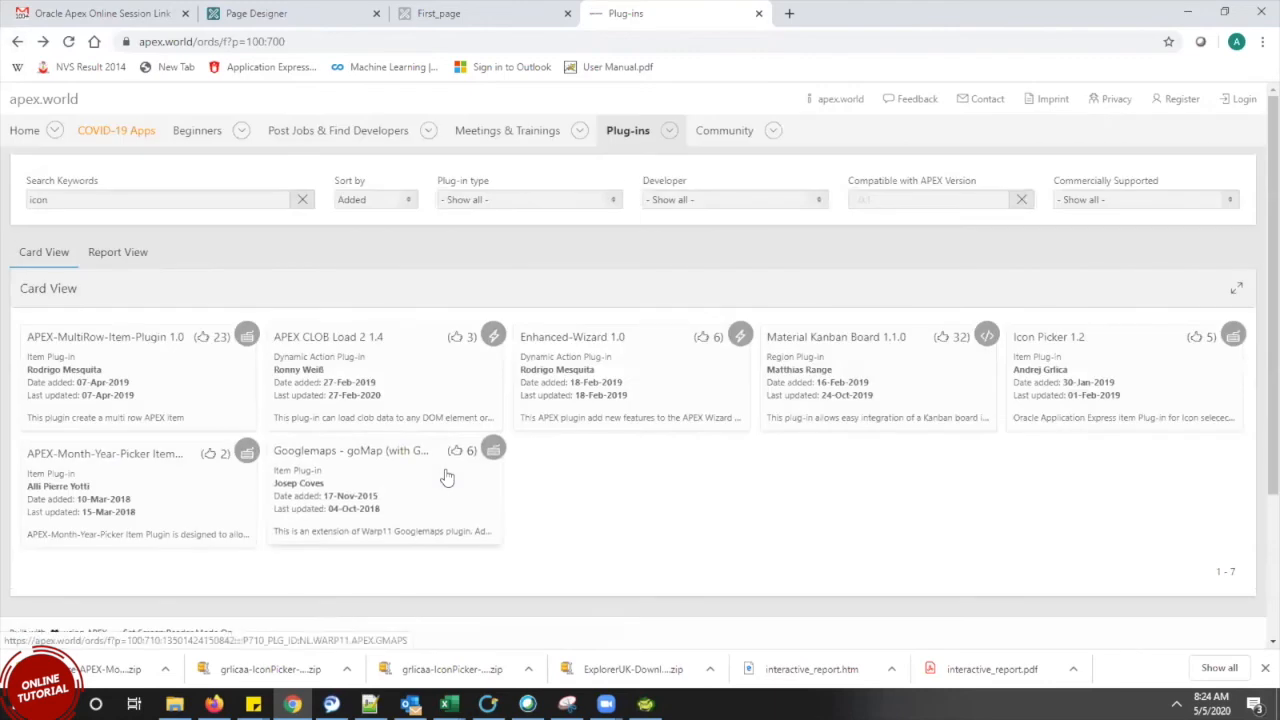
click(361, 465)
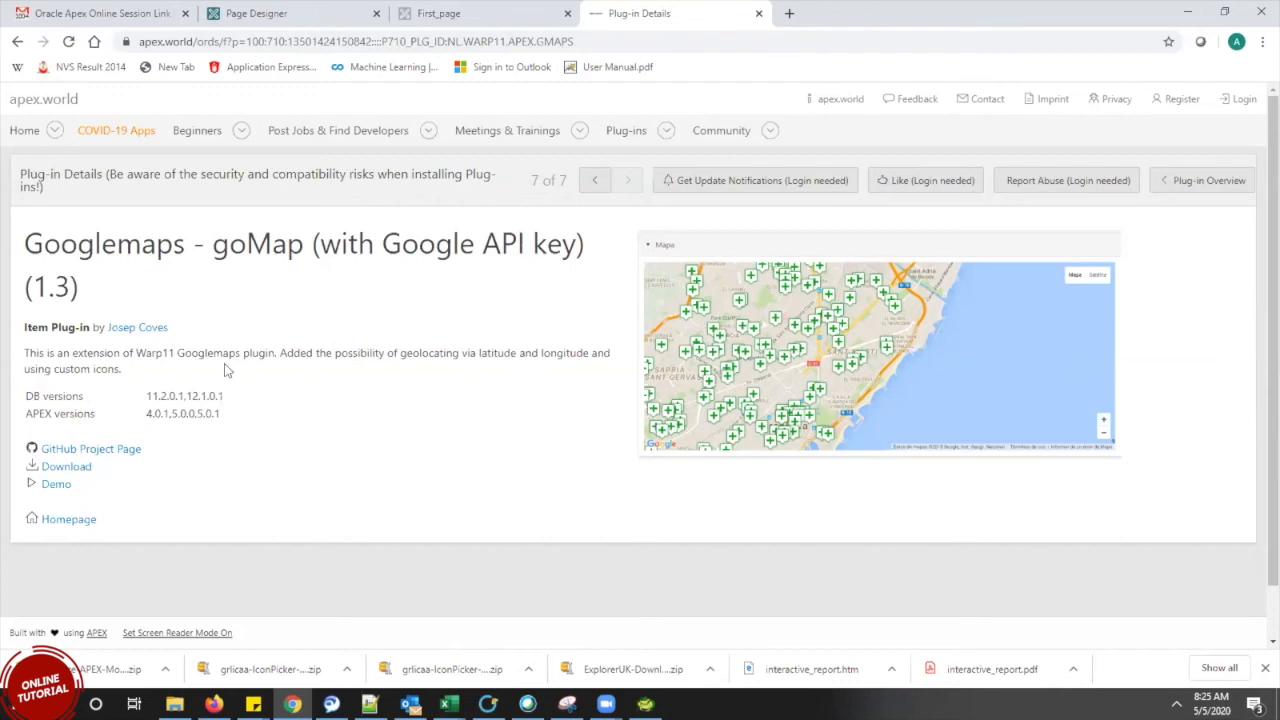
drag(476, 353, 592, 355)
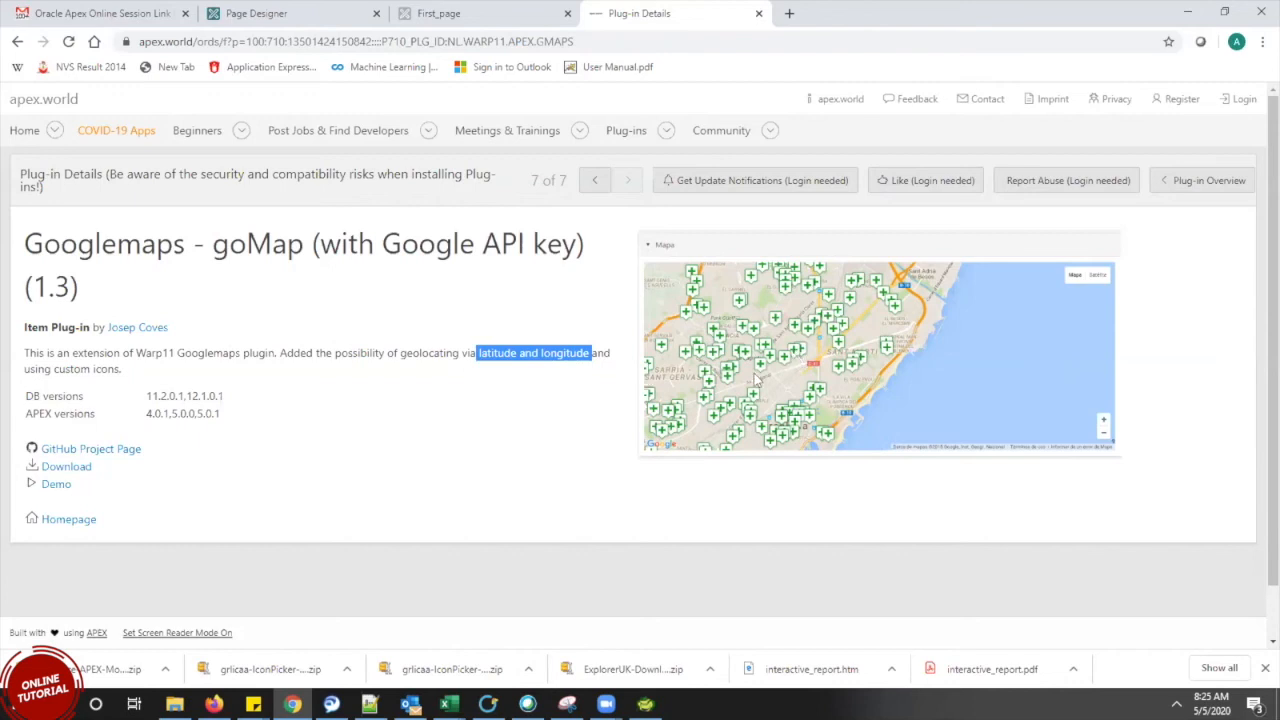
click(52, 483)
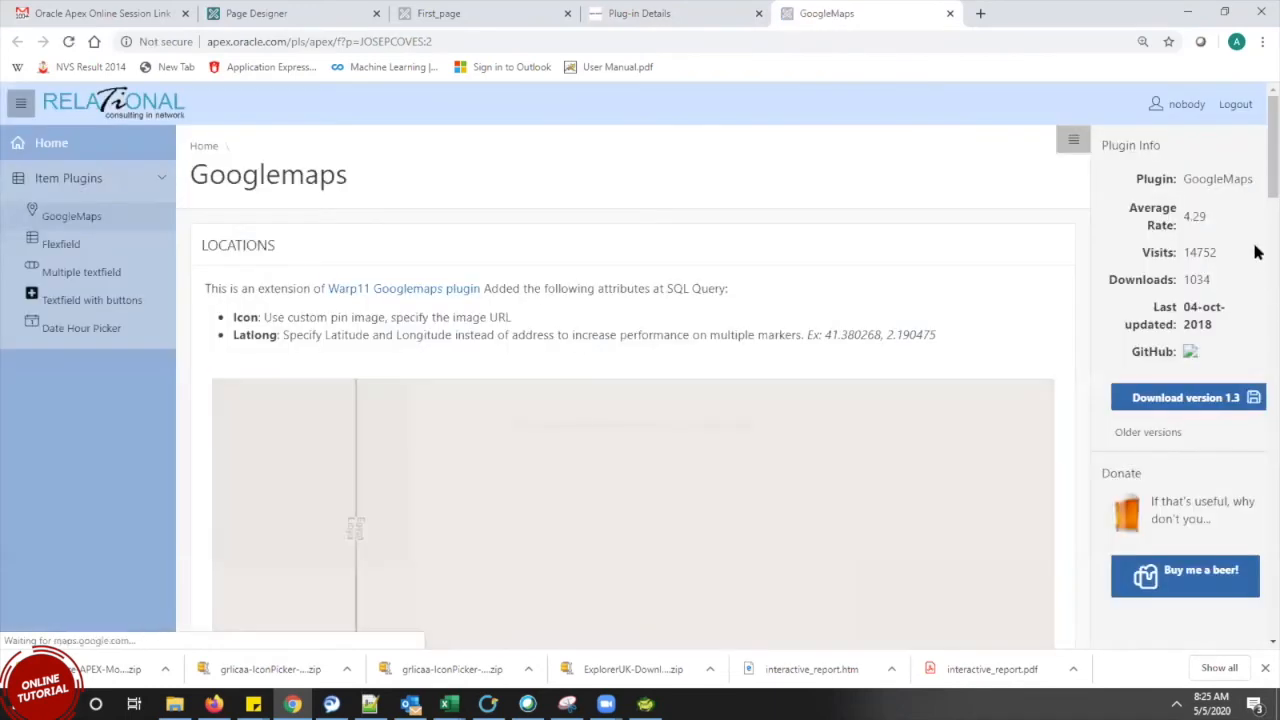
scroll(1257, 190, down, 3)
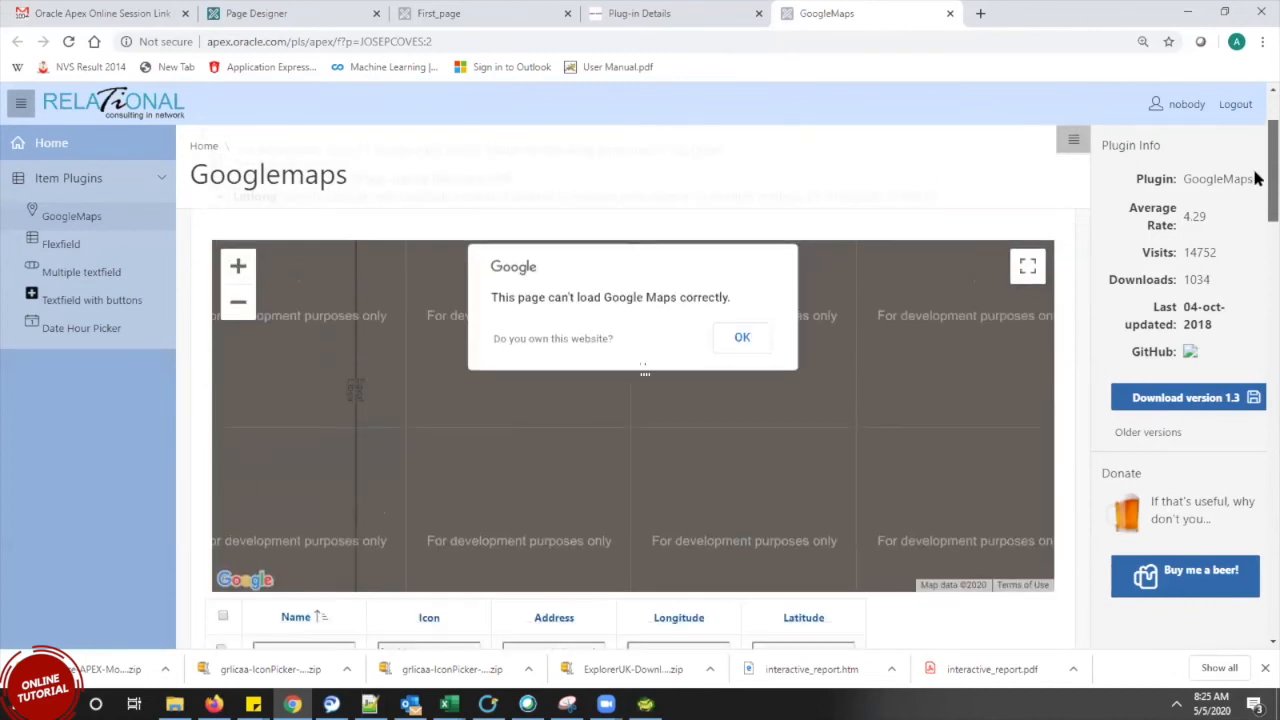
click(742, 338)
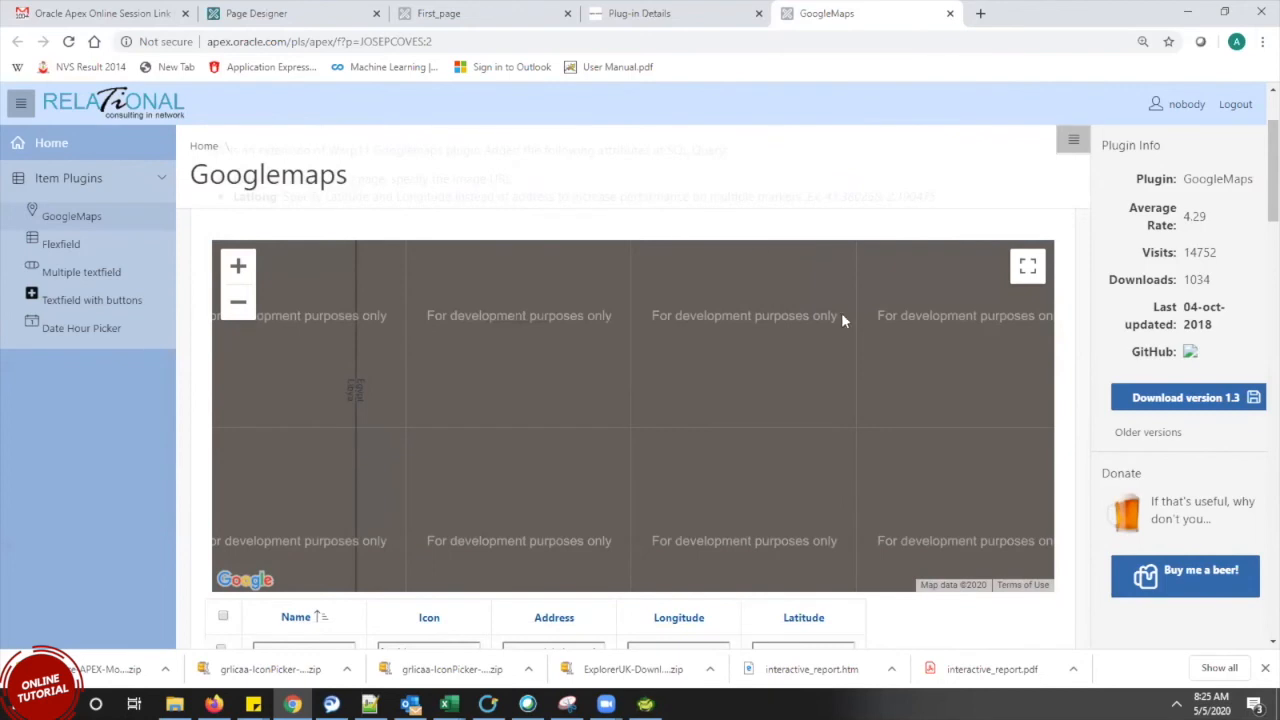
click(949, 13)
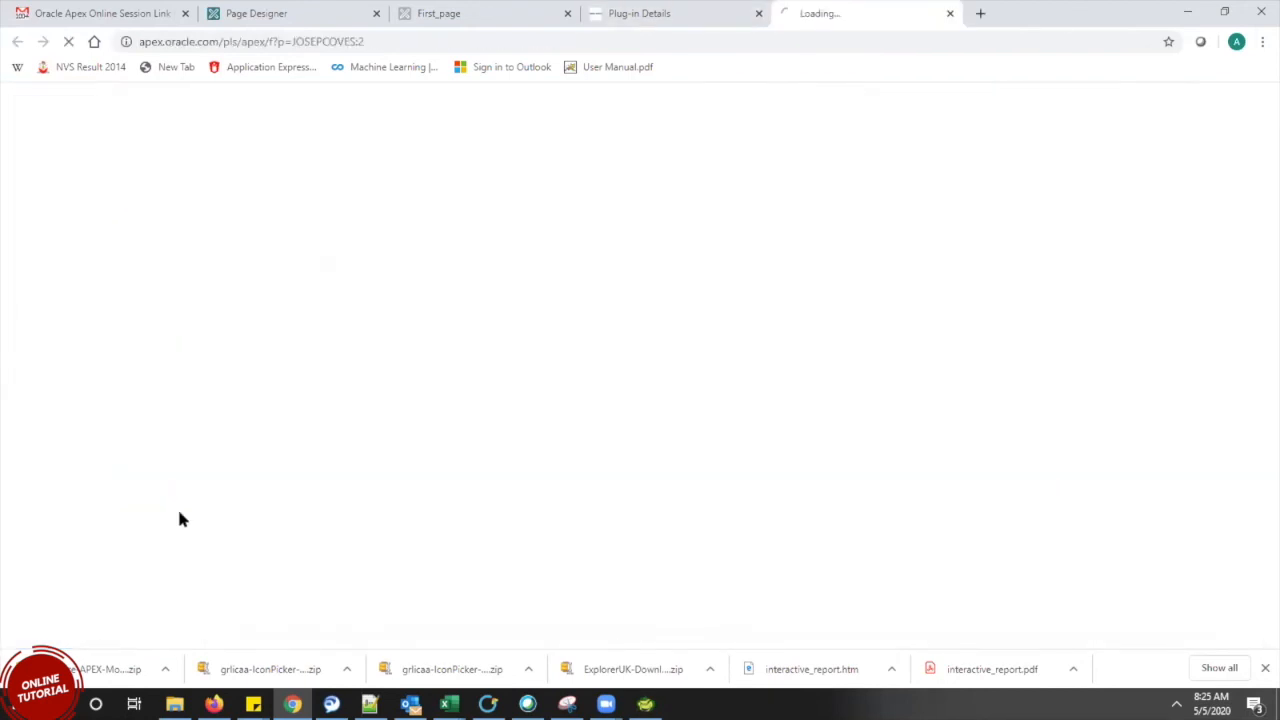
click(55, 485)
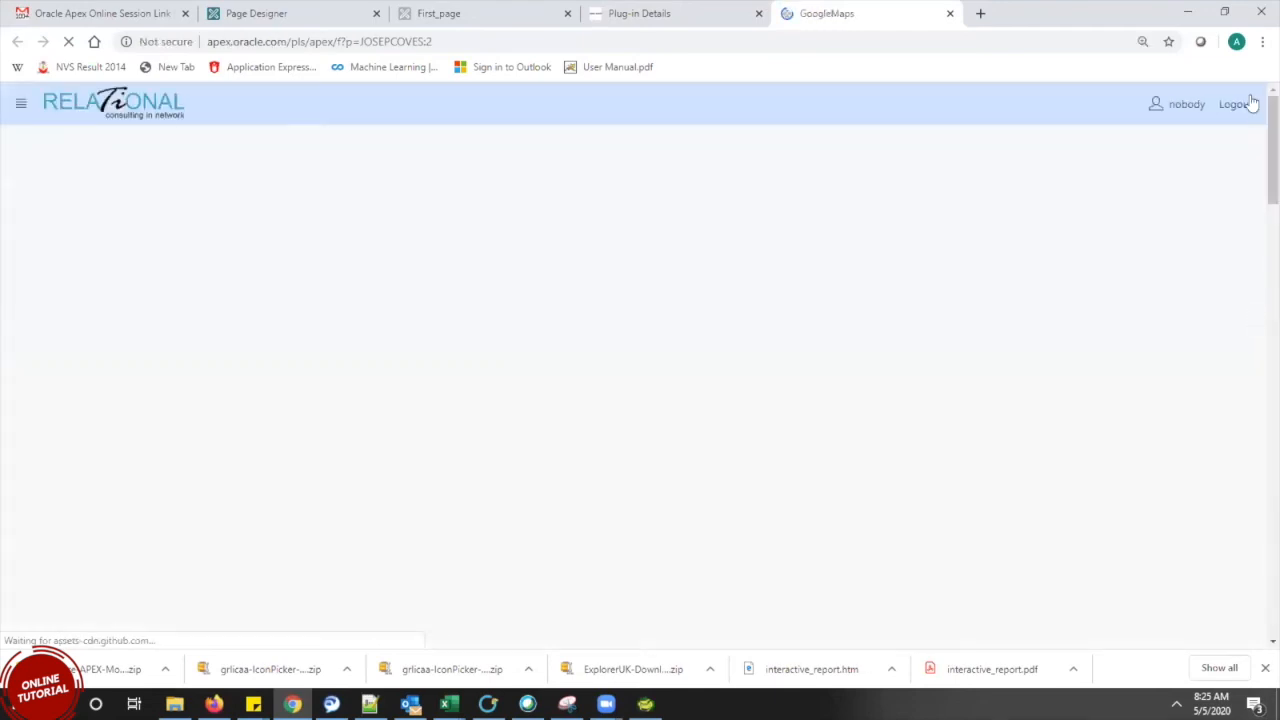
scroll(1252, 150, down, 4)
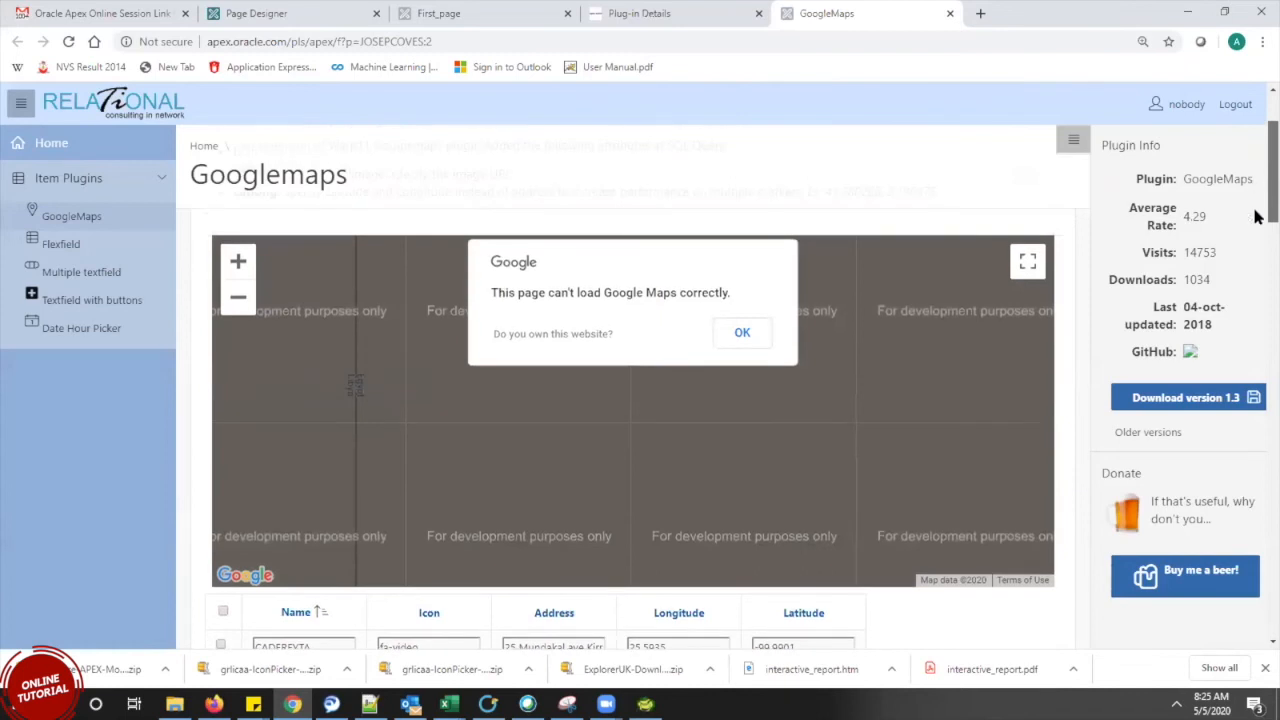
scroll(1257, 217, down, 3)
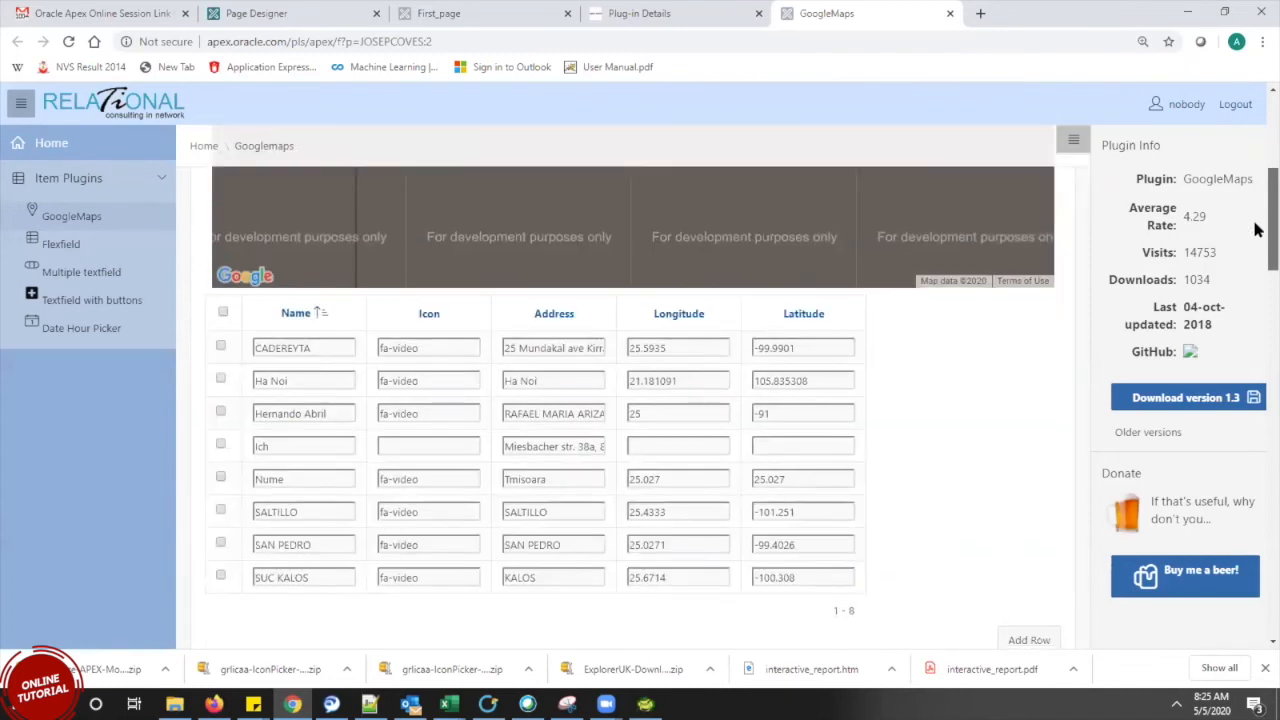
scroll(1257, 217, down, 1)
scroll(1257, 225, up, 2)
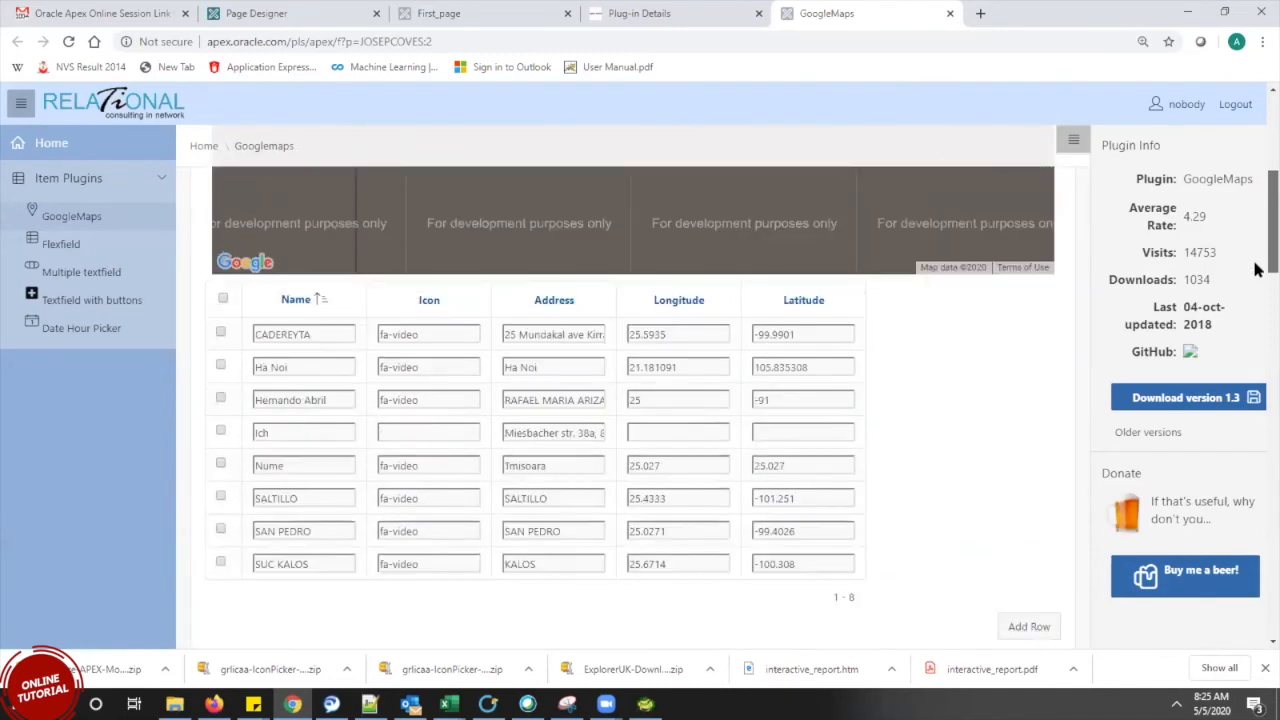
scroll(1257, 205, up, 3)
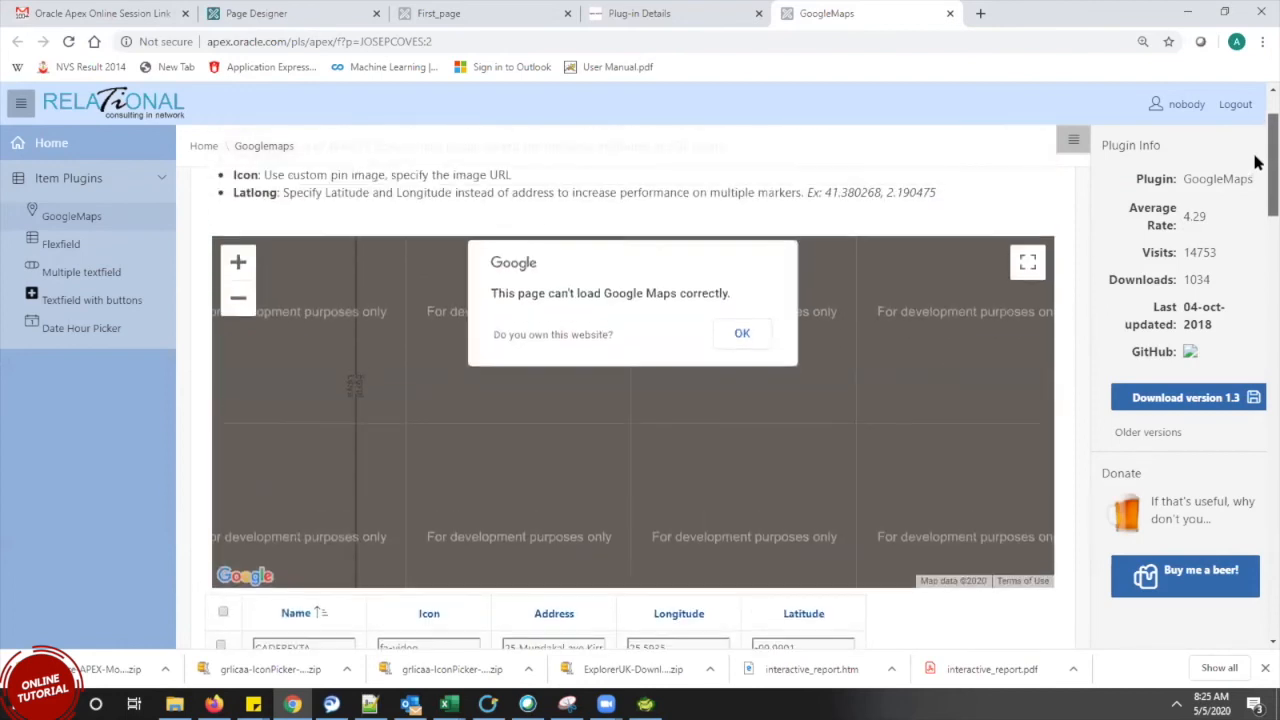
scroll(1257, 212, down, 4)
scroll(1257, 217, down, 1)
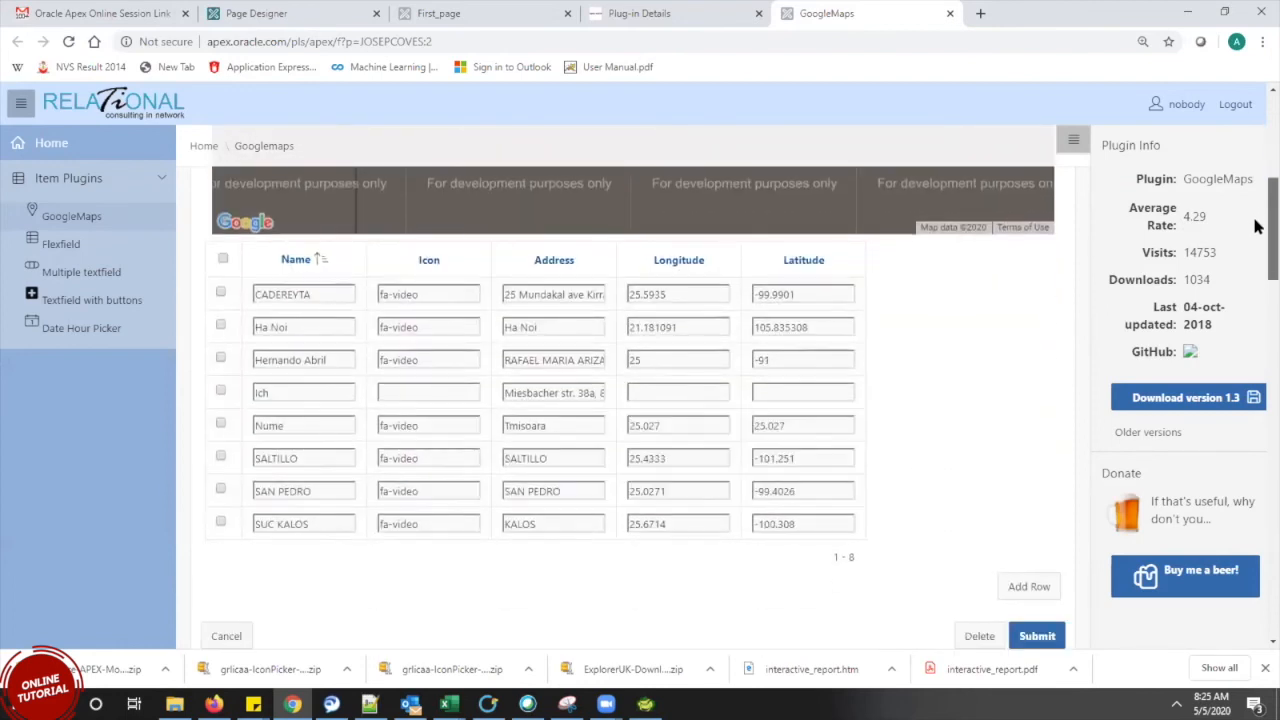
scroll(1257, 210, up, 6)
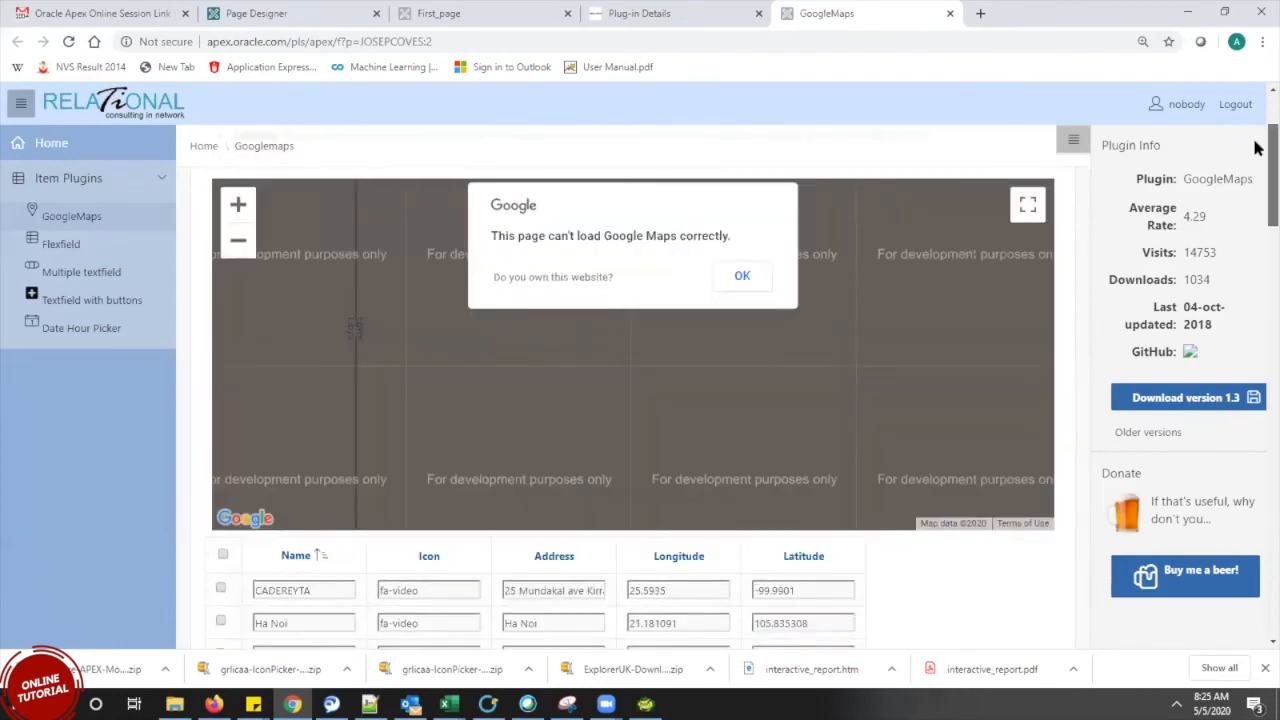
scroll(1257, 210, down, 2)
click(740, 249)
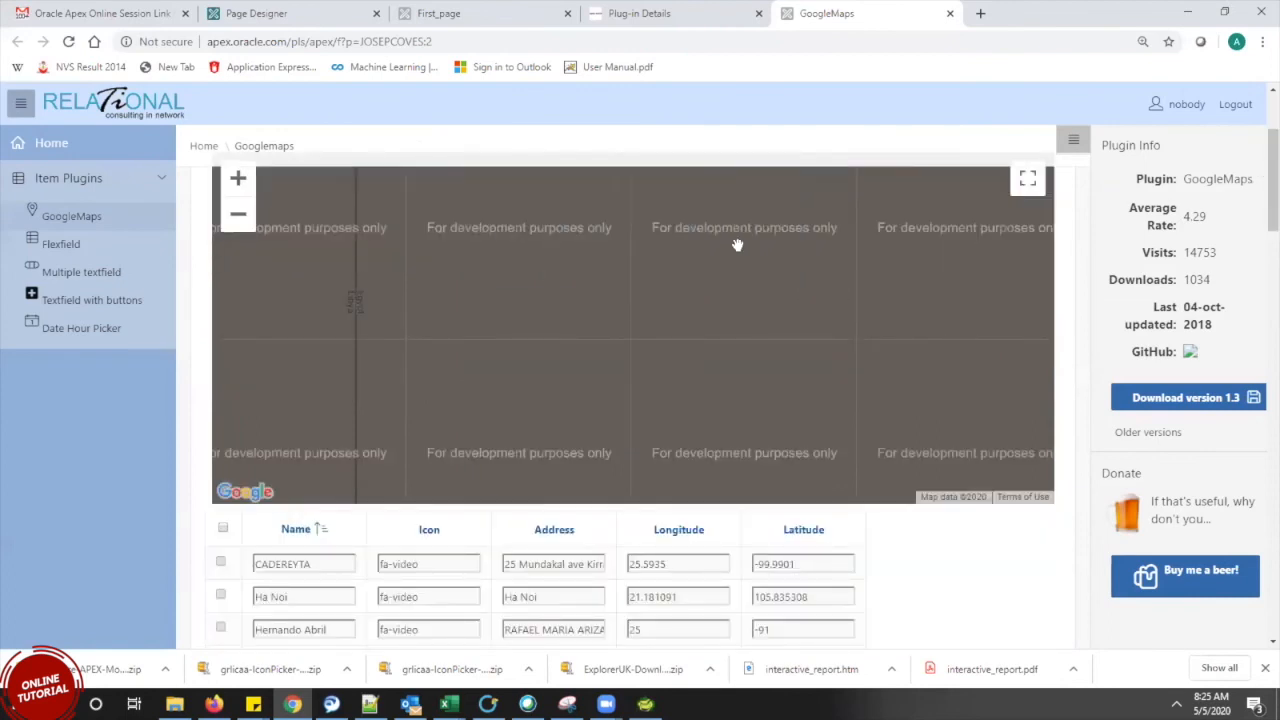
click(702, 11)
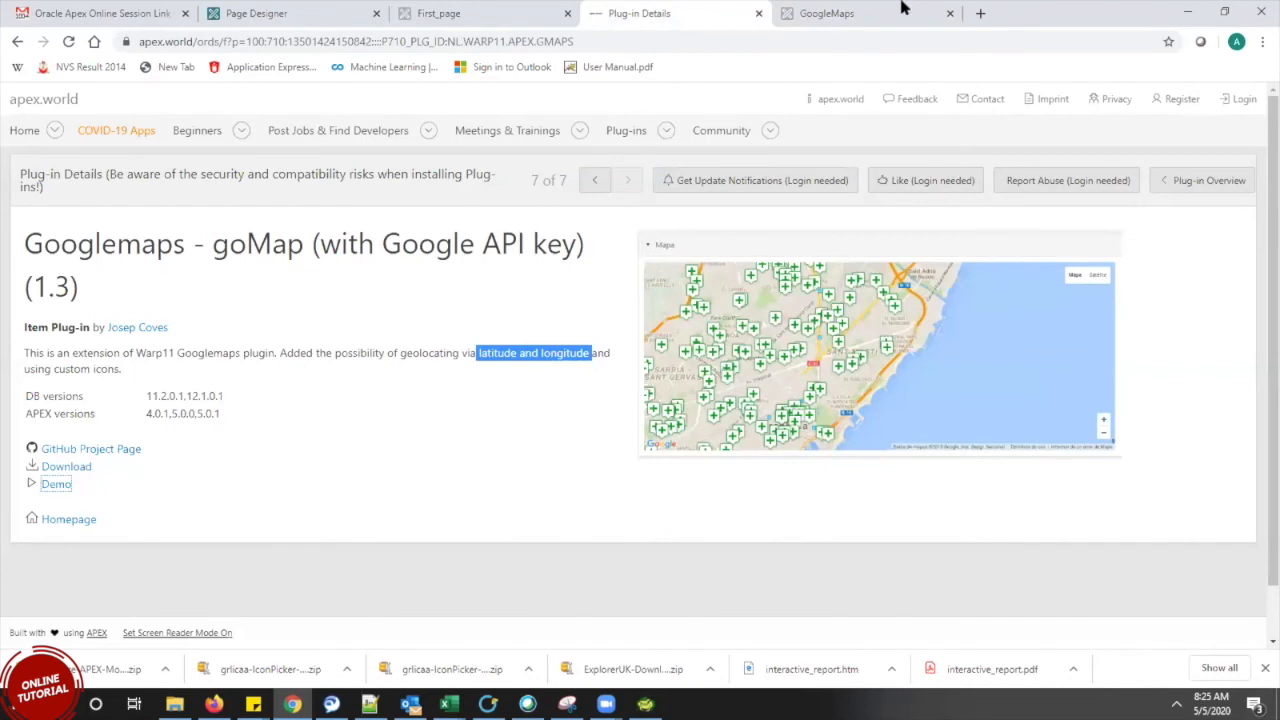
click(850, 13)
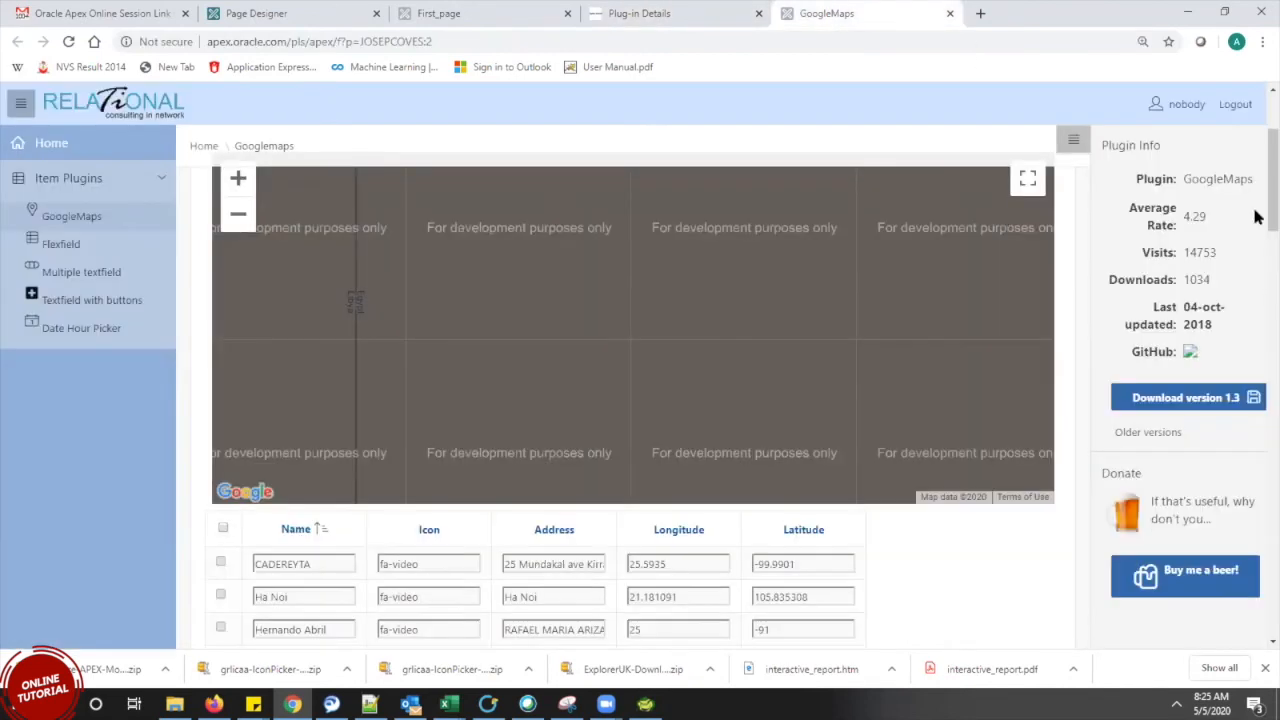
scroll(1258, 255, down, 3)
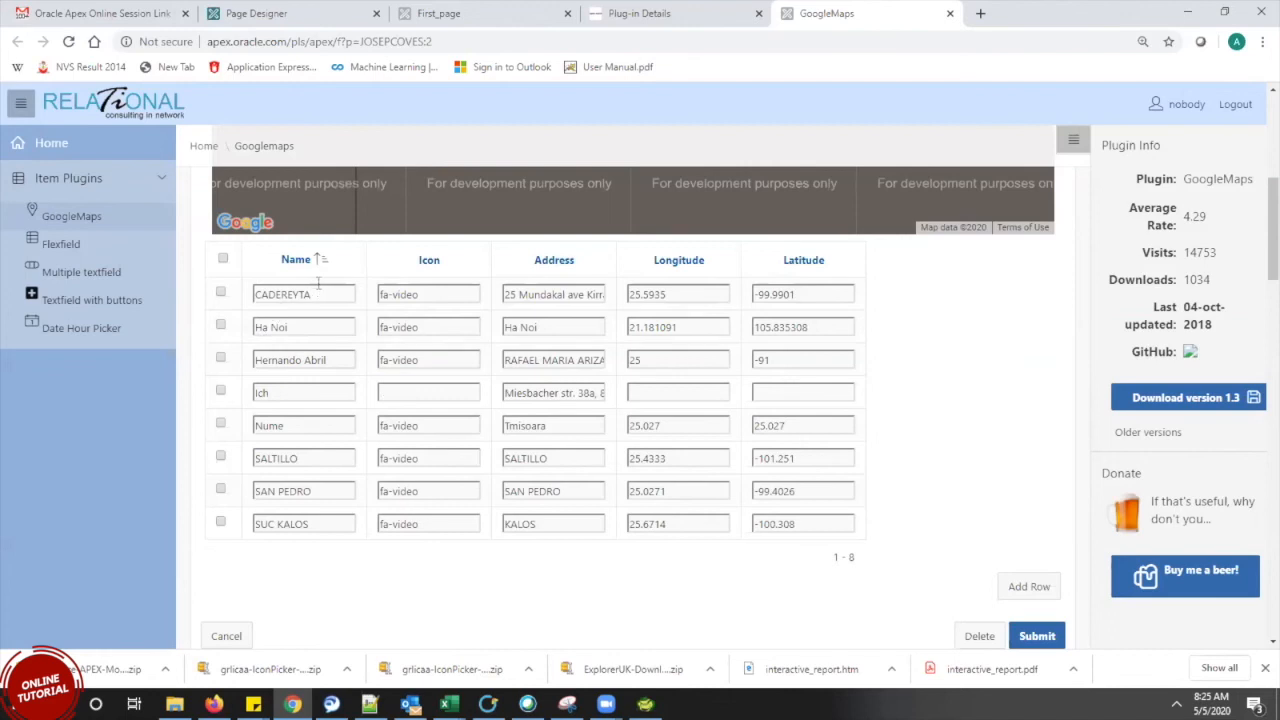
drag(325, 292, 244, 282)
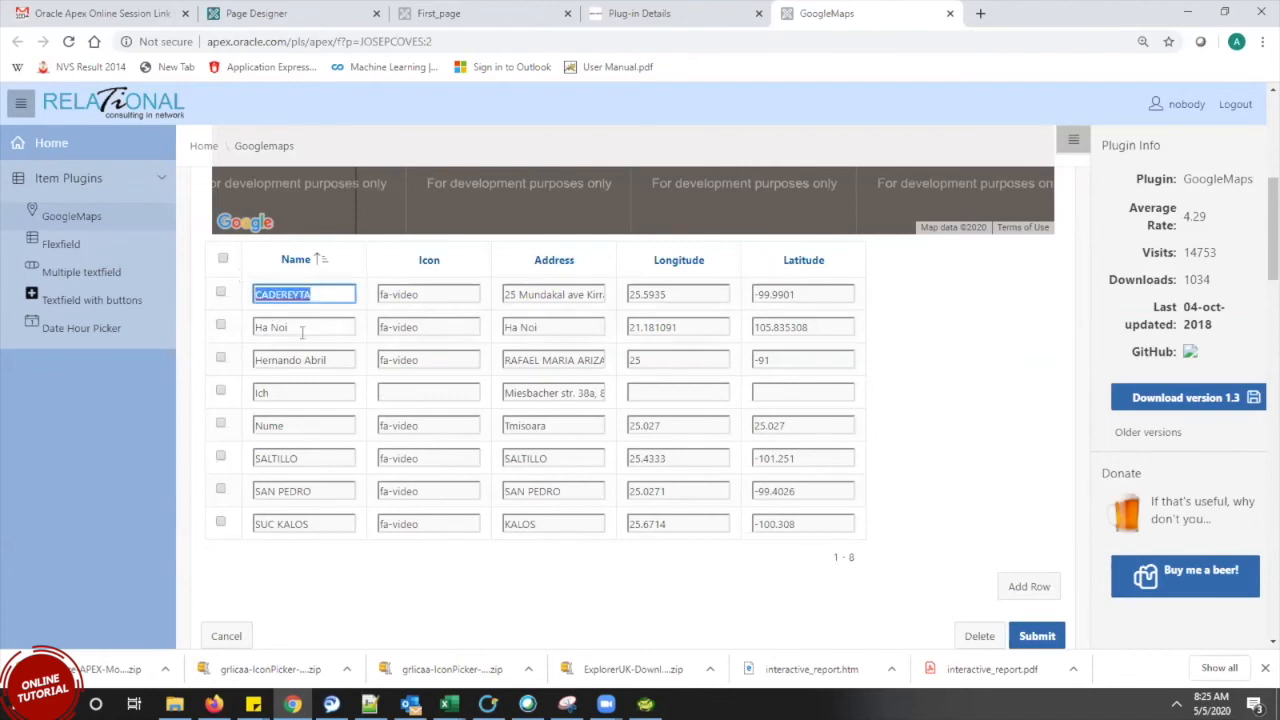
drag(299, 327, 264, 294)
drag(428, 294, 376, 284)
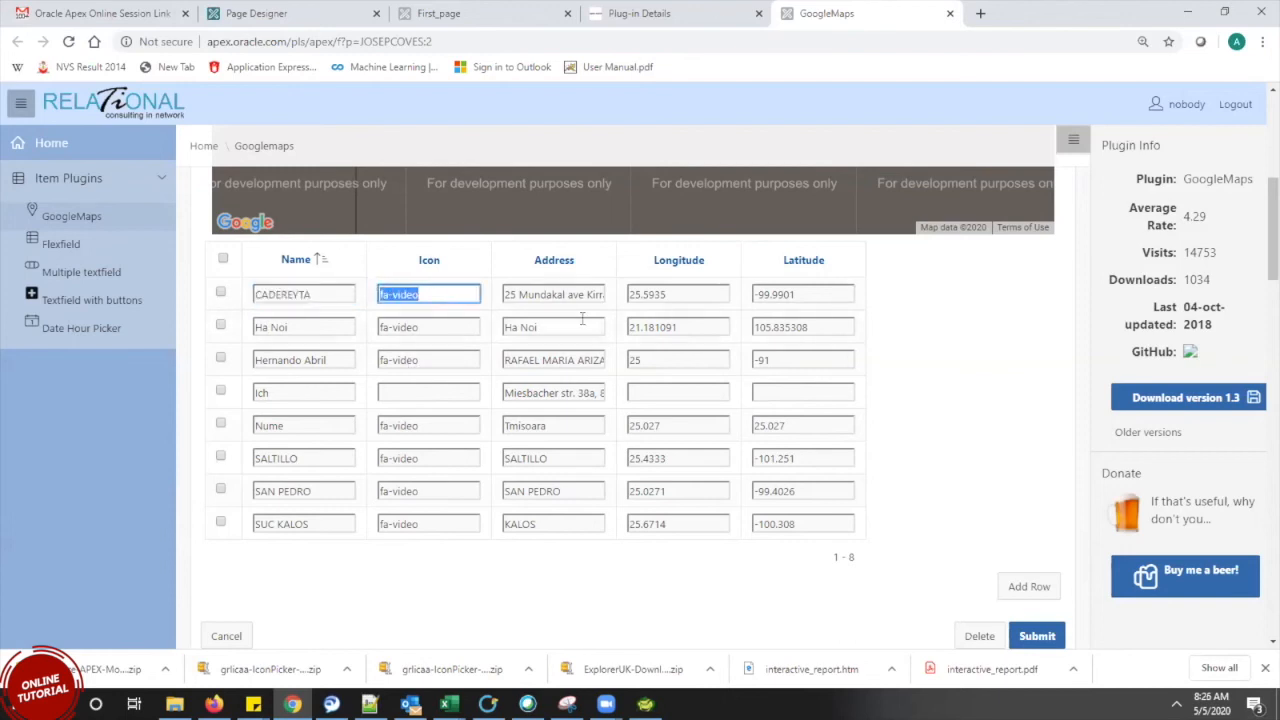
click(714, 10)
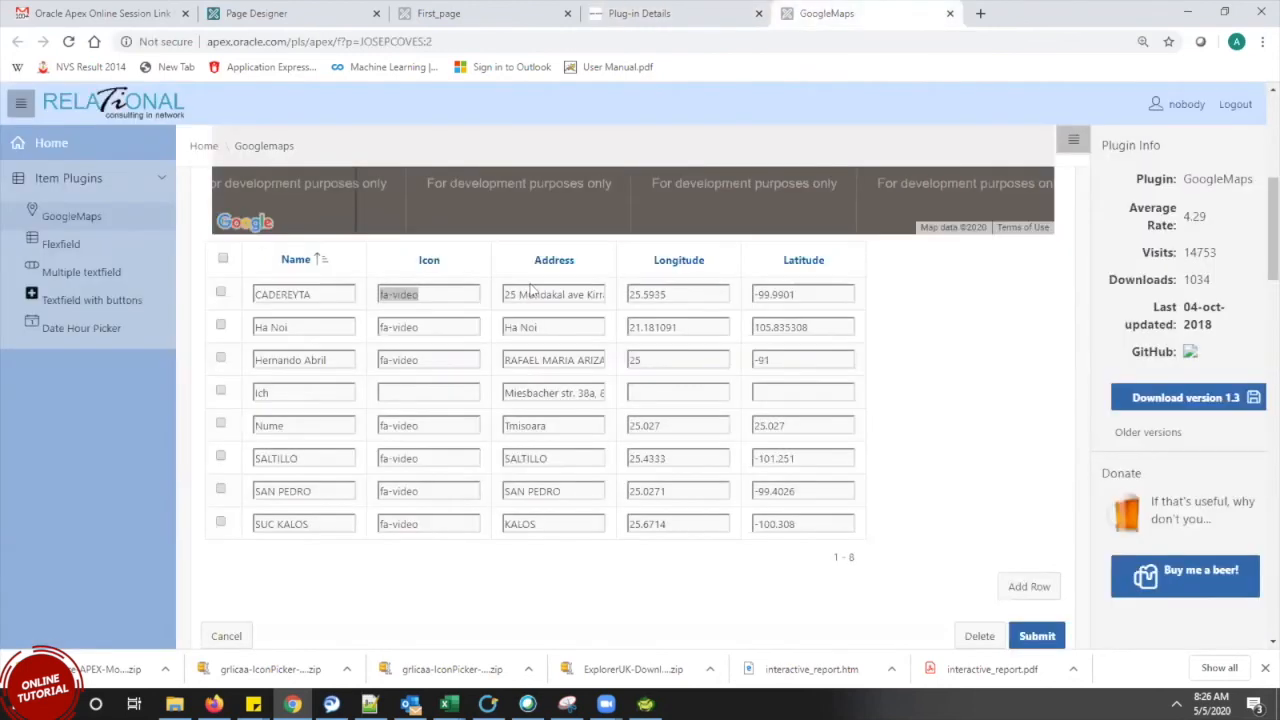
click(829, 12)
drag(520, 292, 678, 318)
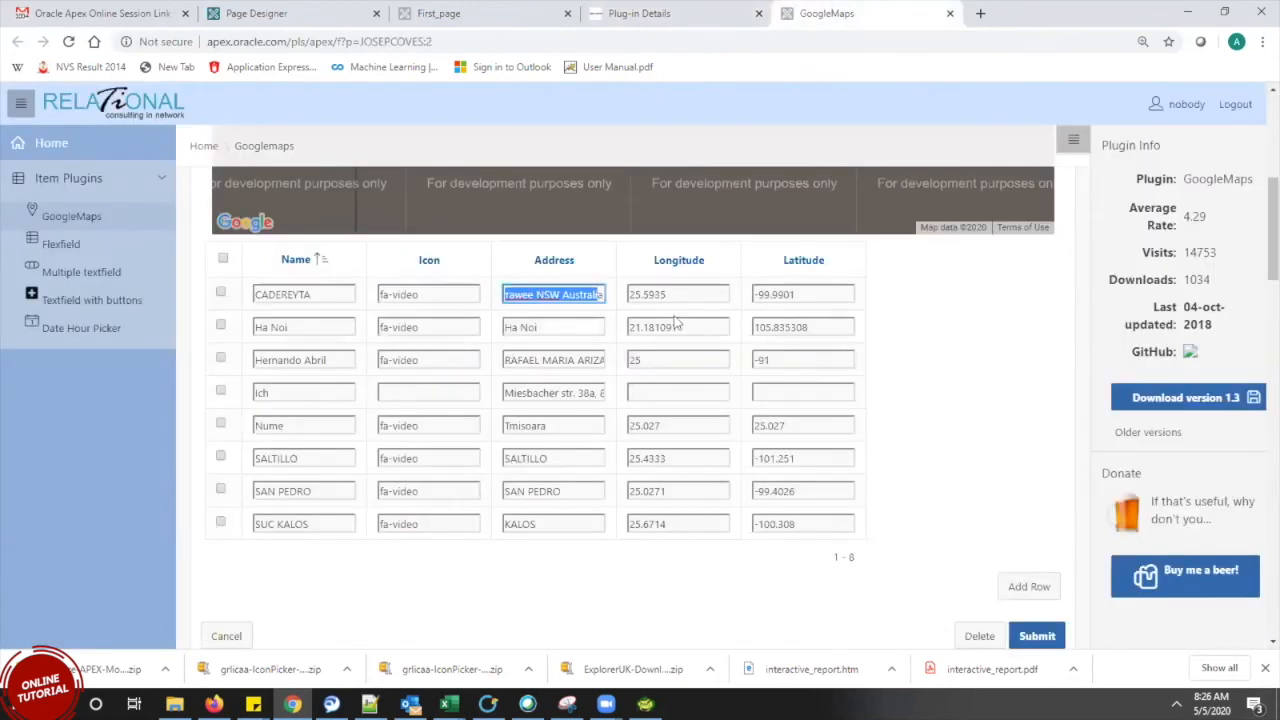
key(Tab)
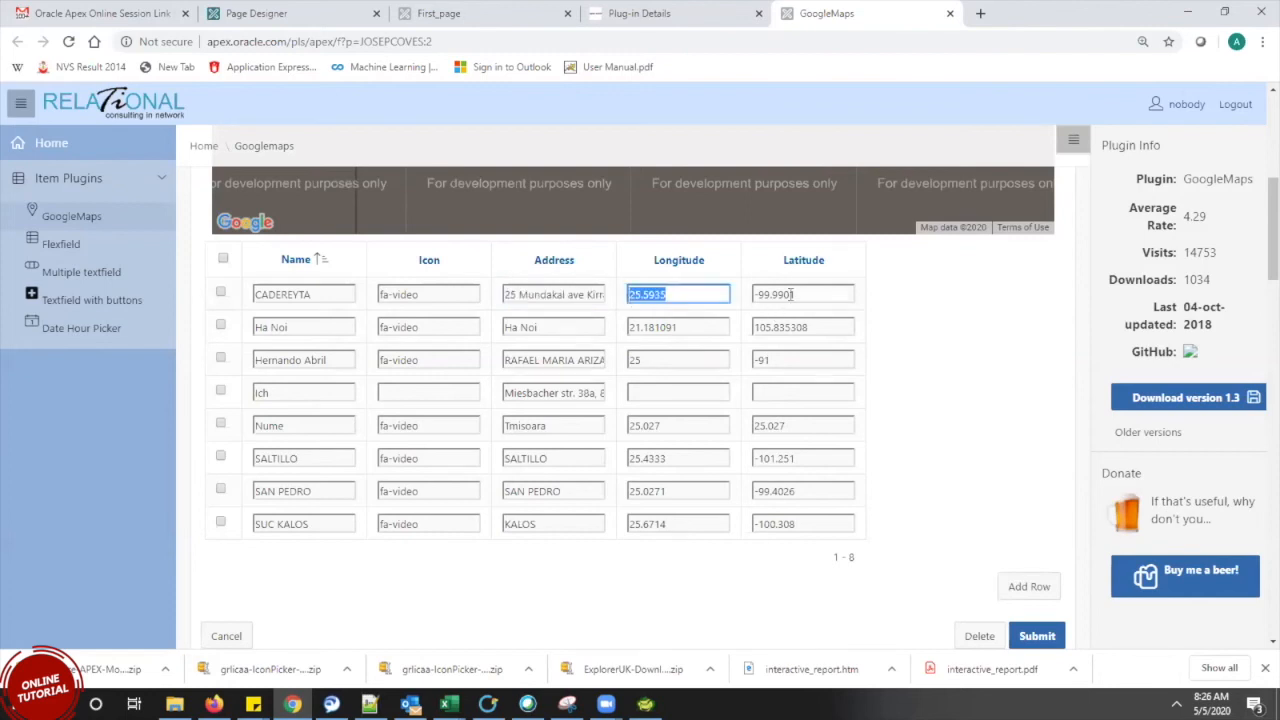
key(Tab)
key(shift+Tab)
double_click(679, 330)
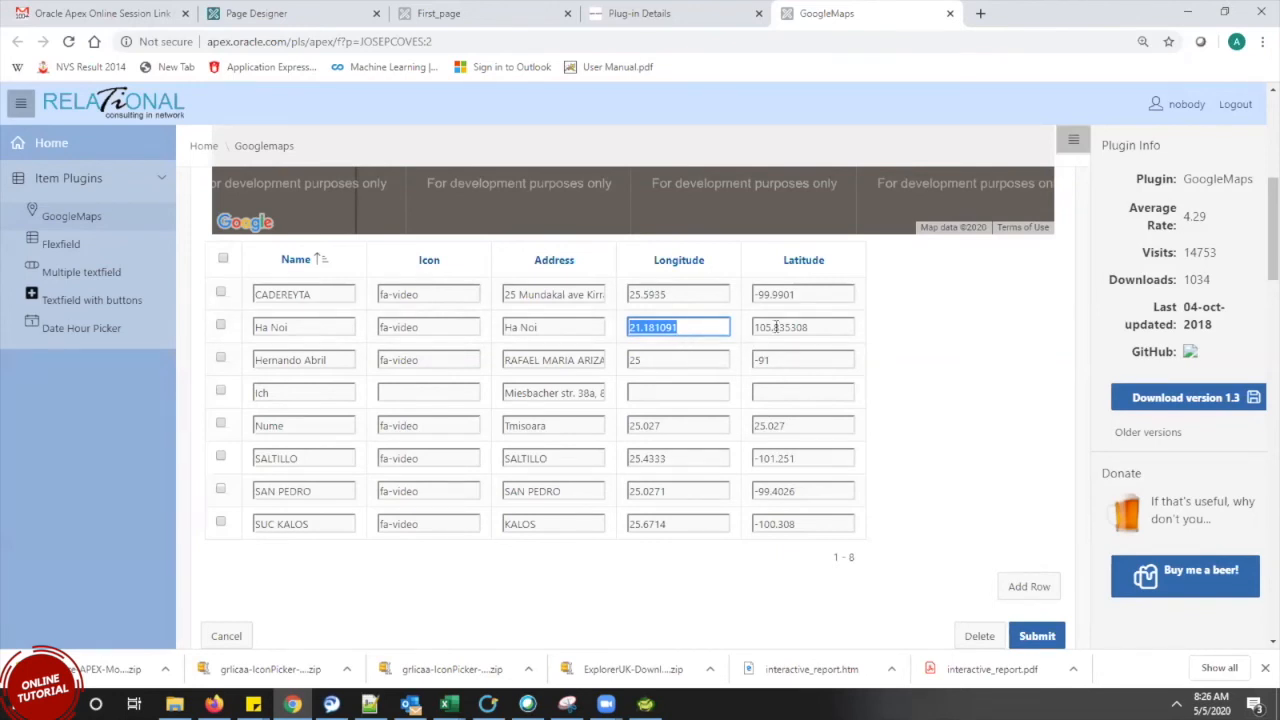
drag(814, 321, 749, 318)
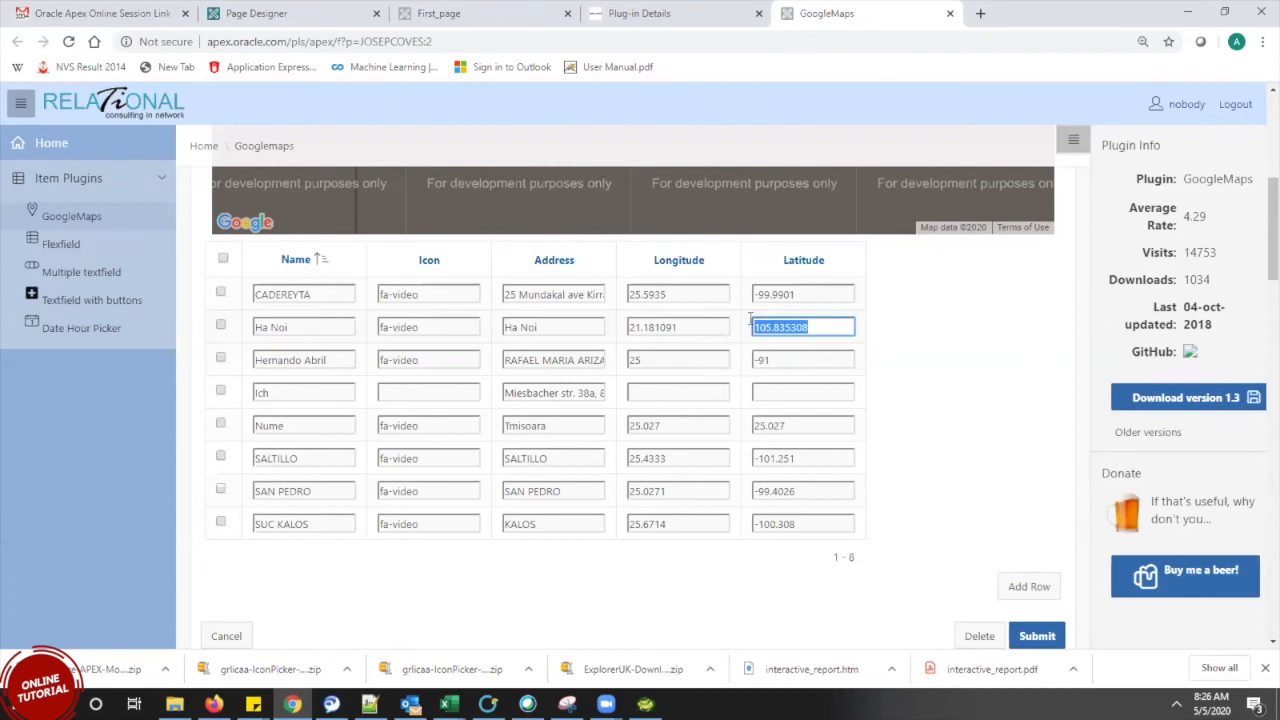
double_click(657, 320)
drag(830, 322, 760, 327)
drag(1262, 268, 1258, 195)
click(664, 6)
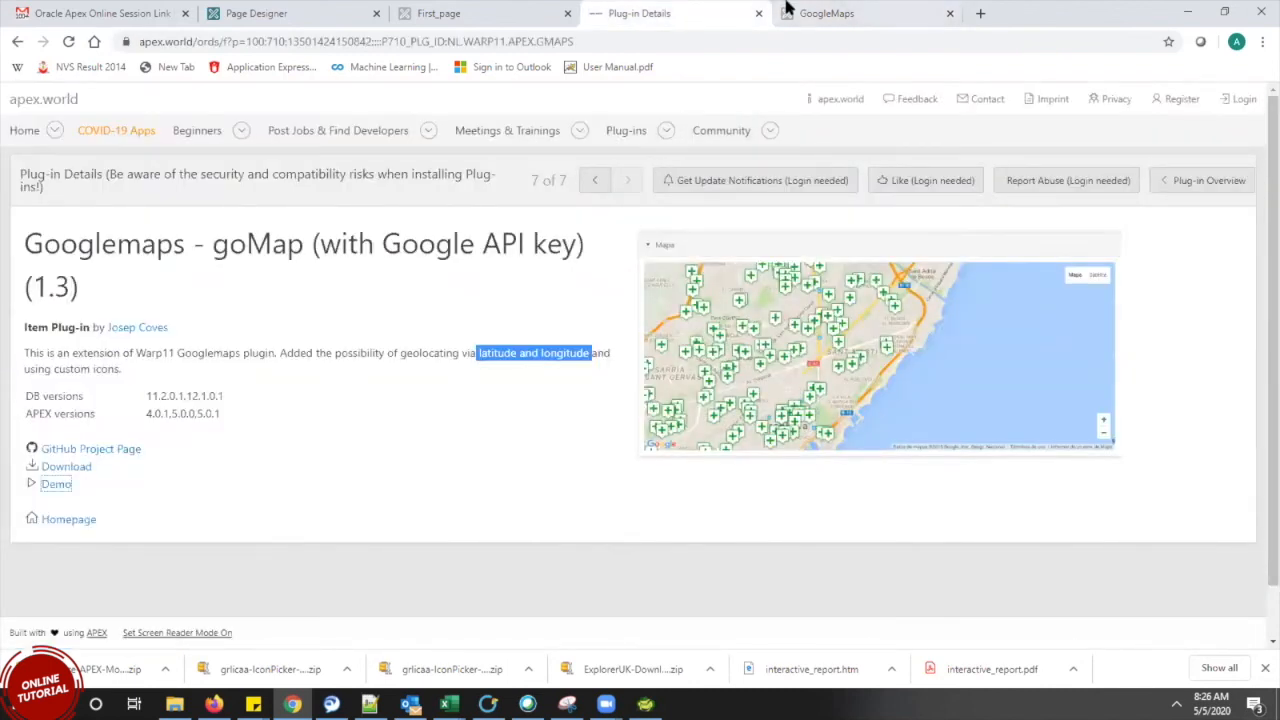
click(824, 10)
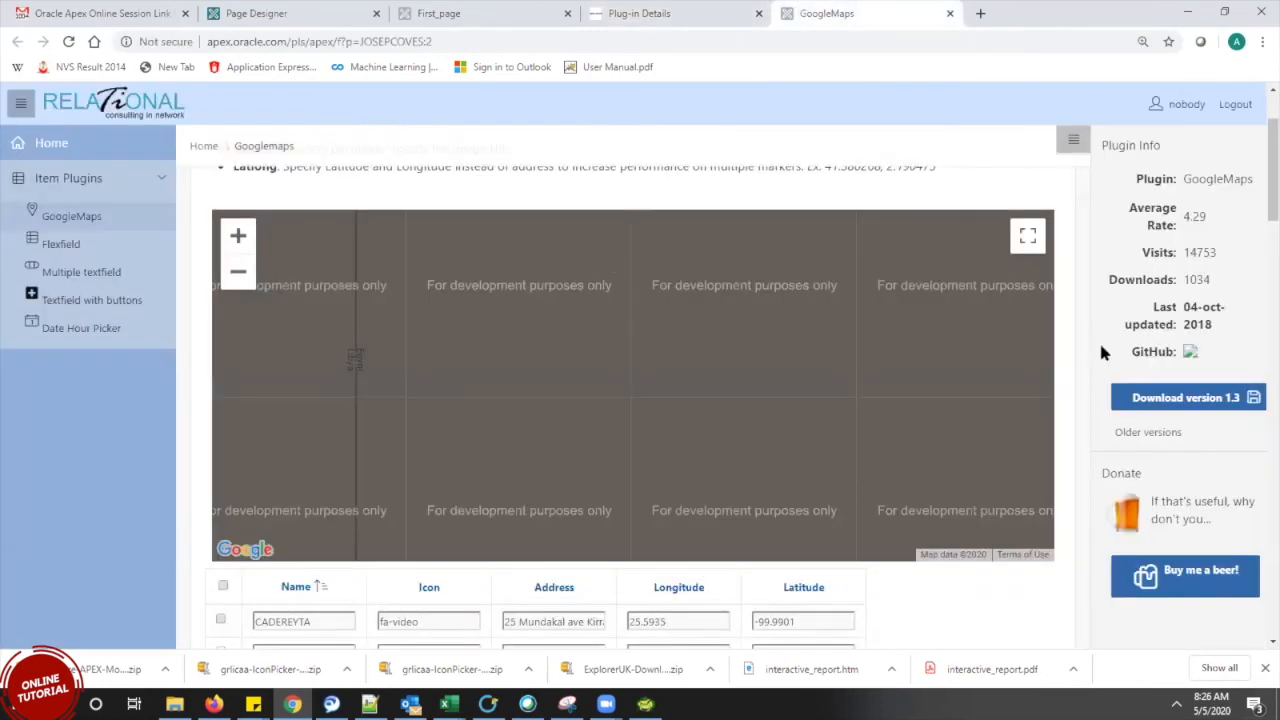
scroll(1258, 195, down, 2)
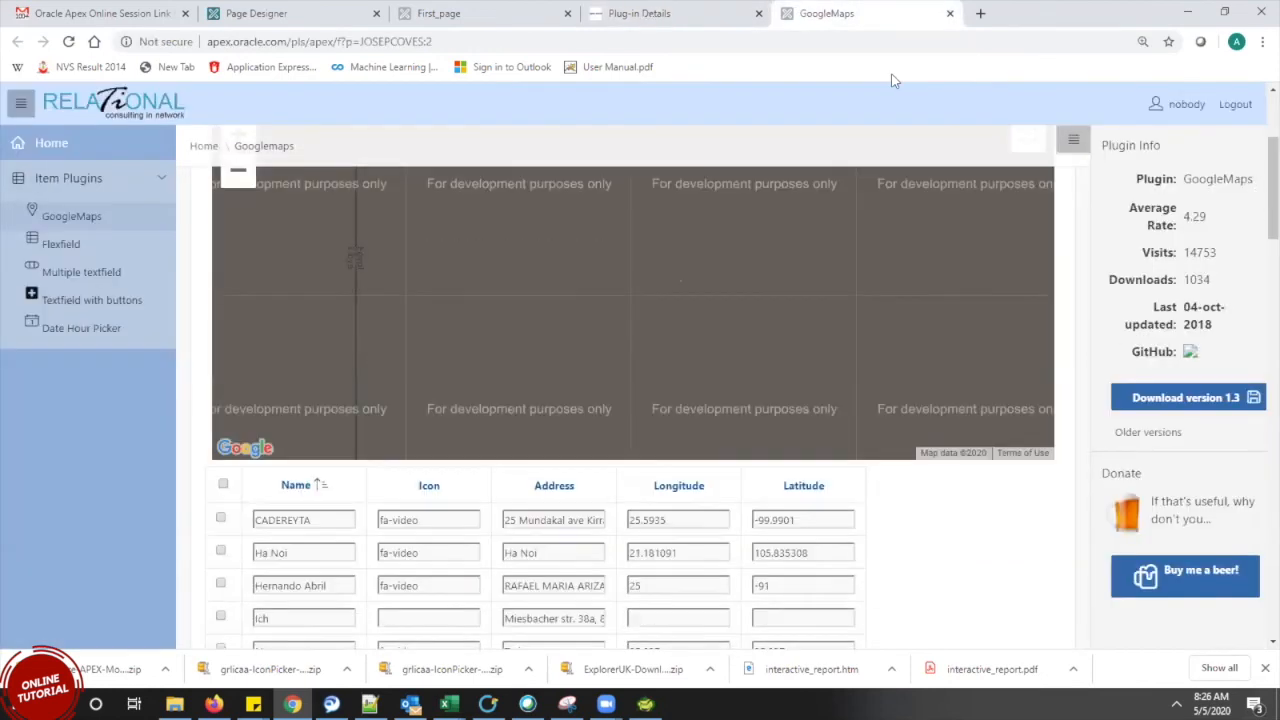
click(650, 13)
drag(48, 327, 28, 236)
click(843, 10)
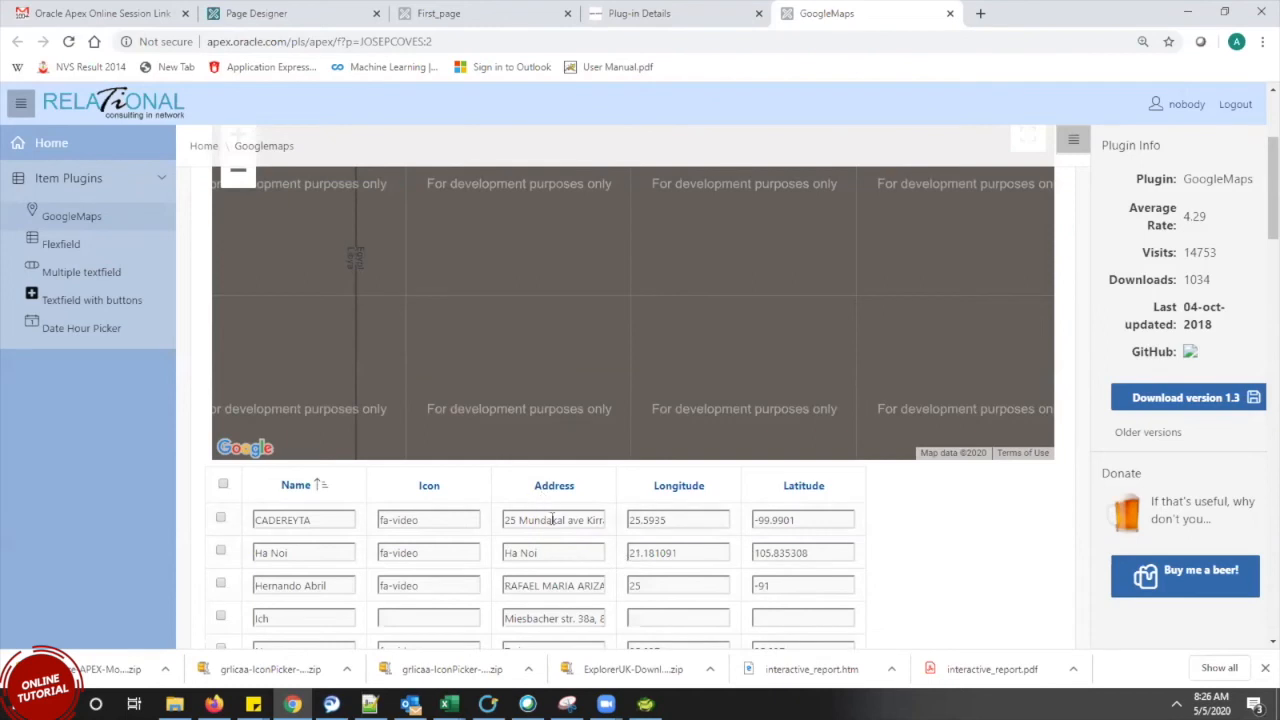
double_click(672, 520)
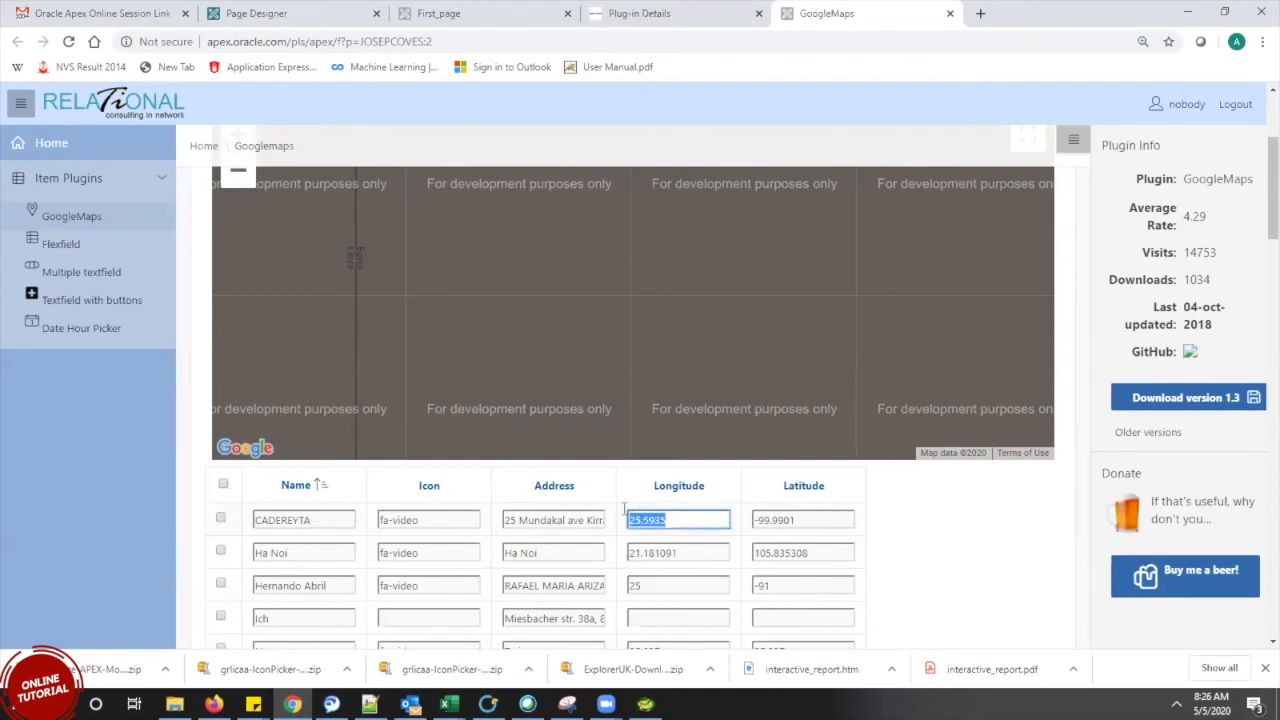
click(680, 520)
Compare the demo's first-row Latitude and Longitude values with the plug-in's Item Plug-in line
click(765, 521)
click(680, 13)
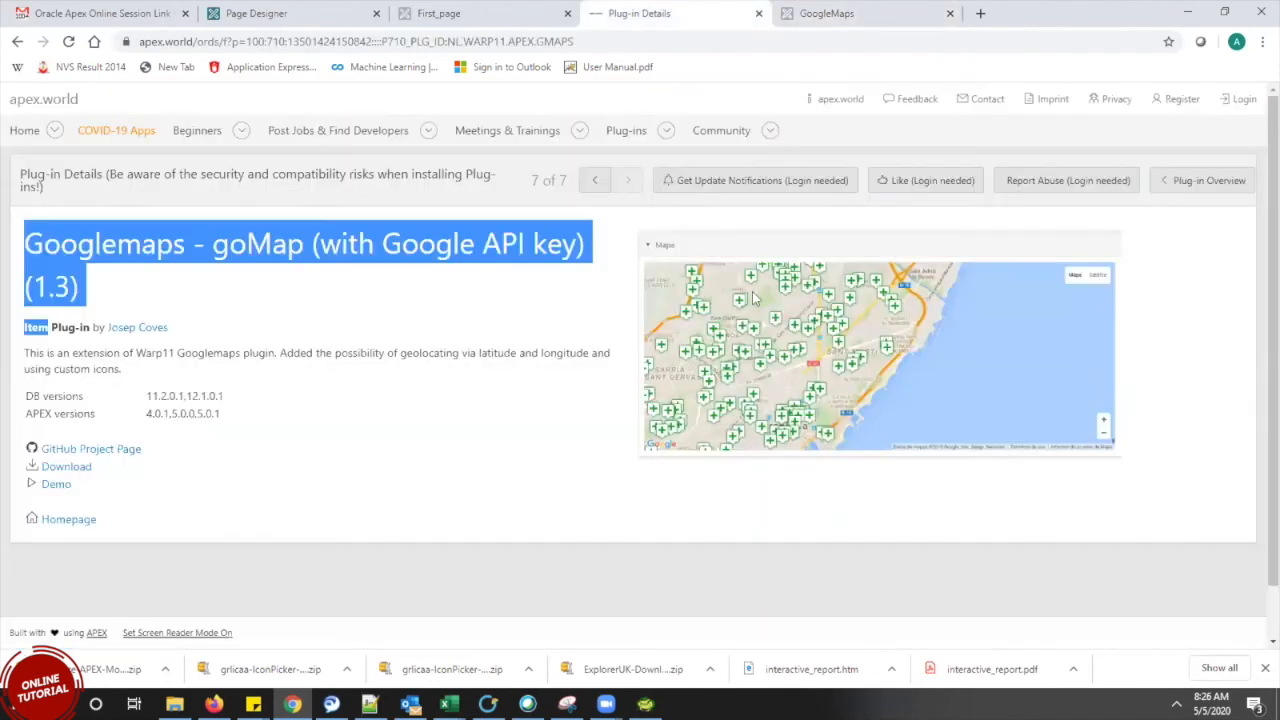
triple_click(351, 310)
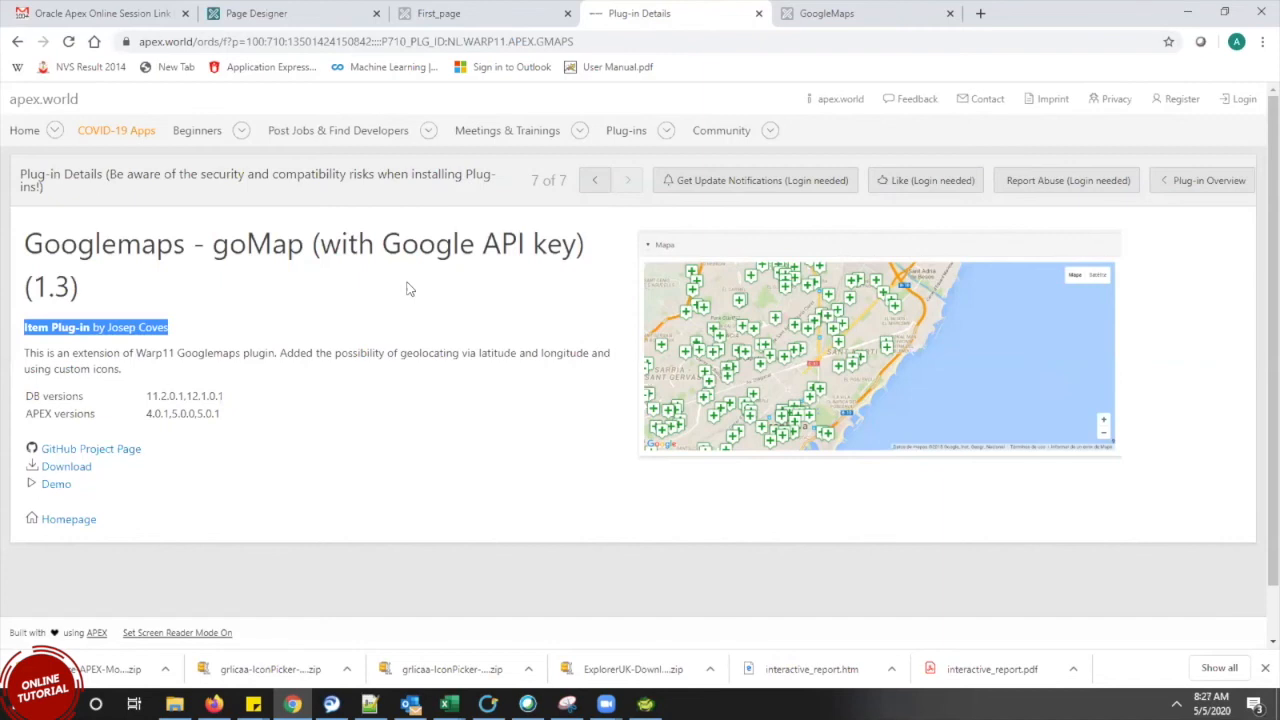
click(800, 10)
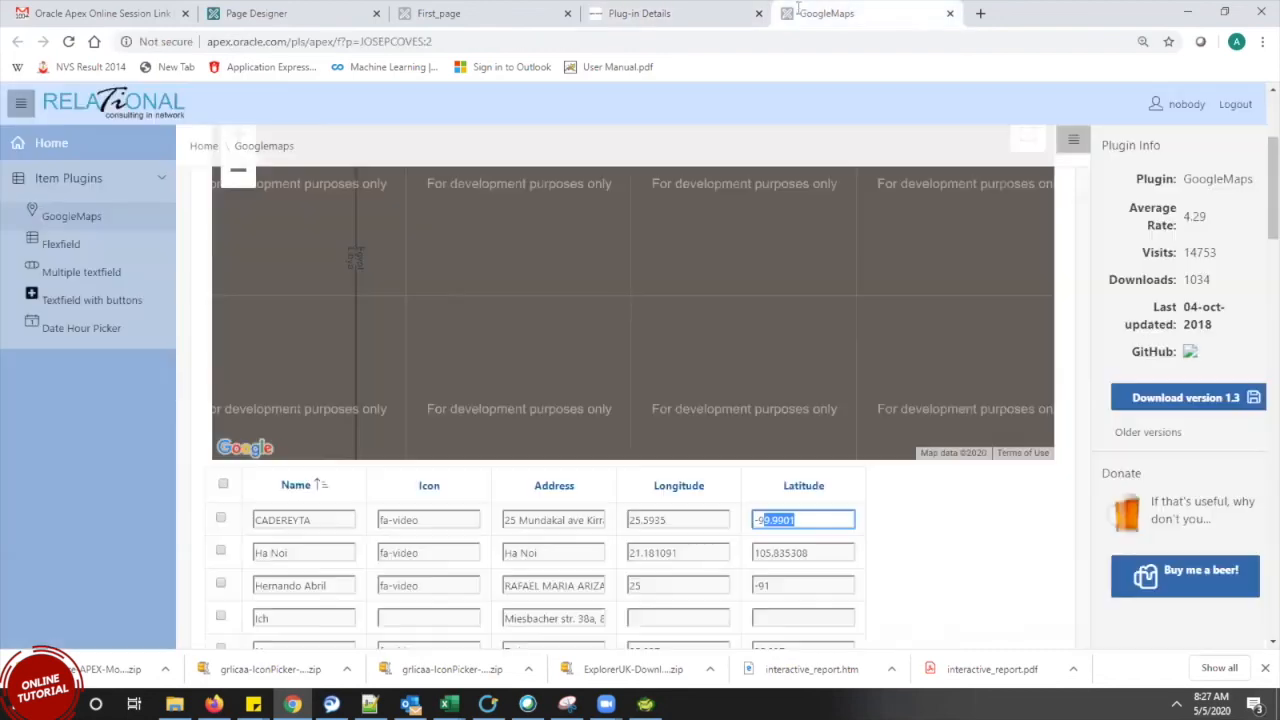
click(703, 520)
double_click(706, 522)
drag(800, 518, 597, 525)
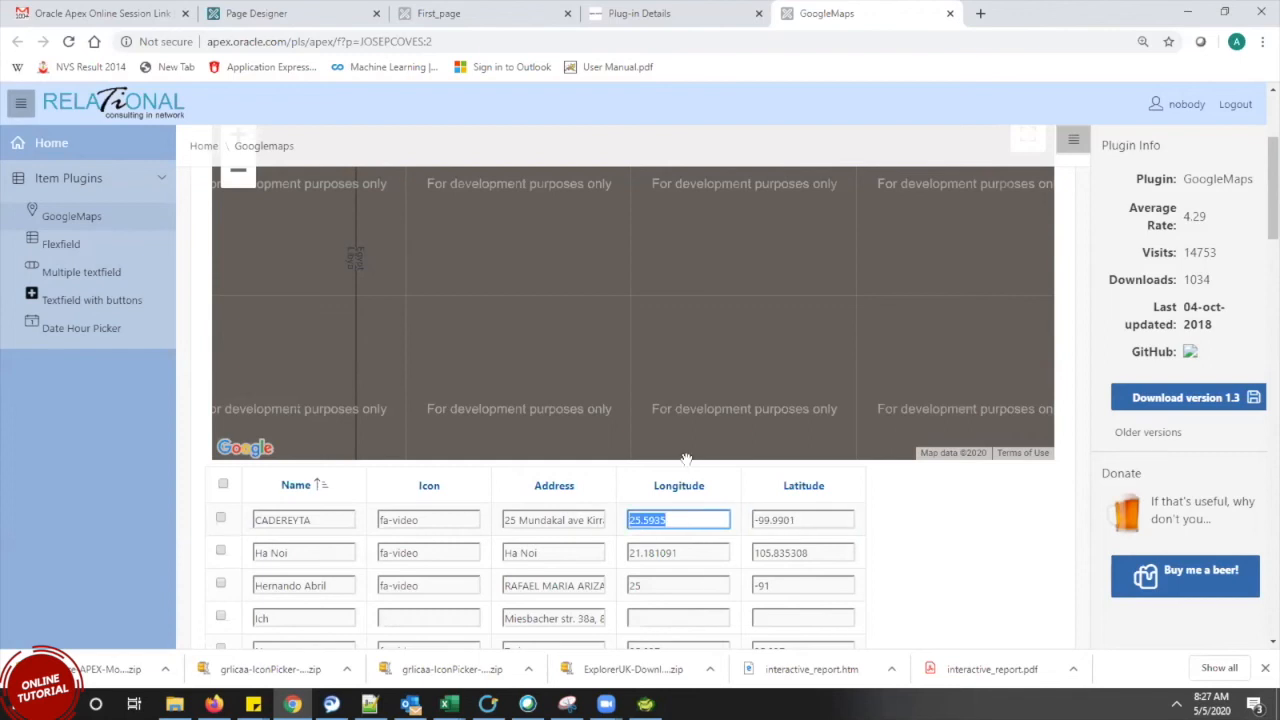
Highlight 'API key' in the goMap title and the Item Plug-in line on the details page
click(676, 16)
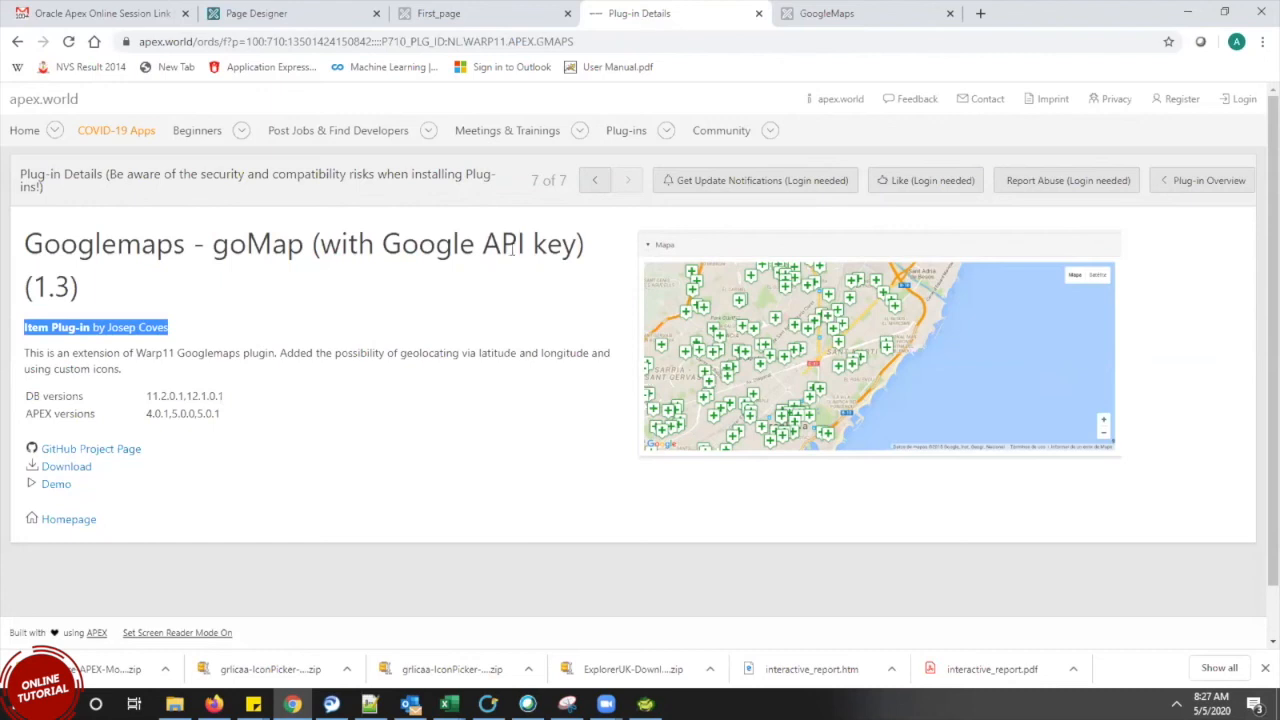
drag(574, 251, 477, 241)
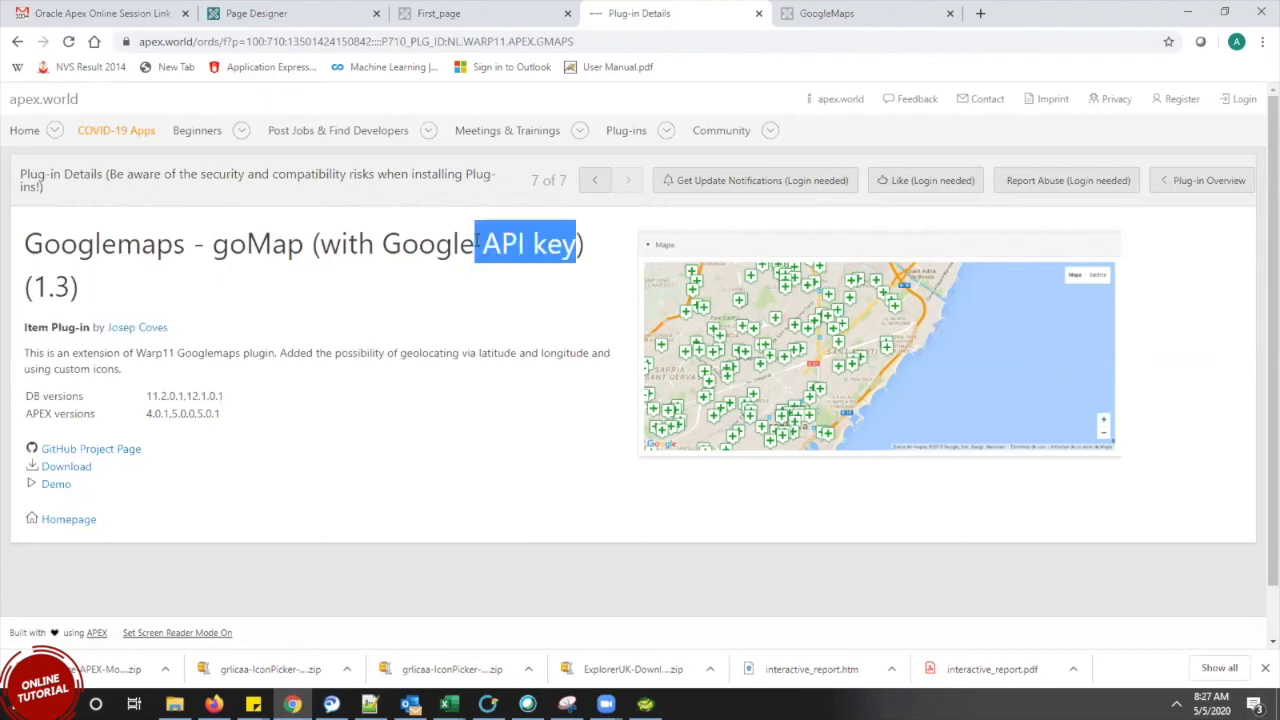
click(570, 255)
drag(577, 243, 468, 233)
click(490, 253)
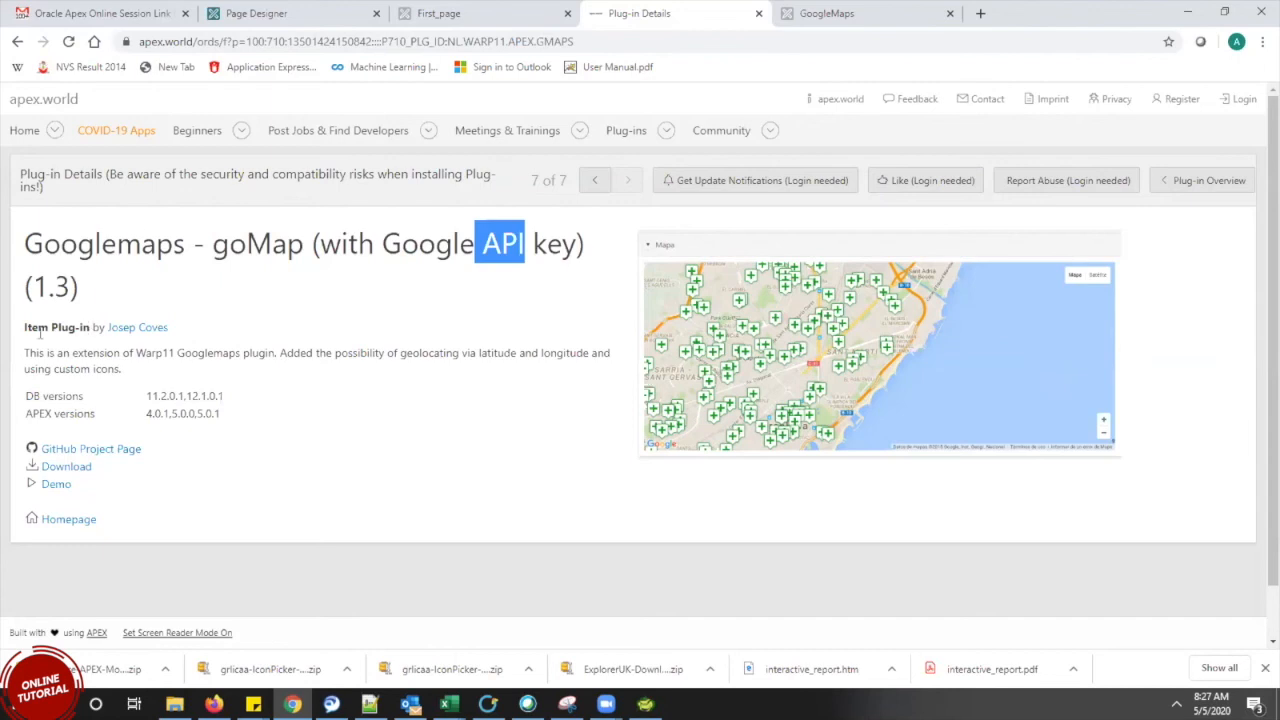
drag(53, 329, 25, 327)
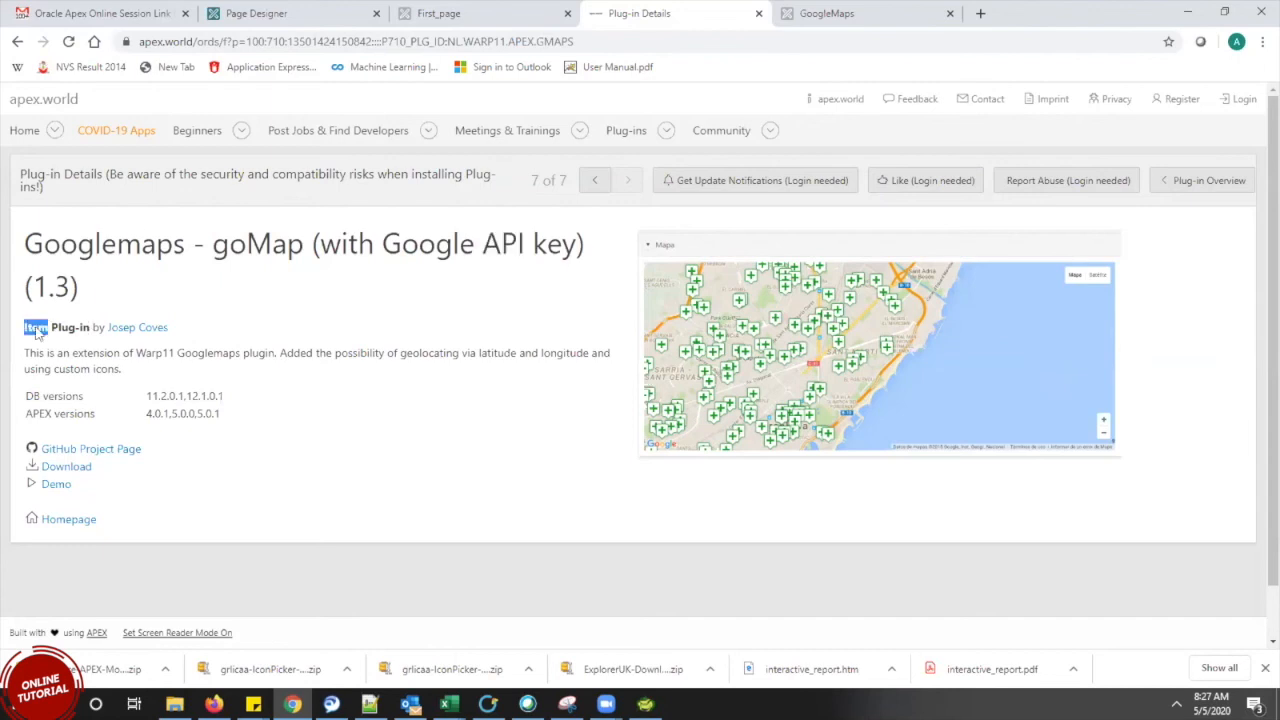
drag(170, 328, 24, 335)
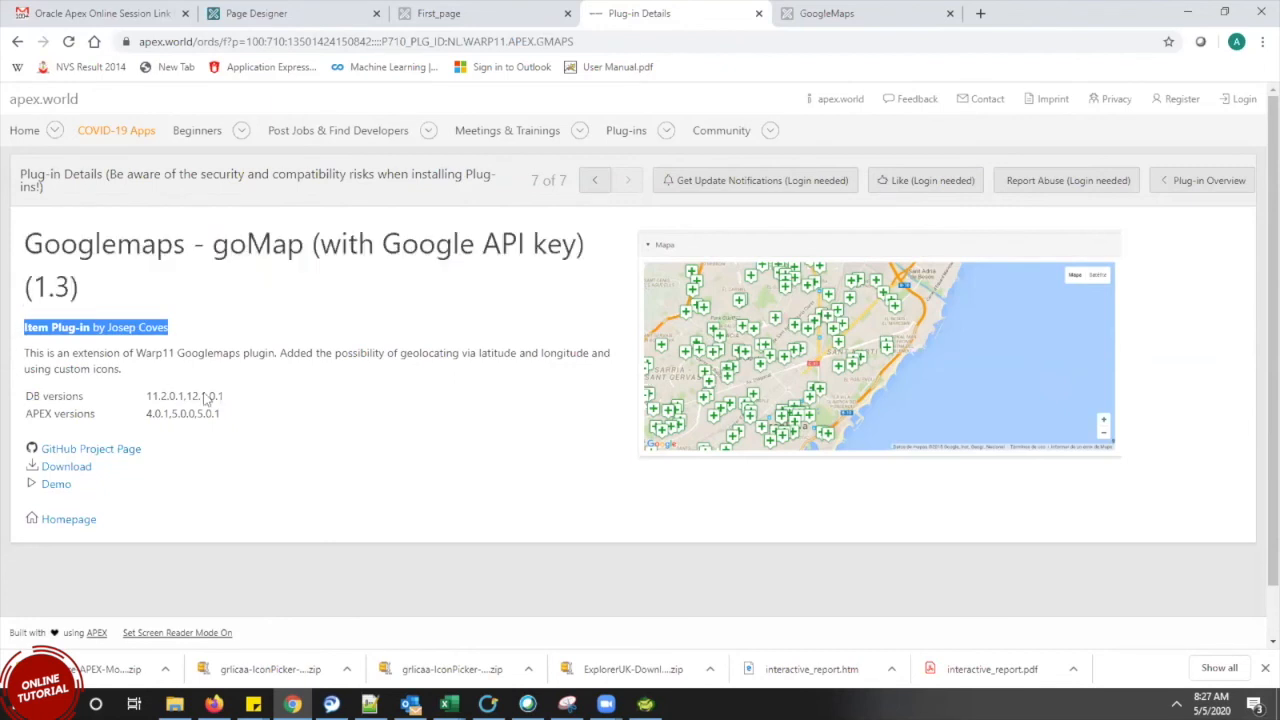
click(308, 496)
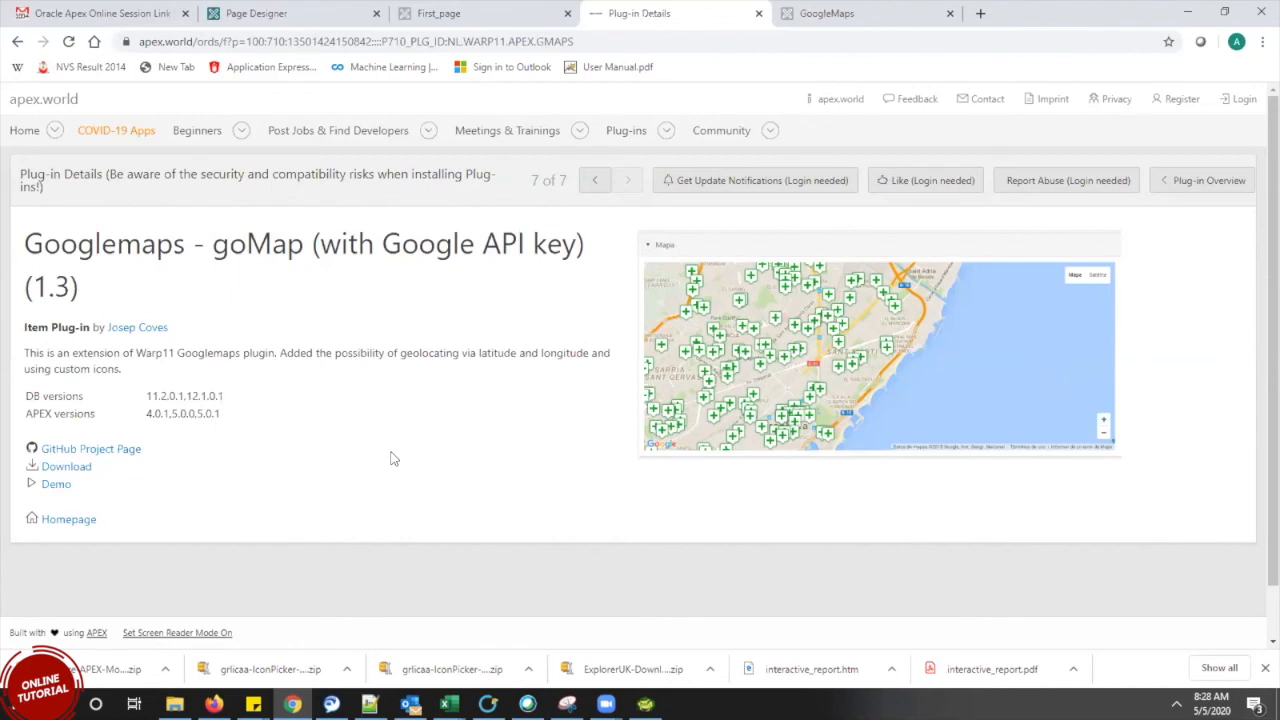
Open the IconPicker folder's README.md in Notepad from File Explorer
click(174, 704)
click(174, 704)
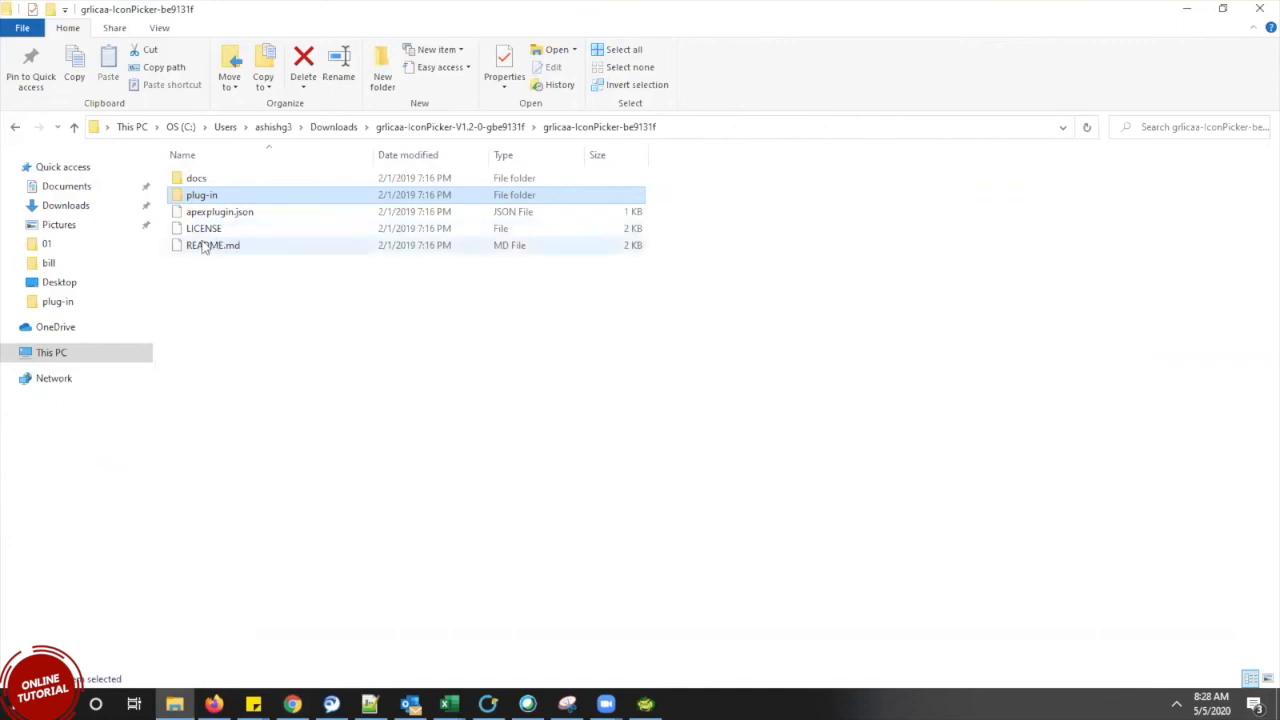
click(203, 247)
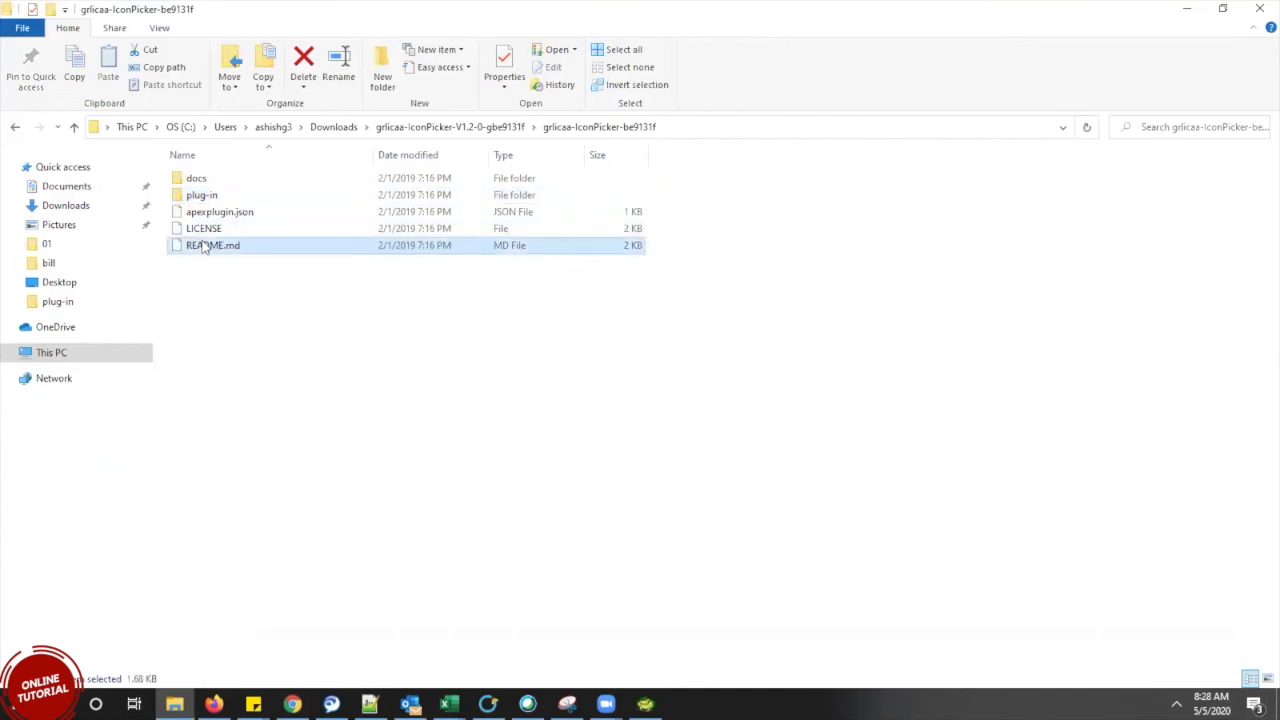
double_click(203, 247)
click(586, 247)
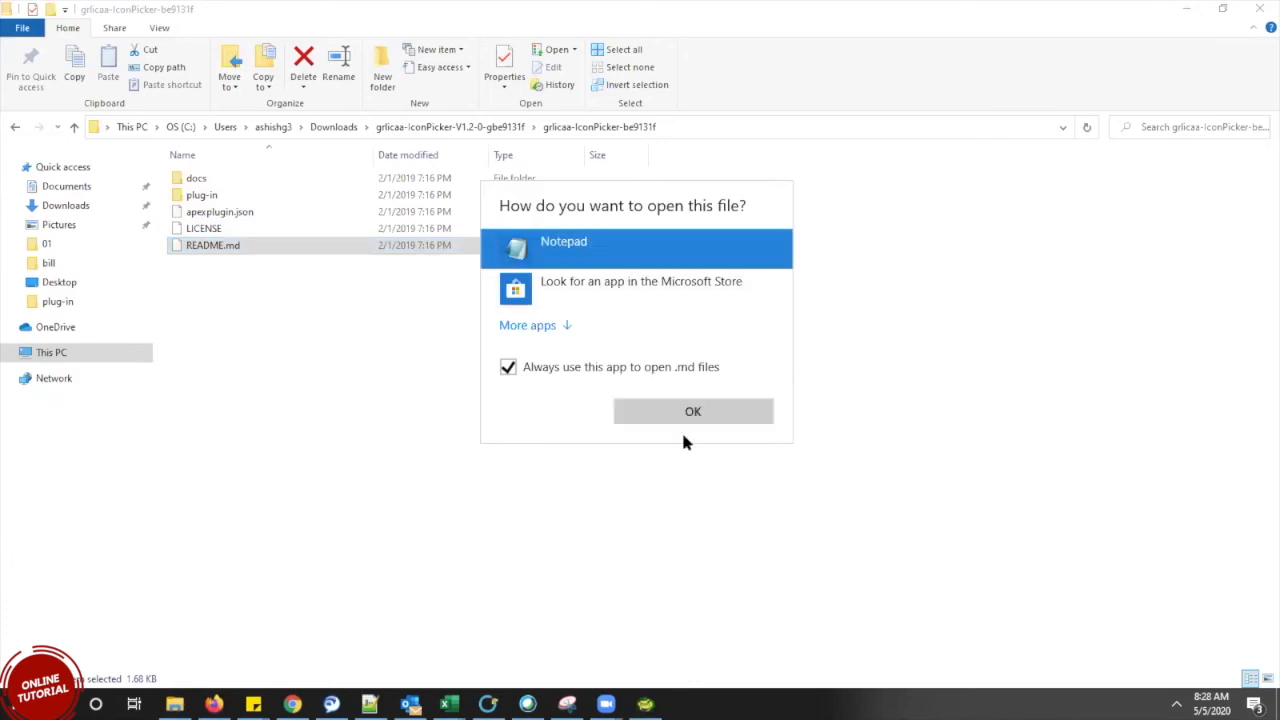
click(688, 411)
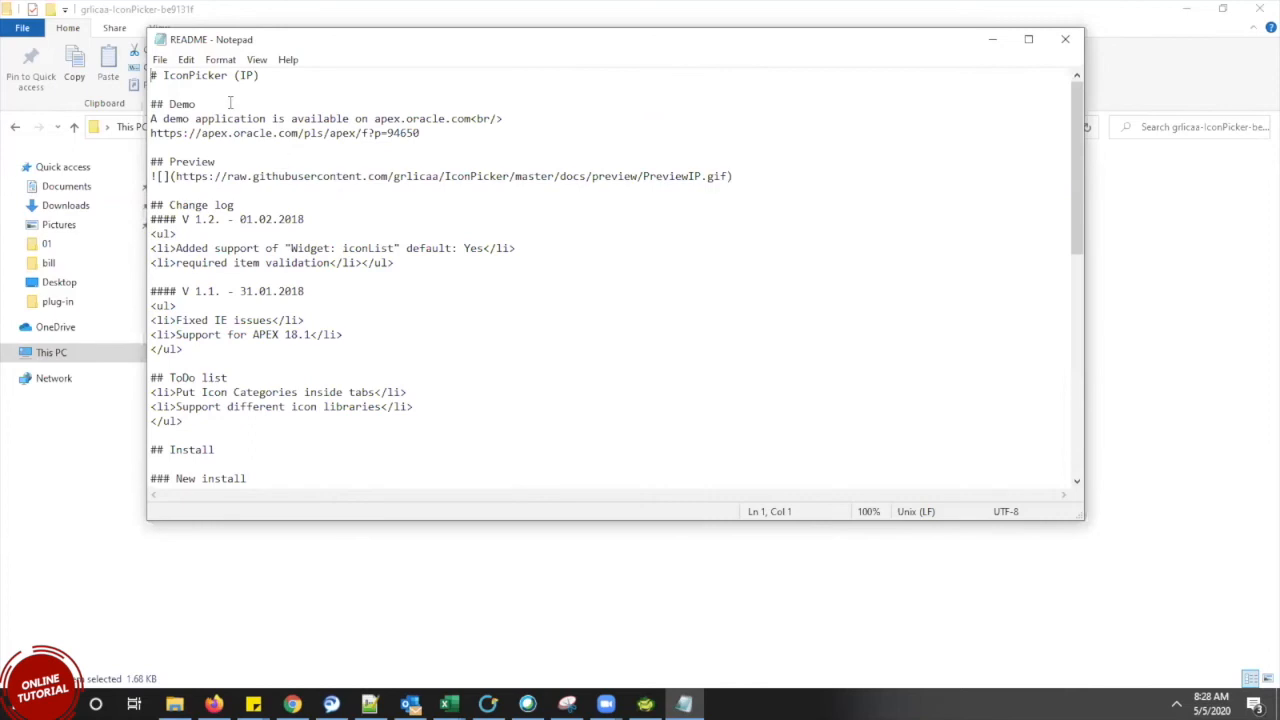
Read the README's demo application lines and its Tested On section in Notepad
drag(150, 118, 481, 140)
click(555, 331)
drag(1080, 182, 1080, 305)
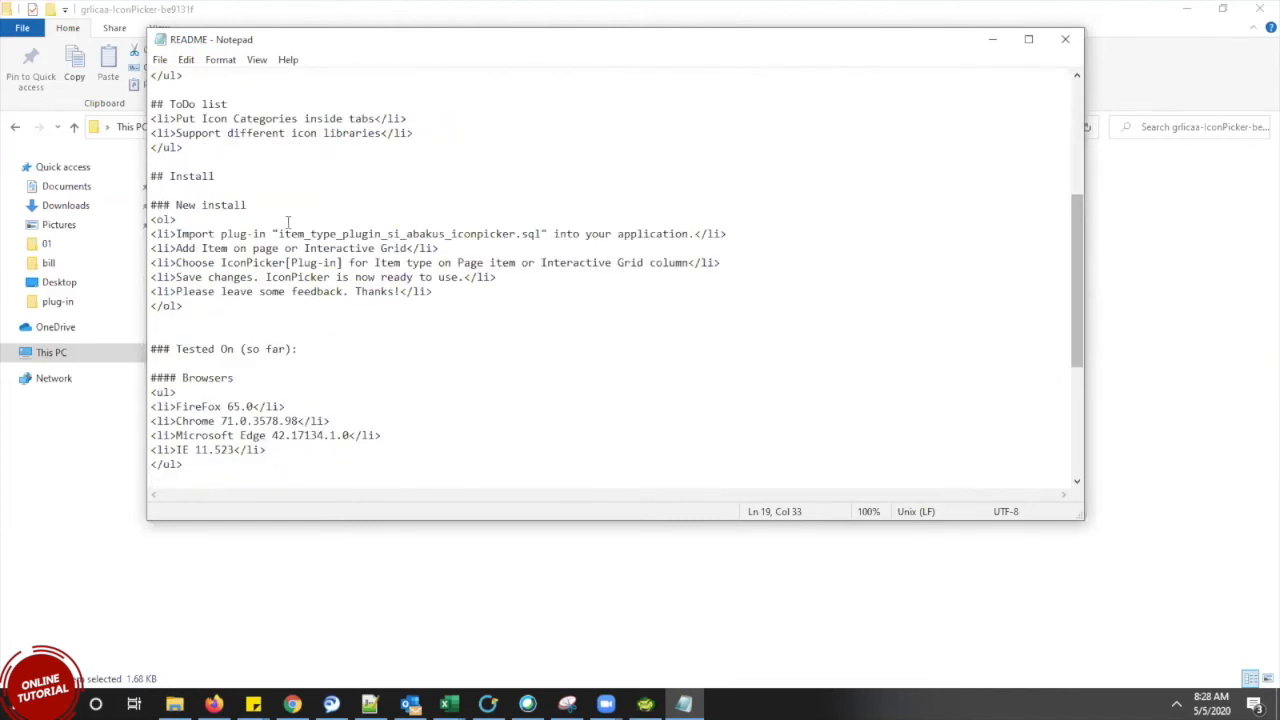
drag(247, 205, 157, 176)
drag(257, 350, 151, 321)
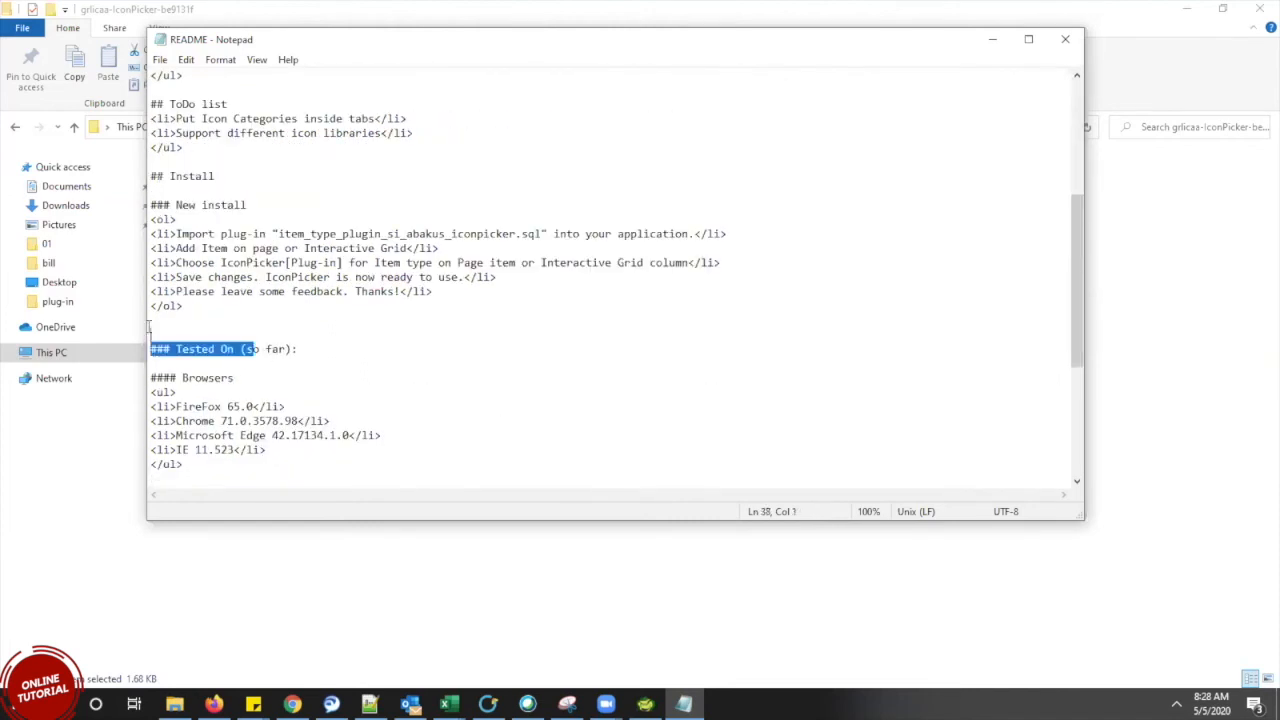
drag(1080, 278, 1096, 376)
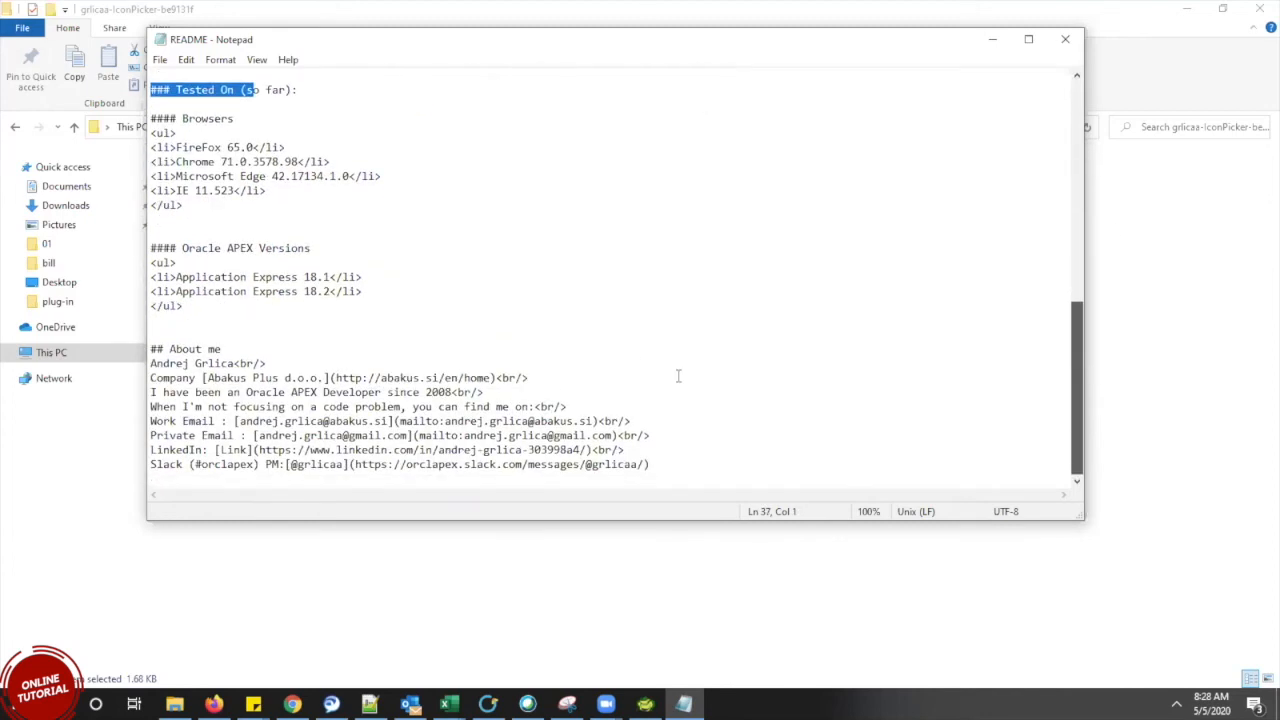
drag(678, 376, 634, 353)
Highlight the Oracle APEX Versions heading, then close the README and return to the browser
drag(318, 249, 137, 249)
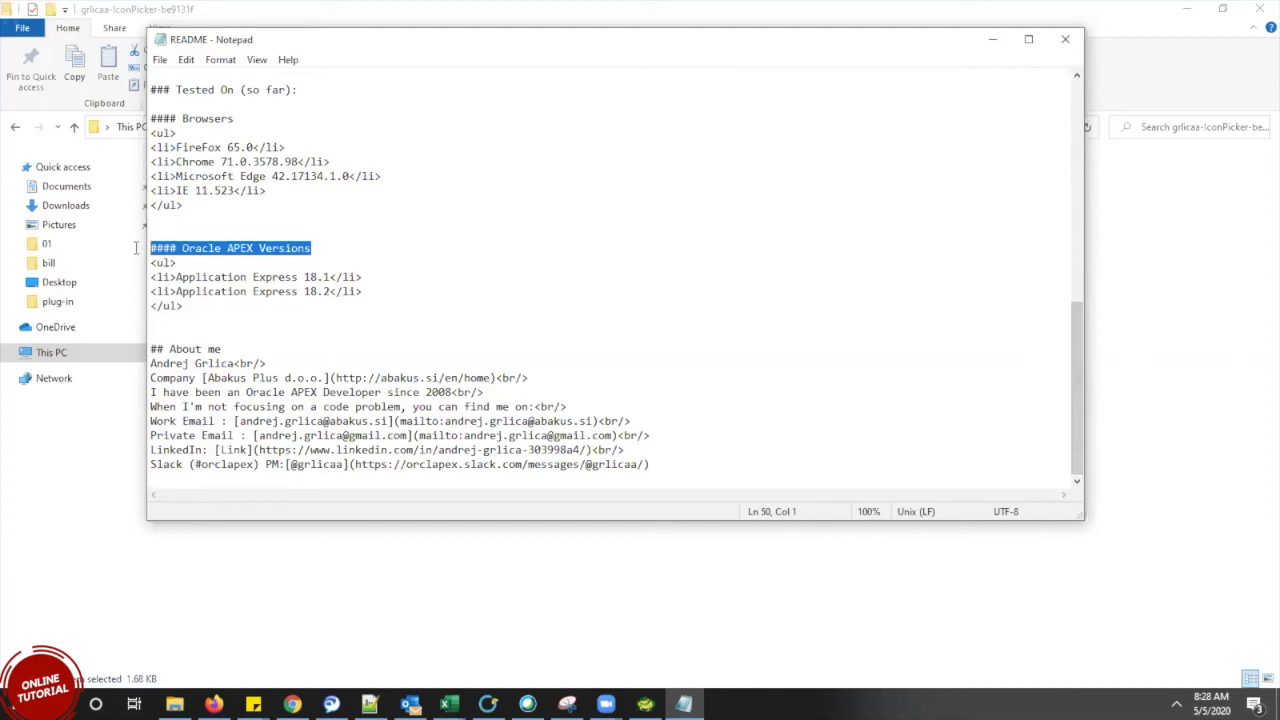
click(325, 254)
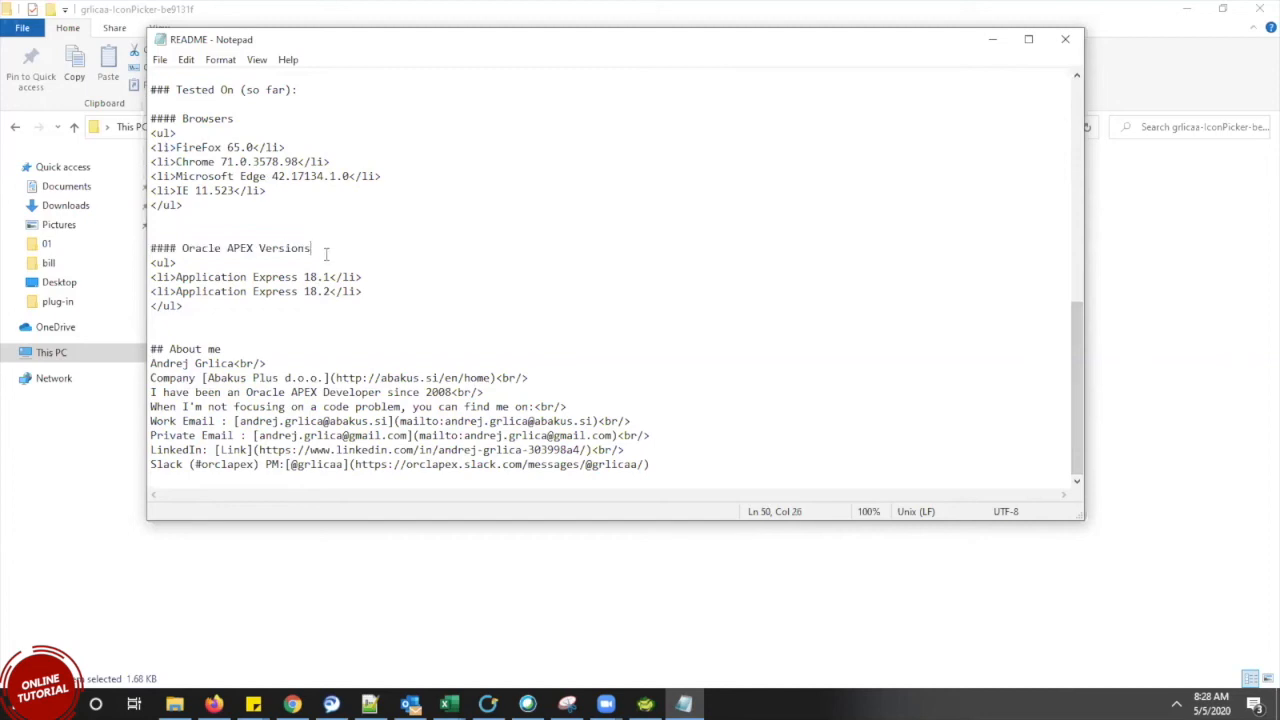
shift+click(179, 231)
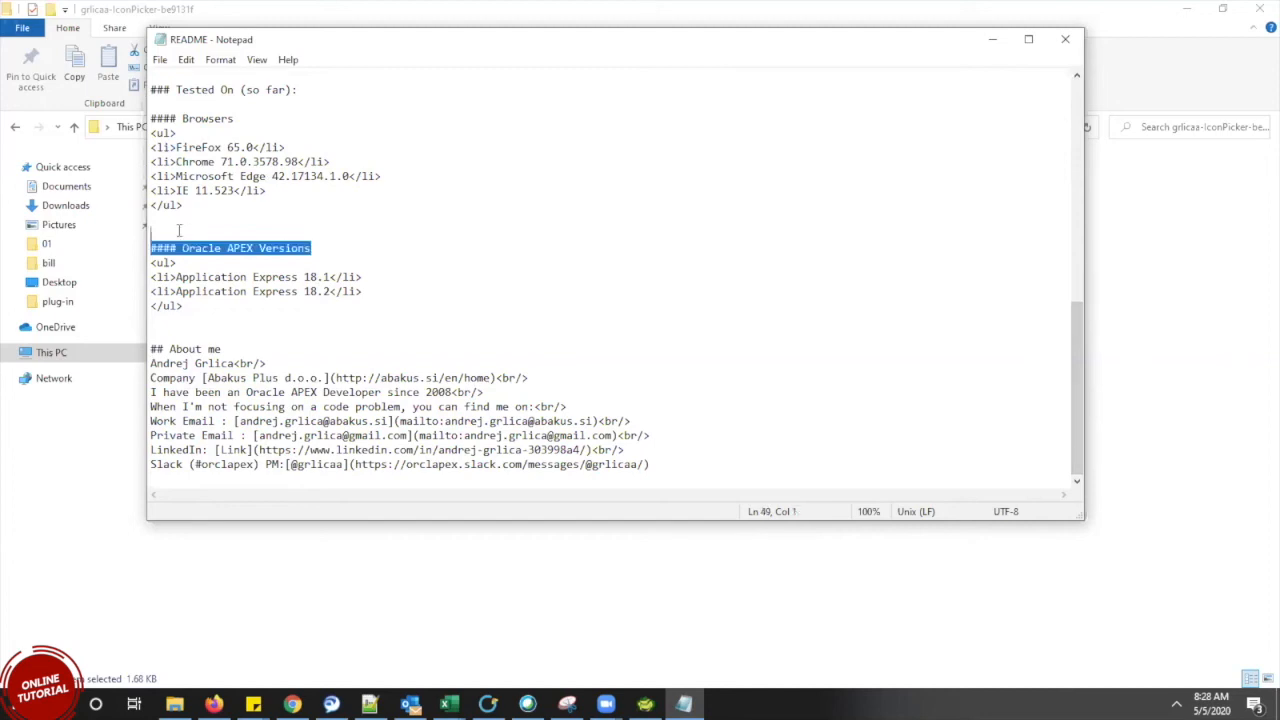
click(470, 280)
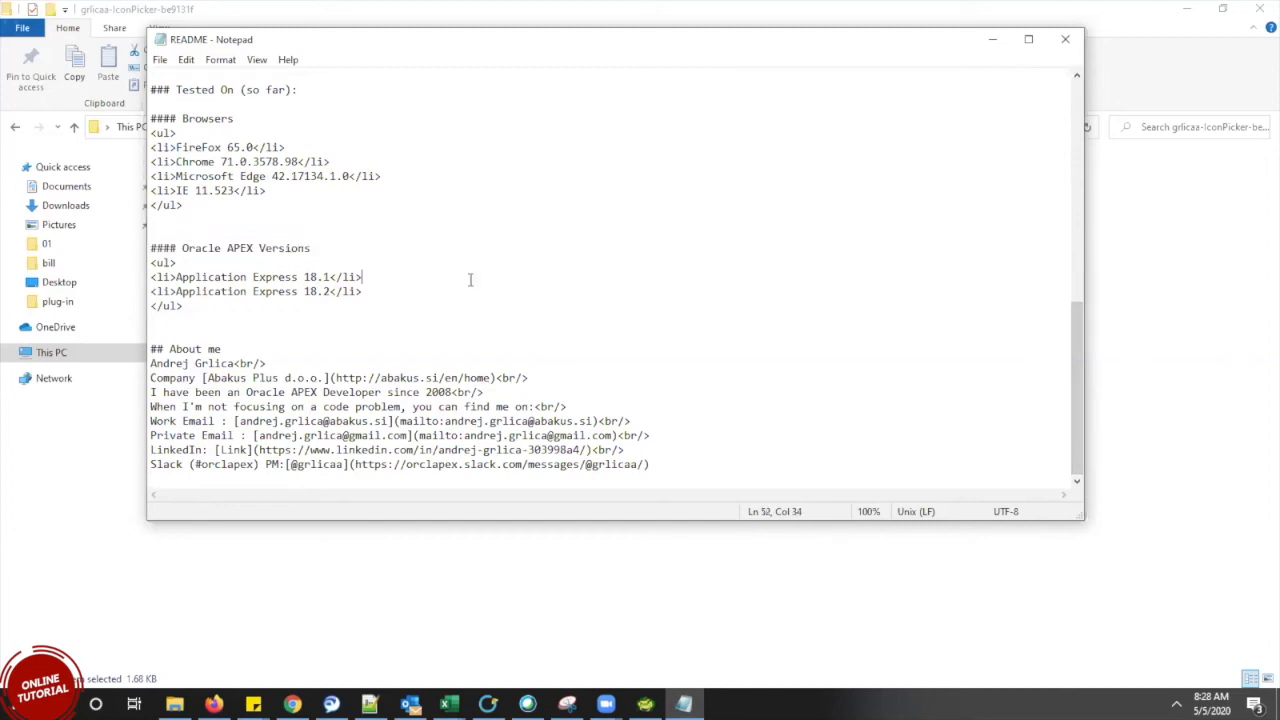
click(1065, 39)
click(292, 704)
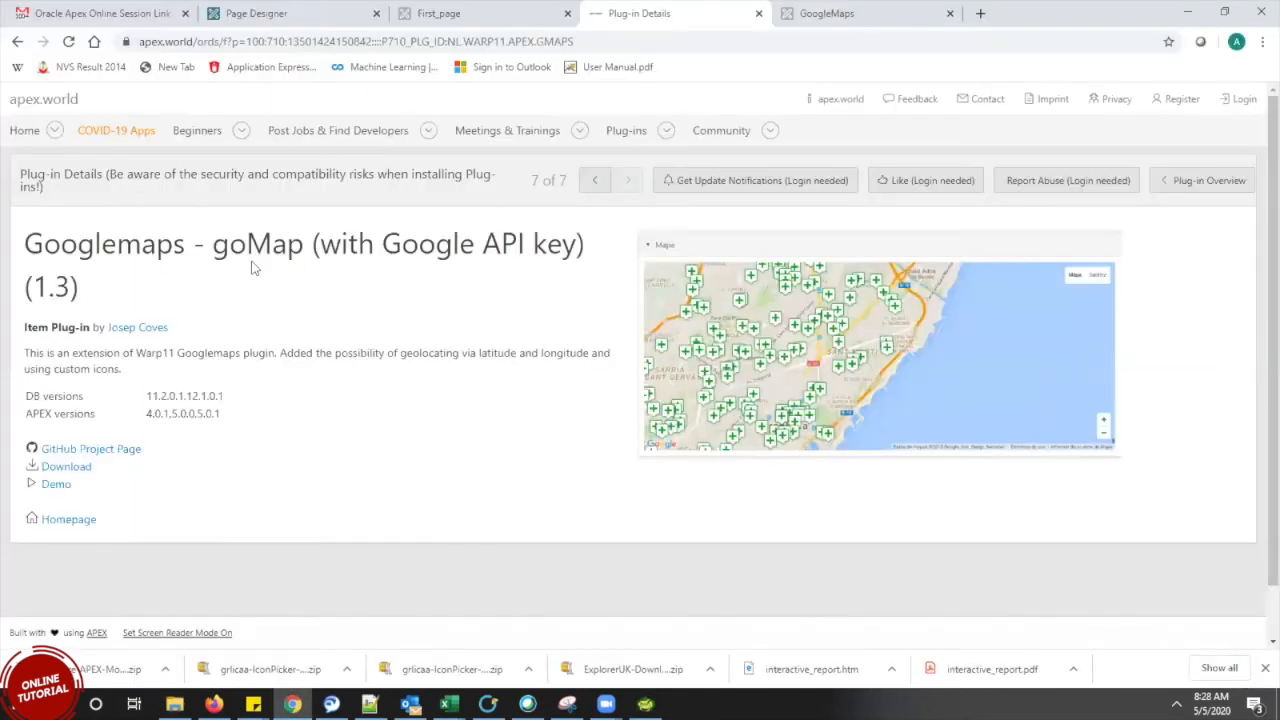
Go back to the plug-ins list and open the Googlemaps - goMap (1.3) details page
click(17, 41)
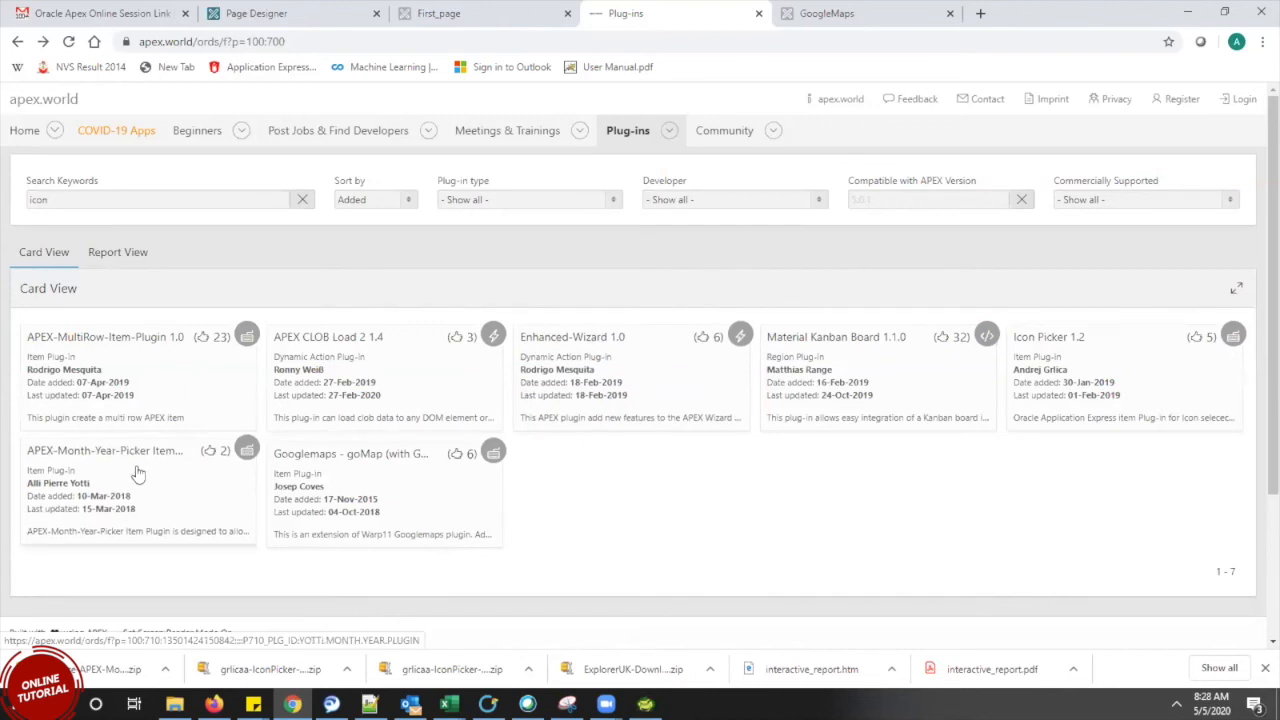
click(346, 519)
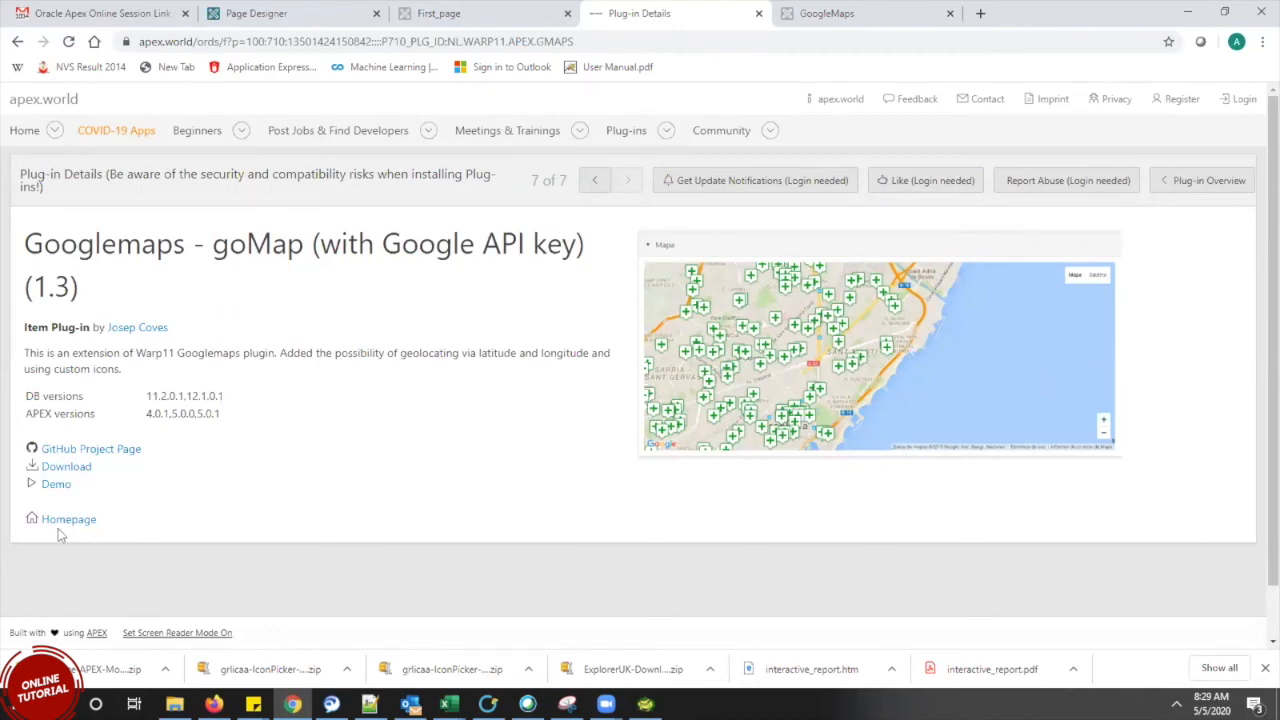
Open the Googlemaps plug-in demo and dismiss its Google Maps loading error
click(56, 486)
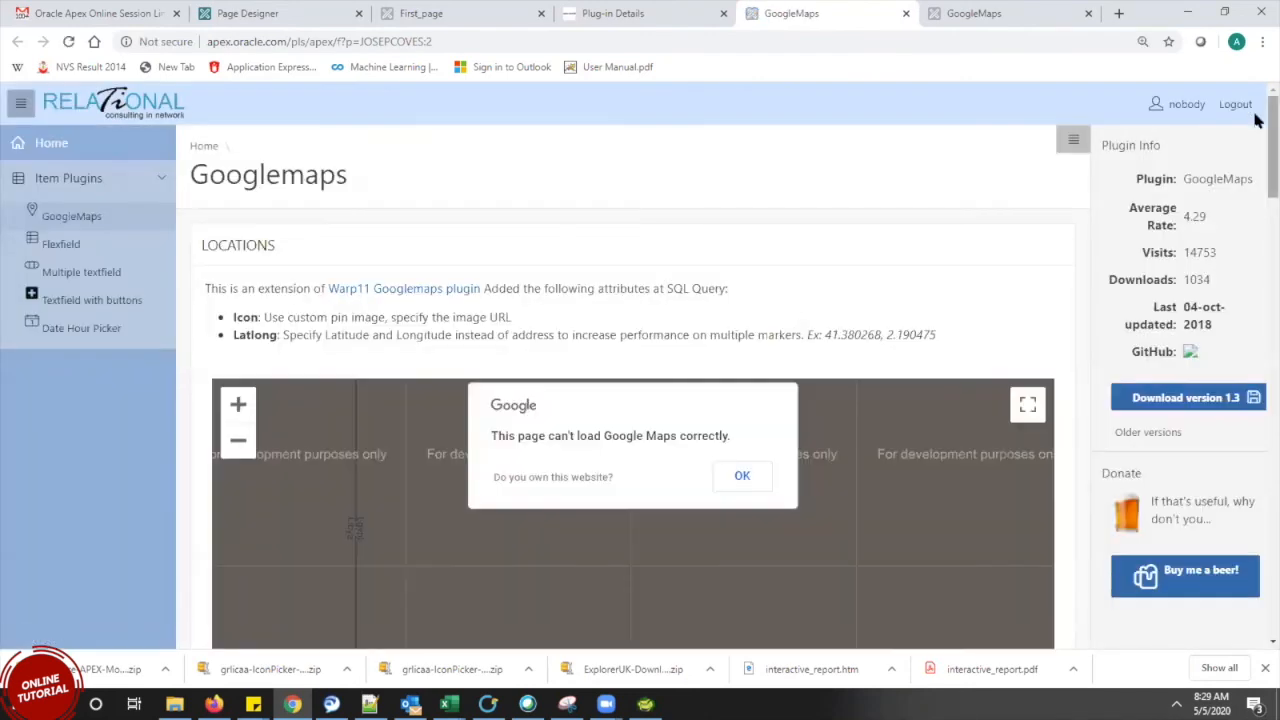
scroll(1257, 135, down, 2)
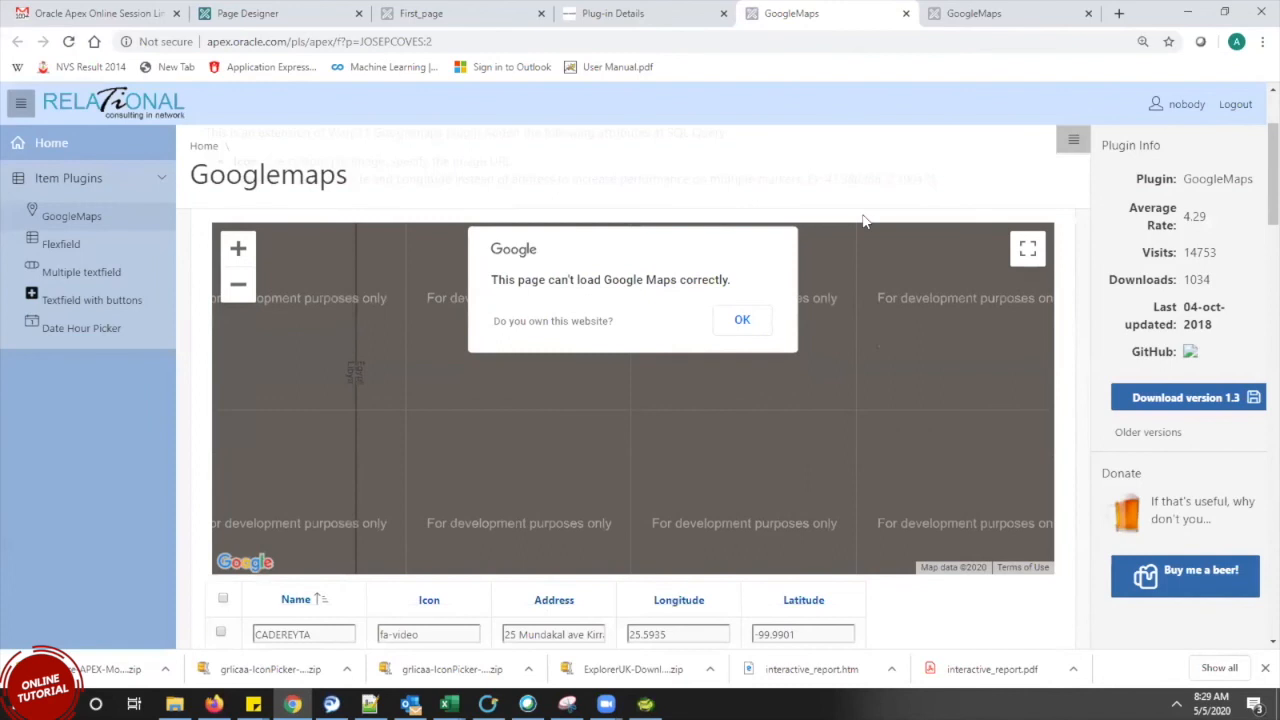
click(742, 320)
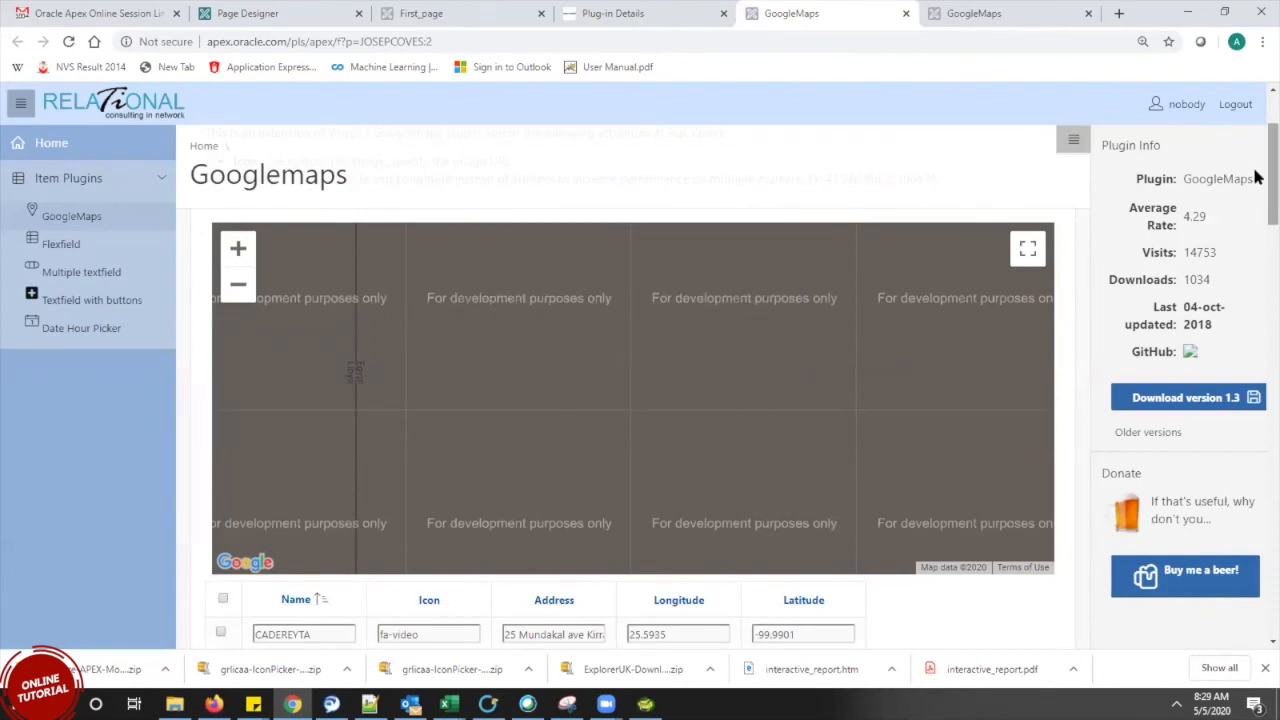
scroll(1257, 200, down, 4)
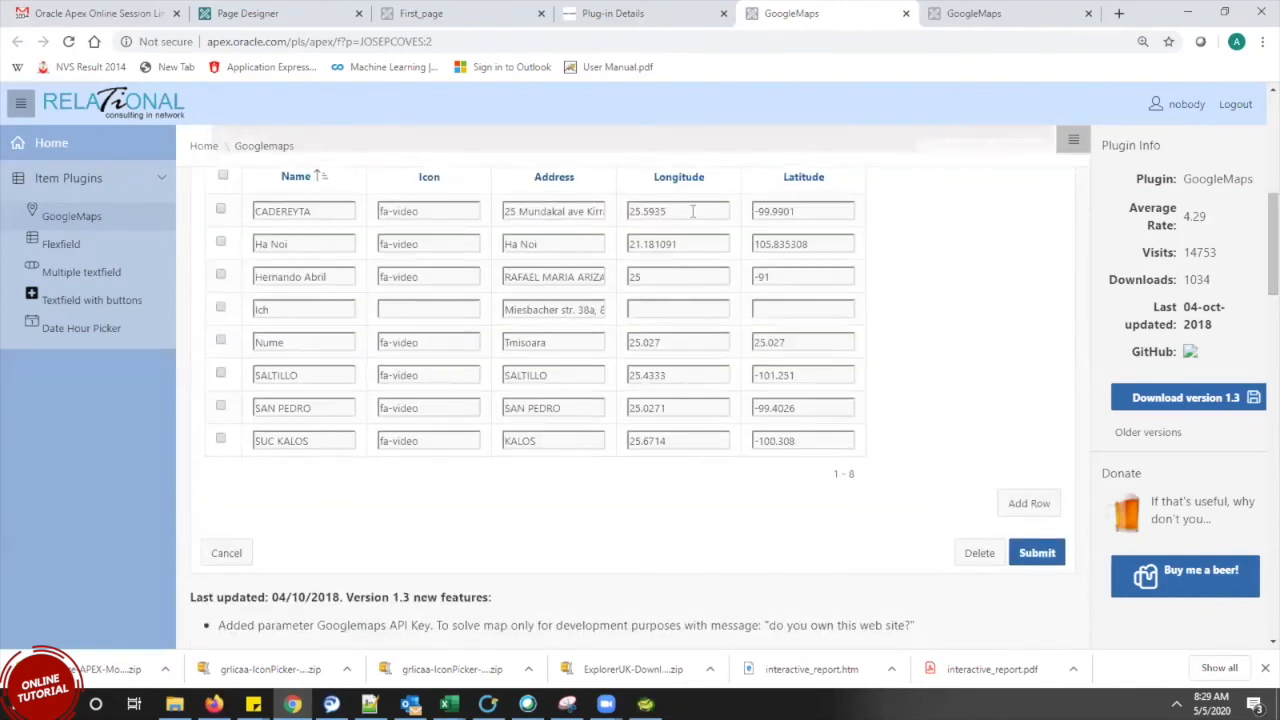
Inspect the first location's Longitude and Latitude values, then return to the plug-in details tab
drag(693, 211, 628, 212)
click(684, 215)
key(Tab)
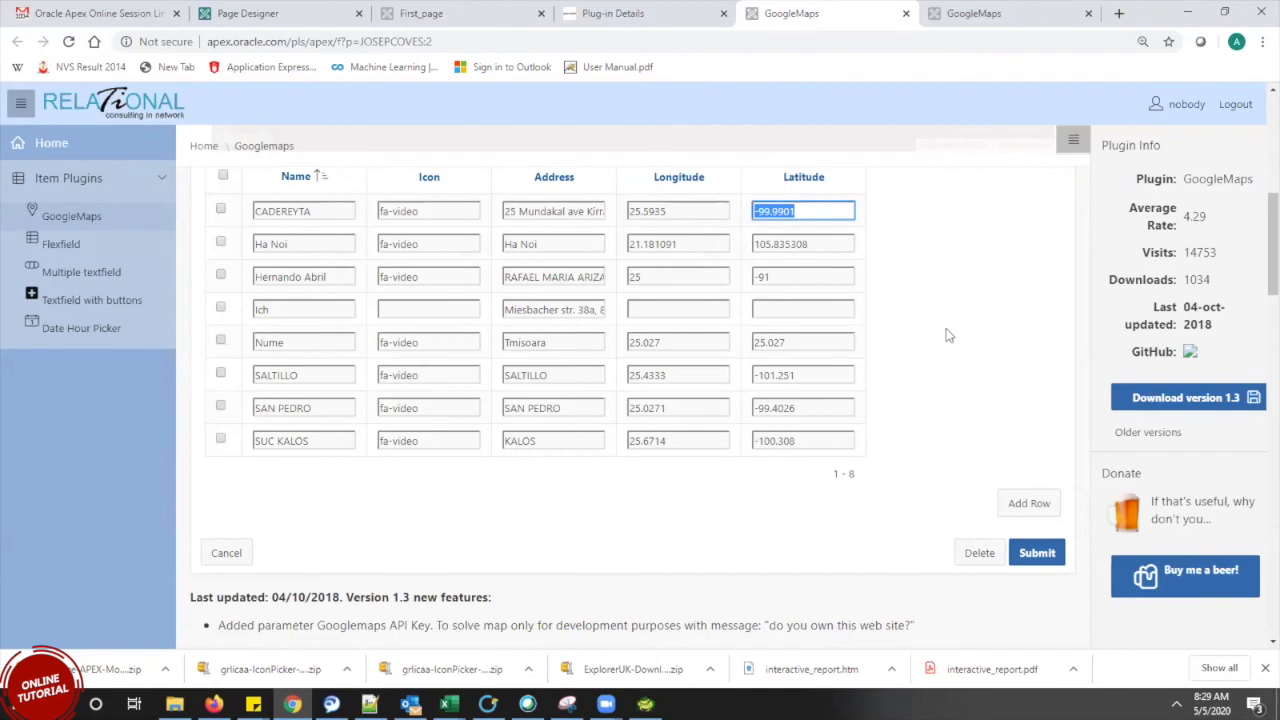
scroll(1258, 230, up, 4)
scroll(1258, 200, up, 1)
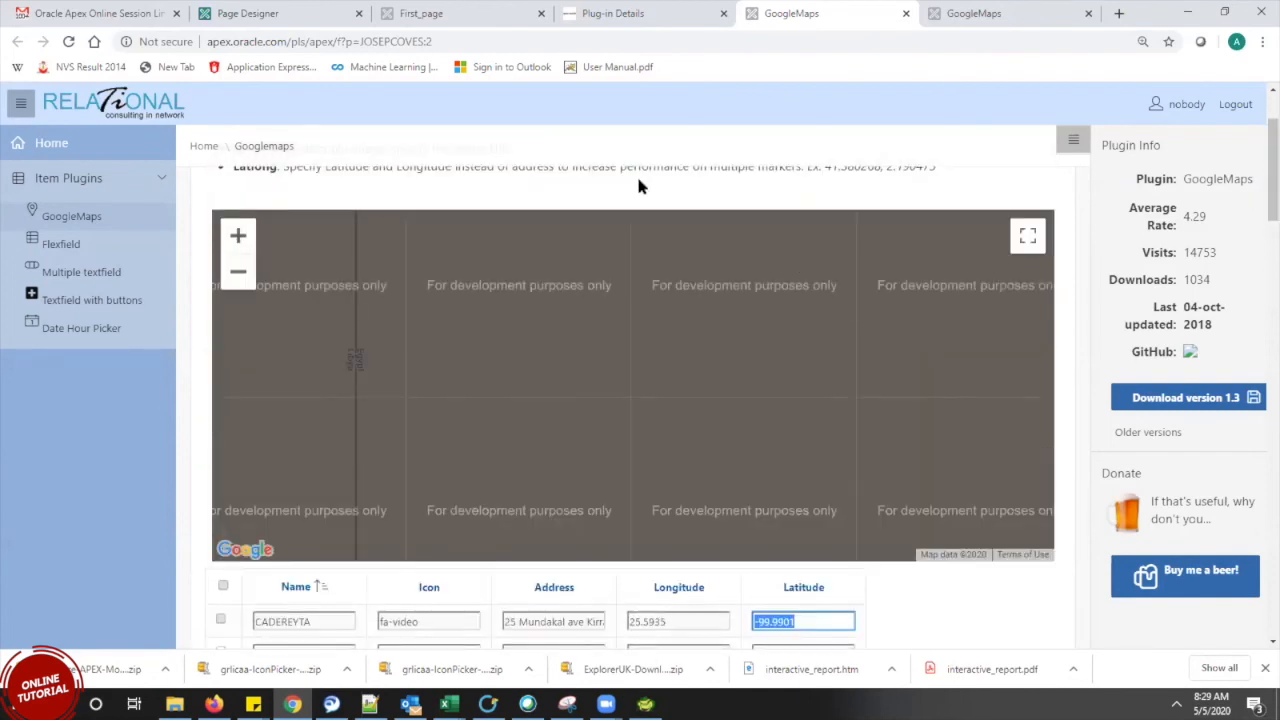
click(638, 12)
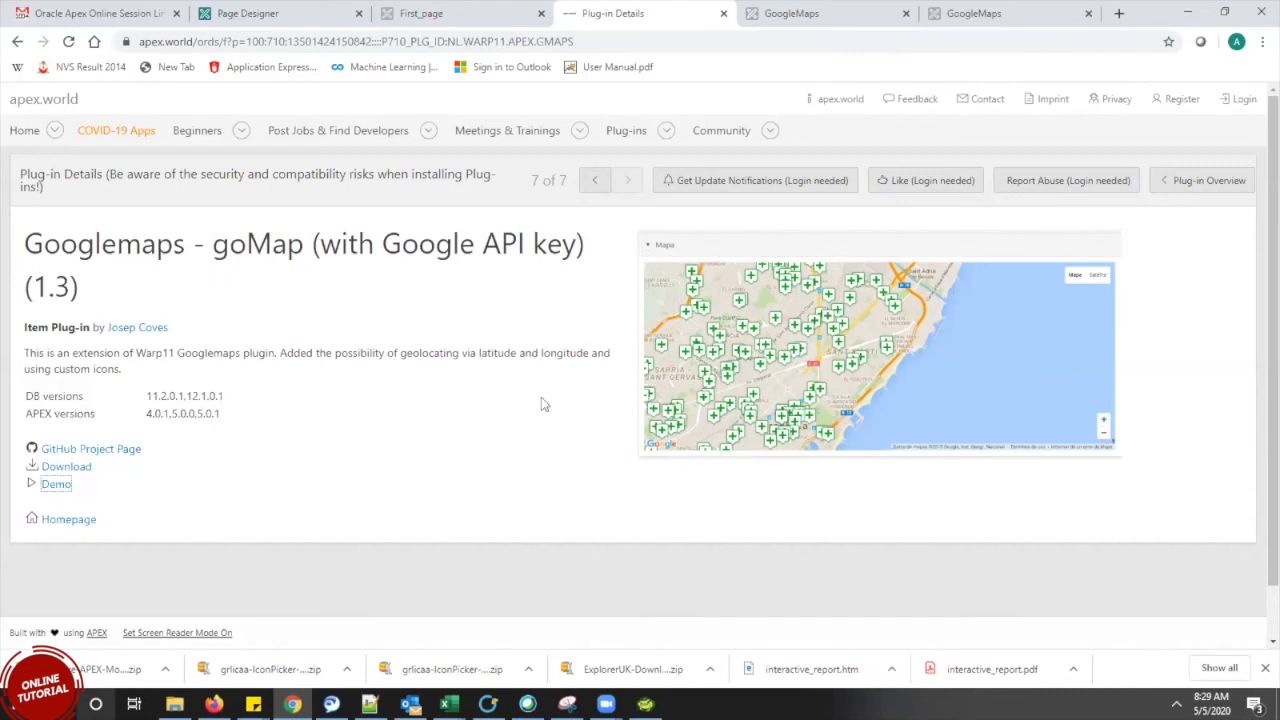
Open the APEX-Month-Year-Picker (1.4) details and show its downloaded zip in the Downloads folder
click(18, 42)
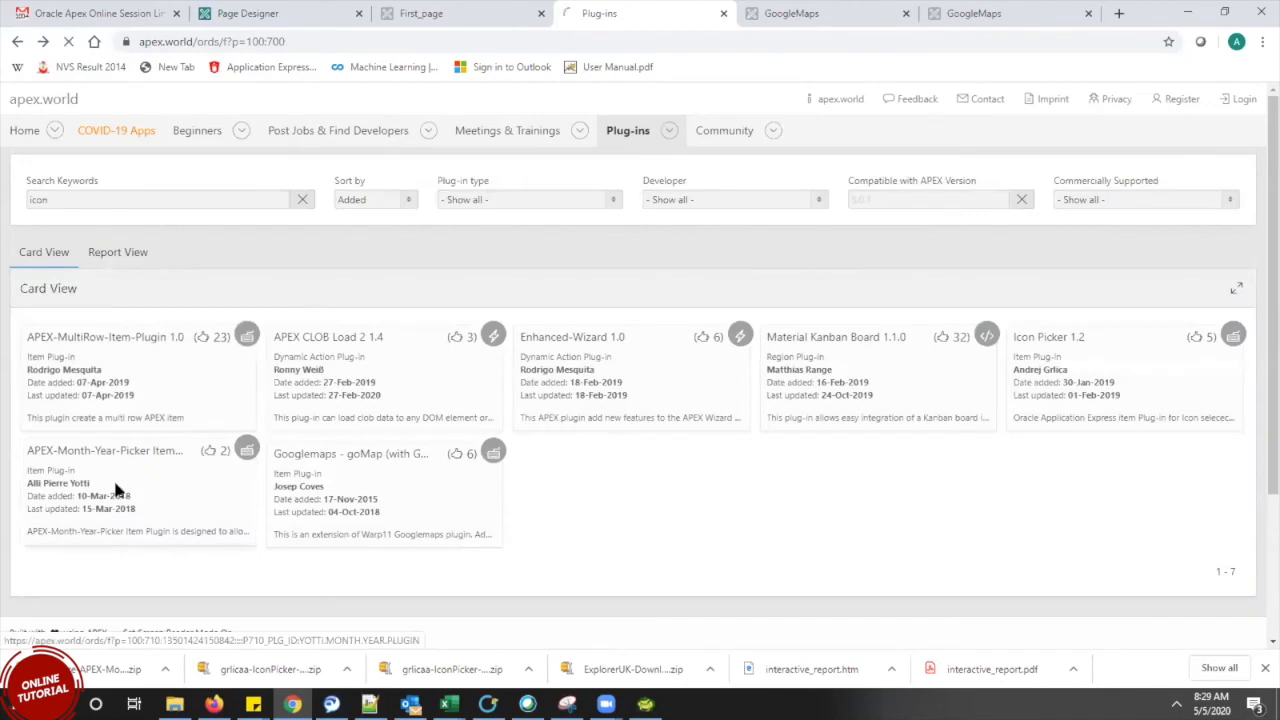
click(115, 490)
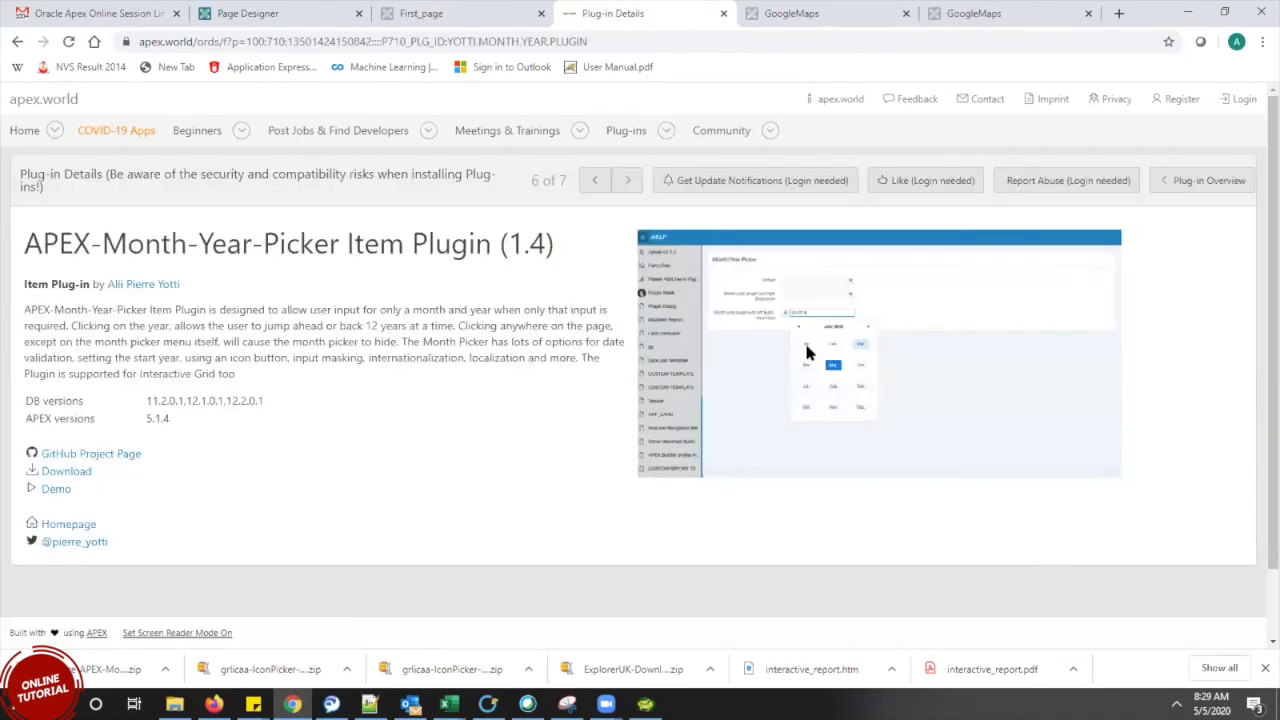
click(165, 669)
click(250, 615)
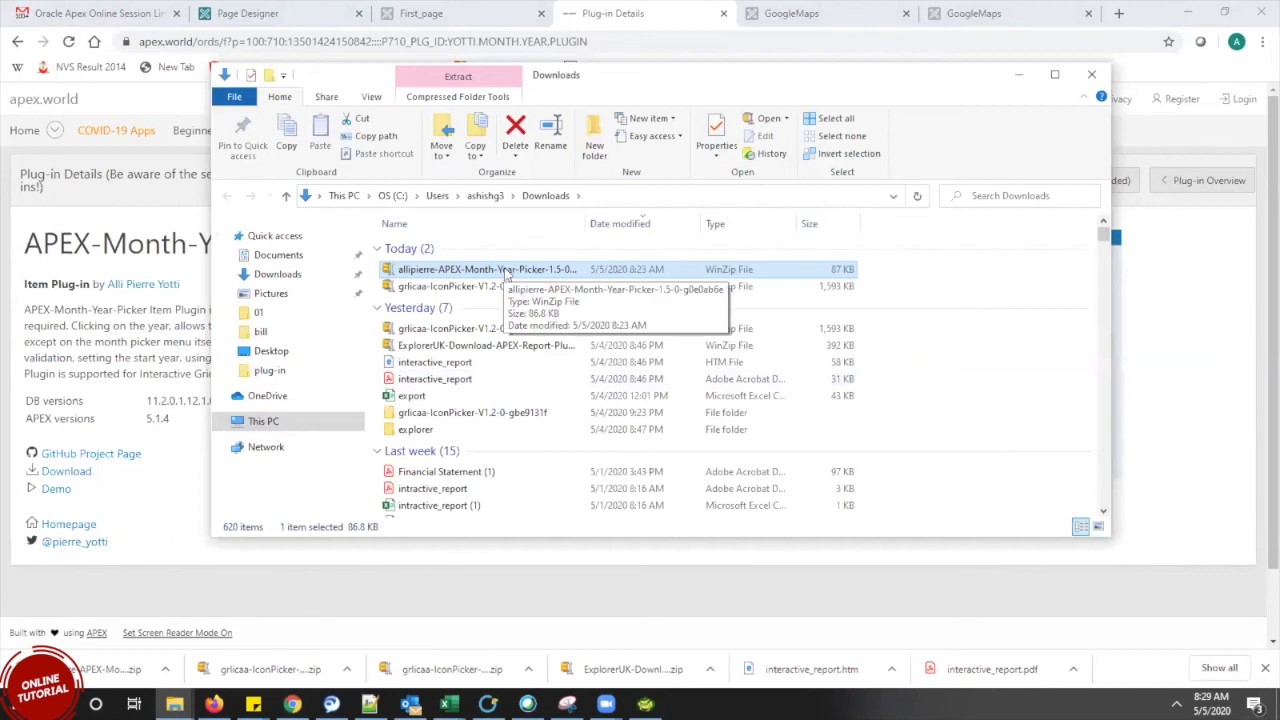
Begin extracting the Month-Year-Picker zip, then open Downloads in the IconPicker folder window
right_click(506, 271)
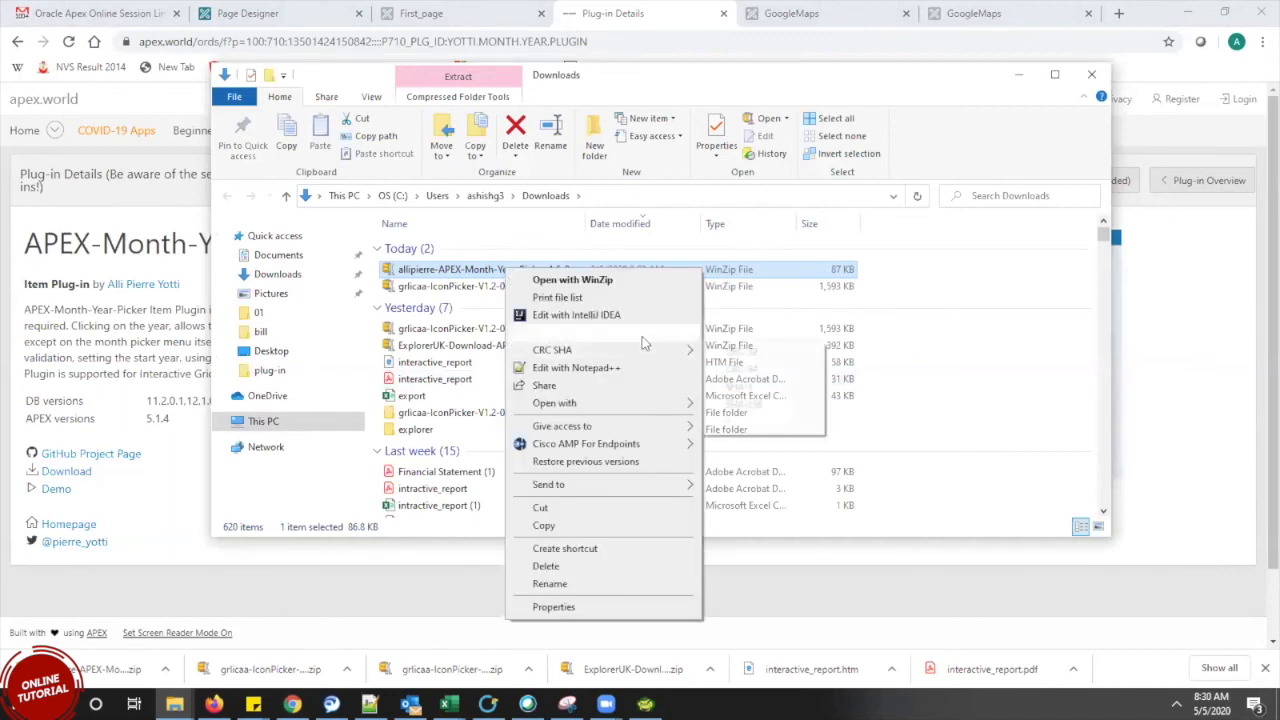
mouse_move(642, 336)
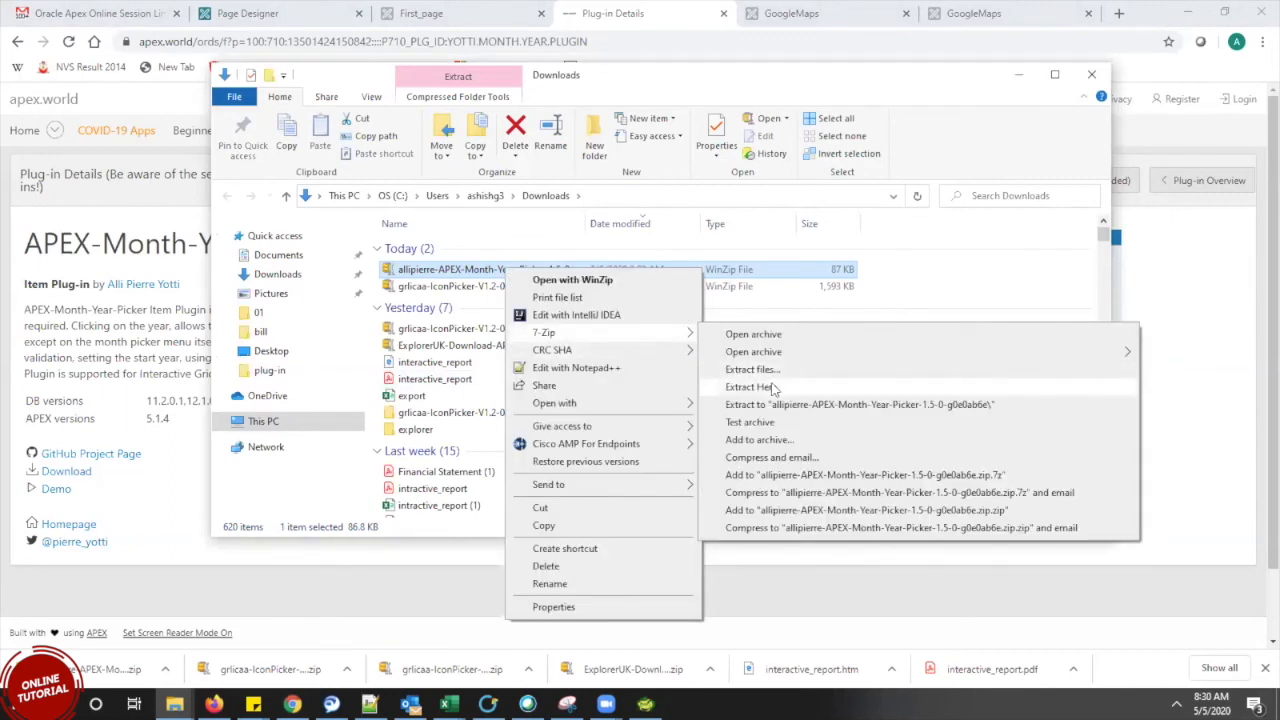
click(772, 389)
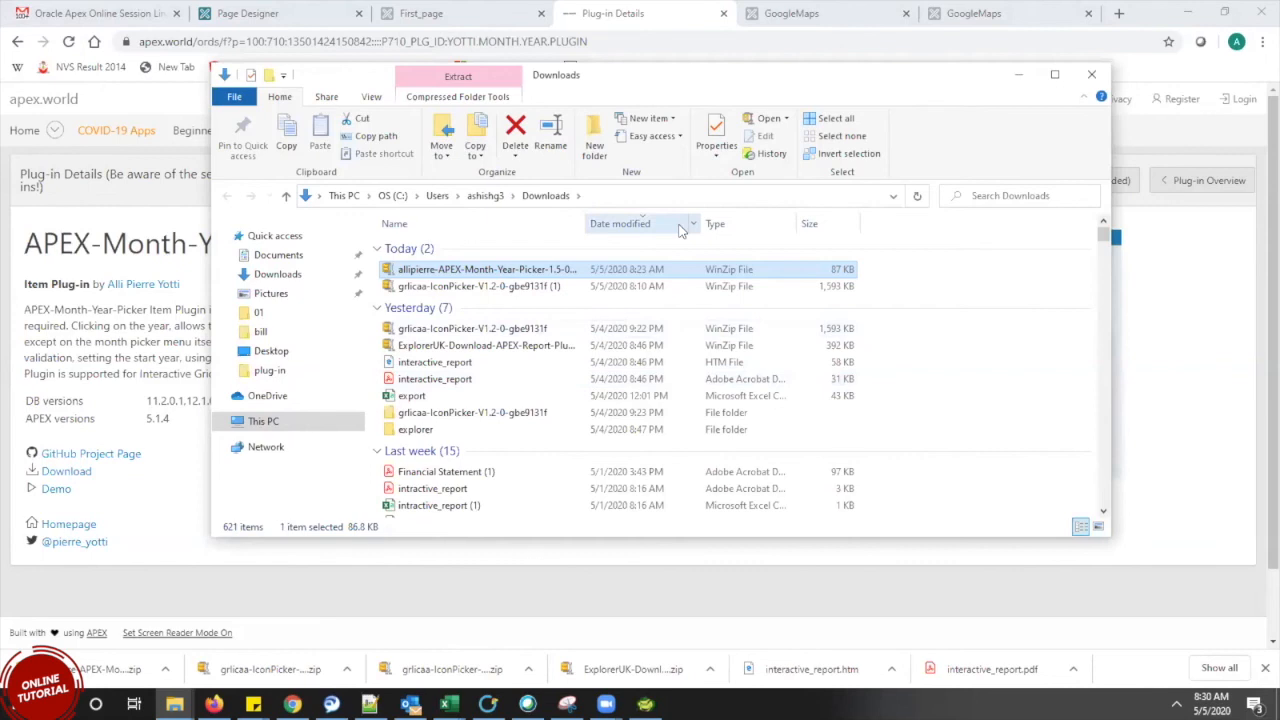
click(614, 195)
key(ctrl+c)
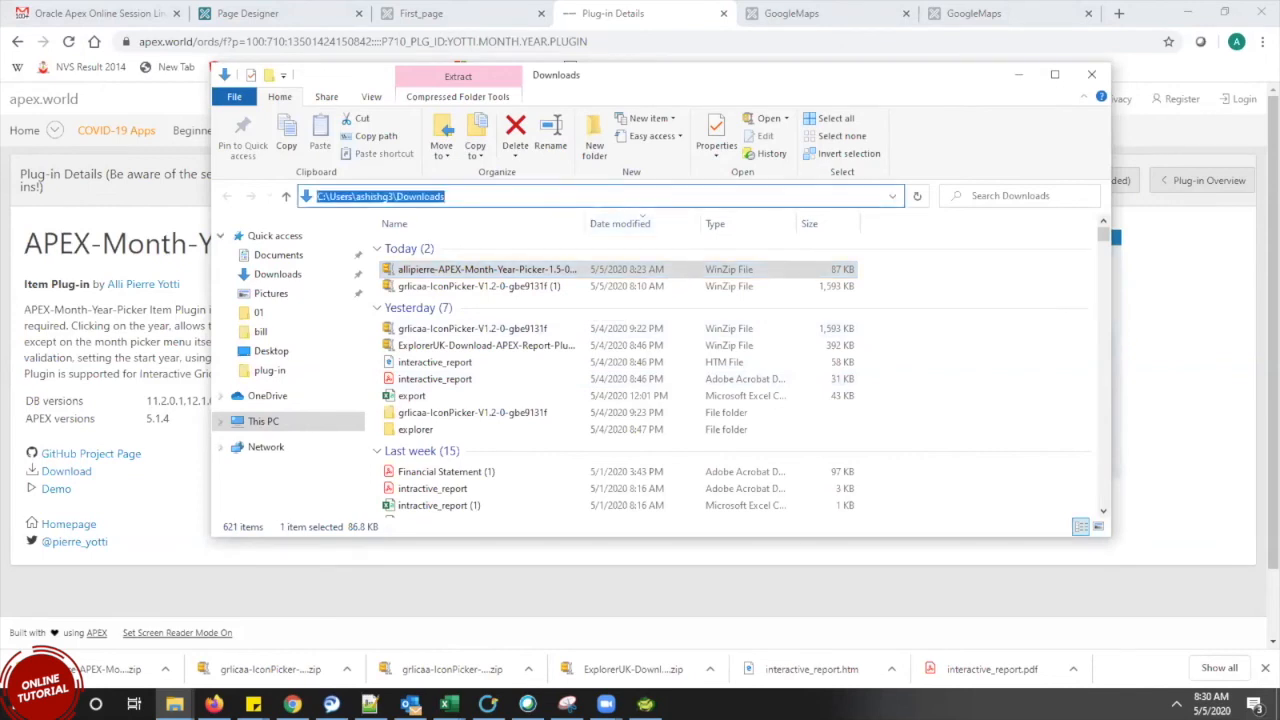
mouse_move(174, 704)
click(141, 645)
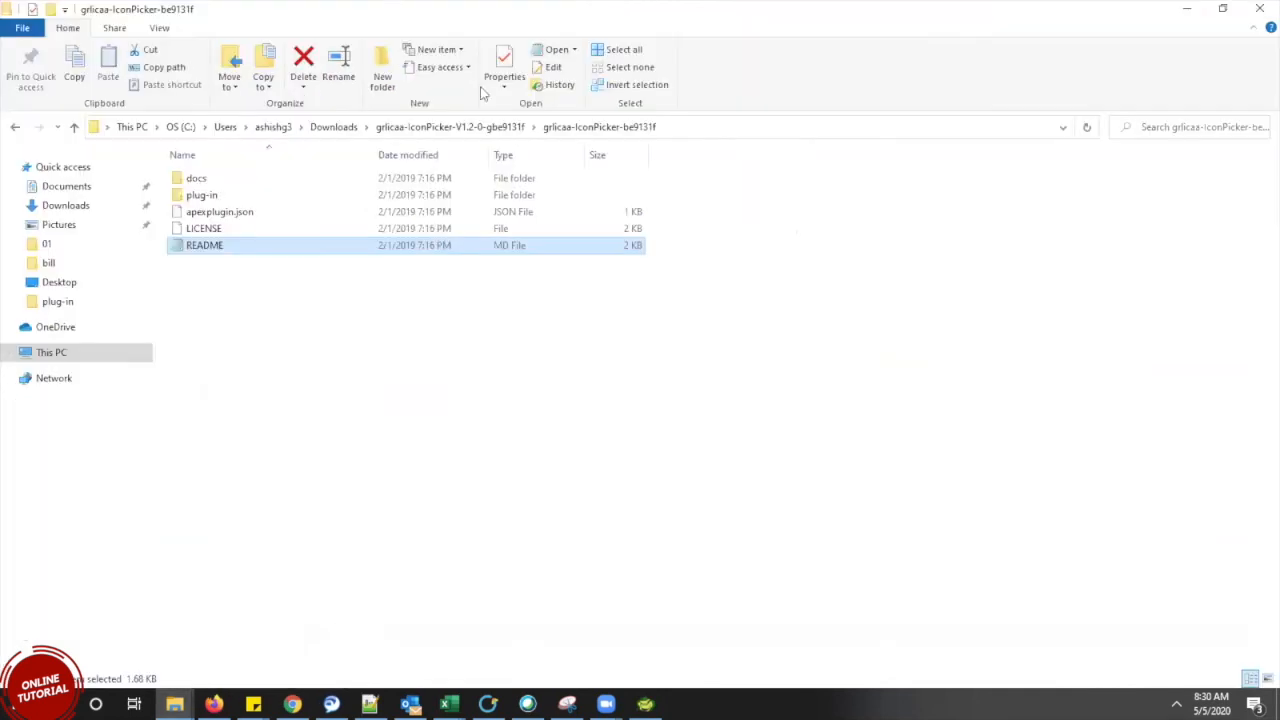
click(750, 128)
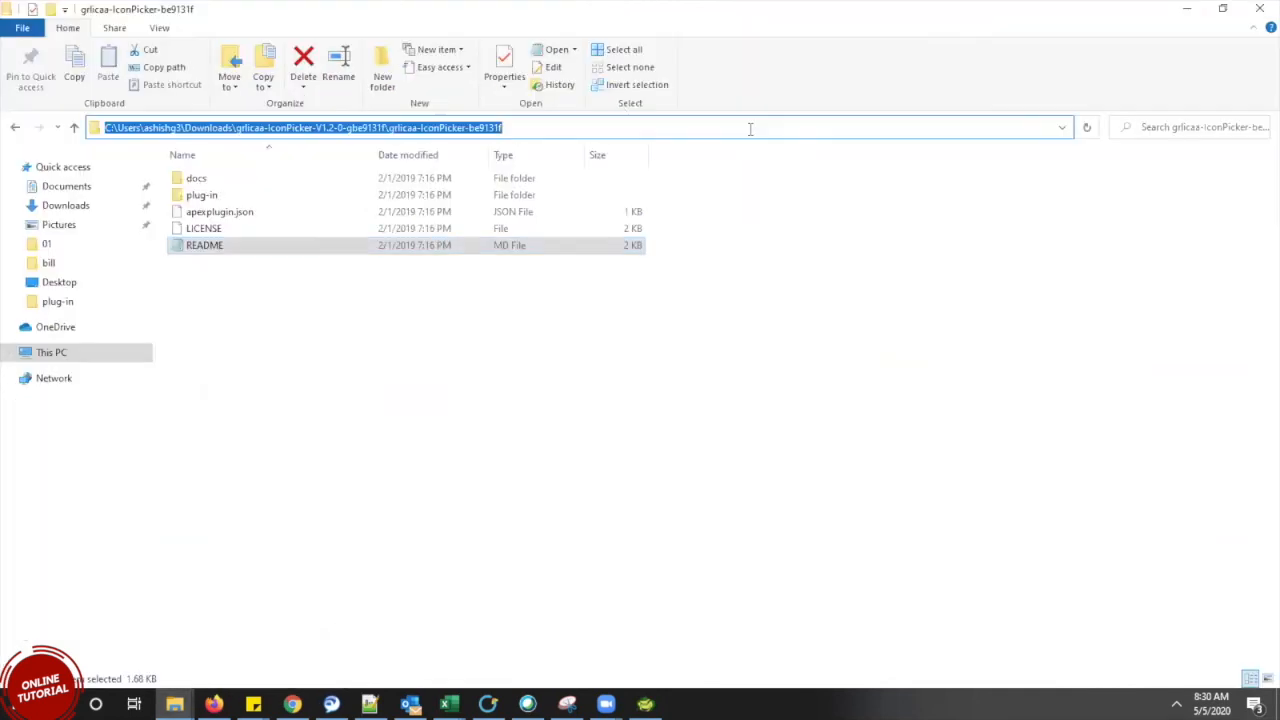
key(ctrl+v)
key(Return)
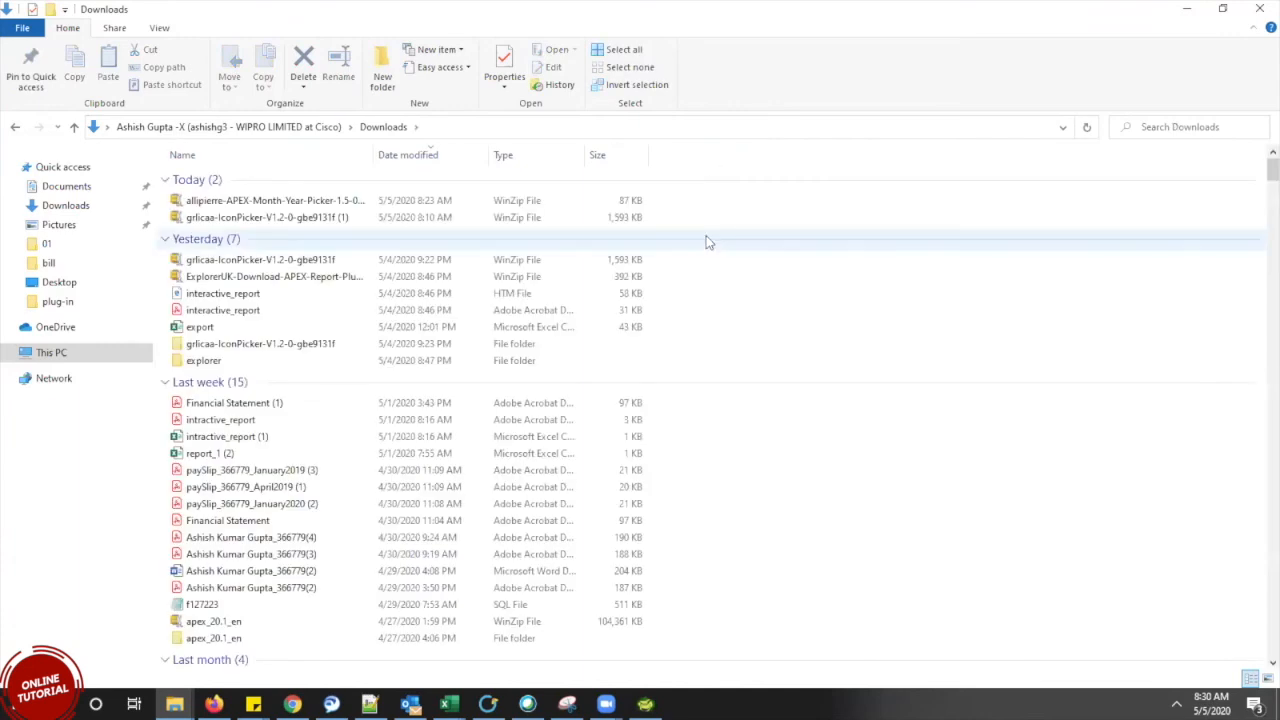
Extract the Month-Year-Picker zip with 7-Zip into Downloads\date and select the new date folder
click(268, 205)
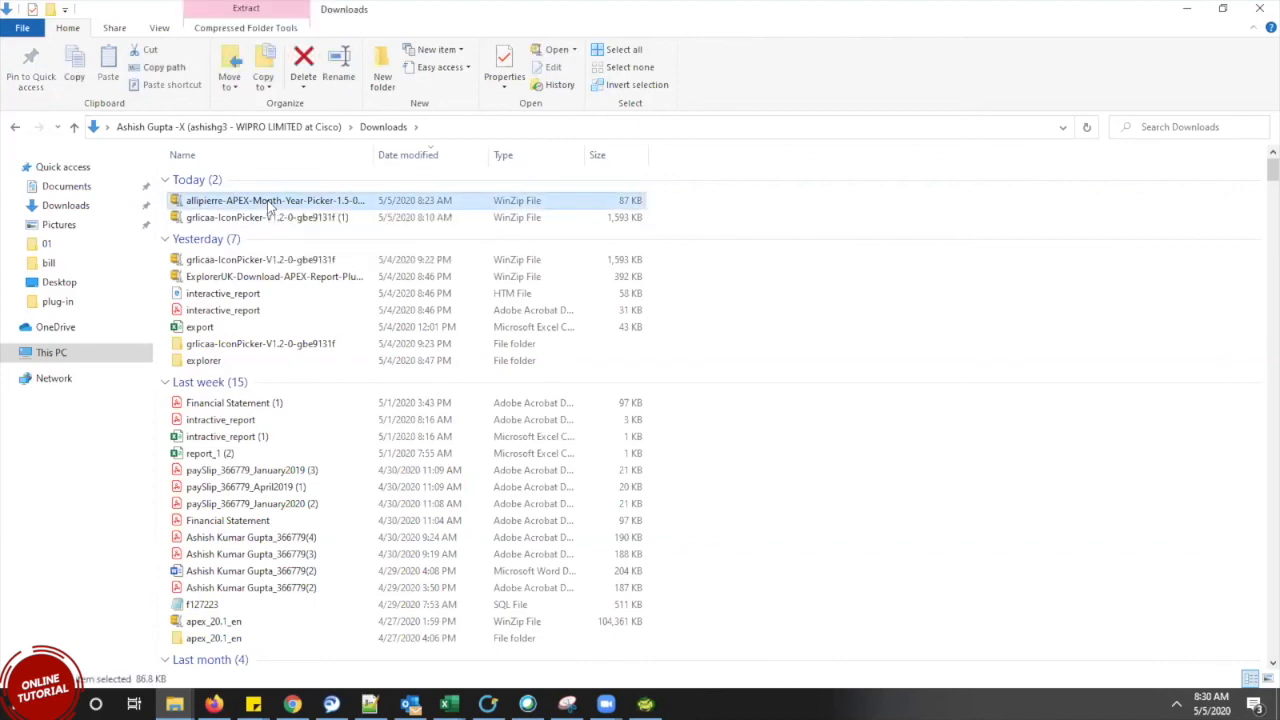
right_click(268, 205)
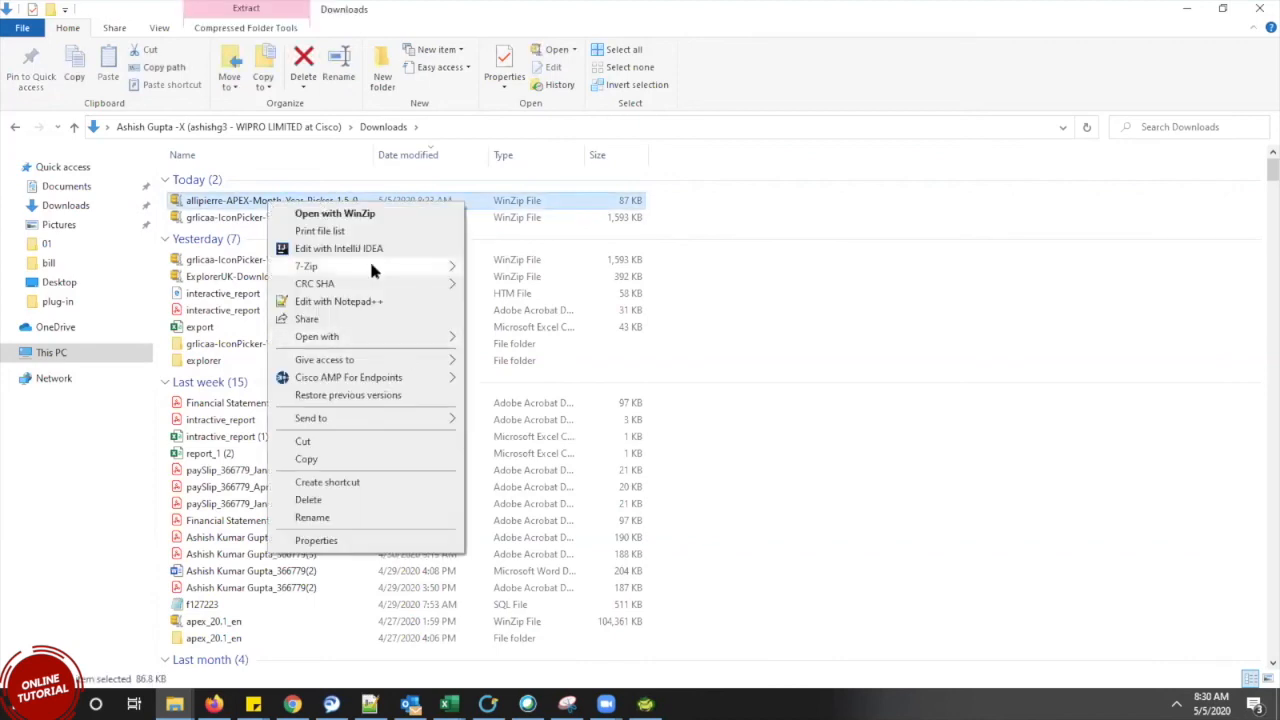
mouse_move(371, 268)
click(570, 304)
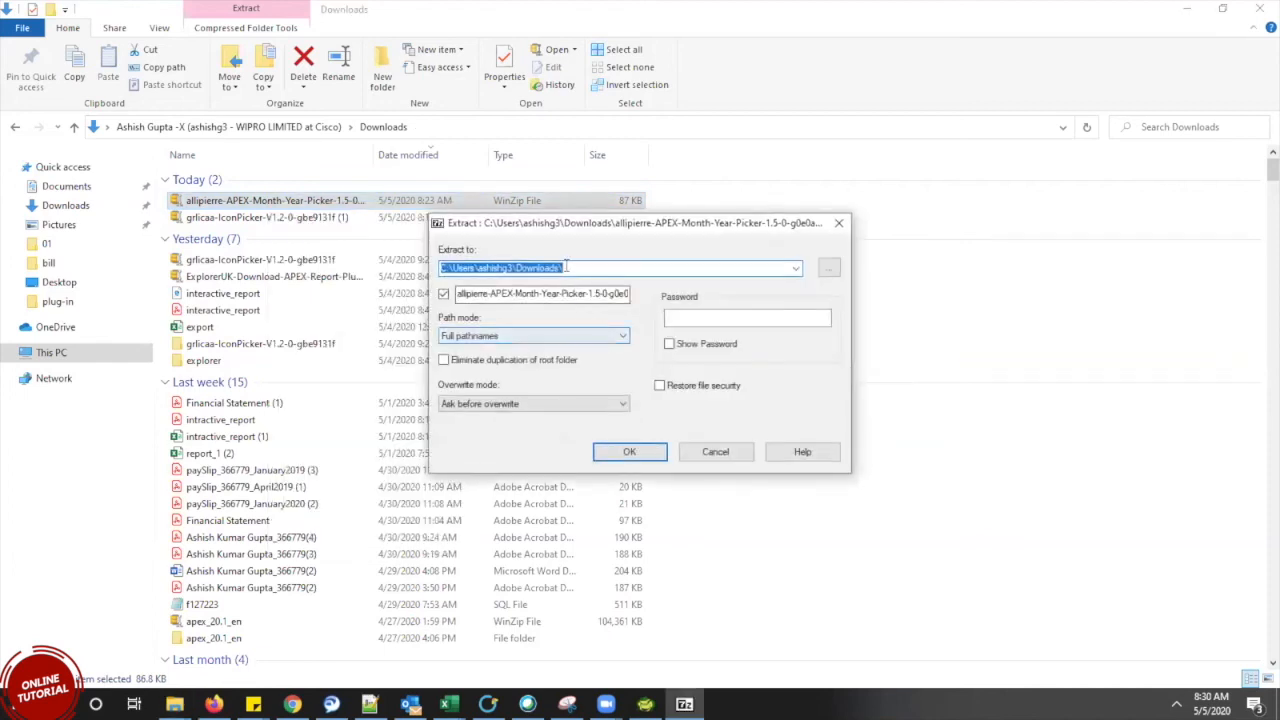
click(569, 268)
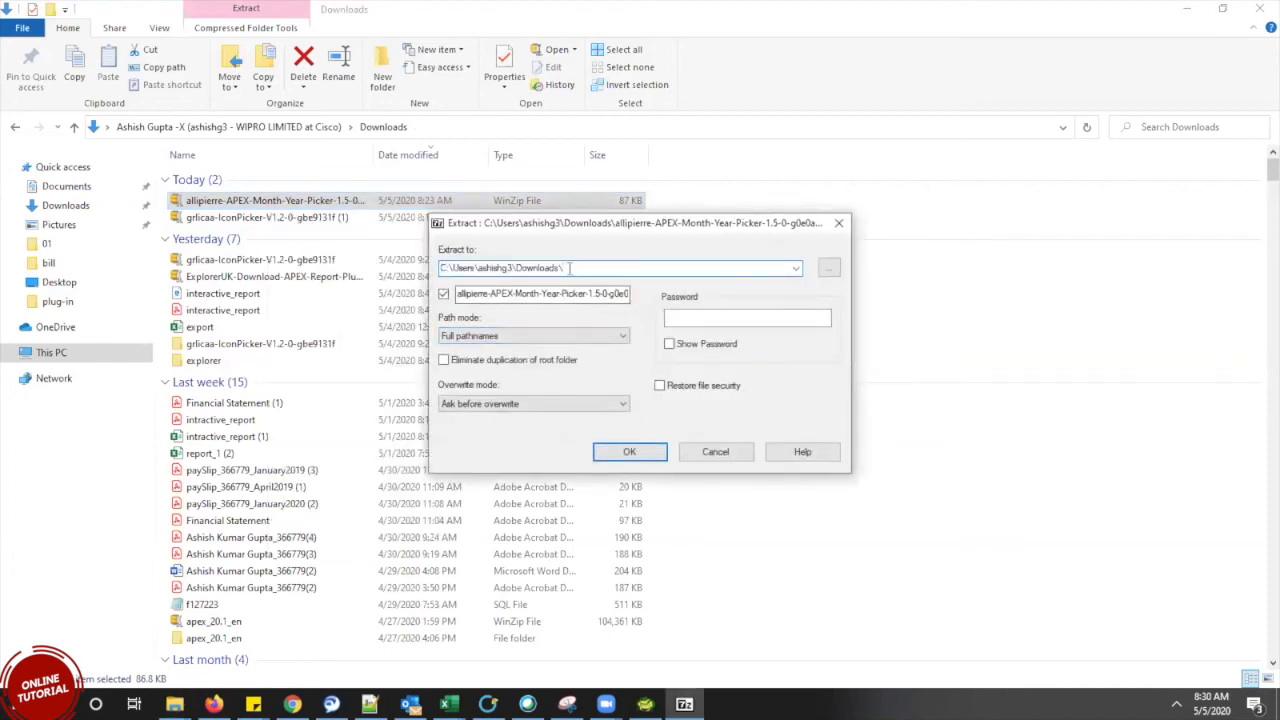
click(638, 450)
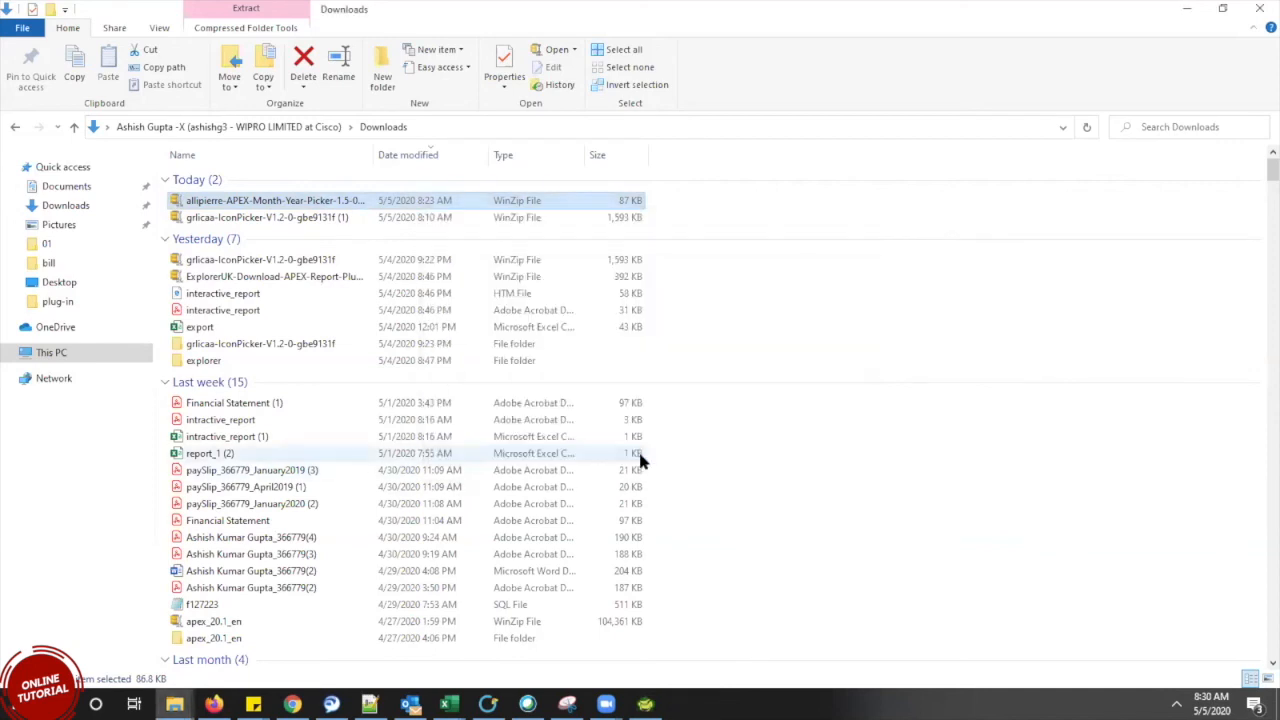
click(200, 235)
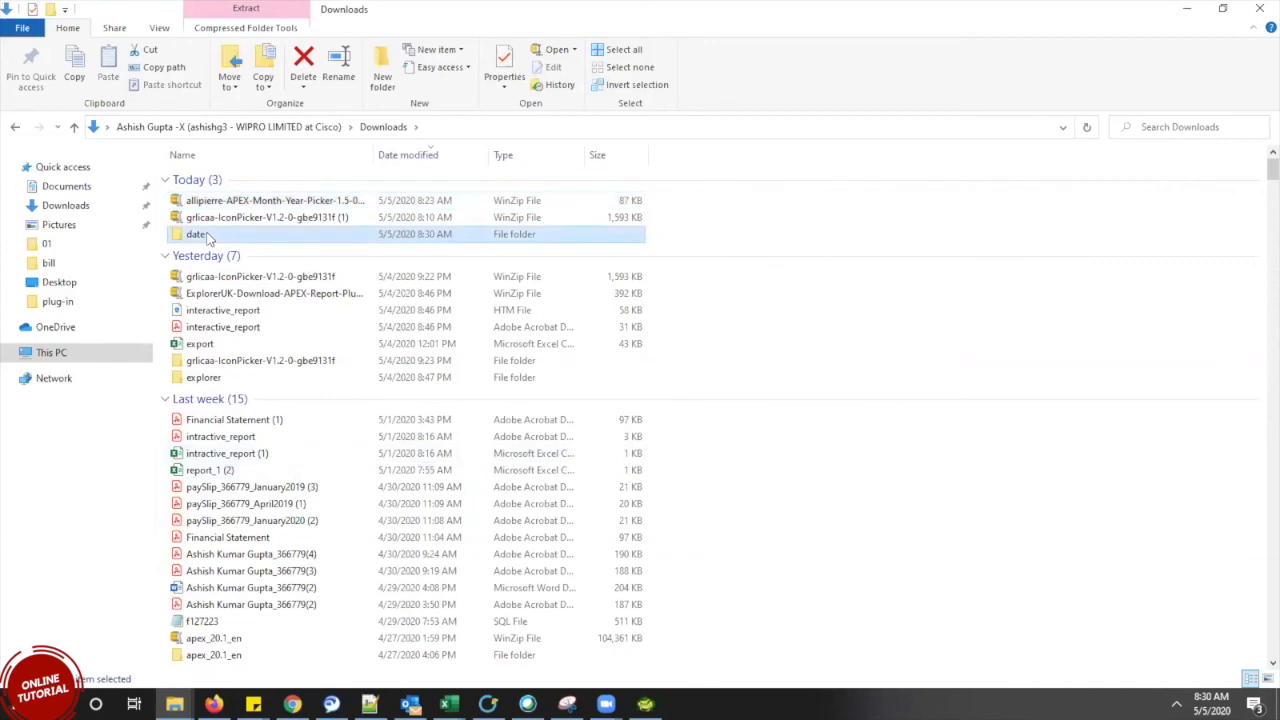
Browse from the date folder into the plug-in's Source folder, then back up to its main folder
double_click(208, 237)
click(323, 178)
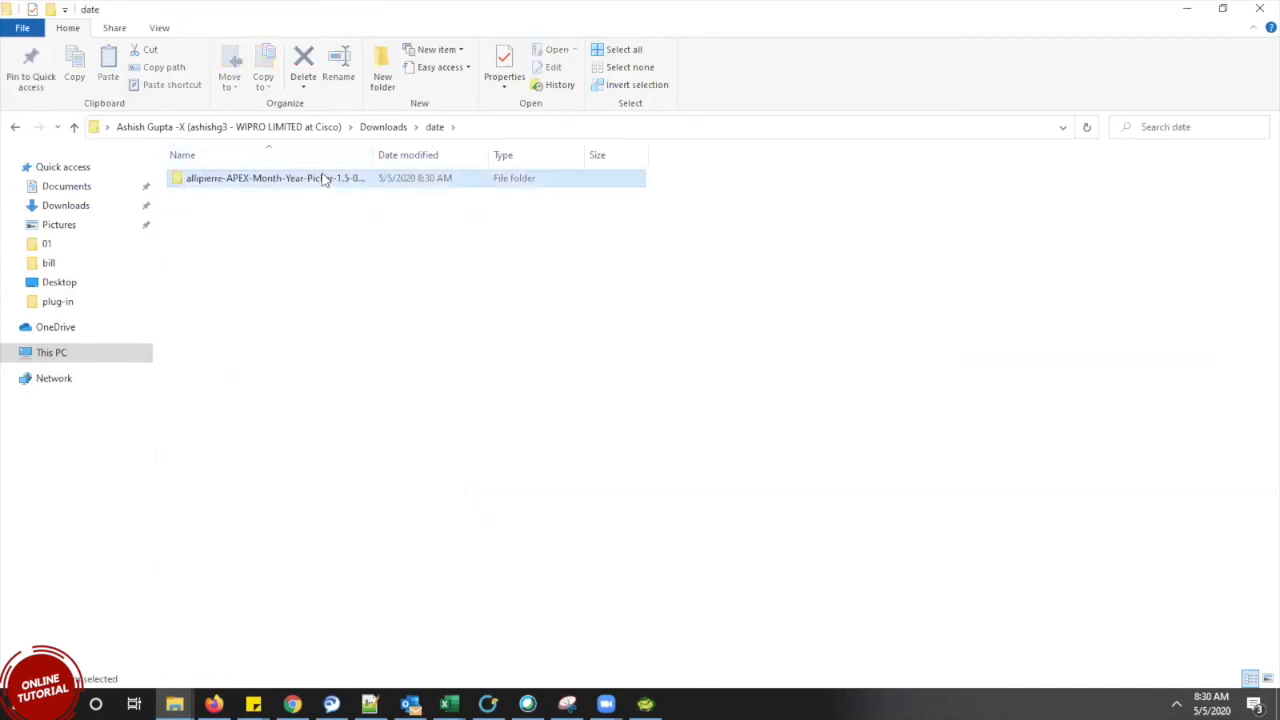
double_click(323, 178)
double_click(323, 178)
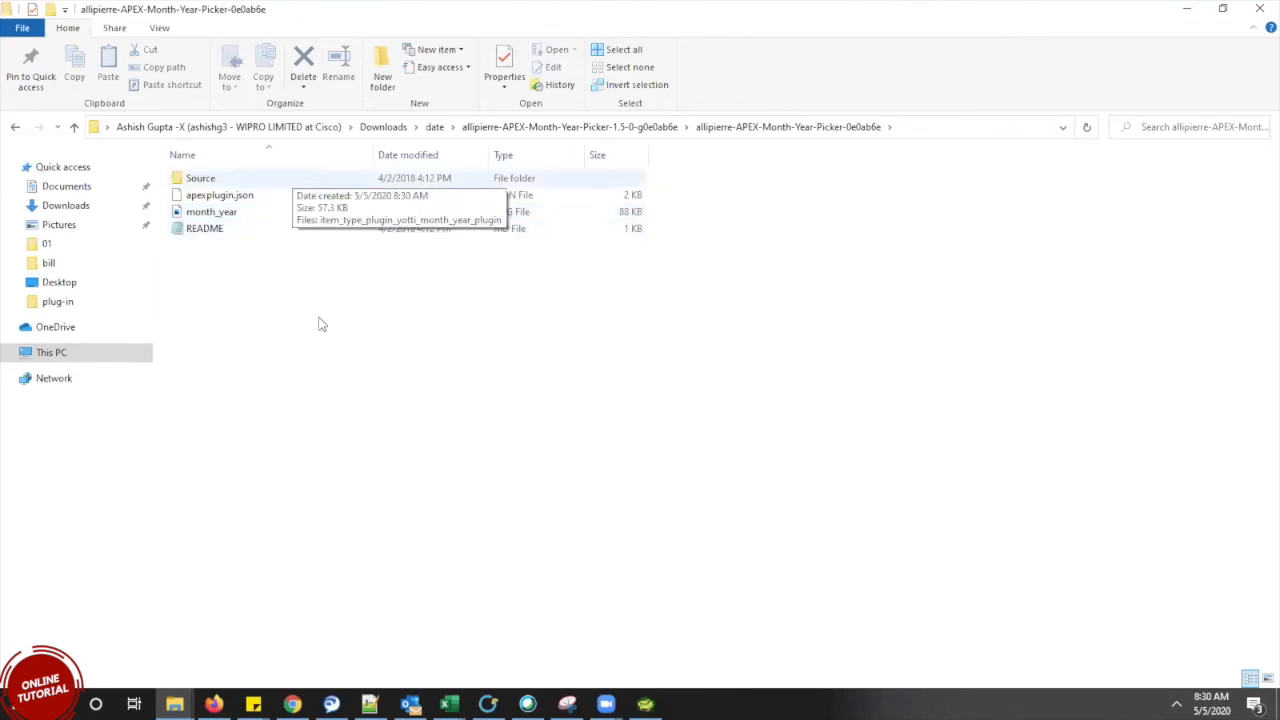
click(300, 182)
double_click(300, 182)
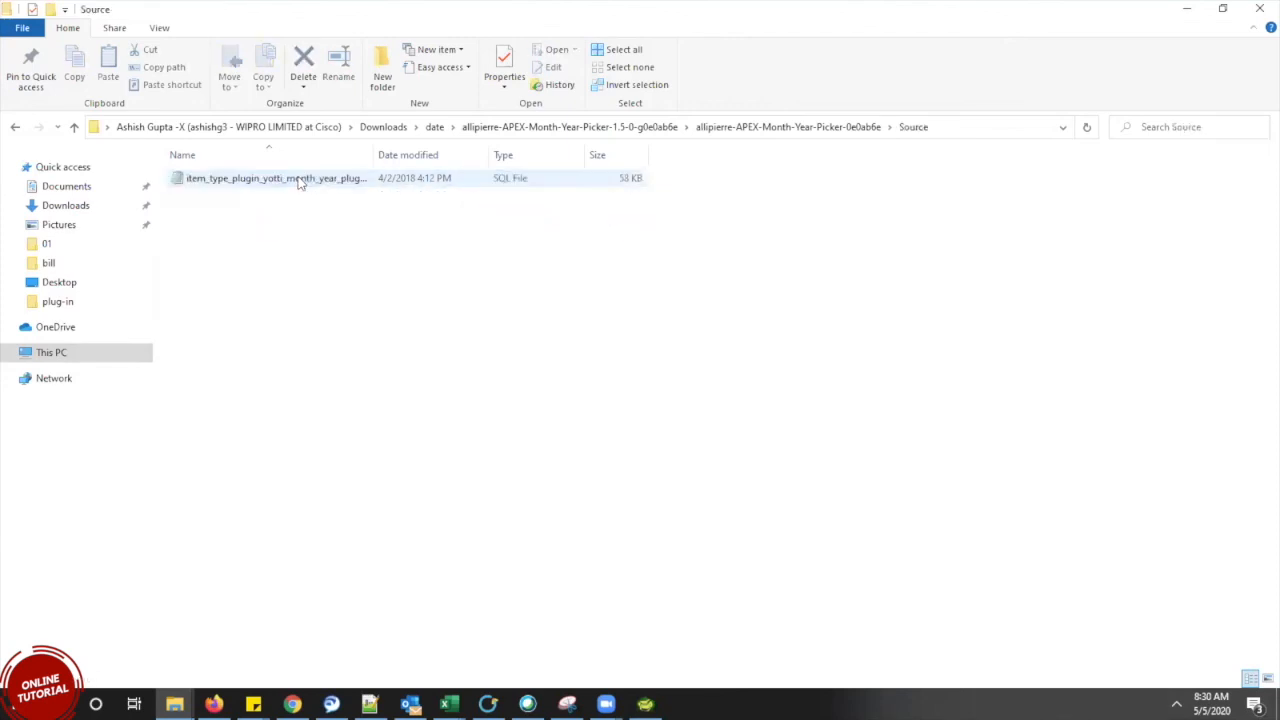
click(74, 127)
Return the APEX Page Designer tab to the application home page, then select the plug-in's README
click(292, 704)
click(282, 8)
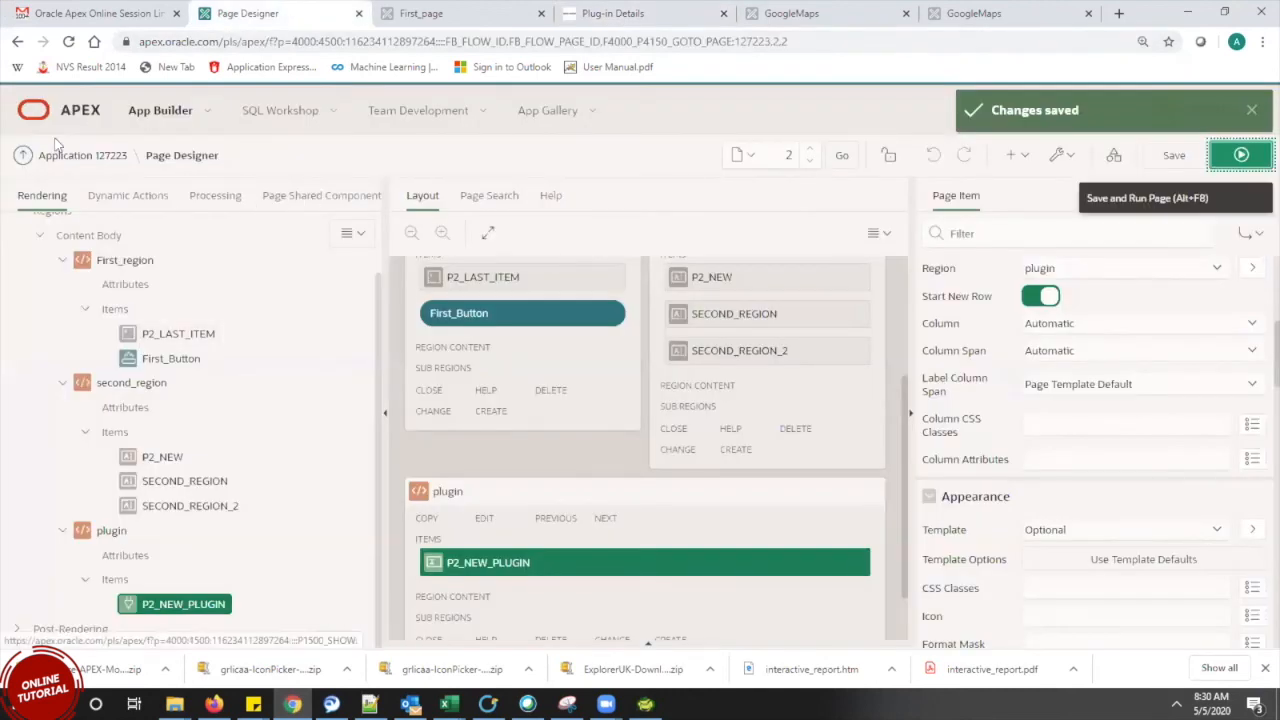
click(83, 157)
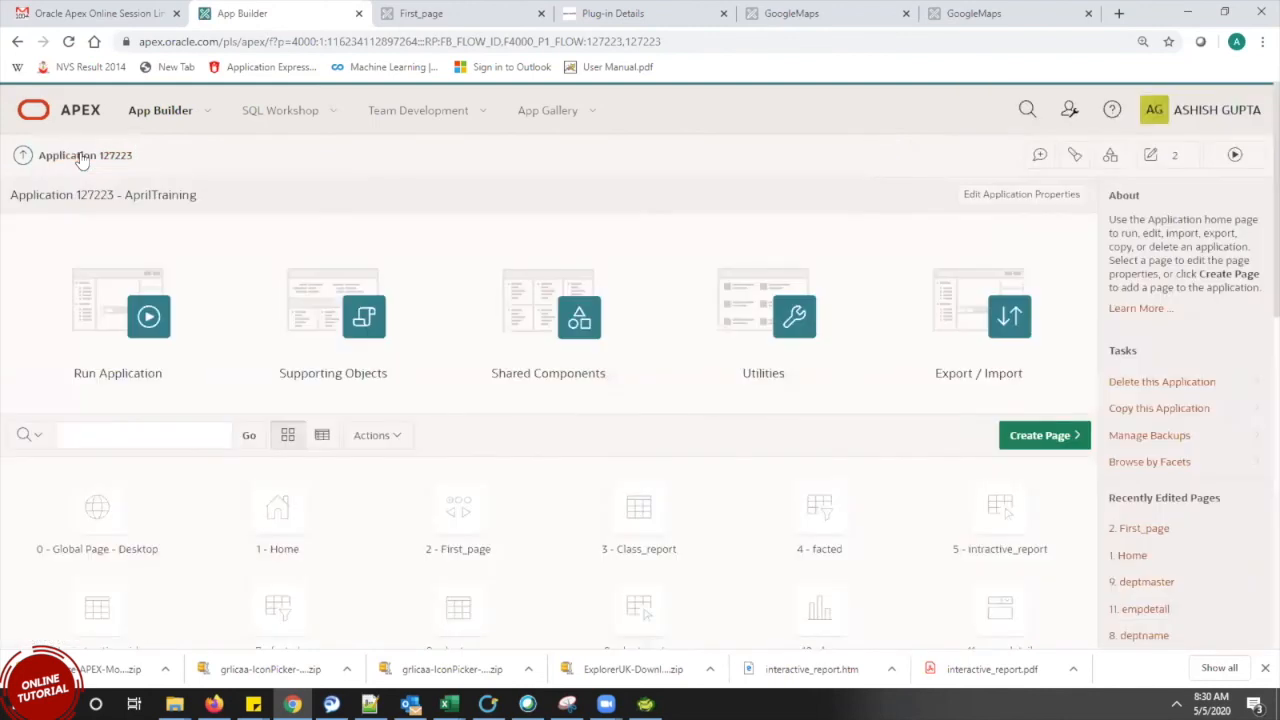
key(alt+Tab)
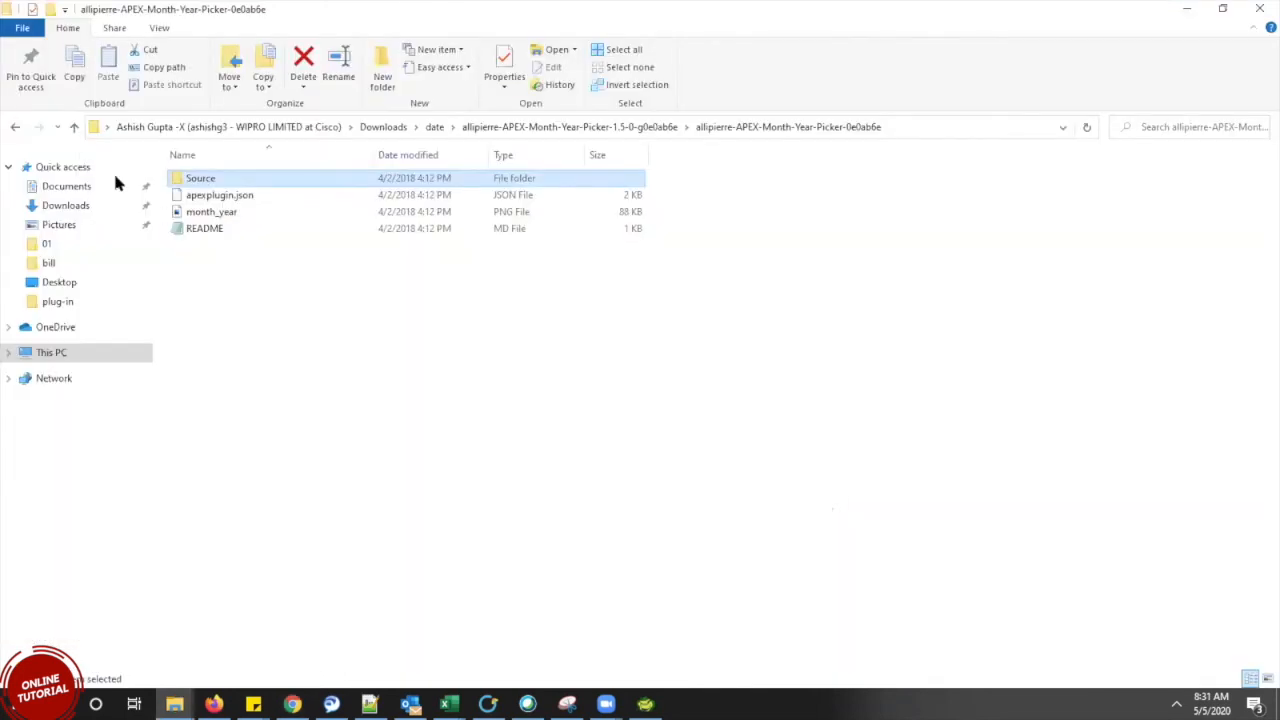
click(221, 229)
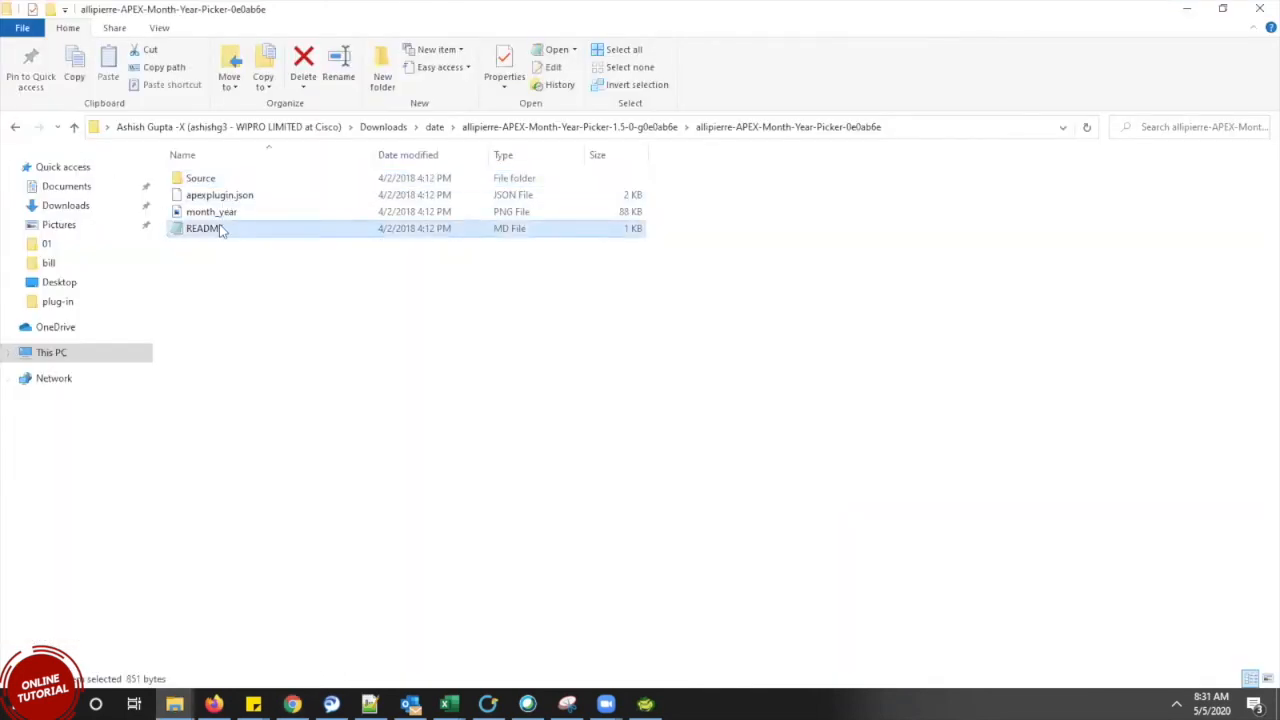
Read the Month-Year-Picker README's usage steps and options in Notepad, then close it and return to Chrome
double_click(219, 226)
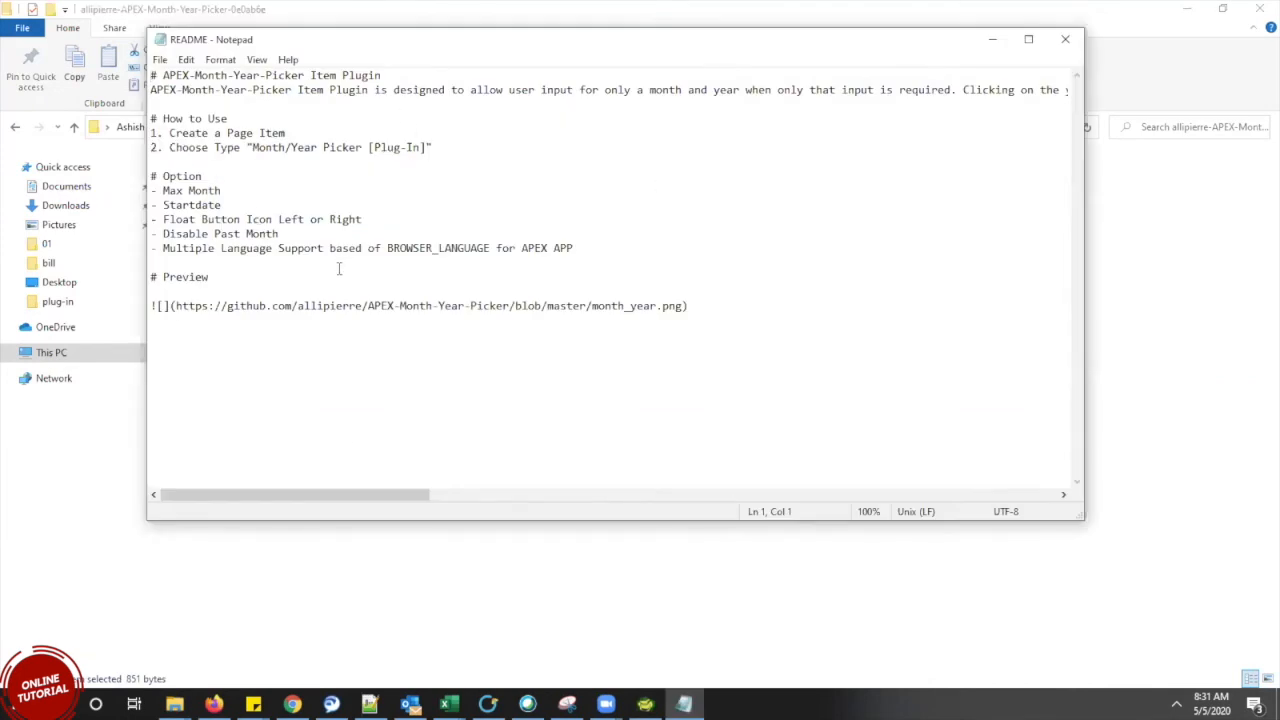
drag(330, 502, 224, 522)
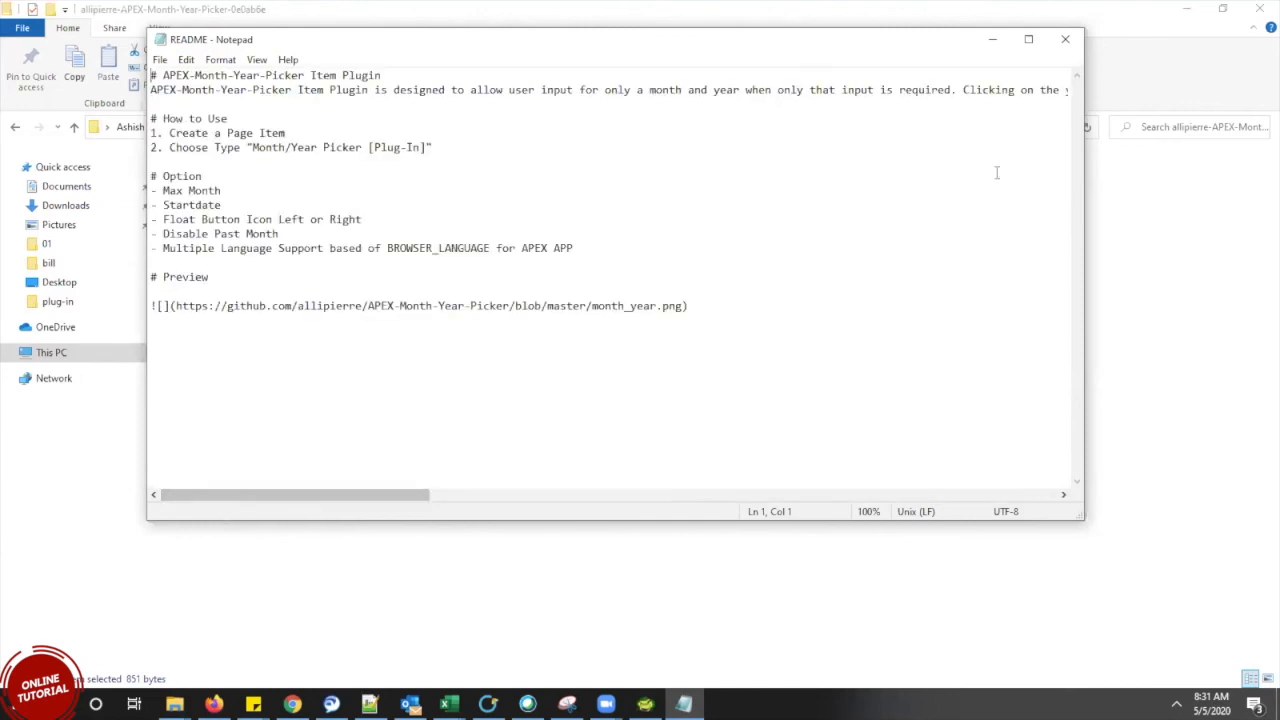
click(1065, 40)
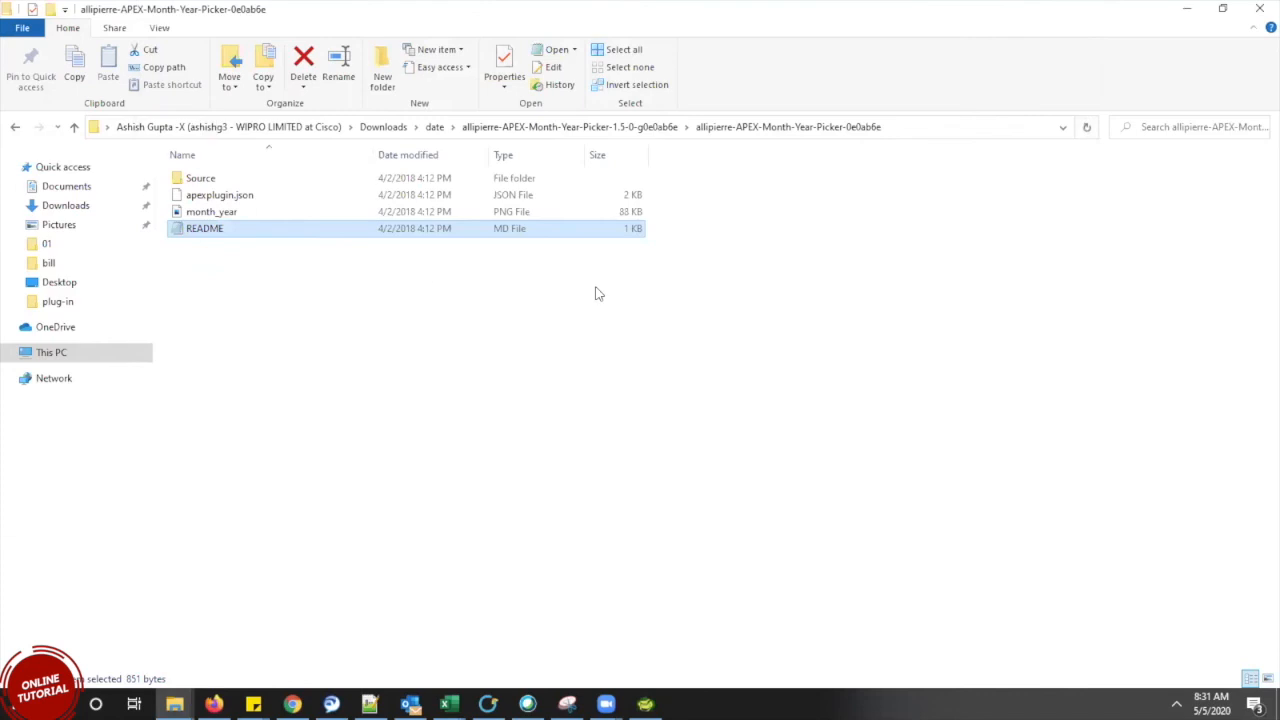
click(300, 702)
Start a new plug-in import from Shared Components > Plug-ins and open the file chooser
click(631, 339)
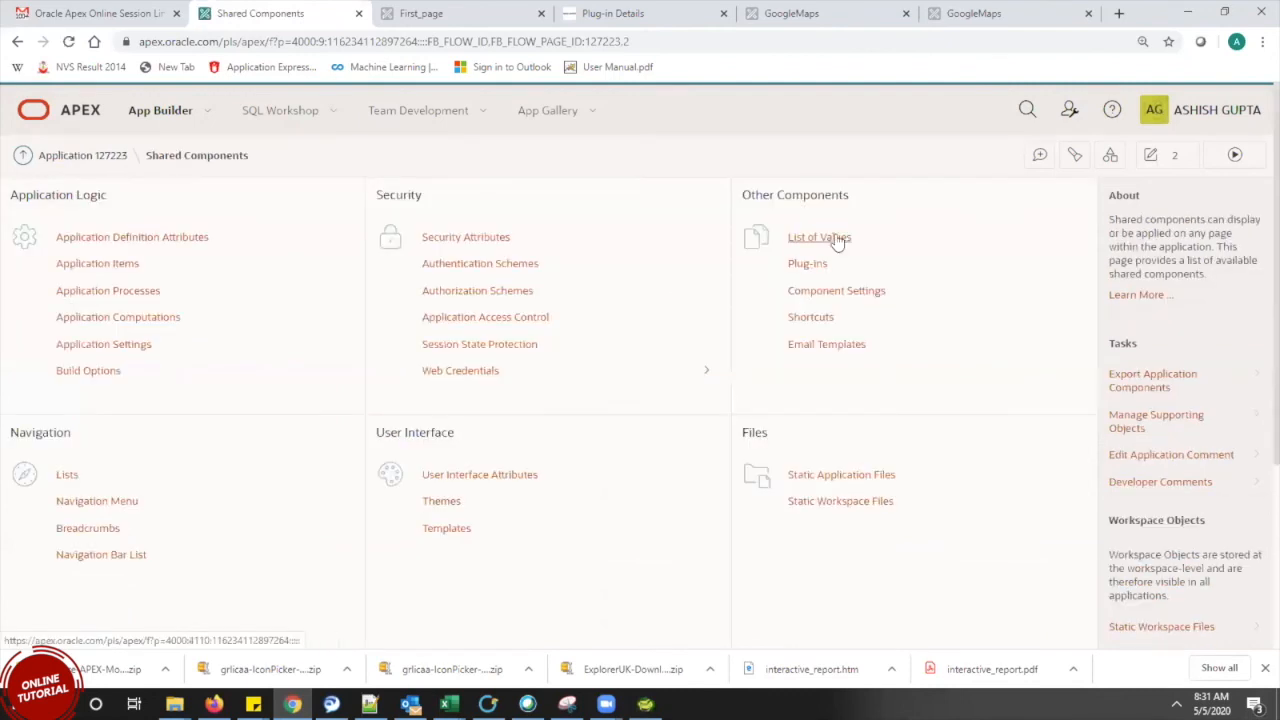
click(810, 267)
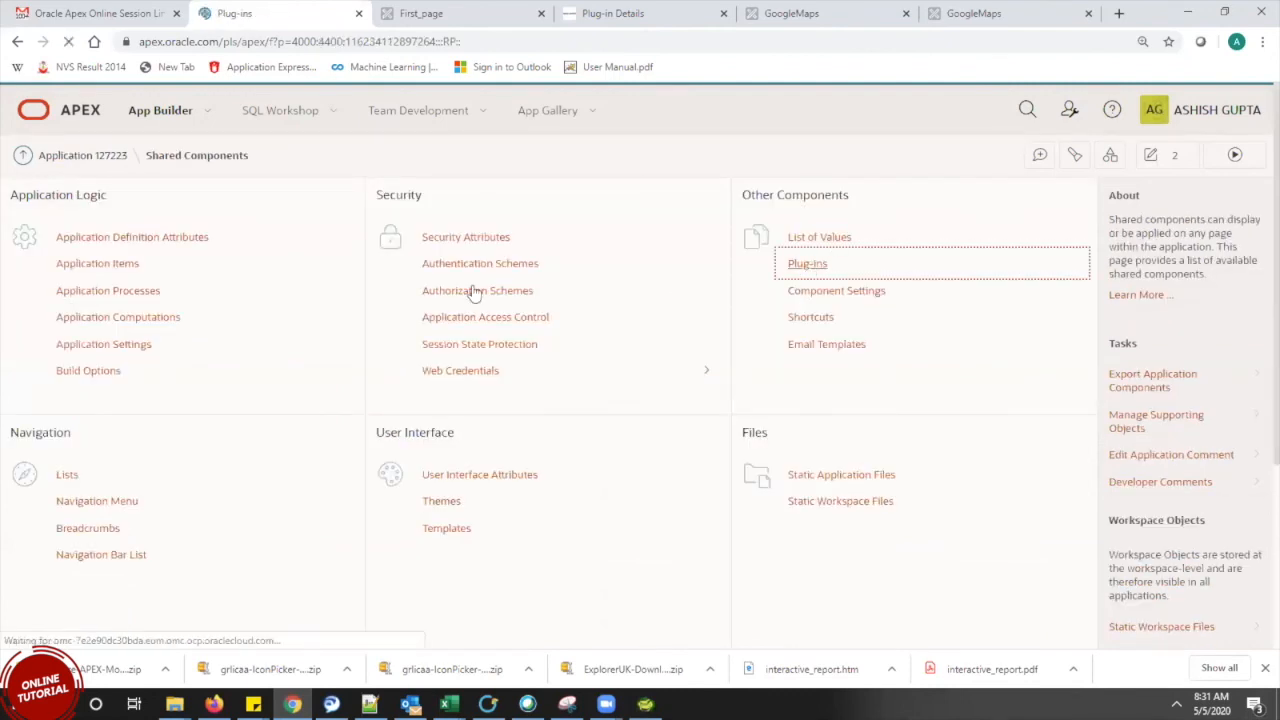
click(993, 240)
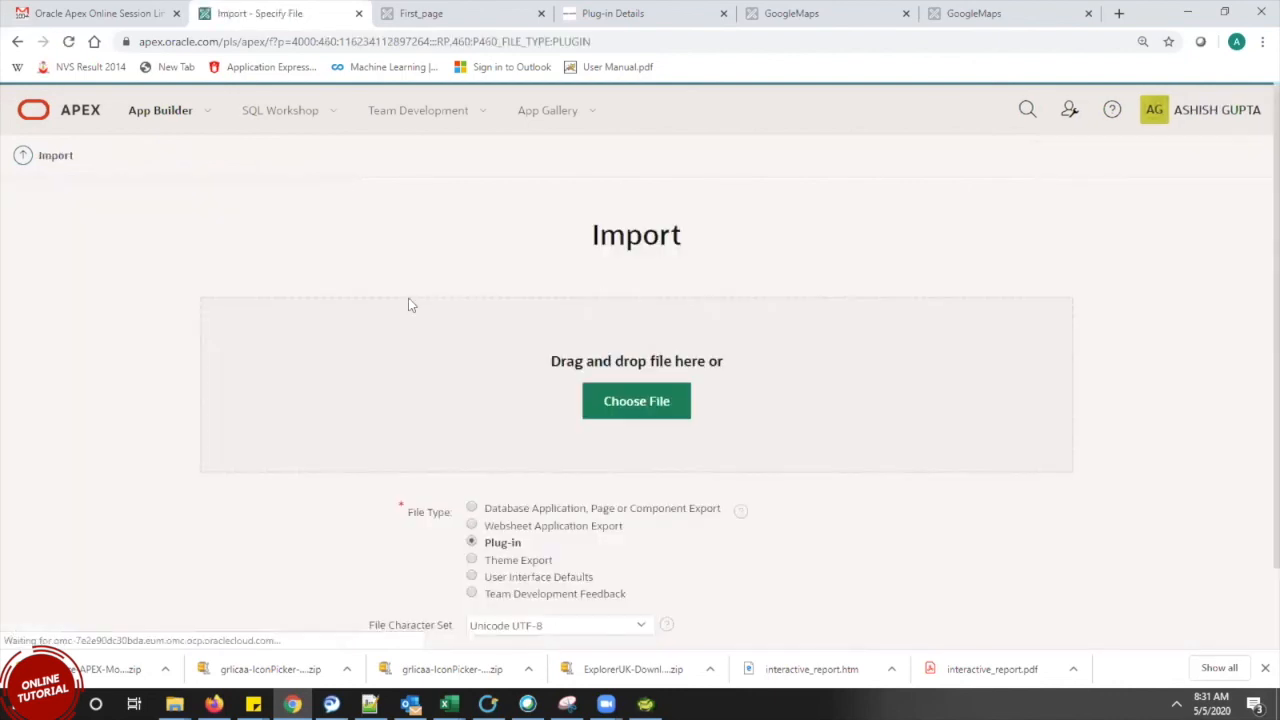
click(640, 420)
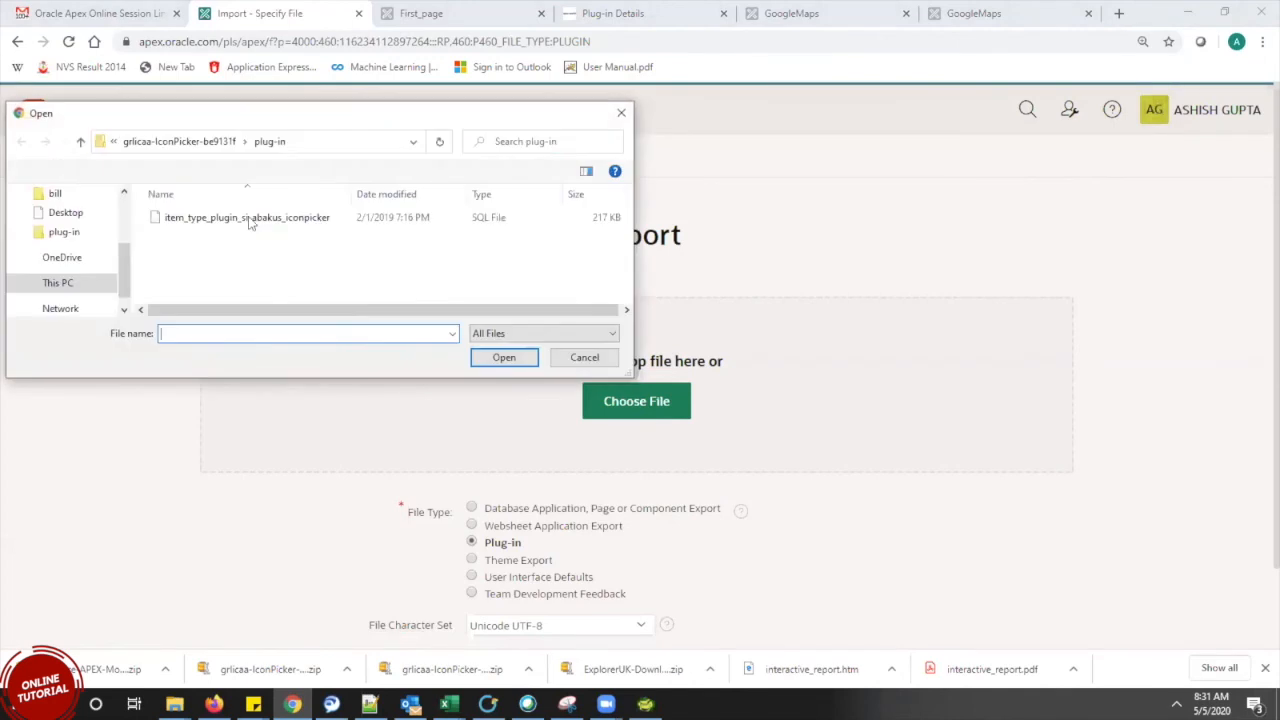
Choose Downloads\date\...\Source\item_type_plugin_yotti_month_year_plugin.sql as the import file and proceed
click(229, 218)
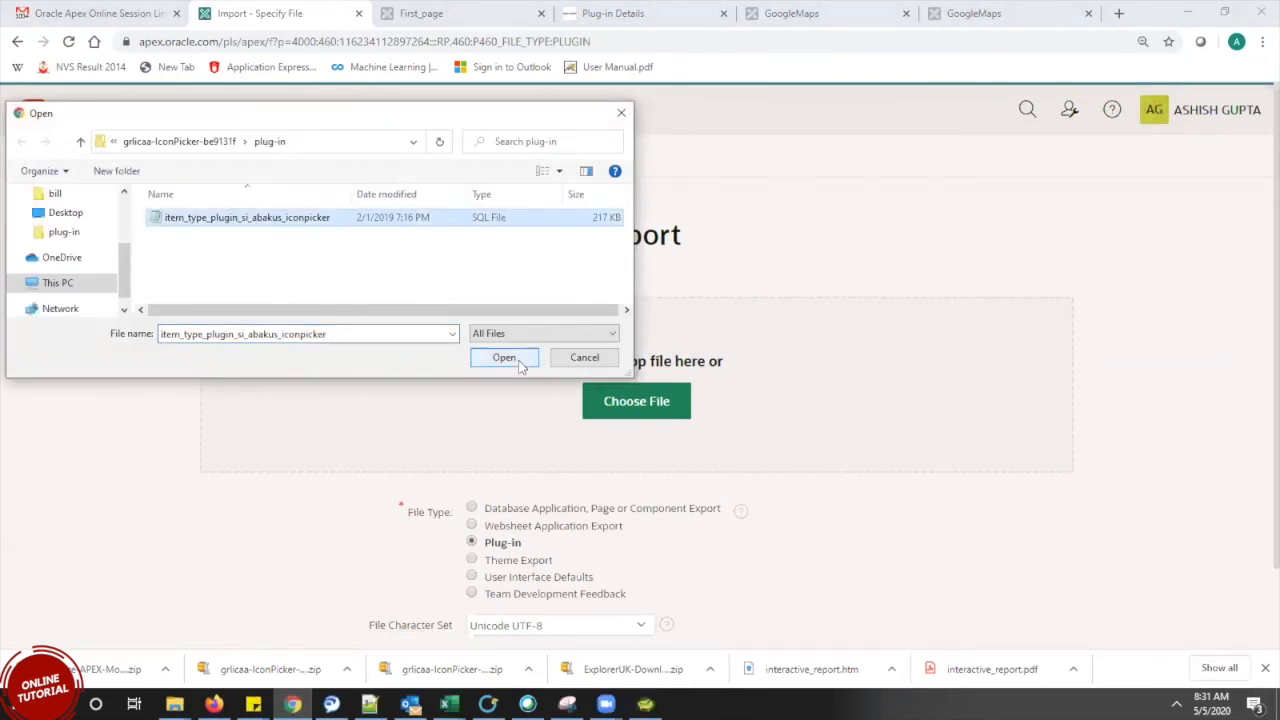
click(82, 142)
click(82, 142)
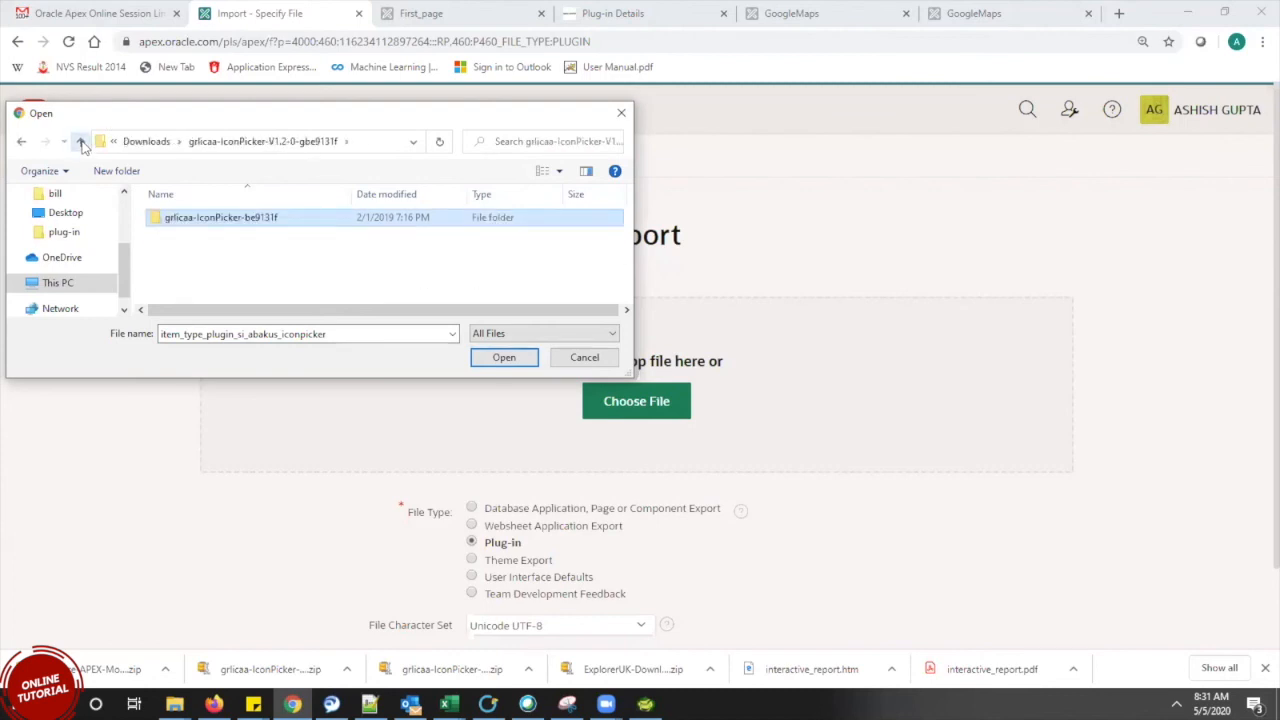
click(82, 142)
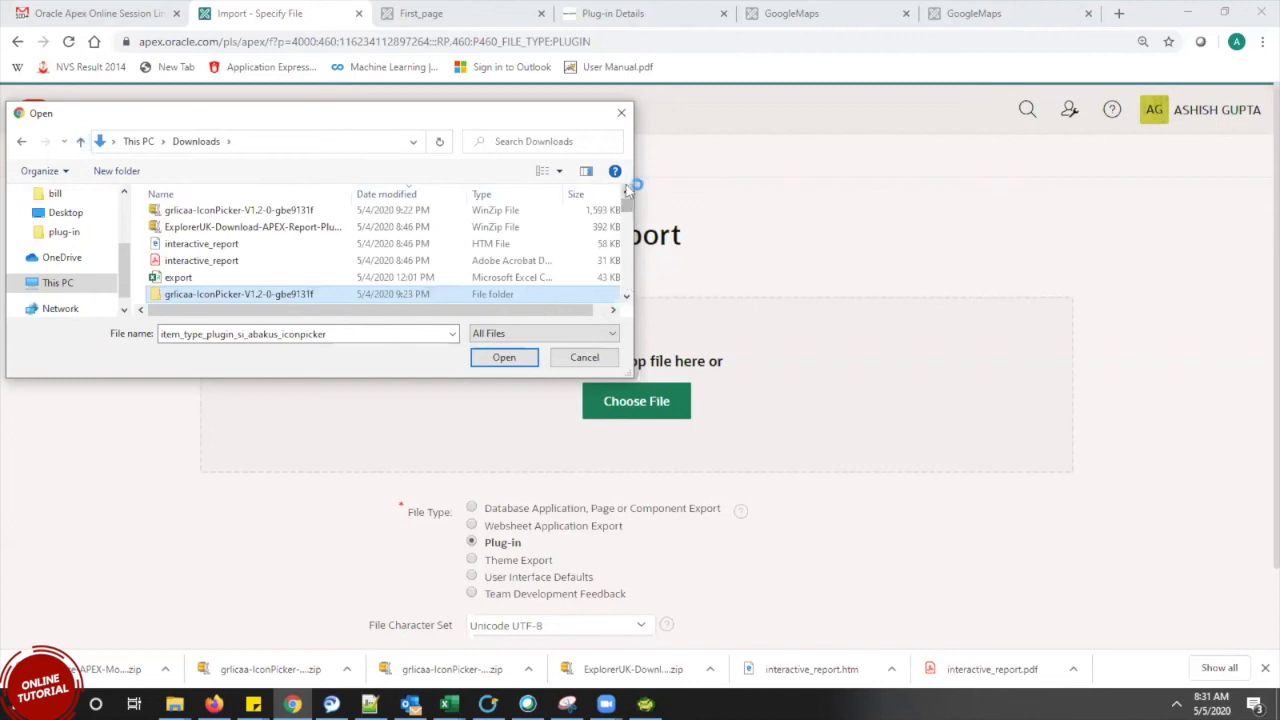
scroll(629, 200, up, 3)
double_click(172, 246)
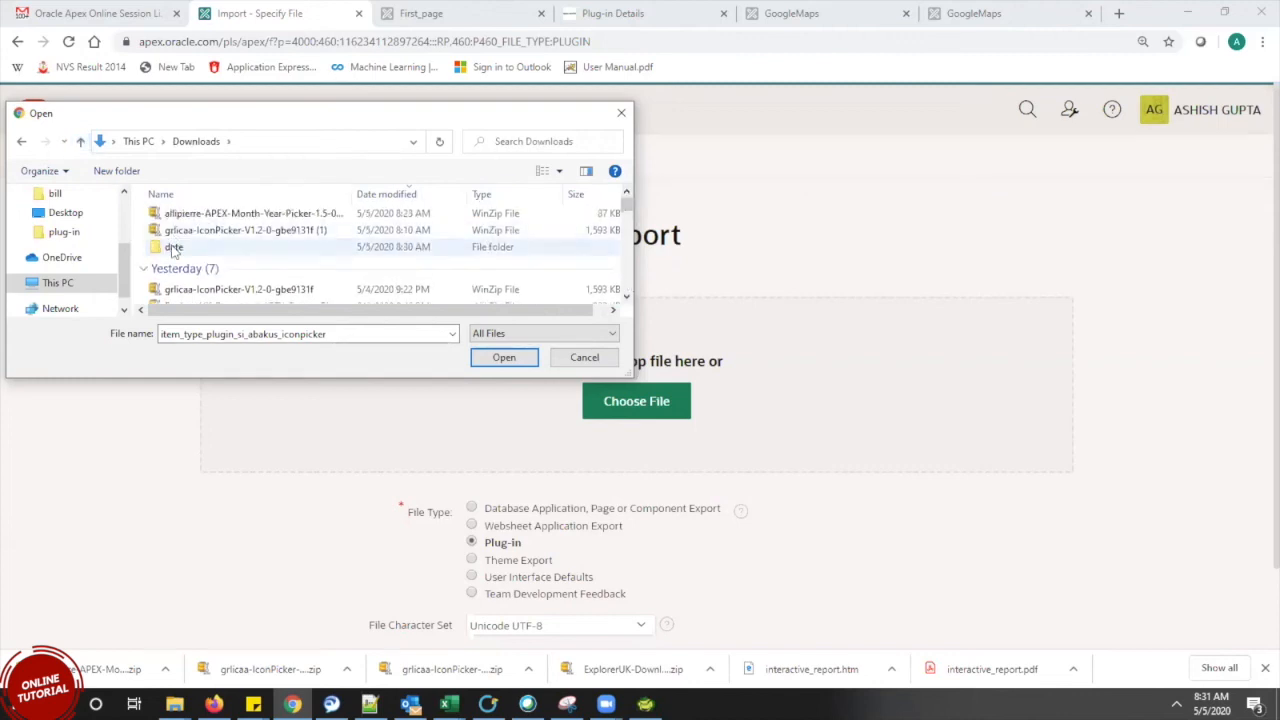
double_click(235, 222)
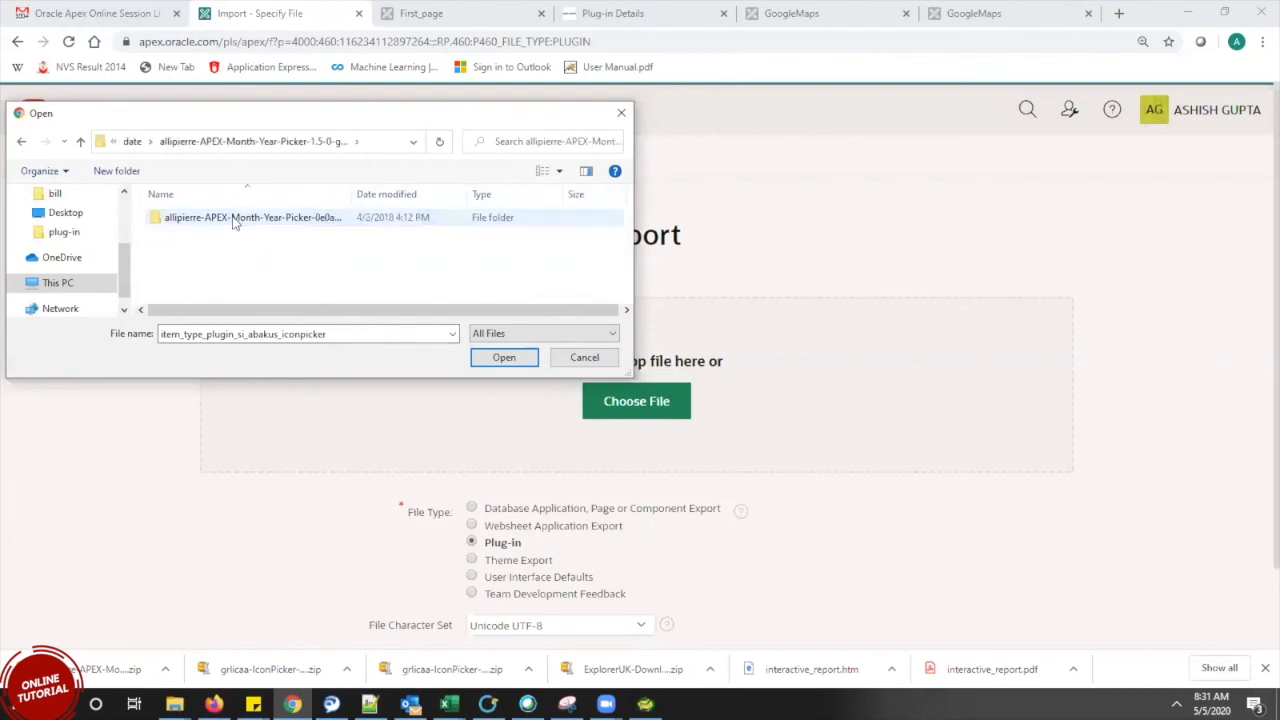
double_click(233, 218)
double_click(220, 218)
click(220, 220)
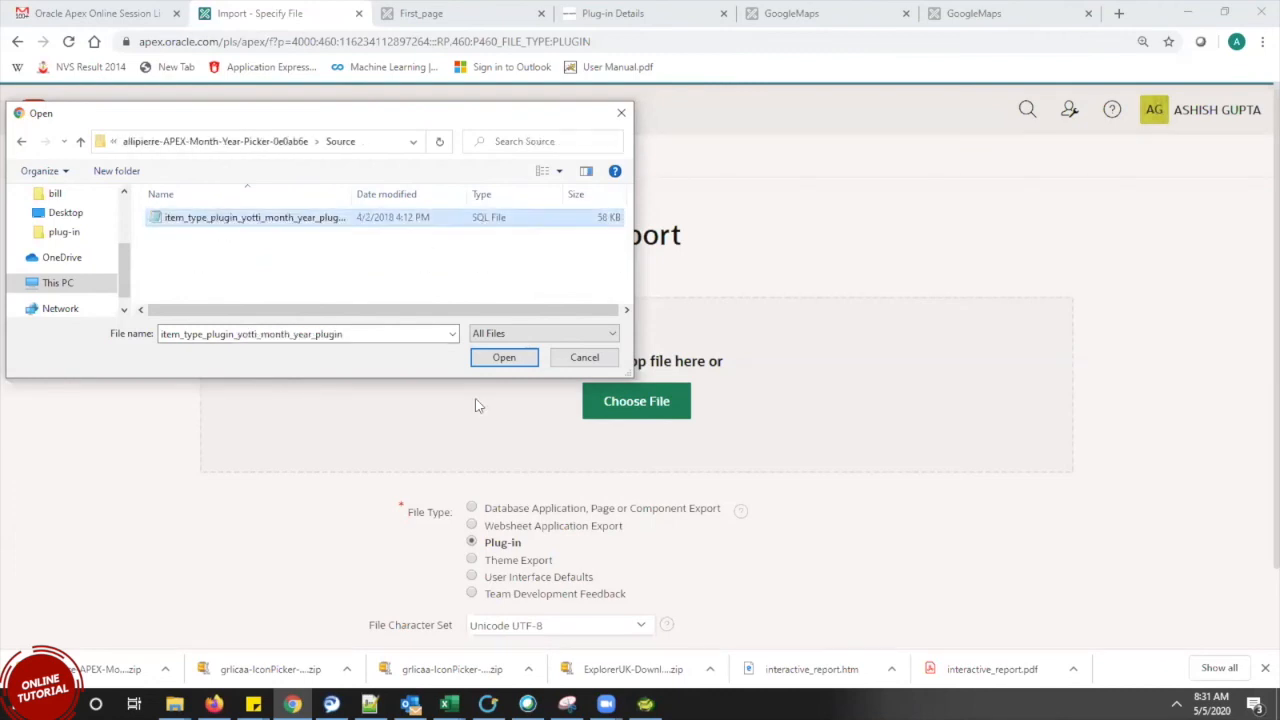
click(504, 357)
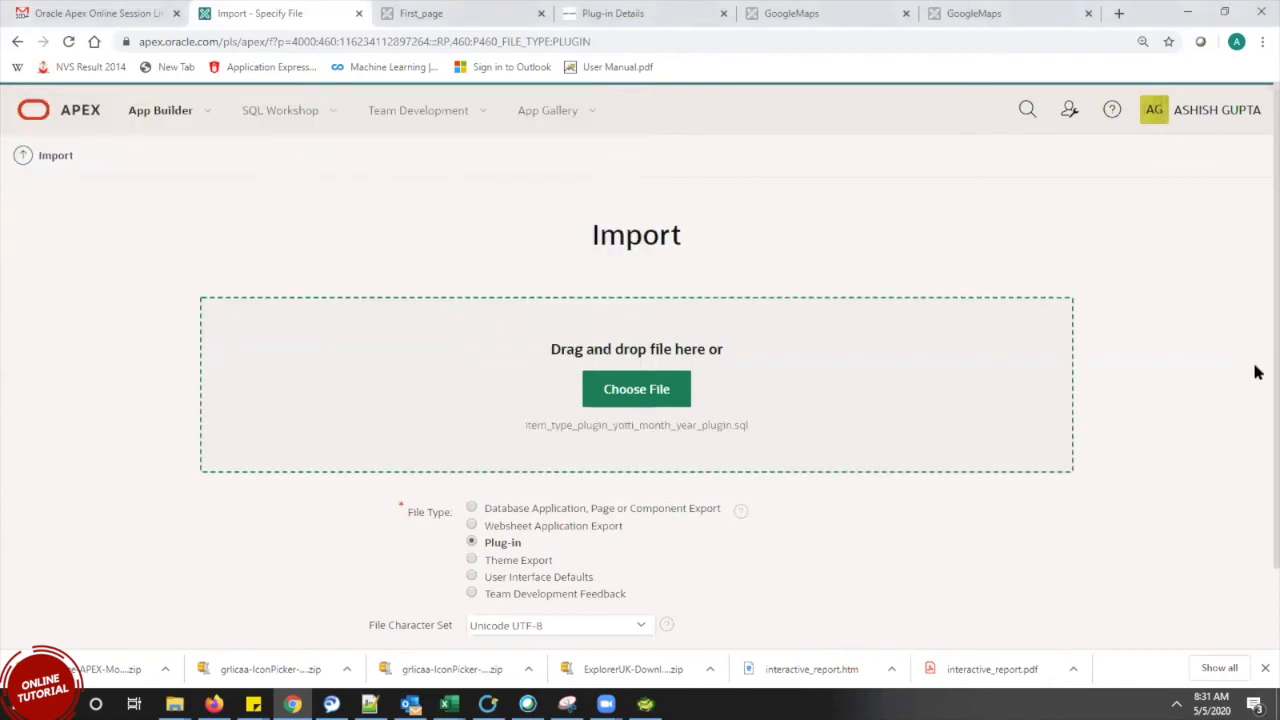
scroll(1257, 307, down, 1)
scroll(1258, 457, down, 2)
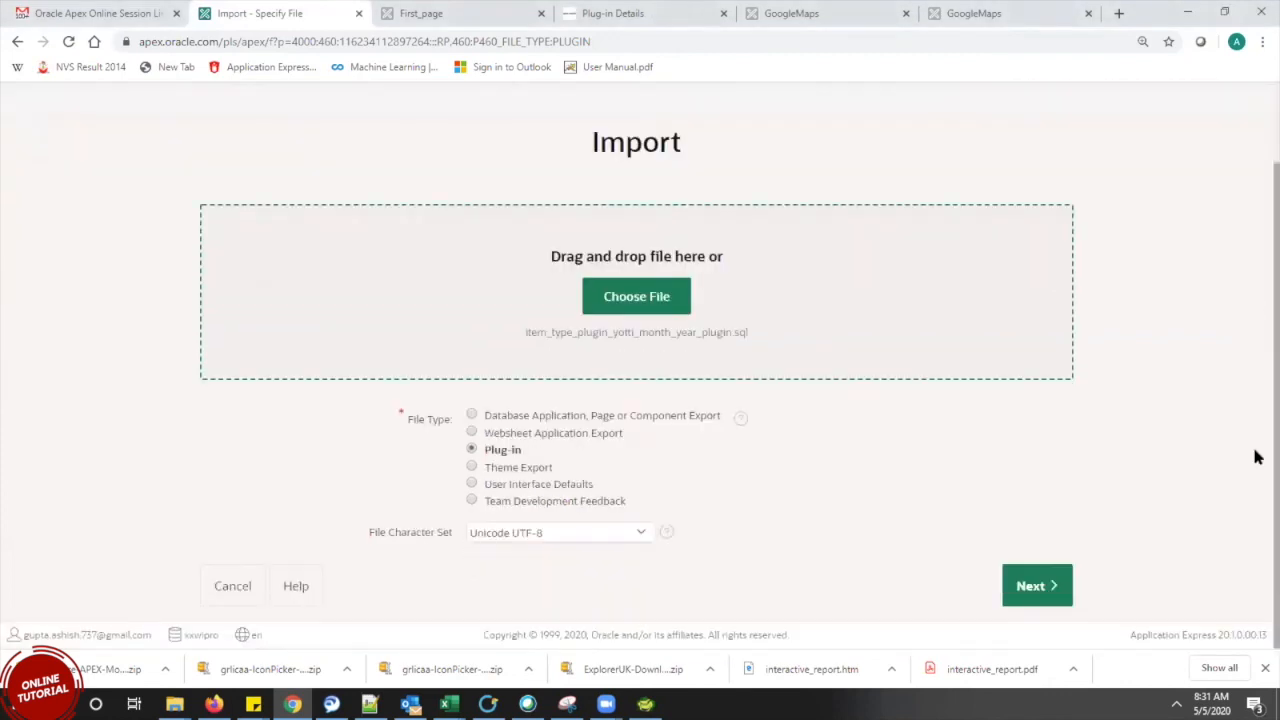
click(1041, 588)
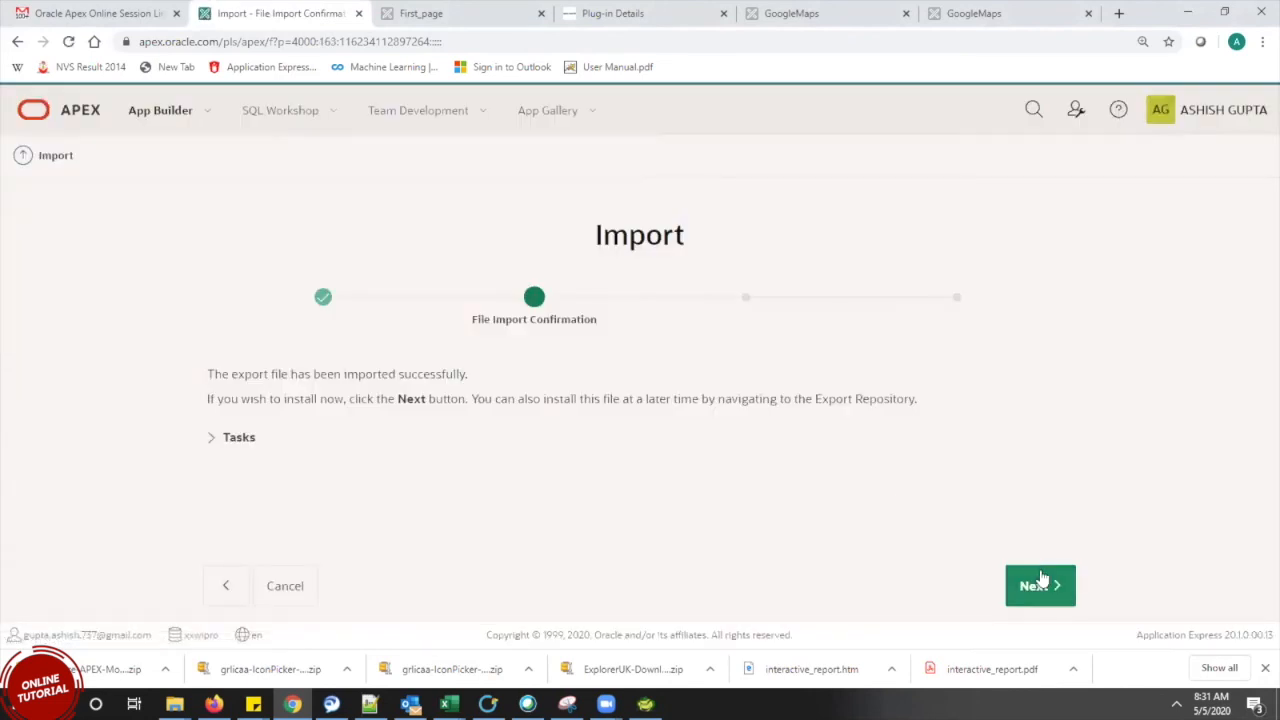
Confirm the file import and install the Month/Year Picker item plug-in (version 1.1)
click(1037, 585)
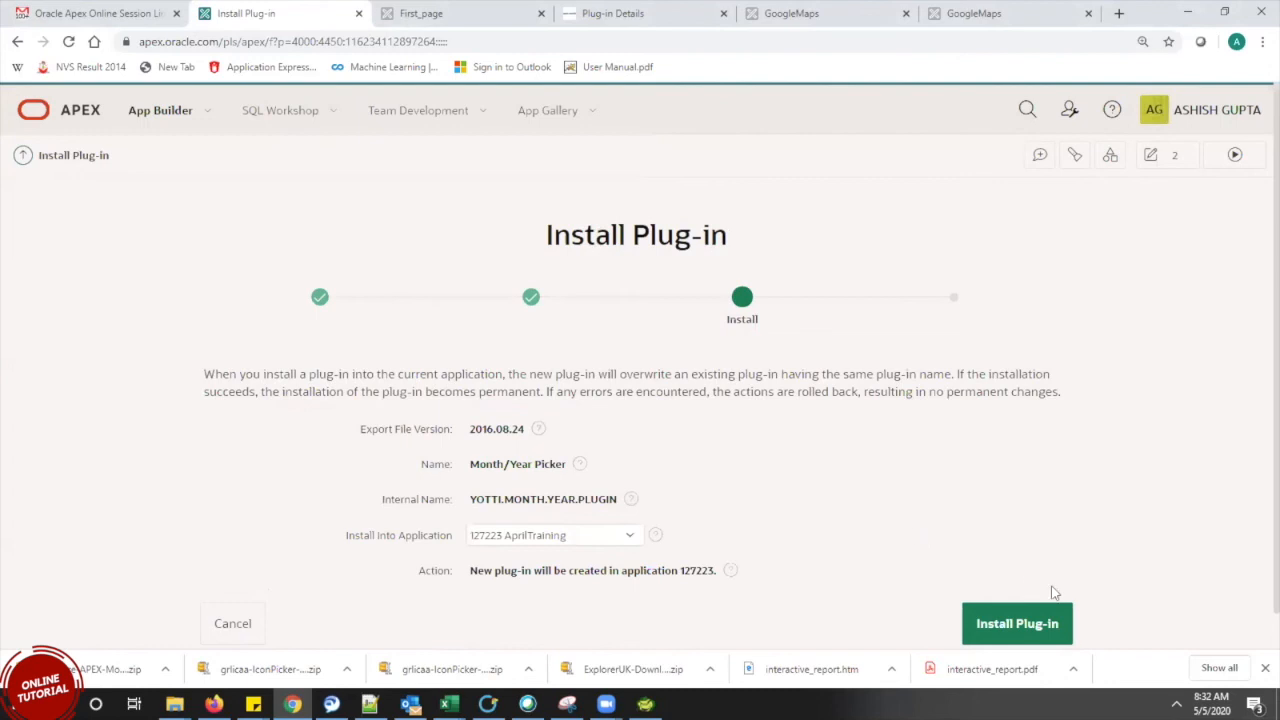
click(1053, 592)
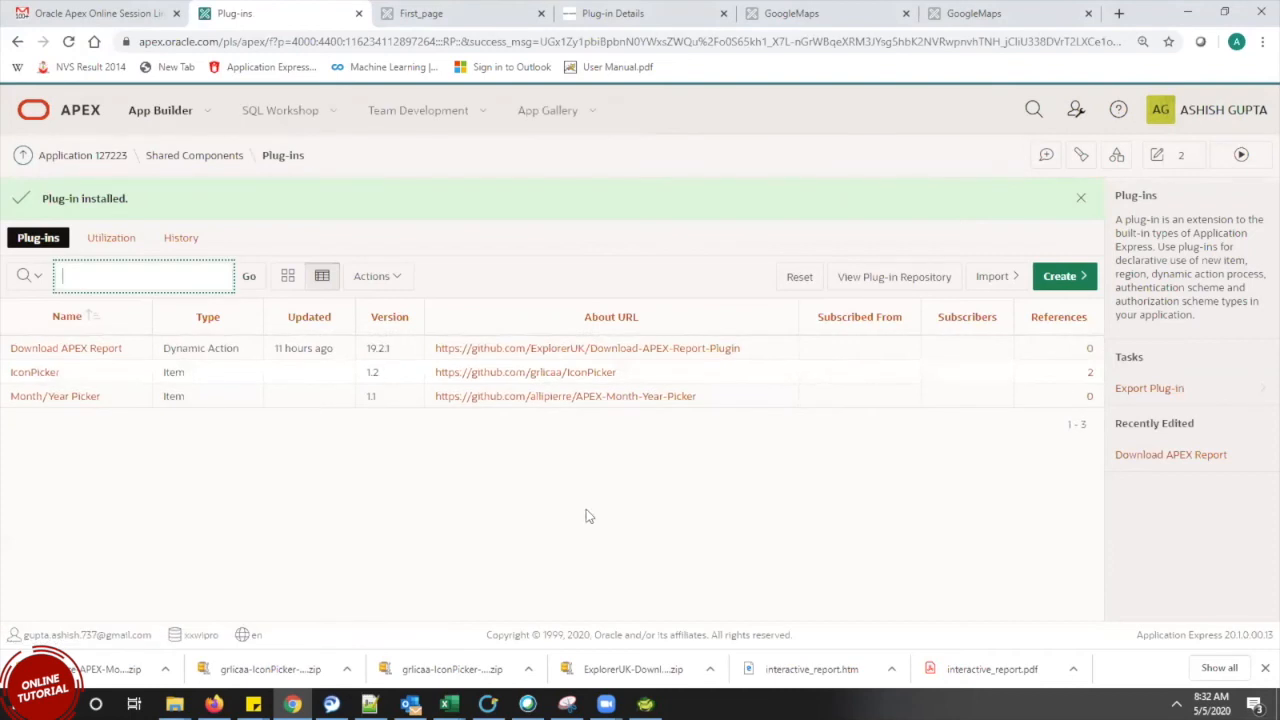
double_click(180, 397)
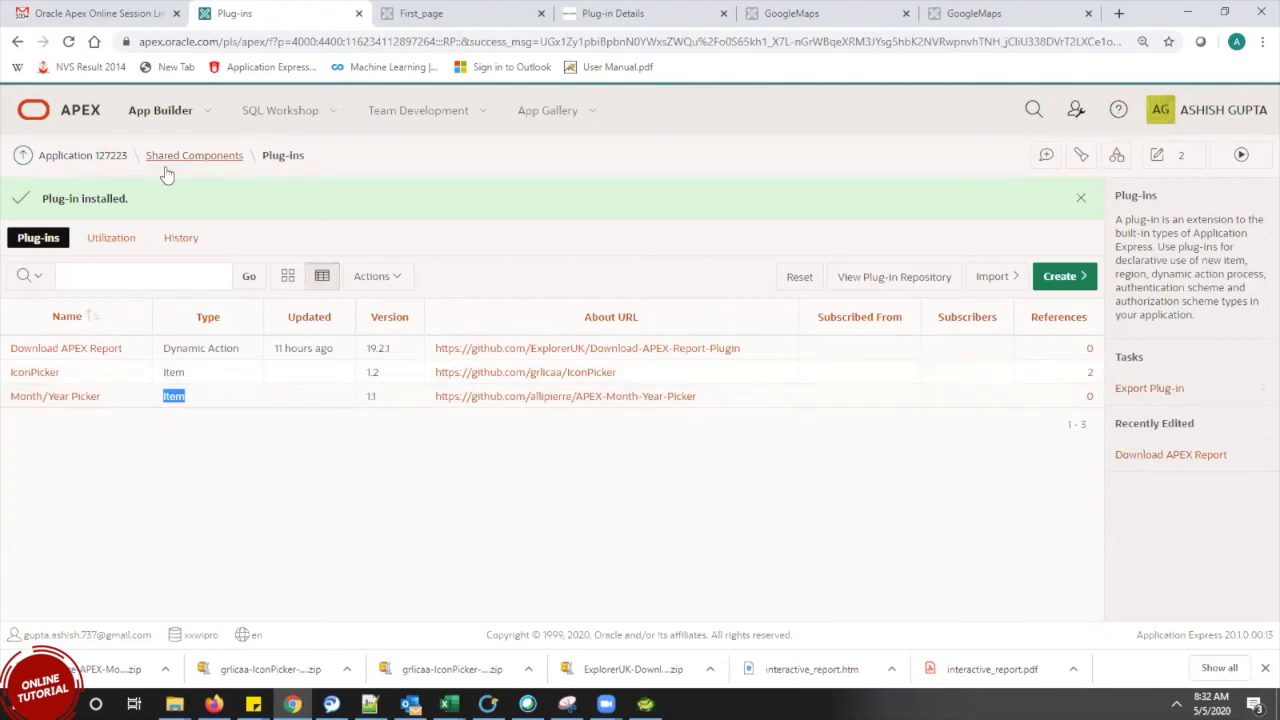
Open page 2 (First_page) and create a new item named P2_NEW_DATE in the plugin region
click(93, 158)
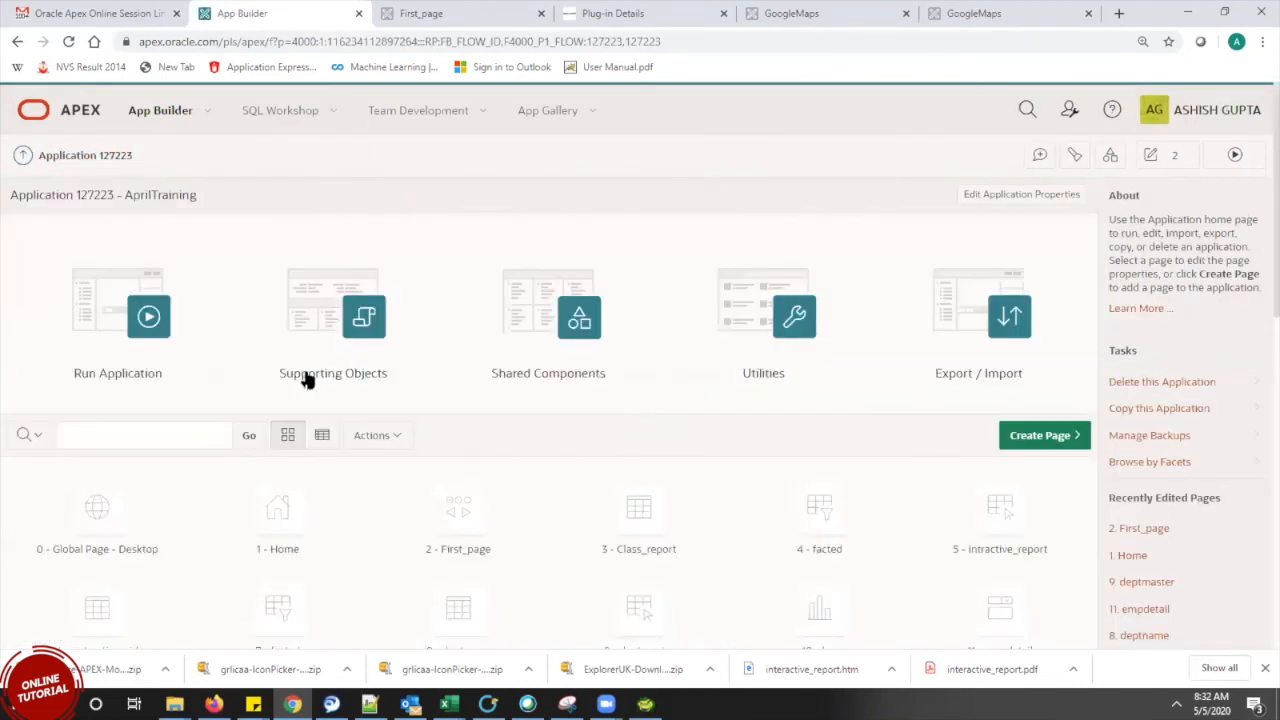
click(422, 507)
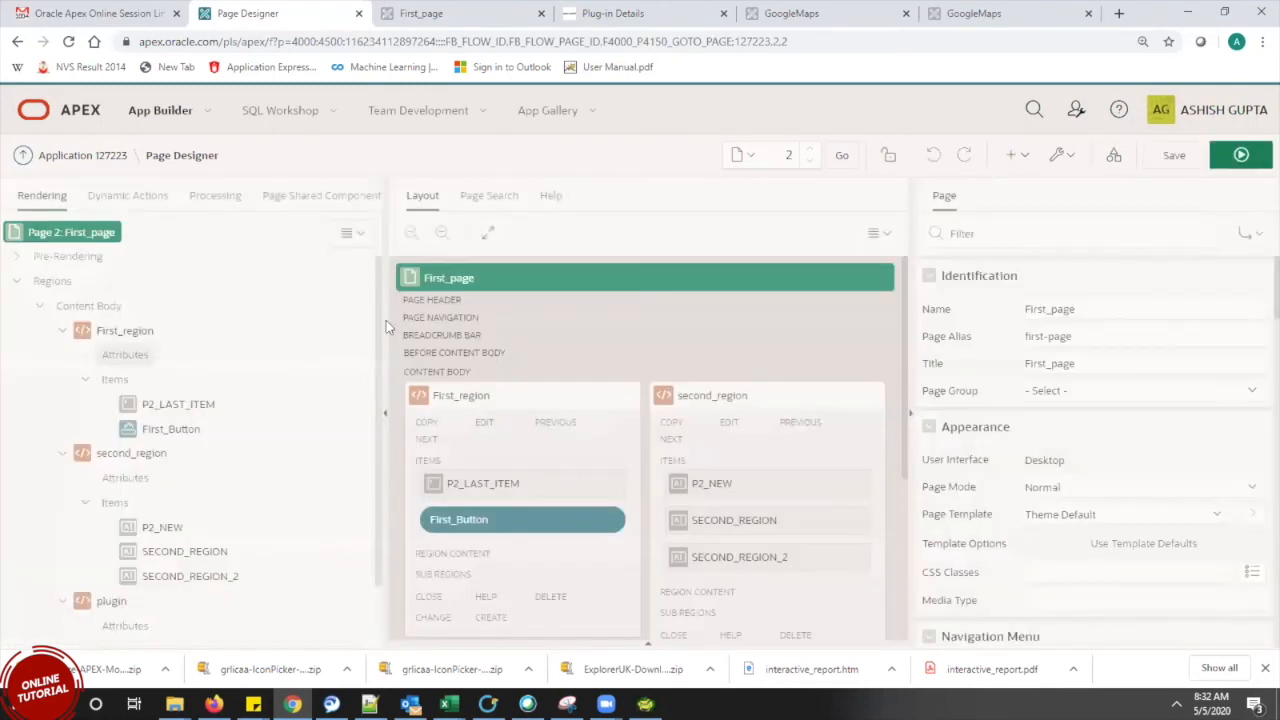
scroll(376, 312, down, 1)
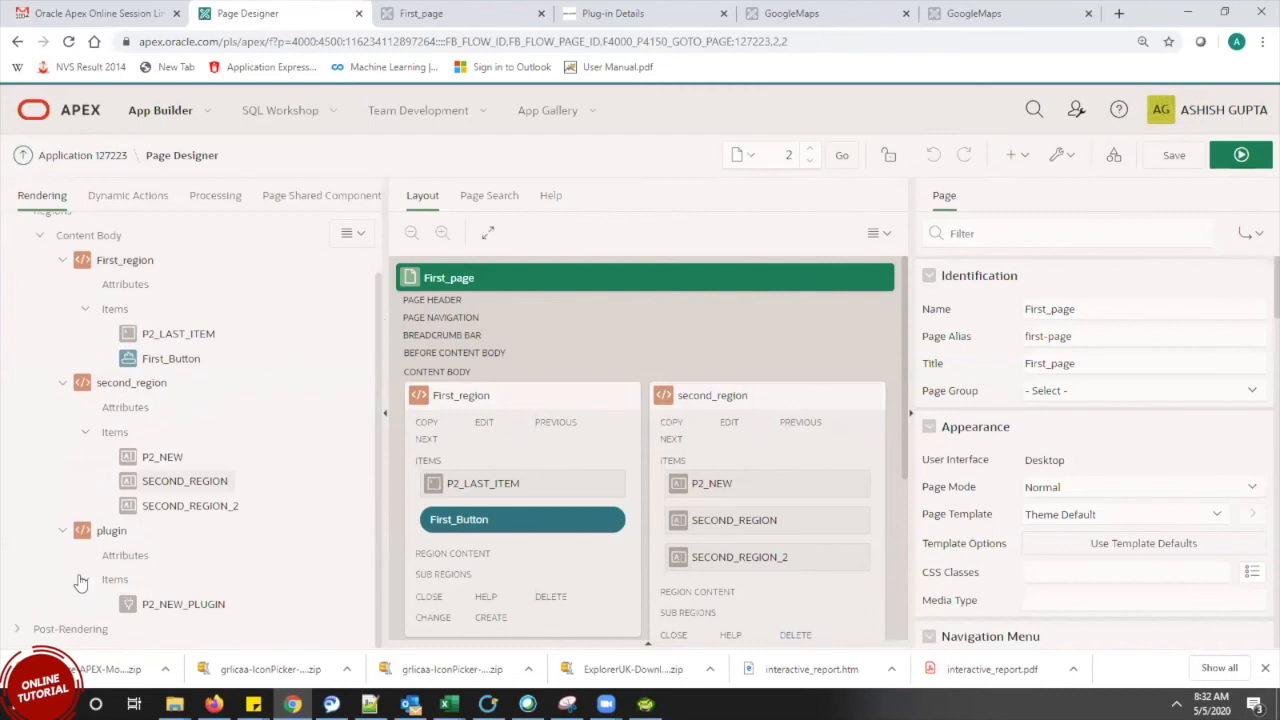
click(114, 579)
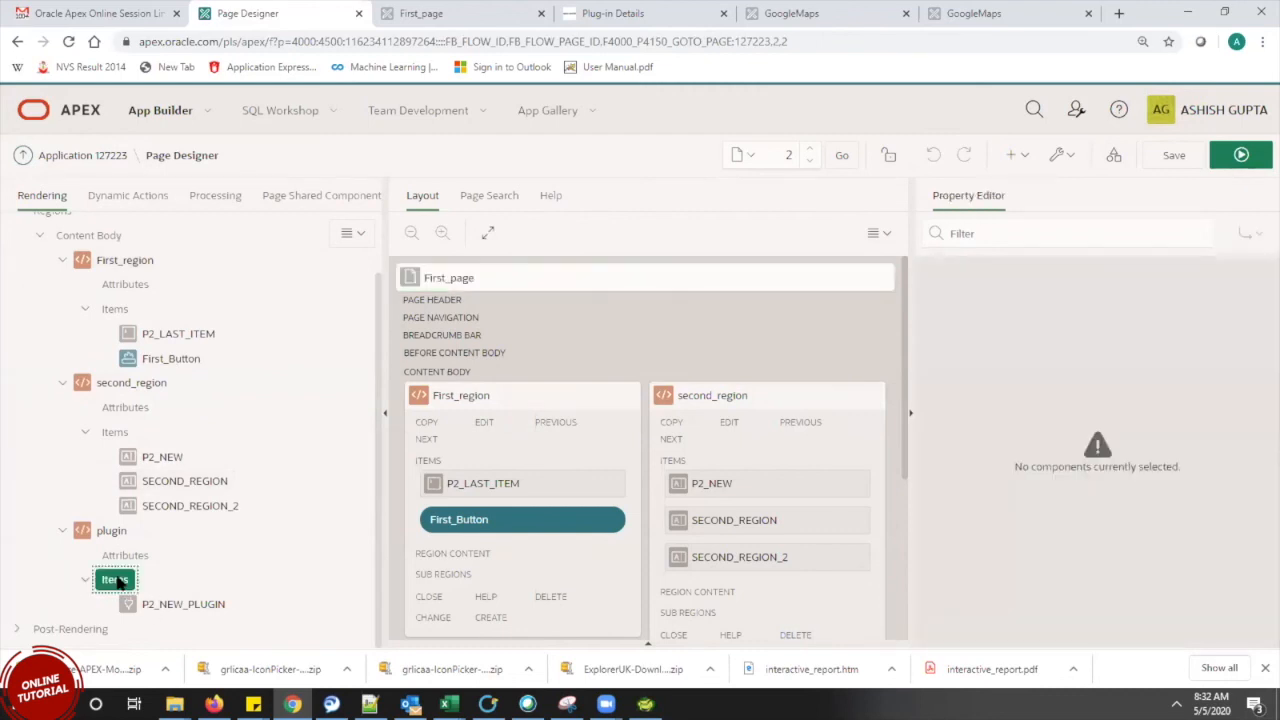
right_click(114, 579)
click(214, 468)
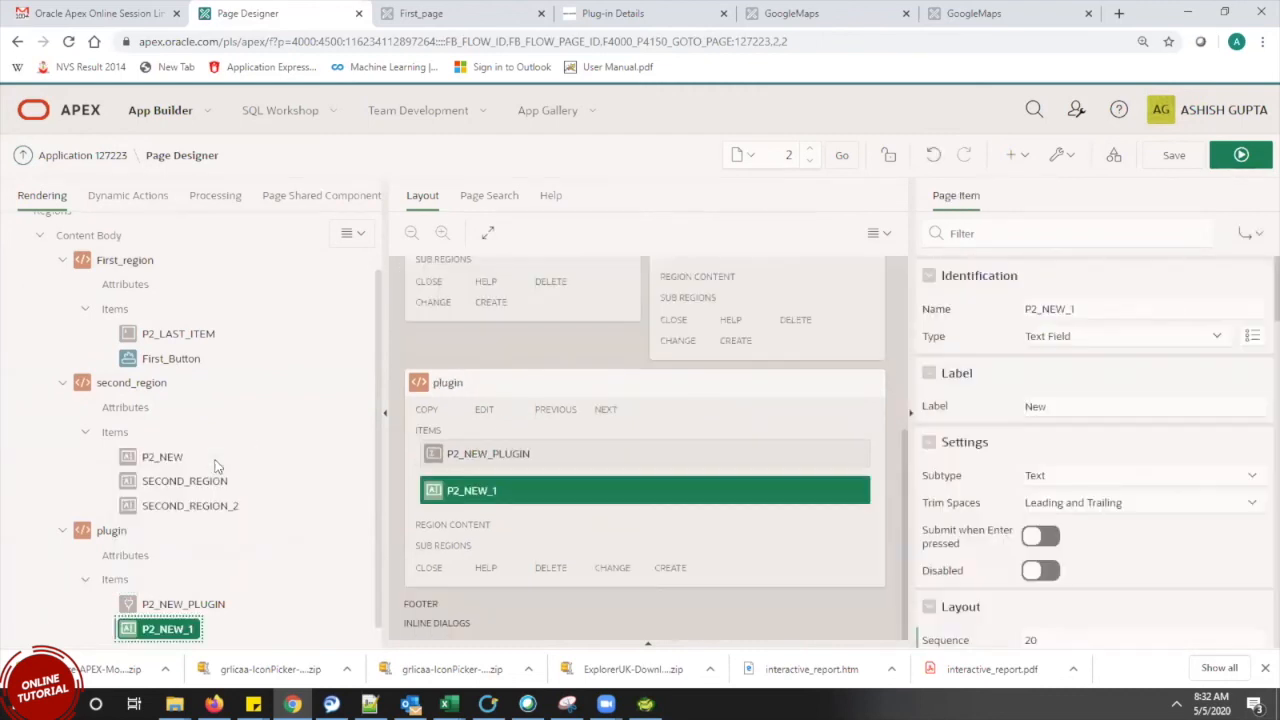
click(1142, 310)
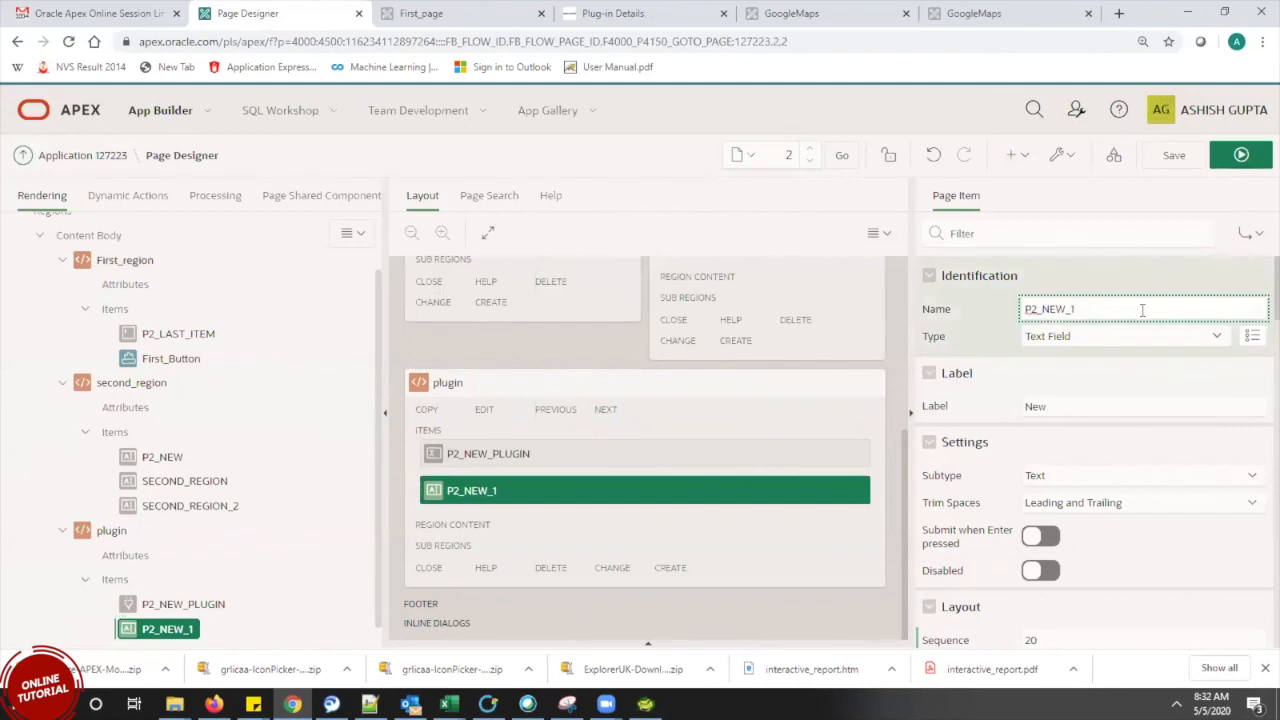
key(BackSpace)
text(DATE)
Make P2_NEW_DATE a Month/Year Picker item with the Optional template and save the page
click(1210, 336)
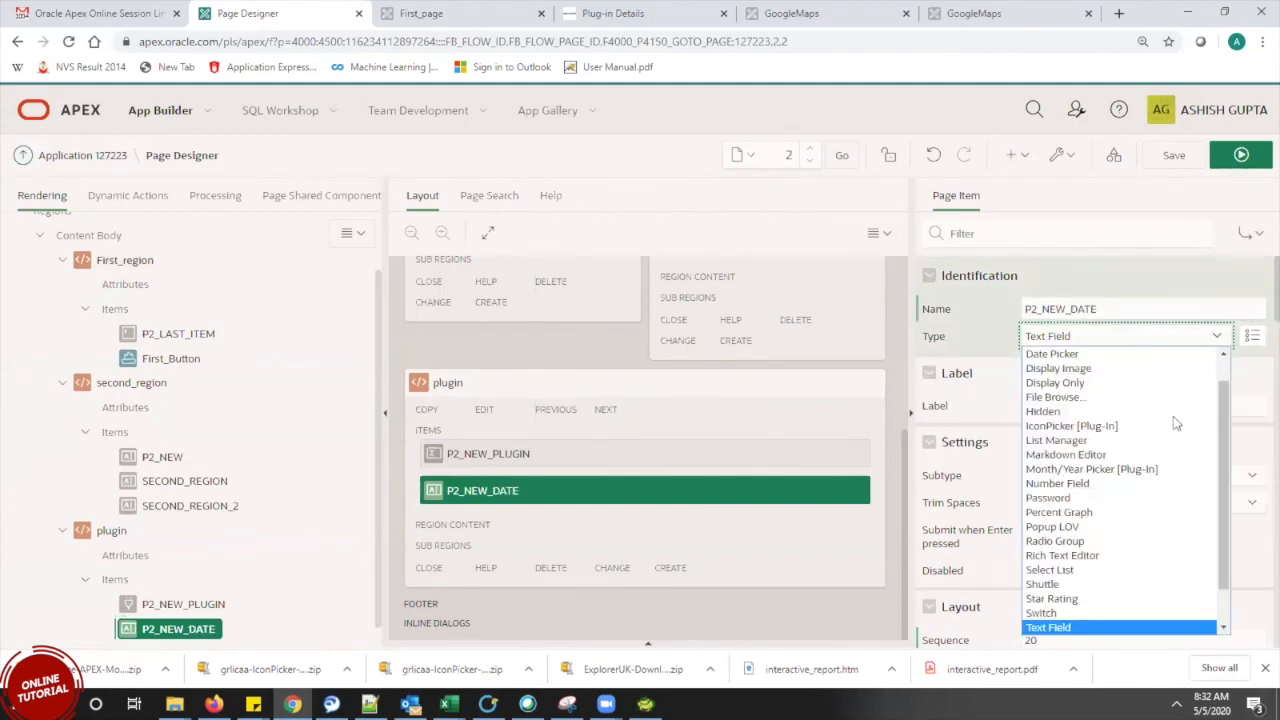
click(1140, 470)
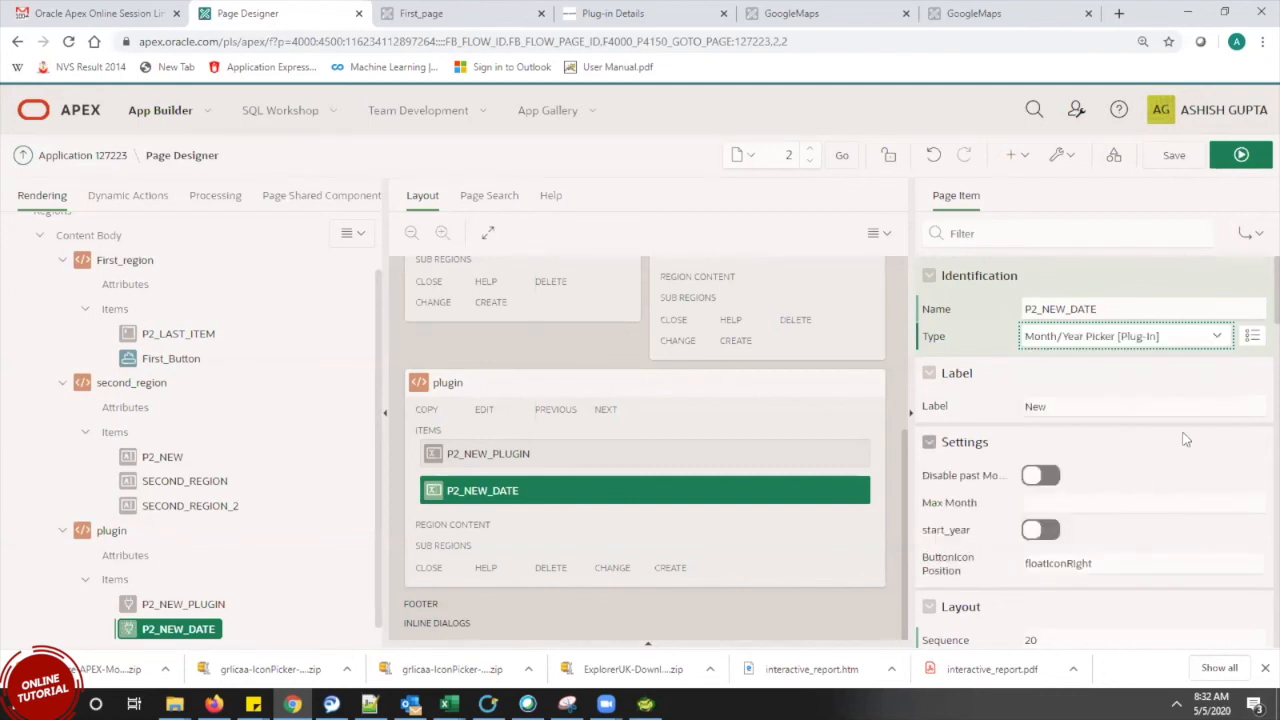
scroll(1257, 320, down, 5)
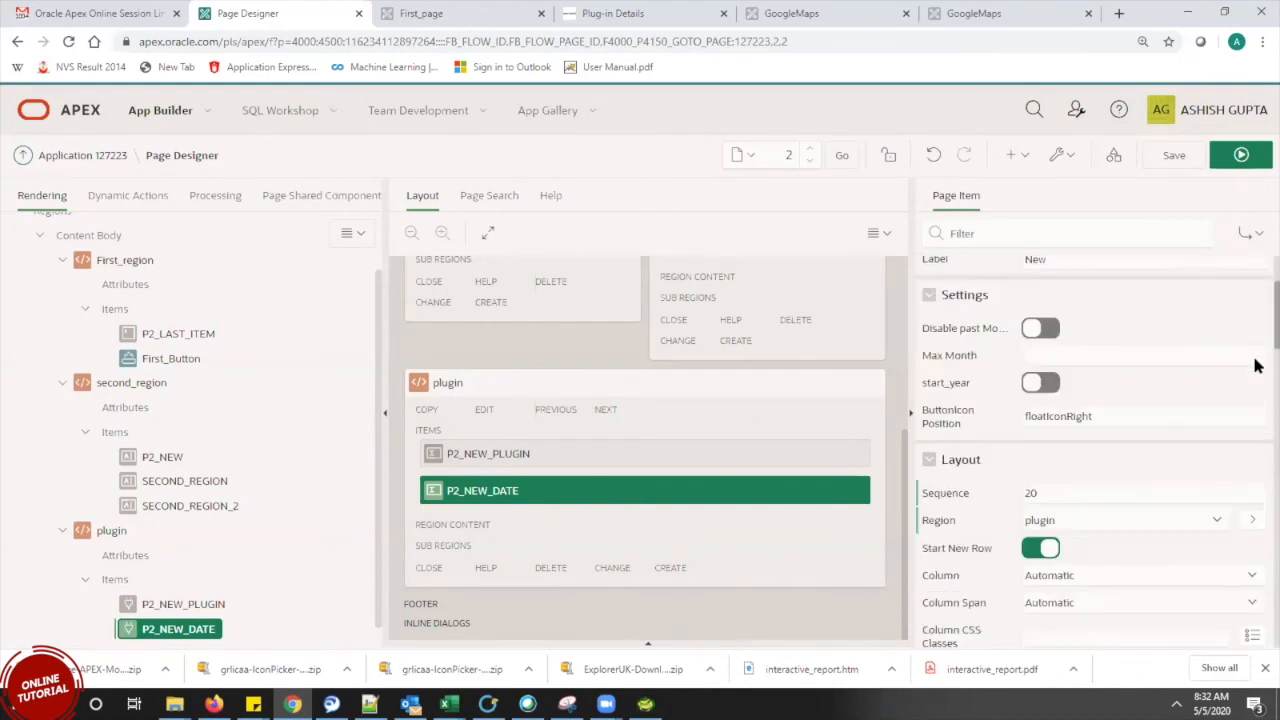
click(1198, 403)
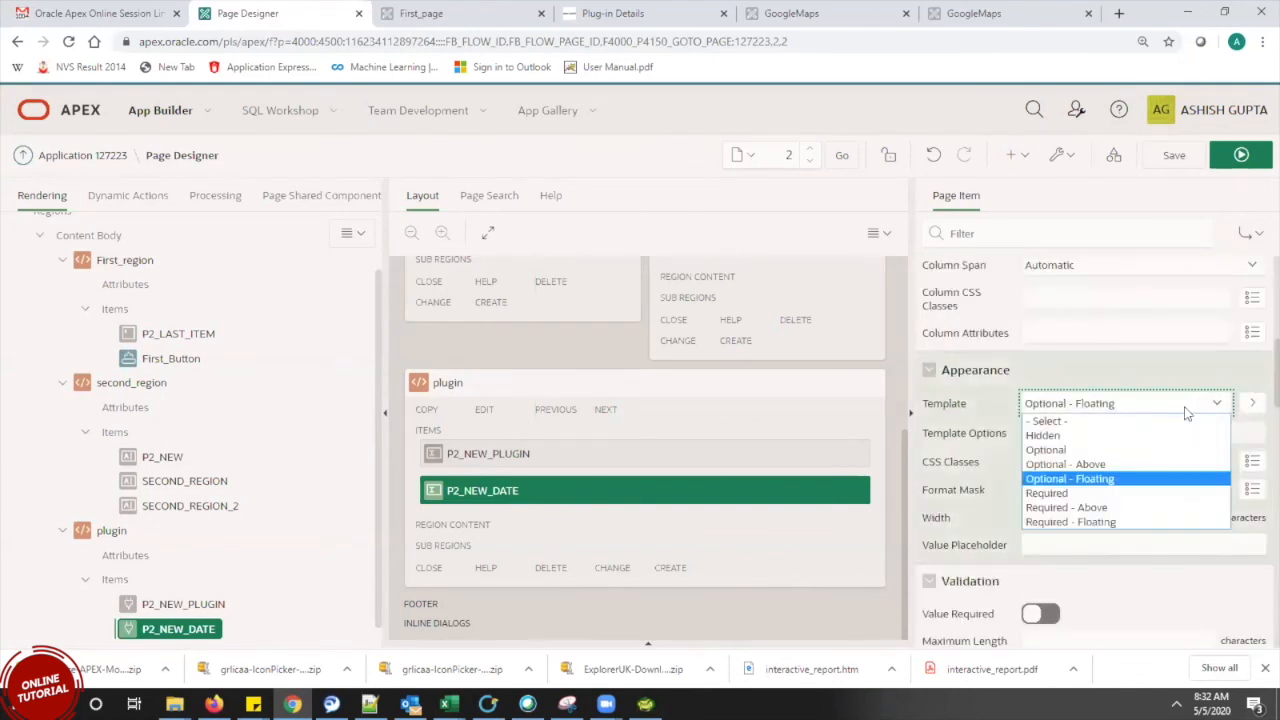
click(1149, 450)
click(1172, 157)
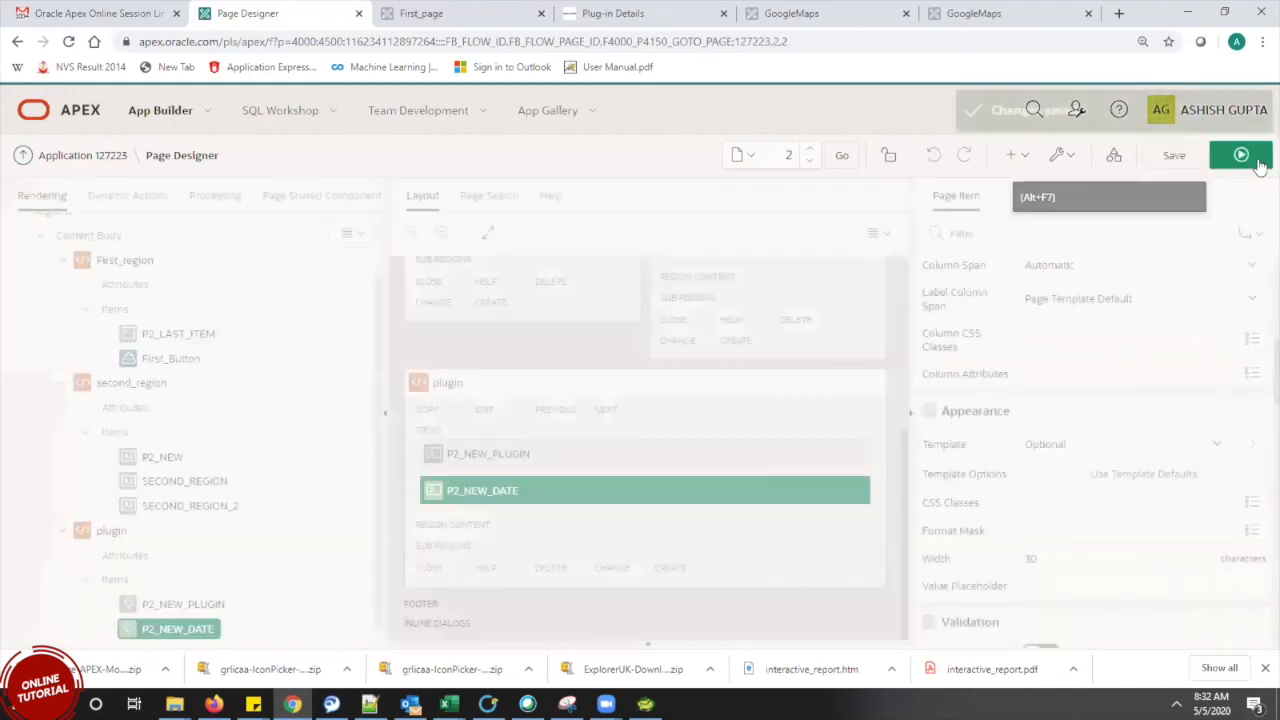
Run the page and open the New field's picker, browsing back through earlier years
click(1241, 156)
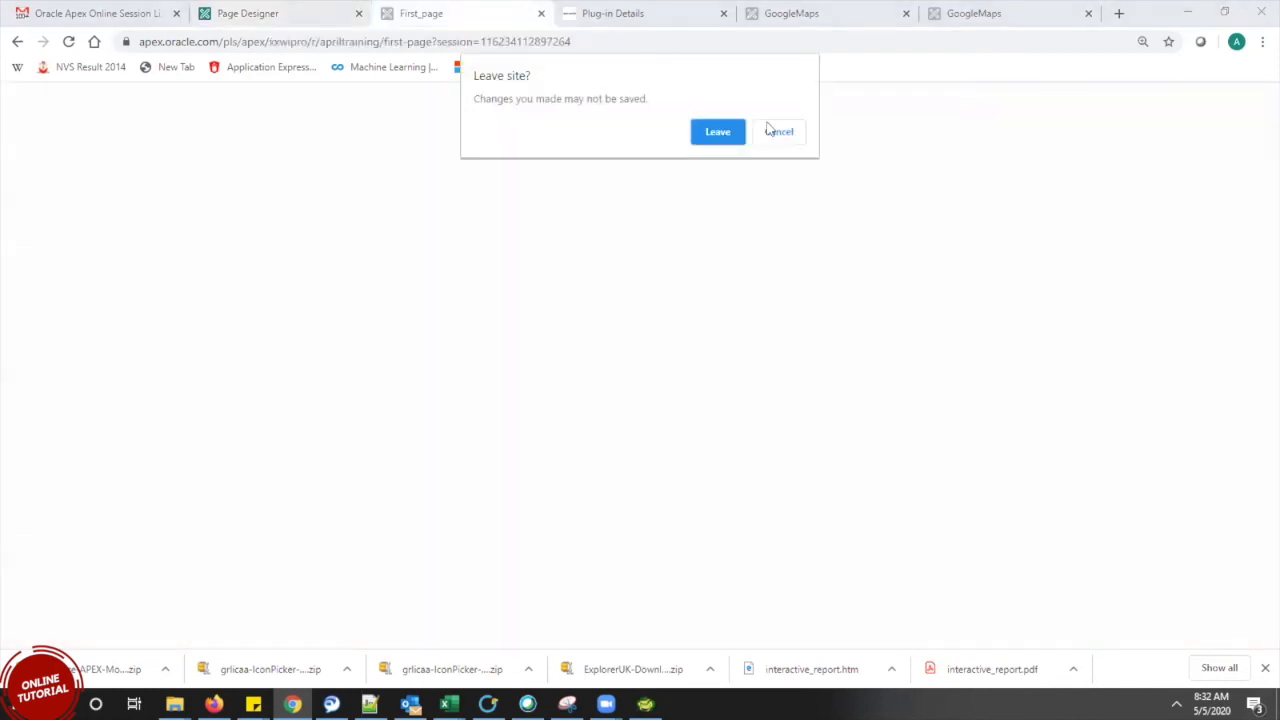
click(717, 132)
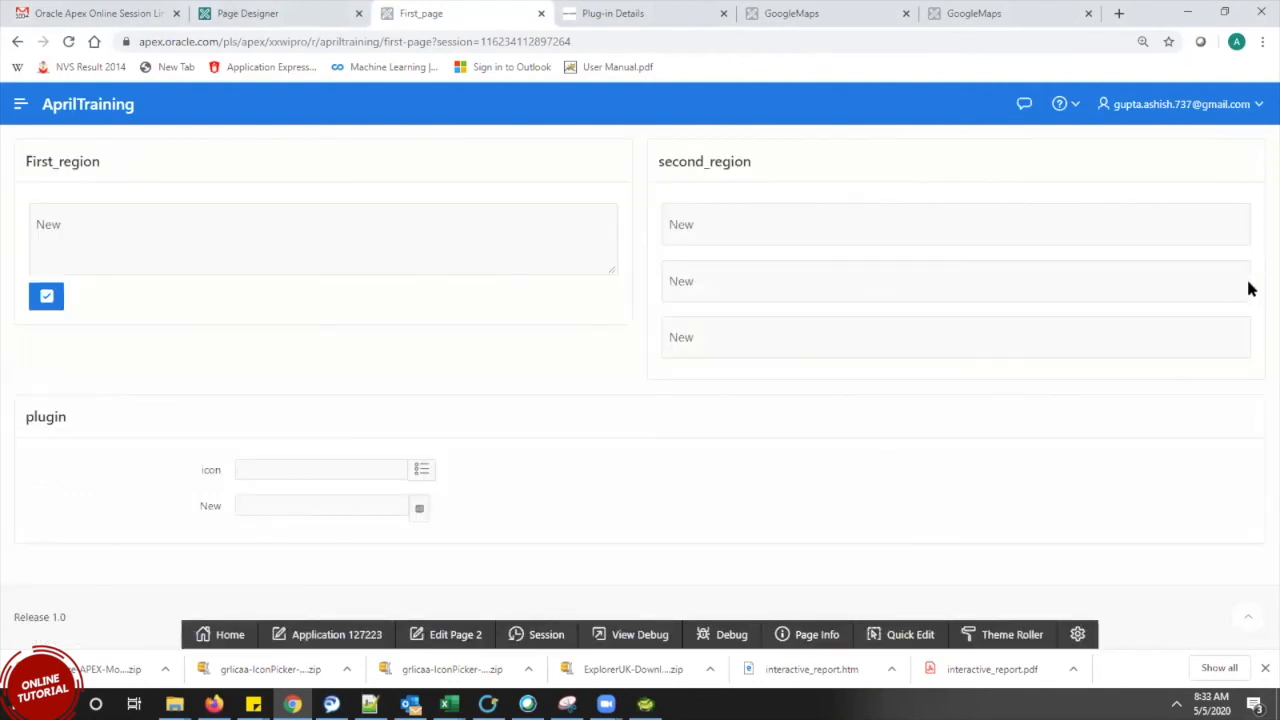
click(420, 509)
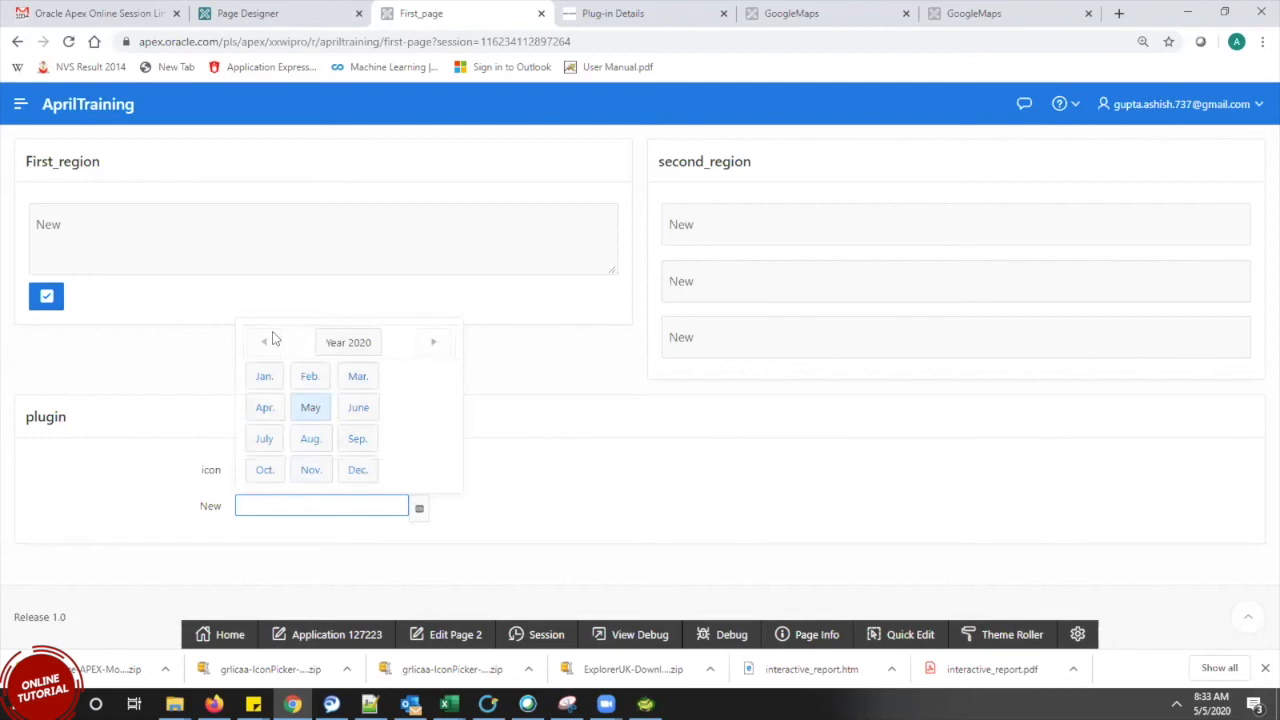
click(357, 346)
click(268, 343)
click(272, 344)
click(266, 343)
click(266, 343)
click(266, 343)
Page forward to year 2032 and pick May, setting the New field to 05/2032
click(430, 345)
click(430, 345)
click(430, 345)
click(430, 345)
click(315, 407)
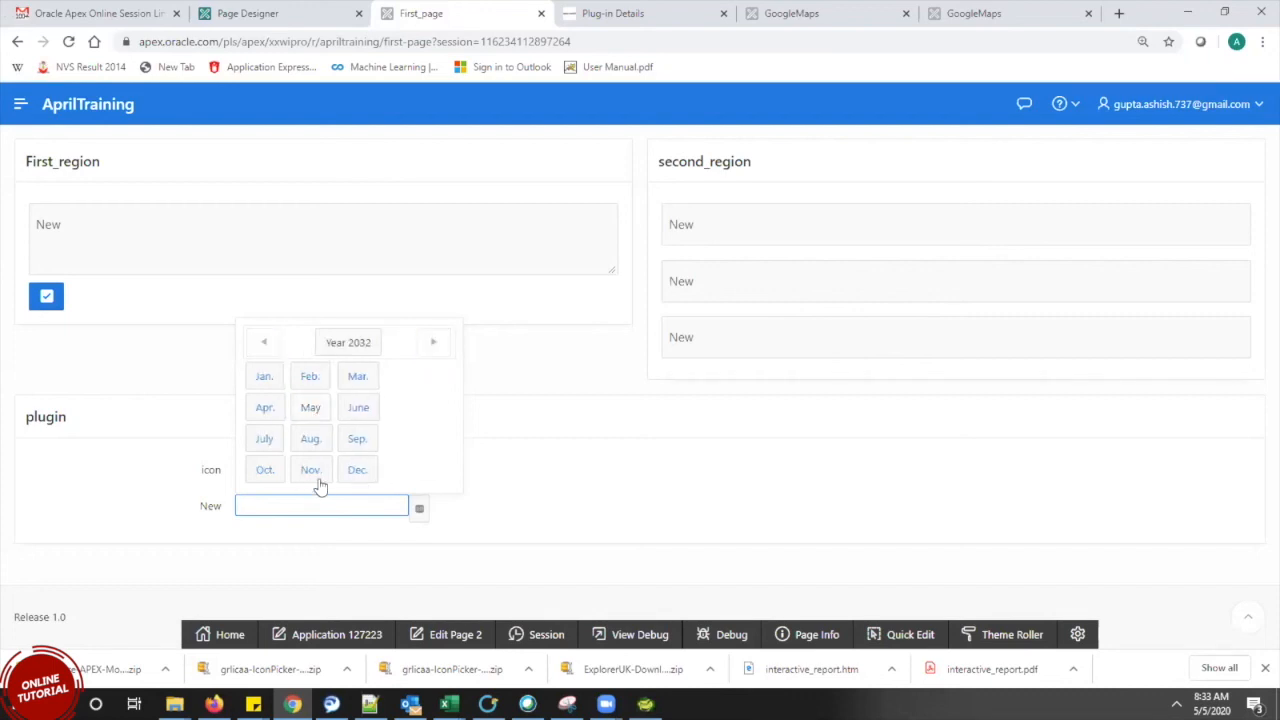
click(310, 408)
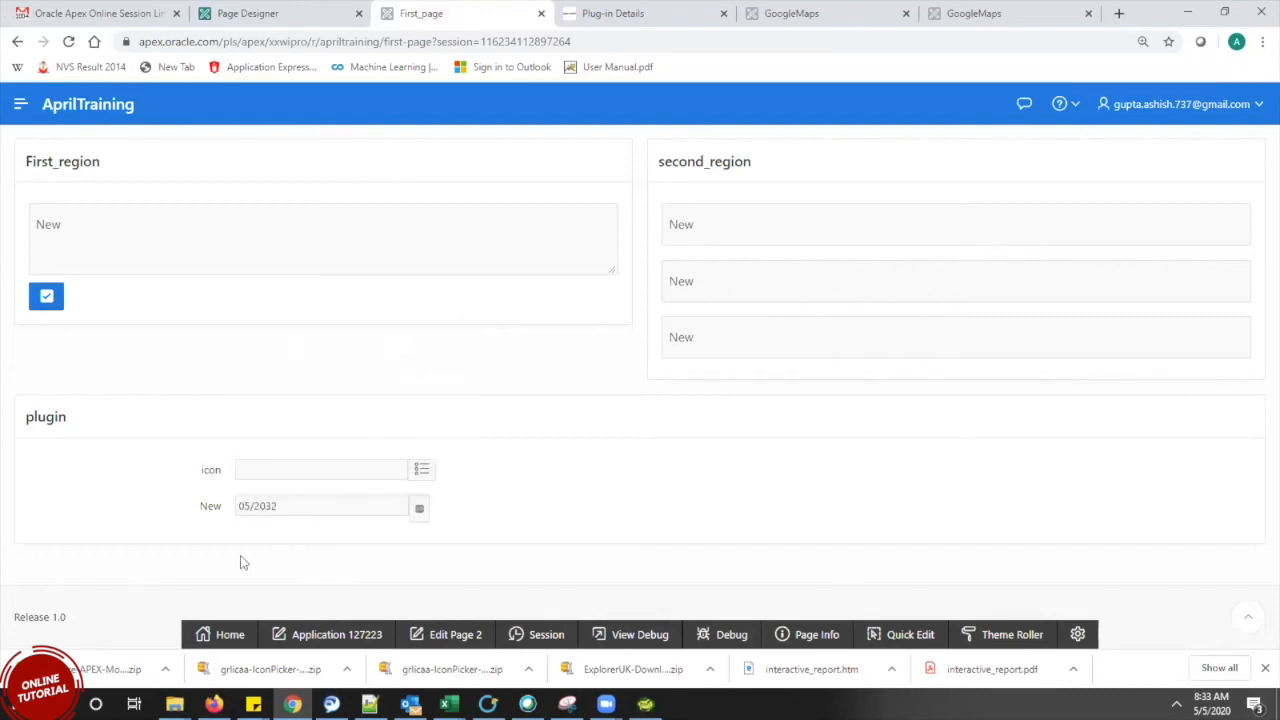
Reopen the New field's picker and browse the year grid back and forth, then close it
click(303, 508)
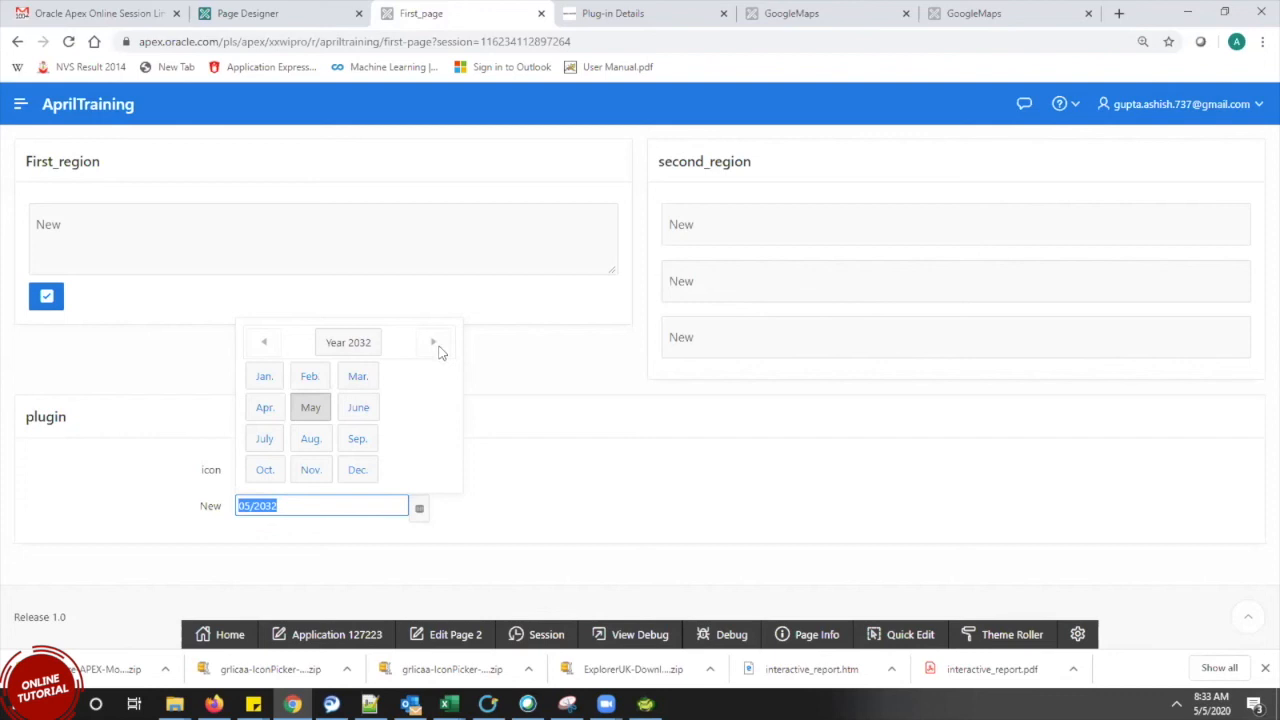
click(345, 346)
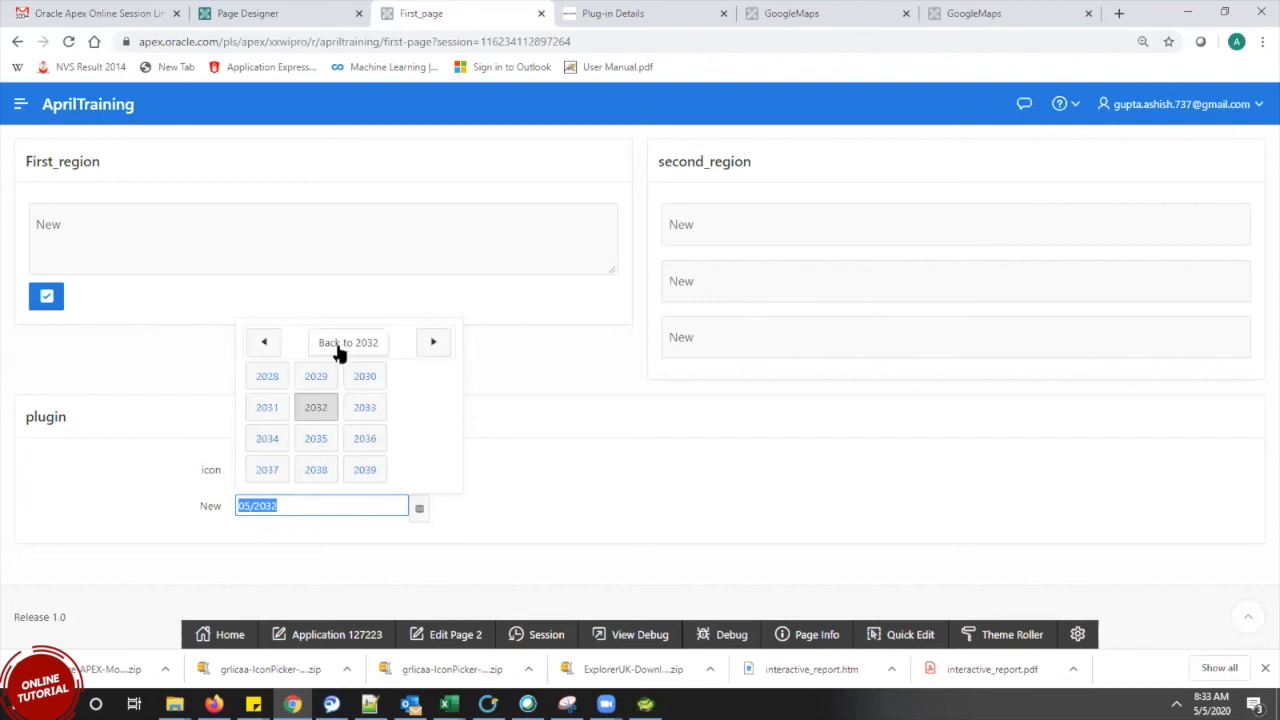
double_click(258, 350)
click(258, 350)
click(258, 350)
click(258, 350)
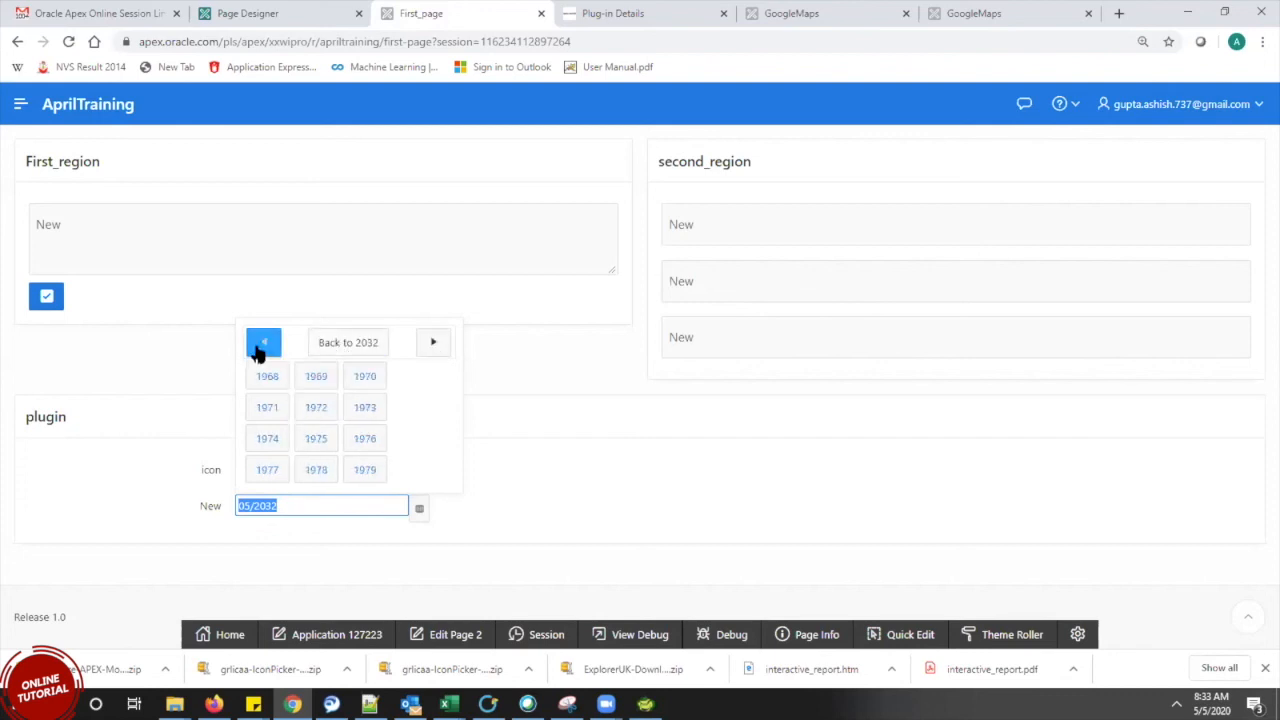
click(258, 350)
click(258, 350)
click(258, 350)
click(258, 350)
click(258, 350)
click(258, 350)
click(258, 350)
click(436, 346)
double_click(436, 346)
double_click(436, 346)
click(436, 346)
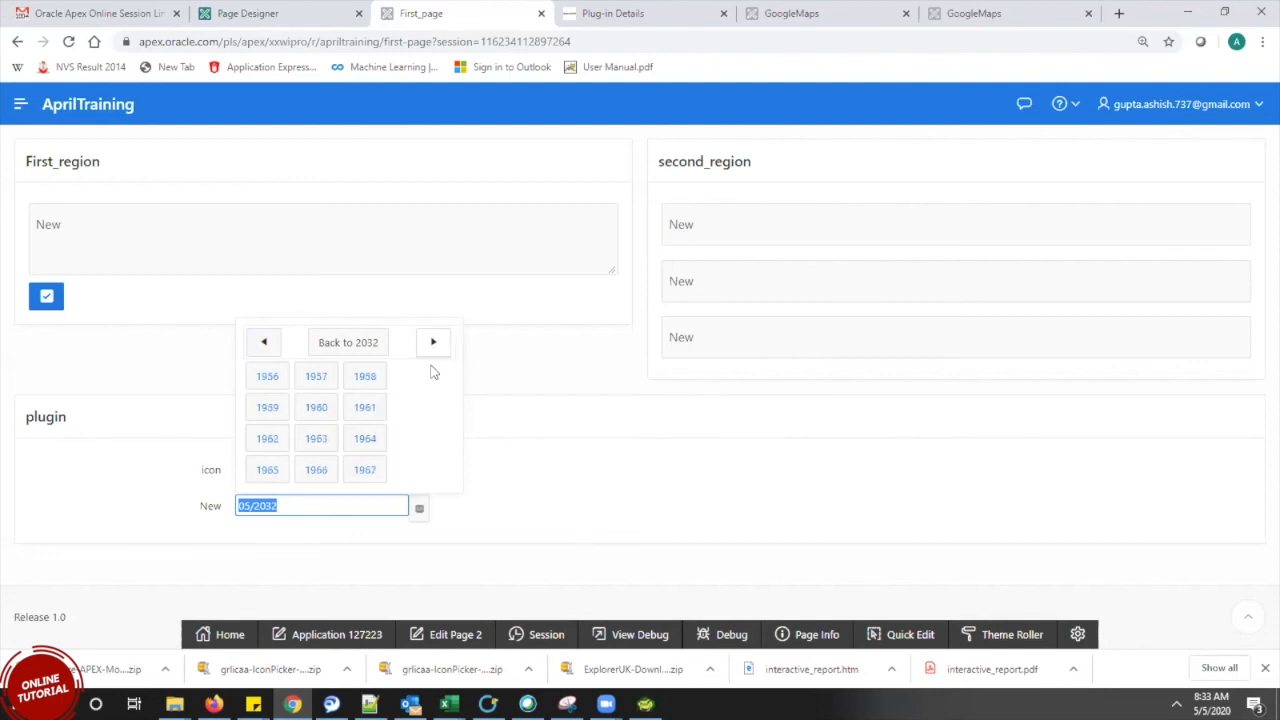
click(565, 490)
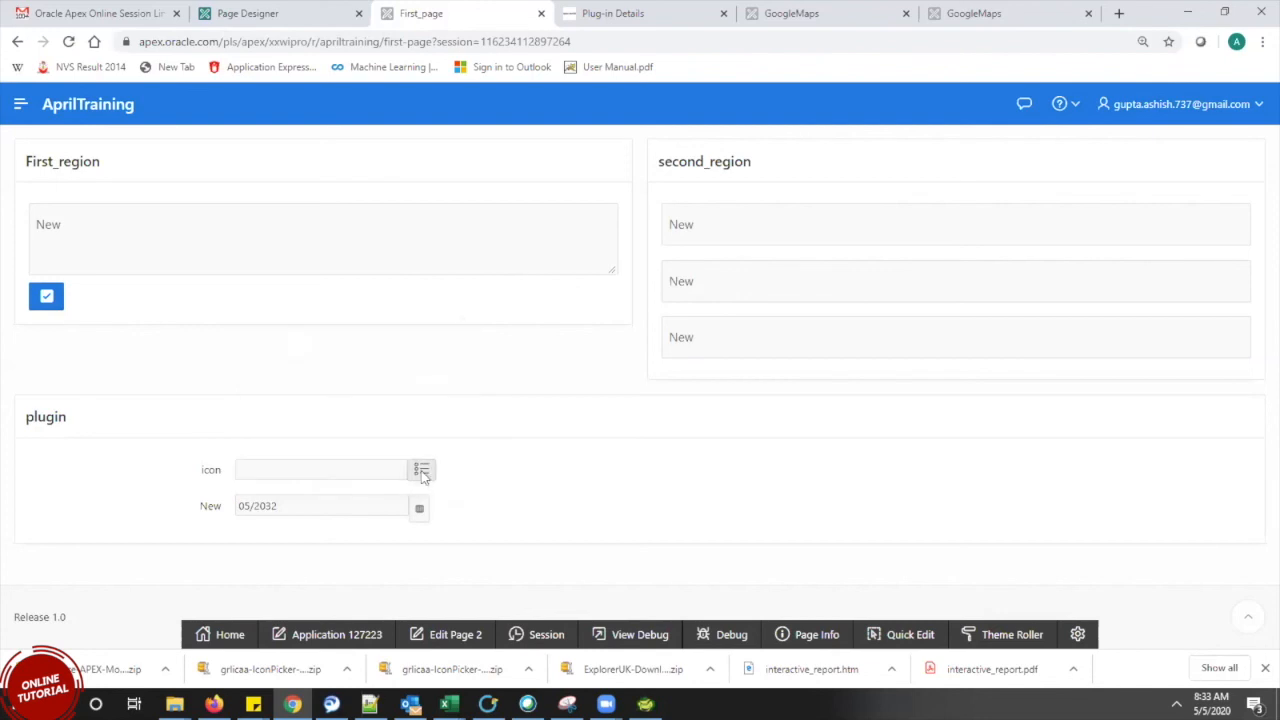
Briefly check the icon picker, then choose August so the New field reads 08/2032
click(420, 469)
click(876, 106)
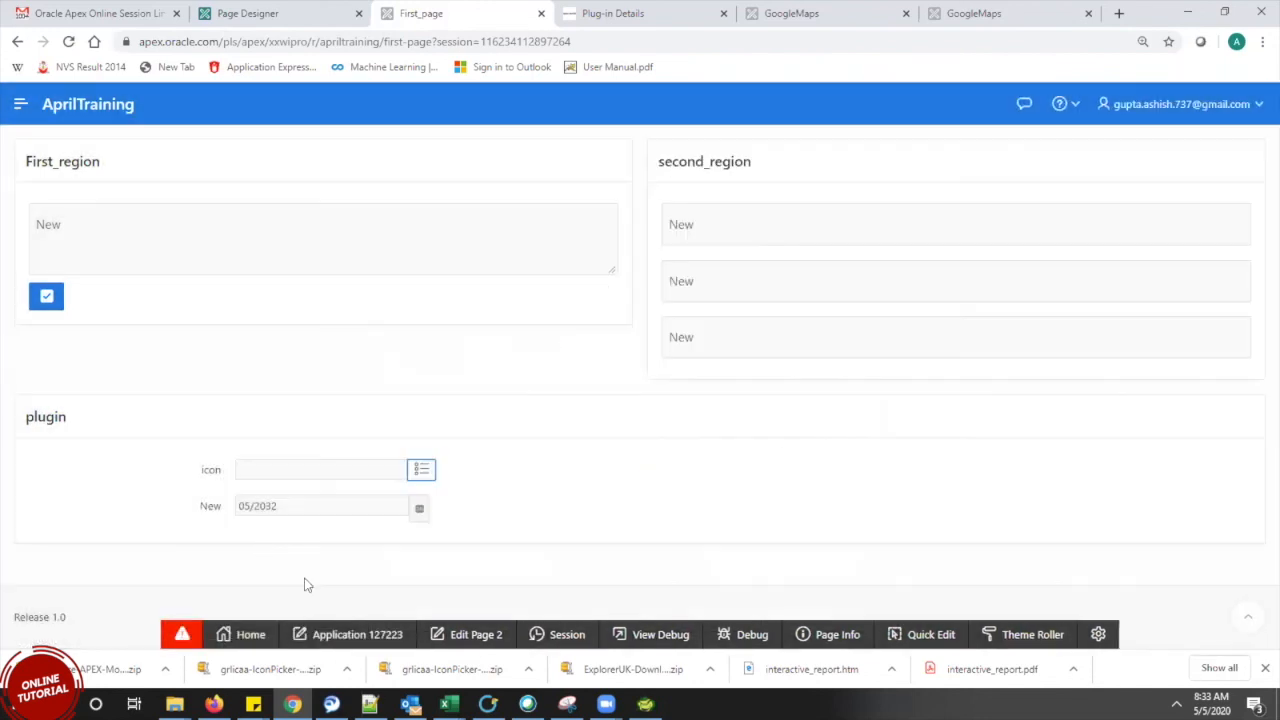
click(420, 509)
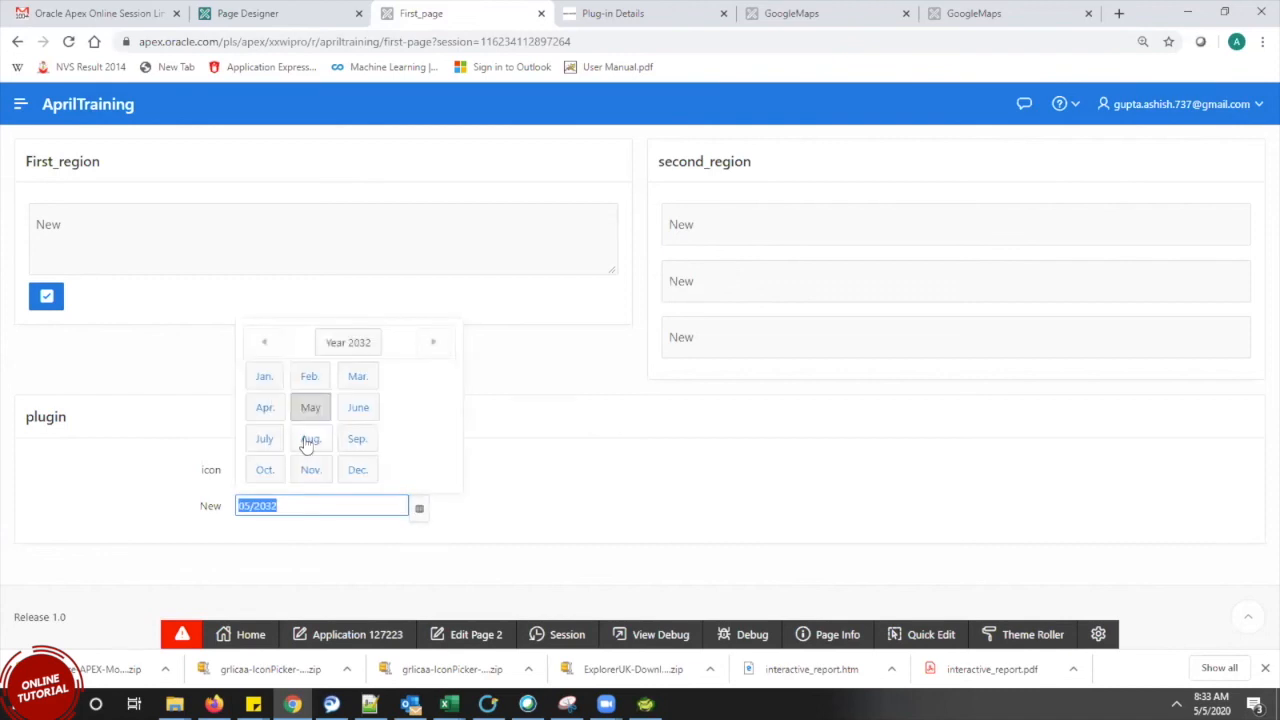
click(309, 441)
click(420, 509)
click(514, 509)
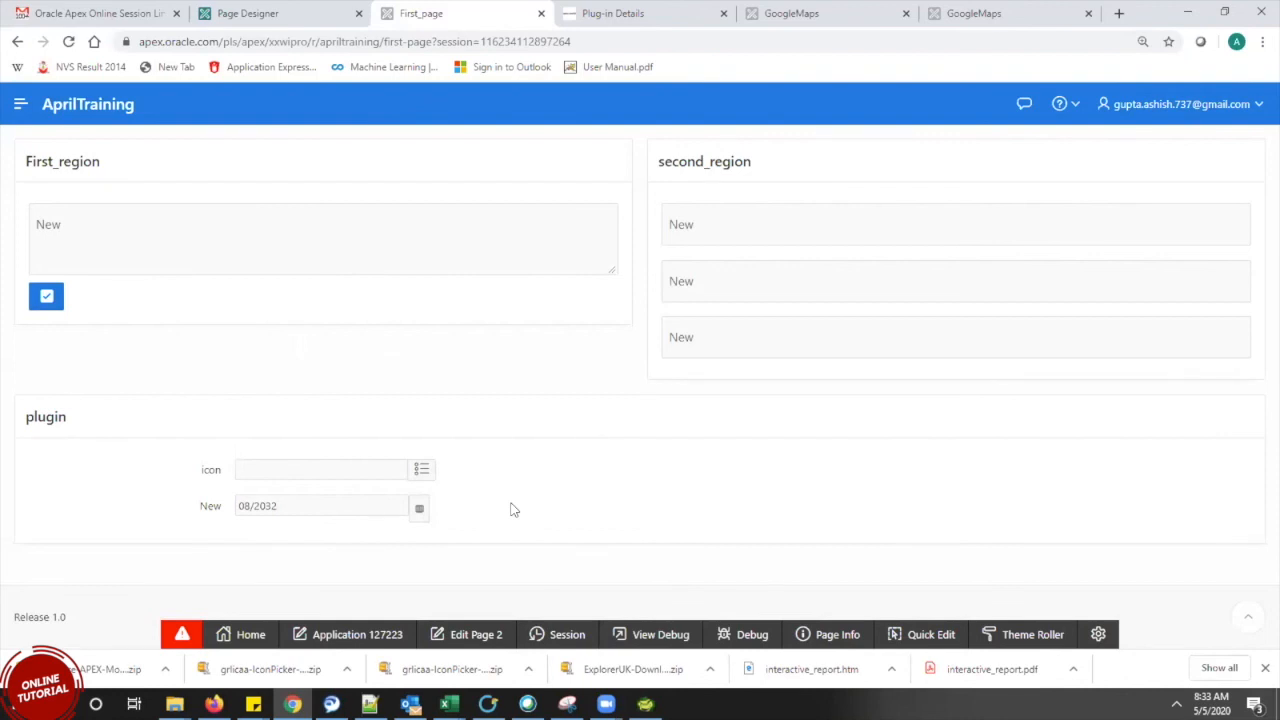
click(634, 12)
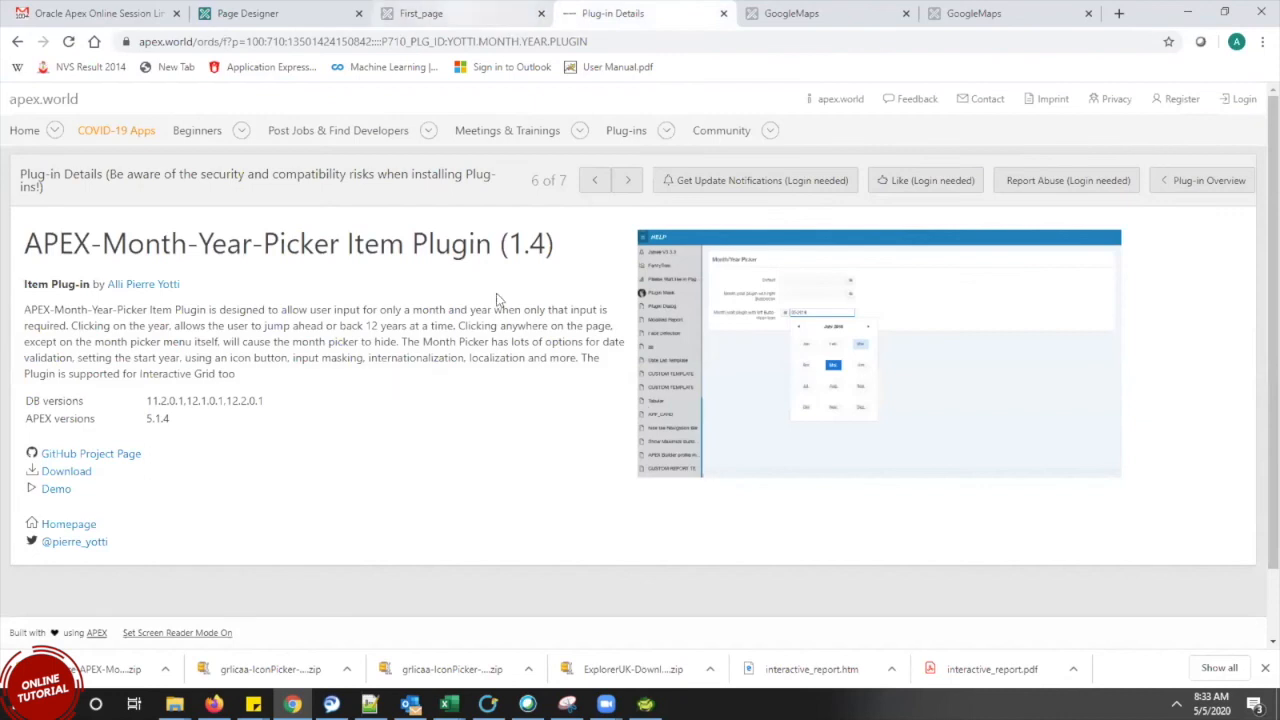
Review the apex.world details page for the APEX-Month-Year-Picker Item Plugin (1.4)
key(ctrl+shift+Tab)
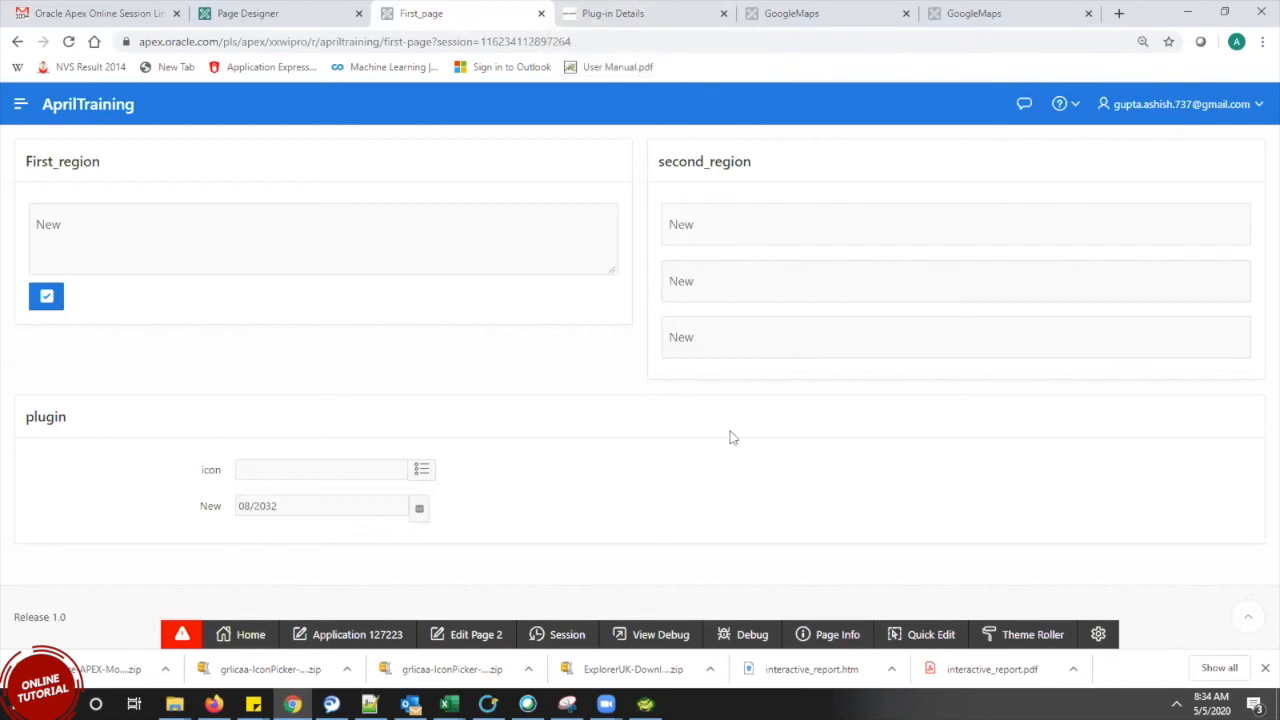
click(614, 8)
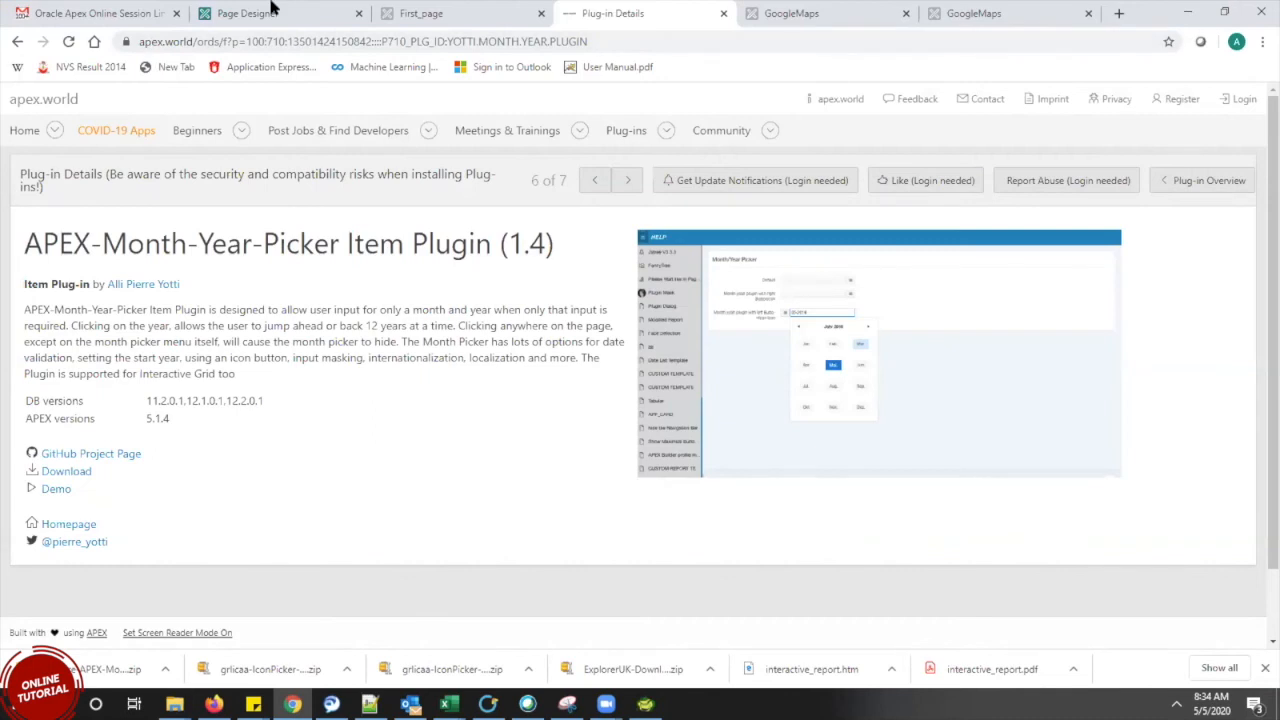
click(270, 8)
Show Application 127223's installed plug-ins under Shared Components, then return to the running First_page showing 08/2032
click(98, 160)
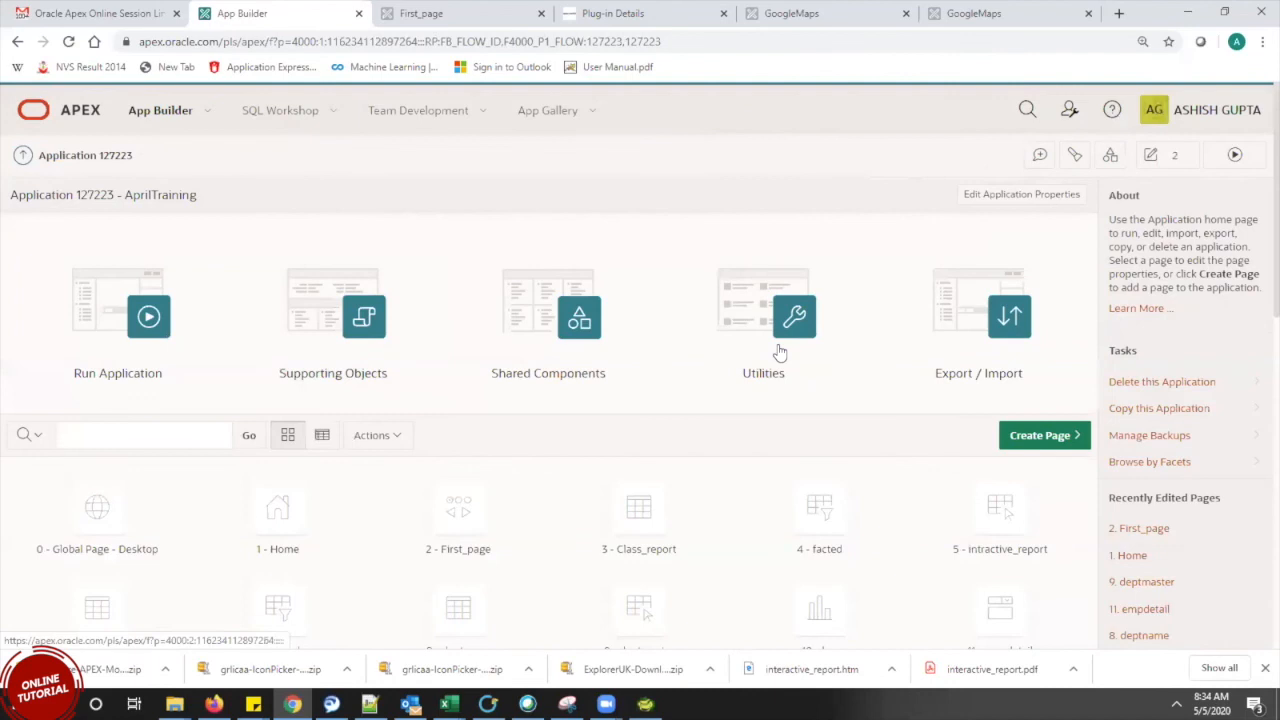
click(594, 303)
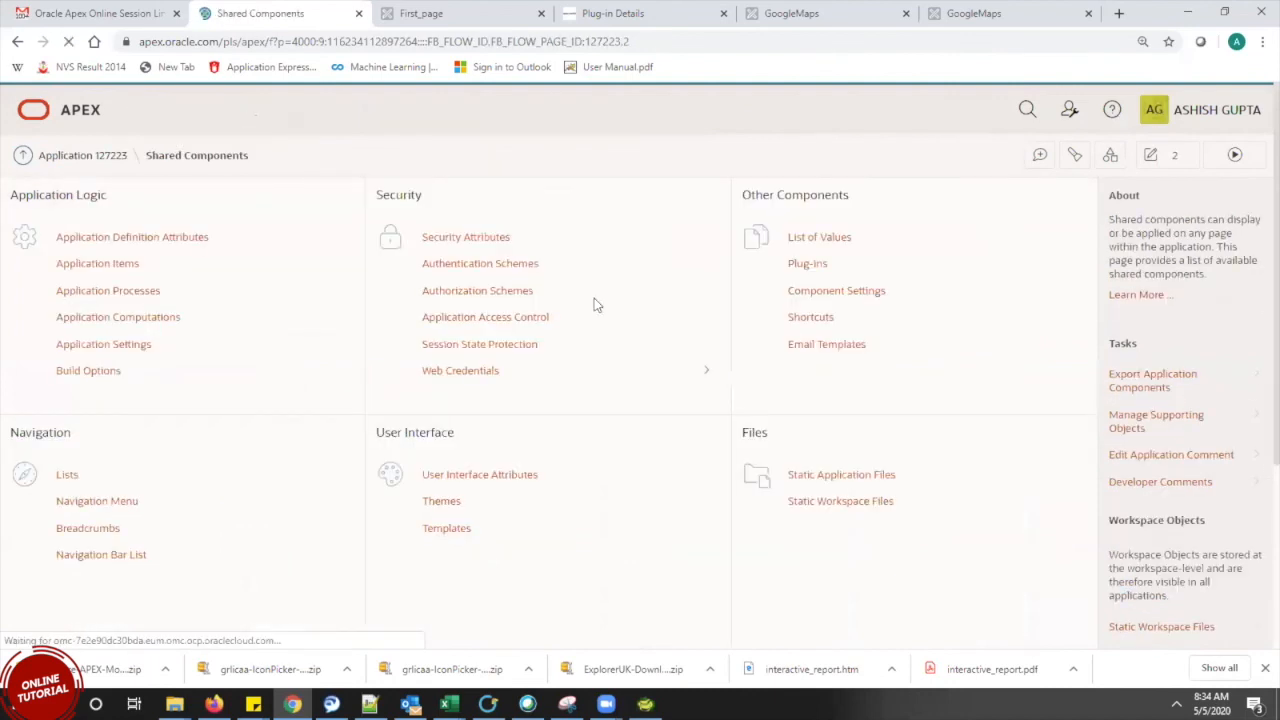
click(809, 268)
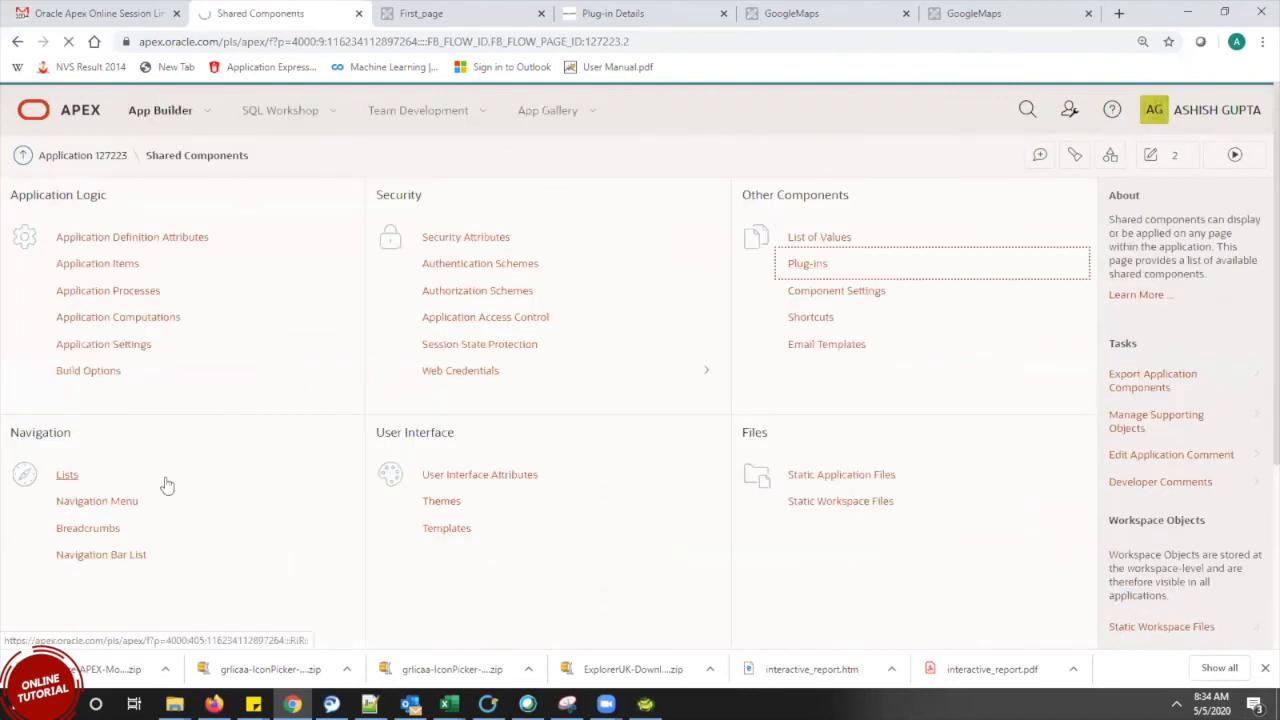
drag(183, 306, 216, 498)
click(421, 12)
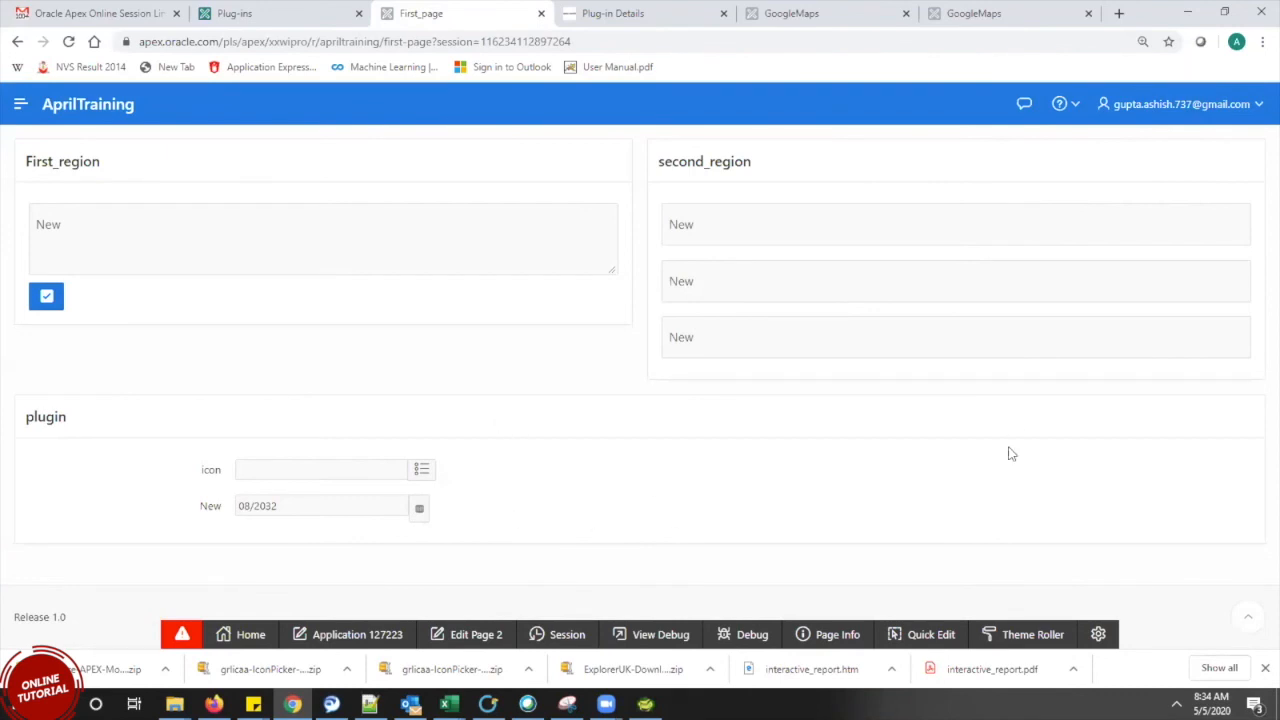
drag(443, 500, 140, 363)
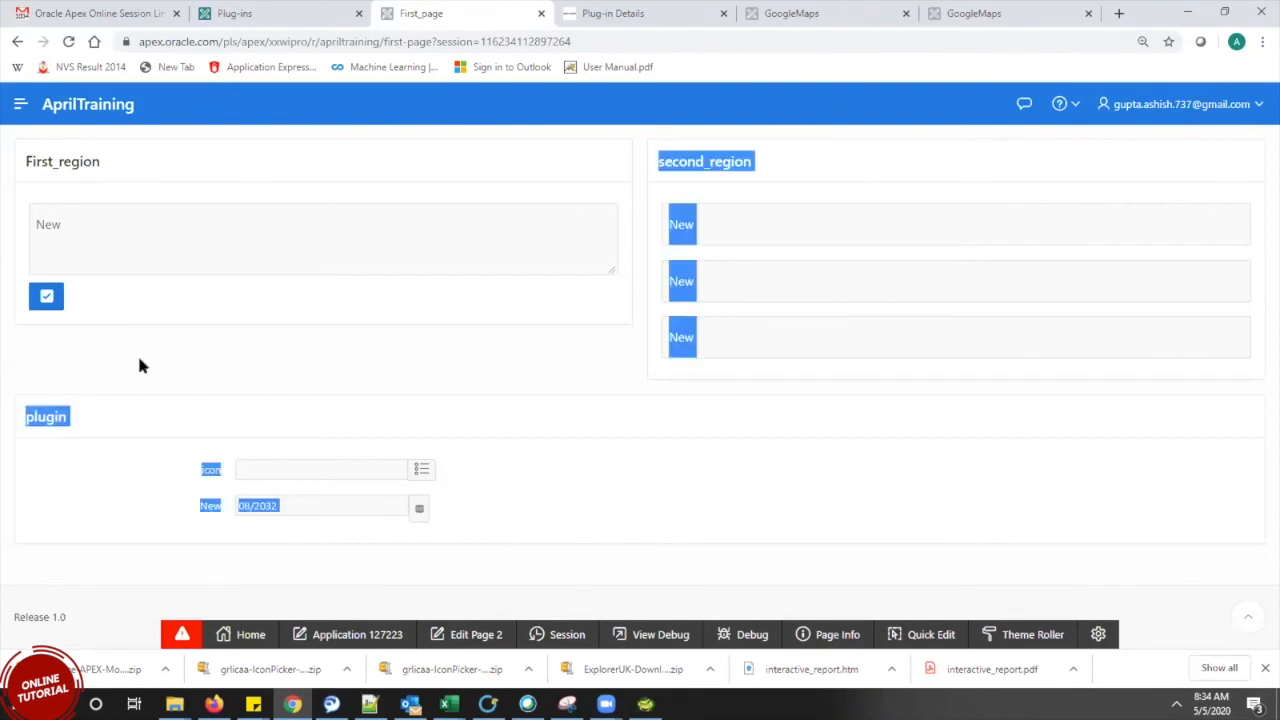
click(615, 495)
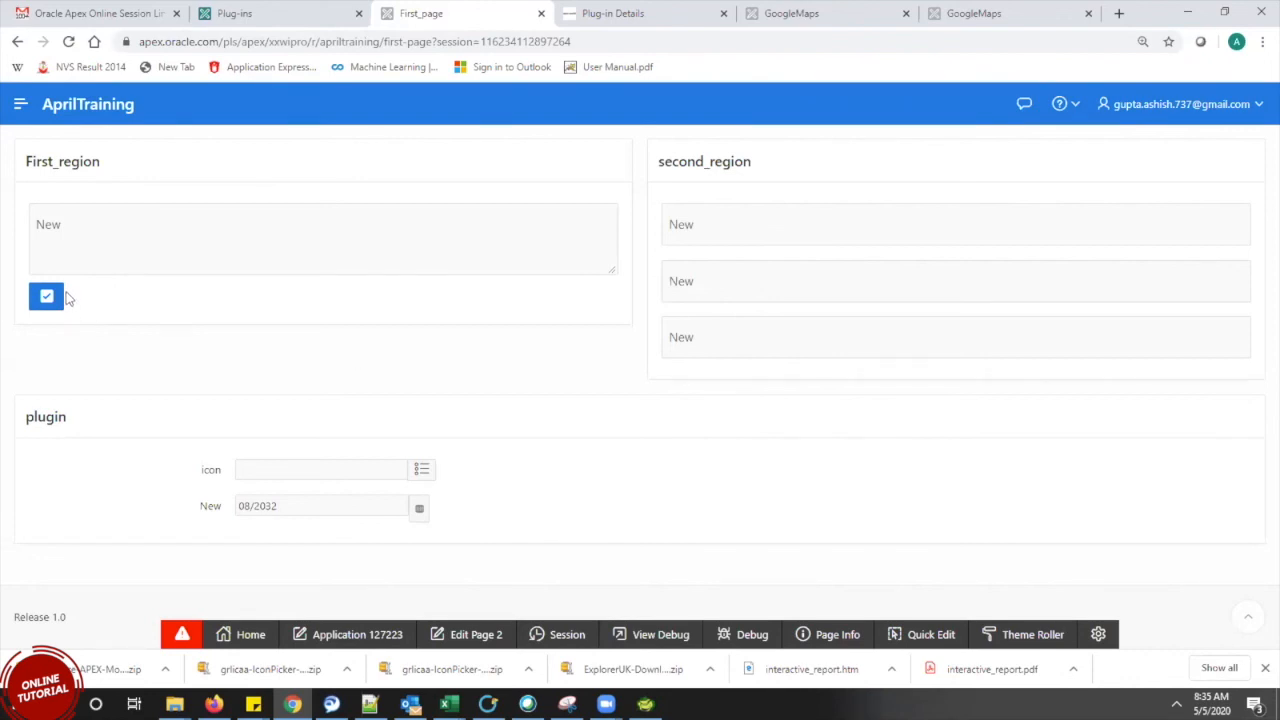
double_click(20, 155)
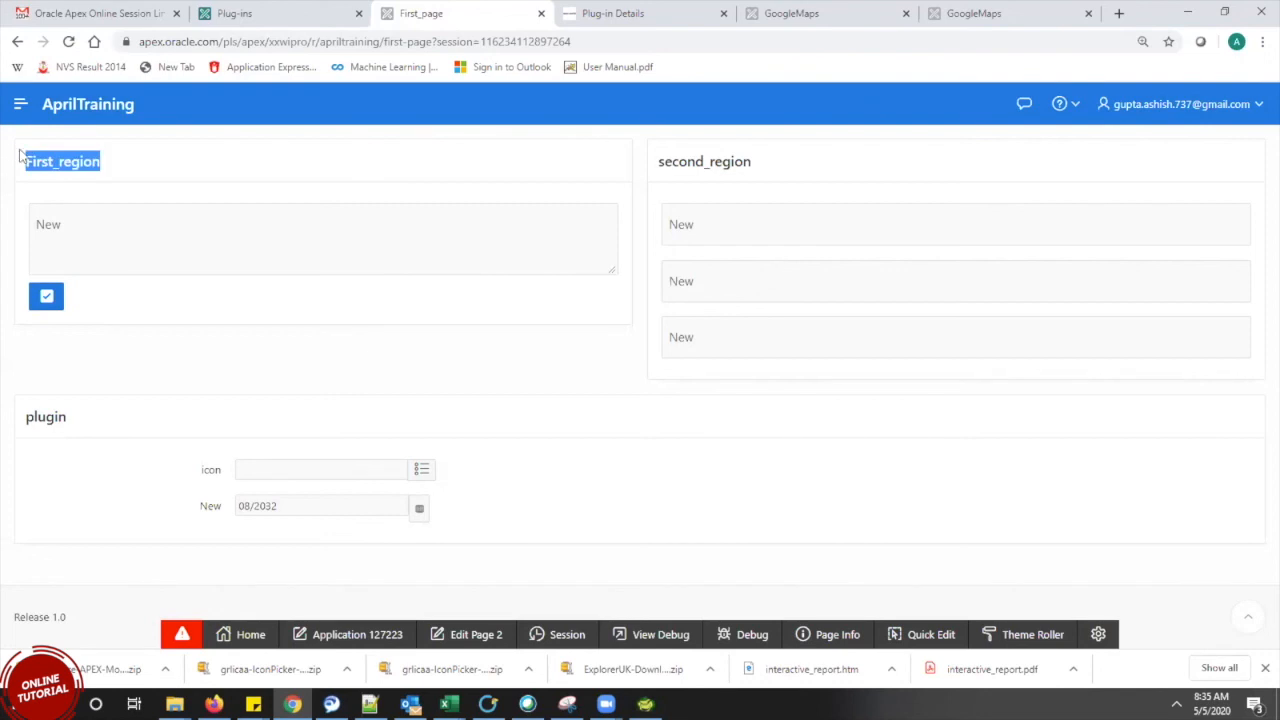
click(114, 169)
double_click(75, 160)
click(113, 169)
drag(113, 169, 5, 168)
click(116, 166)
drag(131, 166, 18, 168)
click(165, 167)
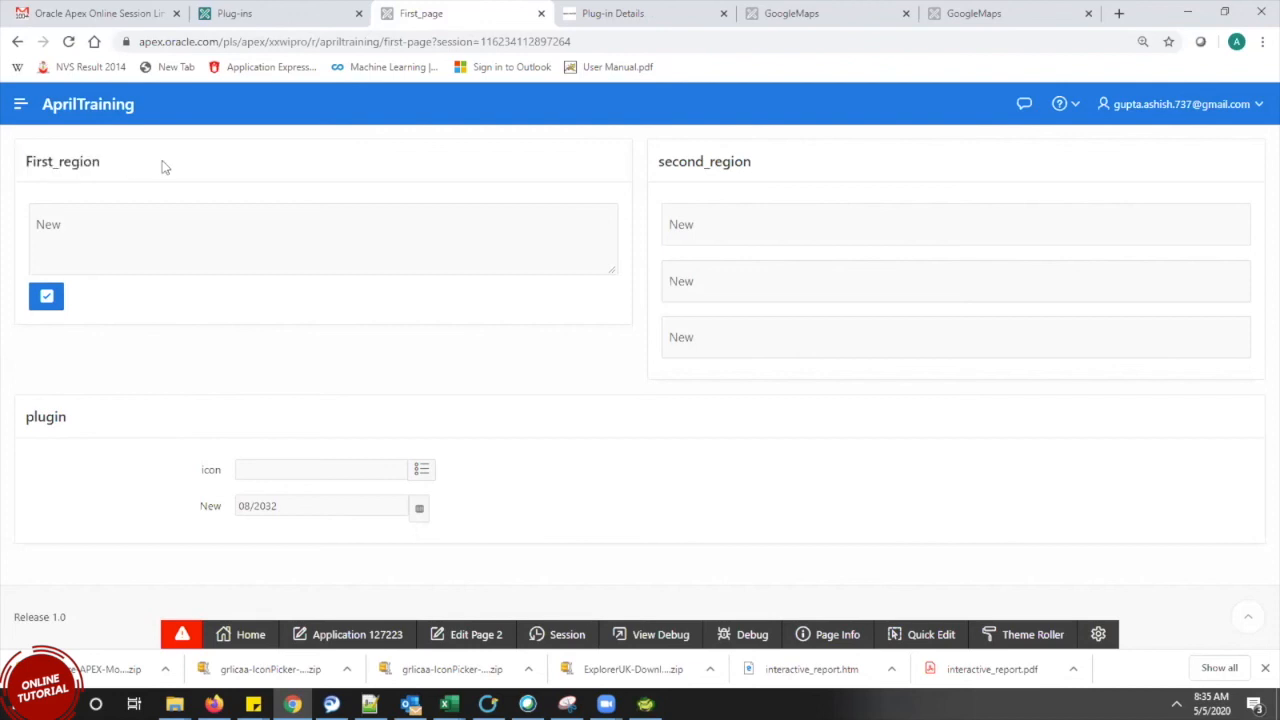
drag(163, 162, 281, 247)
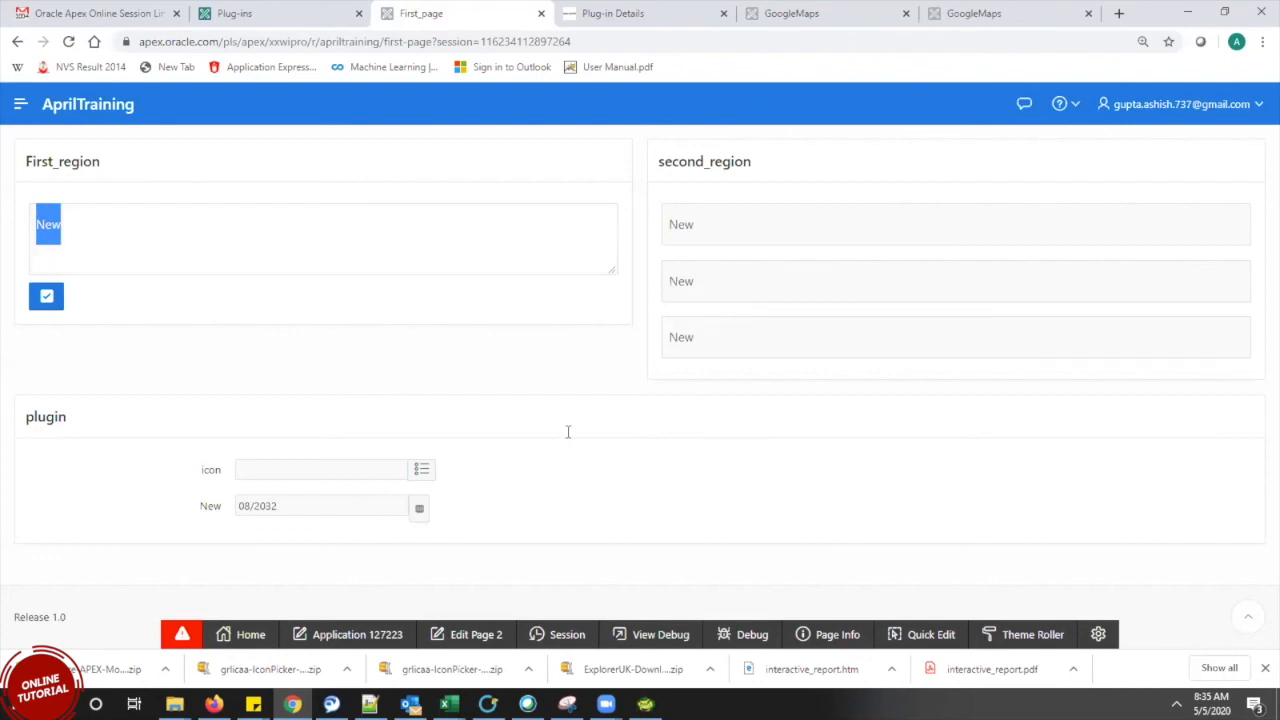
double_click(88, 163)
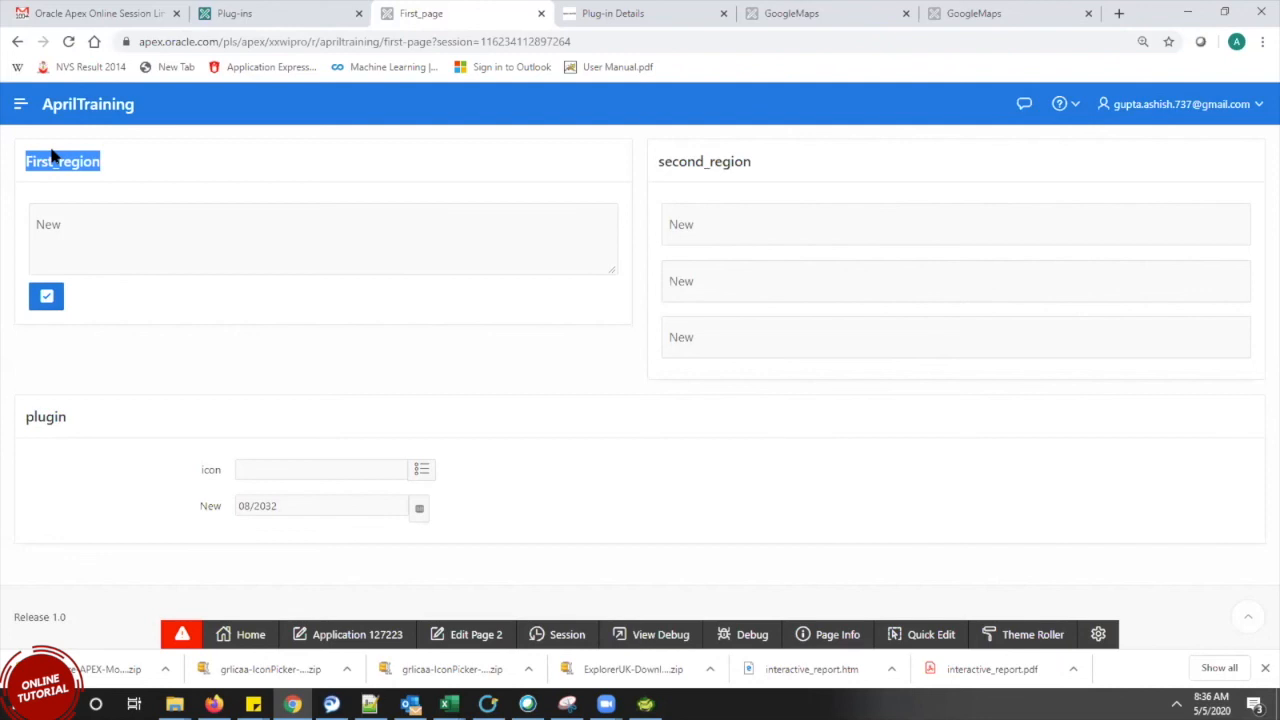
Return from the running app to Application 127223's App Builder home page
click(365, 636)
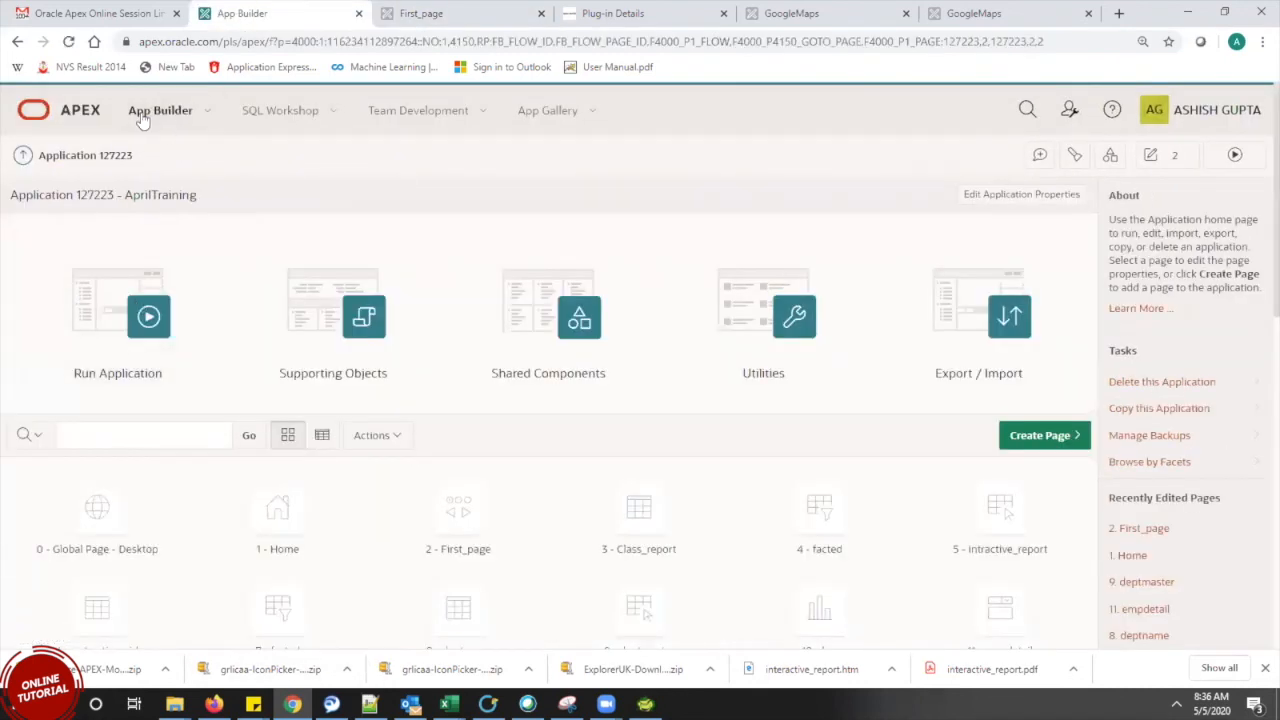
Browse the workspace's application list and its utilities
click(143, 119)
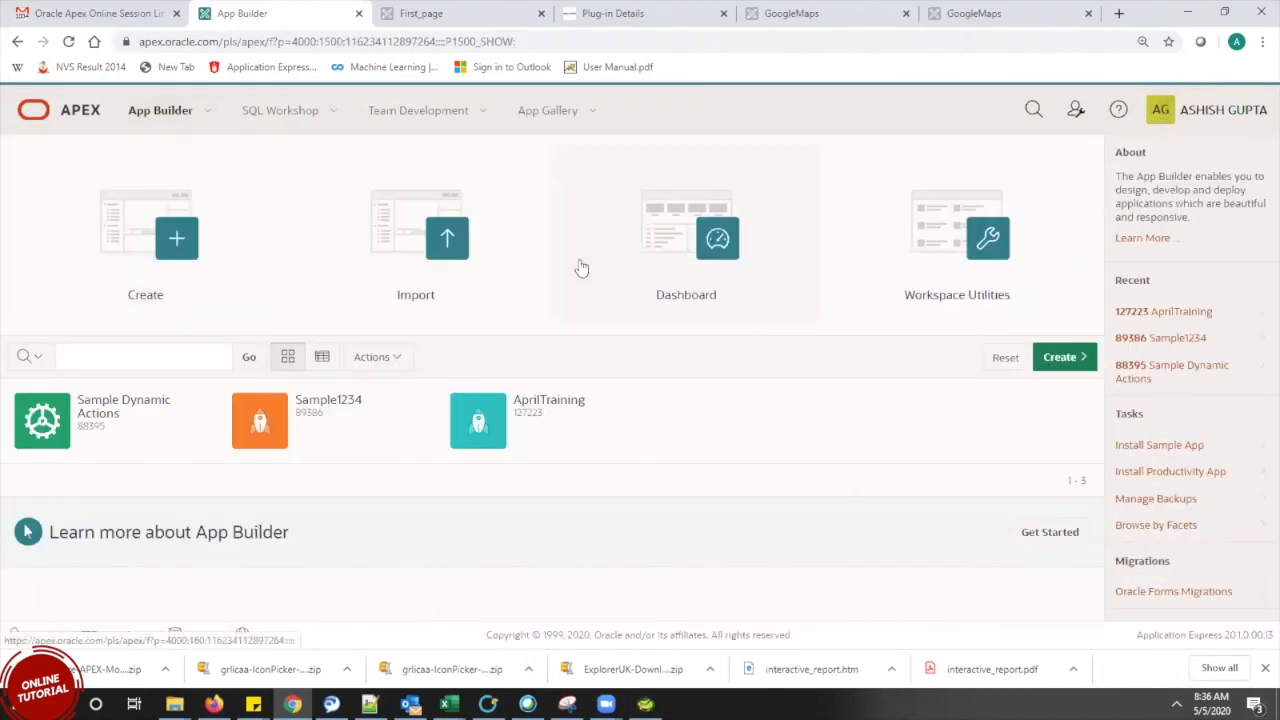
click(934, 264)
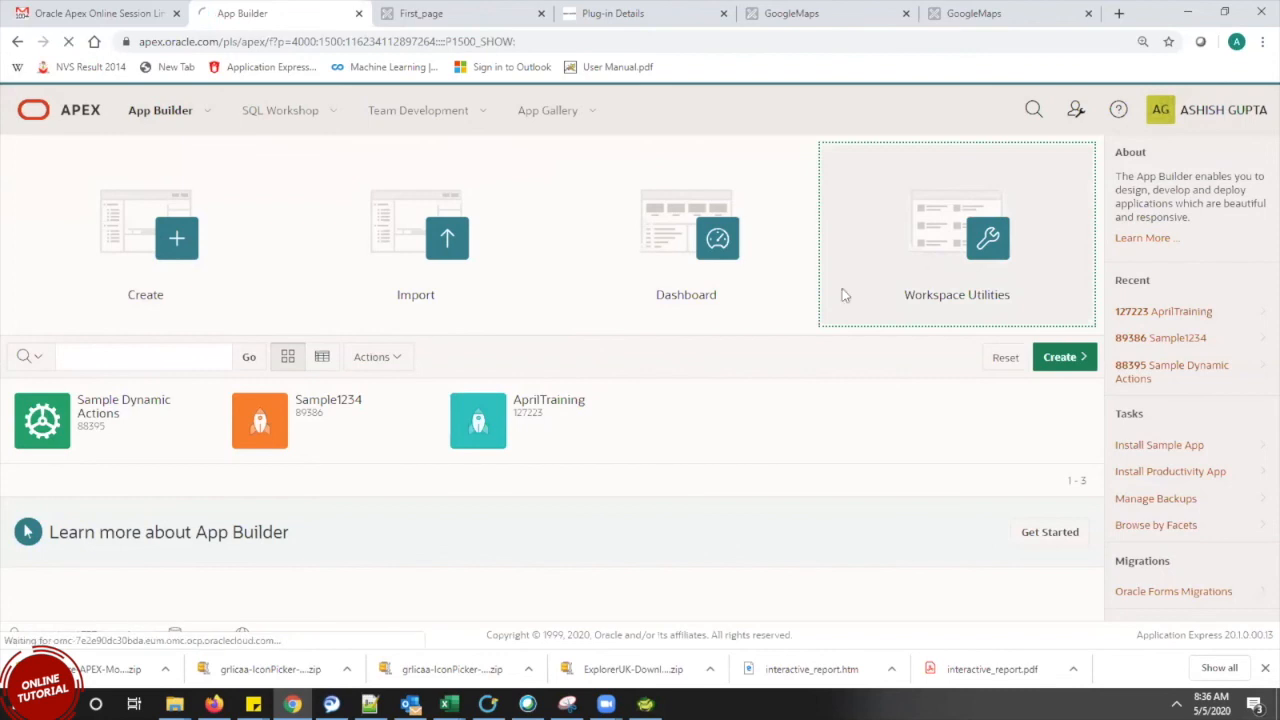
click(615, 308)
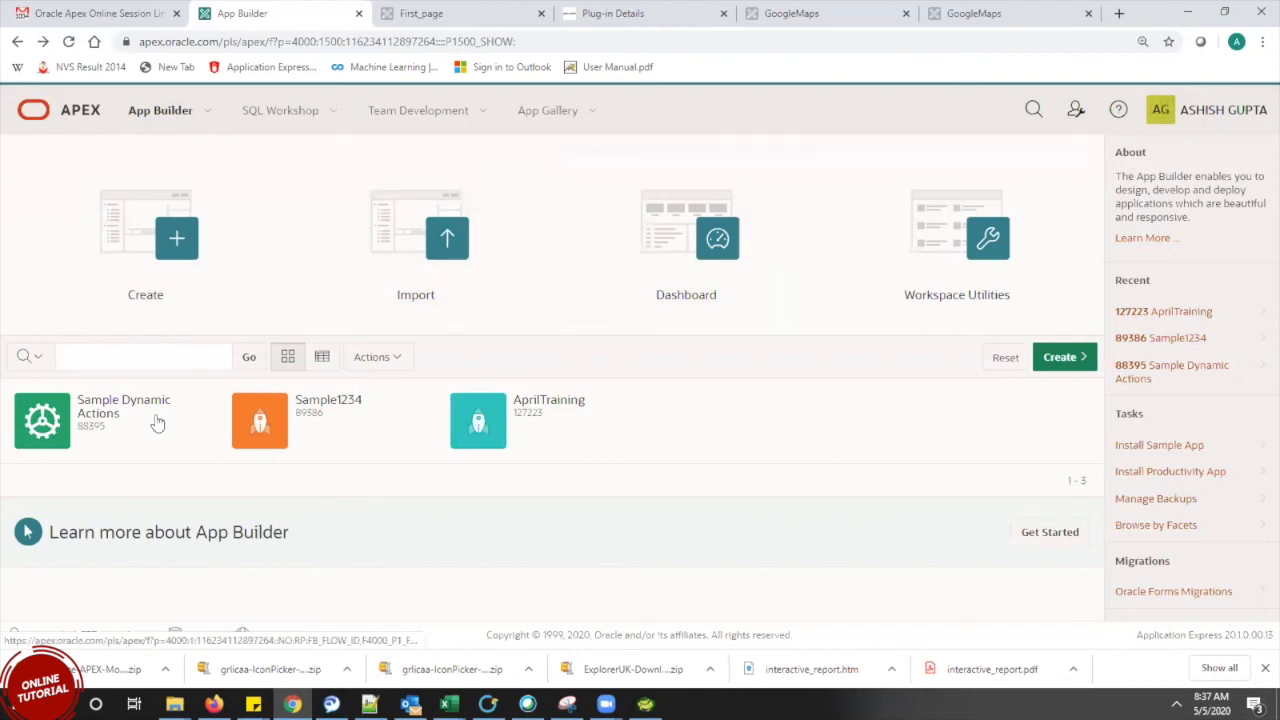
Open the AprilTraining application and start creating a new page
click(480, 425)
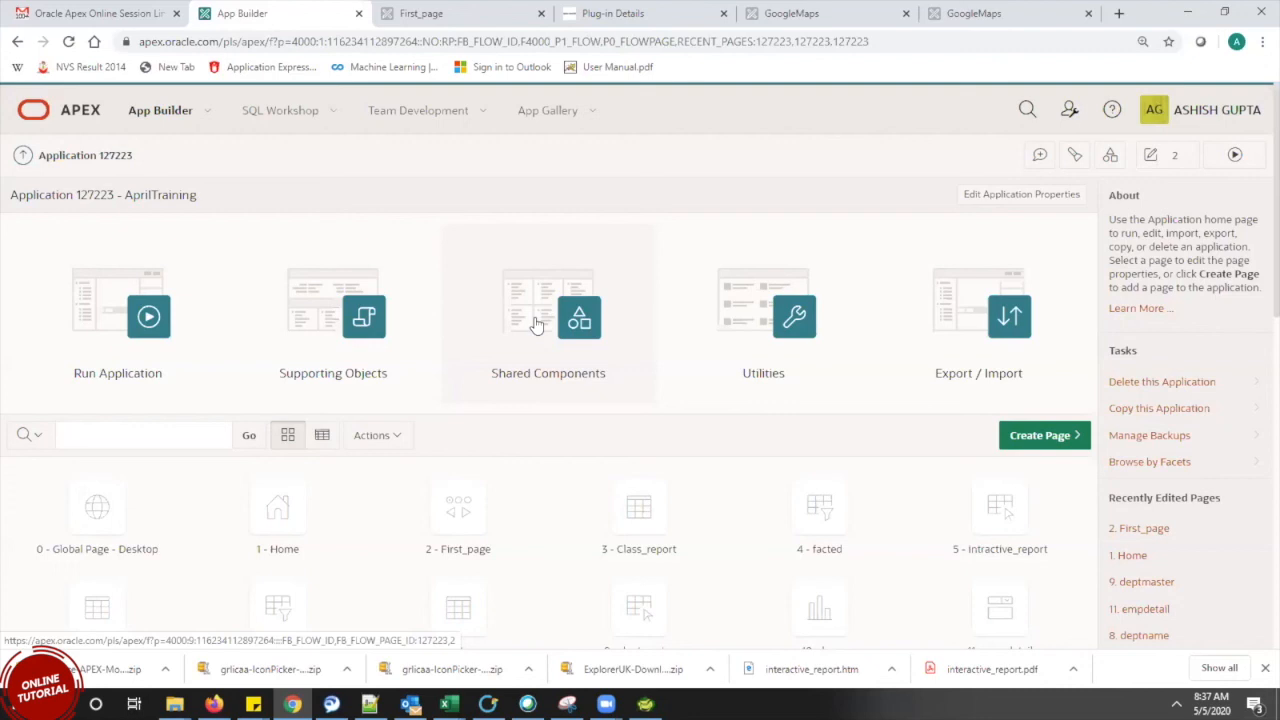
click(140, 118)
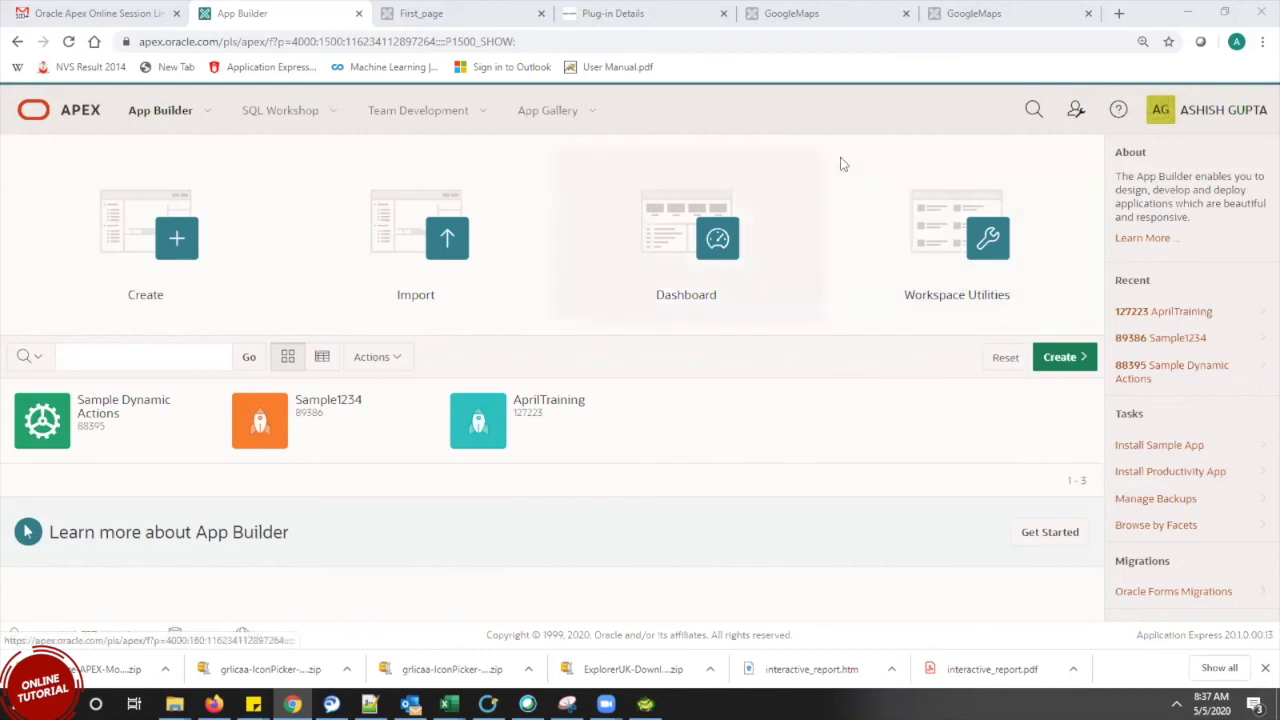
click(545, 425)
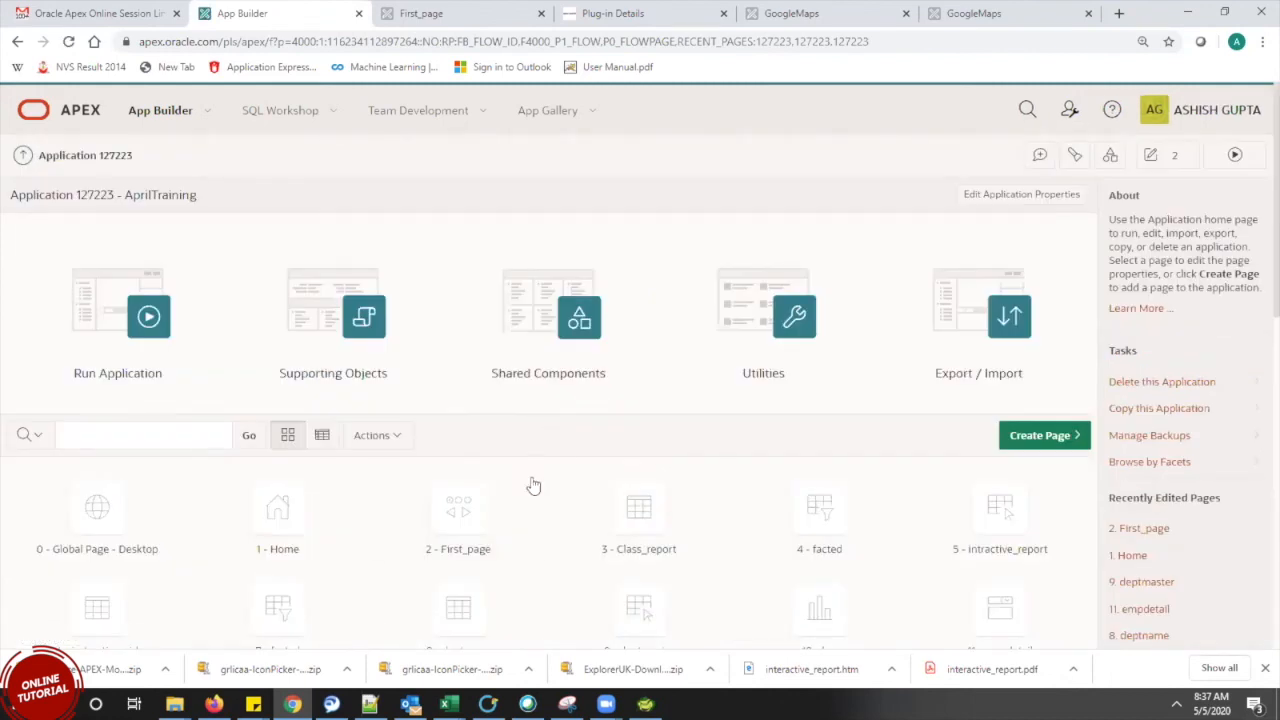
click(1022, 441)
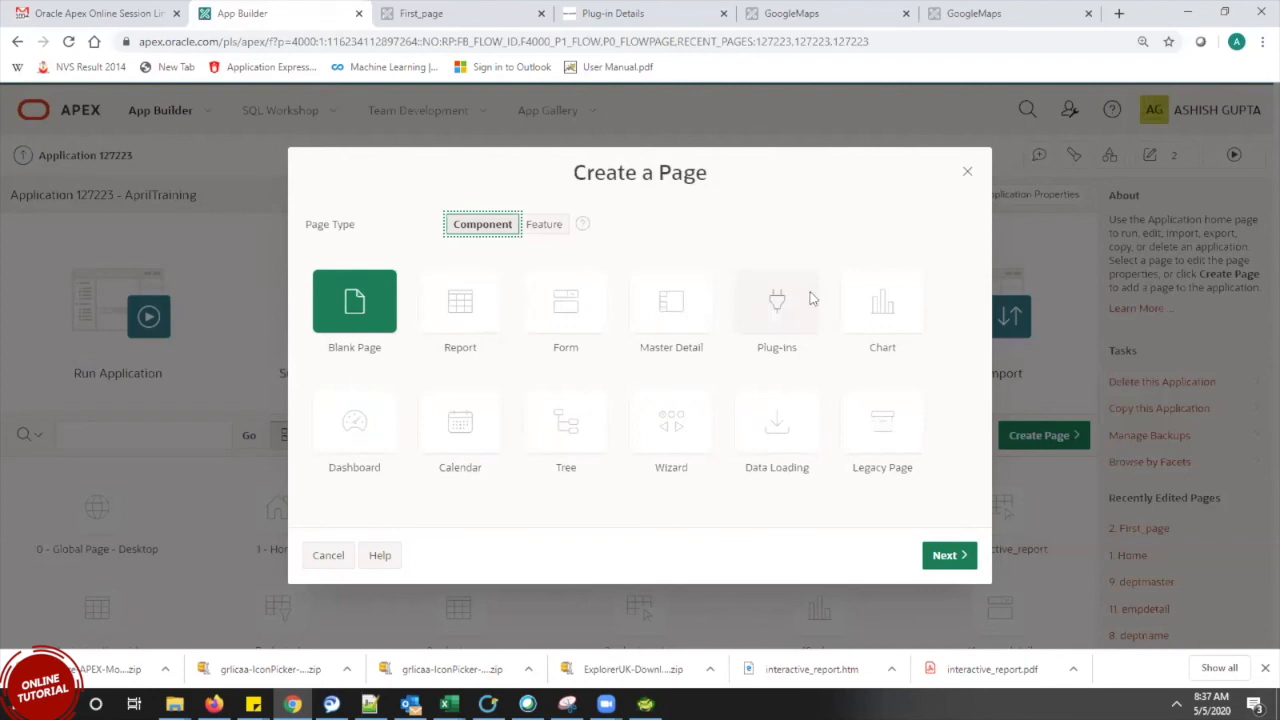
Choose Chart as the new page type and Bar as the chart type
click(882, 305)
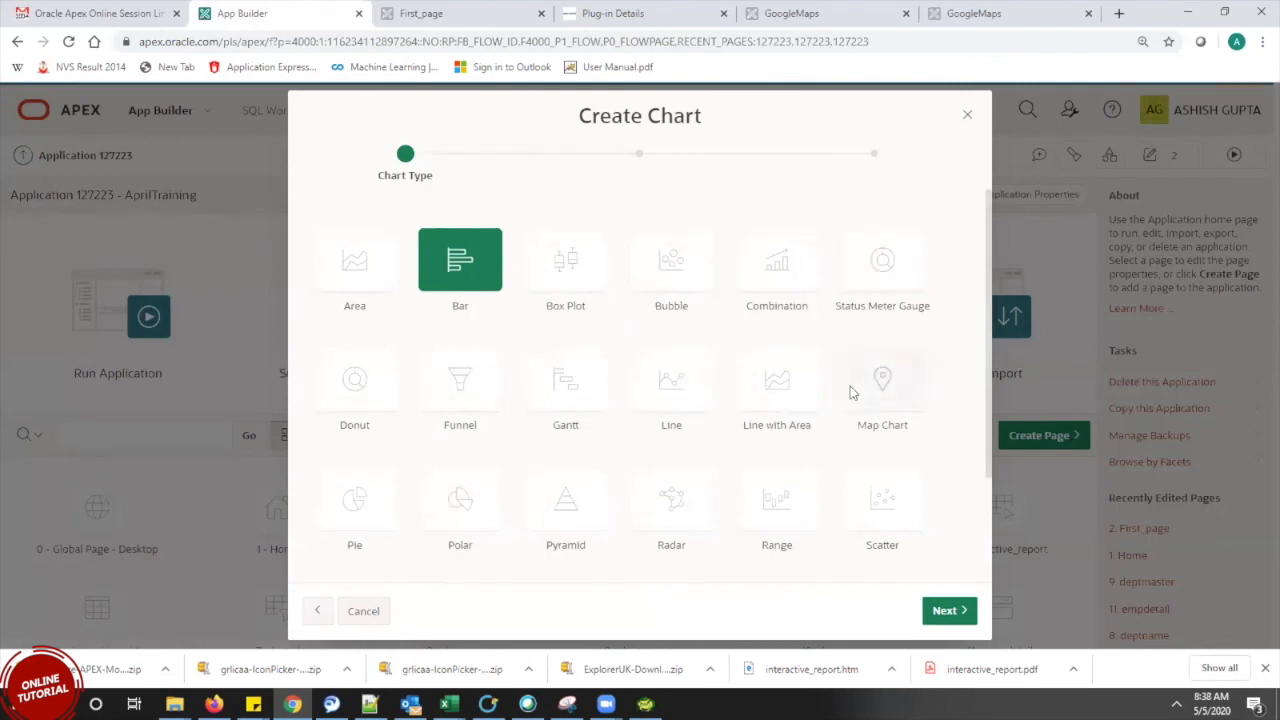
mouse_move(986, 326)
mouse_down()
mouse_move(986, 375)
mouse_move(1023, 344)
mouse_move(988, 387)
mouse_move(988, 322)
mouse_move(987, 445)
mouse_move(986, 337)
mouse_up()
click(980, 322)
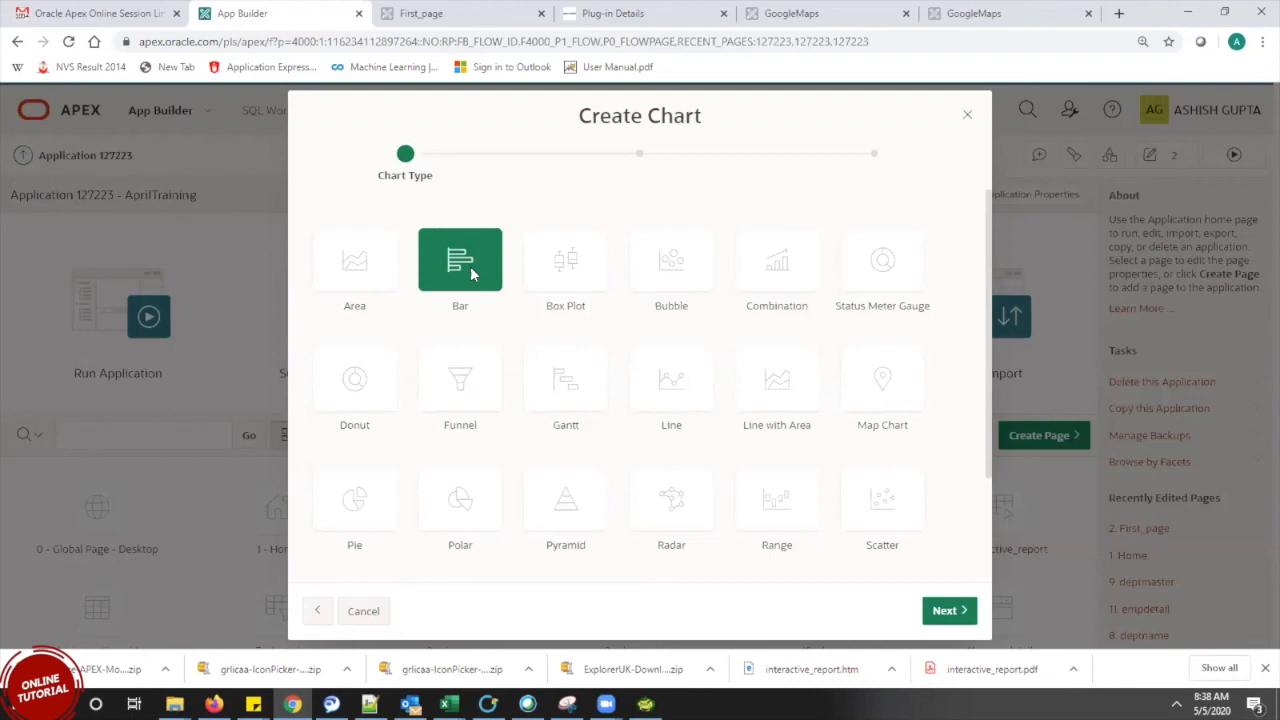
click(951, 612)
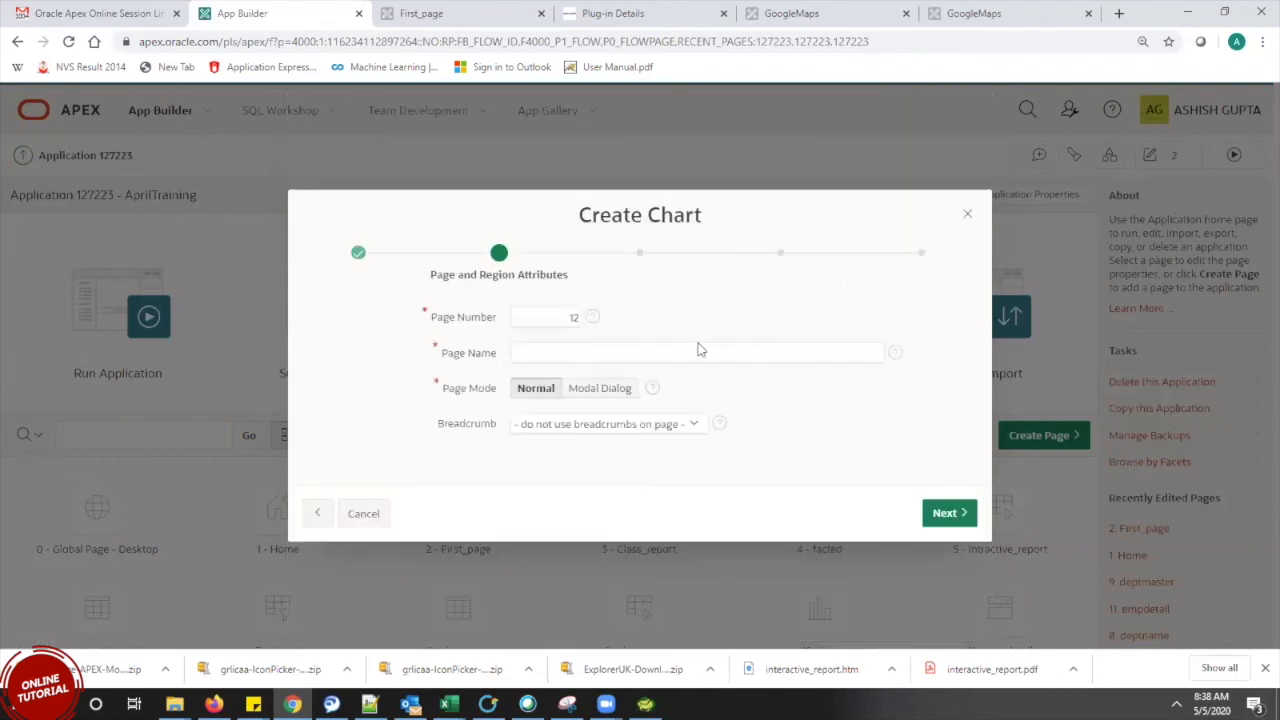
Name page 12 'bargraph' and leave it off the navigation menu
click(697, 348)
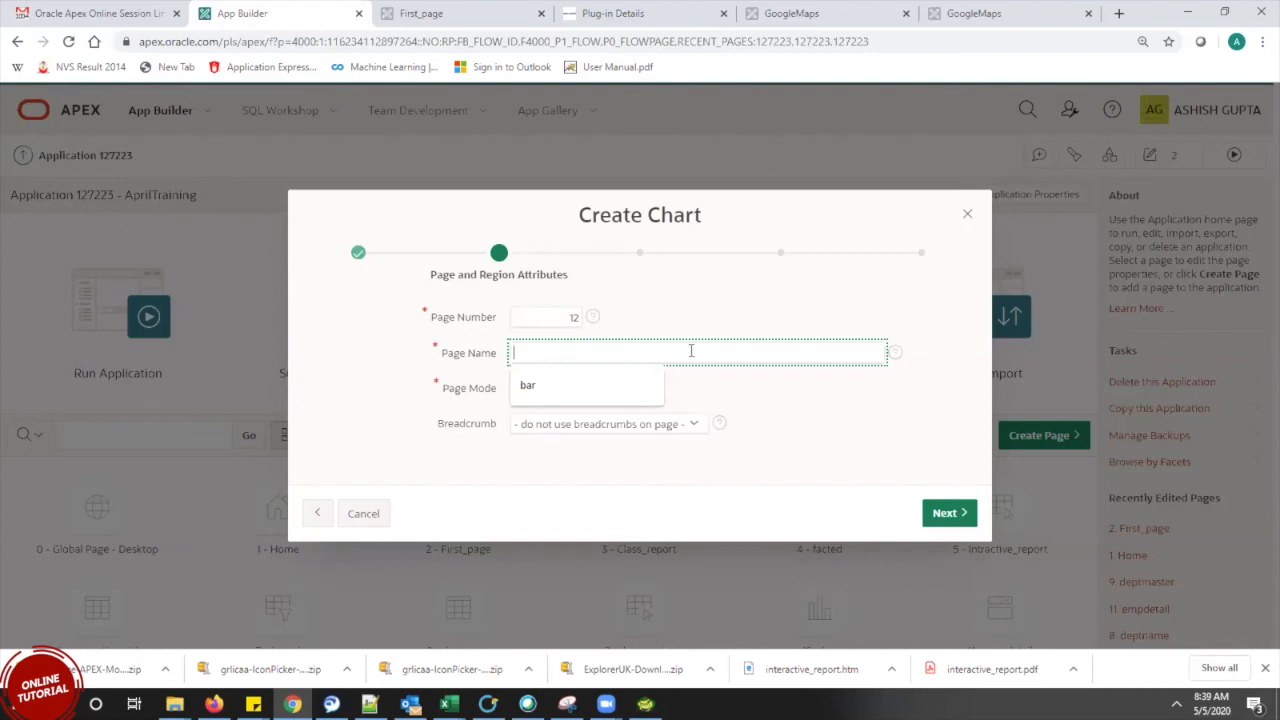
text(bargraph)
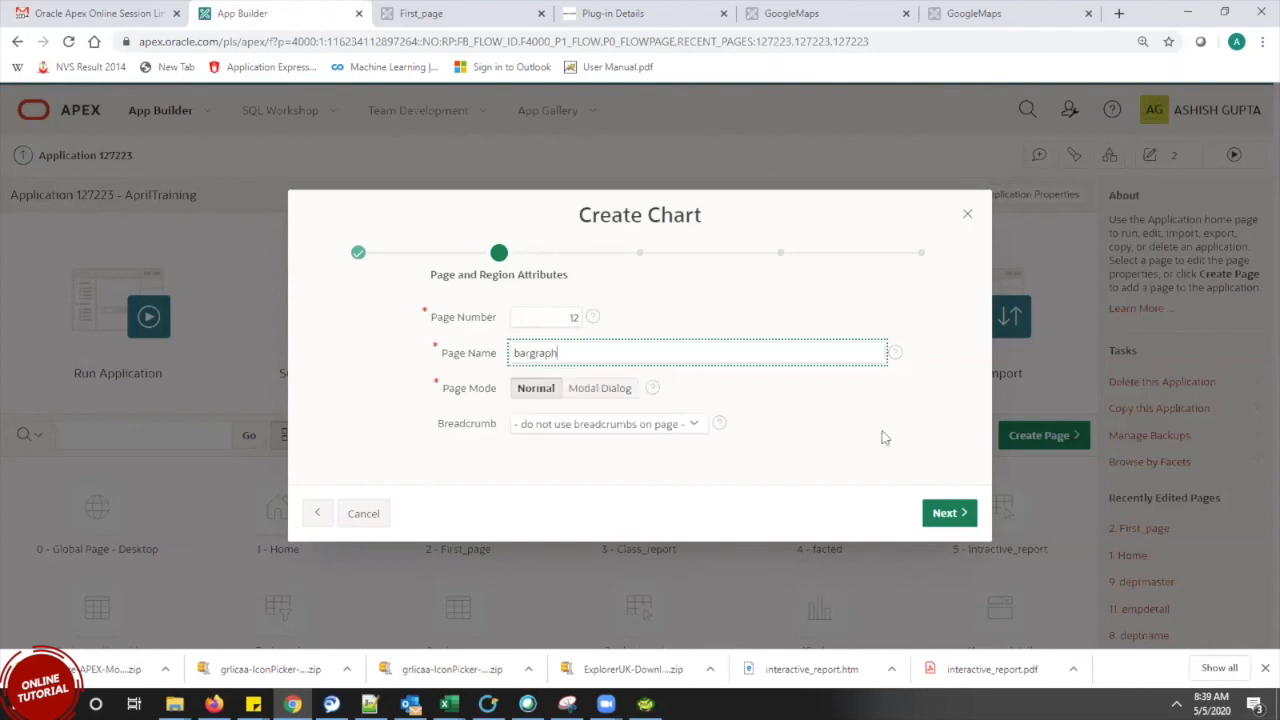
click(962, 520)
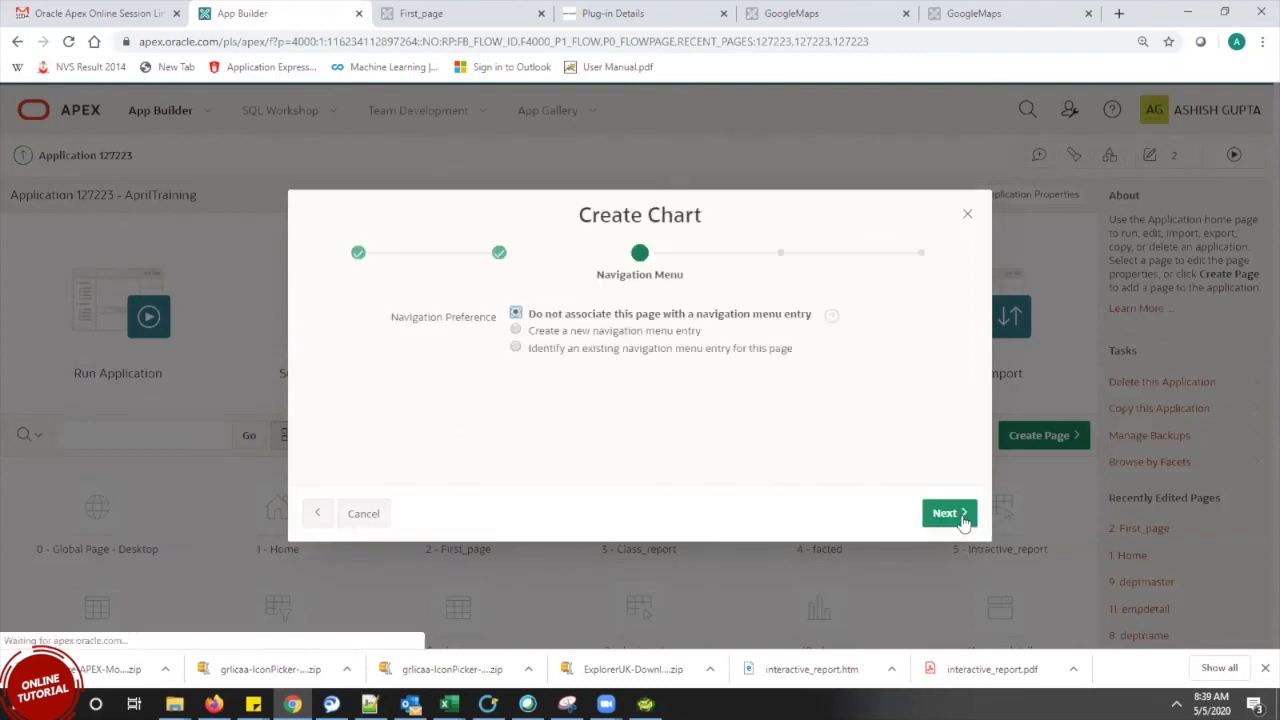
click(961, 517)
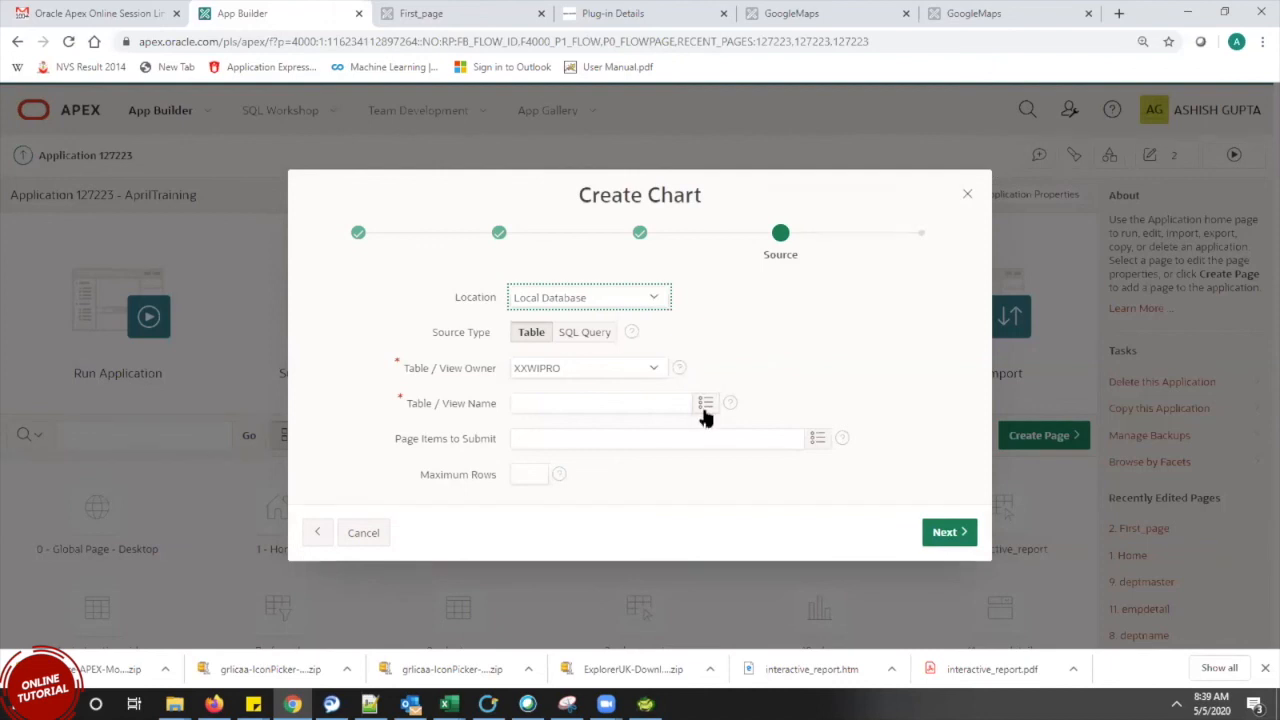
Pick table EBA_DEMO_DA_DEPT as the chart source and advance to column mapping
click(704, 414)
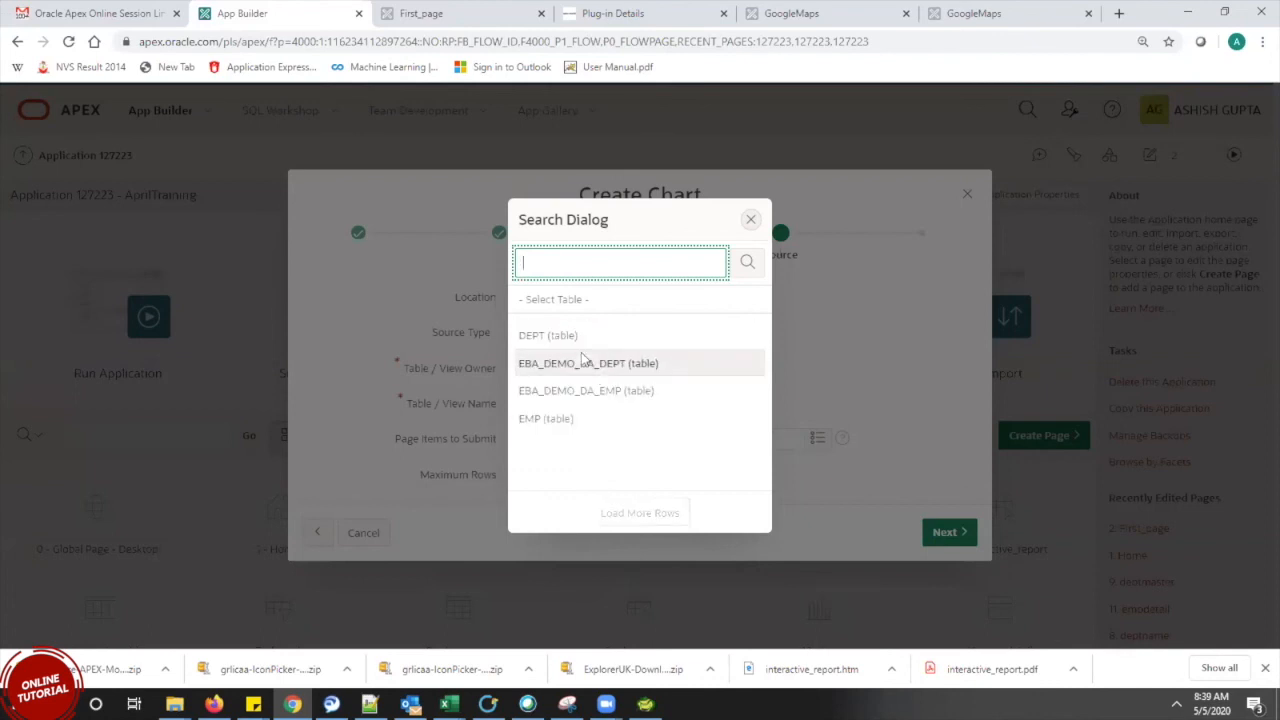
click(586, 363)
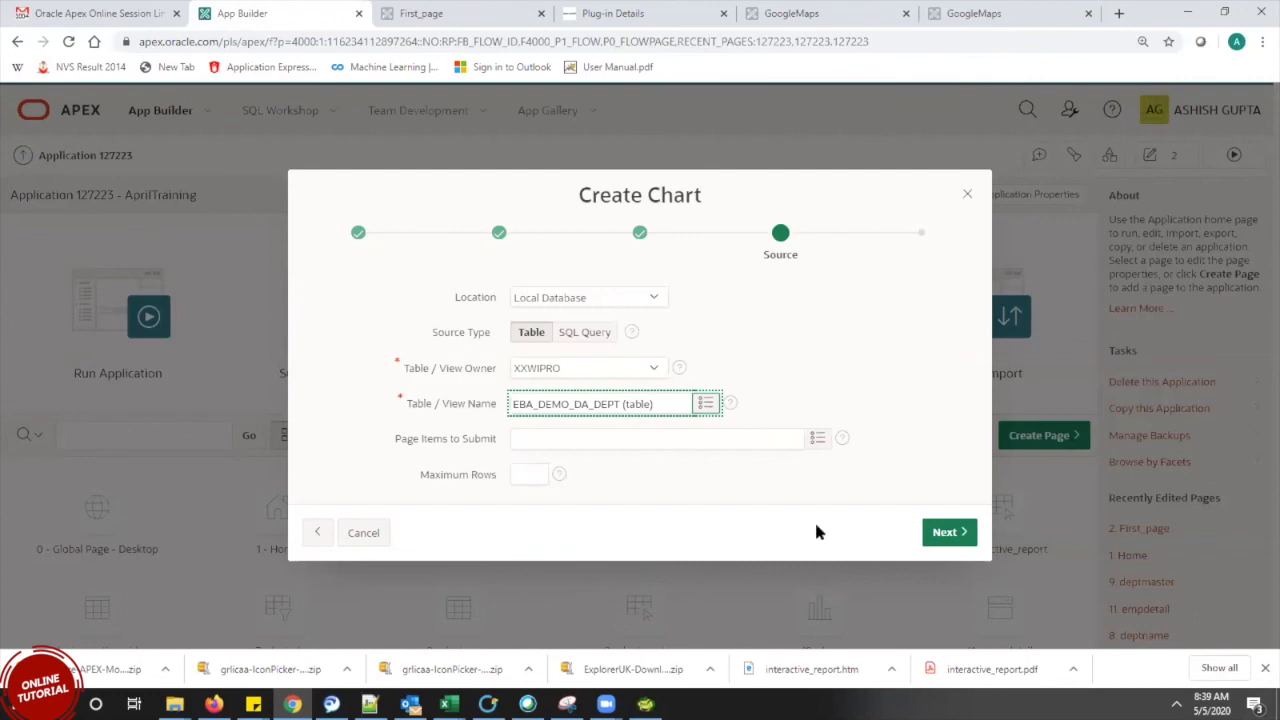
click(930, 538)
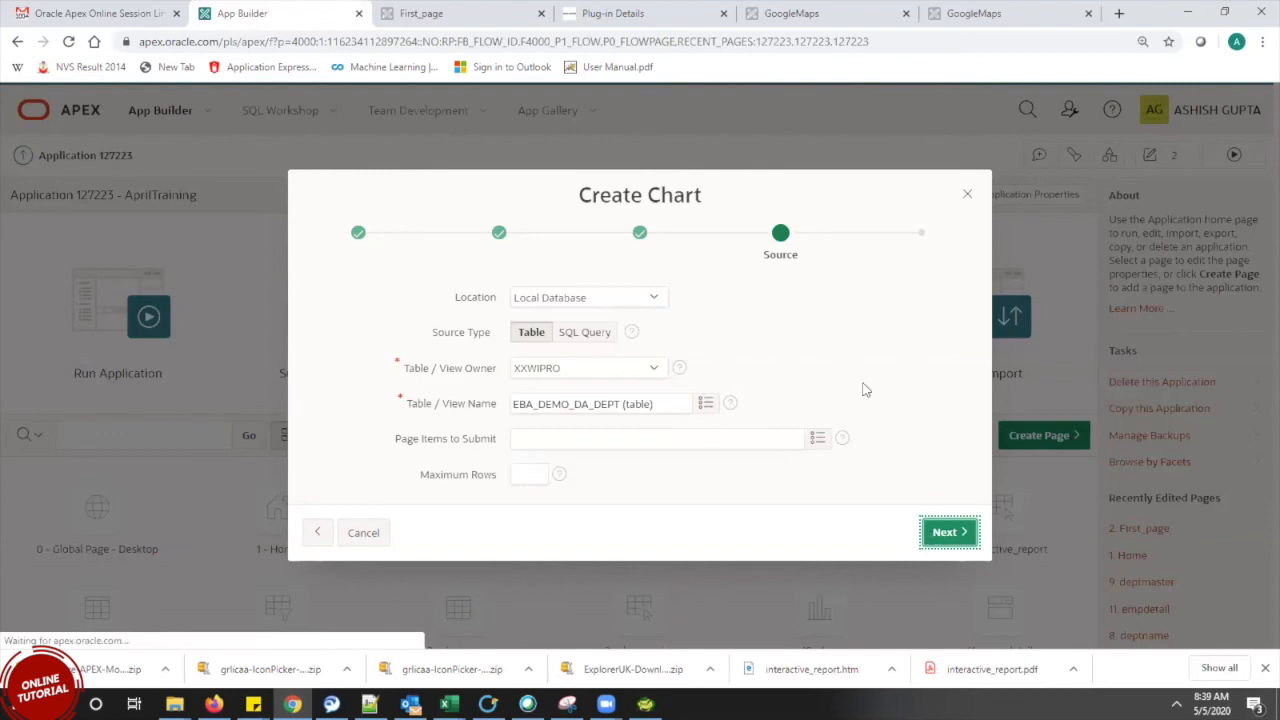
click(935, 535)
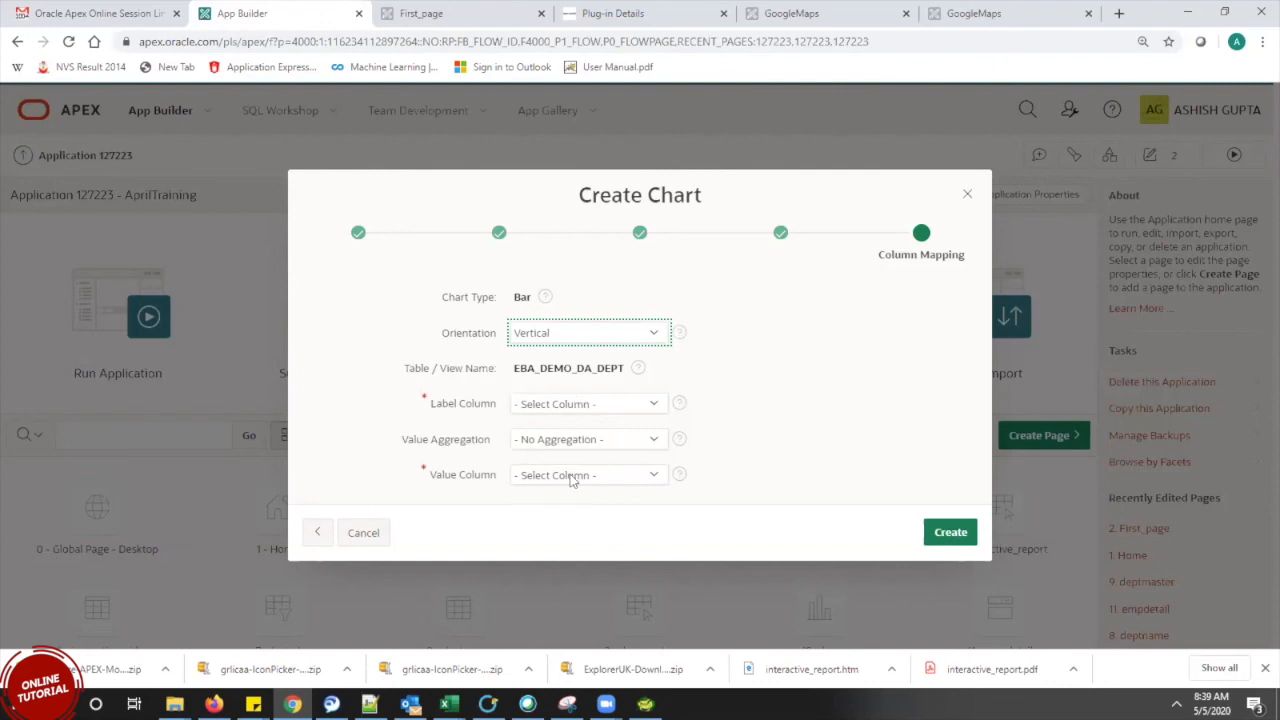
Map DNAME as the label column and DEPTNO as the value column, then create the chart
click(570, 404)
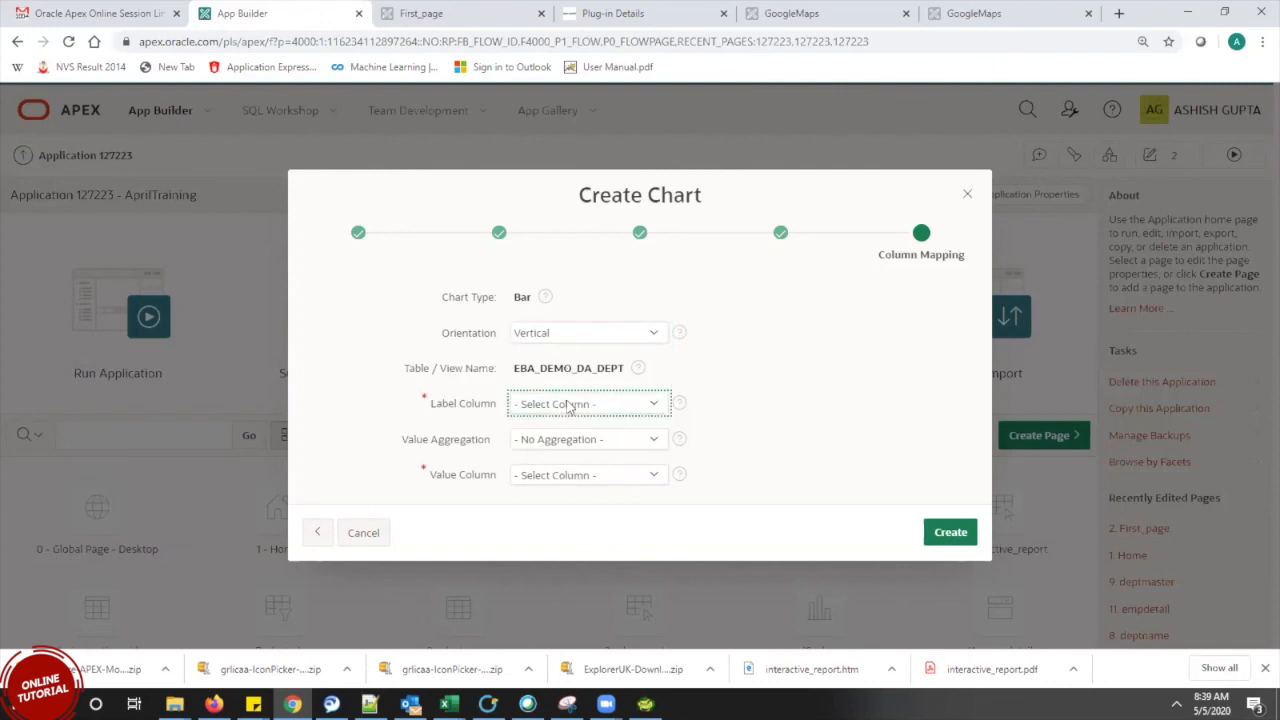
click(565, 438)
click(576, 476)
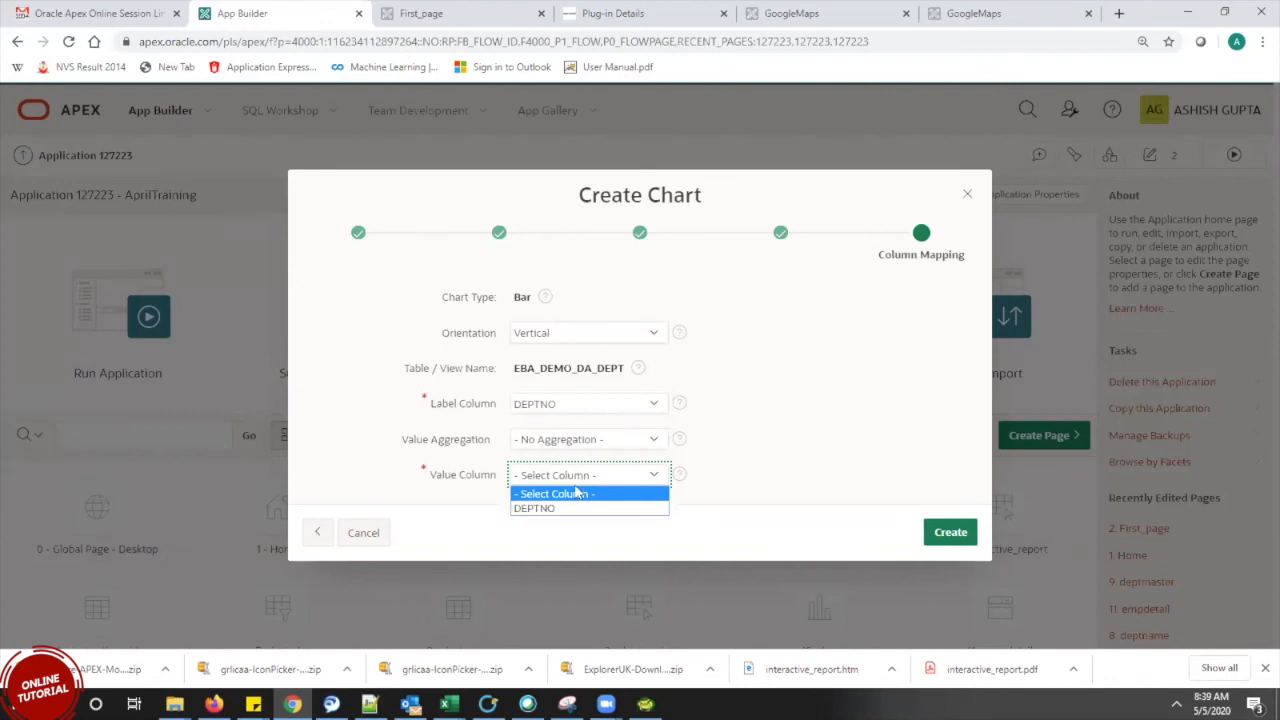
click(568, 406)
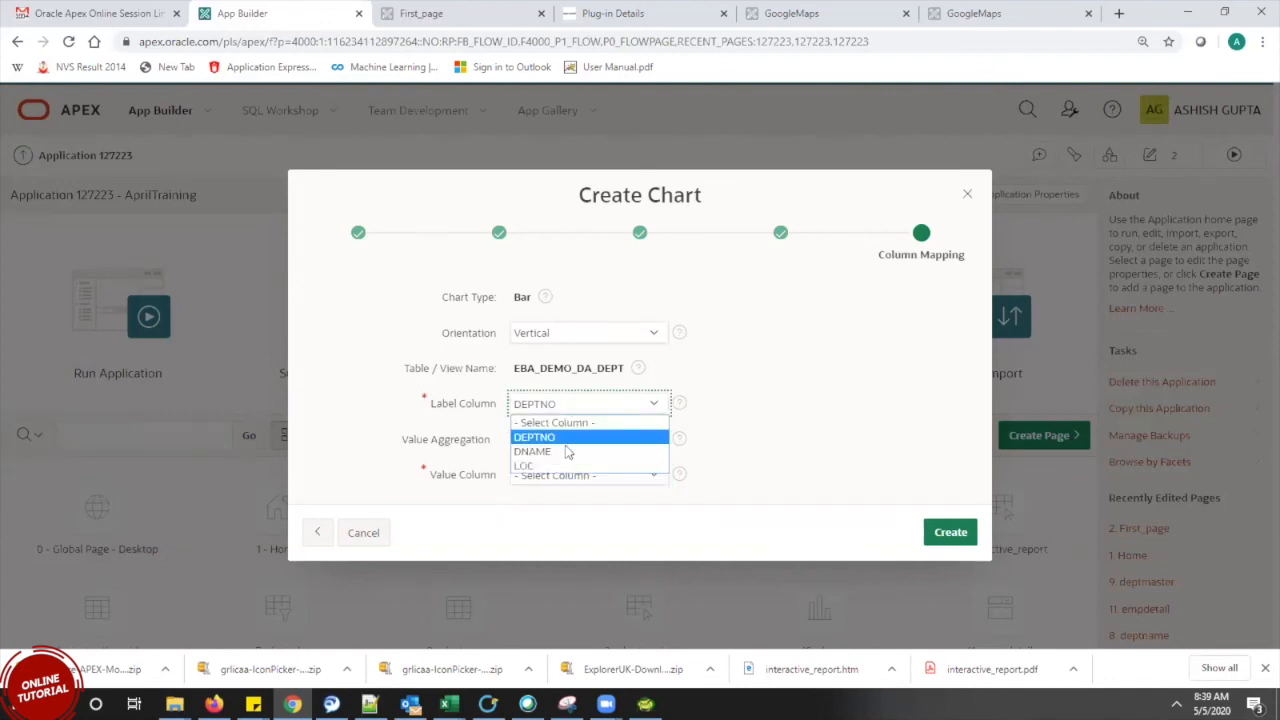
click(566, 453)
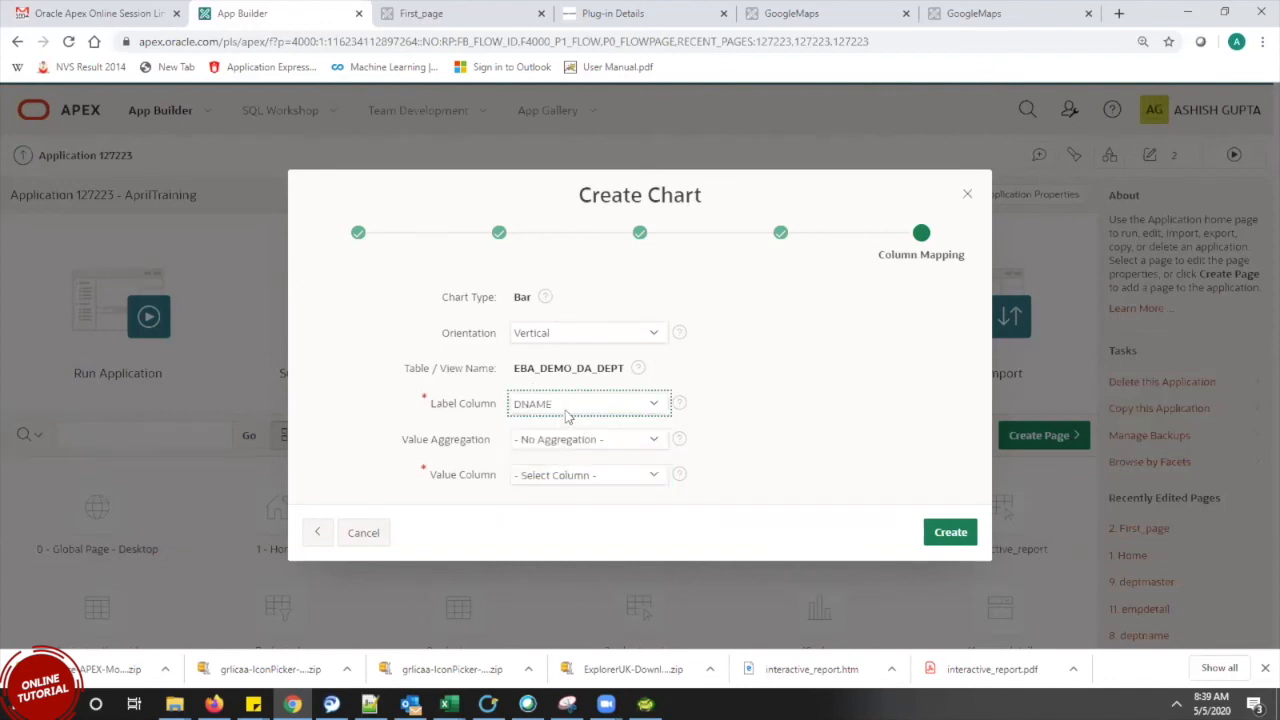
click(570, 475)
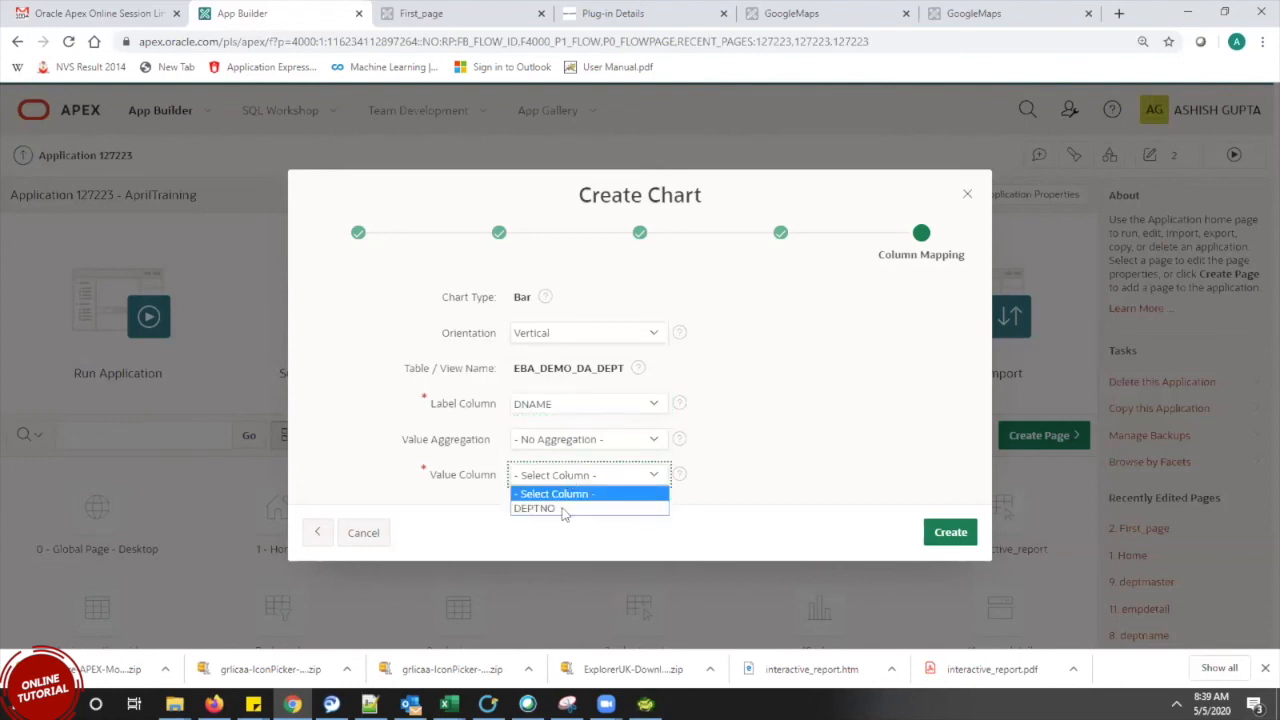
click(563, 510)
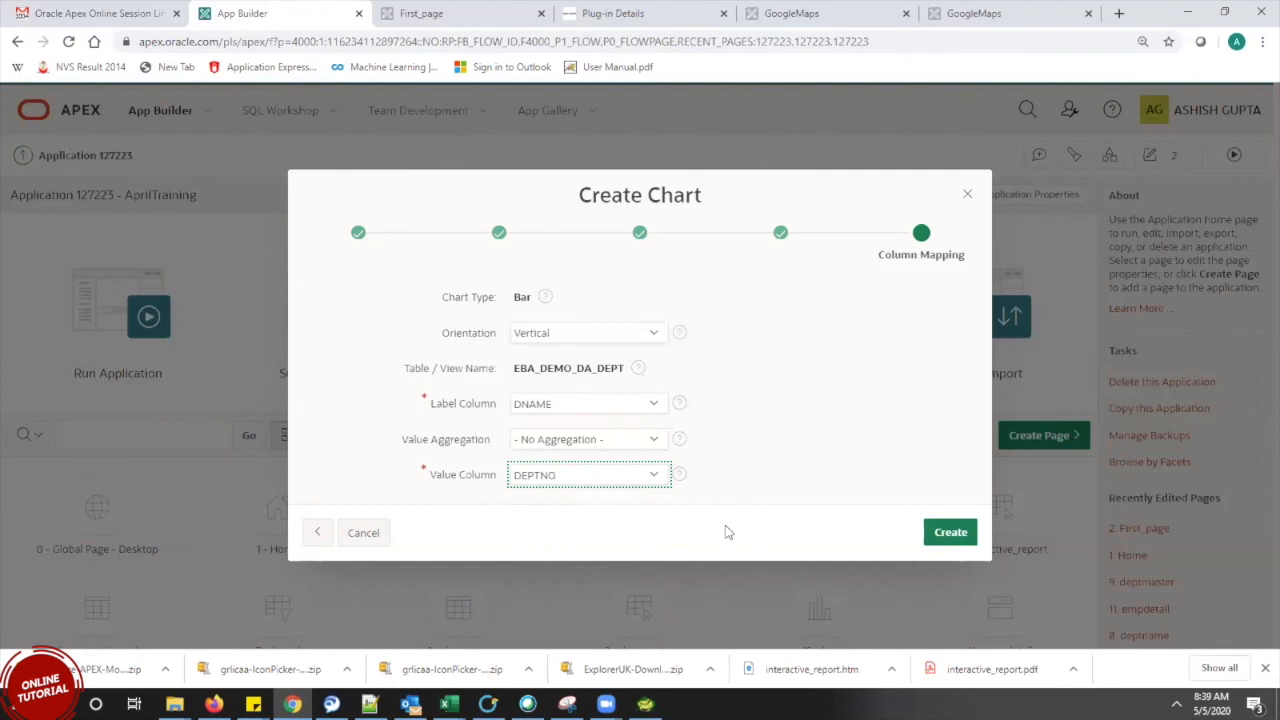
click(950, 533)
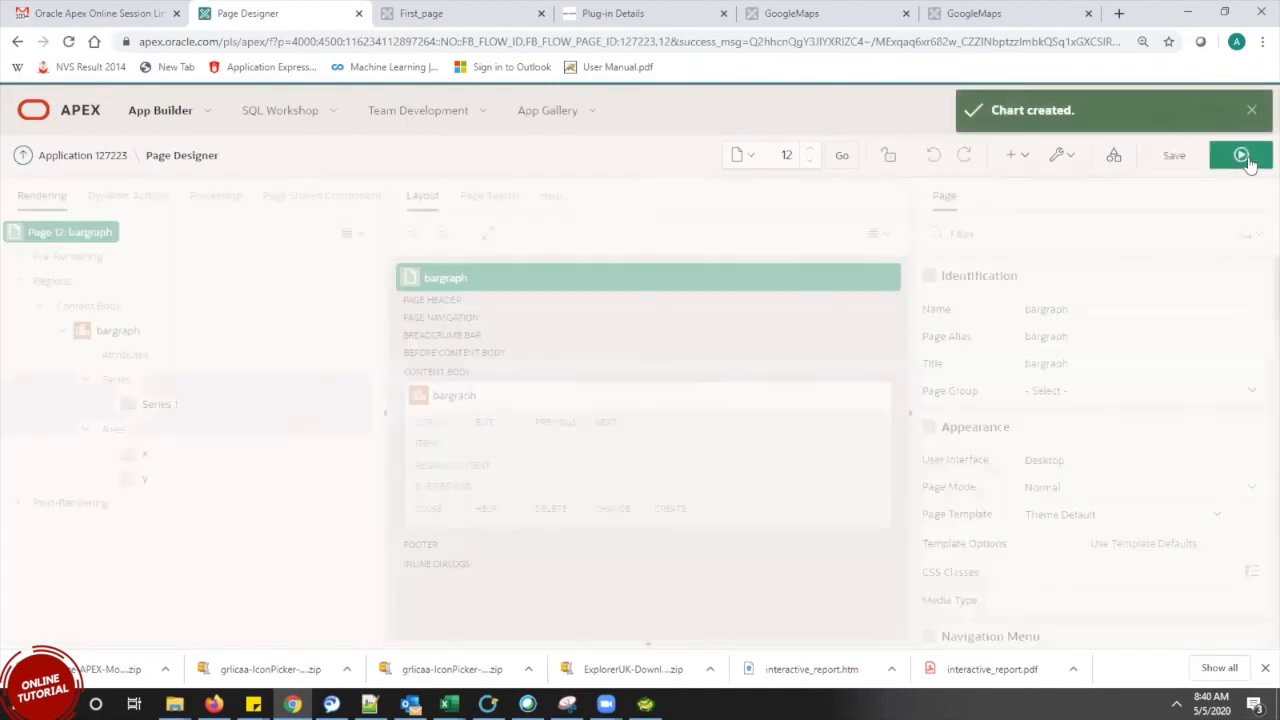
Run page 12 and leave the old page to view the department bar chart
click(1240, 155)
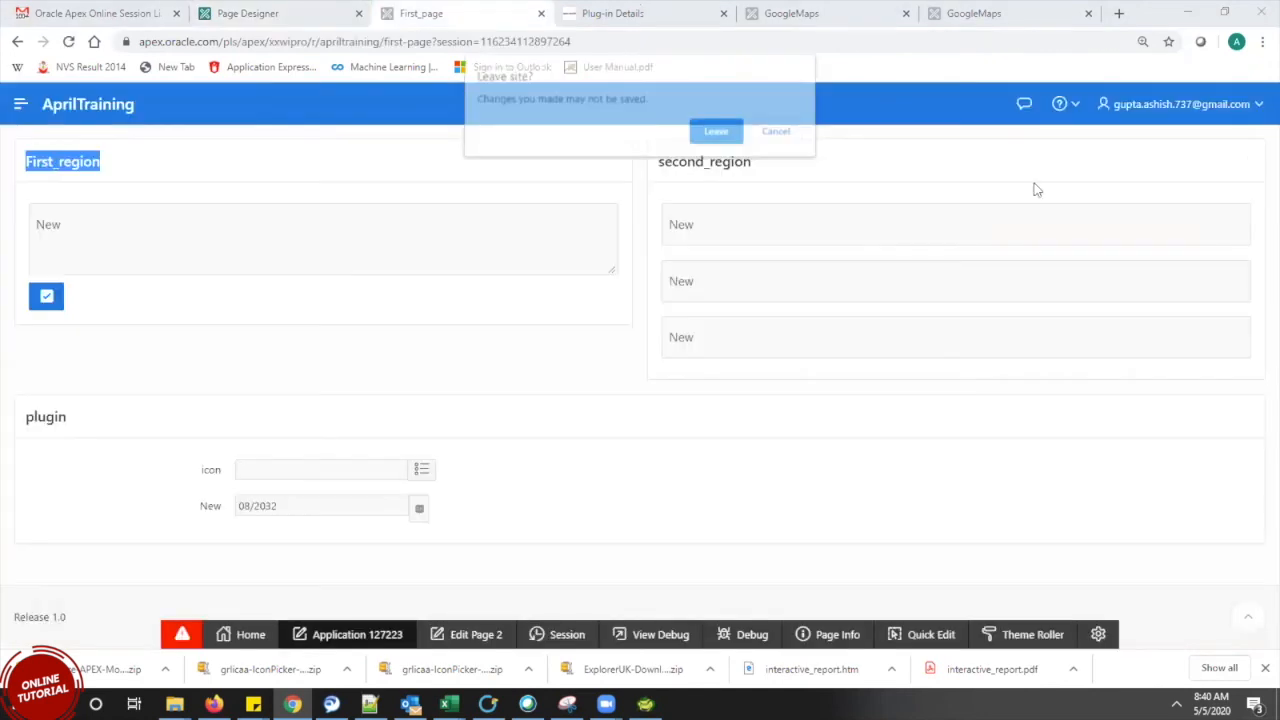
click(718, 132)
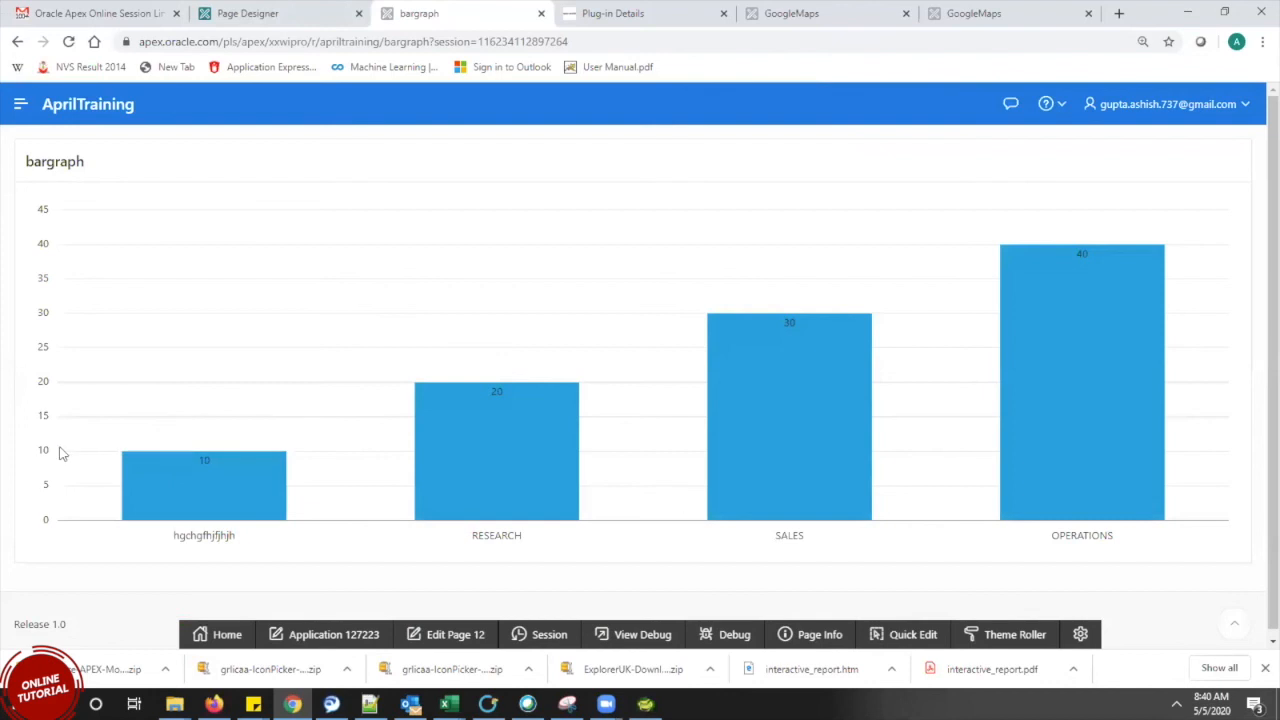
mouse_move(514, 471)
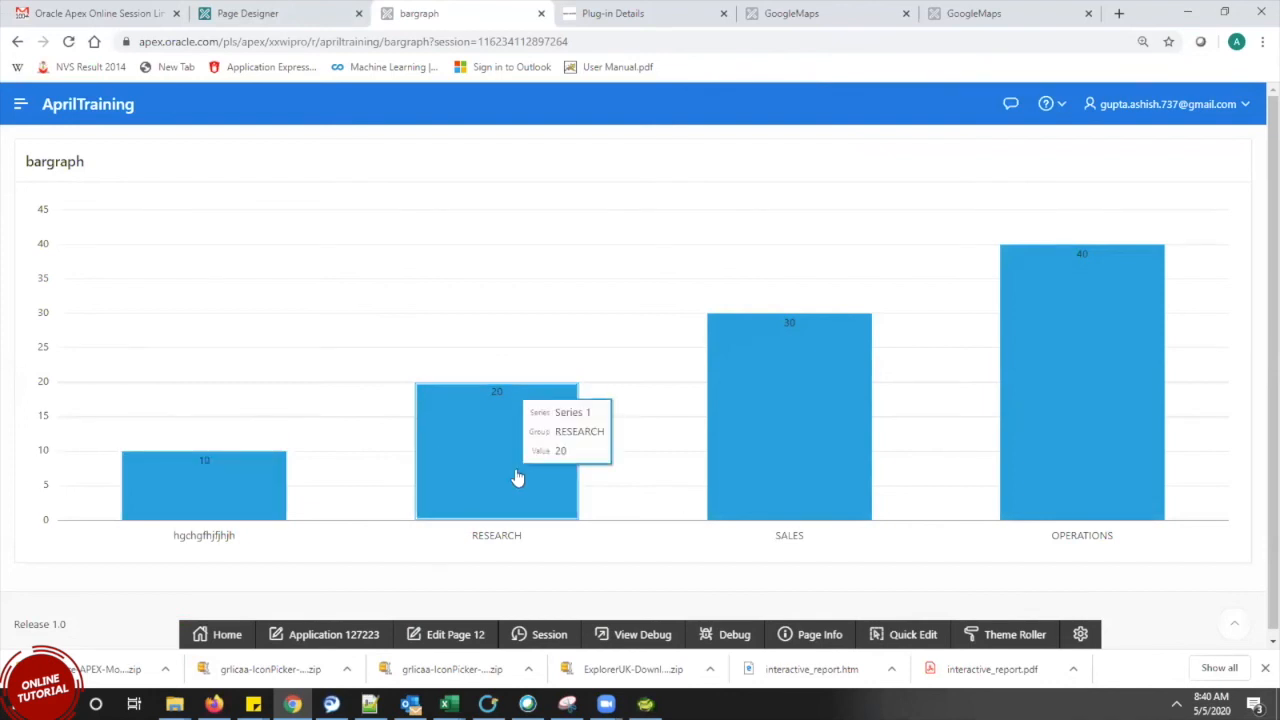
mouse_move(1074, 330)
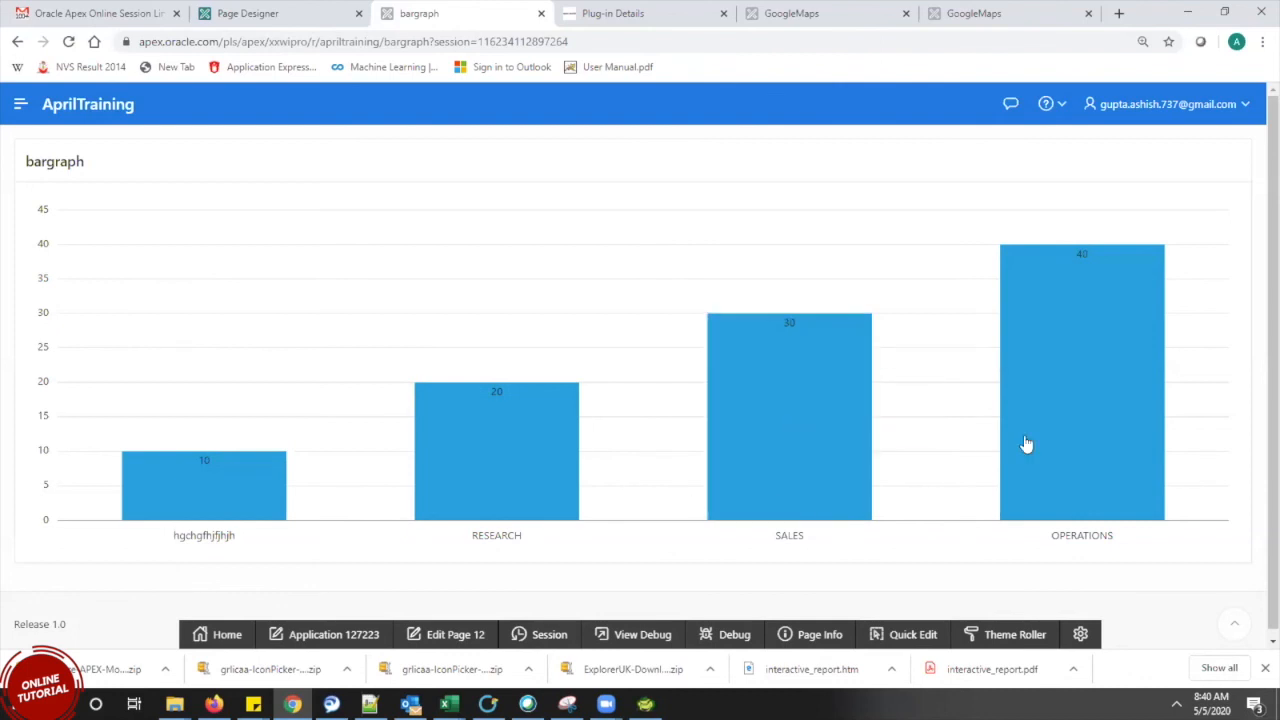
mouse_move(1023, 444)
mouse_move(226, 470)
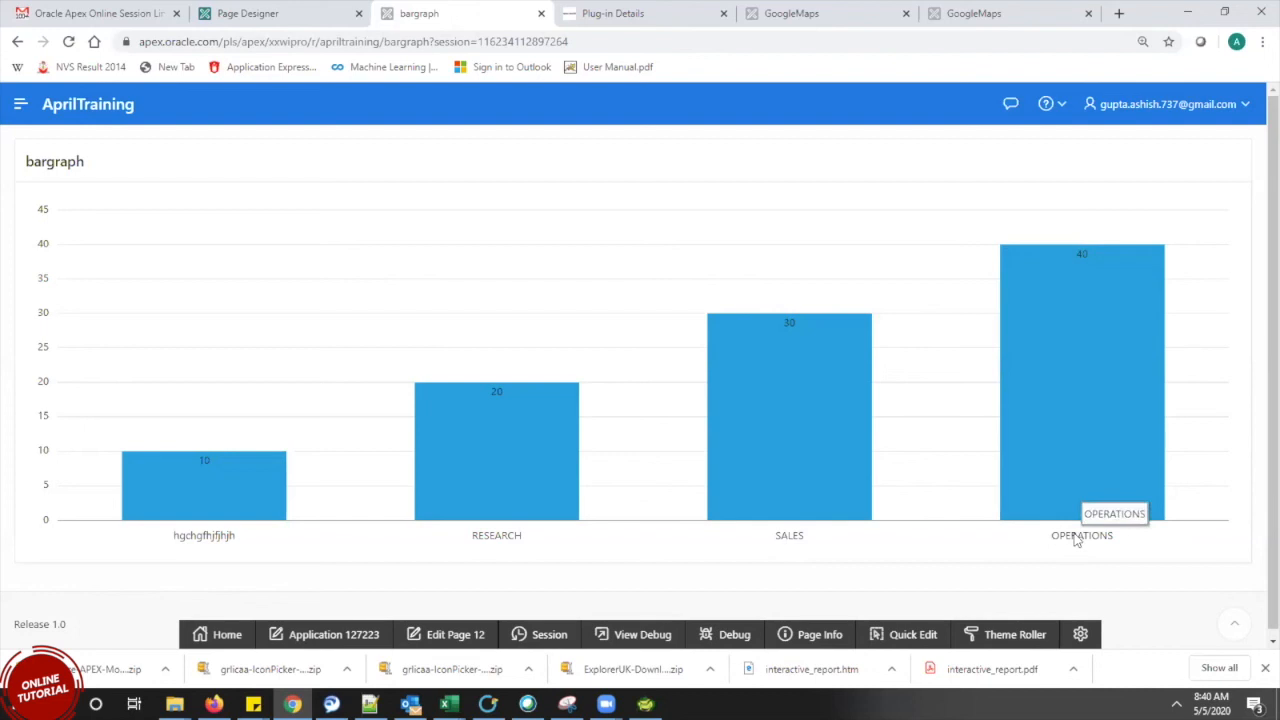
mouse_move(1077, 284)
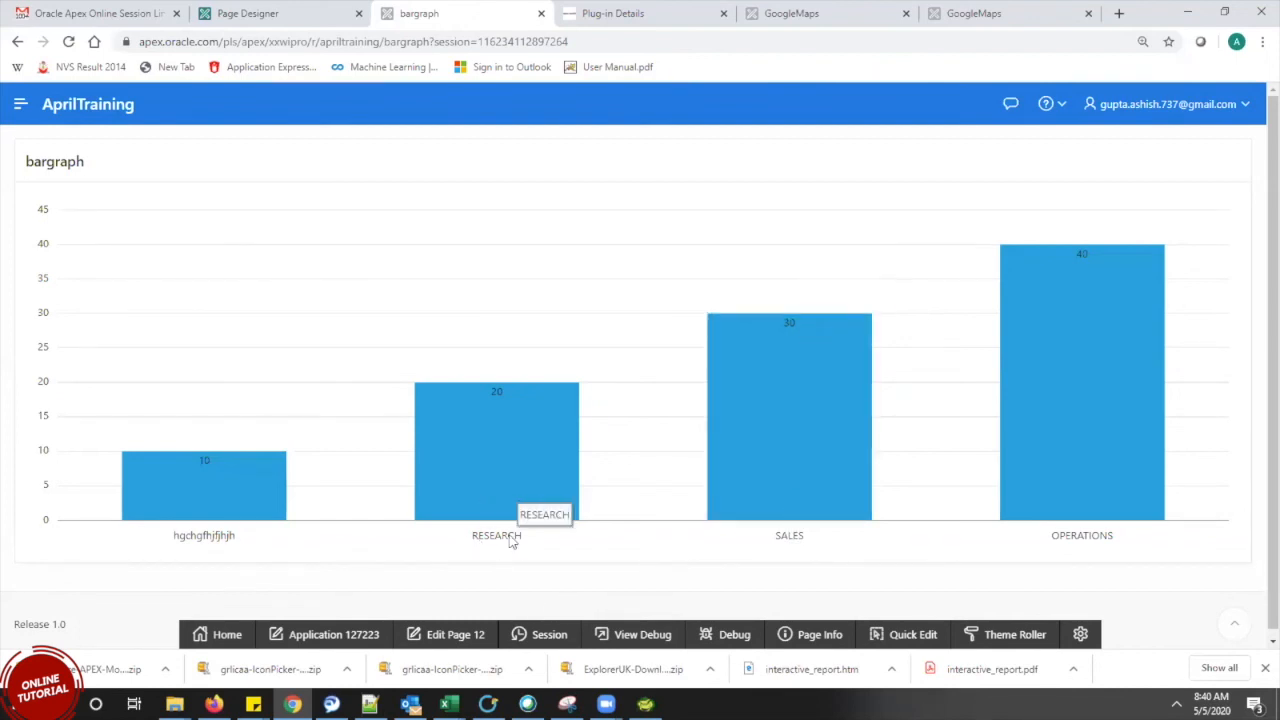
mouse_move(486, 420)
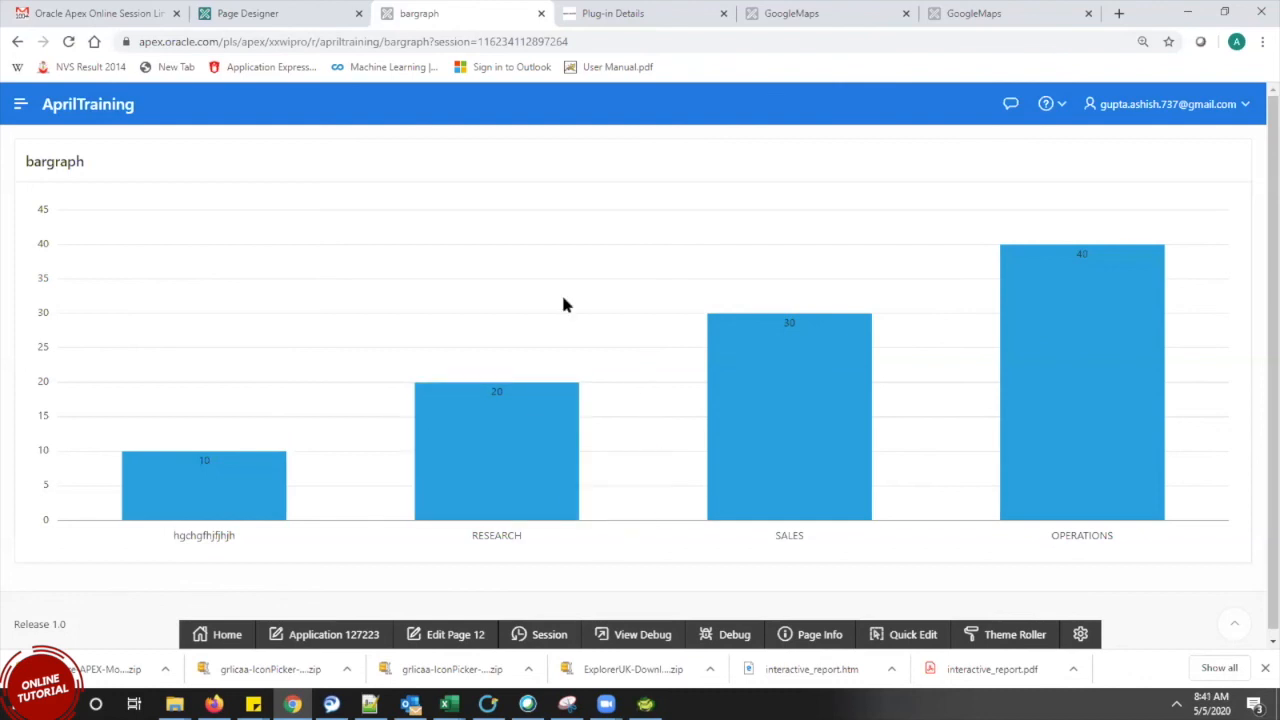
click(286, 18)
click(384, 18)
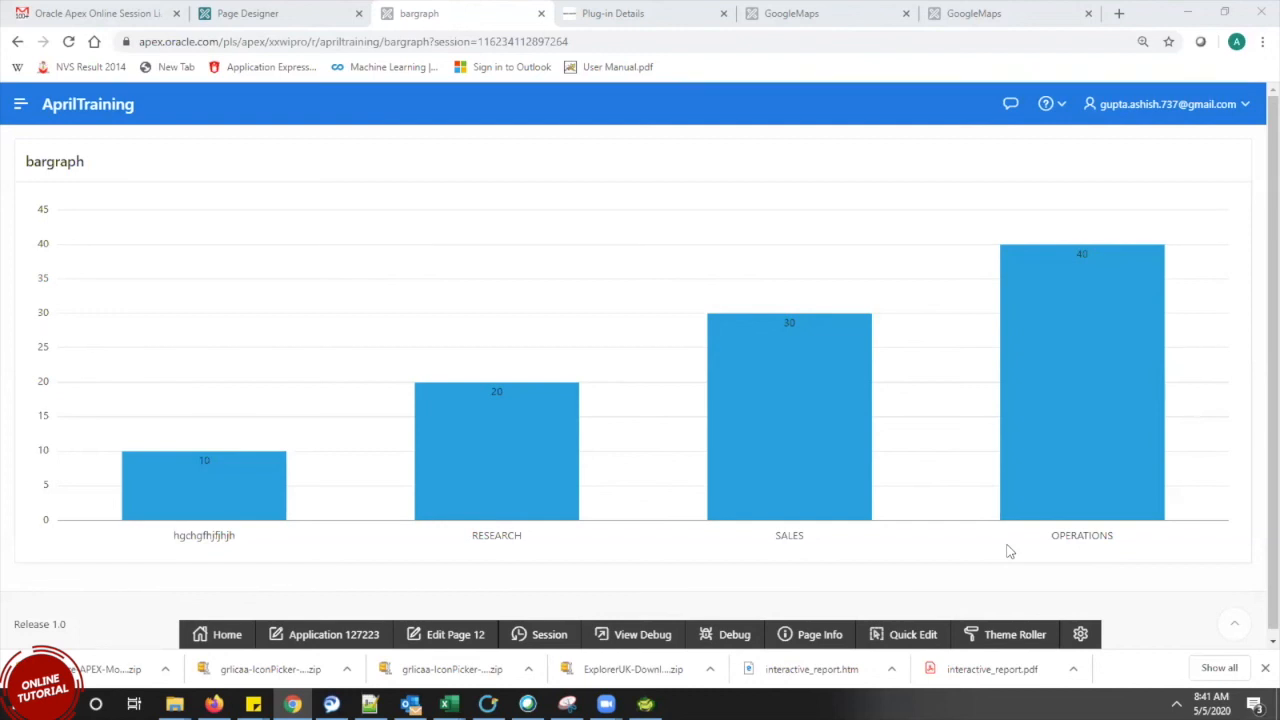
mouse_move(1002, 458)
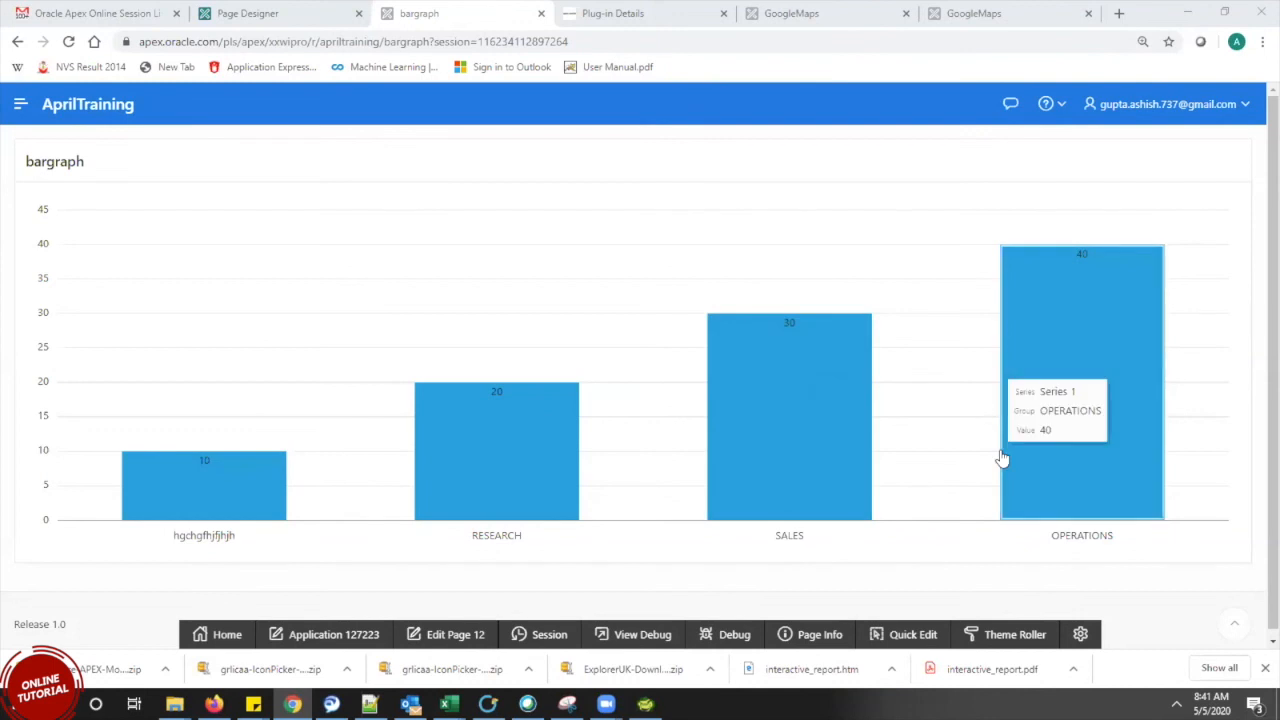